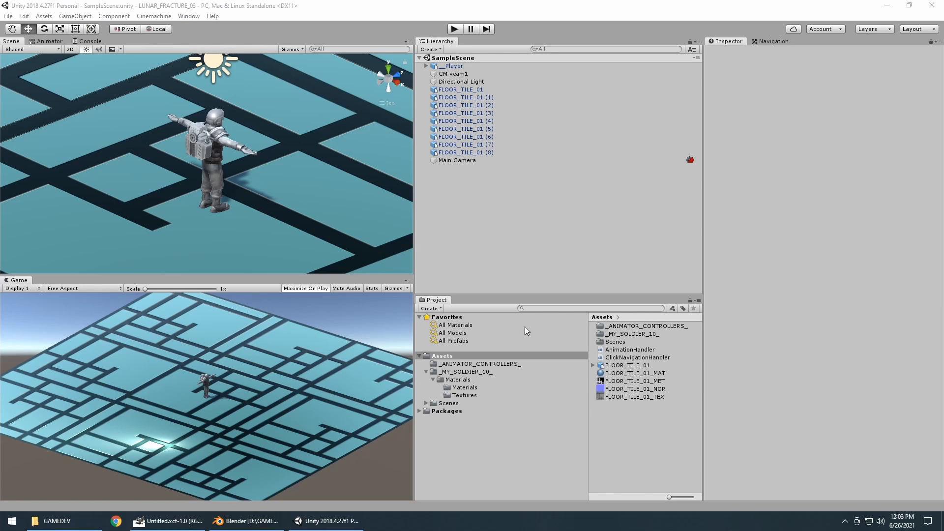
pyautogui.click(43, 17)
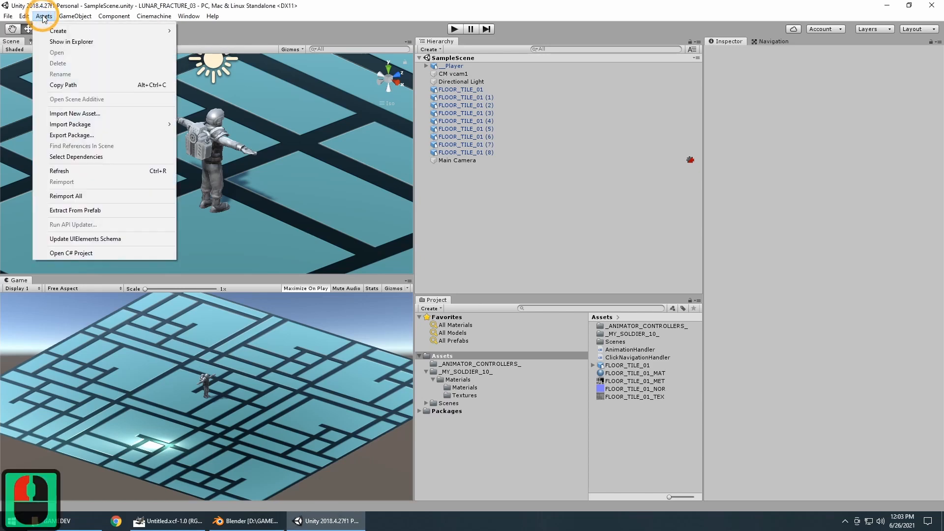
pyautogui.click(90, 113)
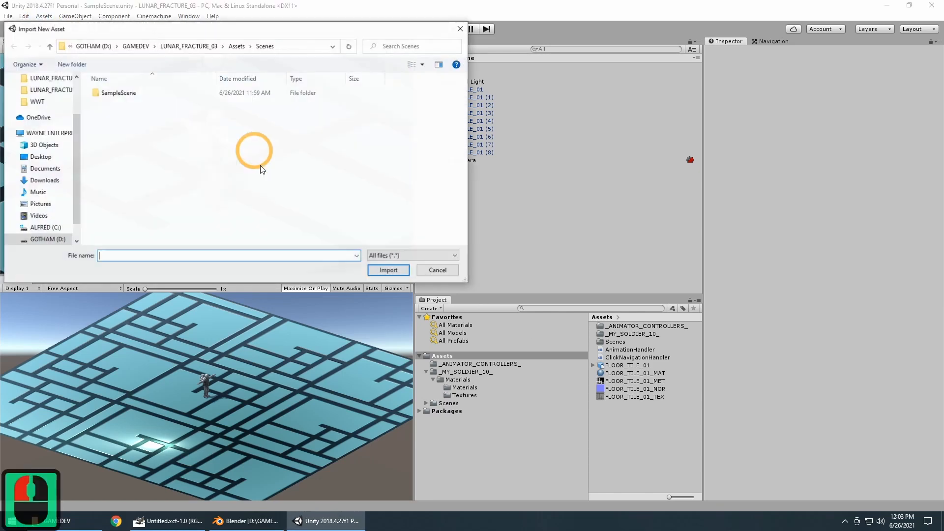
pyautogui.click(146, 46)
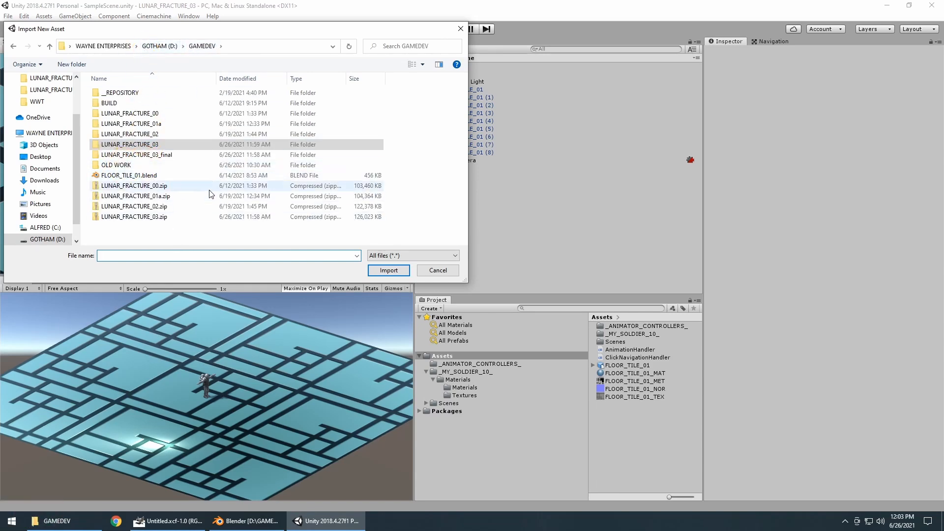
pyautogui.click(435, 270)
# Step: Import all contents of the custom package _MY_WEAPONS_.unitypackage from the GAMEDEV folder
pyautogui.click(46, 16)
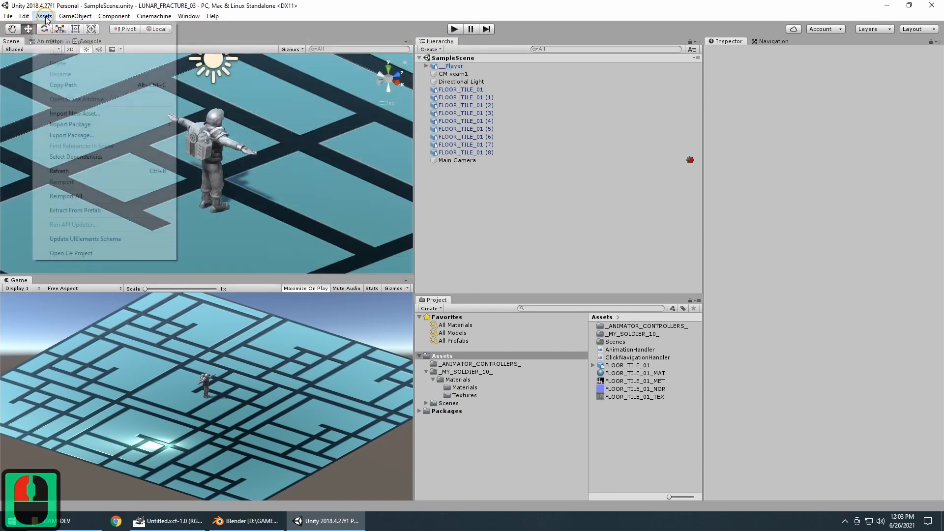
pyautogui.moveTo(92, 124)
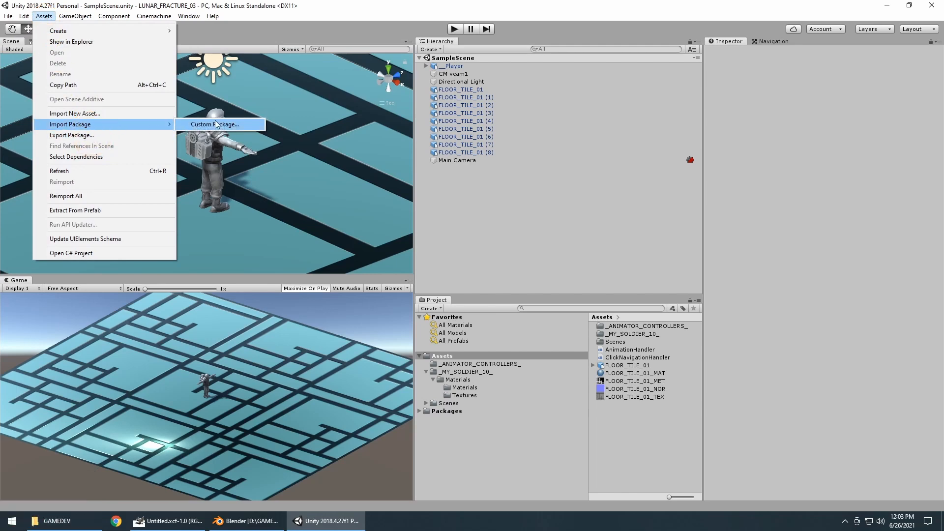
pyautogui.click(216, 125)
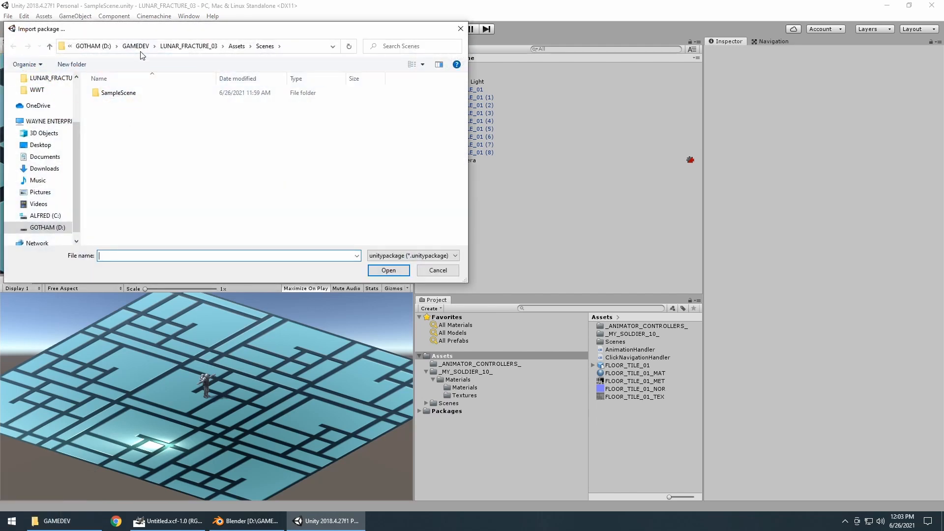
pyautogui.click(196, 46)
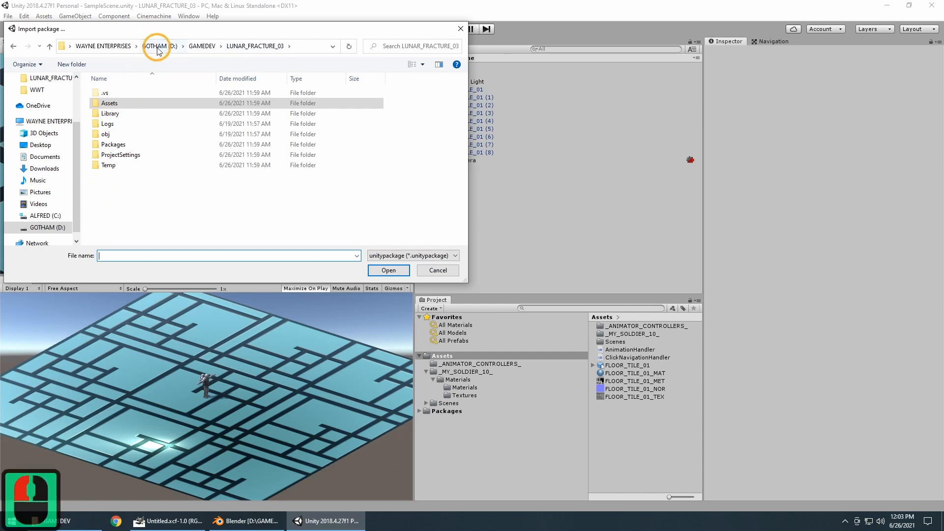
pyautogui.doubleClick(202, 46)
pyautogui.click(127, 175)
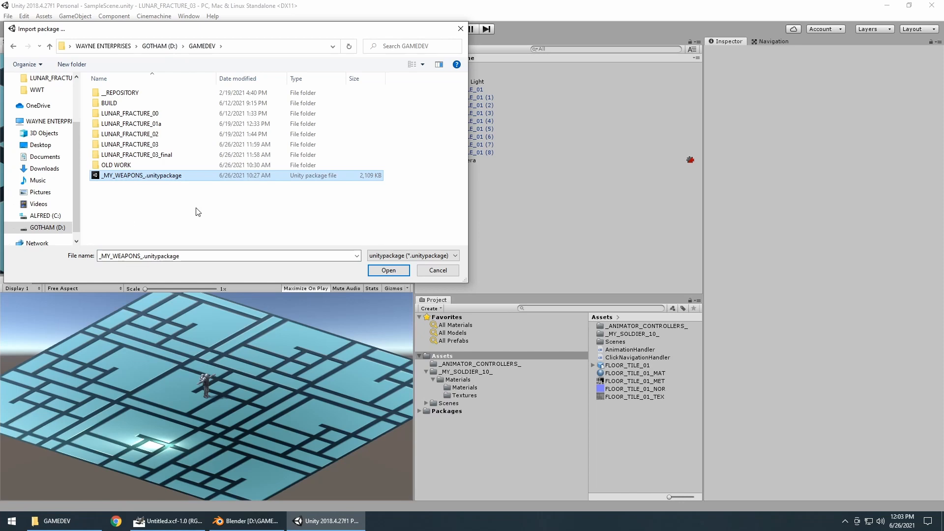
pyautogui.click(389, 270)
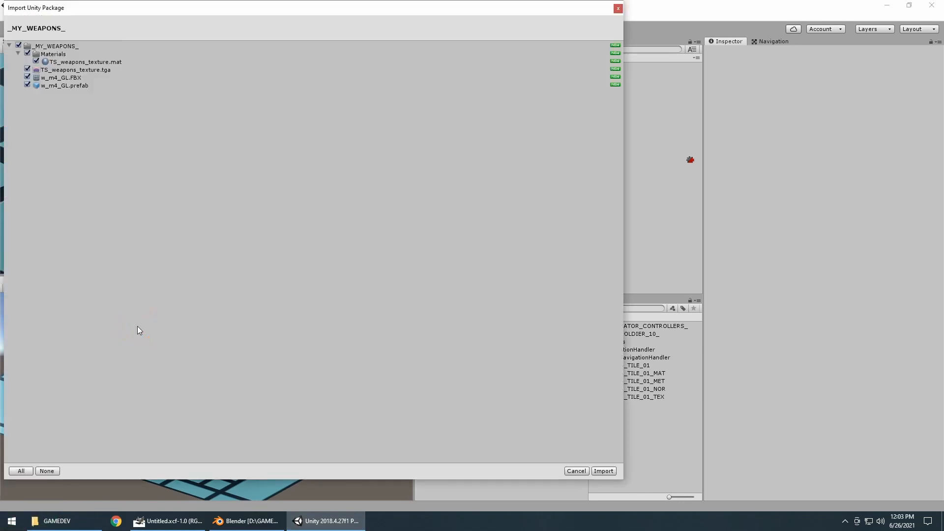
pyautogui.click(604, 470)
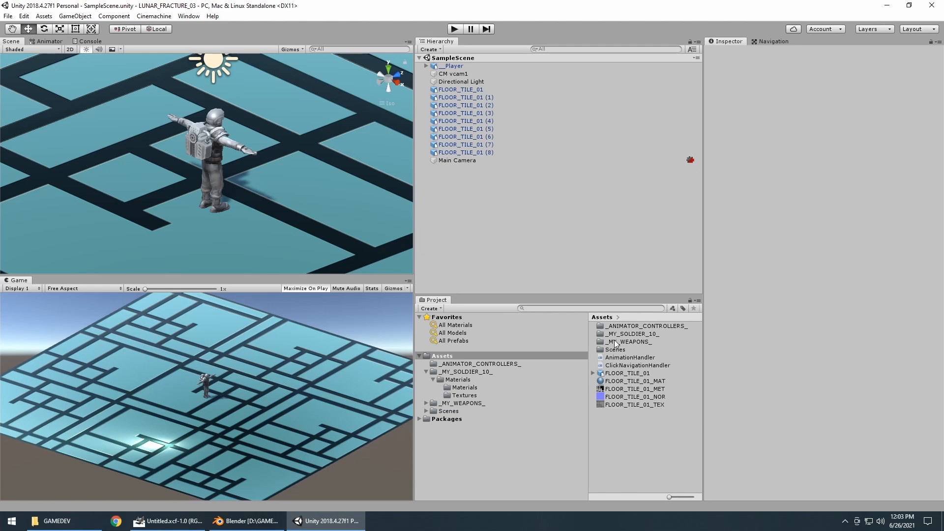
# Step: Create a new empty scene in the project
pyautogui.click(12, 18)
pyautogui.click(39, 25)
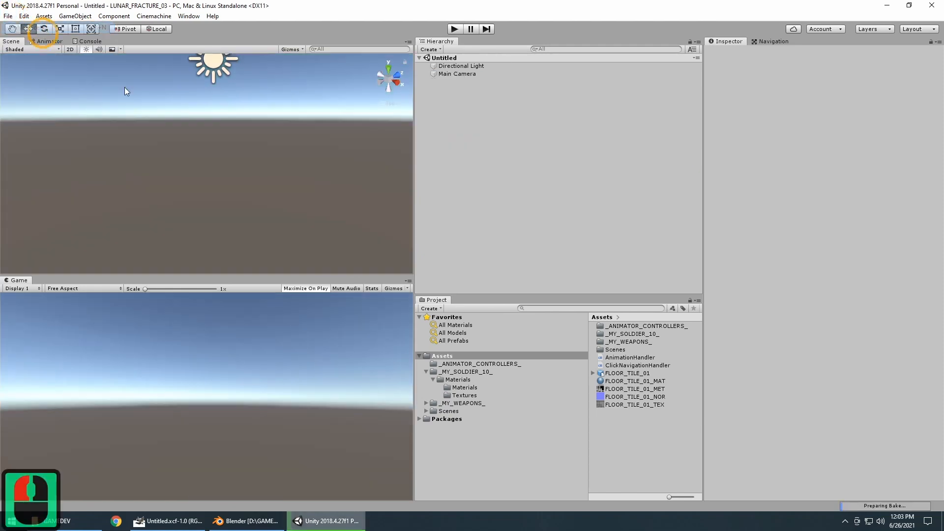
pyautogui.click(331, 270)
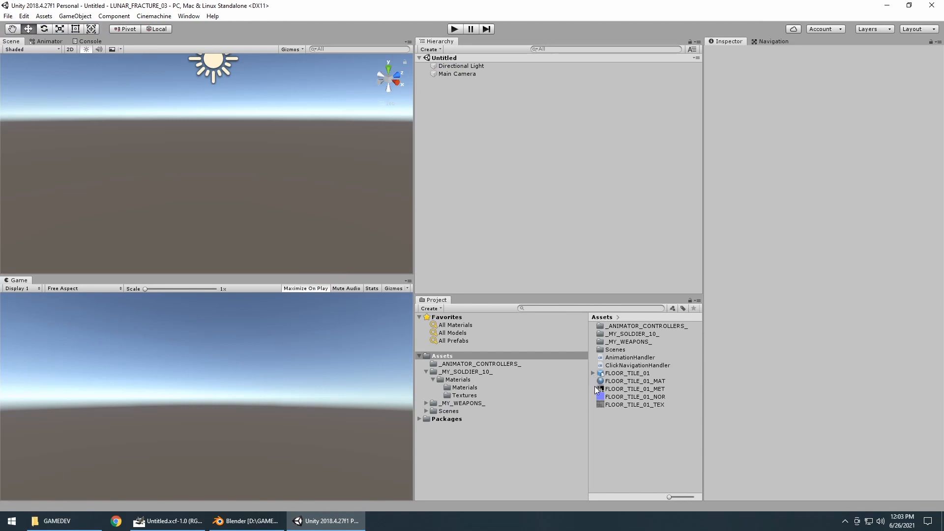
# Step: Place the w_m4_GL prefab from the _MY_WEAPONS_ folder in the scene and apply TS_weapons_texture to it
pyautogui.doubleClick(621, 342)
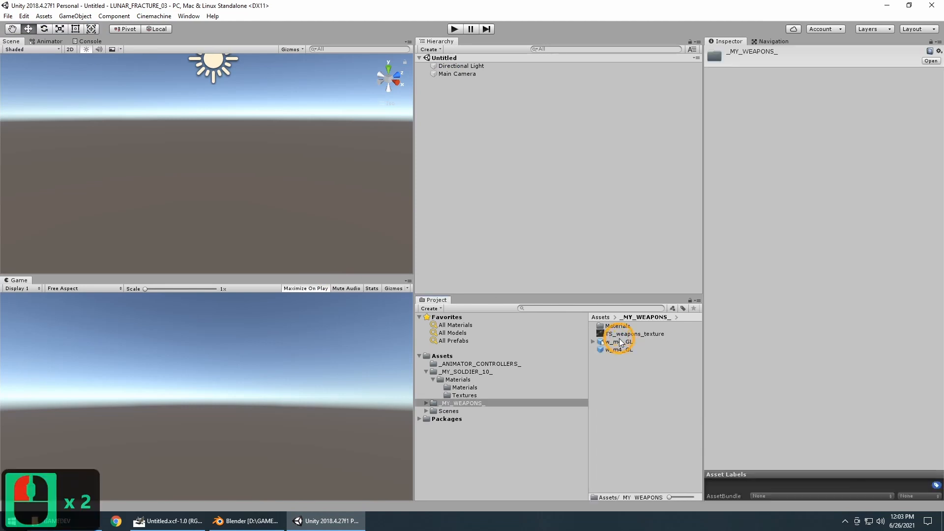
pyautogui.click(618, 344)
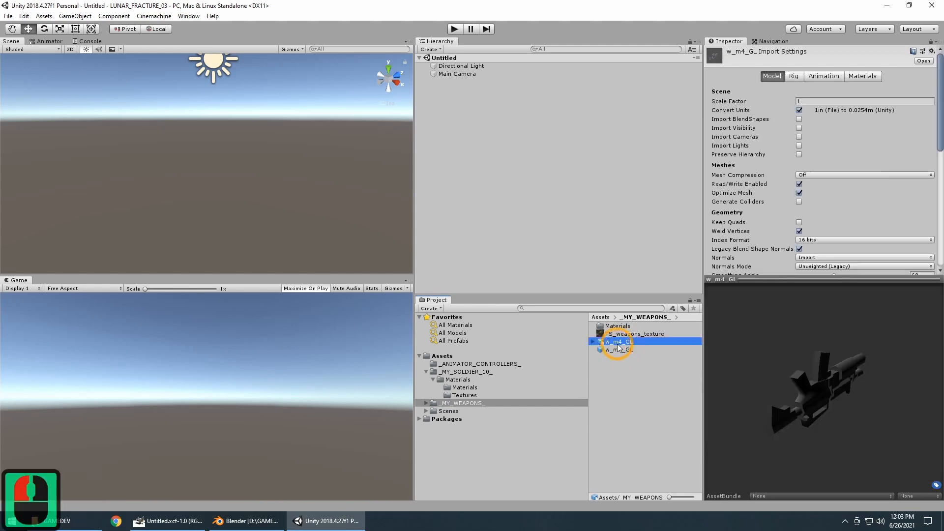
pyautogui.click(617, 349)
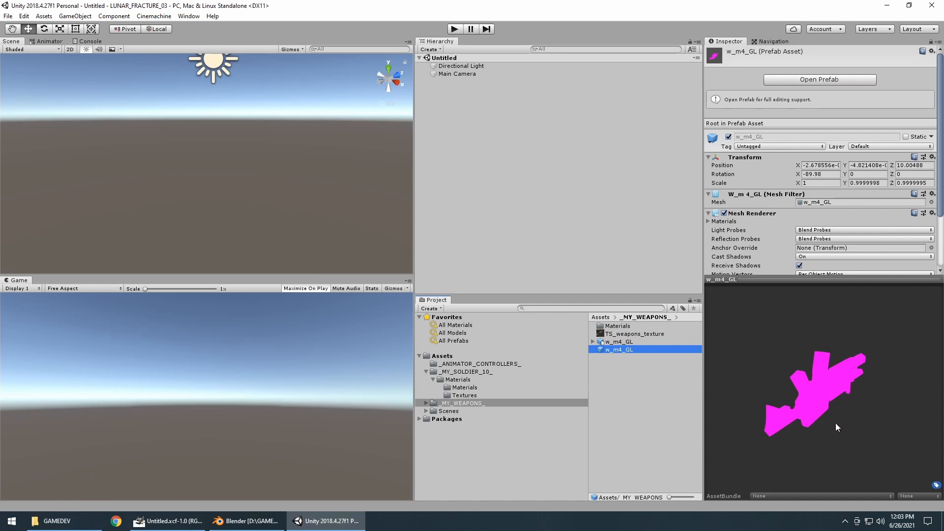
pyautogui.moveTo(836, 422); pyautogui.dragTo(777, 403)
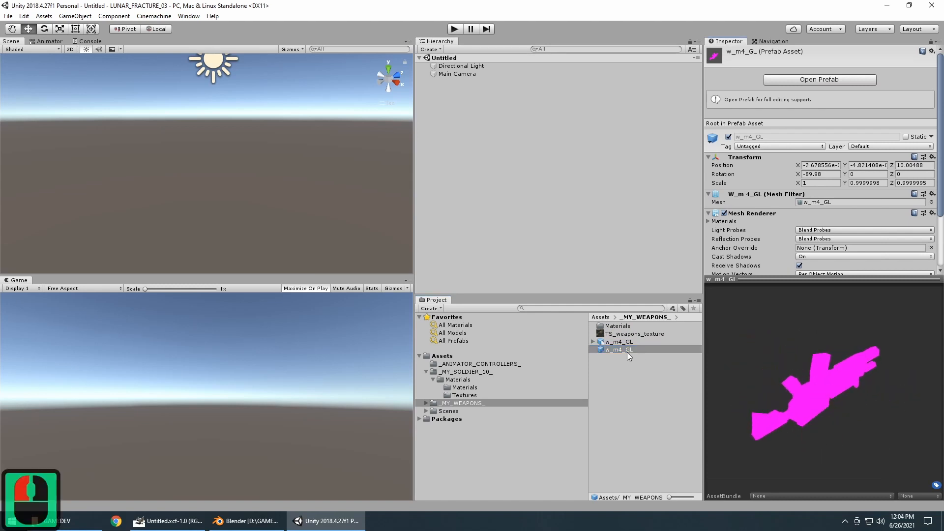
pyautogui.moveTo(624, 350); pyautogui.dragTo(198, 184)
pyautogui.click(639, 333)
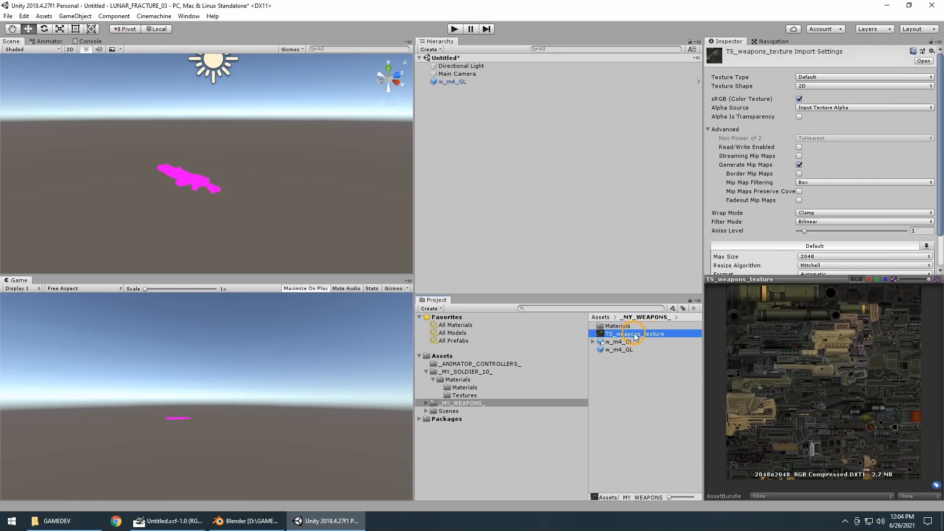
pyautogui.moveTo(639, 334); pyautogui.dragTo(209, 178)
# Step: Set the Scene view to Top and frame the w_m4_GL rifle close up in side profile
pyautogui.scroll(7, 235, 189)
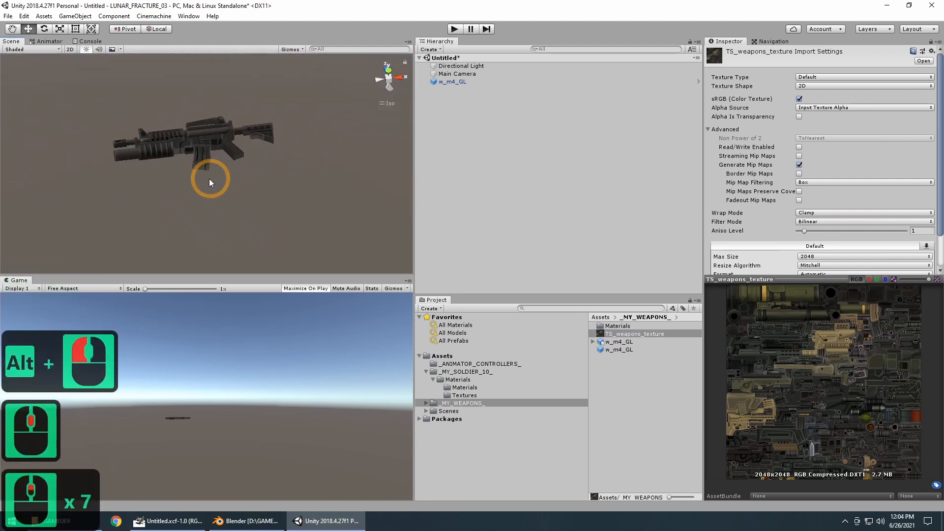
pyautogui.scroll(18, 321, 148)
pyautogui.scroll(7, 169, 154)
pyautogui.keyDown('alt'); pyautogui.moveTo(170, 154); pyautogui.dragTo(303, 238); pyautogui.keyUp('alt')
pyautogui.keyDown('alt'); pyautogui.moveTo(304, 238); pyautogui.dragTo(230, 221, button='middle'); pyautogui.keyUp('alt')
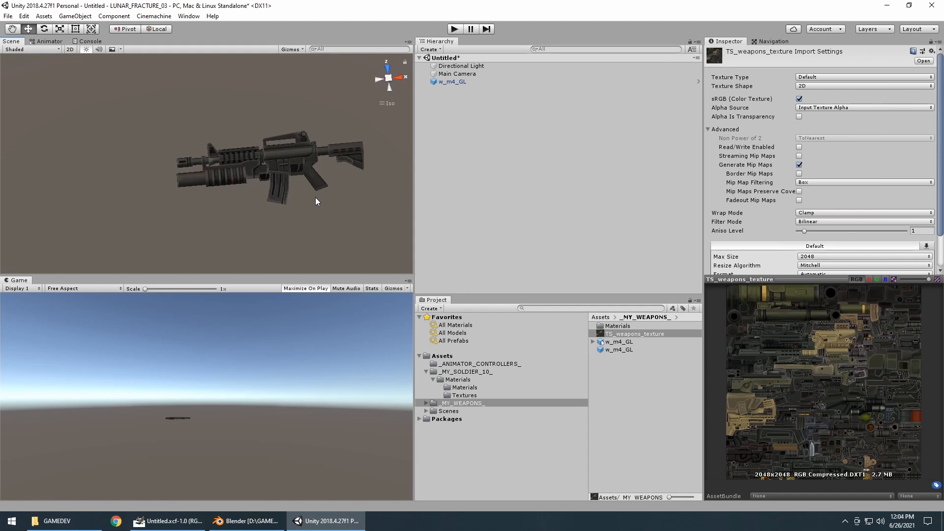
pyautogui.click(399, 79)
pyautogui.click(388, 71)
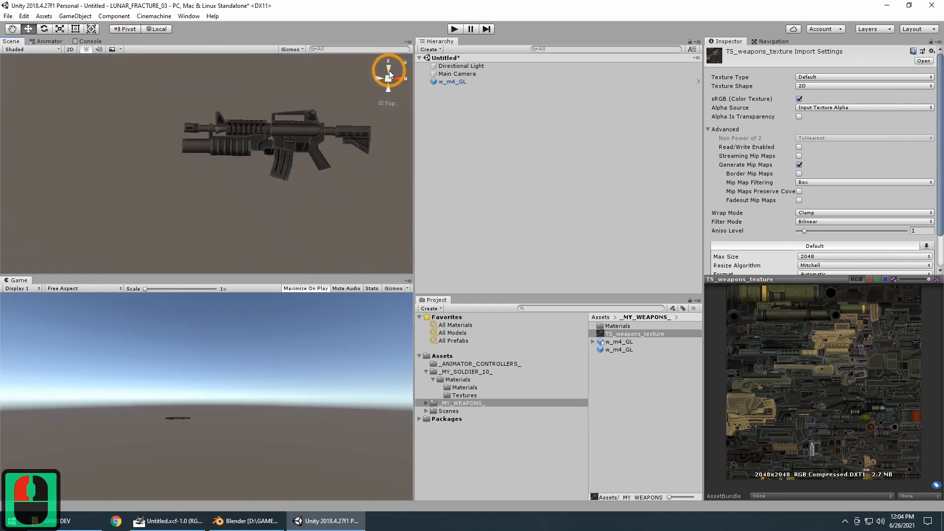
pyautogui.scroll(-15, 177, 213)
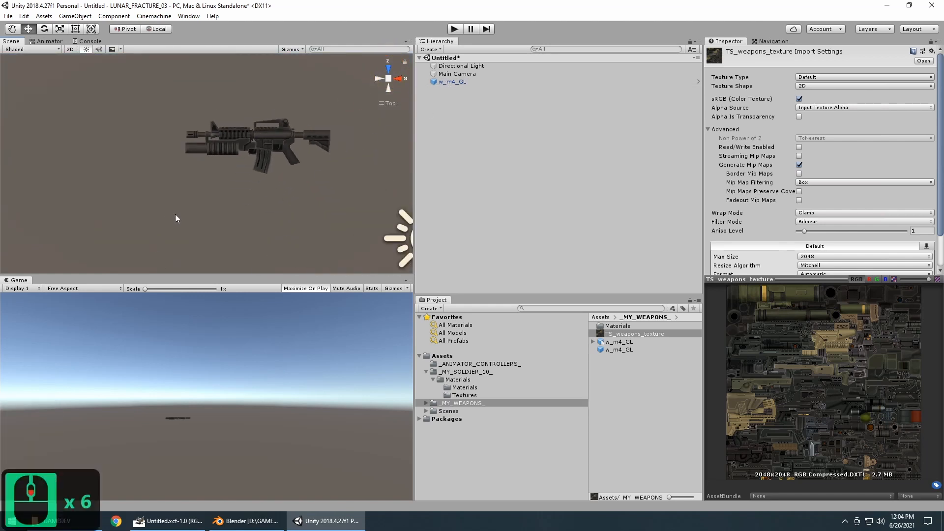
pyautogui.moveTo(139, 179); pyautogui.dragTo(267, 154, button='middle')
pyautogui.scroll(-6, 260, 158)
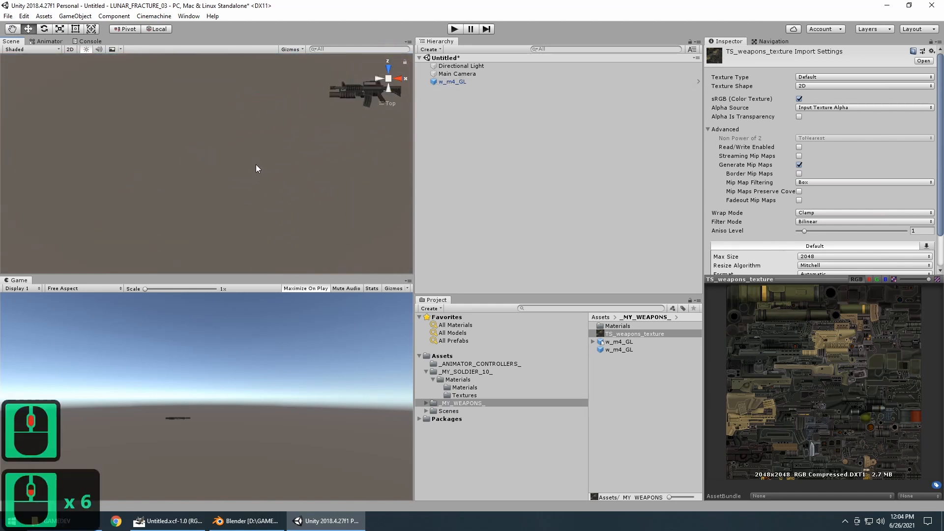
pyautogui.click(452, 83)
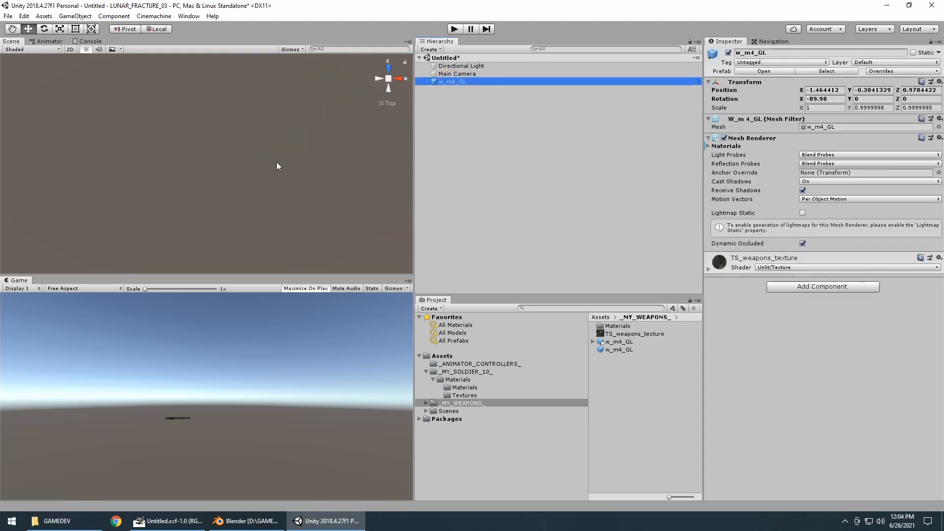
pyautogui.press('f')
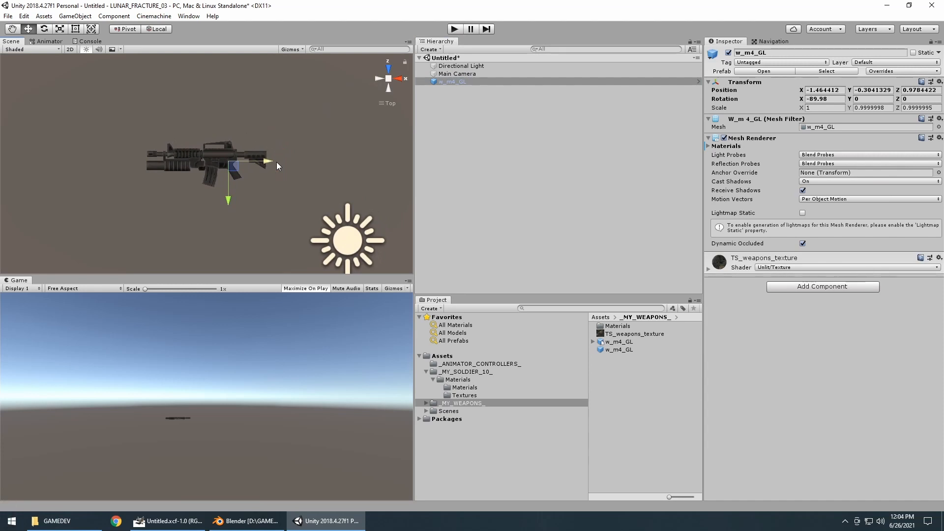
pyautogui.scroll(13, 276, 164)
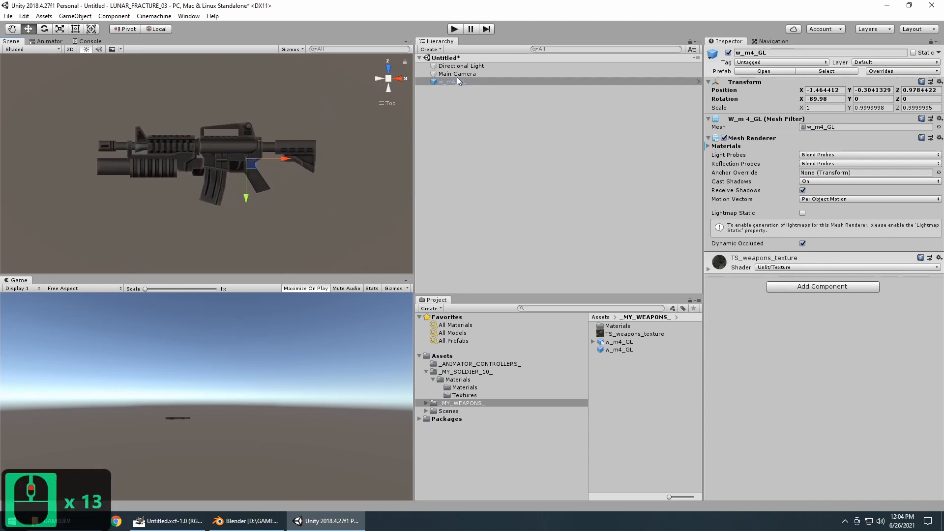
# Step: Add a 3D Plane as a backdrop behind the rifle, and select the Directional Light instead of the plane
pyautogui.click(74, 16)
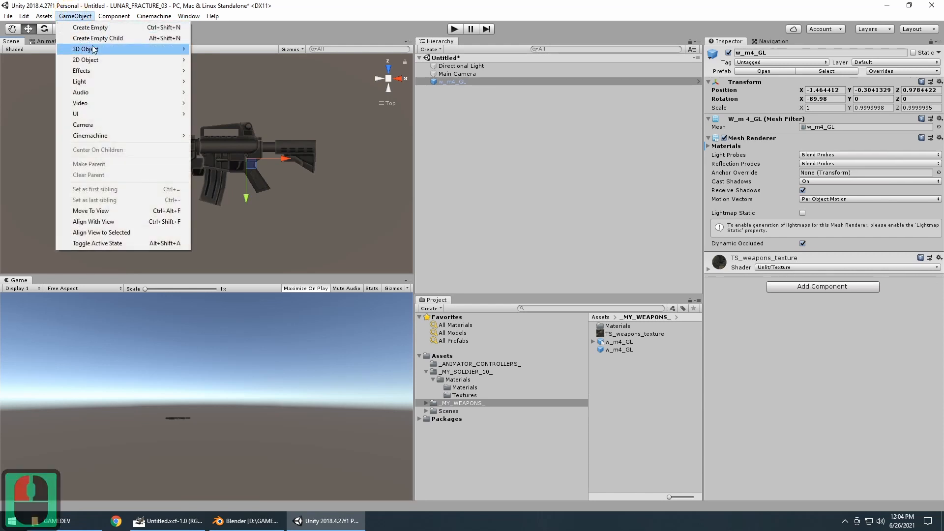
pyautogui.moveTo(93, 50)
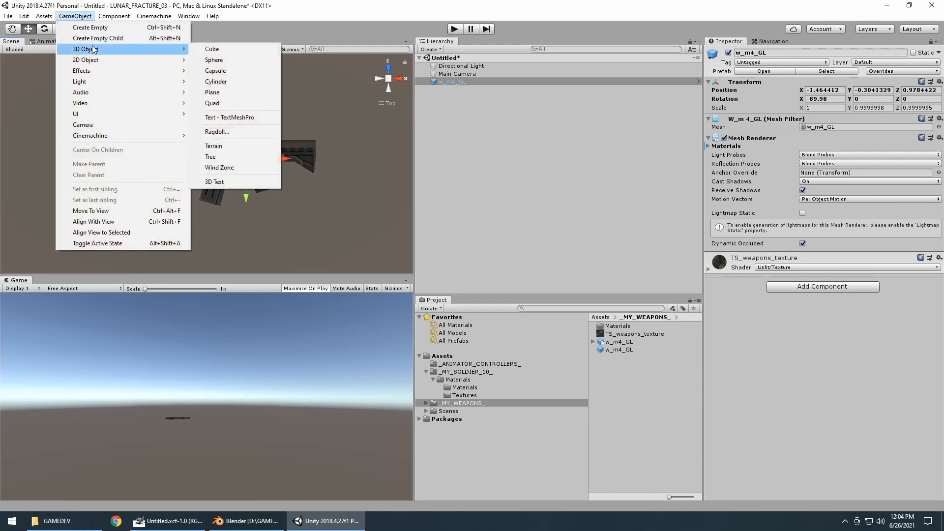
pyautogui.click(231, 95)
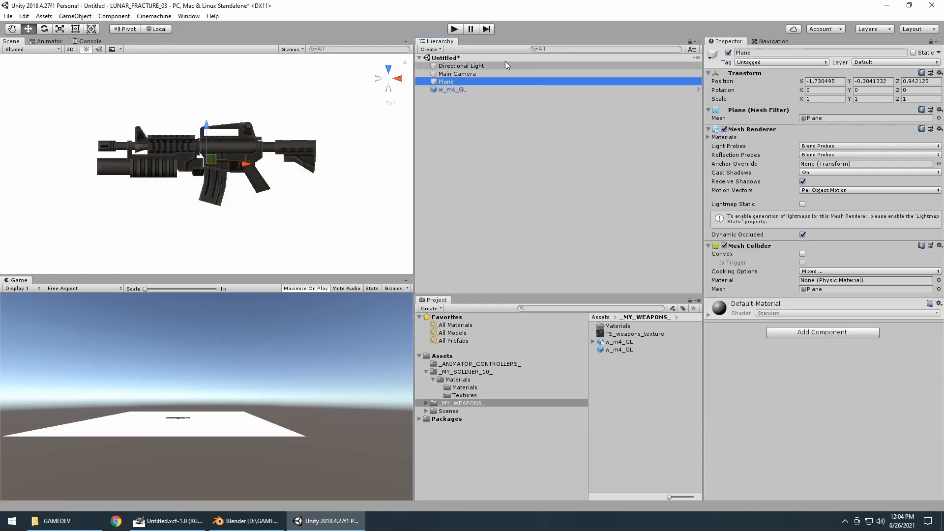
pyautogui.click(488, 66)
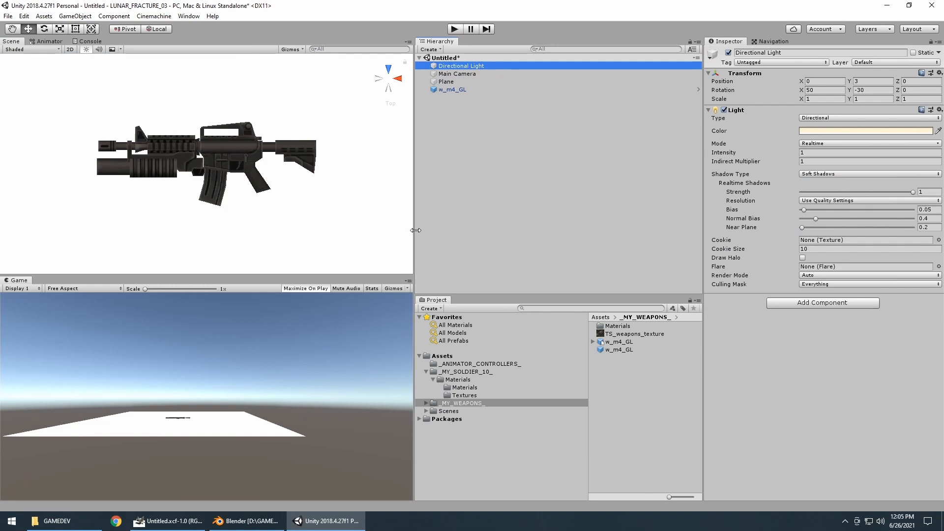
# Step: Enlarge the Scene view and capture a rectangular screen snip of the rifle on its white backdrop
pyautogui.moveTo(414, 230); pyautogui.dragTo(676, 236)
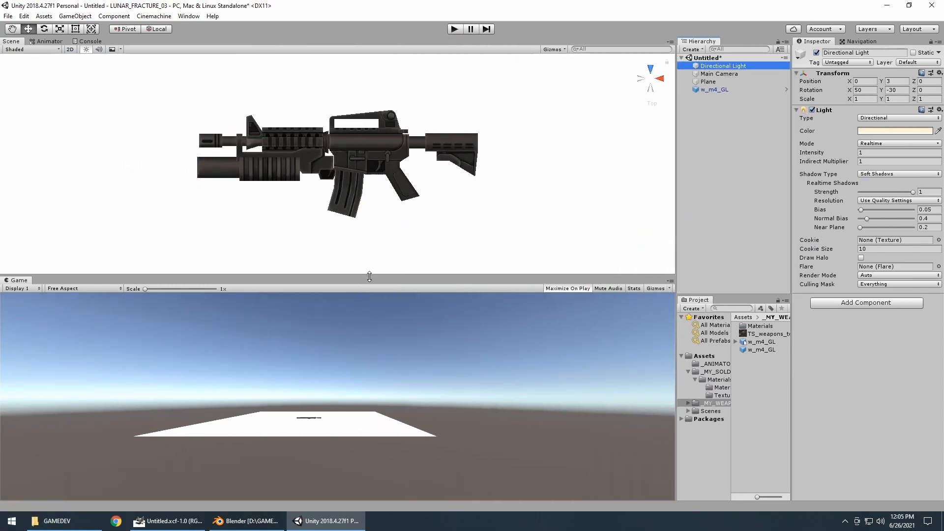
pyautogui.moveTo(370, 276); pyautogui.dragTo(366, 364)
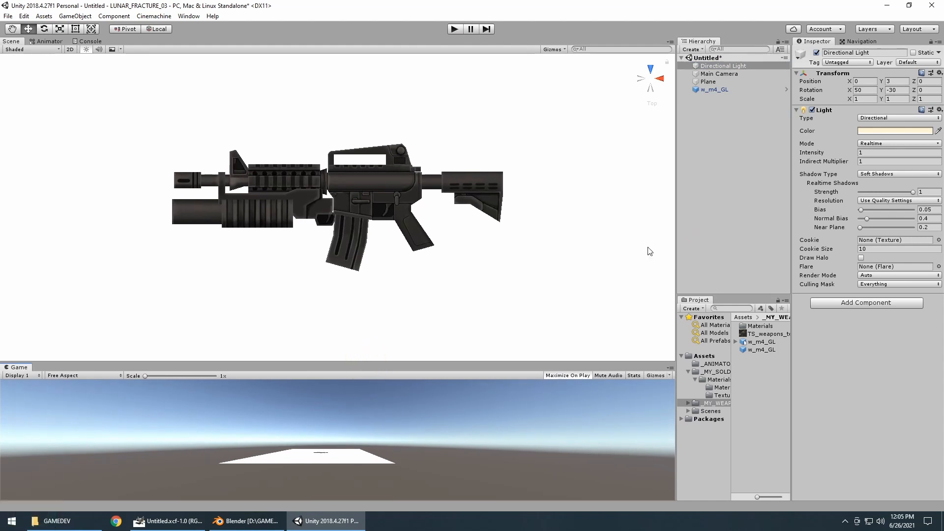
pyautogui.moveTo(677, 213); pyautogui.dragTo(638, 212)
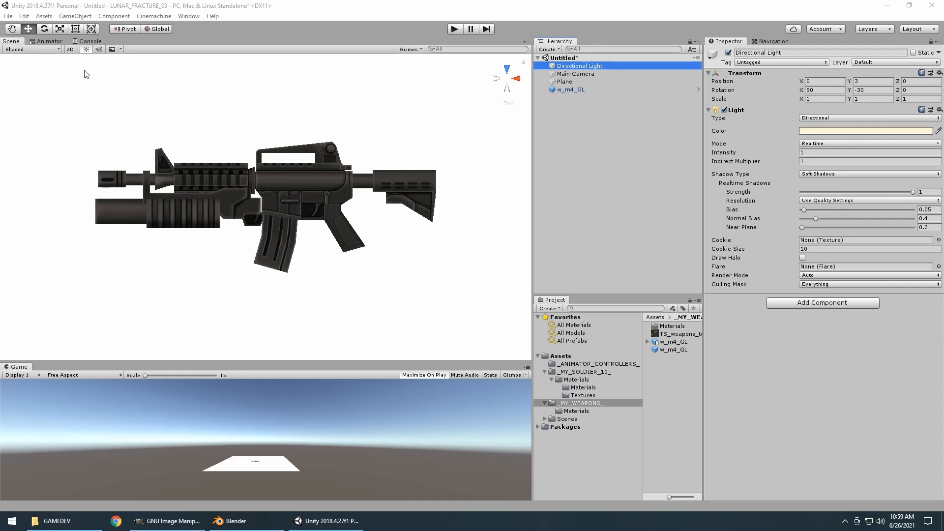
pyautogui.press('super+shift+s')
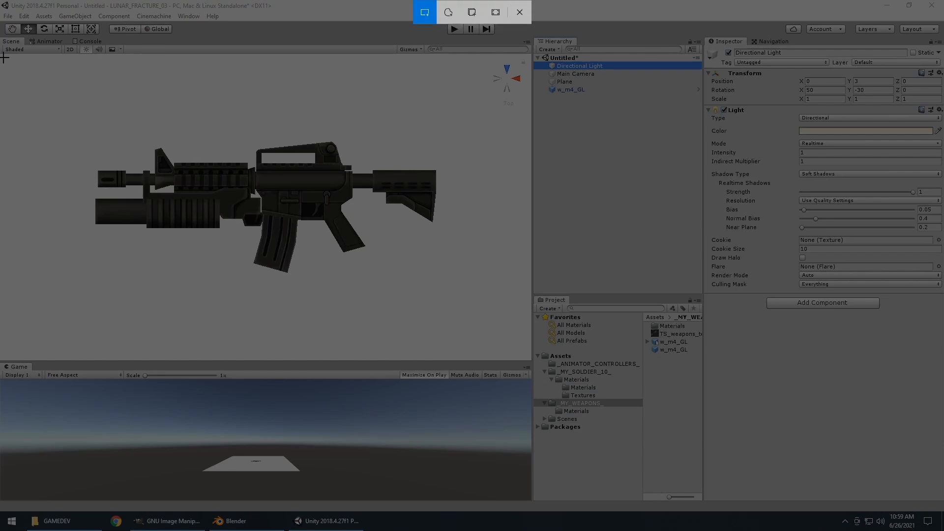
pyautogui.moveTo(4, 58); pyautogui.dragTo(525, 354)
# Step: Switch to GIMP and create a new 1920 × 1080 px image
pyautogui.click(167, 521)
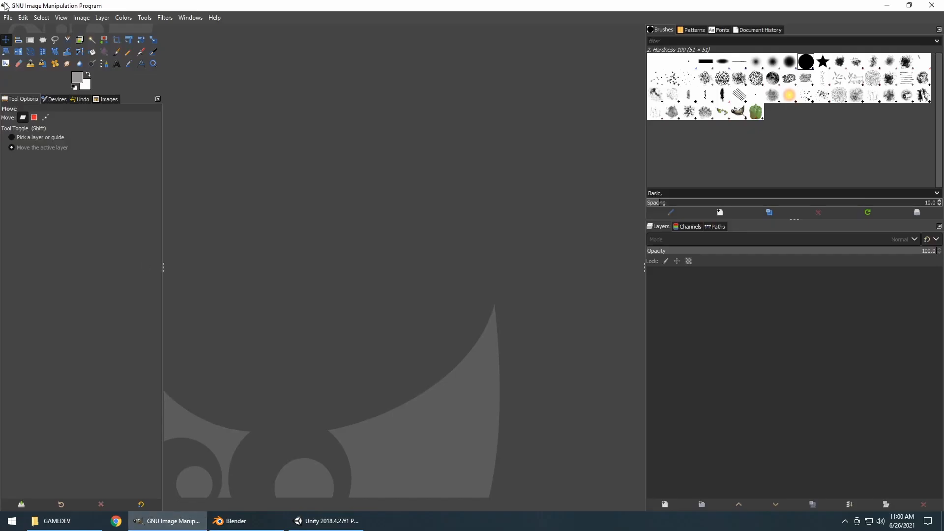
pyautogui.click(8, 17)
pyautogui.click(19, 28)
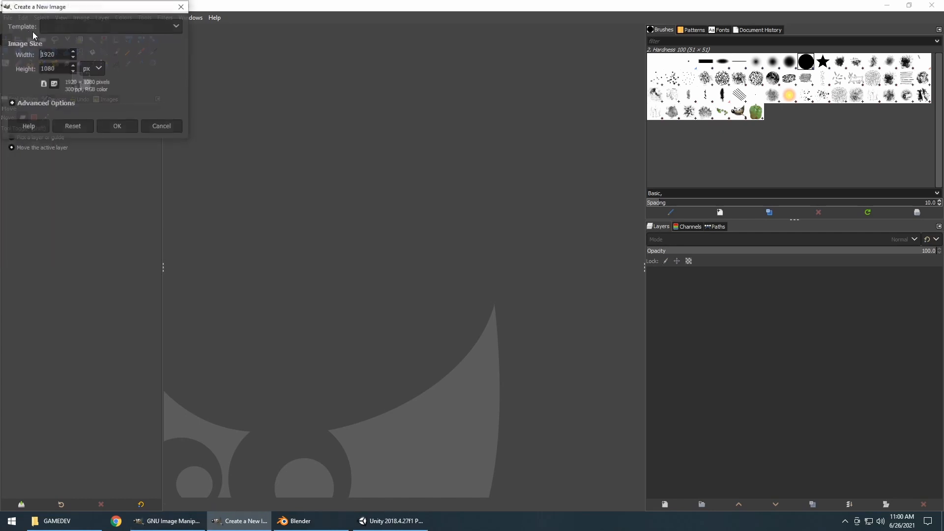
pyautogui.click(120, 127)
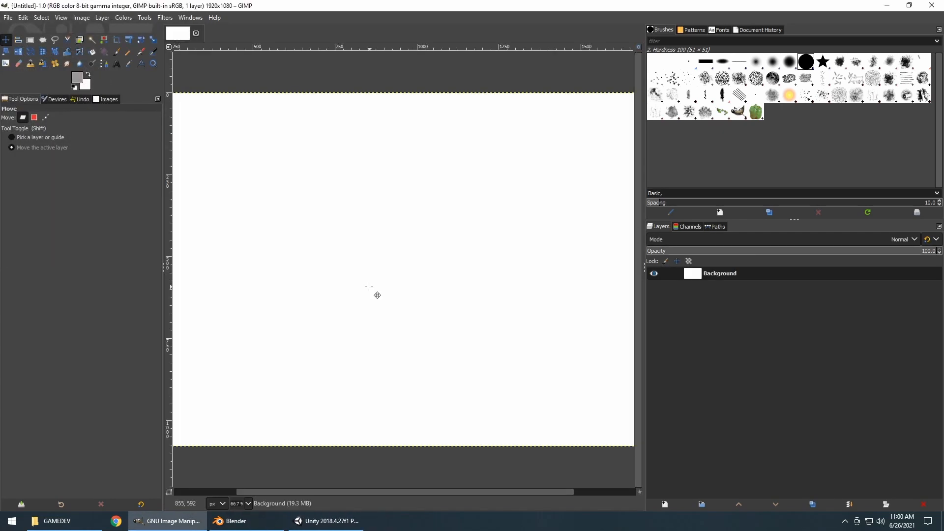
# Step: Paste the rifle screenshot as its own layer and delete the white Background layer
pyautogui.hotkey('ctrl', 'v')
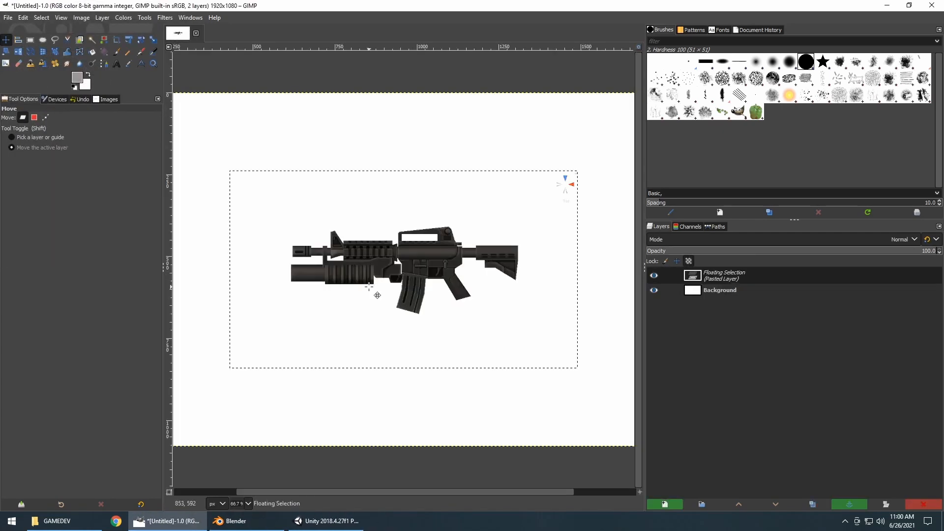
pyautogui.hotkey('ctrl', 'shift', 'n')
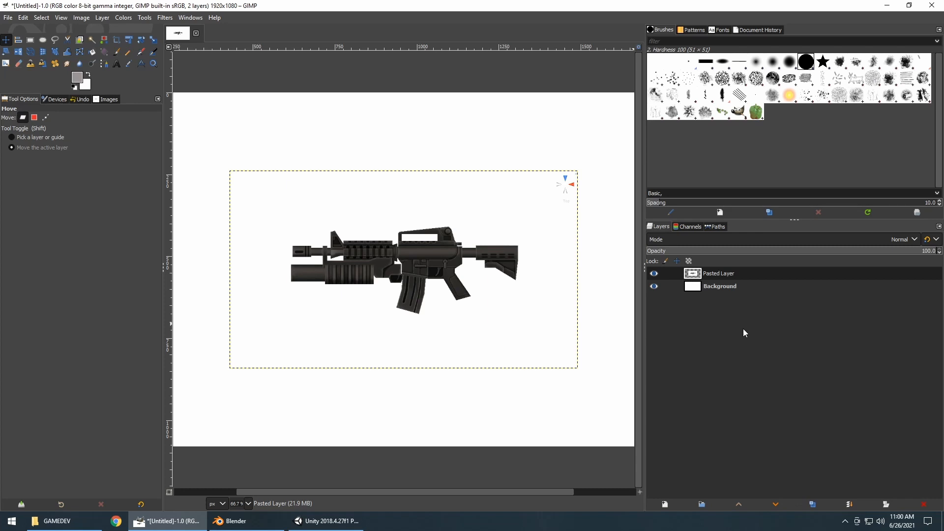
pyautogui.click(724, 286)
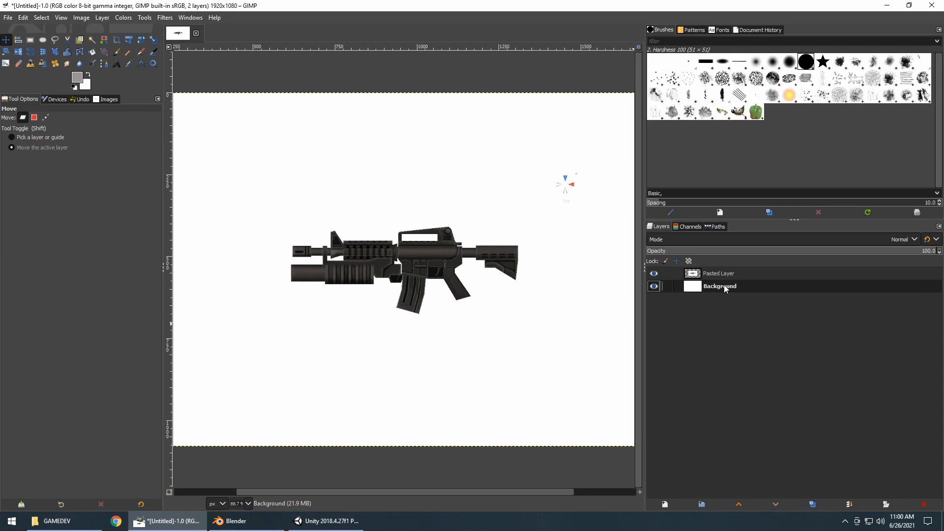
pyautogui.rightClick(724, 287)
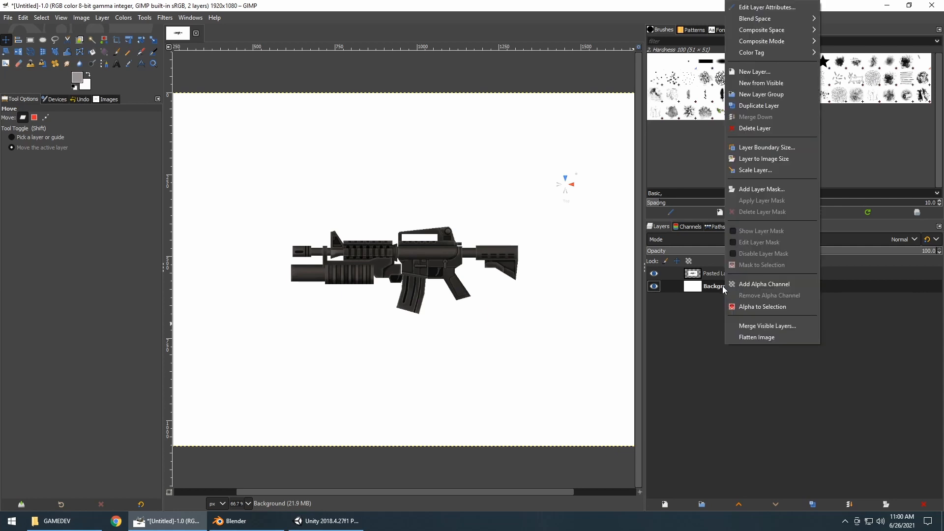
pyautogui.click(756, 129)
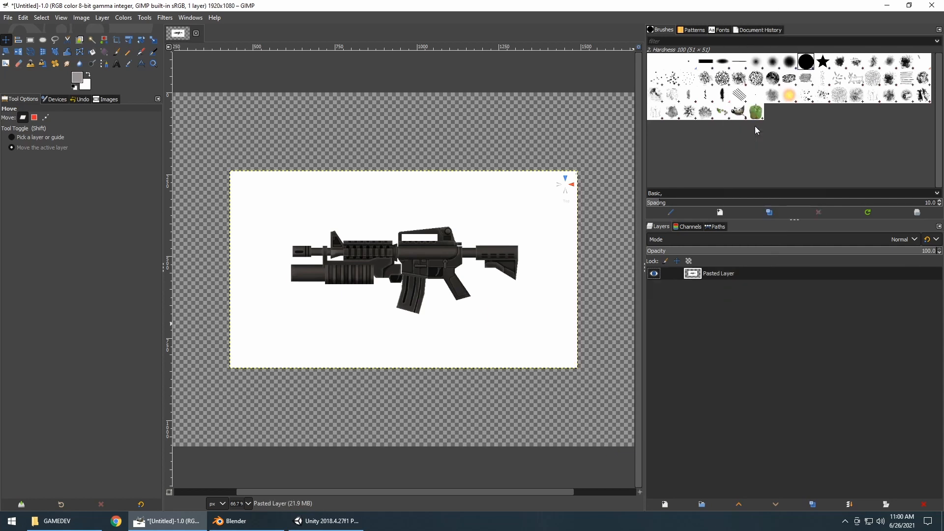
# Step: Fit the canvas to the pasted rifle layer and narrow the brushes and layers docks to widen the image area
pyautogui.click(81, 18)
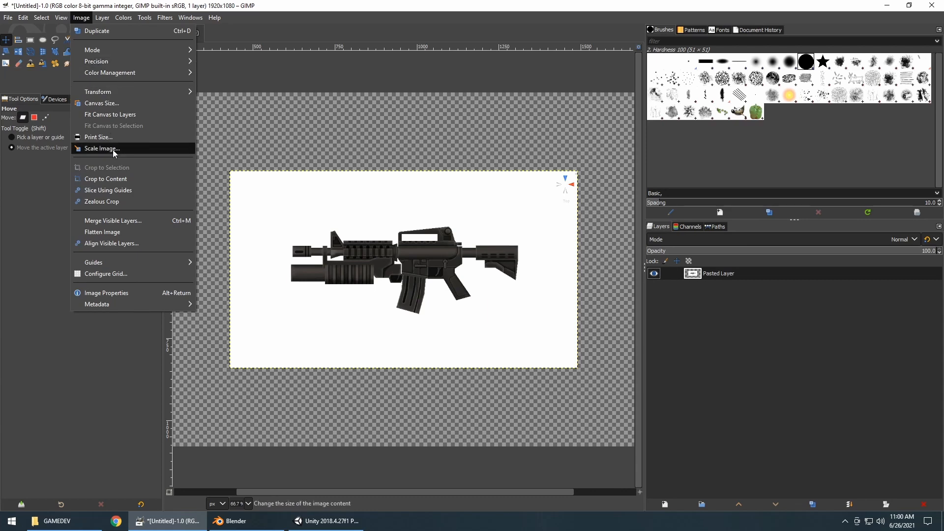
pyautogui.click(109, 114)
pyautogui.keyDown('ctrl'); pyautogui.scroll(-5, 443, 264); pyautogui.keyUp('ctrl')
pyautogui.keyDown('ctrl'); pyautogui.scroll(8, 440, 262); pyautogui.keyUp('ctrl')
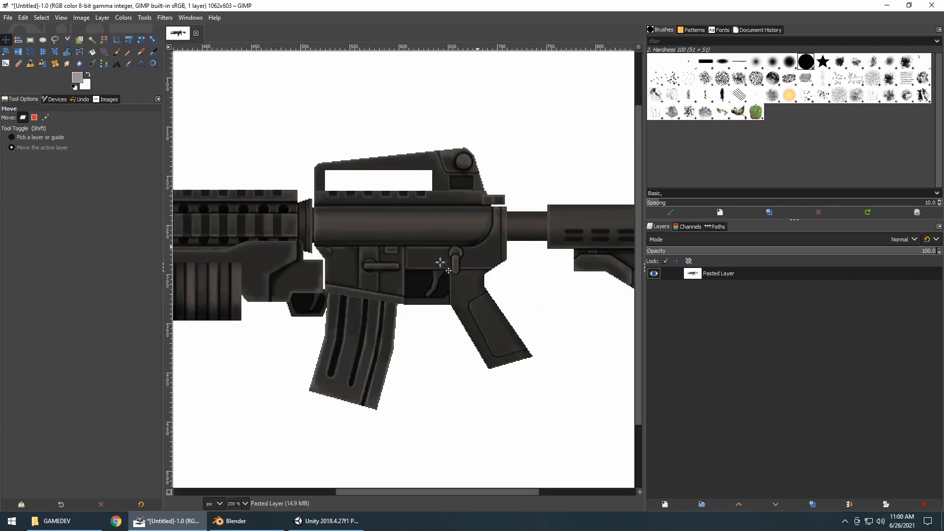
pyautogui.keyDown('ctrl'); pyautogui.scroll(-2, 440, 262); pyautogui.keyUp('ctrl')
pyautogui.keyDown('ctrl'); pyautogui.scroll(1, 440, 262); pyautogui.keyUp('ctrl')
pyautogui.keyDown('ctrl'); pyautogui.scroll(-1, 440, 262); pyautogui.keyUp('ctrl')
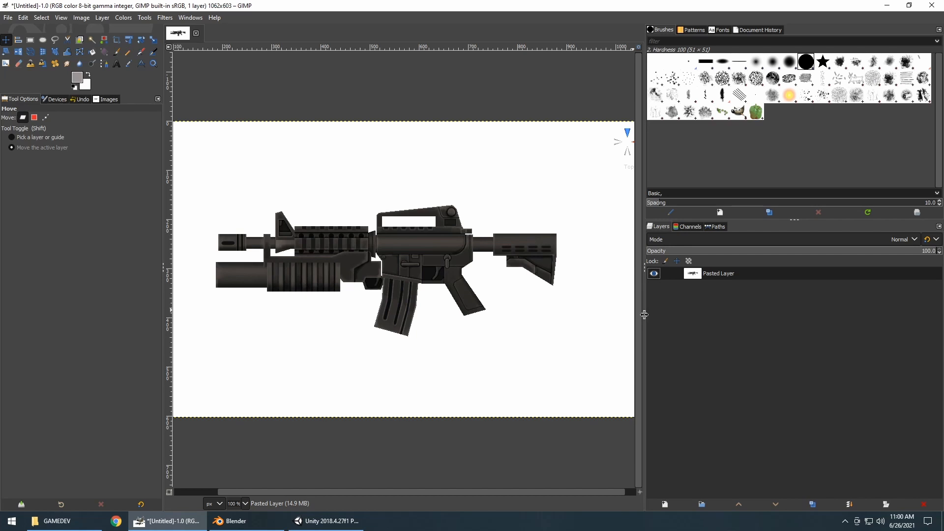
pyautogui.moveTo(642, 317); pyautogui.dragTo(792, 319)
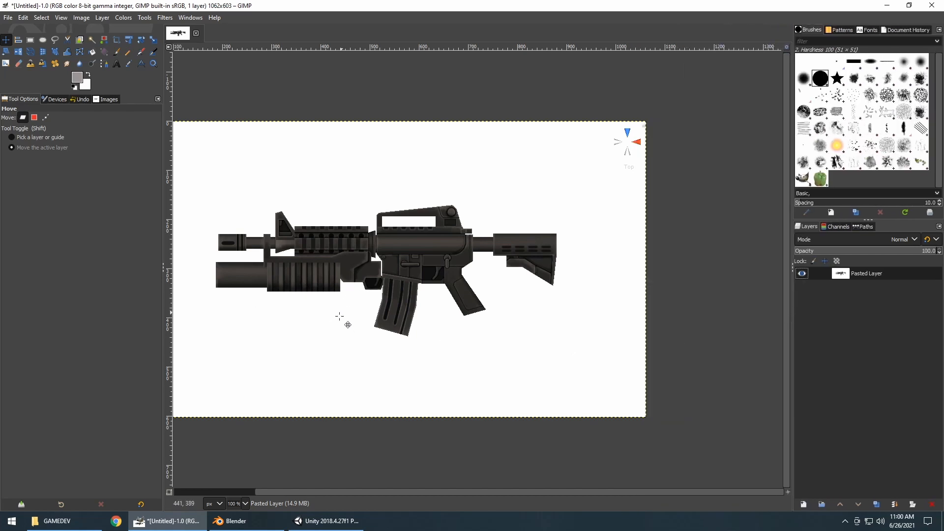
pyautogui.moveTo(399, 493); pyautogui.dragTo(310, 492)
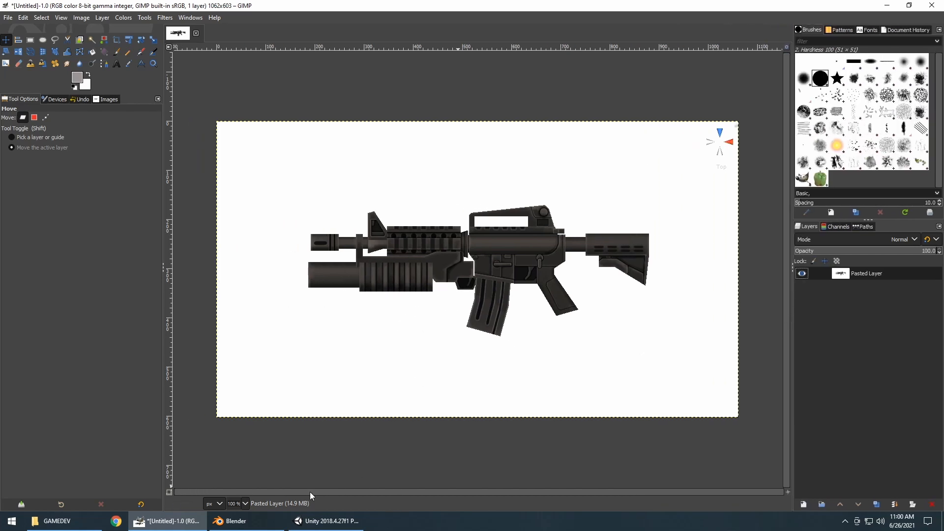
# Step: Add a new transparent layer above the pasted rifle layer
pyautogui.rightClick(886, 273)
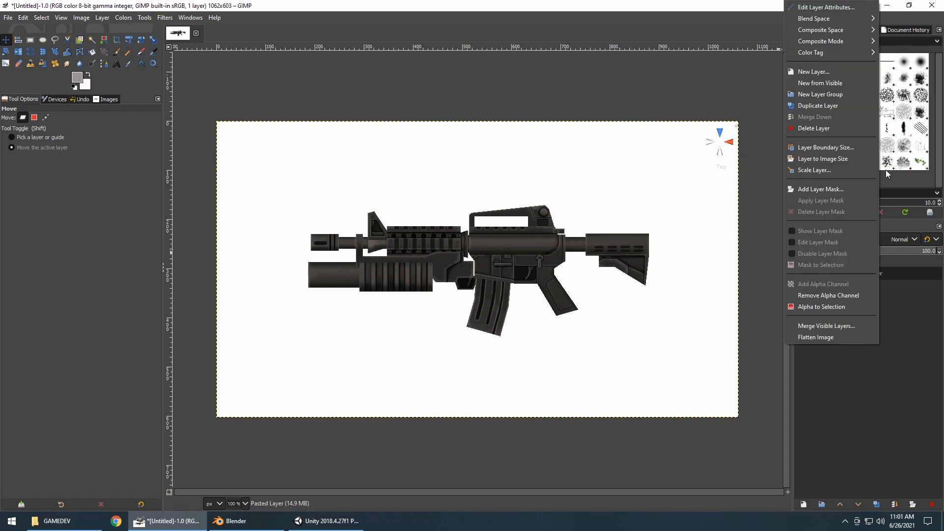
pyautogui.click(827, 67)
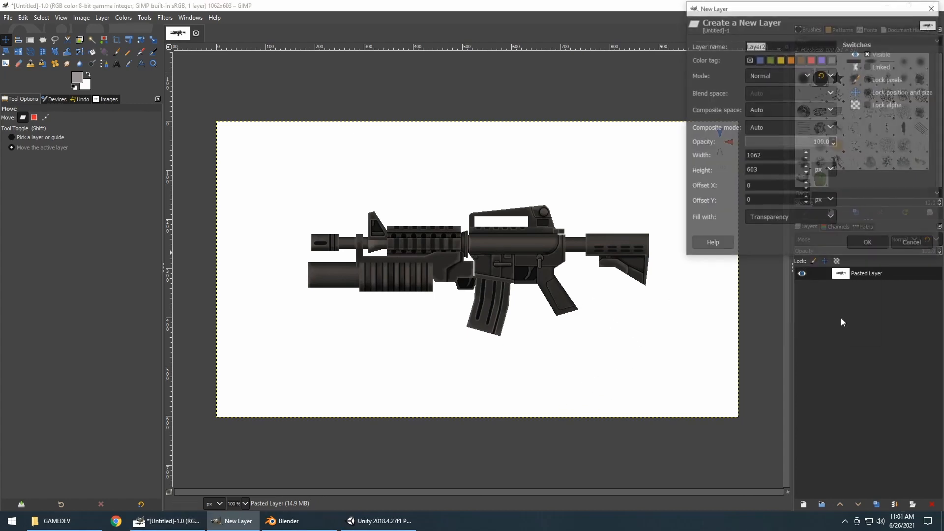
pyautogui.click(868, 244)
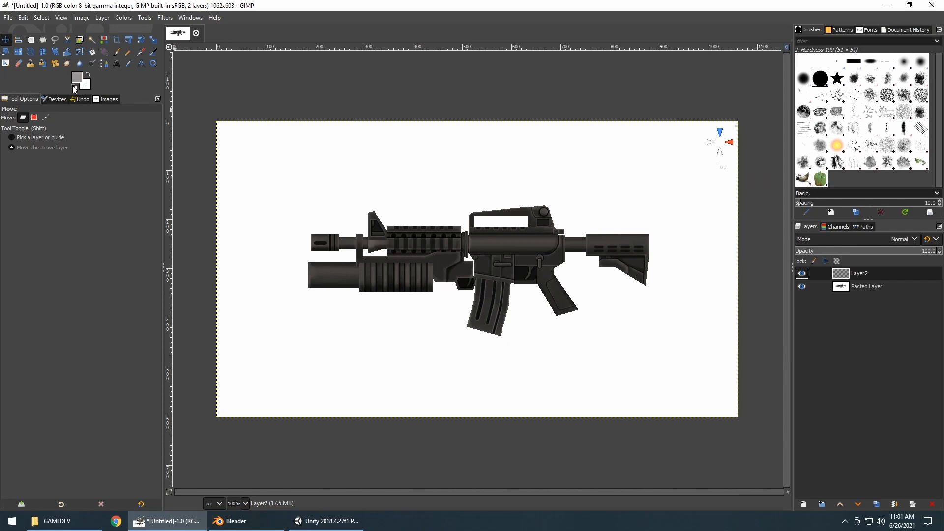
# Step: Set up the Paintbrush with black as foreground color, the 2. Hardness 100 brush and a size of 15
pyautogui.click(117, 52)
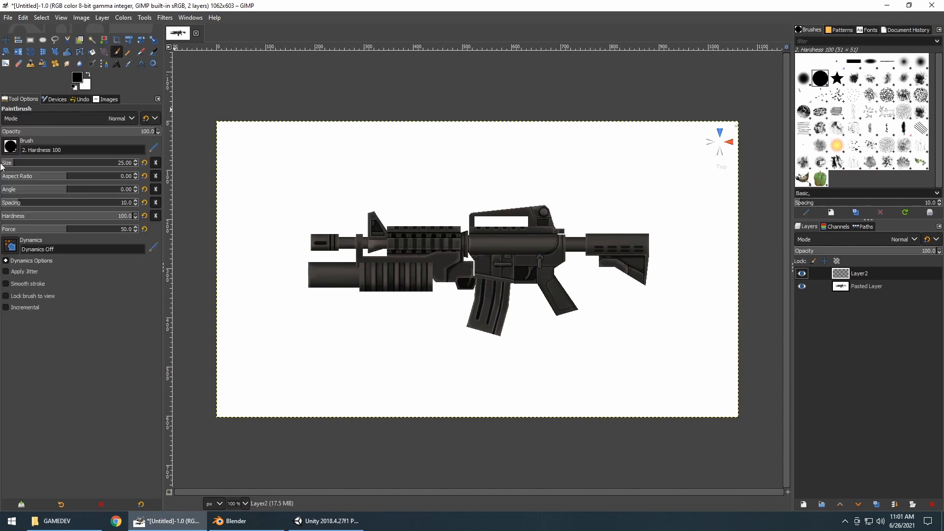
pyautogui.click(11, 147)
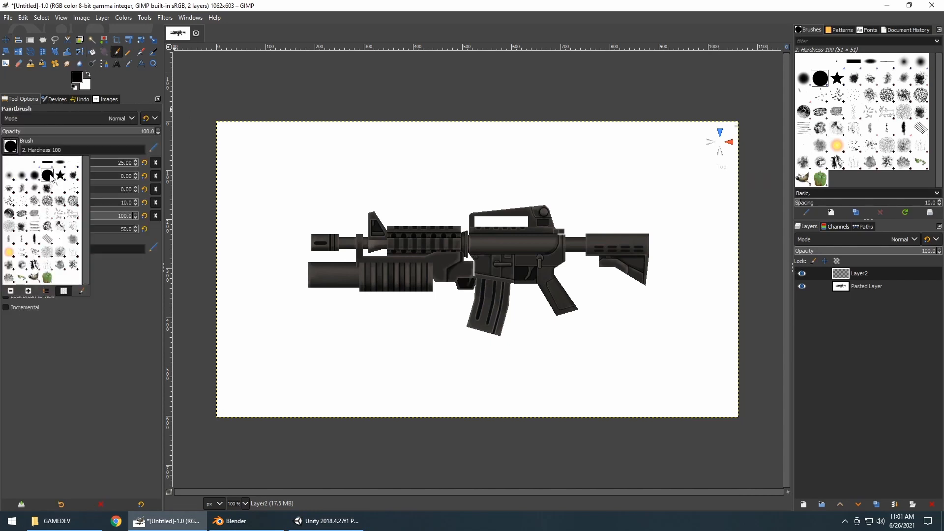
pyautogui.click(106, 165)
pyautogui.click(113, 163)
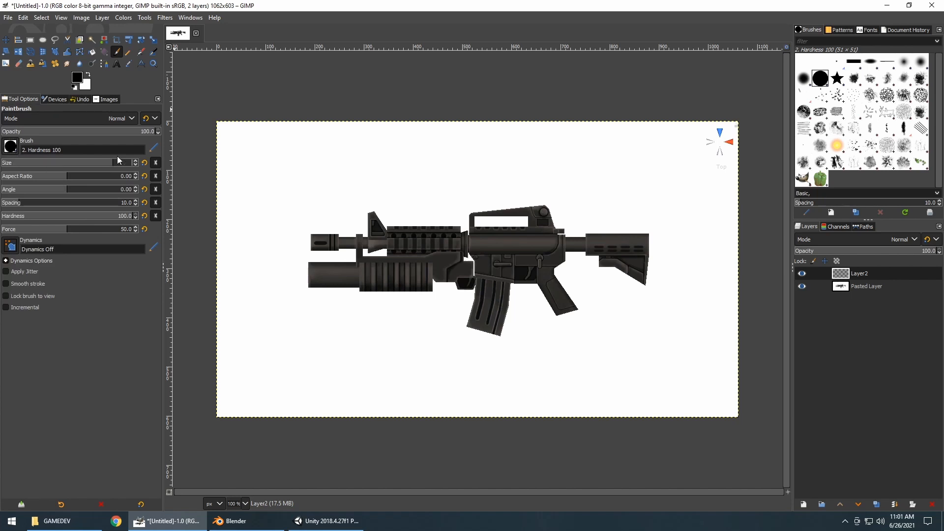
pyautogui.write('15')
pyautogui.press('Return')
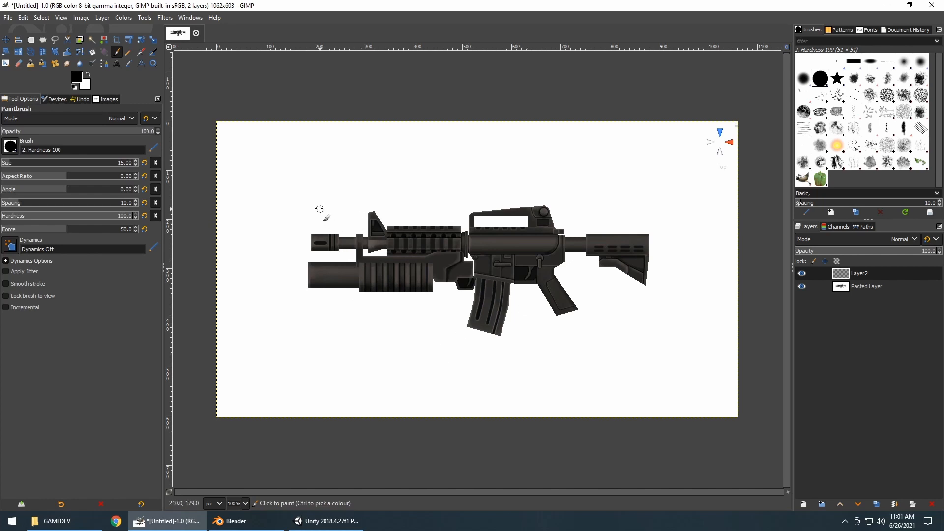
# Step: Paint a closed black outline of connected straight strokes over the rifle, from above the muzzle under the receiver and back along its upper edge
pyautogui.click(308, 203)
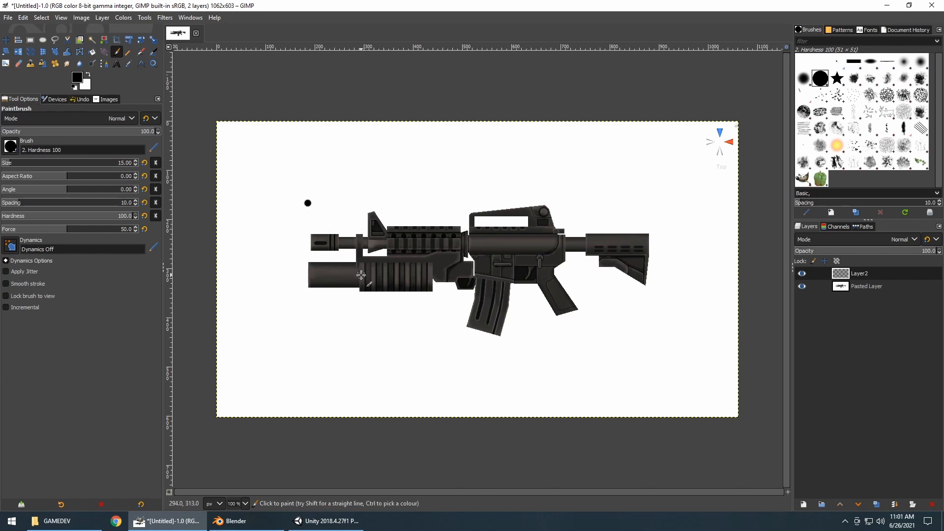
pyautogui.press('shift')
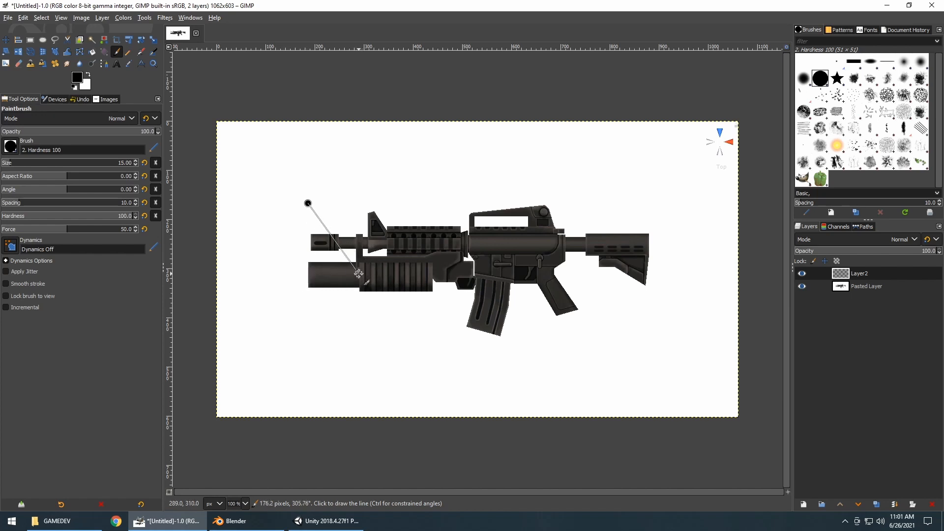
pyautogui.keyDown('shift'); pyautogui.click(358, 273); pyautogui.keyUp('shift')
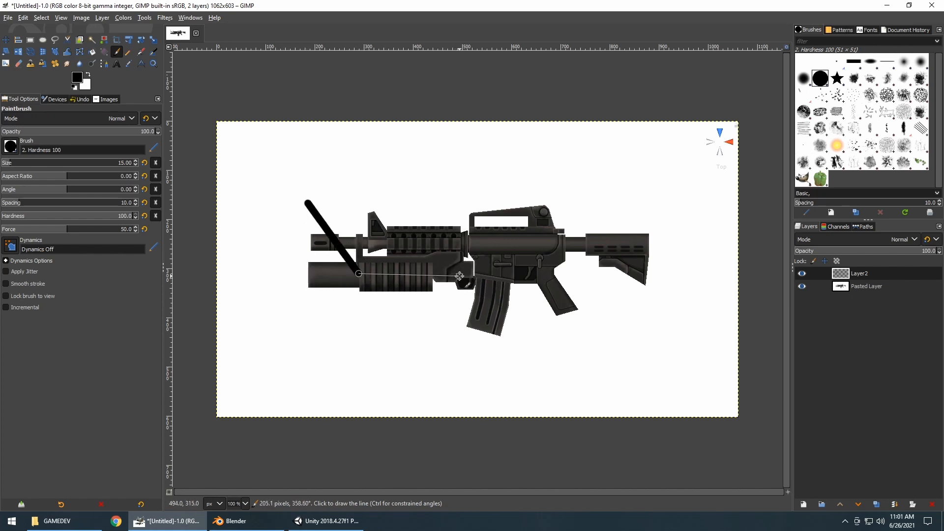
pyautogui.keyDown('shift'); pyautogui.click(459, 276); pyautogui.keyUp('shift')
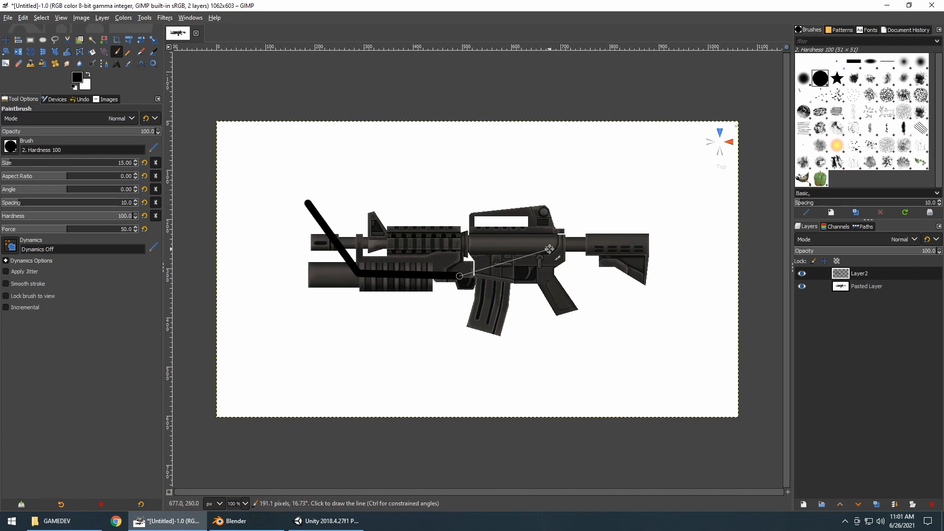
pyautogui.keyDown('shift'); pyautogui.click(565, 260); pyautogui.keyUp('shift')
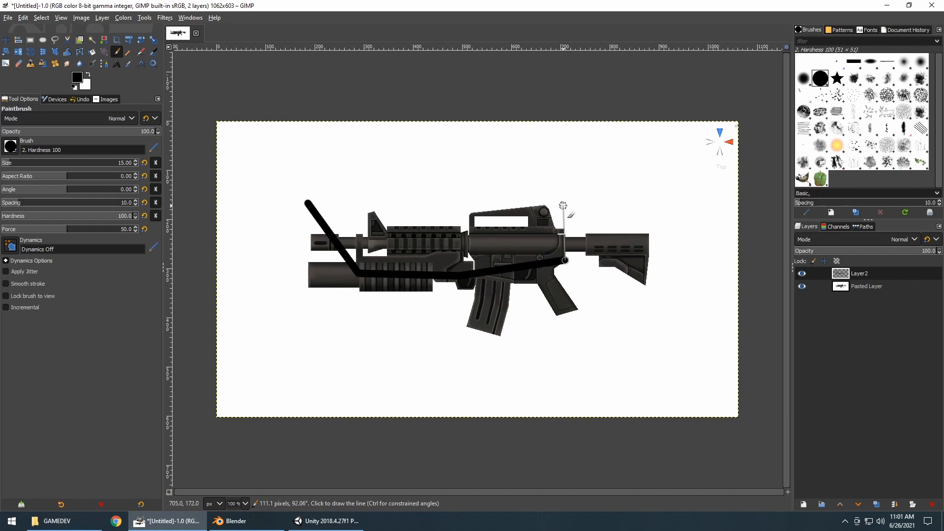
pyautogui.keyDown('shift'); pyautogui.click(563, 206); pyautogui.keyUp('shift')
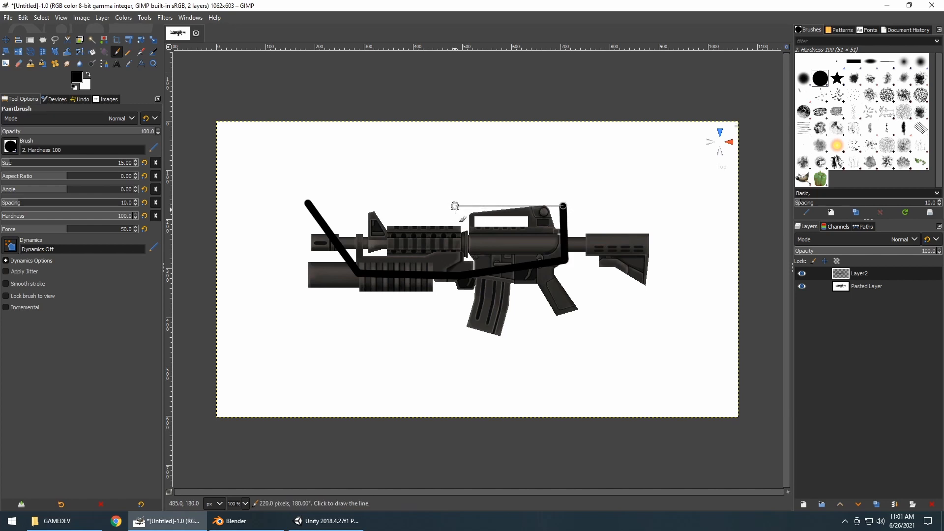
pyautogui.keyDown('shift'); pyautogui.click(468, 205); pyautogui.keyUp('shift')
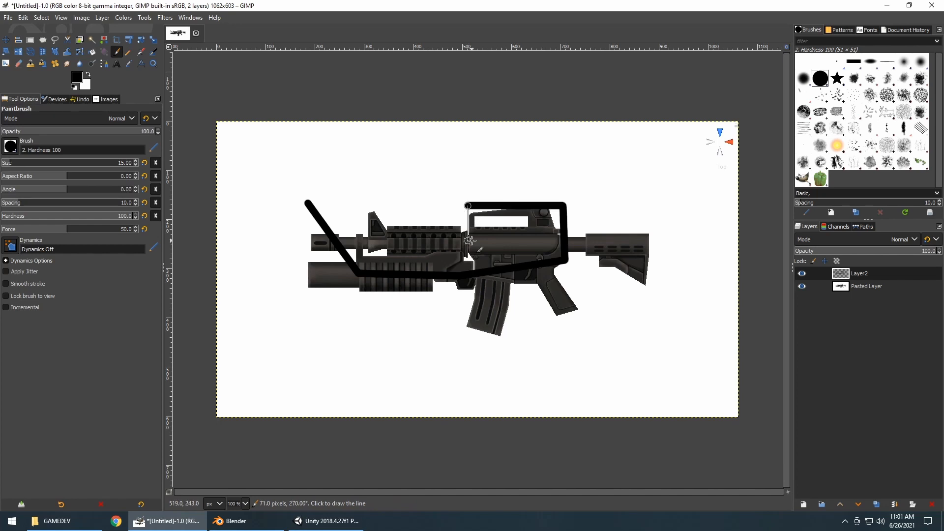
pyautogui.keyDown('shift'); pyautogui.click(468, 227); pyautogui.keyUp('shift')
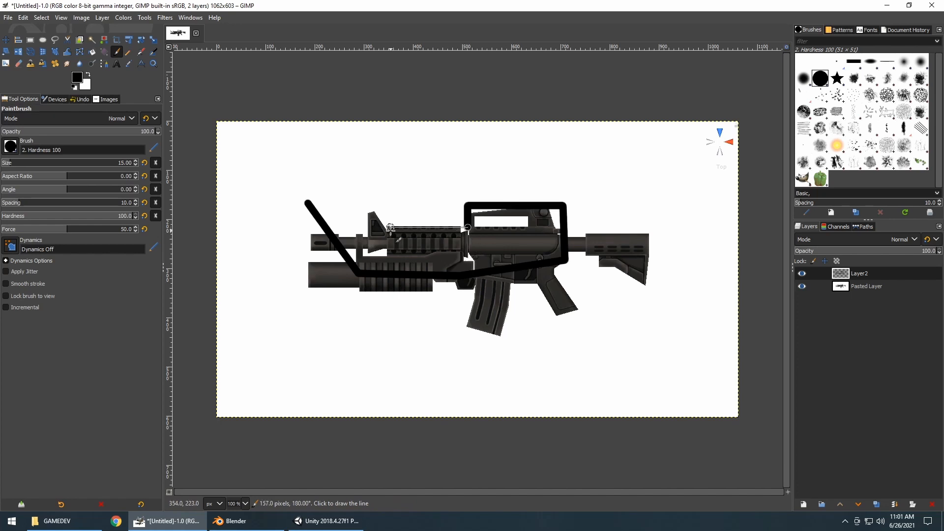
pyautogui.keyDown('shift'); pyautogui.click(385, 227); pyautogui.keyUp('shift')
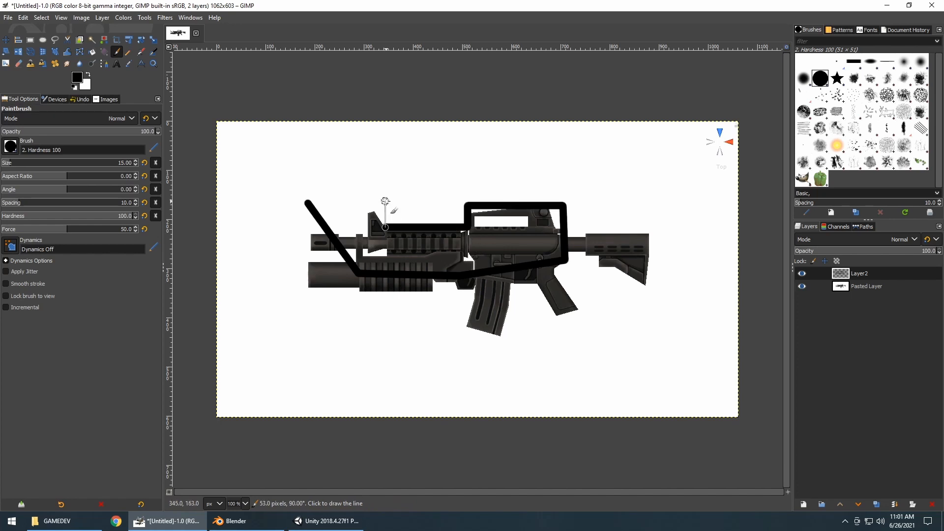
pyautogui.keyDown('shift'); pyautogui.click(386, 206); pyautogui.keyUp('shift')
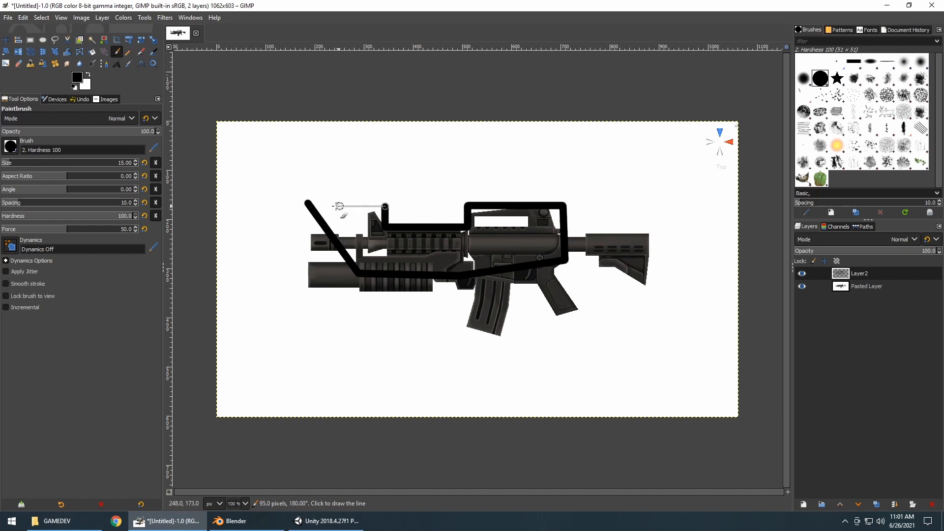
pyautogui.keyDown('shift'); pyautogui.click(308, 202); pyautogui.keyUp('shift')
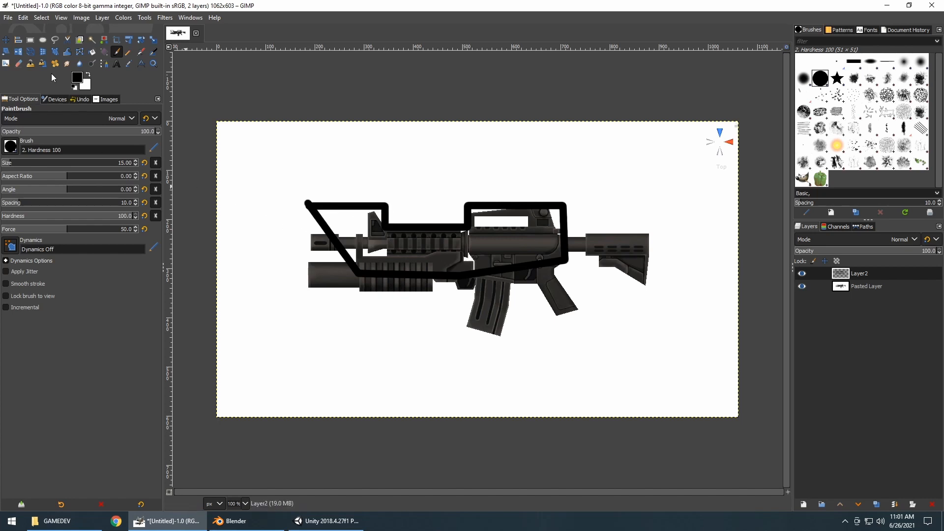
# Step: Erase the rounded overhang along the outline's upper edge in a straight line with the Eraser
pyautogui.hotkey('shift', 'e')
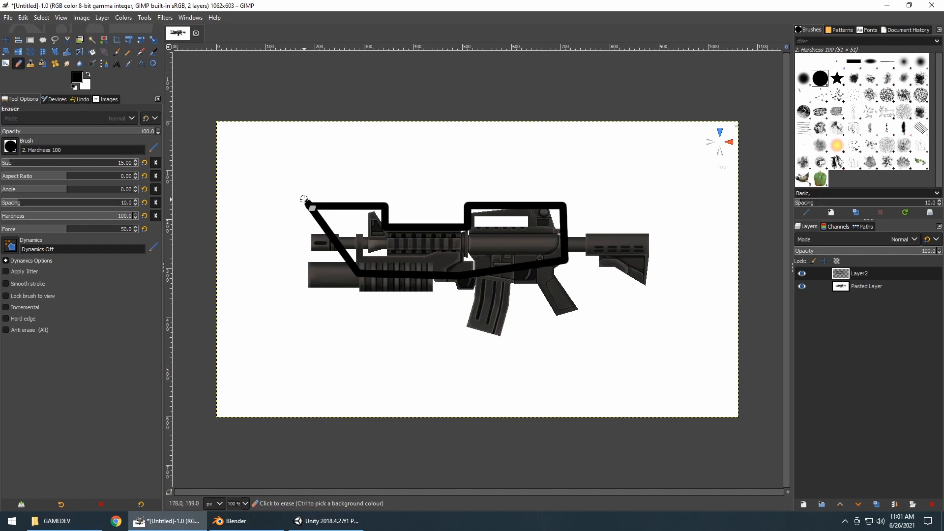
pyautogui.keyDown('shift'); pyautogui.click(581, 199); pyautogui.keyUp('shift')
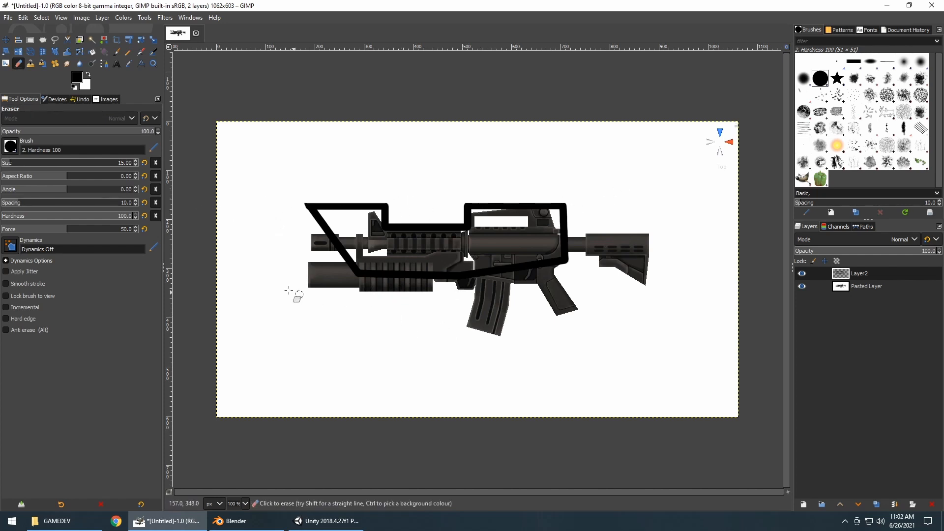
# Step: Fill the inside of the closed outline with black using Bucket Fill set to Fill similar colors
pyautogui.click(92, 52)
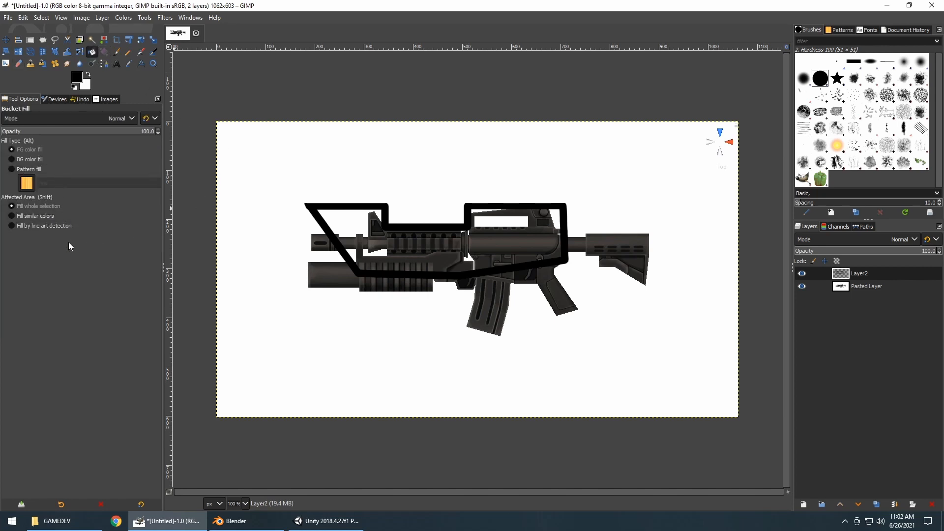
pyautogui.click(39, 216)
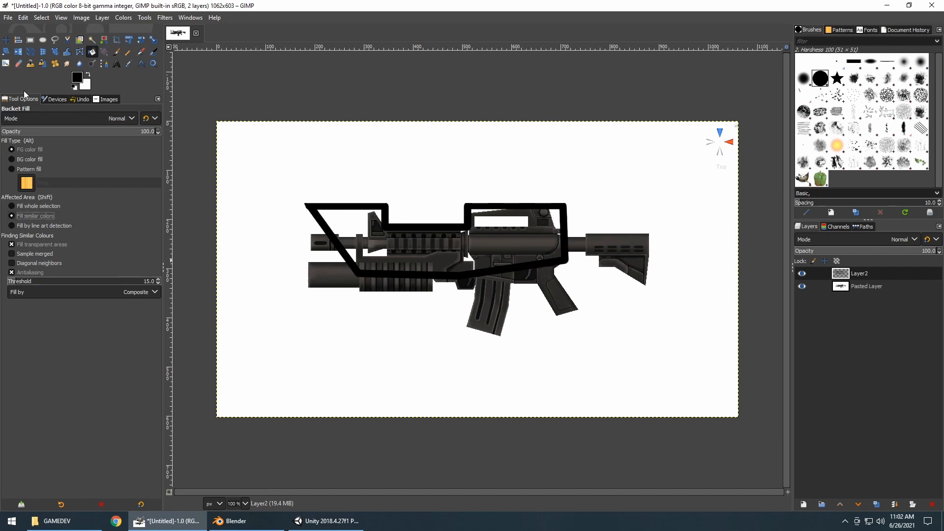
pyautogui.click(480, 244)
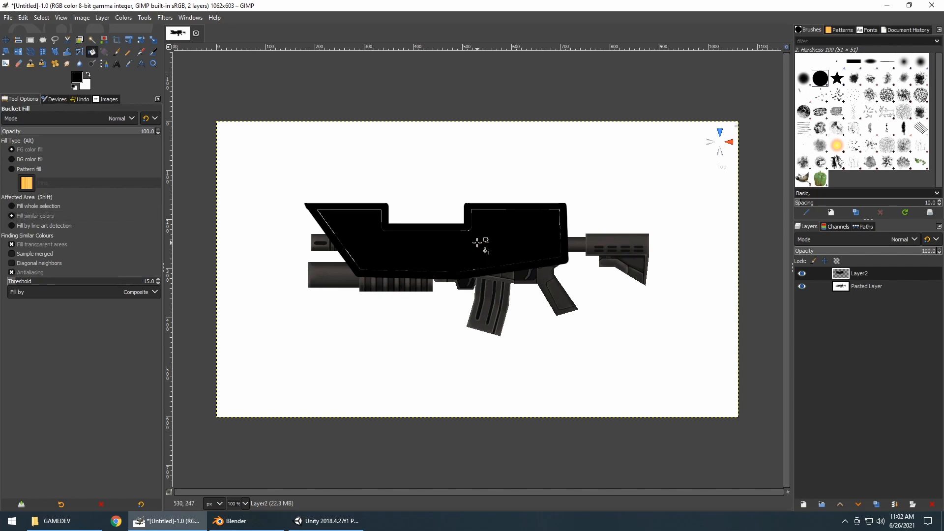
# Step: Paint over the thin unfilled seams along the inner edge of the black shape with the black Paintbrush
pyautogui.keyDown('ctrl'); pyautogui.scroll(2, 278, 215); pyautogui.keyUp('ctrl')
pyautogui.moveTo(546, 283); pyautogui.dragTo(336, 279, button='middle')
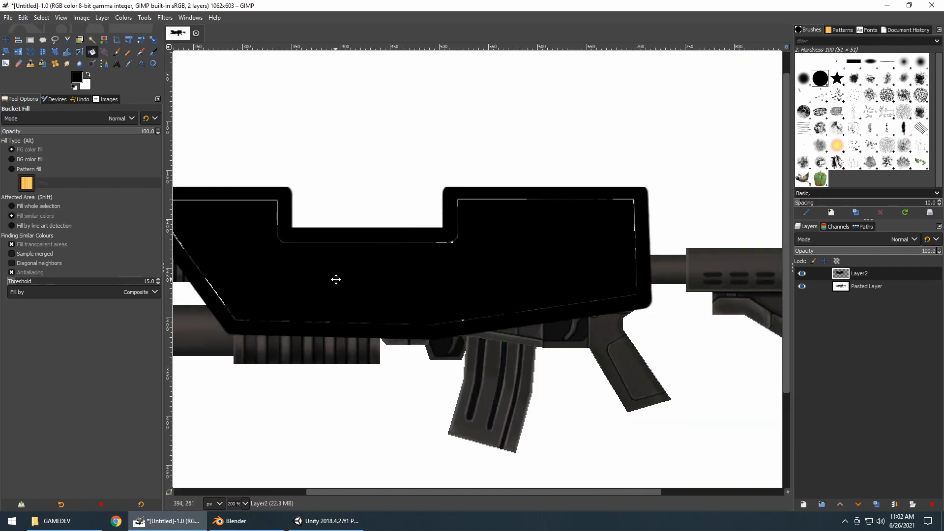
pyautogui.click(116, 51)
pyautogui.press('1')
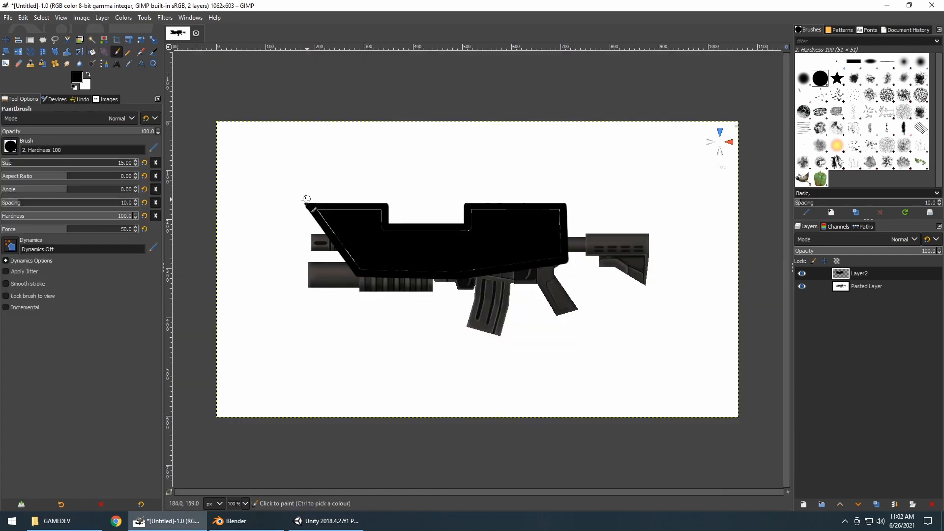
pyautogui.moveTo(322, 211)
pyautogui.mouseDown()
pyautogui.moveTo(474, 234)
pyautogui.moveTo(521, 211)
pyautogui.mouseUp()
pyautogui.moveTo(561, 246)
pyautogui.mouseDown()
pyautogui.moveTo(546, 259)
pyautogui.moveTo(401, 269)
pyautogui.moveTo(361, 266)
pyautogui.moveTo(338, 239)
pyautogui.mouseUp()
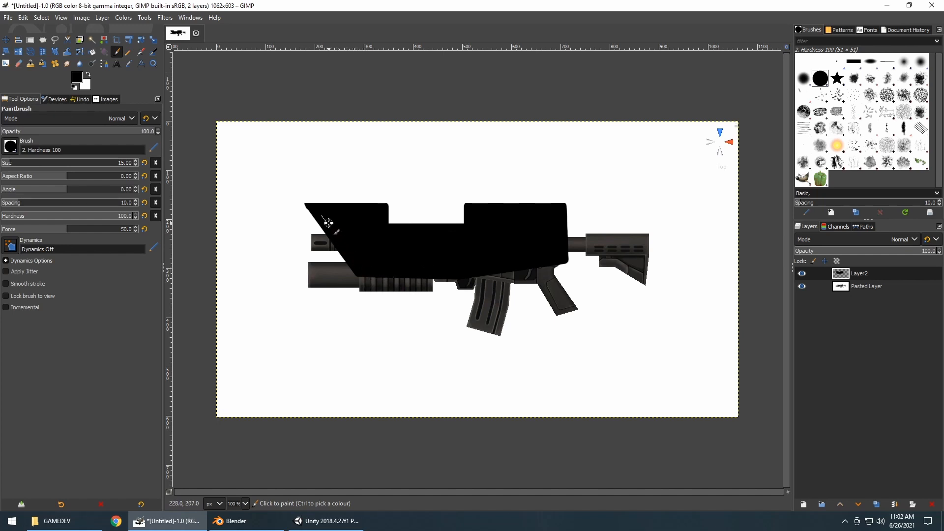
pyautogui.keyDown('ctrl'); pyautogui.scroll(-4, 547, 244); pyautogui.keyUp('ctrl')
pyautogui.keyDown('ctrl'); pyautogui.scroll(5, 545, 245); pyautogui.keyUp('ctrl')
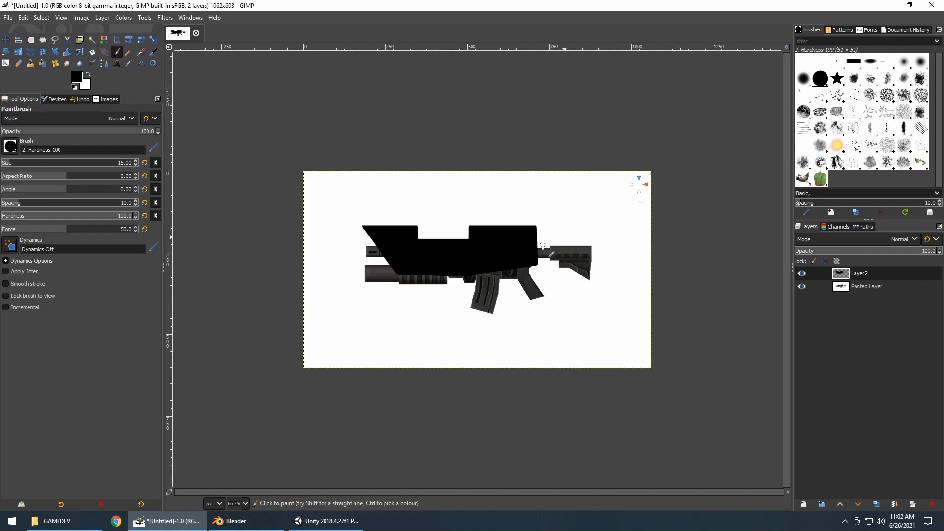
pyautogui.keyDown('ctrl'); pyautogui.scroll(-1, 543, 245); pyautogui.keyUp('ctrl')
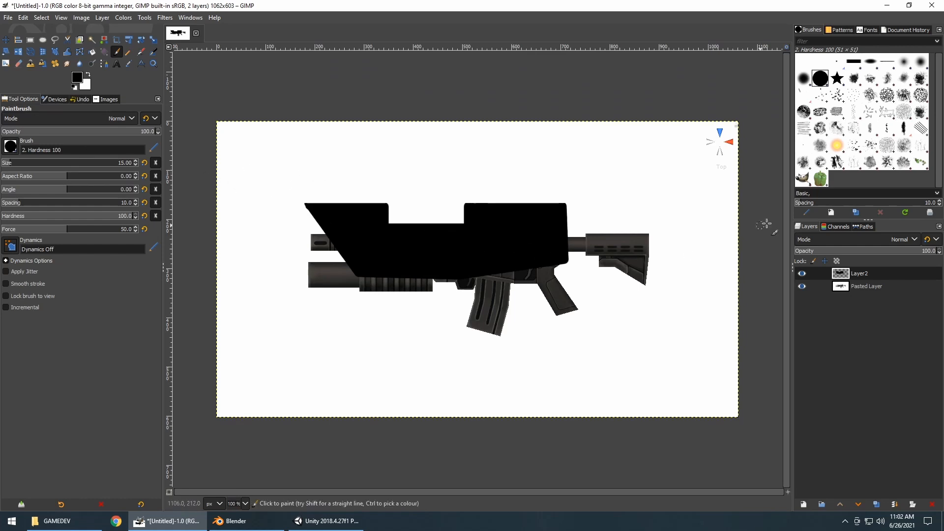
# Step: Add a new transparent layer between the pasted rifle layer and the black shape's layer
pyautogui.rightClick(867, 286)
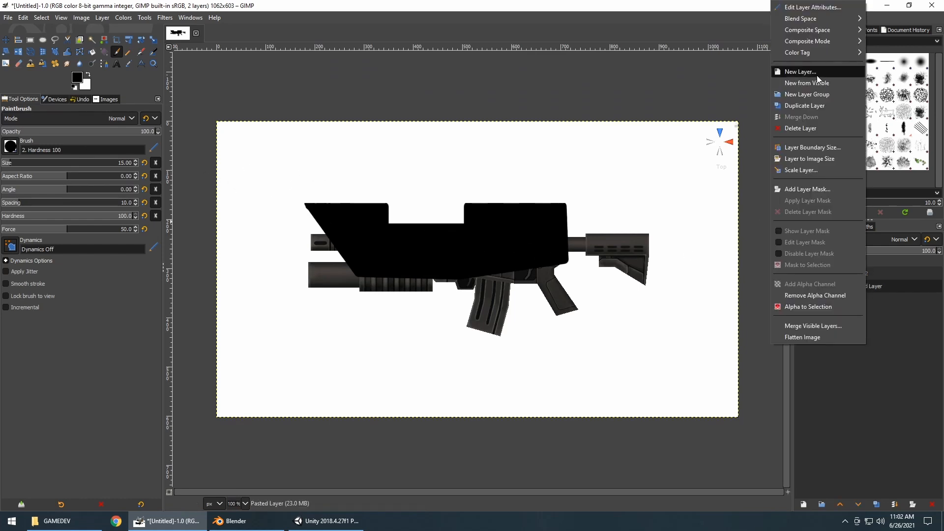
pyautogui.click(820, 72)
pyautogui.click(875, 246)
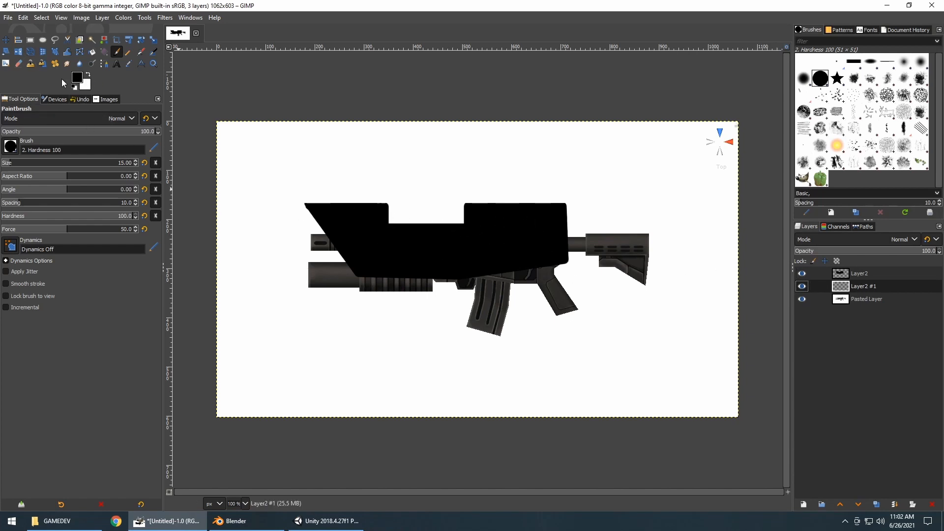
# Step: Set the foreground color to gray 6b6b6b and paint a horizontal strip across the notch in the black shape's upper edge
pyautogui.click(77, 83)
pyautogui.click(13, 116)
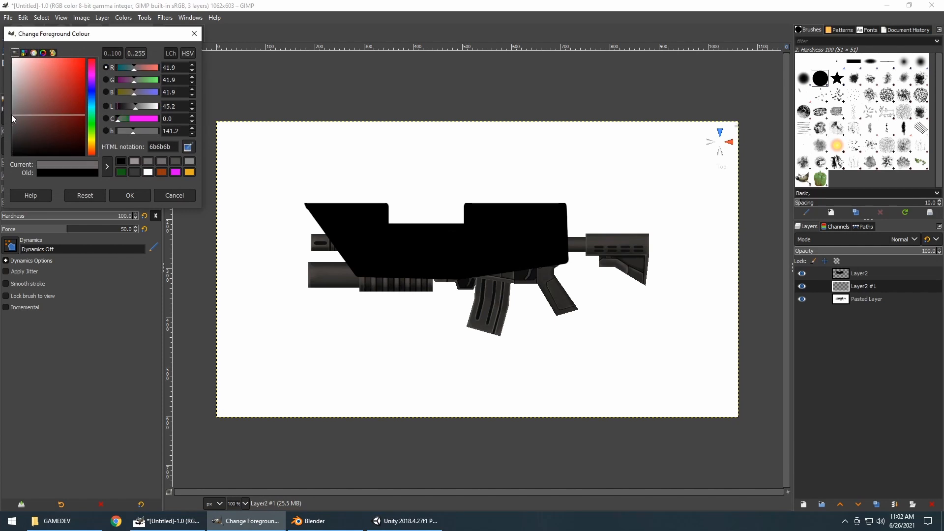
pyautogui.click(130, 197)
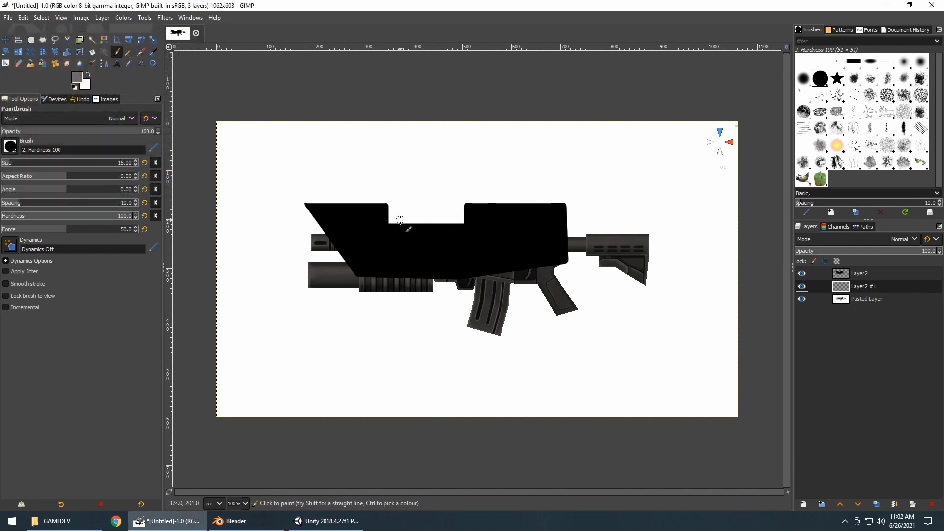
pyautogui.keyDown('ctrl'); pyautogui.scroll(3, 390, 218); pyautogui.keyUp('ctrl')
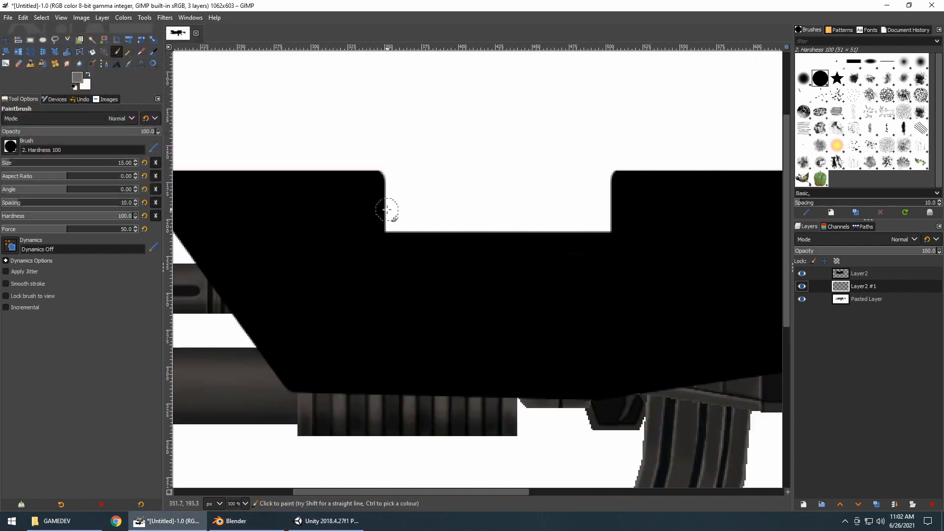
pyautogui.moveTo(387, 207)
pyautogui.mouseDown()
pyautogui.moveTo(611, 206)
pyautogui.moveTo(379, 207)
pyautogui.moveTo(615, 225)
pyautogui.mouseUp()
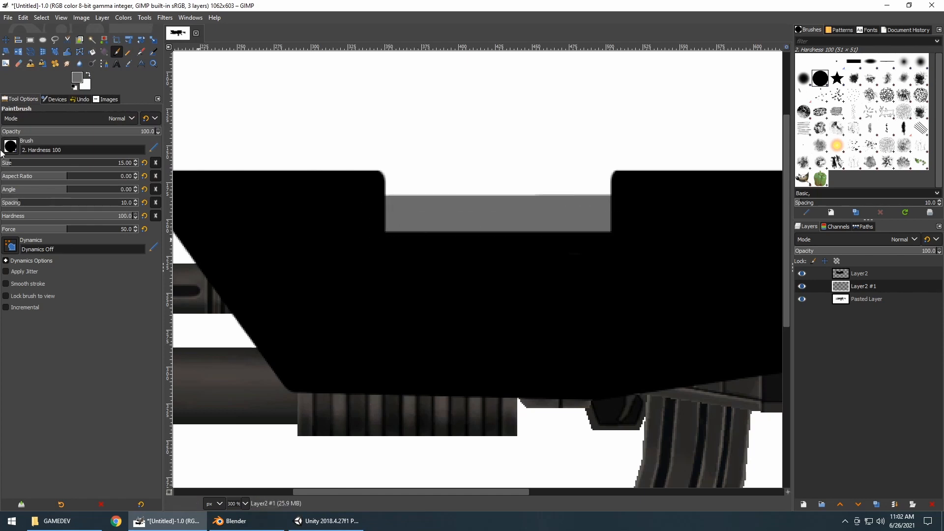
# Step: Pick the lighter gray 7d7a7a as foreground color and paint evenly spaced vertical ribs along the whole gray strip in the notch
pyautogui.click(74, 83)
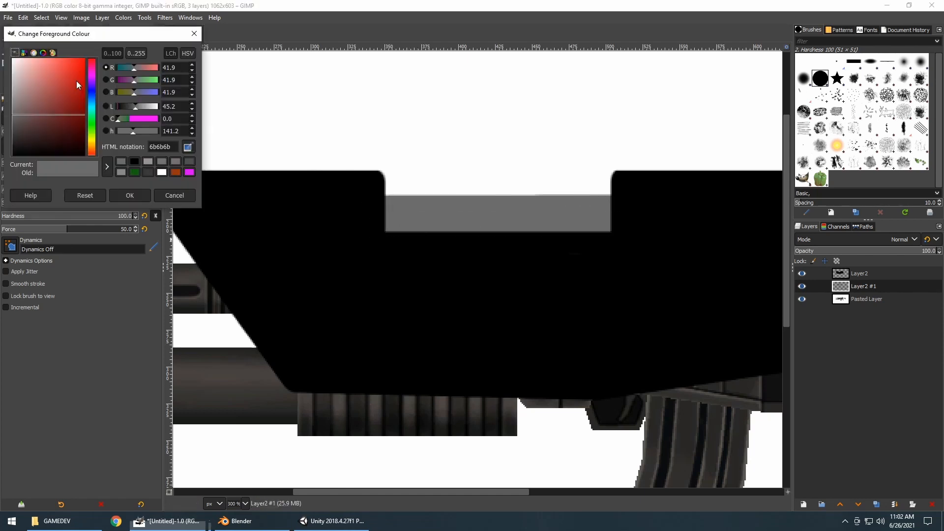
pyautogui.click(13, 108)
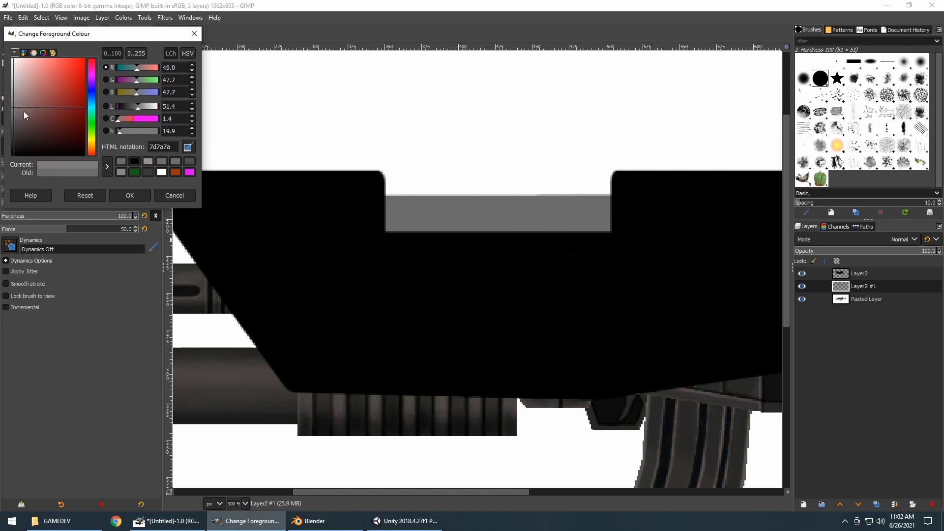
pyautogui.click(396, 207)
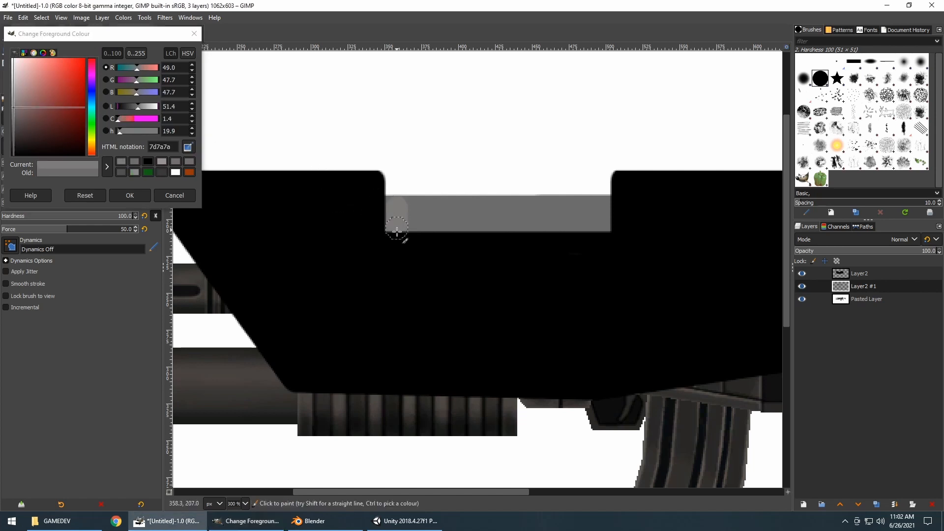
pyautogui.click(424, 206)
pyautogui.click(453, 207)
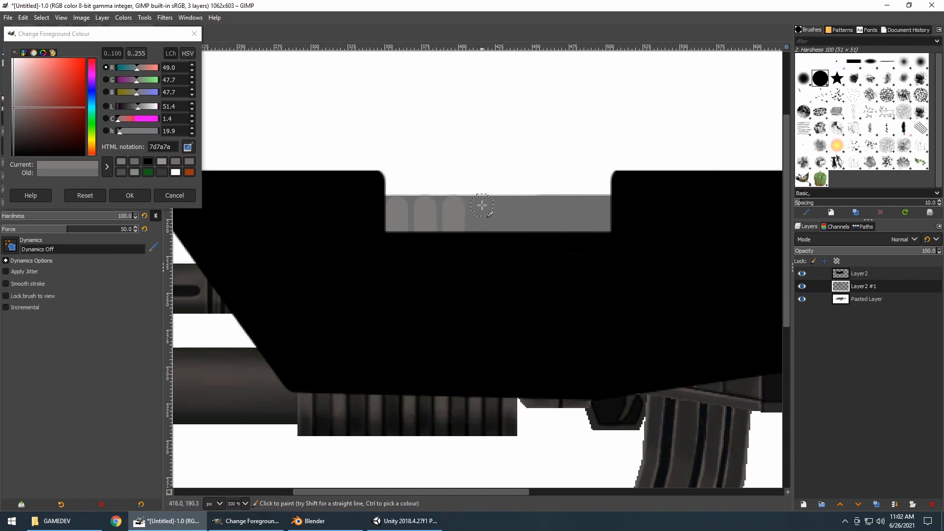
pyautogui.click(481, 207)
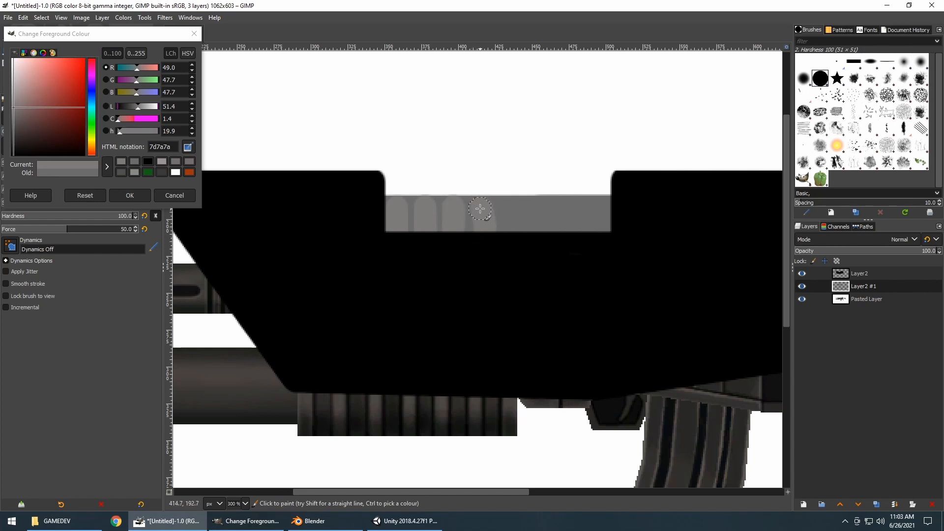
pyautogui.click(509, 210)
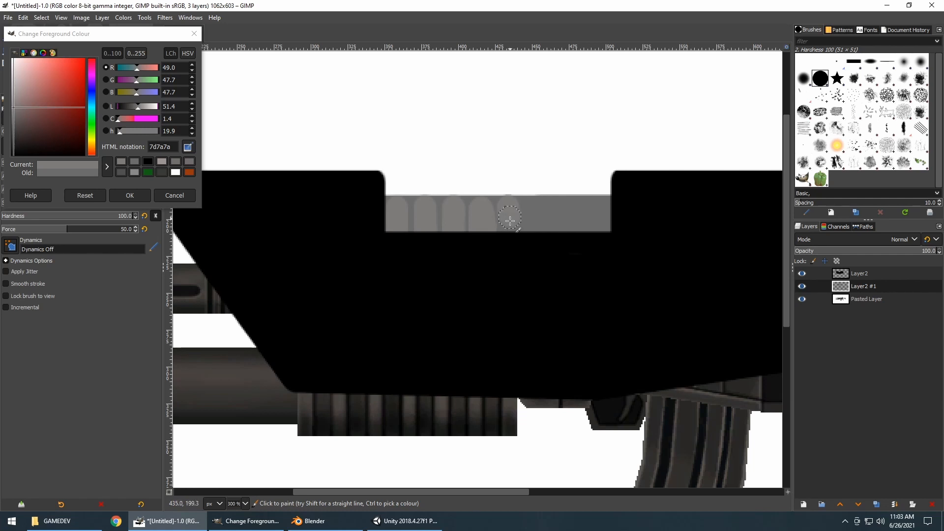
pyautogui.click(534, 209)
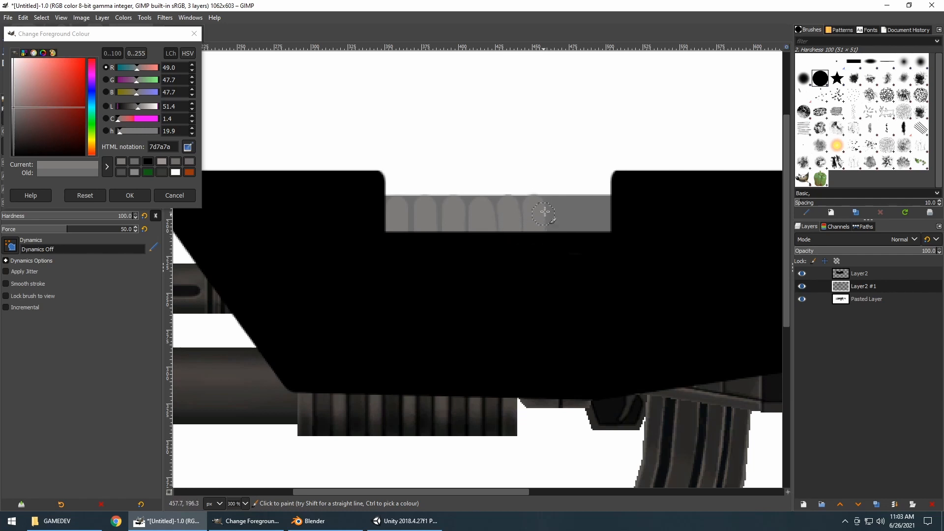
pyautogui.click(560, 204)
pyautogui.click(584, 209)
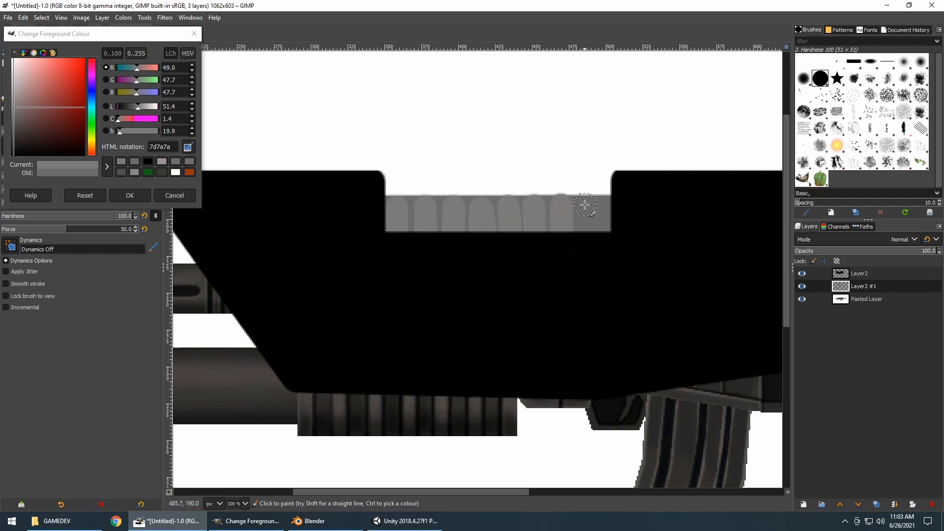
pyautogui.moveTo(610, 211); pyautogui.dragTo(606, 249)
# Step: Paint a short horizontal bar in 7d7a7a sticking out of the black shape's slanted front above the rifle barrel, redoing the first attempt
pyautogui.keyDown('ctrl'); pyautogui.scroll(-3, 542, 183); pyautogui.keyUp('ctrl')
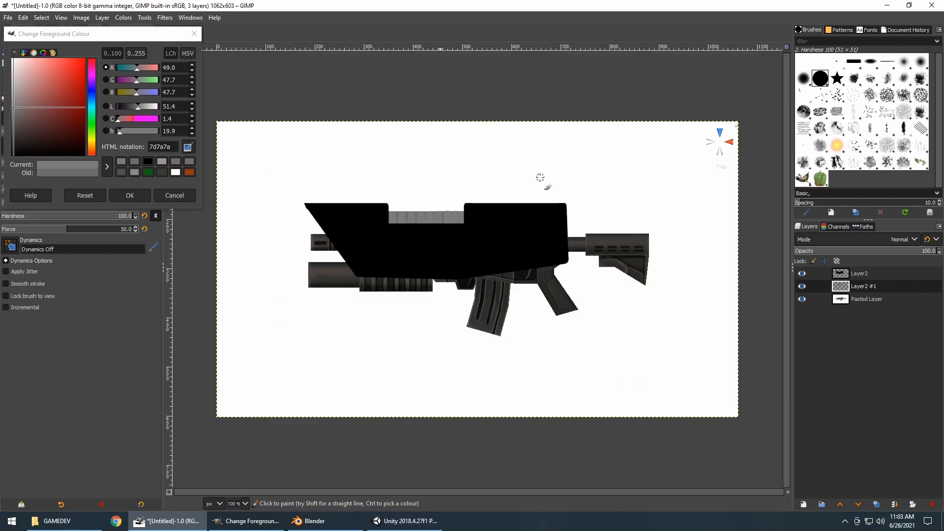
pyautogui.keyDown('ctrl'); pyautogui.scroll(2, 538, 180); pyautogui.keyUp('ctrl')
pyautogui.keyDown('ctrl'); pyautogui.scroll(-2, 487, 203); pyautogui.keyUp('ctrl')
pyautogui.keyDown('ctrl'); pyautogui.scroll(2, 400, 238); pyautogui.keyUp('ctrl')
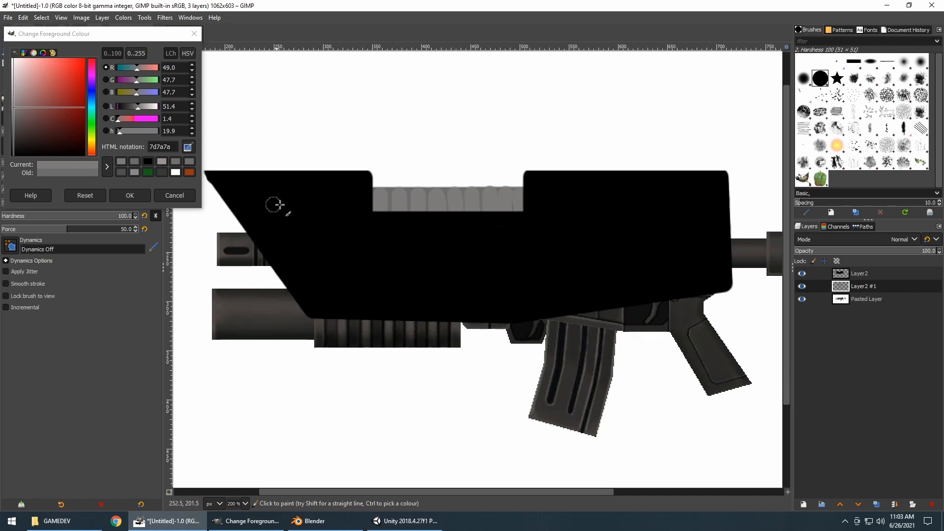
pyautogui.click(224, 208)
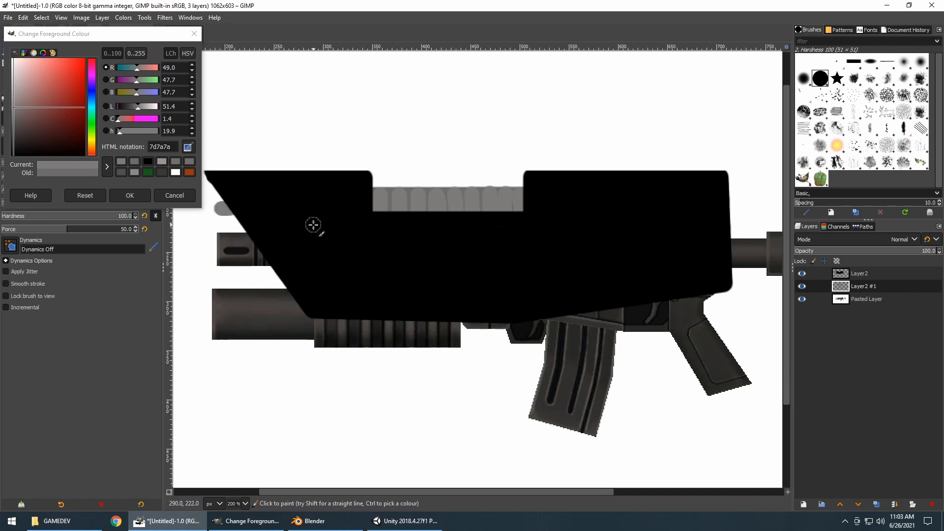
pyautogui.hotkey('ctrl', 'z')
pyautogui.click(211, 206)
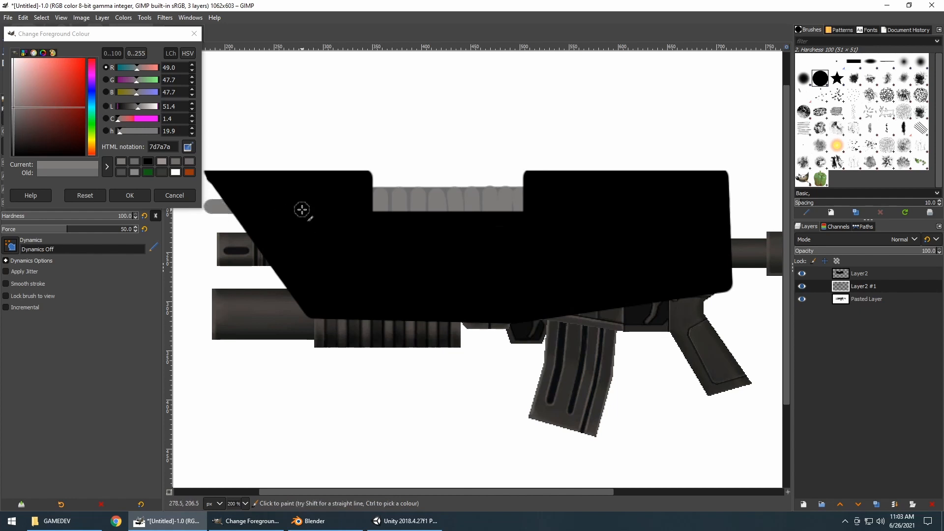
pyautogui.click(803, 274)
pyautogui.click(802, 275)
pyautogui.click(213, 206)
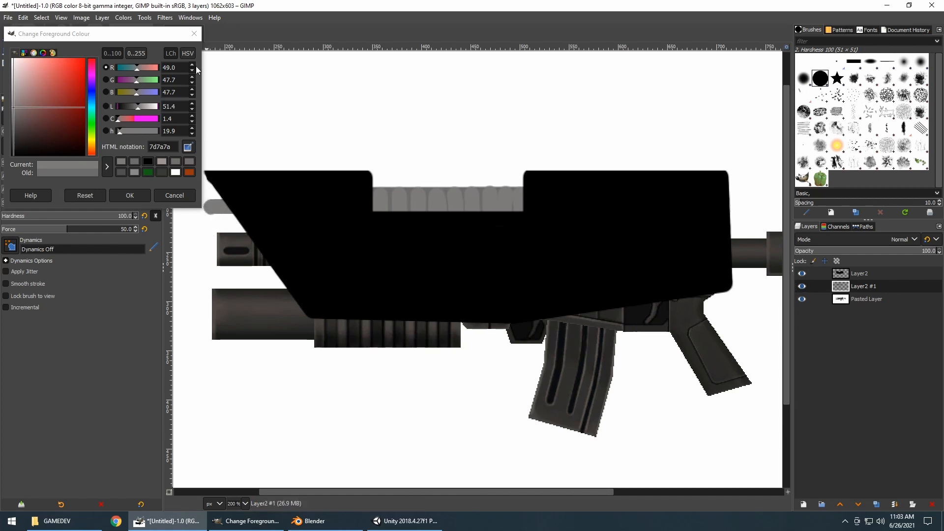
# Step: Return to the 6b6b6b gray and extend the front bar into a solid muzzle block, framing it with straight strokes and filling the inside
pyautogui.click(194, 34)
pyautogui.keyDown('ctrl'); pyautogui.scroll(3, 280, 254); pyautogui.keyUp('ctrl')
pyautogui.keyDown('ctrl'); pyautogui.scroll(-1, 280, 254); pyautogui.keyUp('ctrl')
pyautogui.moveTo(280, 254); pyautogui.dragTo(542, 267, button='middle')
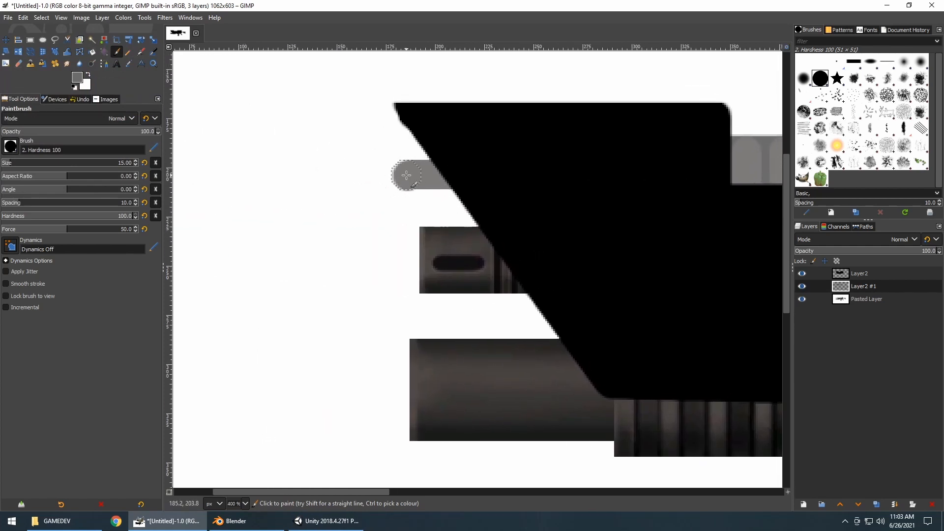
pyautogui.keyDown('shift'); pyautogui.click(408, 316); pyautogui.keyUp('shift')
pyautogui.keyDown('shift'); pyautogui.click(678, 314); pyautogui.keyUp('shift')
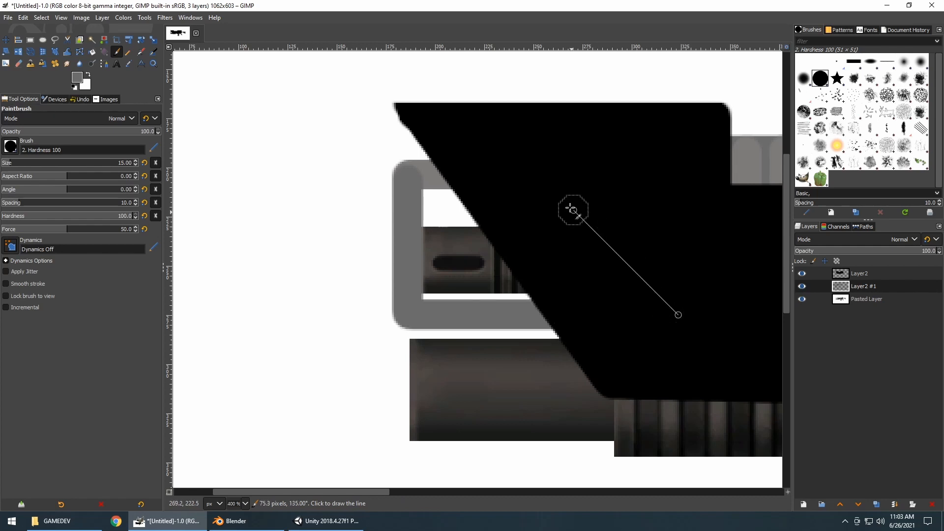
pyautogui.moveTo(414, 179); pyautogui.dragTo(507, 178)
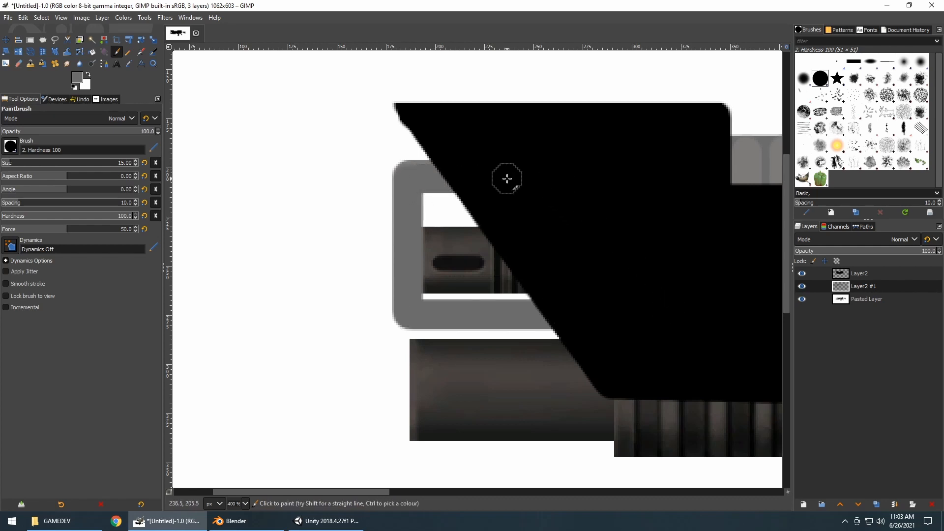
pyautogui.moveTo(426, 190); pyautogui.dragTo(484, 199)
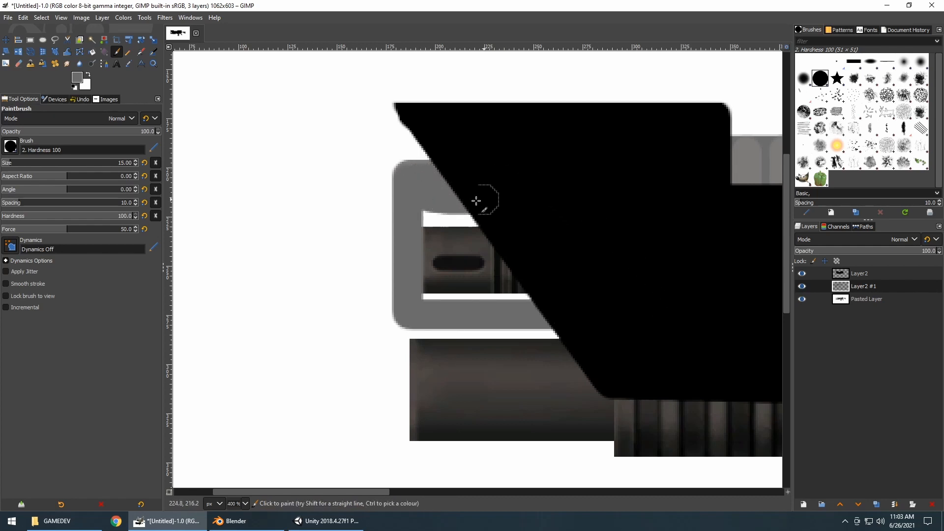
pyautogui.moveTo(428, 211)
pyautogui.mouseDown()
pyautogui.moveTo(483, 212)
pyautogui.moveTo(514, 225)
pyautogui.moveTo(434, 266)
pyautogui.moveTo(452, 274)
pyautogui.moveTo(446, 295)
pyautogui.moveTo(544, 288)
pyautogui.moveTo(428, 295)
pyautogui.mouseUp()
pyautogui.keyDown('ctrl'); pyautogui.scroll(1, 597, 227); pyautogui.keyUp('ctrl')
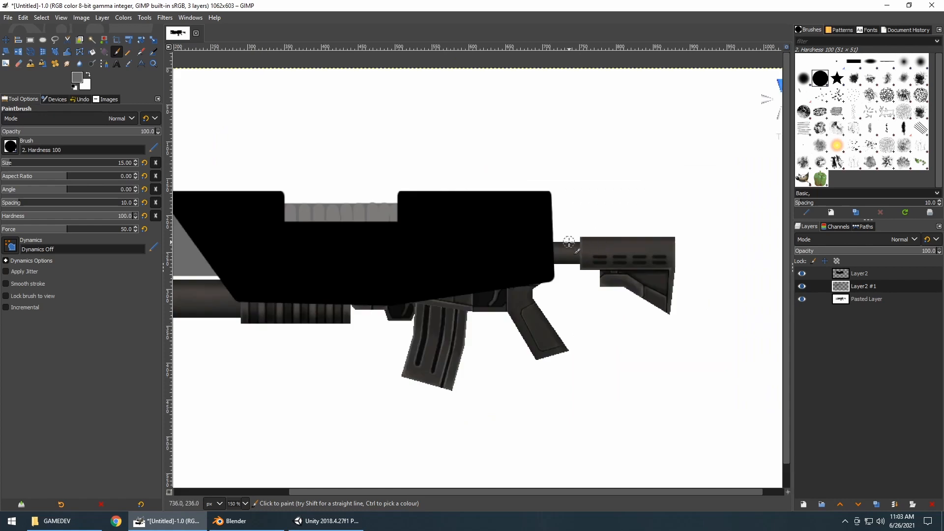
# Step: On Layer2, select the front part of the black body with a rectangle, cut it and paste it as a floating selection
pyautogui.keyDown('ctrl'); pyautogui.scroll(-1, 568, 242); pyautogui.keyUp('ctrl')
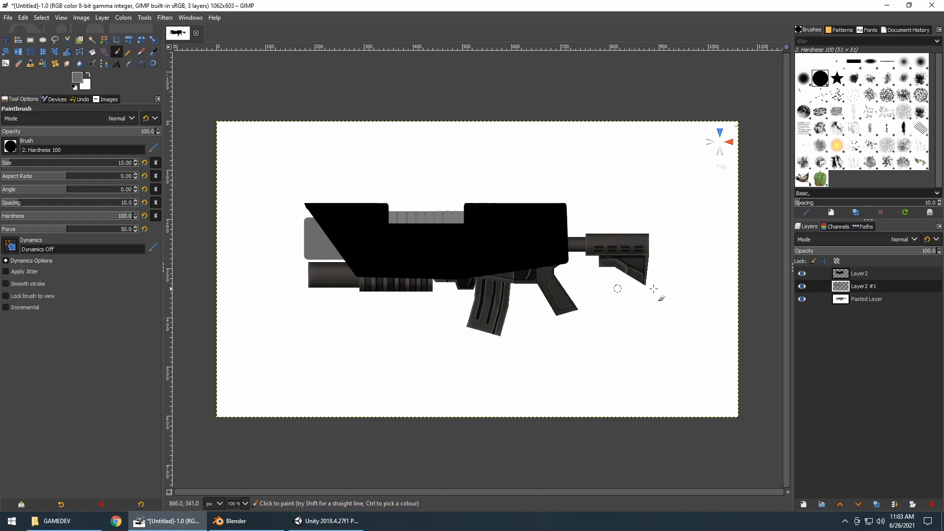
pyautogui.click(872, 274)
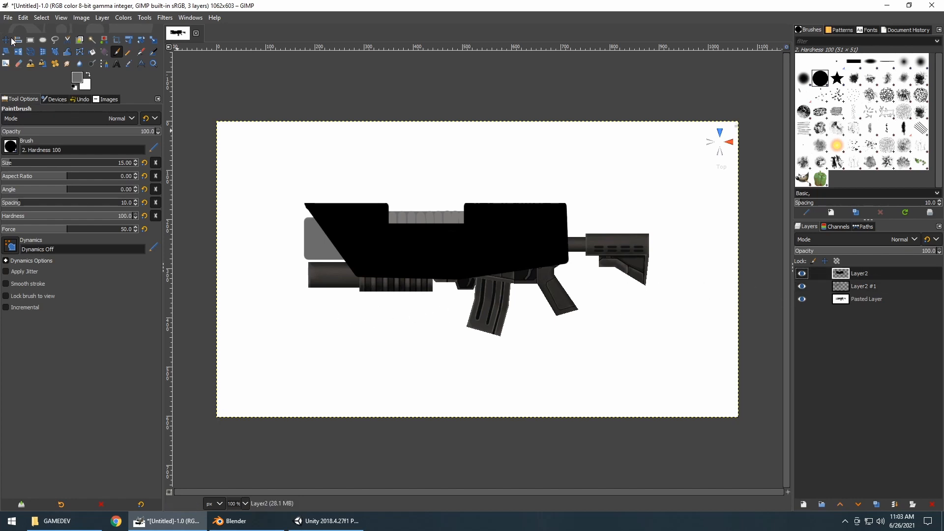
pyautogui.click(31, 40)
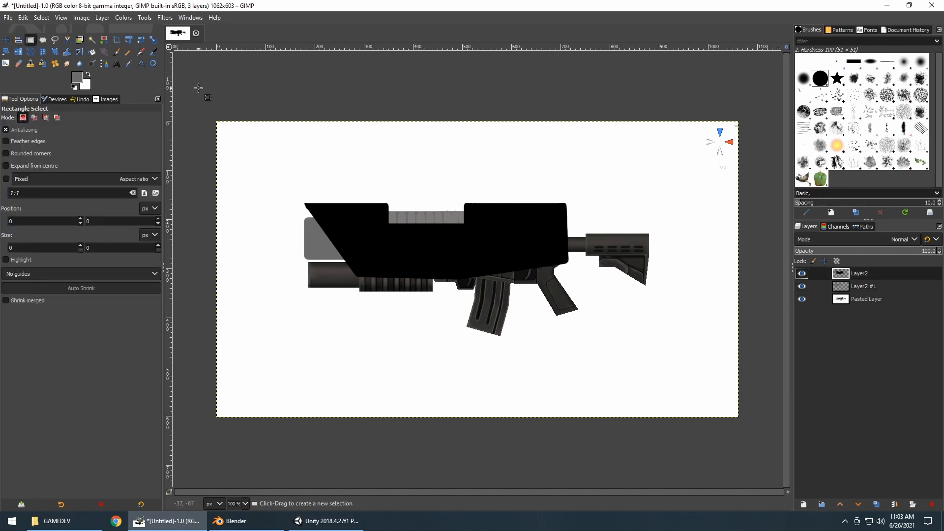
pyautogui.moveTo(188, 92); pyautogui.dragTo(422, 470)
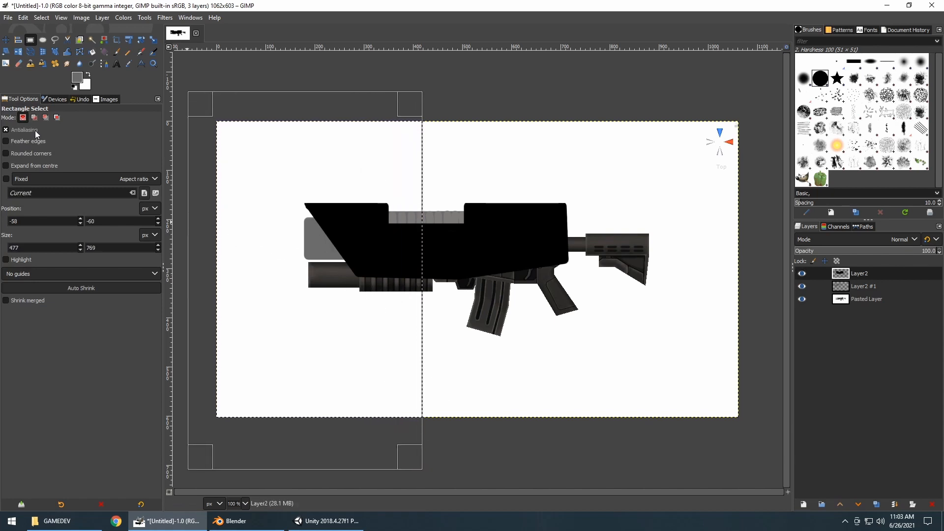
pyautogui.hotkey('ctrl', 'x')
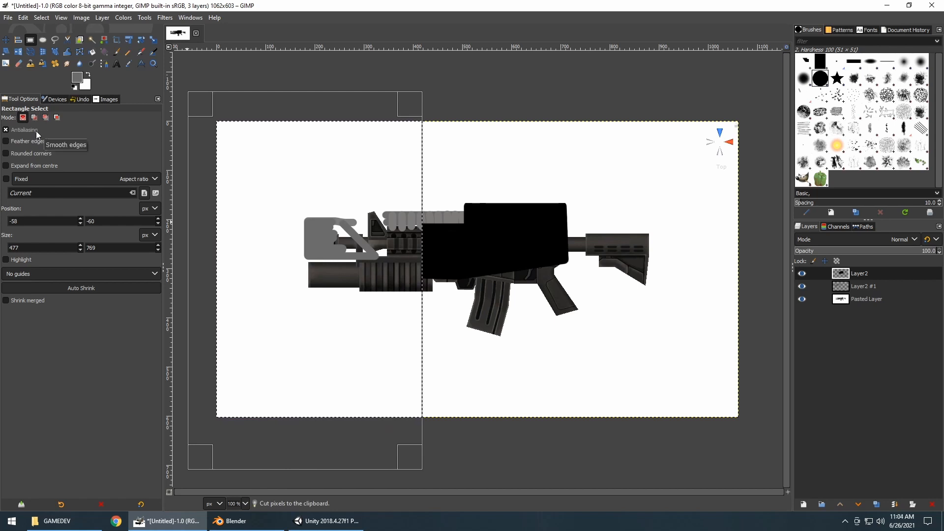
pyautogui.hotkey('ctrl', 'v')
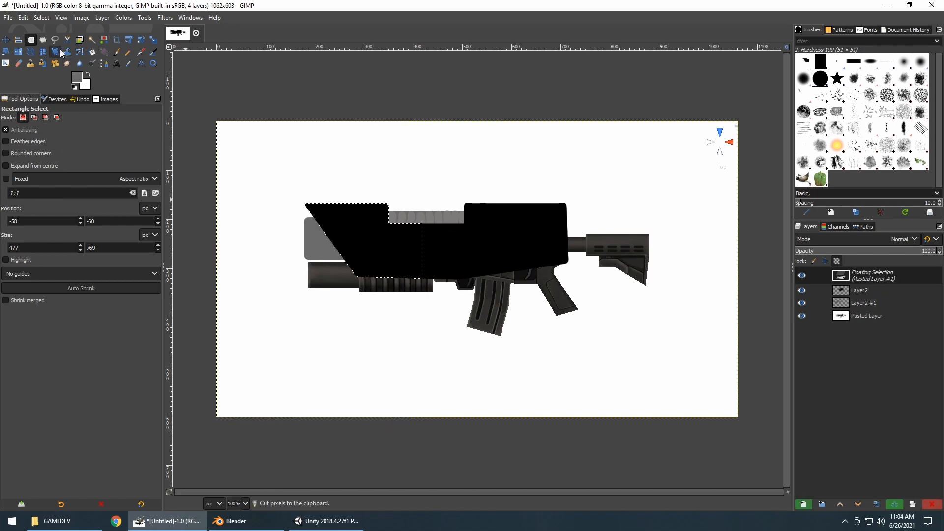
# Step: Move the pasted front section about 50 px toward the stock to shorten the black body and narrow the notch, and anchor it
pyautogui.click(4, 41)
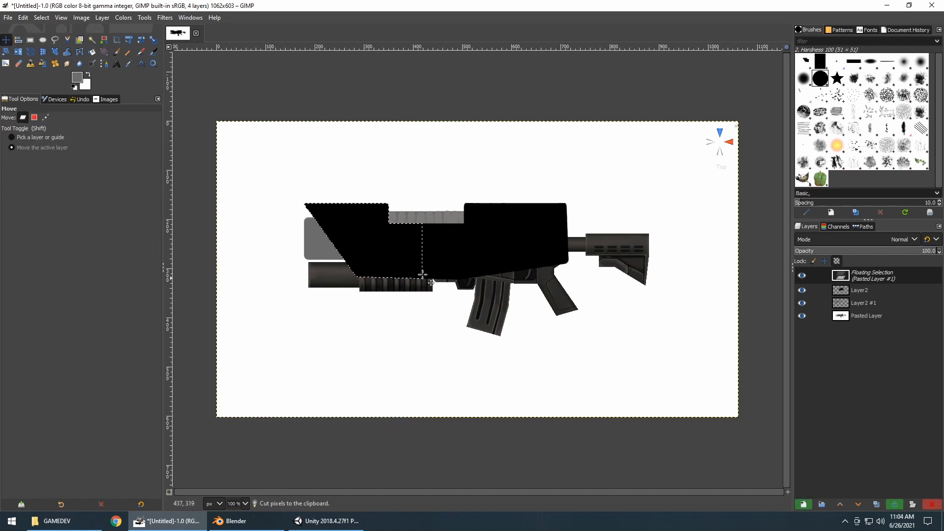
pyautogui.moveTo(397, 255)
pyautogui.mouseDown()
pyautogui.moveTo(435, 246)
pyautogui.moveTo(389, 242)
pyautogui.moveTo(420, 243)
pyautogui.moveTo(418, 259)
pyautogui.moveTo(410, 257)
pyautogui.mouseUp()
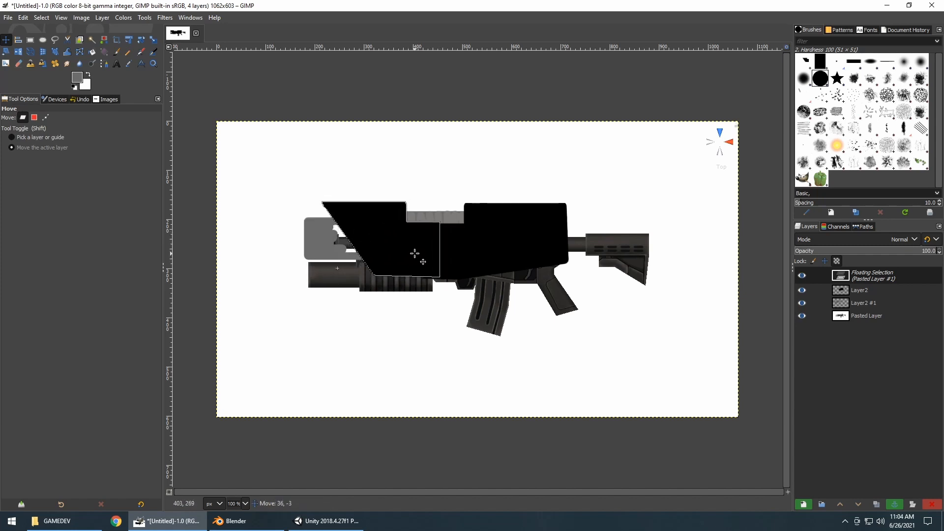
pyautogui.moveTo(424, 253)
pyautogui.mouseDown()
pyautogui.moveTo(335, 252)
pyautogui.moveTo(447, 254)
pyautogui.moveTo(413, 257)
pyautogui.moveTo(421, 252)
pyautogui.mouseUp()
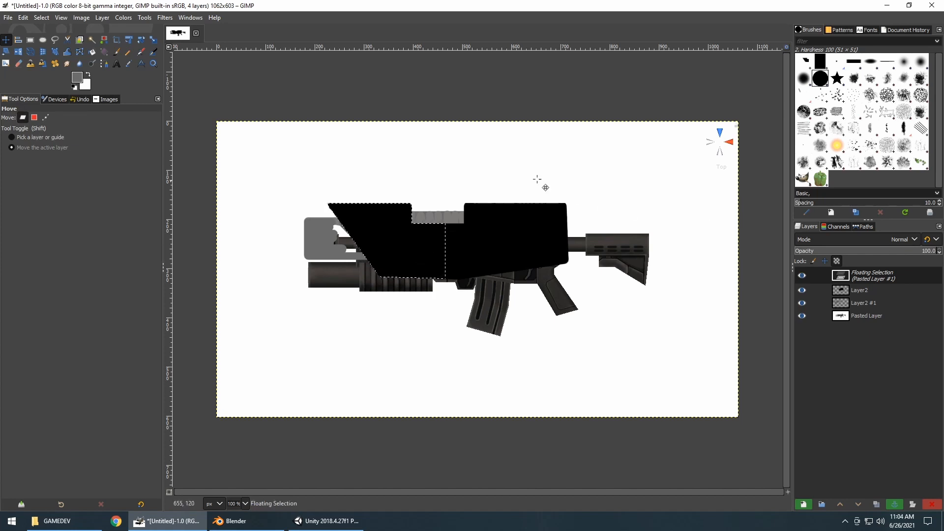
pyautogui.click(30, 39)
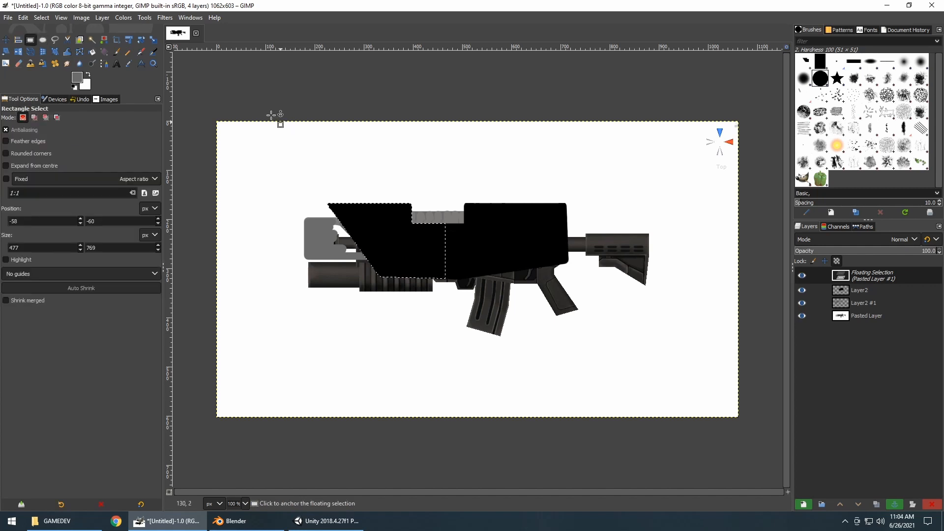
pyautogui.click(237, 88)
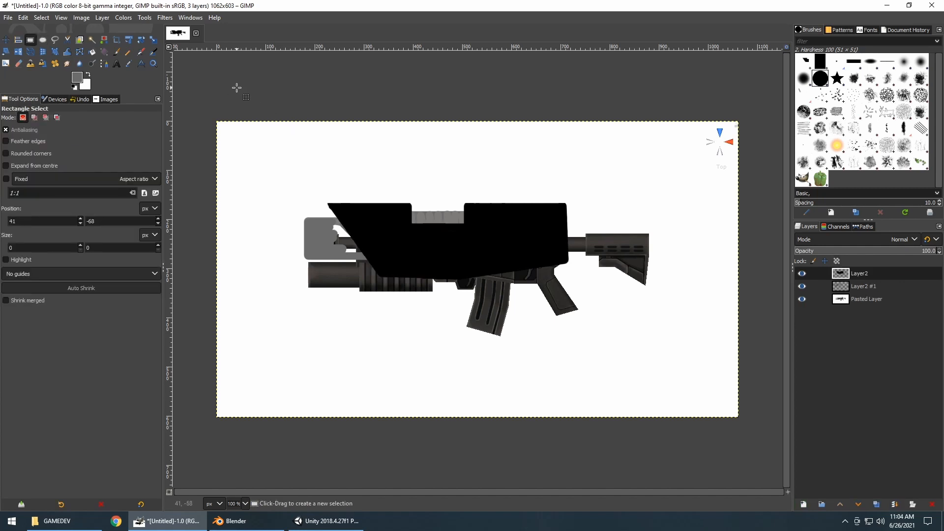
# Step: On Layer2 #1, select the gray muzzle block with a rectangle, cut it and paste it as a floating selection
pyautogui.click(803, 274)
pyautogui.click(802, 274)
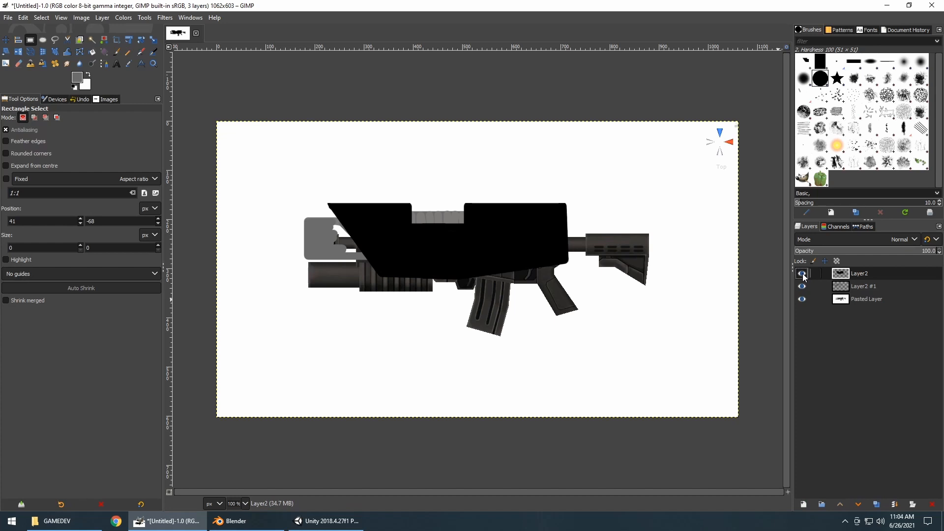
pyautogui.click(869, 287)
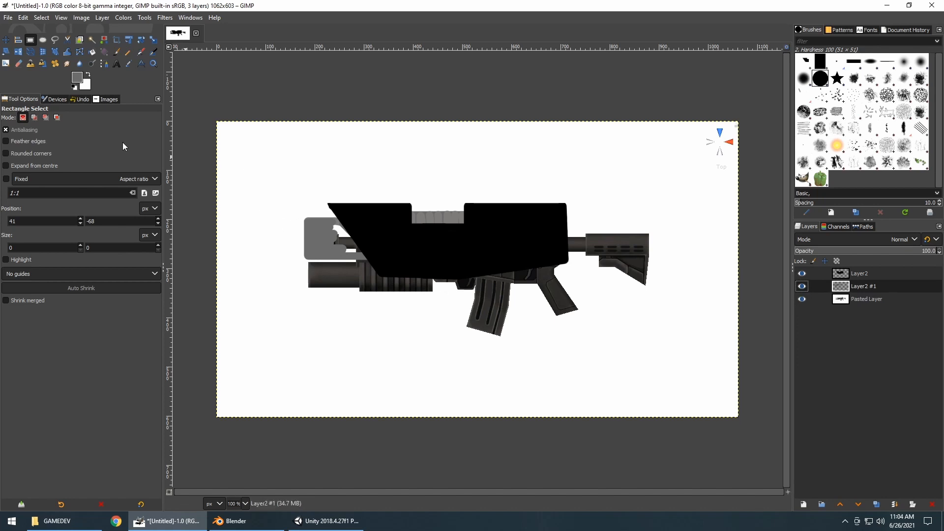
pyautogui.moveTo(281, 204); pyautogui.dragTo(375, 290)
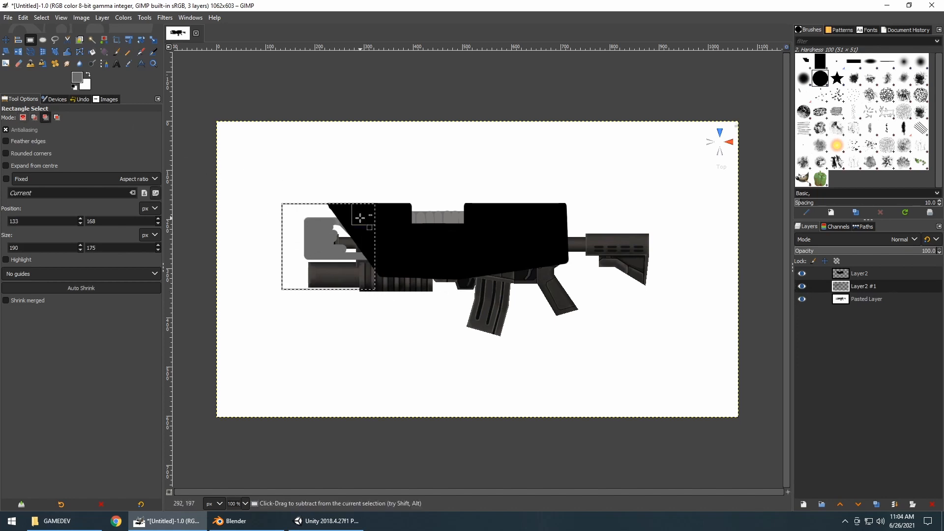
pyautogui.hotkey('ctrl', 'x')
pyautogui.hotkey('ctrl', 'v')
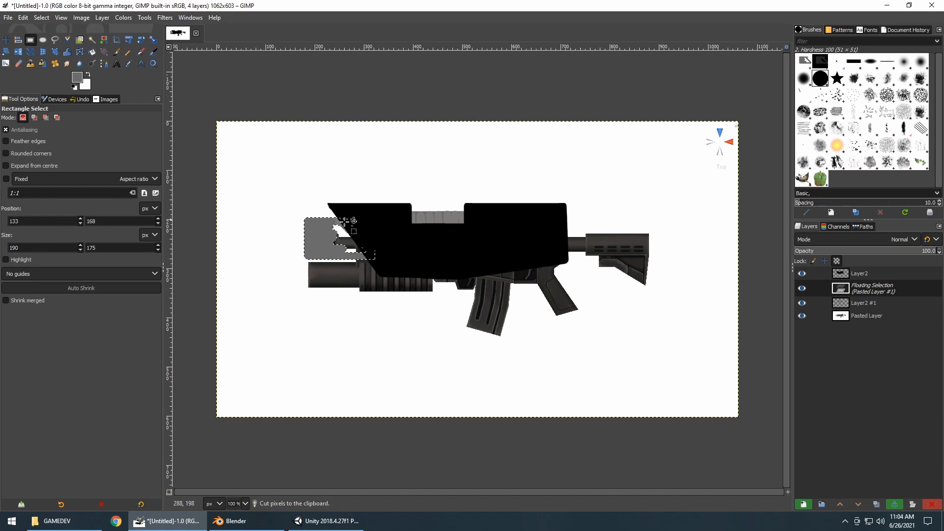
# Step: Move the pasted muzzle block toward the stock so it tucks behind the black body's slanted front, and anchor it
pyautogui.click(6, 40)
pyautogui.moveTo(315, 240)
pyautogui.mouseDown()
pyautogui.moveTo(341, 243)
pyautogui.moveTo(334, 241)
pyautogui.mouseUp()
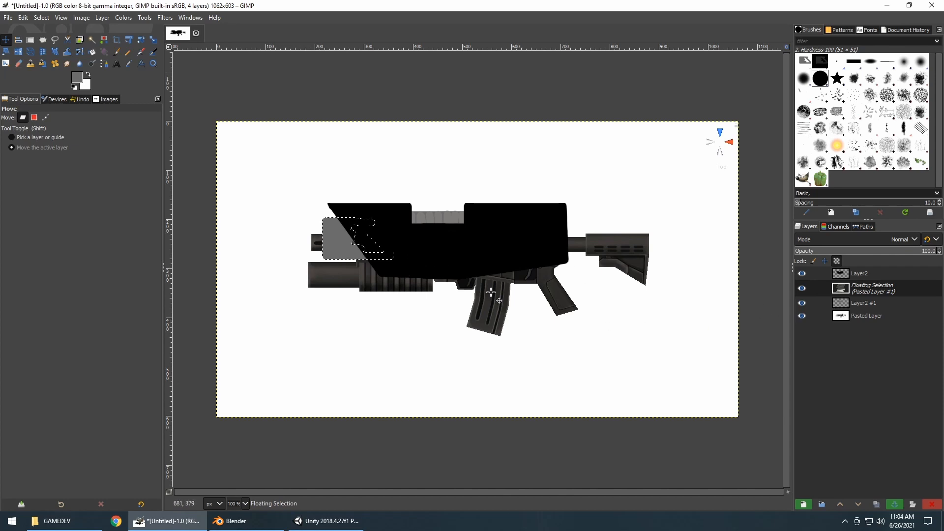
pyautogui.click(30, 42)
pyautogui.click(243, 141)
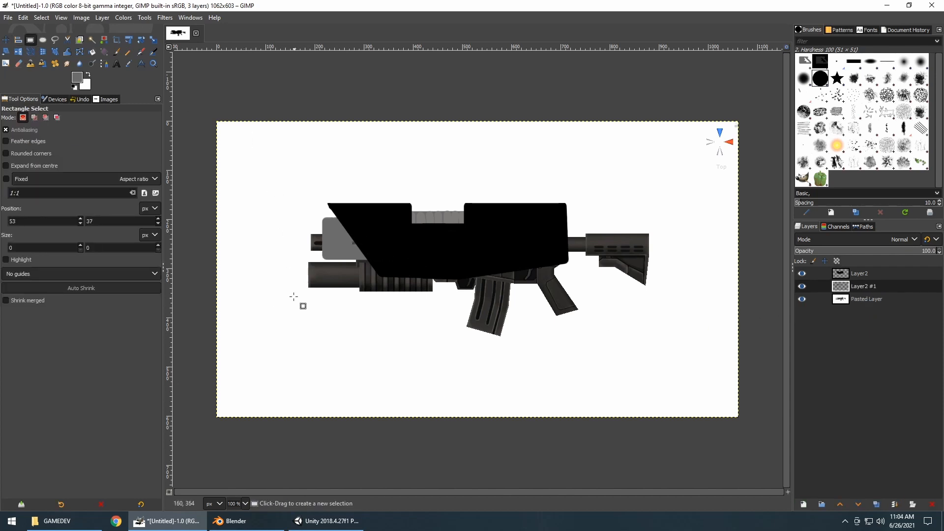
# Step: Choose a lighter gray and outline a tapered tip ahead of the muzzle block with two diagonal strokes joined by a vertical one
pyautogui.keyDown('ctrl'); pyautogui.scroll(3, 302, 305); pyautogui.keyUp('ctrl')
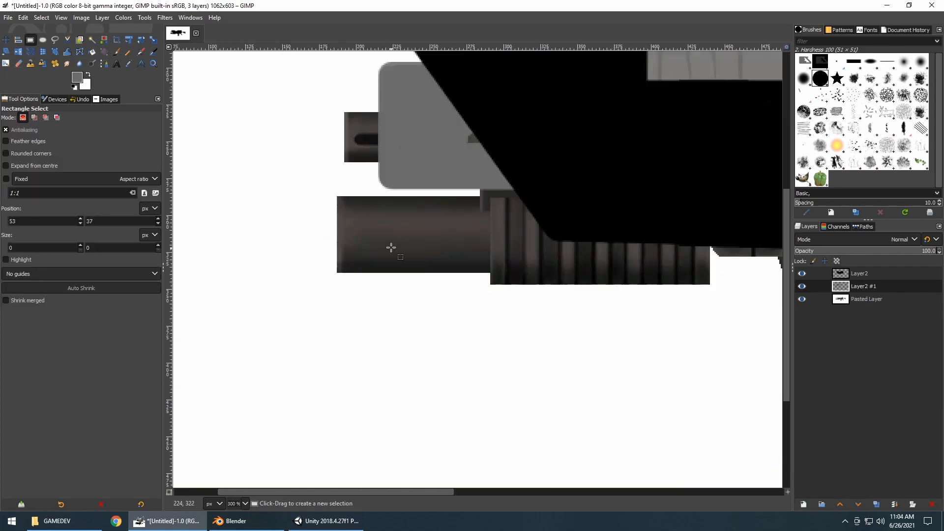
pyautogui.click(118, 52)
pyautogui.moveTo(353, 171); pyautogui.dragTo(264, 307, button='middle')
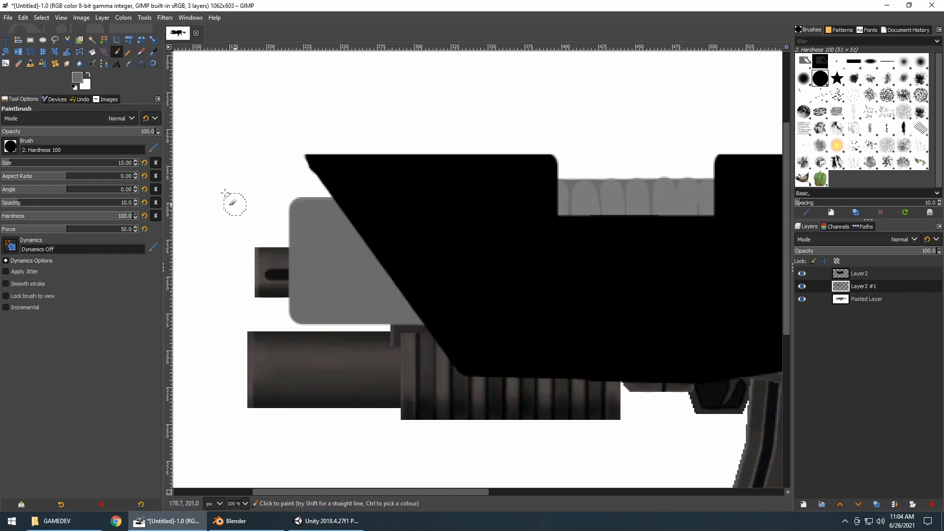
pyautogui.click(77, 79)
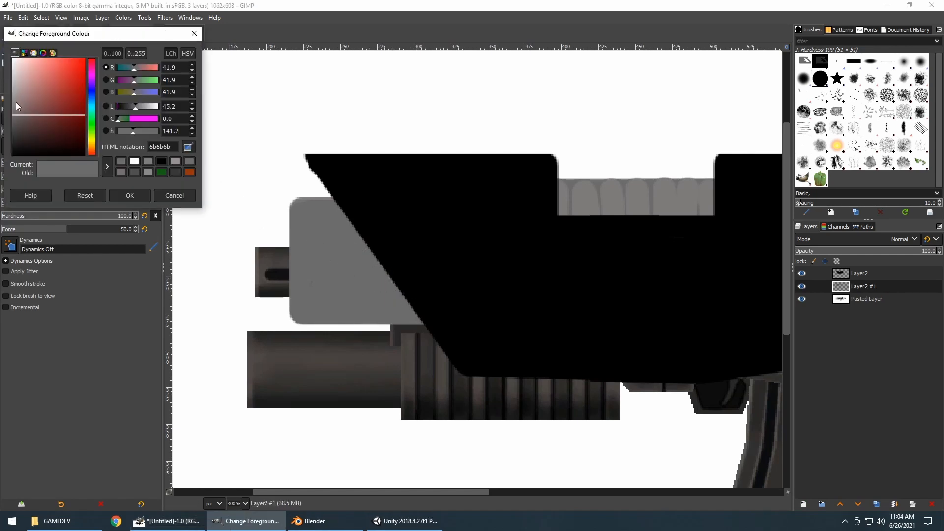
pyautogui.click(14, 103)
pyautogui.click(127, 194)
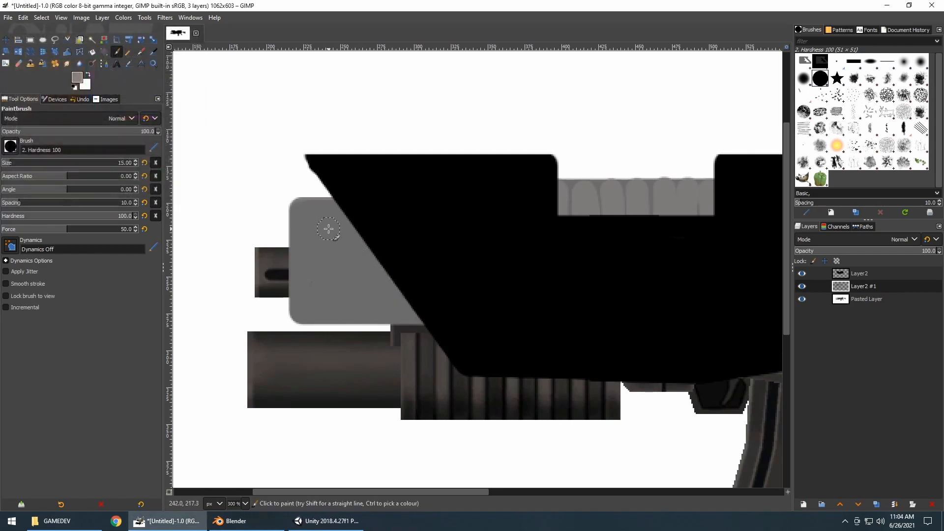
pyautogui.click(296, 210)
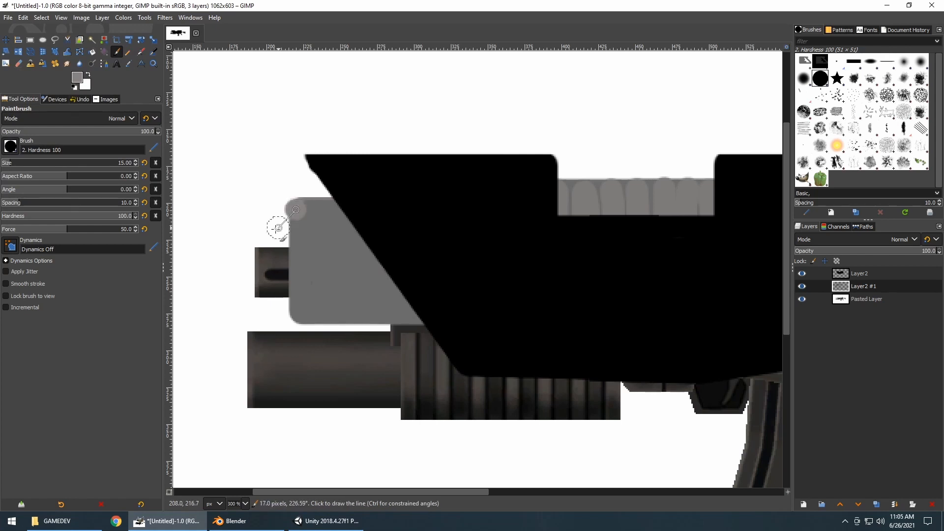
pyautogui.keyDown('shift'); pyautogui.click(256, 251); pyautogui.keyUp('shift')
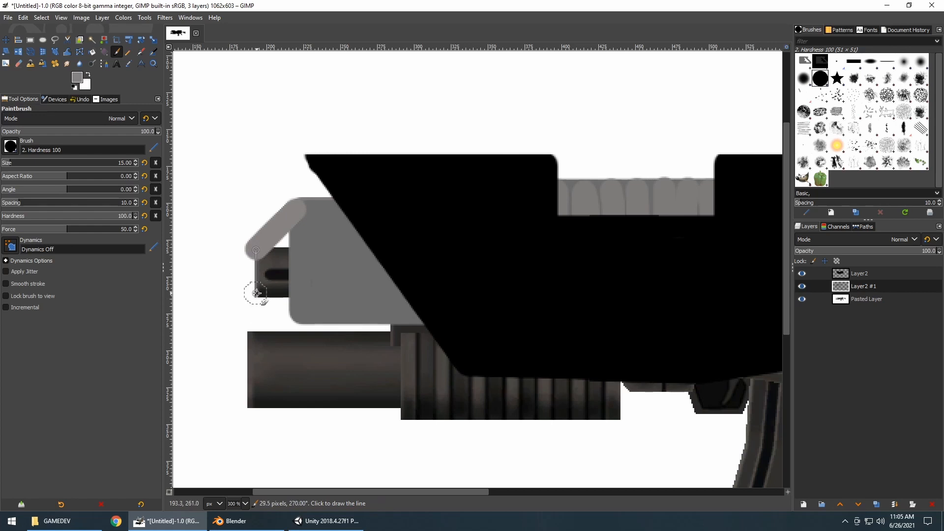
pyautogui.keyDown('shift'); pyautogui.click(256, 293); pyautogui.keyUp('shift')
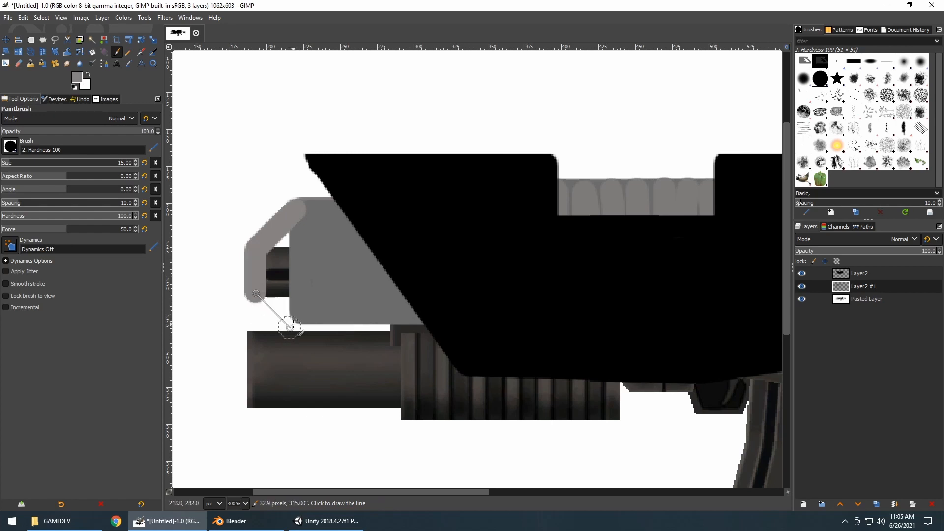
pyautogui.keyDown('shift'); pyautogui.click(290, 327); pyautogui.keyUp('shift')
# Step: Close the muzzle tip's rear edge with a straight vertical stroke and fill its inside with the lighter gray
pyautogui.click(293, 215)
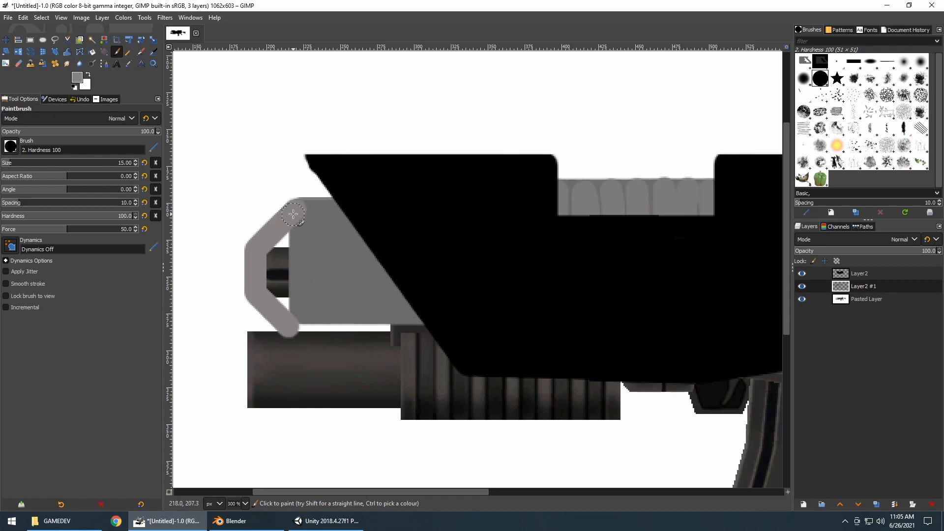
pyautogui.keyDown('shift'); pyautogui.click(294, 333); pyautogui.keyUp('shift')
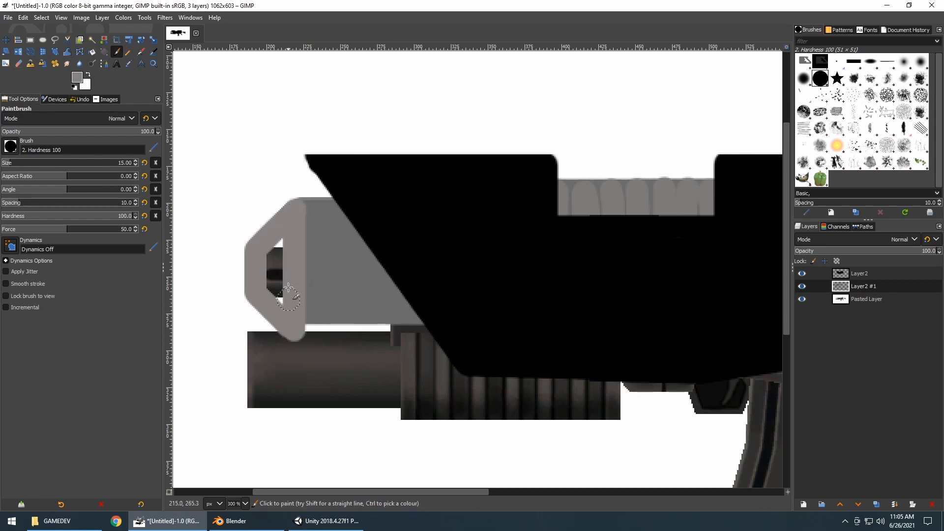
pyautogui.moveTo(288, 292)
pyautogui.mouseDown()
pyautogui.moveTo(283, 261)
pyautogui.moveTo(267, 270)
pyautogui.moveTo(270, 284)
pyautogui.mouseUp()
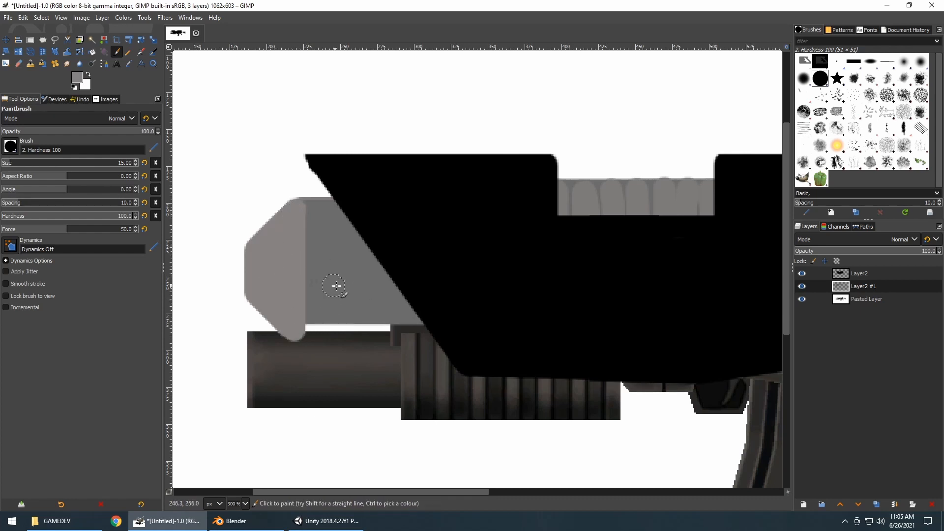
# Step: Pick the muzzle block's darker gray, extend the block down to the tip's lower edge and straighten the boundary with the lighter tip
pyautogui.press('o')
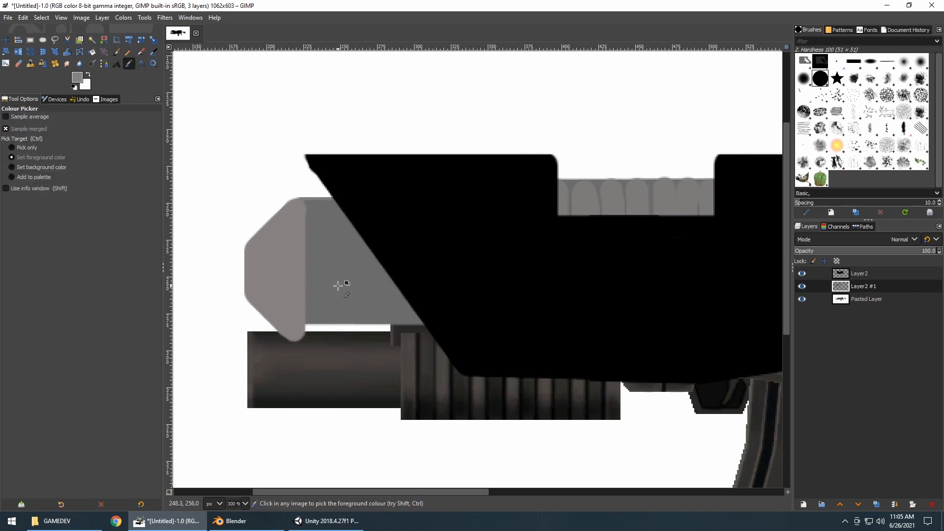
pyautogui.press('p')
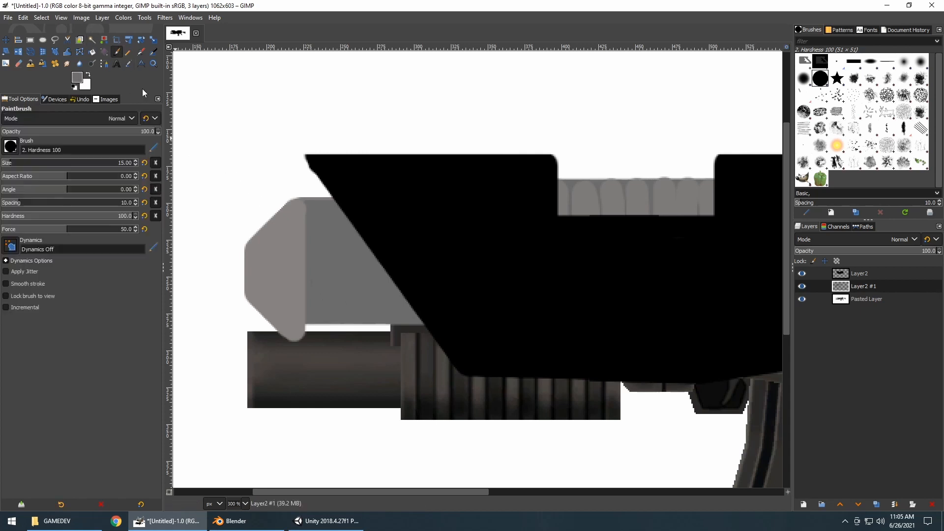
pyautogui.moveTo(301, 331)
pyautogui.mouseDown()
pyautogui.moveTo(428, 328)
pyautogui.moveTo(310, 332)
pyautogui.moveTo(290, 292)
pyautogui.moveTo(310, 211)
pyautogui.moveTo(321, 229)
pyautogui.mouseUp()
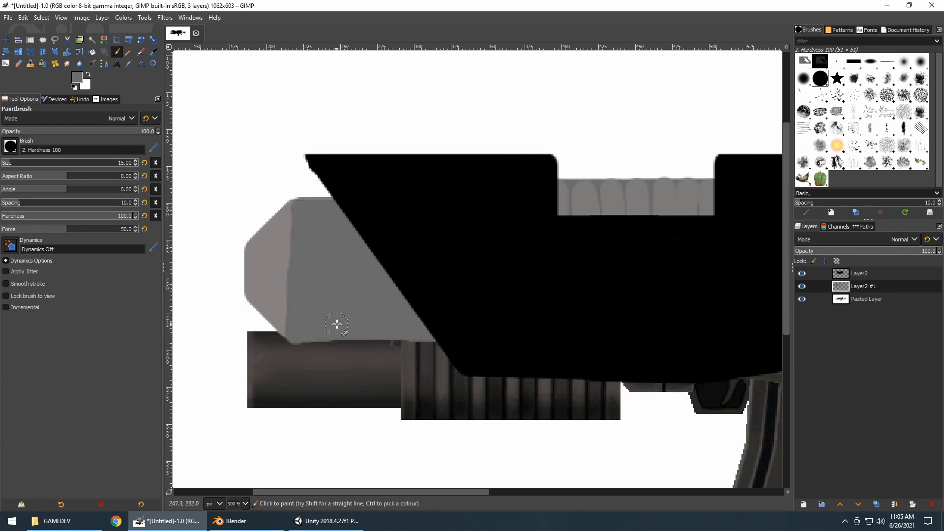
pyautogui.keyDown('ctrl'); pyautogui.scroll(-4, 446, 323); pyautogui.keyUp('ctrl')
pyautogui.keyDown('ctrl'); pyautogui.scroll(2, 445, 321); pyautogui.keyUp('ctrl')
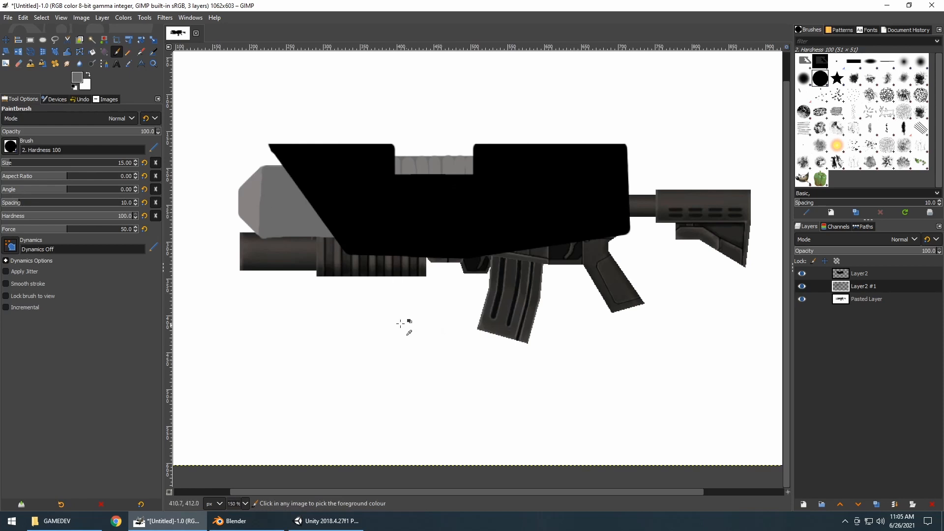
pyautogui.keyDown('ctrl'); pyautogui.scroll(1, 266, 229); pyautogui.keyUp('ctrl')
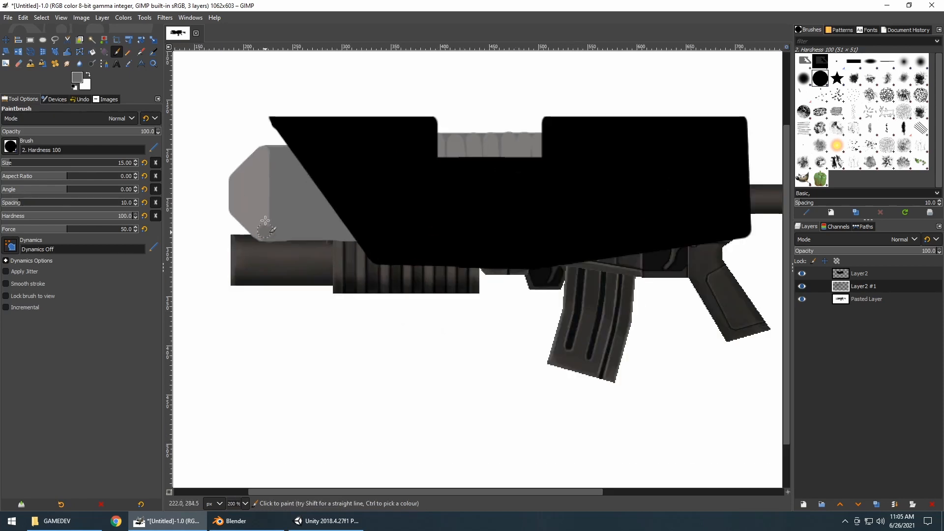
pyautogui.keyDown('shift'); pyautogui.click(265, 155); pyautogui.keyUp('shift')
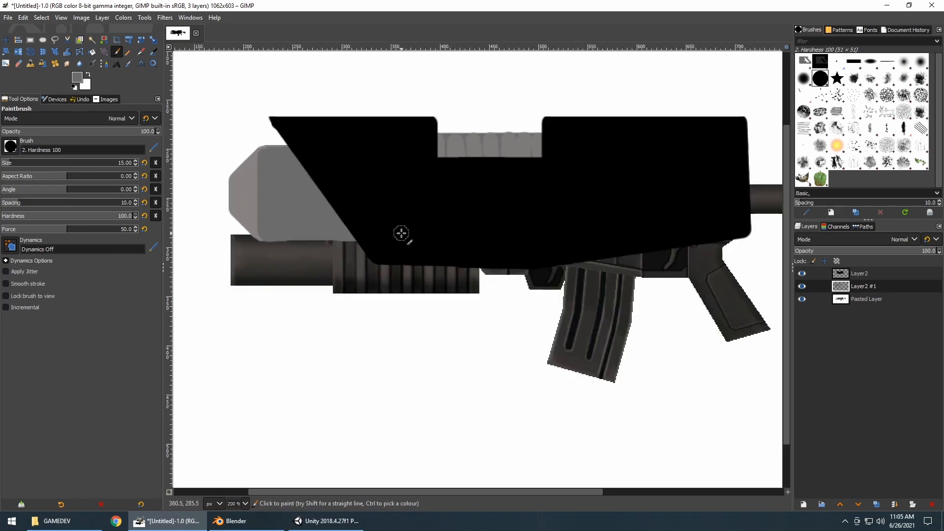
# Step: Paint a solid gray block under the black body, covering the receiver area and the top of the magazine
pyautogui.keyDown('ctrl'); pyautogui.scroll(-3, 402, 233); pyautogui.keyUp('ctrl')
pyautogui.keyDown('ctrl'); pyautogui.scroll(3, 413, 256); pyautogui.keyUp('ctrl')
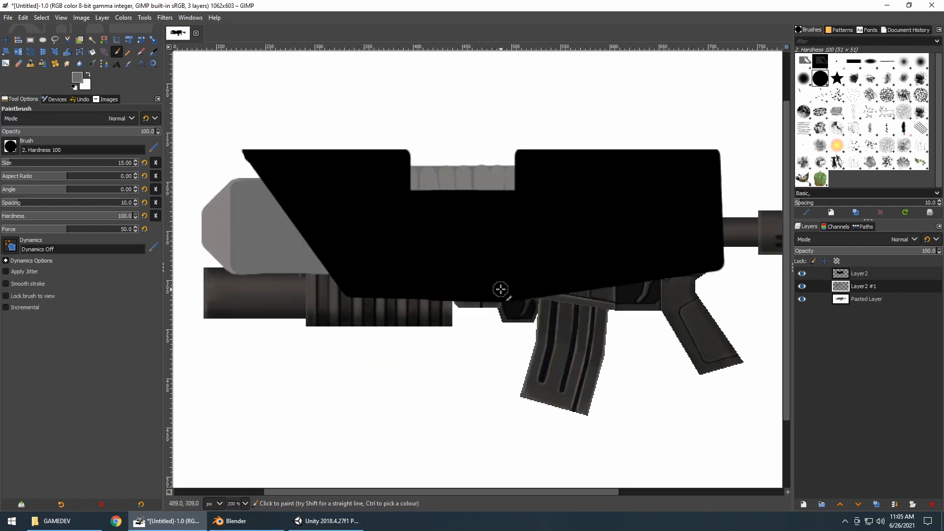
pyautogui.moveTo(500, 298)
pyautogui.mouseDown()
pyautogui.moveTo(503, 322)
pyautogui.moveTo(602, 320)
pyautogui.moveTo(603, 285)
pyautogui.moveTo(603, 313)
pyautogui.moveTo(511, 304)
pyautogui.moveTo(596, 295)
pyautogui.moveTo(564, 322)
pyautogui.moveTo(549, 300)
pyautogui.moveTo(566, 323)
pyautogui.mouseUp()
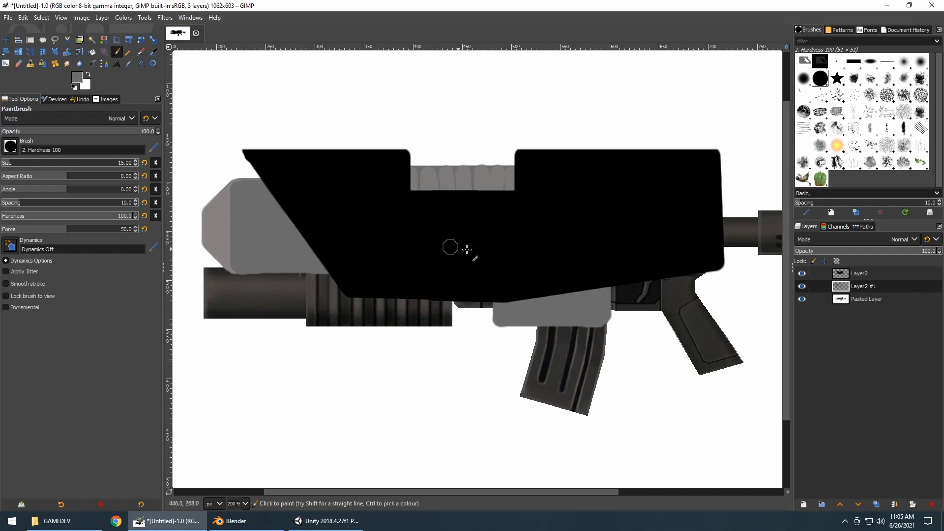
# Step: Add a new transparent layer directly above the pasted screenshot layer and choose a lighter gray foreground color
pyautogui.rightClick(872, 300)
pyautogui.click(815, 72)
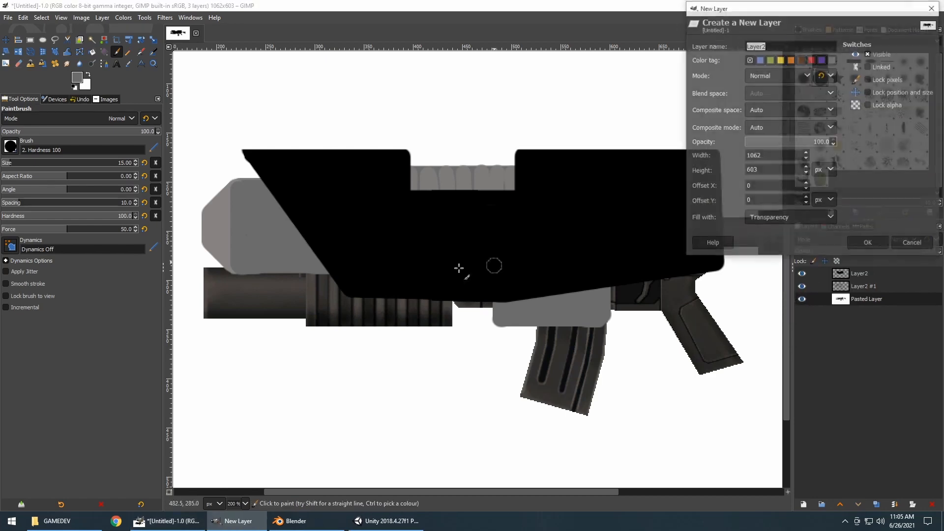
pyautogui.click(869, 244)
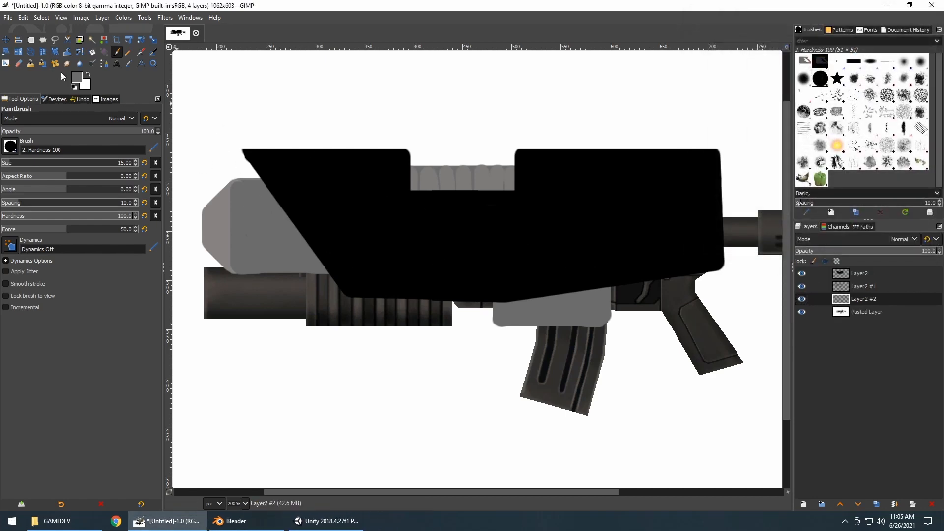
pyautogui.click(77, 80)
pyautogui.moveTo(16, 105); pyautogui.dragTo(13, 94)
pyautogui.click(130, 195)
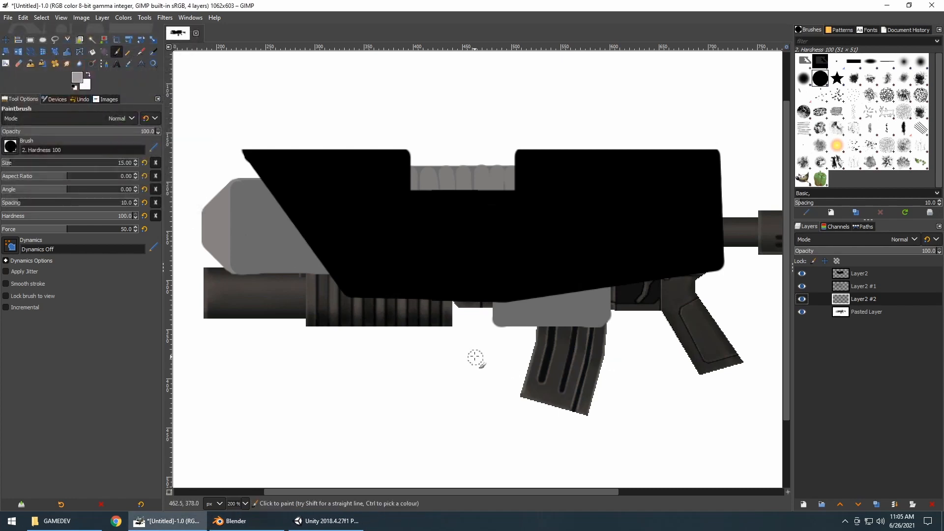
# Step: Outline a rectangular magazine block under the gray receiver block with straight strokes and fill its inside with the lighter gray
pyautogui.click(515, 316)
pyautogui.keyDown('shift'); pyautogui.click(513, 399); pyautogui.keyUp('shift')
pyautogui.keyDown('shift'); pyautogui.click(585, 400); pyautogui.keyUp('shift')
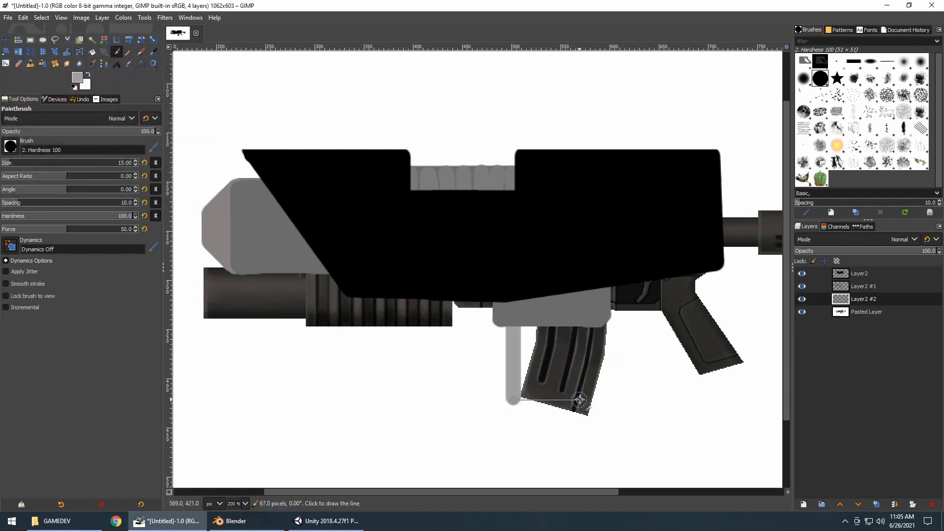
pyautogui.keyDown('shift'); pyautogui.click(585, 325); pyautogui.keyUp('shift')
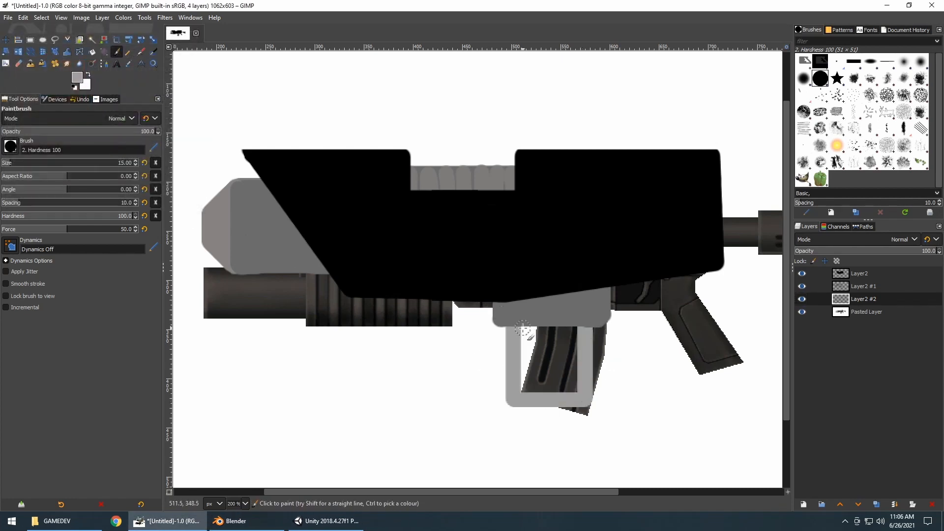
pyautogui.moveTo(523, 328)
pyautogui.mouseDown()
pyautogui.moveTo(583, 334)
pyautogui.moveTo(577, 388)
pyautogui.moveTo(525, 388)
pyautogui.moveTo(542, 338)
pyautogui.moveTo(572, 388)
pyautogui.moveTo(555, 364)
pyautogui.moveTo(541, 365)
pyautogui.moveTo(548, 382)
pyautogui.moveTo(551, 362)
pyautogui.mouseUp()
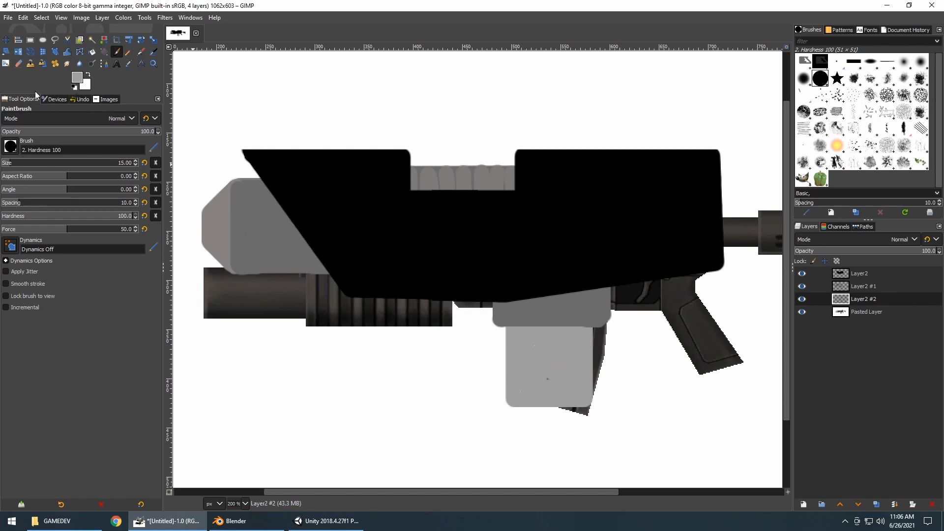
# Step: Paint over the small unfilled specks inside the magazine block
pyautogui.keyDown('ctrl'); pyautogui.scroll(5, 551, 362); pyautogui.keyUp('ctrl')
pyautogui.keyDown('ctrl'); pyautogui.scroll(-2, 517, 207); pyautogui.keyUp('ctrl')
pyautogui.keyDown('ctrl'); pyautogui.scroll(1, 496, 147); pyautogui.keyUp('ctrl')
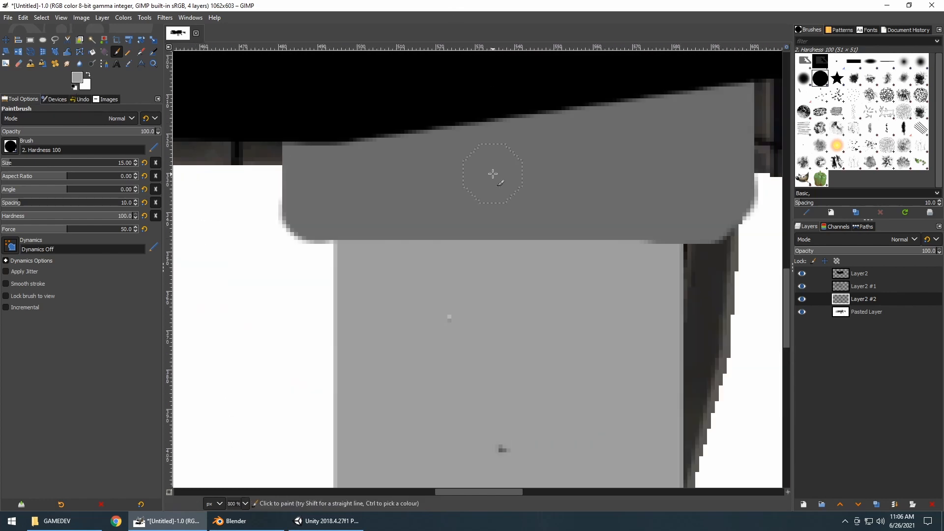
pyautogui.keyDown('ctrl'); pyautogui.scroll(-1, 495, 175); pyautogui.keyUp('ctrl')
pyautogui.click(462, 273)
pyautogui.click(430, 391)
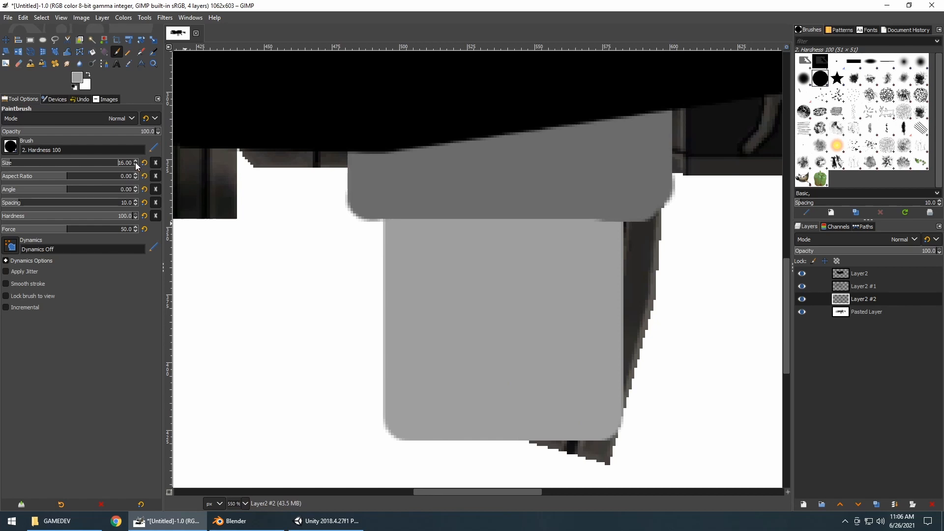
# Step: Set the brush size to 4 and the foreground color to dark gray 4d4d4d
pyautogui.click(122, 163)
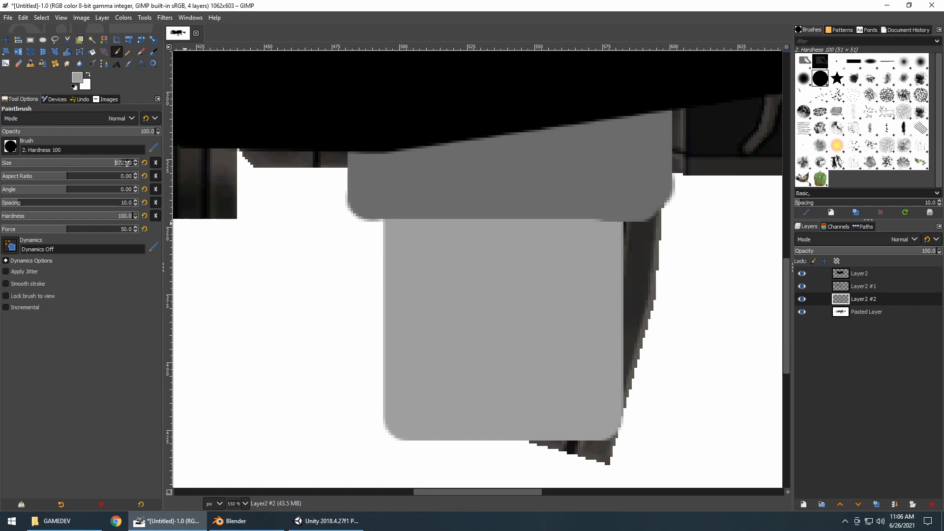
pyautogui.press('BackSpace')
pyautogui.write('4')
pyautogui.press('Return')
pyautogui.click(77, 77)
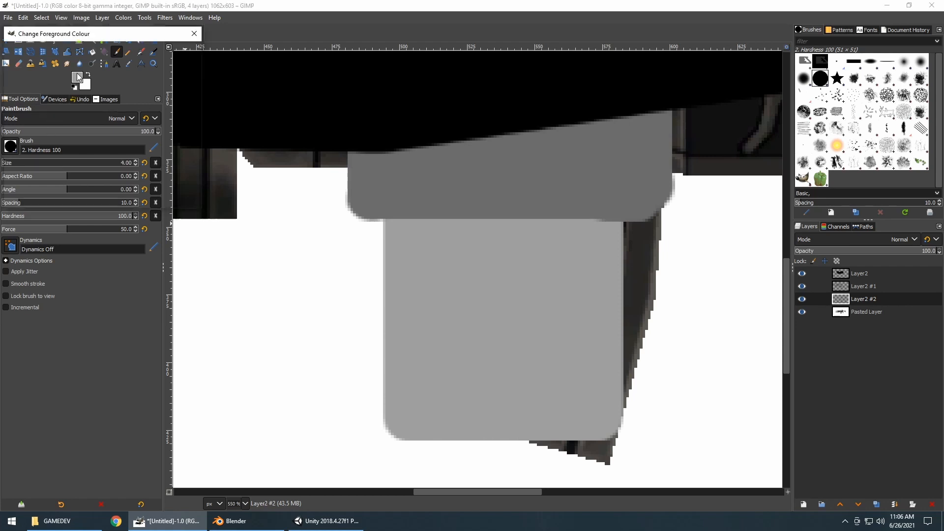
pyautogui.moveTo(17, 125); pyautogui.dragTo(7, 126)
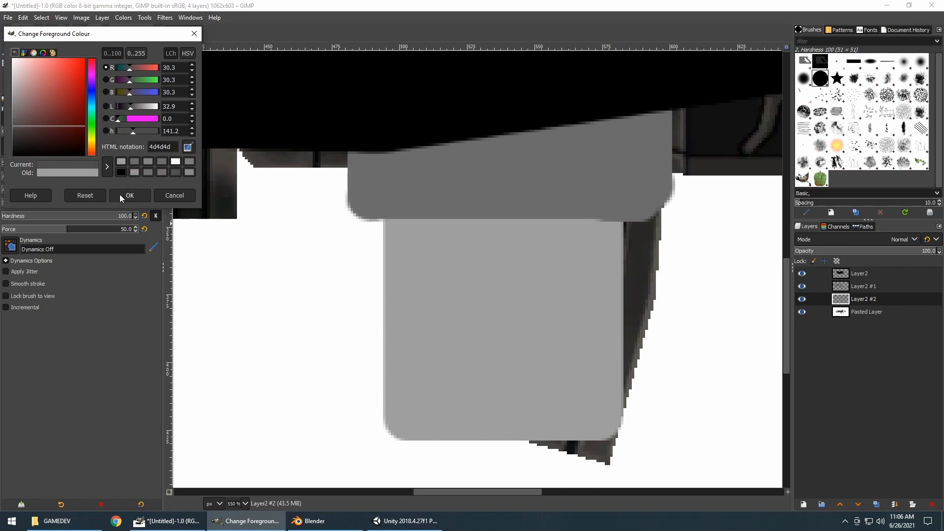
pyautogui.click(121, 195)
# Step: On layer Layer2 #1, paint two parallel horizontal dark gray lines across the receiver block above the magazine
pyautogui.click(354, 191)
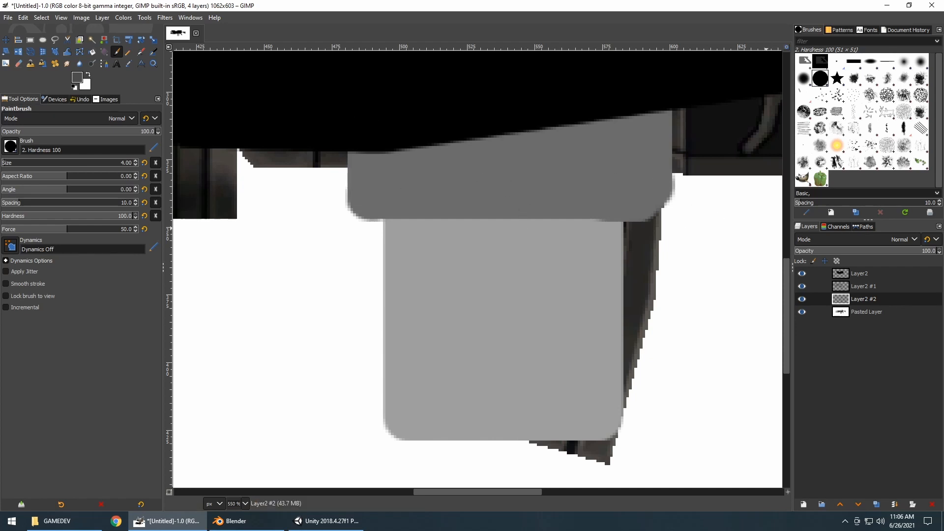
pyautogui.click(865, 285)
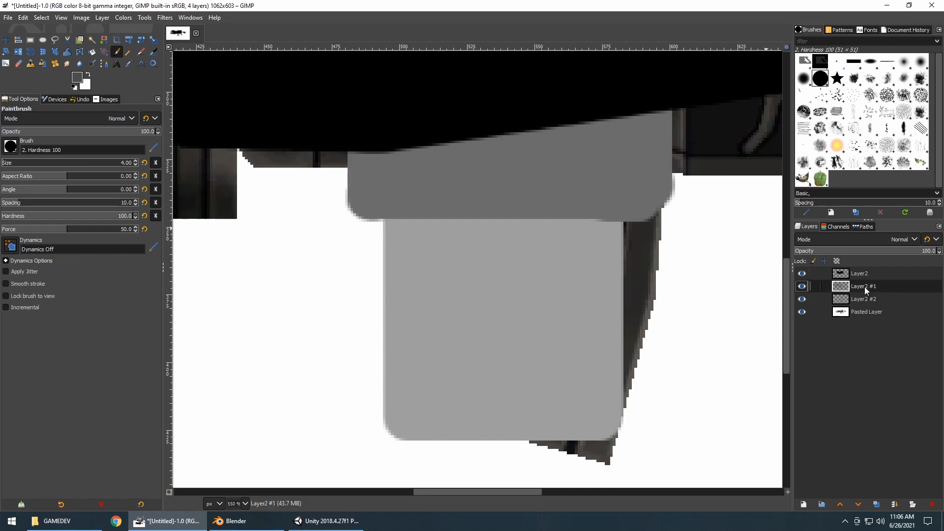
pyautogui.click(353, 188)
pyautogui.keyDown('shift'); pyautogui.click(666, 188); pyautogui.keyUp('shift')
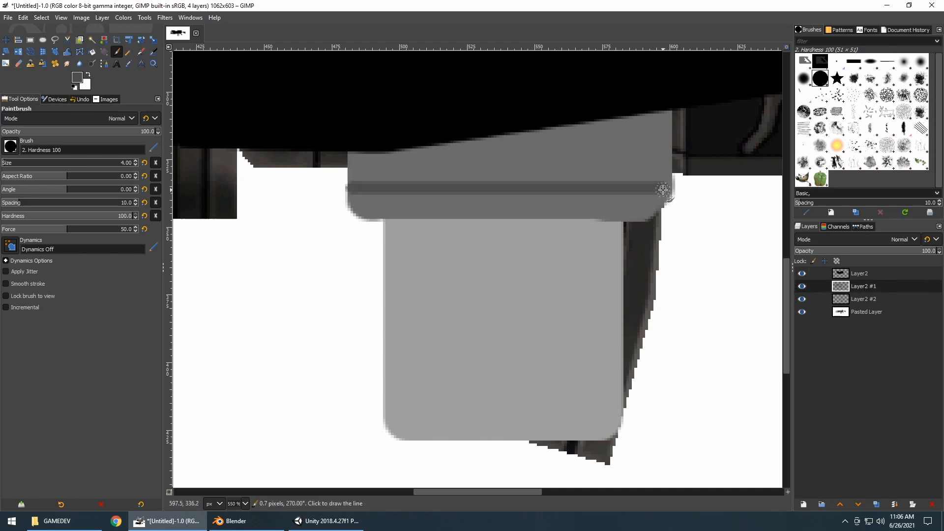
pyautogui.click(354, 167)
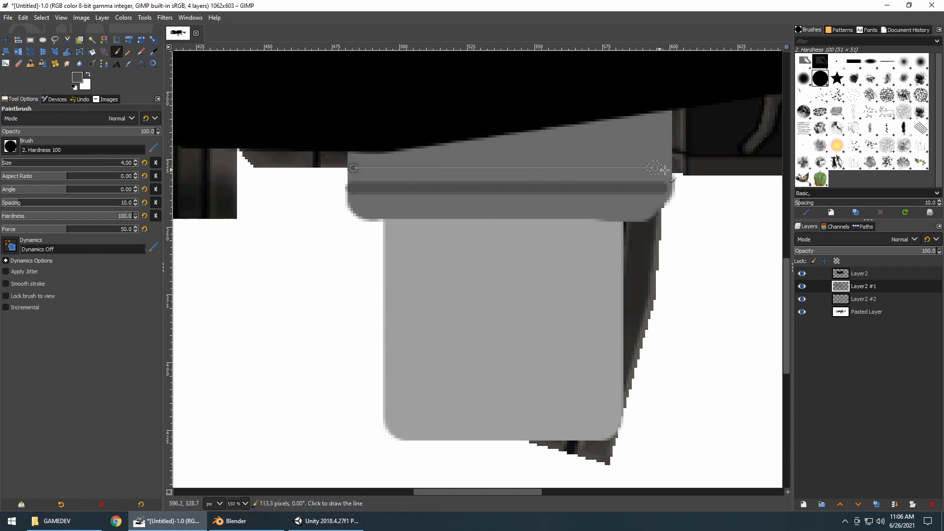
pyautogui.keyDown('shift'); pyautogui.click(664, 168); pyautogui.keyUp('shift')
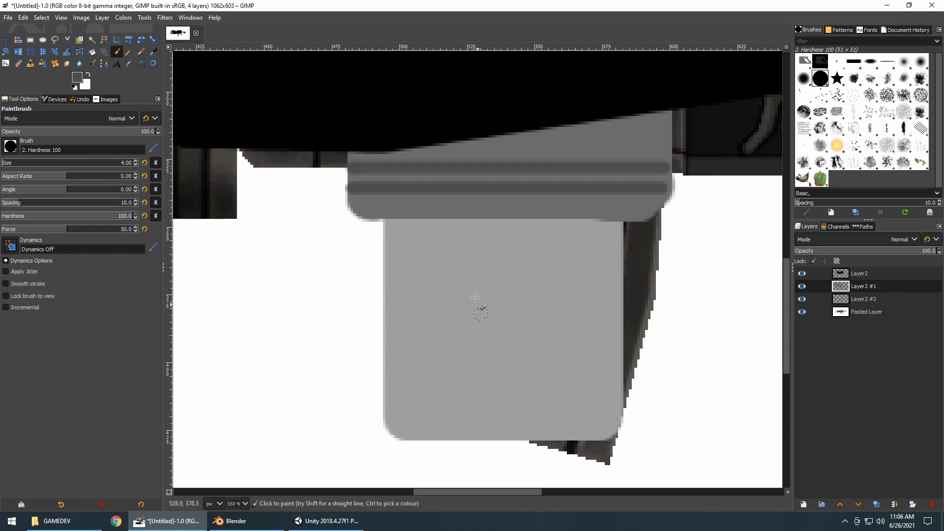
# Step: Paint a closed dark gray rectangular frame inside the magazine block with four straight strokes, starting at the receiver's lower edge
pyautogui.click(423, 225)
pyautogui.keyDown('shift'); pyautogui.click(423, 396); pyautogui.keyUp('shift')
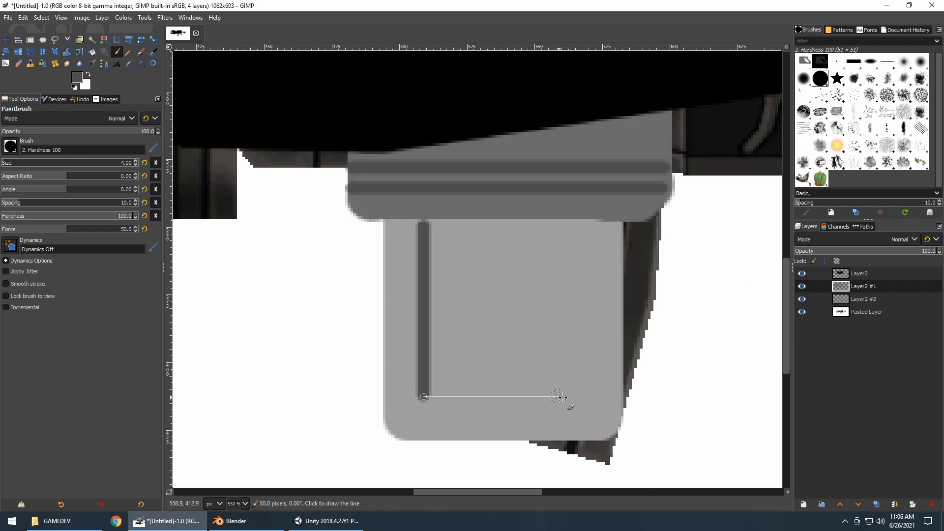
pyautogui.keyDown('shift'); pyautogui.click(587, 397); pyautogui.keyUp('shift')
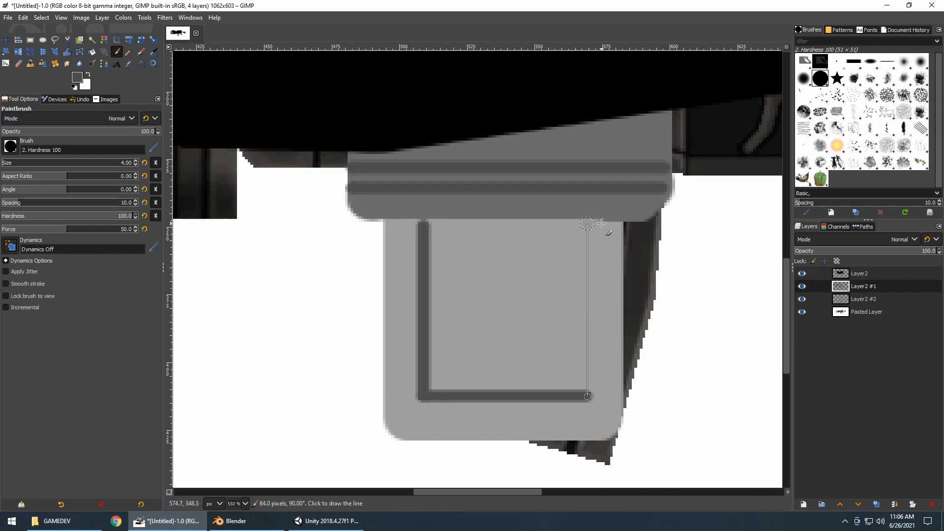
pyautogui.keyDown('shift'); pyautogui.click(588, 223); pyautogui.keyUp('shift')
pyautogui.click(423, 224)
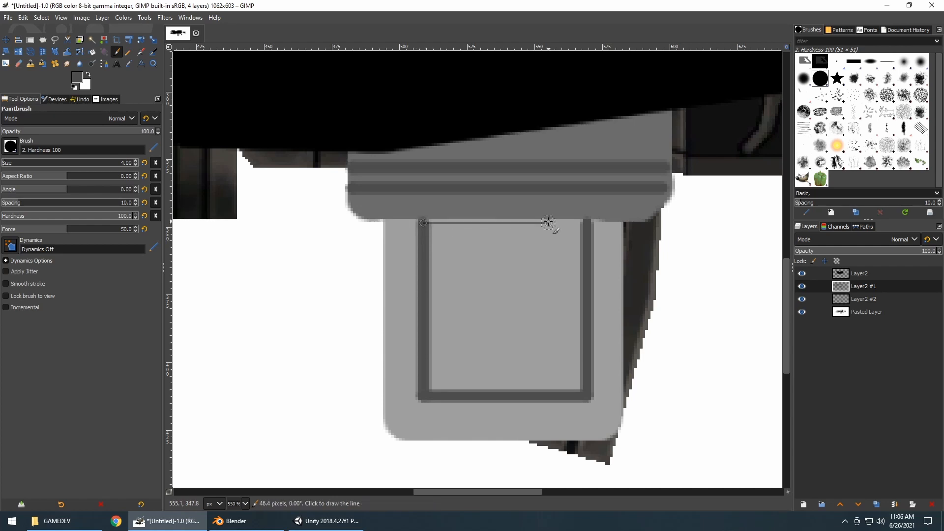
pyautogui.keyDown('shift'); pyautogui.click(587, 223); pyautogui.keyUp('shift')
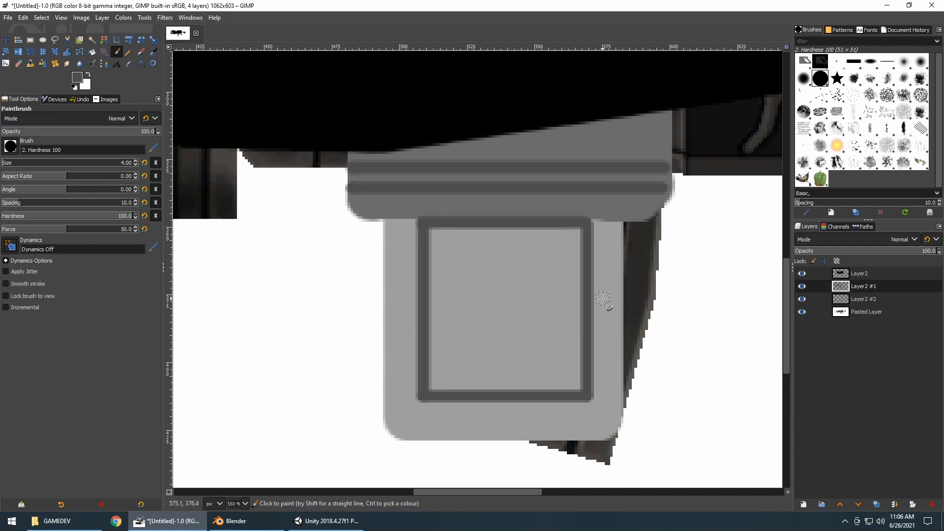
pyautogui.click(801, 299)
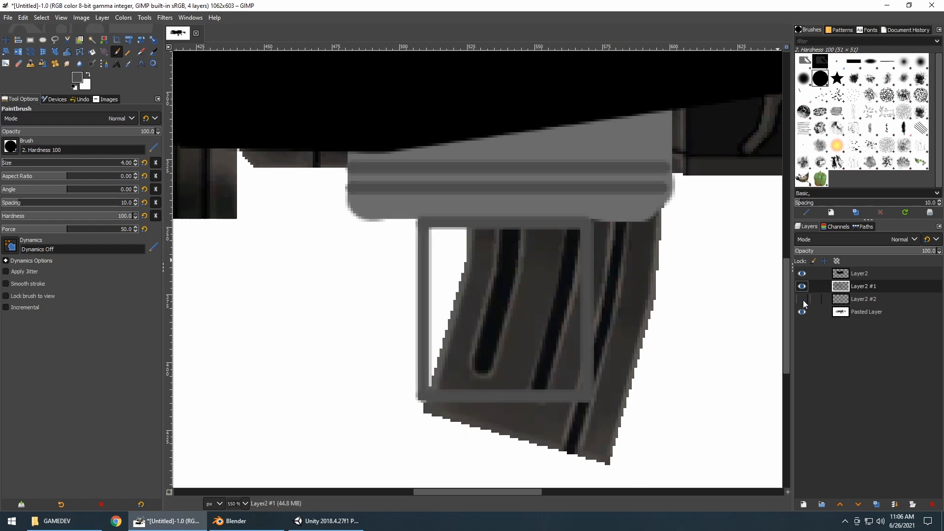
pyautogui.click(802, 298)
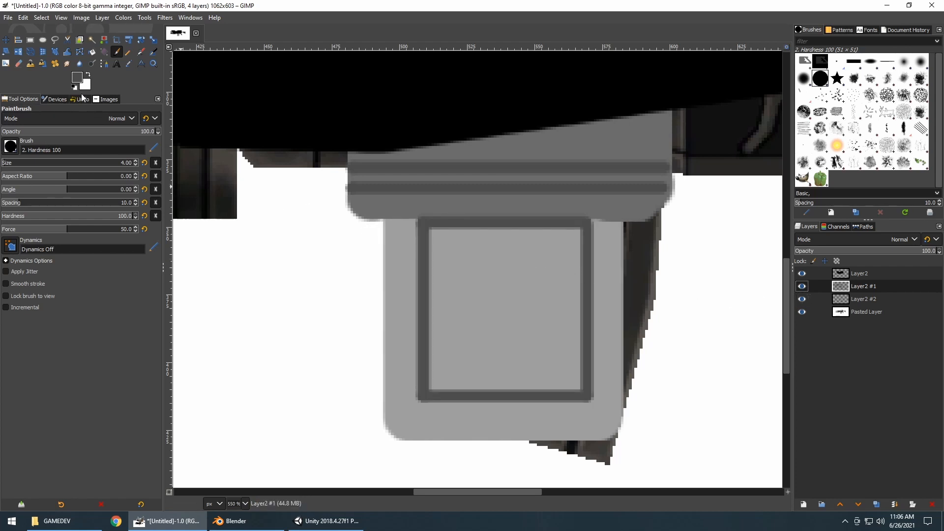
# Step: Set the foreground color to 686868 and shade the inner top and left edges of the magazine frame with straight strokes
pyautogui.click(77, 79)
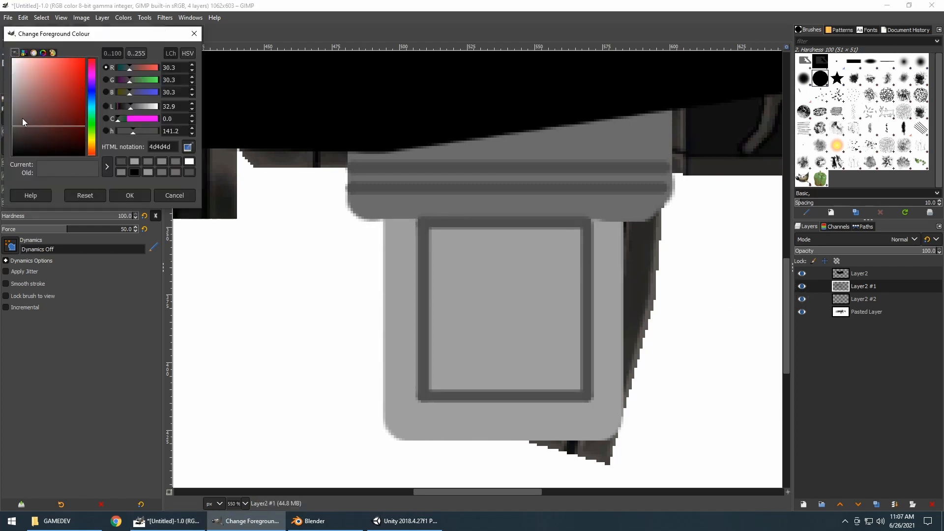
pyautogui.moveTo(16, 114); pyautogui.dragTo(12, 116)
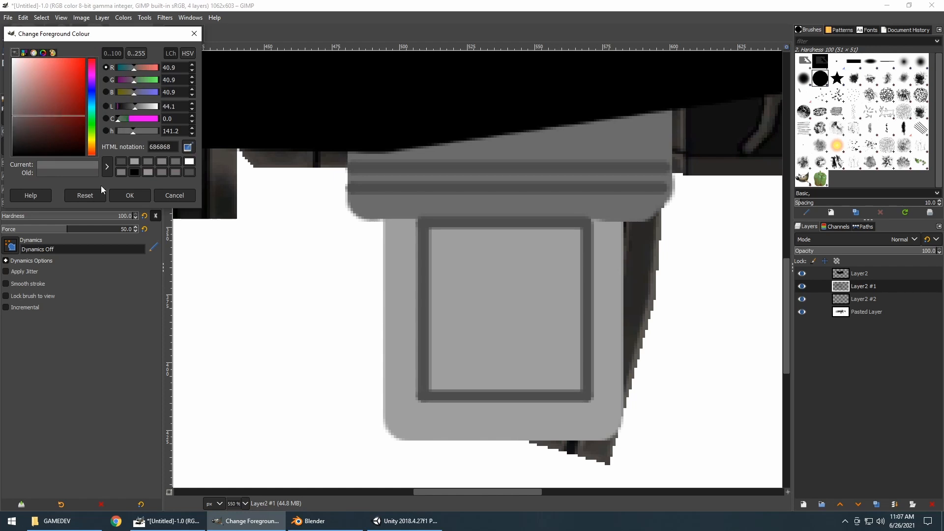
pyautogui.click(130, 196)
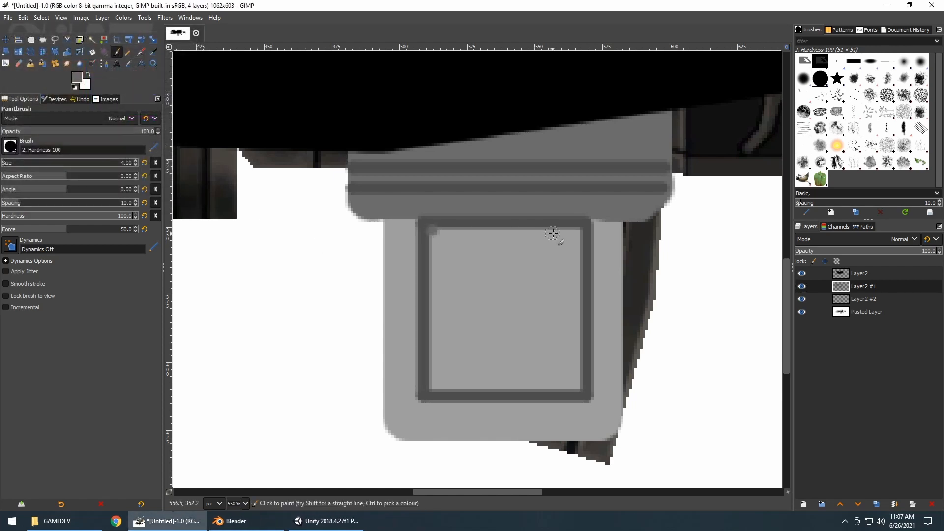
pyautogui.keyDown('shift'); pyautogui.click(583, 231); pyautogui.keyUp('shift')
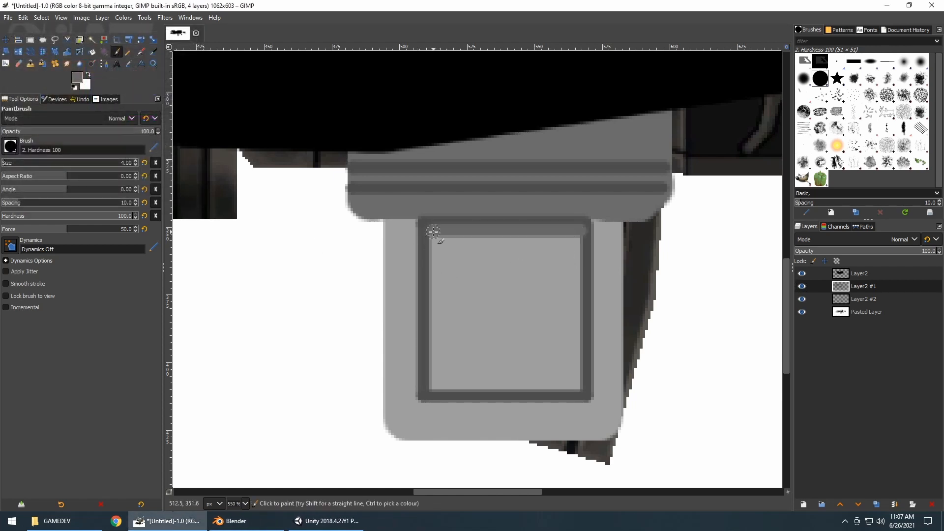
pyautogui.keyDown('shift'); pyautogui.click(433, 393); pyautogui.keyUp('shift')
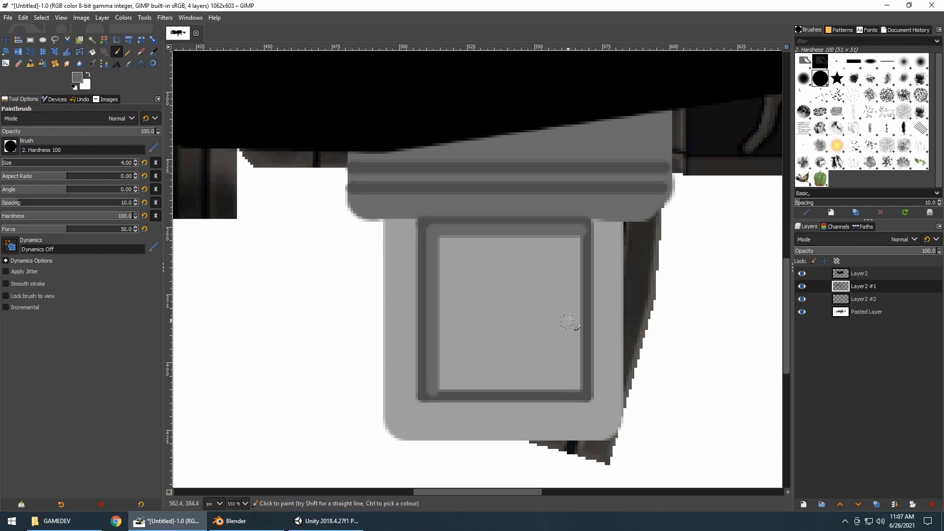
# Step: Set the foreground color to light gray a9a6a6 and highlight the inner bottom and right edges of the magazine frame
pyautogui.keyDown('ctrl'); pyautogui.scroll(-3, 611, 337); pyautogui.keyUp('ctrl')
pyautogui.keyDown('ctrl'); pyautogui.scroll(3, 601, 327); pyautogui.keyUp('ctrl')
pyautogui.keyDown('ctrl'); pyautogui.scroll(1, 566, 335); pyautogui.keyUp('ctrl')
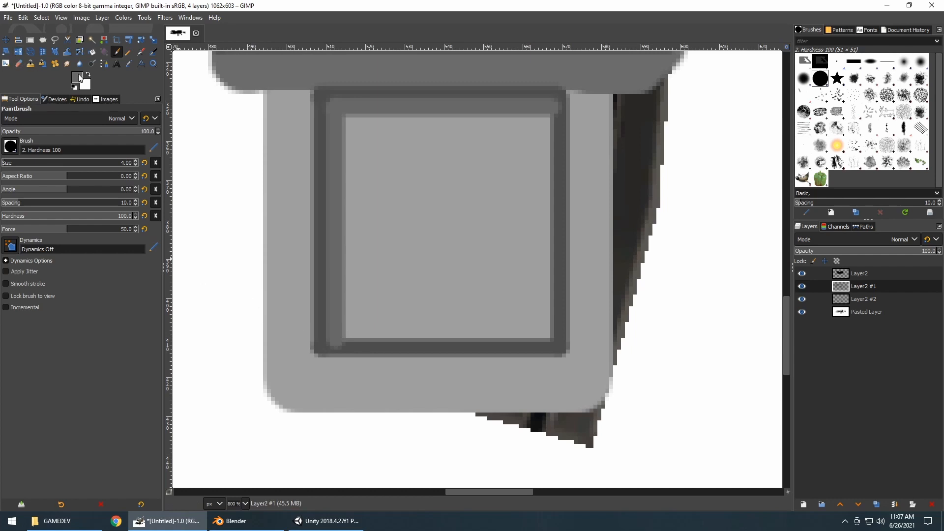
pyautogui.click(78, 77)
pyautogui.click(14, 92)
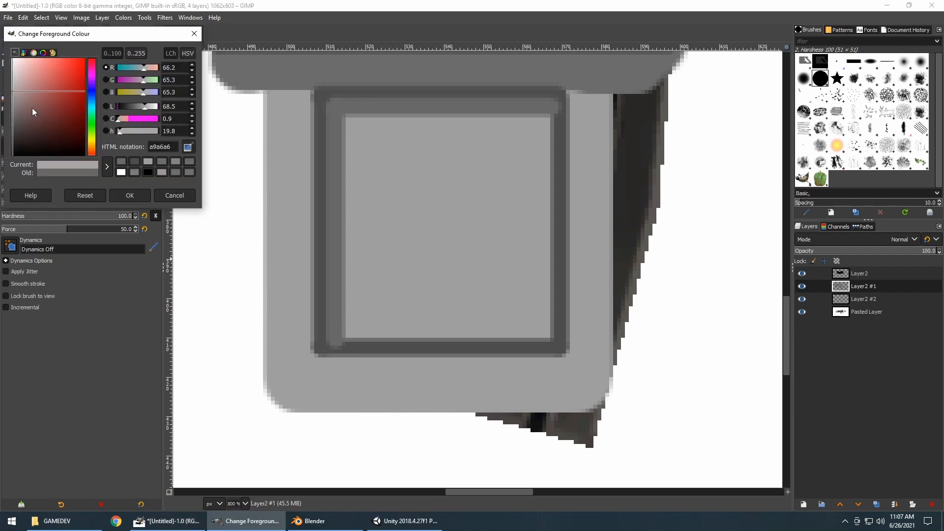
pyautogui.click(129, 195)
pyautogui.click(342, 339)
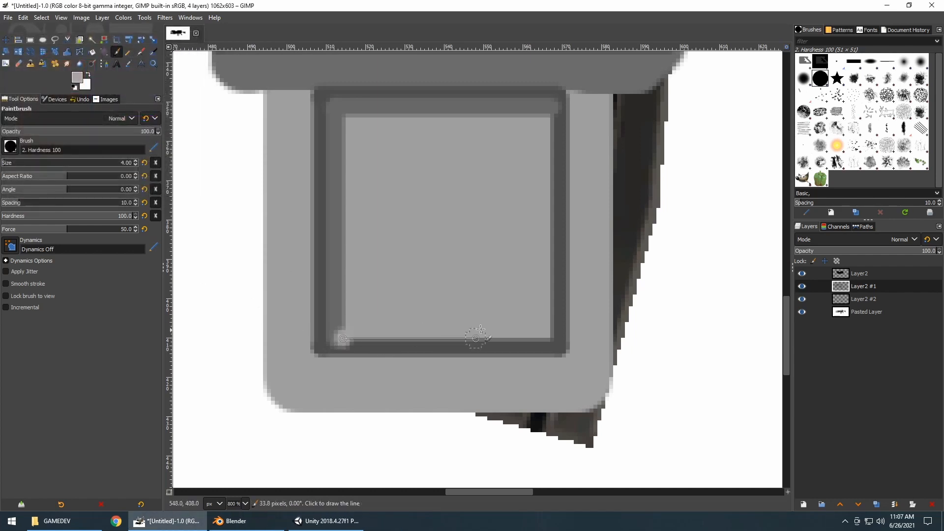
pyautogui.keyDown('shift'); pyautogui.click(554, 337); pyautogui.keyUp('shift')
pyautogui.keyDown('shift'); pyautogui.click(553, 109); pyautogui.keyUp('shift')
# Step: Reset the canvas view's rotation angle to 0 degrees and bring the muzzle end of the weapon into close view
pyautogui.keyDown('ctrl'); pyautogui.scroll(-1, 573, 131); pyautogui.keyUp('ctrl')
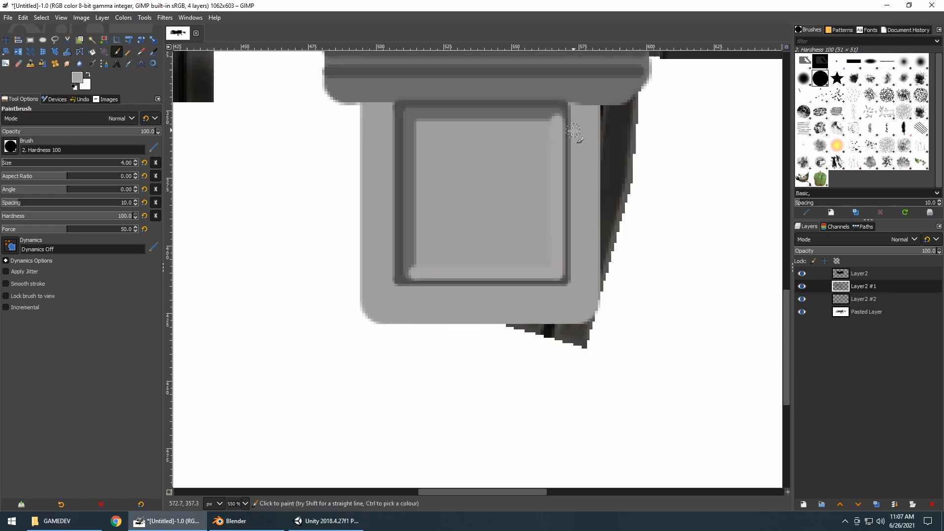
pyautogui.keyDown('ctrl'); pyautogui.scroll(-5, 585, 163); pyautogui.keyUp('ctrl')
pyautogui.keyDown('ctrl'); pyautogui.scroll(2, 516, 280); pyautogui.keyUp('ctrl')
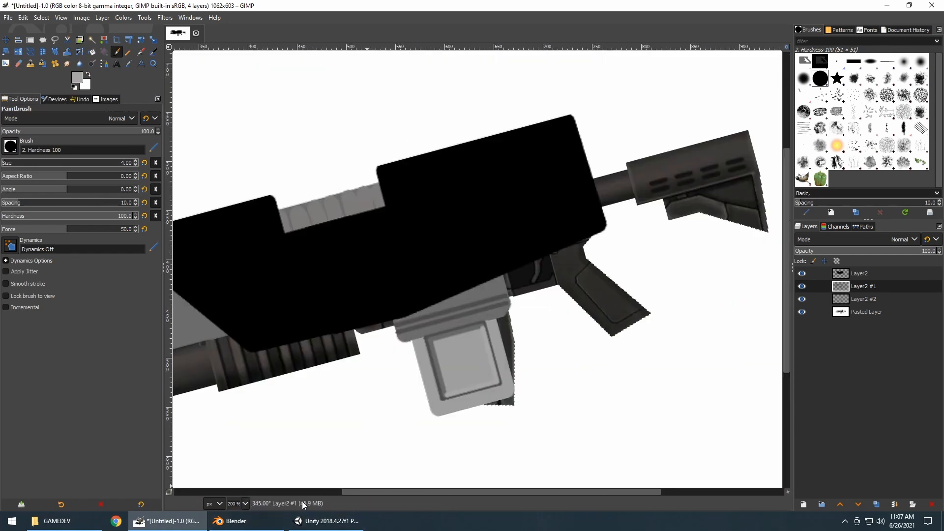
pyautogui.click(264, 504)
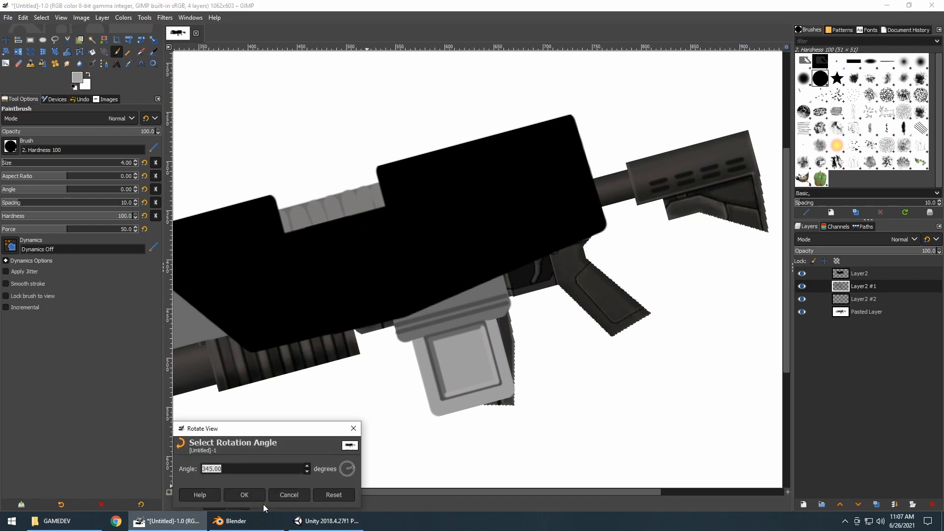
pyautogui.write('0')
pyautogui.press('Return')
pyautogui.keyDown('ctrl'); pyautogui.scroll(-4, 415, 203); pyautogui.keyUp('ctrl')
pyautogui.keyDown('ctrl'); pyautogui.scroll(2, 390, 223); pyautogui.keyUp('ctrl')
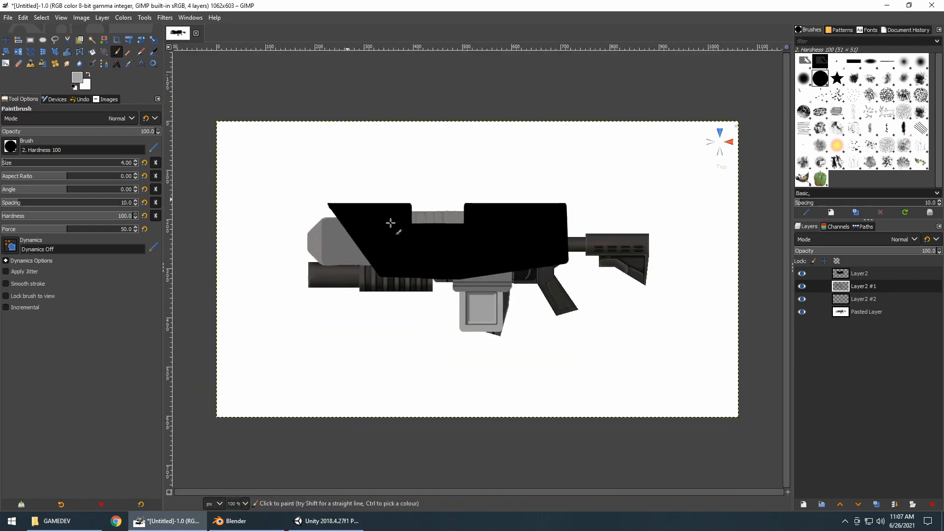
pyautogui.keyDown('ctrl'); pyautogui.scroll(3, 390, 223); pyautogui.keyUp('ctrl')
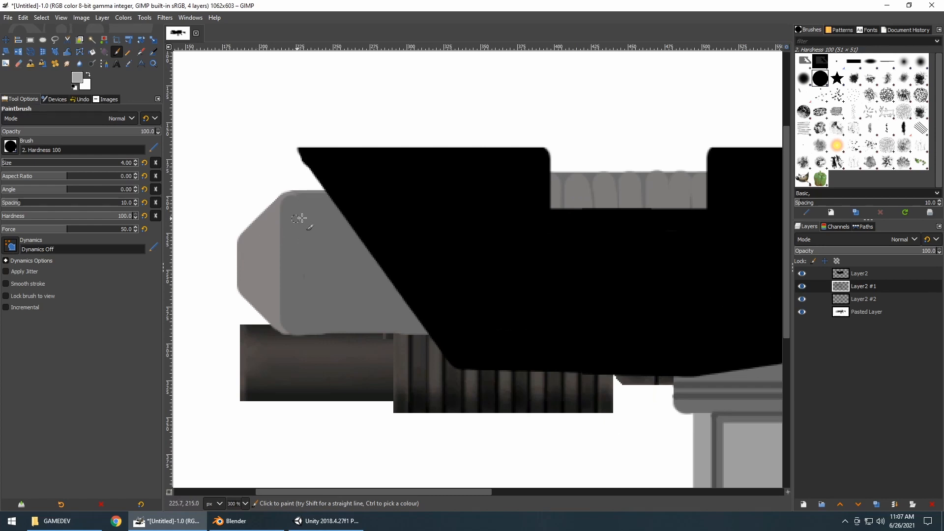
# Step: Paint two parallel vertical light gray stripes across the muzzle block on Layer2 #1, using straight strokes
pyautogui.click(312, 197)
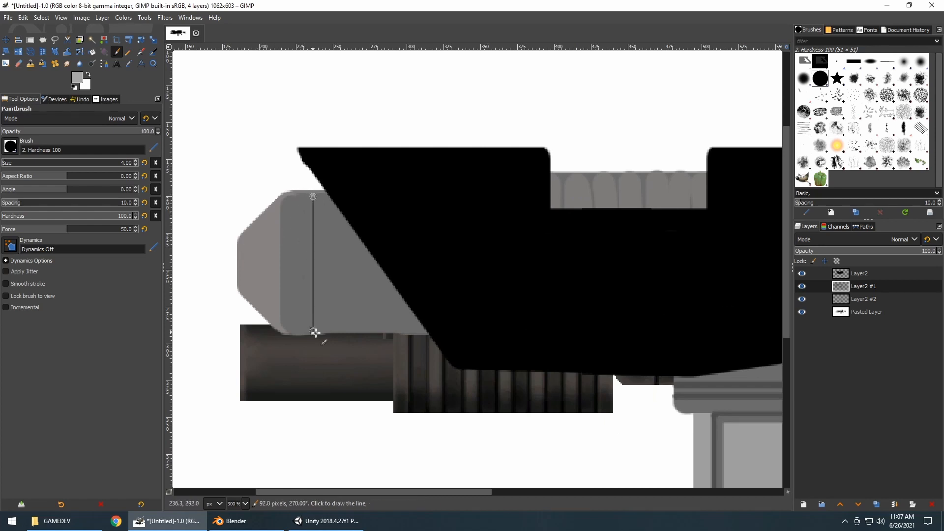
pyautogui.keyDown('shift'); pyautogui.click(313, 334); pyautogui.keyUp('shift')
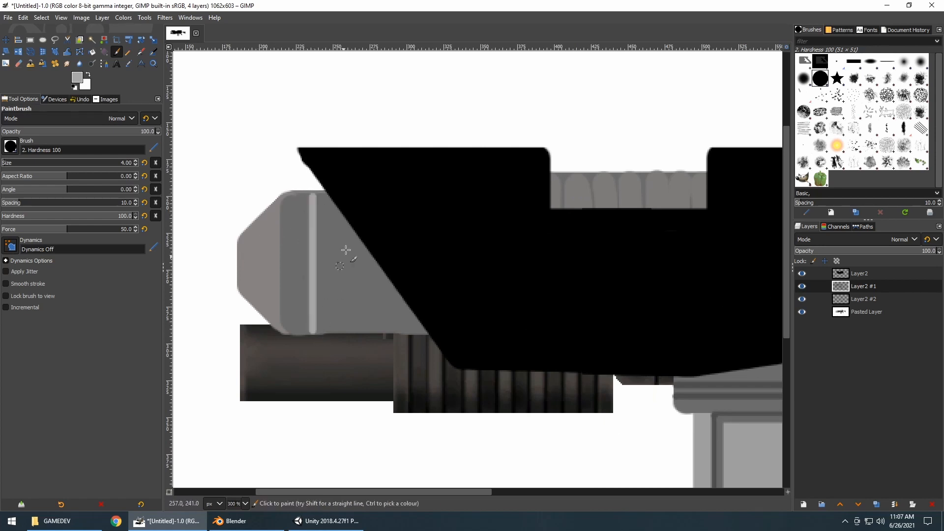
pyautogui.click(328, 196)
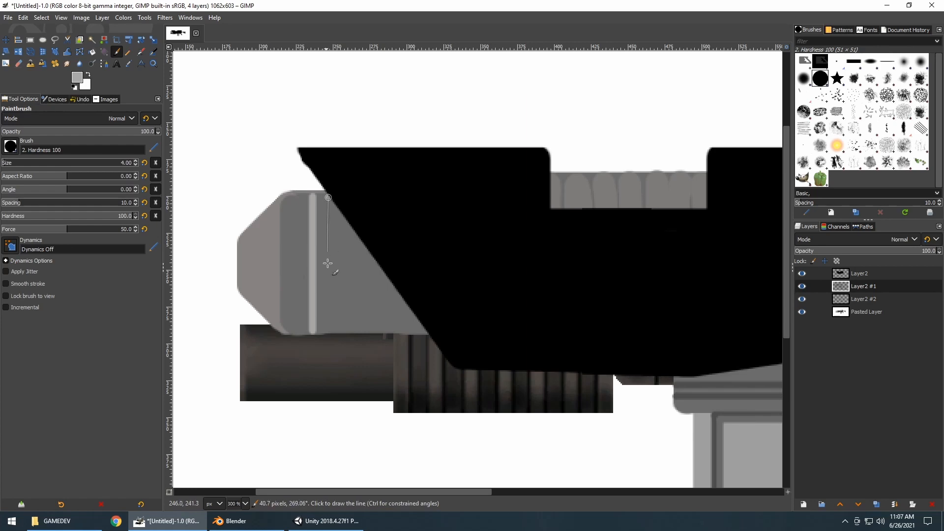
pyautogui.keyDown('shift'); pyautogui.click(328, 332); pyautogui.keyUp('shift')
pyautogui.keyDown('ctrl'); pyautogui.scroll(-4, 446, 206); pyautogui.keyUp('ctrl')
pyautogui.keyDown('ctrl'); pyautogui.scroll(3, 451, 211); pyautogui.keyUp('ctrl')
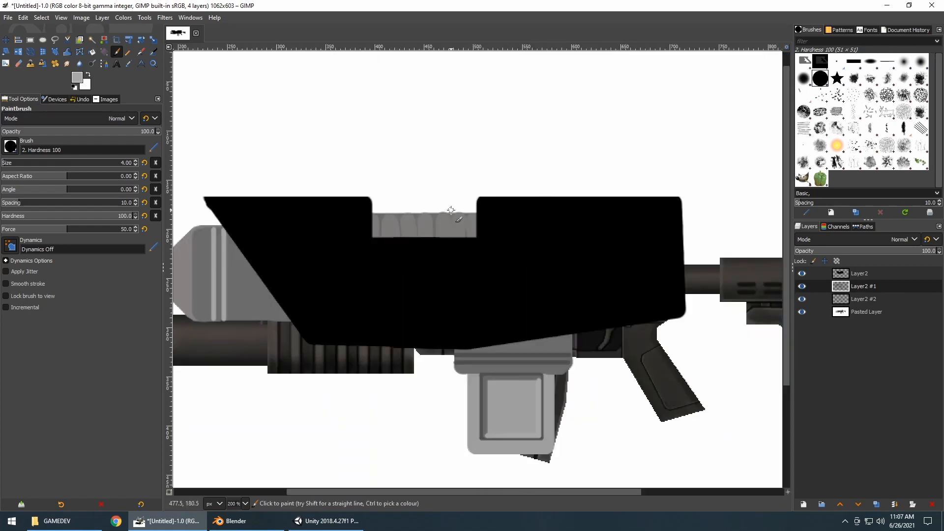
# Step: Add a new transparent layer directly above the black body's layer, keeping the default layer settings
pyautogui.keyDown('ctrl'); pyautogui.scroll(-3, 334, 280); pyautogui.keyUp('ctrl')
pyautogui.keyDown('ctrl'); pyautogui.scroll(2, 330, 274); pyautogui.keyUp('ctrl')
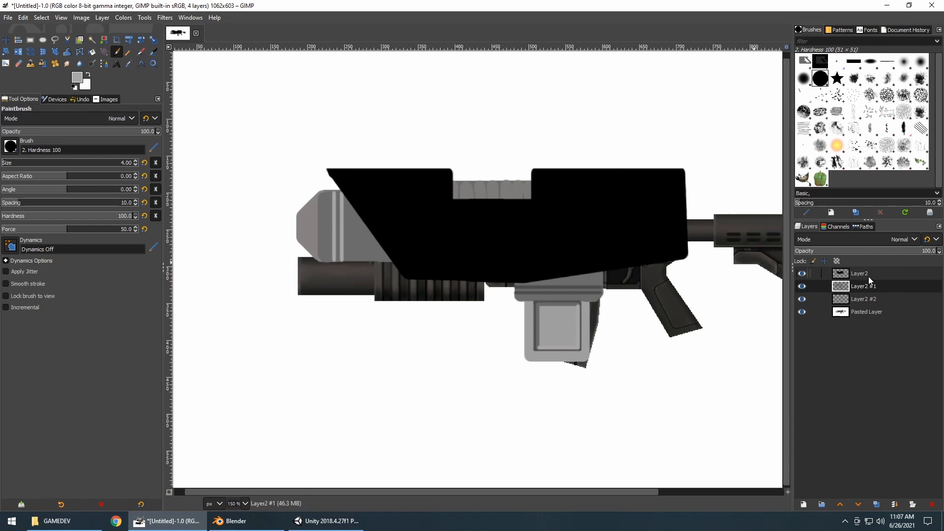
pyautogui.click(880, 272)
pyautogui.hotkey('shift', 'ctrl', 'n')
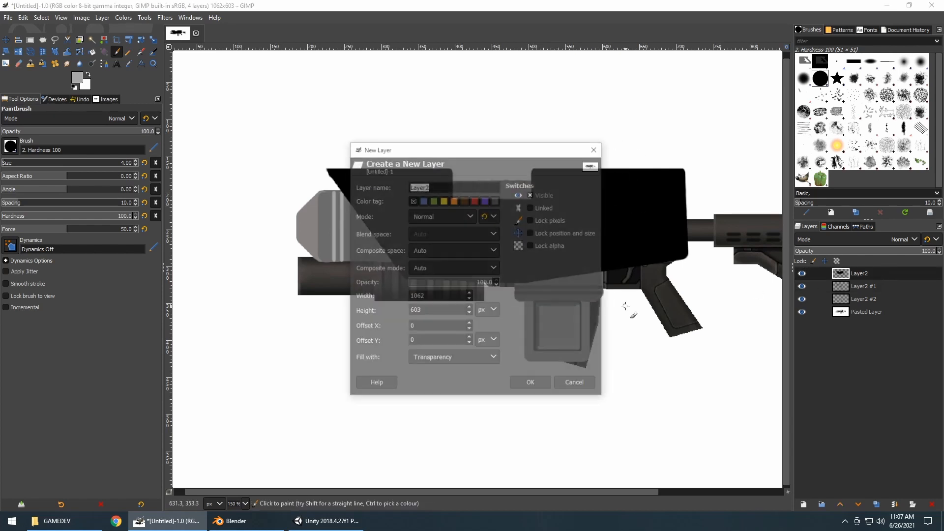
pyautogui.press('Return')
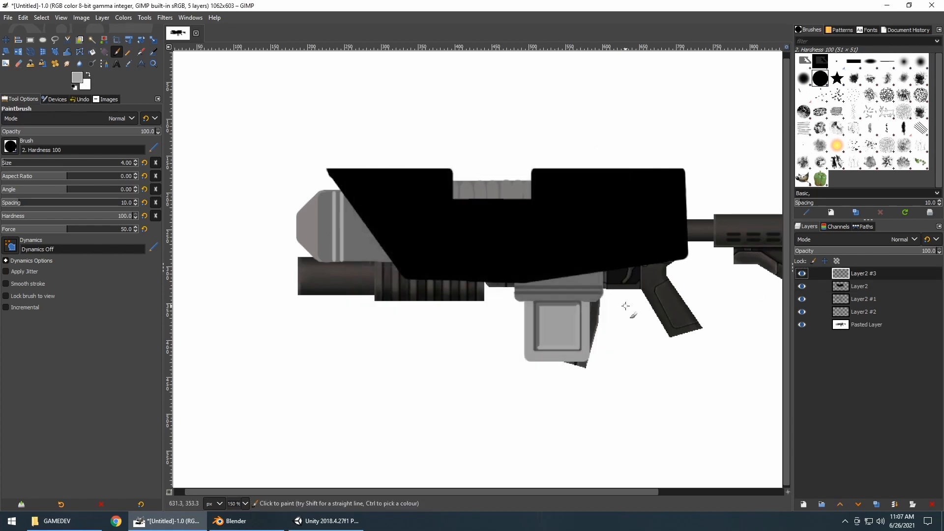
# Step: Paint two parallel horizontal light gray lines near the rear body's upper edge, the upper one about 121 pixels long and the lower one shorter
pyautogui.click(554, 185)
pyautogui.keyDown('shift'); pyautogui.click(644, 184); pyautogui.keyUp('shift')
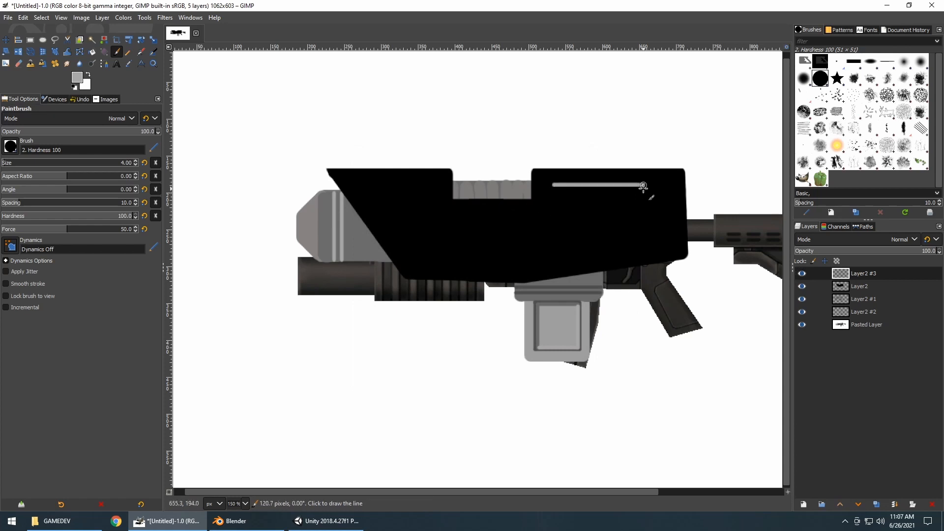
pyautogui.click(555, 197)
pyautogui.keyDown('shift'); pyautogui.click(603, 197); pyautogui.keyUp('shift')
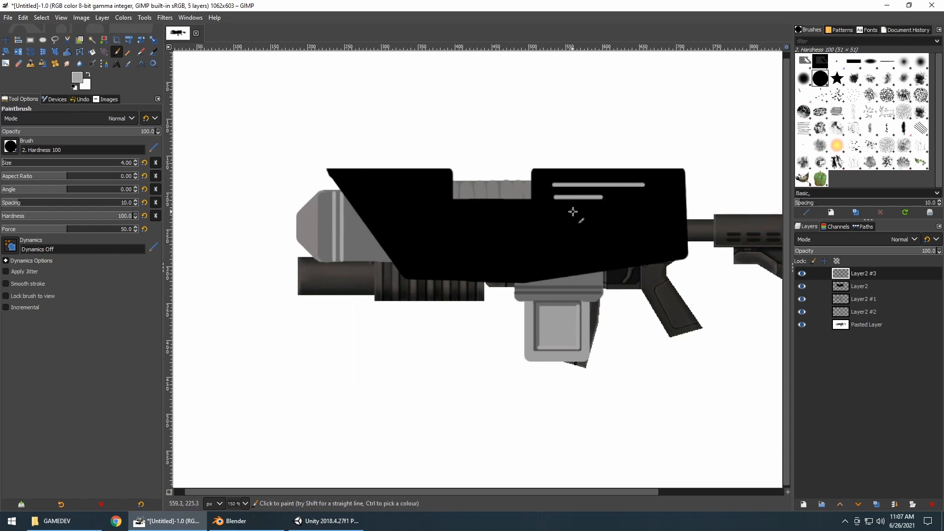
pyautogui.keyDown('ctrl'); pyautogui.scroll(2, 625, 217); pyautogui.keyUp('ctrl')
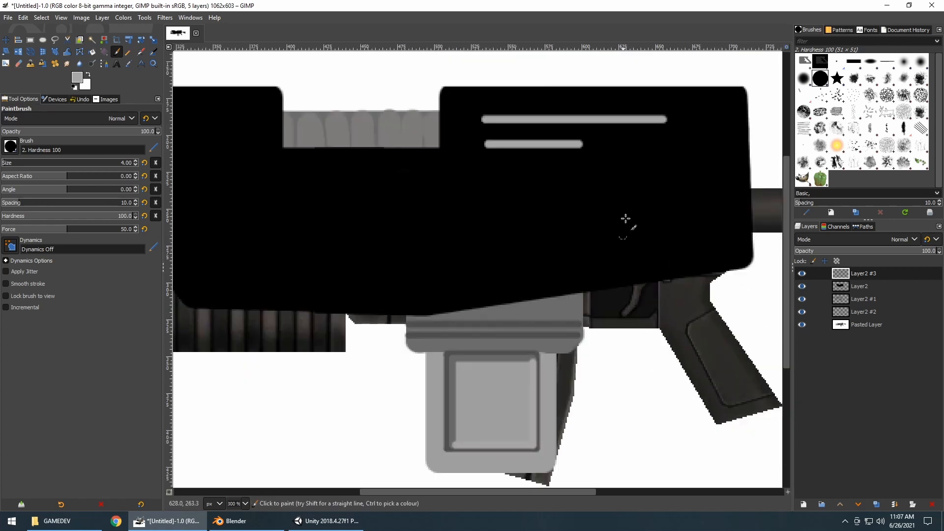
pyautogui.keyDown('ctrl'); pyautogui.scroll(-2, 576, 289); pyautogui.keyUp('ctrl')
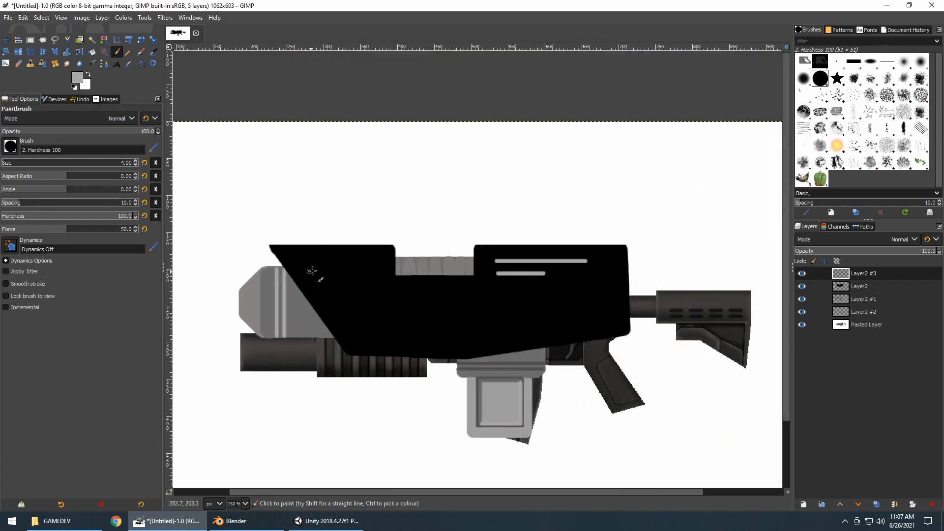
# Step: Paint a light gray accent outline on the front body with straight strokes, following the slanted front edge, upper edge and notch
pyautogui.click(300, 261)
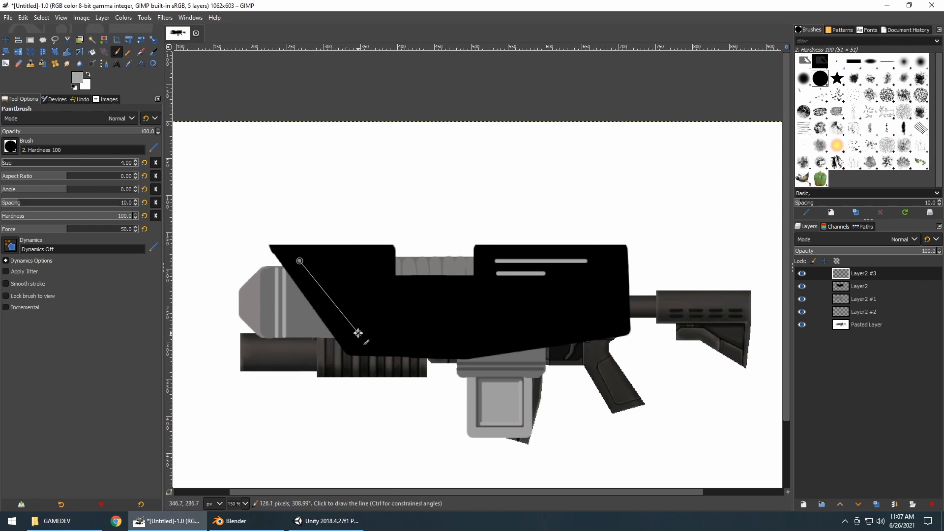
pyautogui.keyDown('shift'); pyautogui.click(355, 333); pyautogui.keyUp('shift')
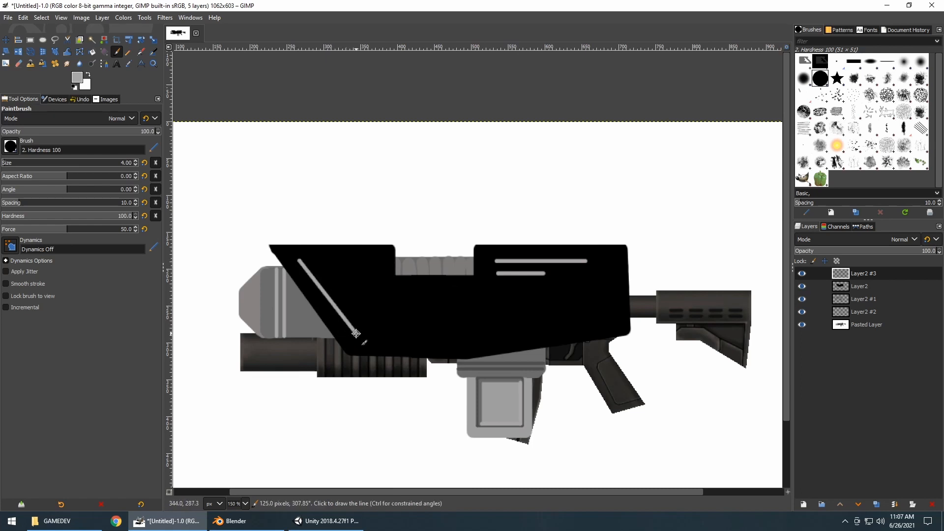
pyautogui.click(299, 258)
pyautogui.keyDown('shift'); pyautogui.click(380, 259); pyautogui.keyUp('shift')
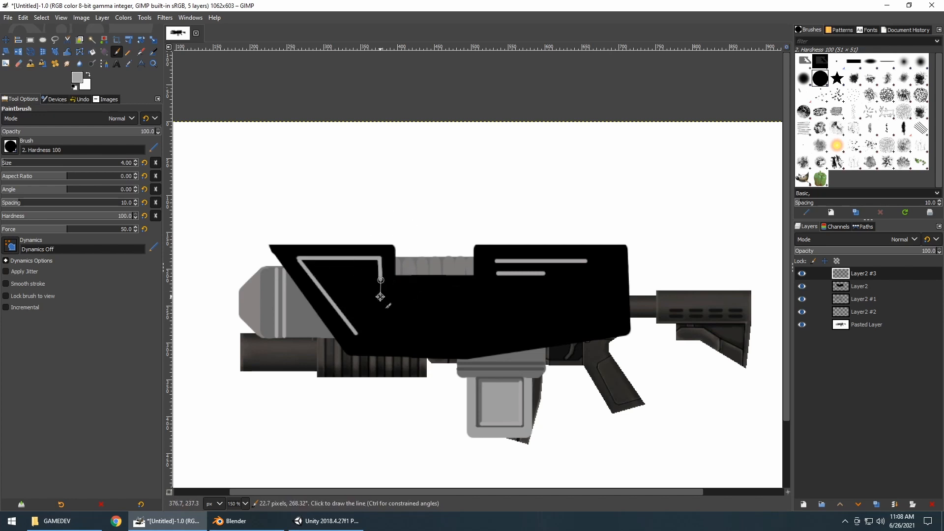
pyautogui.keyDown('shift'); pyautogui.click(381, 290); pyautogui.keyUp('shift')
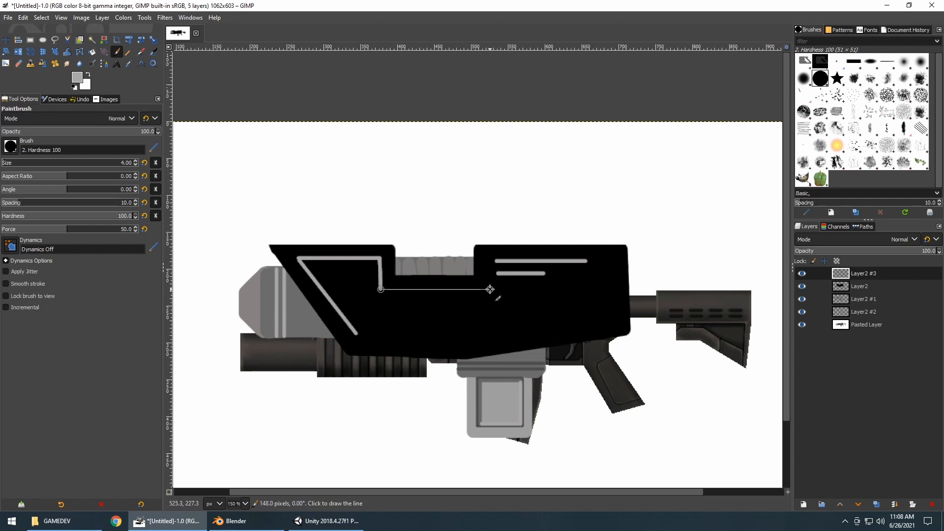
pyautogui.keyDown('shift'); pyautogui.click(489, 290); pyautogui.keyUp('shift')
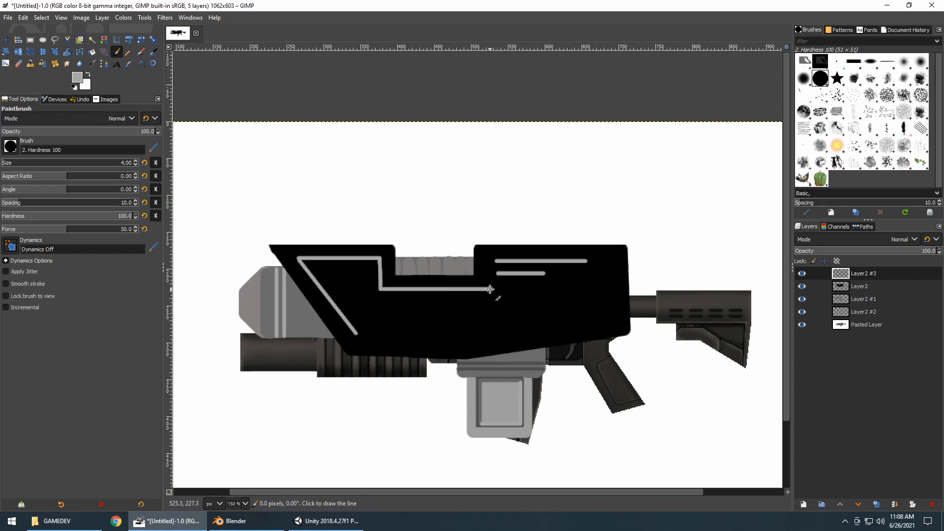
# Step: Paint two short parallel horizontal light gray lines on the body, just below the accent line that runs under the notch
pyautogui.click(380, 300)
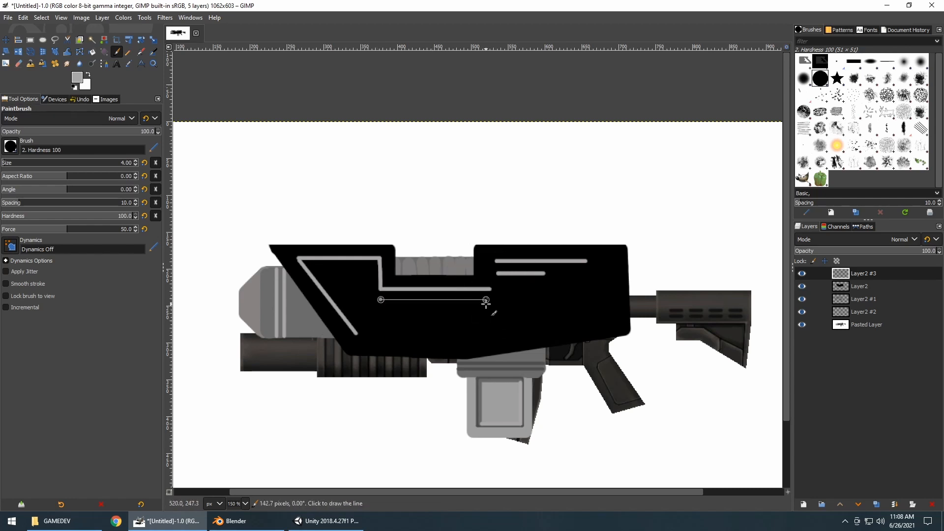
pyautogui.keyDown('shift'); pyautogui.click(426, 299); pyautogui.keyUp('shift')
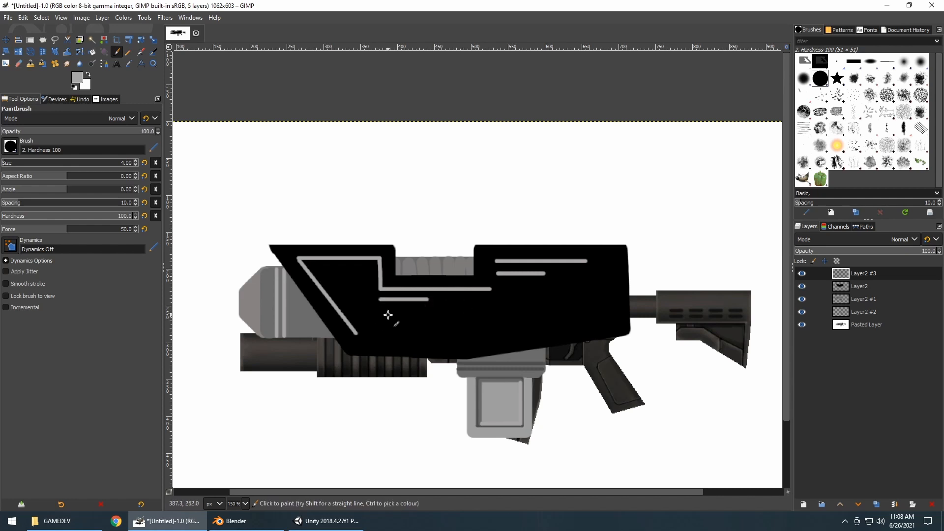
pyautogui.click(380, 312)
pyautogui.keyDown('shift'); pyautogui.click(427, 312); pyautogui.keyUp('shift')
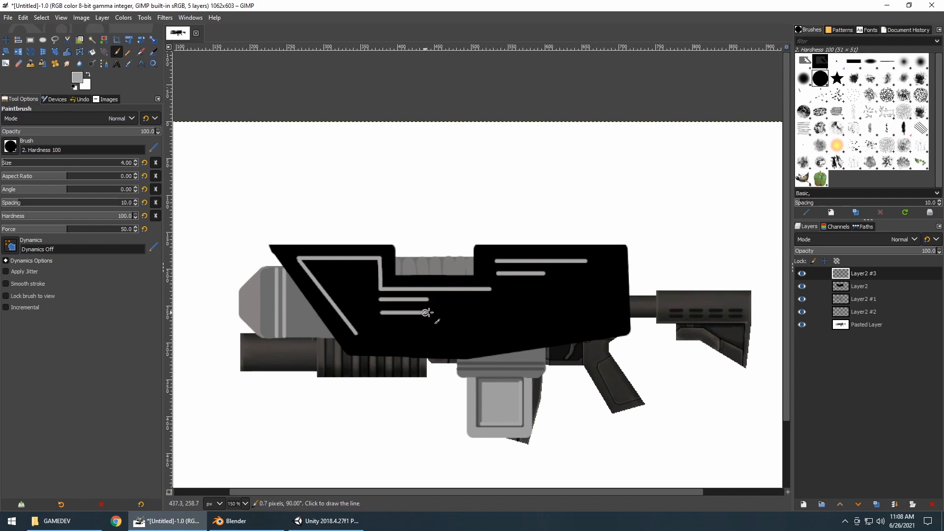
# Step: Switch the paintbrush to the soft Hardness 025 brush and set its size to 10
pyautogui.keyDown('ctrl'); pyautogui.scroll(-3, 536, 268); pyautogui.keyUp('ctrl')
pyautogui.keyDown('ctrl'); pyautogui.scroll(2, 553, 285); pyautogui.keyUp('ctrl')
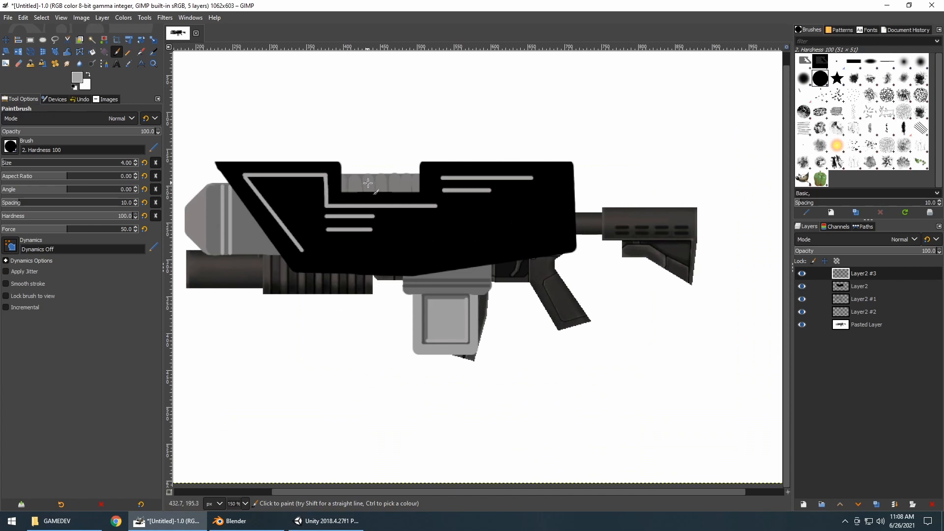
pyautogui.keyDown('ctrl'); pyautogui.scroll(2, 368, 182); pyautogui.keyUp('ctrl')
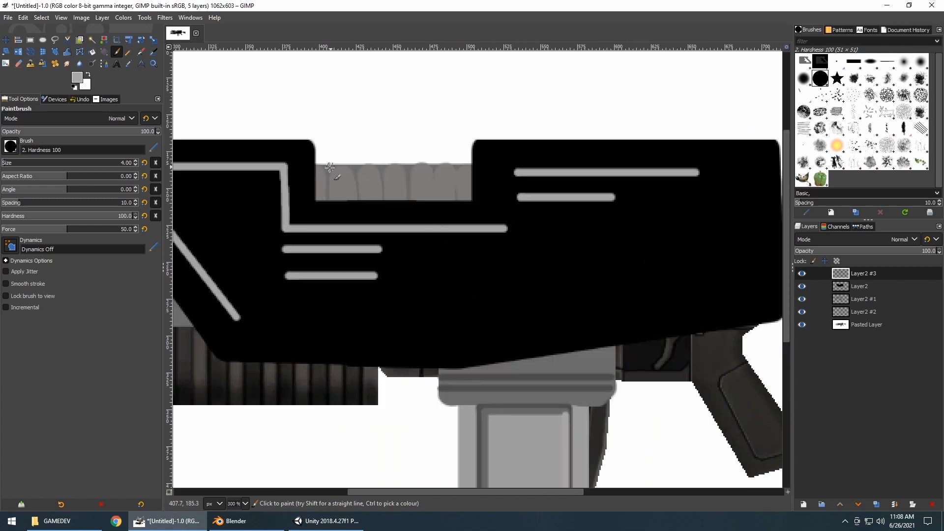
pyautogui.click(10, 147)
pyautogui.click(9, 177)
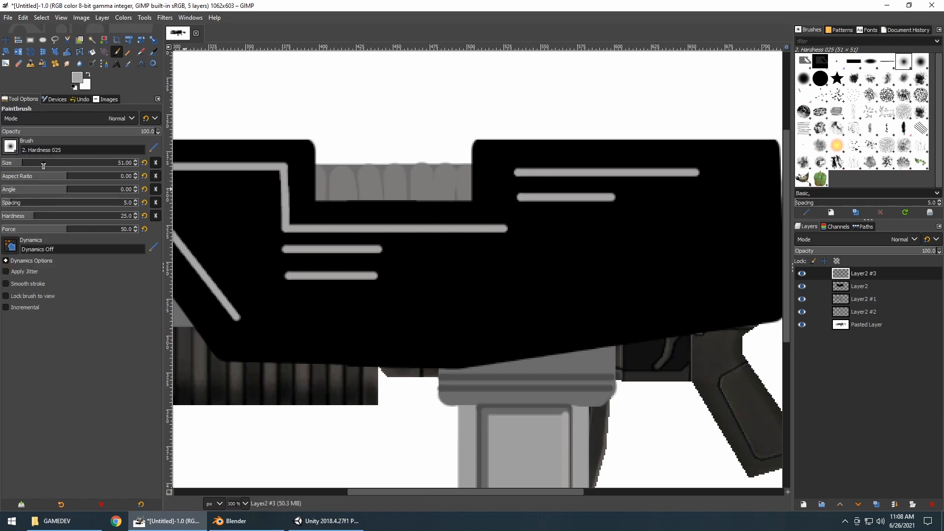
pyautogui.click(128, 163)
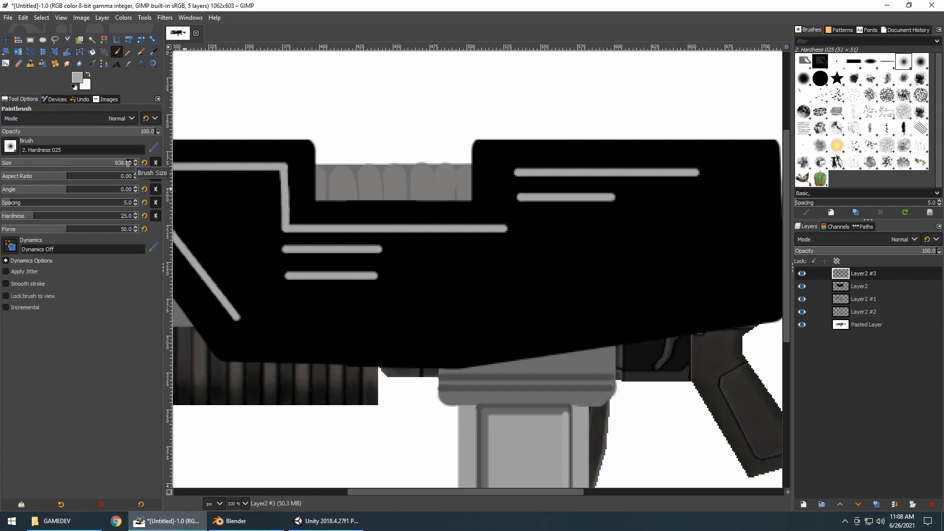
pyautogui.press('Delete')
pyautogui.press('Delete')
pyautogui.press('Return')
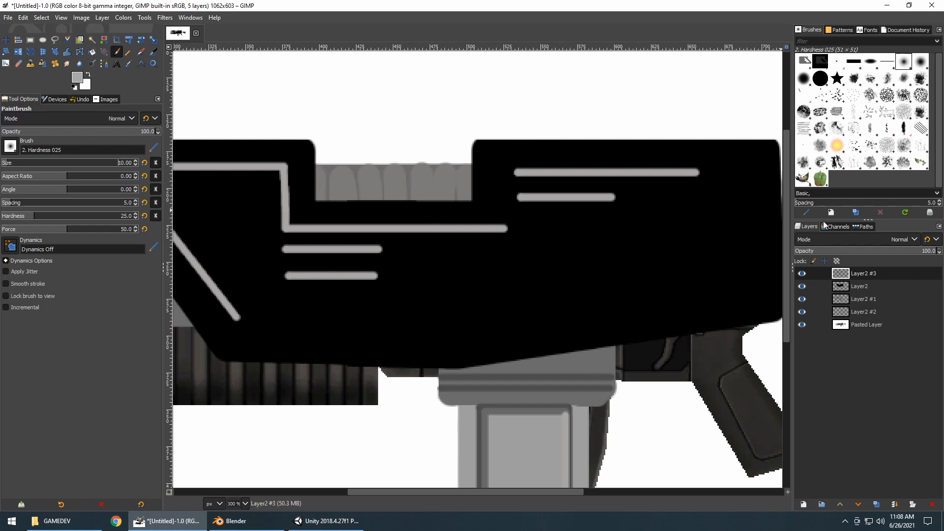
# Step: On Layer2 #1, dab a soft light gray highlight onto each ridge of the ribbed part in the body's notch
pyautogui.click(859, 299)
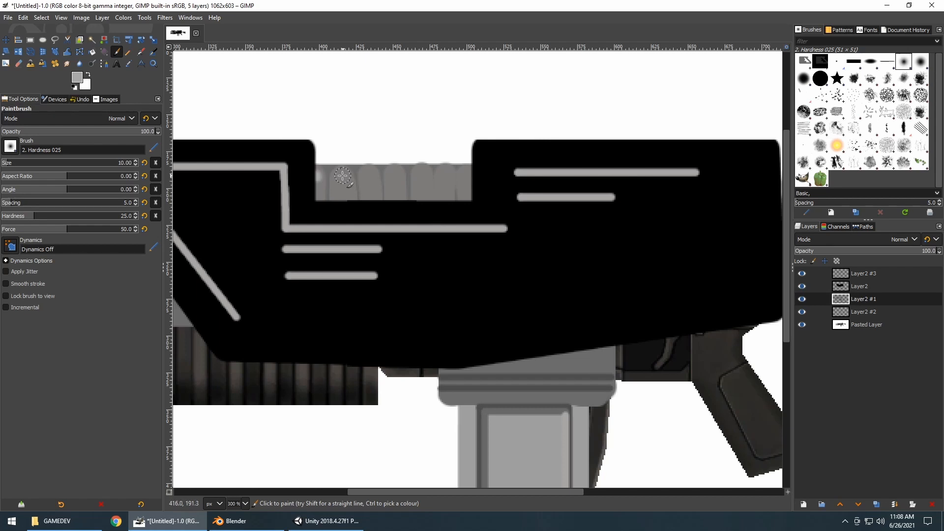
pyautogui.click(370, 176)
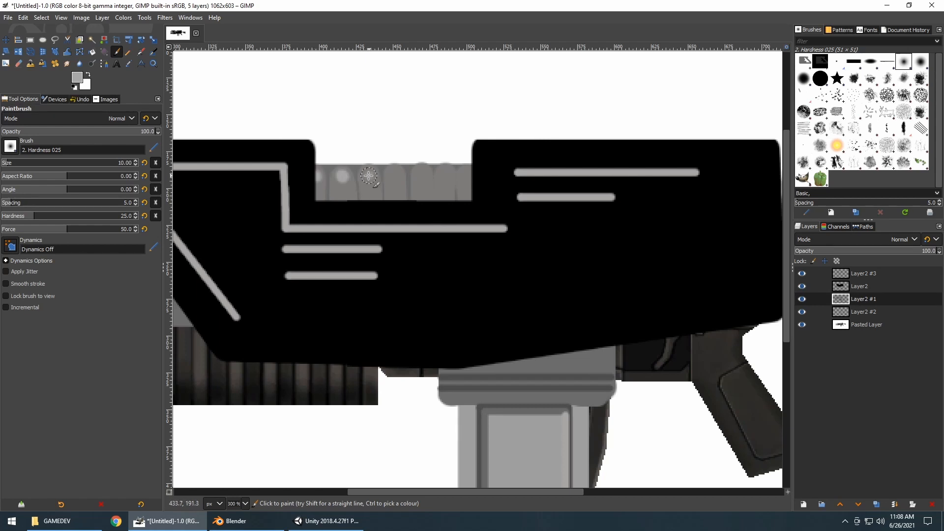
pyautogui.click(394, 176)
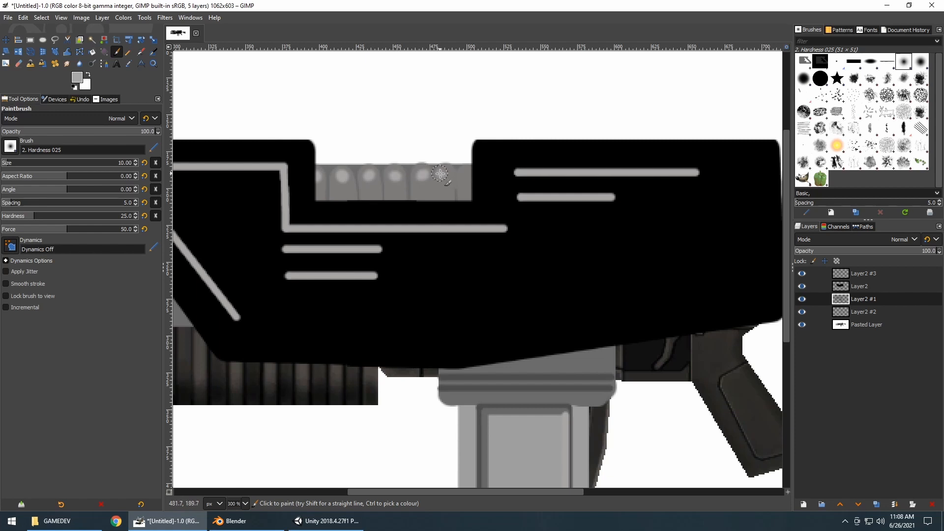
pyautogui.click(442, 174)
# Step: Paint the trigger guard's outline with soft straight light gray strokes, continuing along the body's lower edge and down the pistol grip's upper rear edge
pyautogui.press('1')
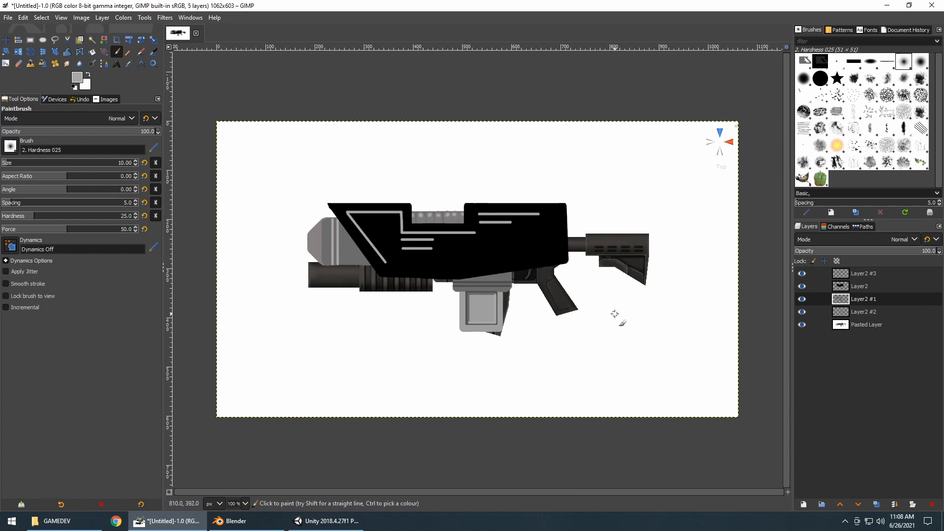
pyautogui.press('2')
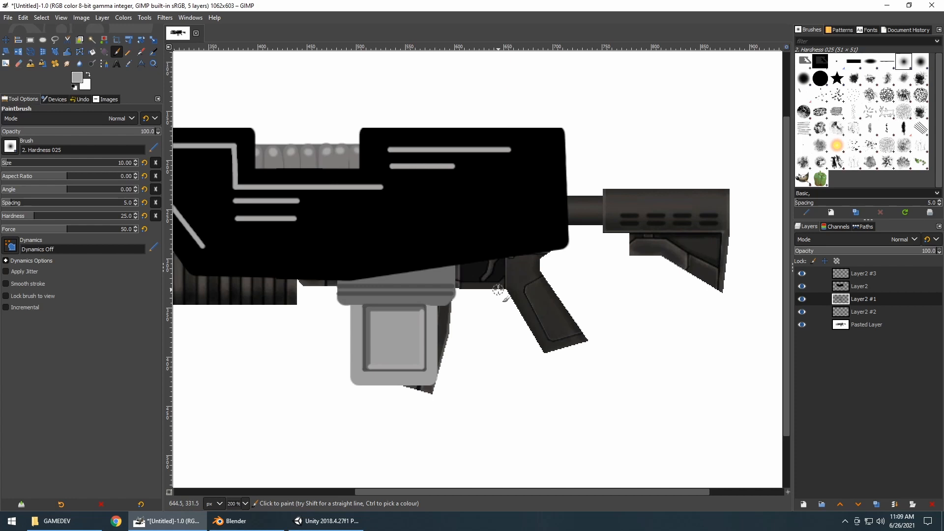
pyautogui.keyDown('ctrl'); pyautogui.scroll(3, 505, 276); pyautogui.keyUp('ctrl')
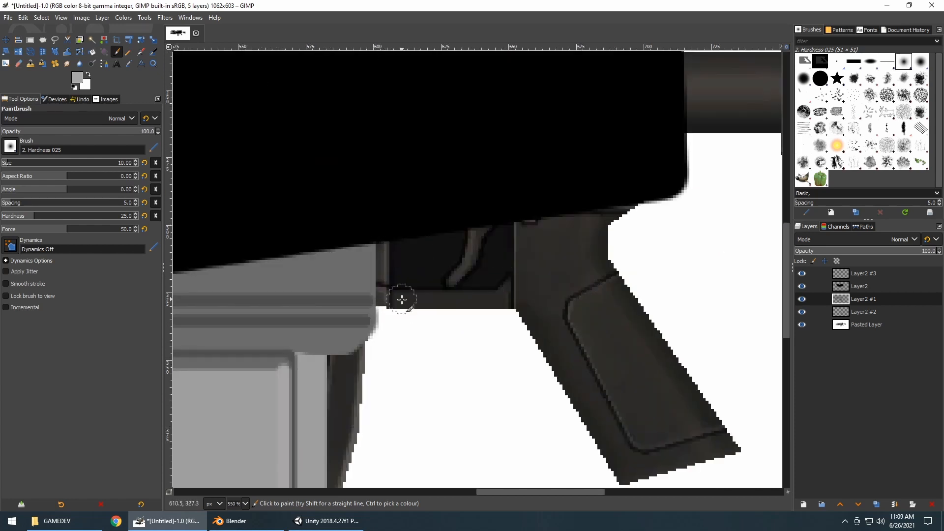
pyautogui.keyDown('shift'); pyautogui.click(400, 295); pyautogui.keyUp('shift')
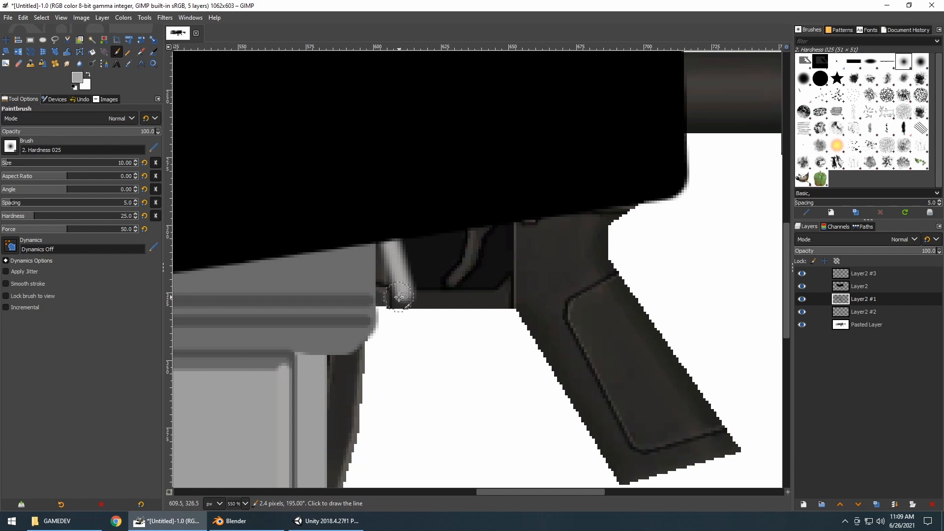
pyautogui.keyDown('shift'); pyautogui.click(512, 296); pyautogui.keyUp('shift')
pyautogui.keyDown('shift'); pyautogui.click(512, 224); pyautogui.keyUp('shift')
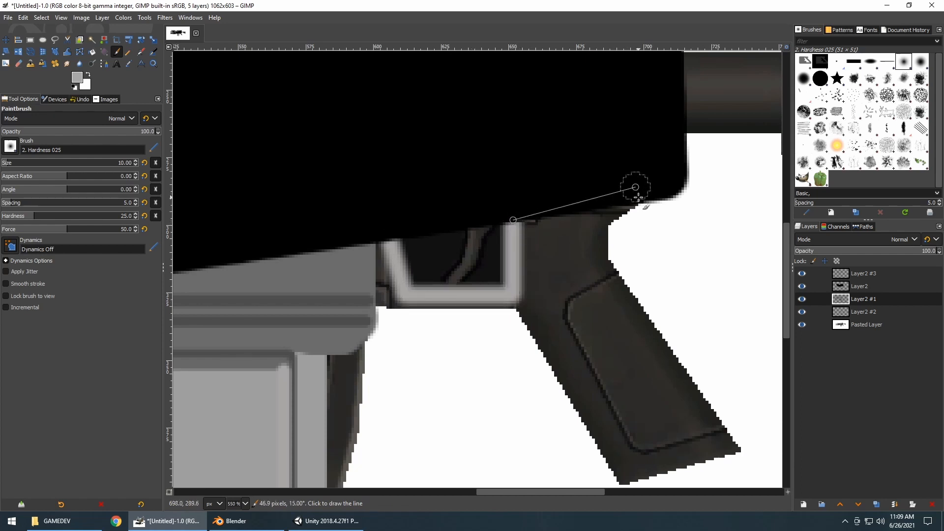
pyautogui.keyDown('shift'); pyautogui.click(635, 188); pyautogui.keyUp('shift')
pyautogui.keyDown('shift'); pyautogui.click(615, 265); pyautogui.keyUp('shift')
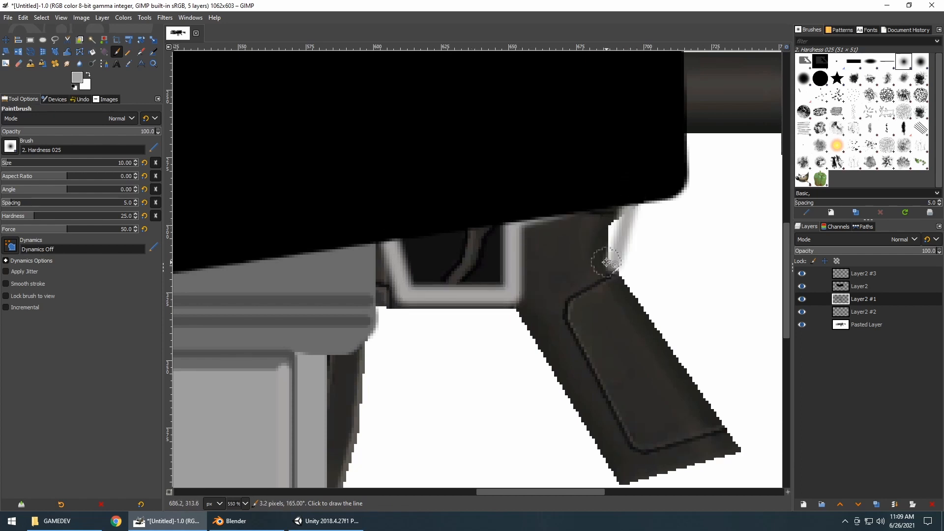
# Step: Switch the paintbrush to the Hardness 100 brush and set its size to 15
pyautogui.click(10, 148)
pyautogui.click(47, 175)
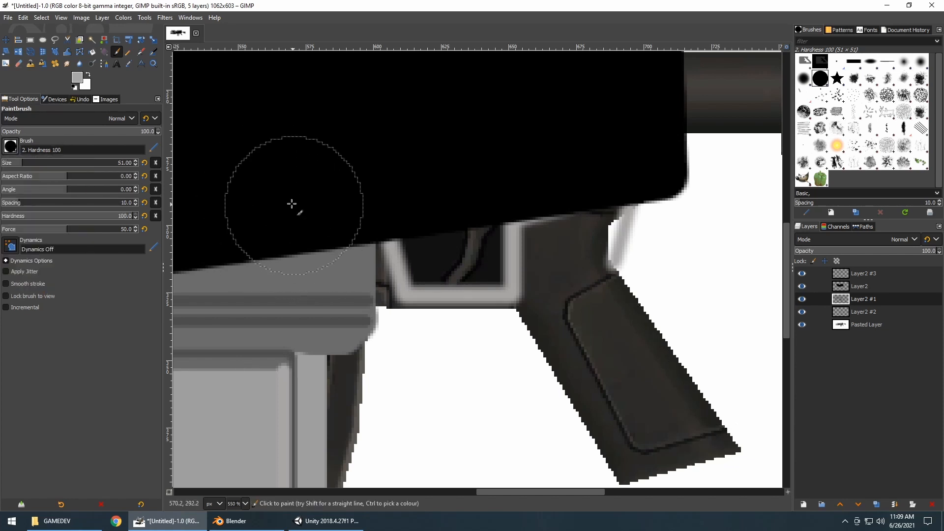
pyautogui.click(124, 165)
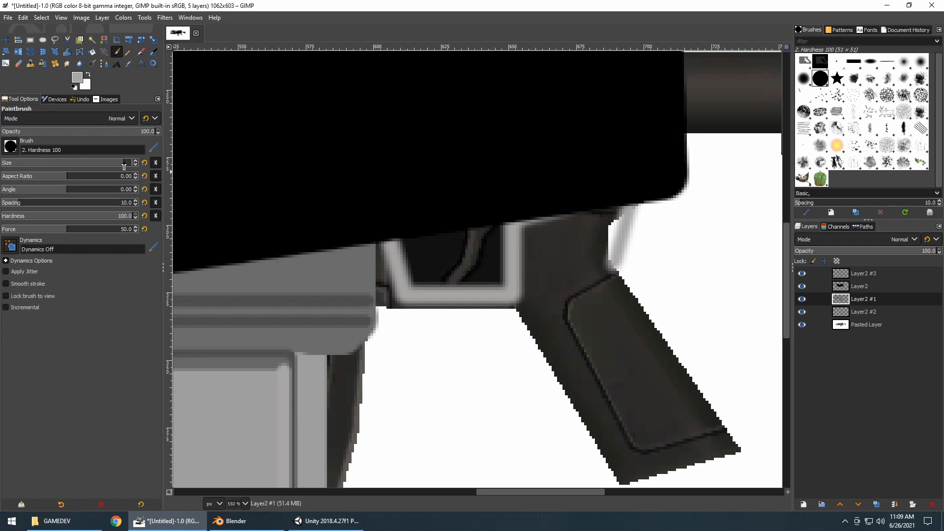
pyautogui.write('15')
pyautogui.press('Return')
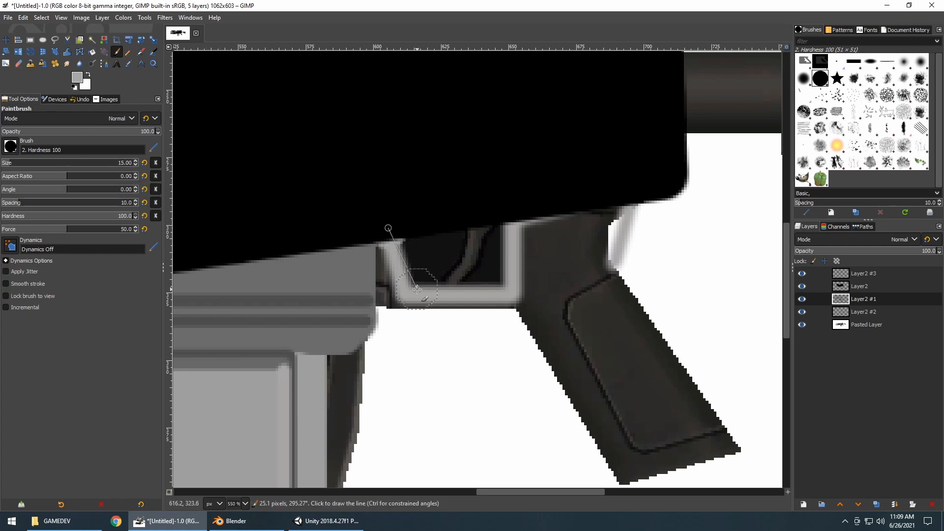
# Step: Repaint the trigger guard's outline and the strip along the body's lower edge above the grip with hard straight light gray strokes
pyautogui.keyDown('shift'); pyautogui.click(402, 297); pyautogui.keyUp('shift')
pyautogui.keyDown('shift'); pyautogui.click(512, 297); pyautogui.keyUp('shift')
pyautogui.keyDown('shift'); pyautogui.click(512, 228); pyautogui.keyUp('shift')
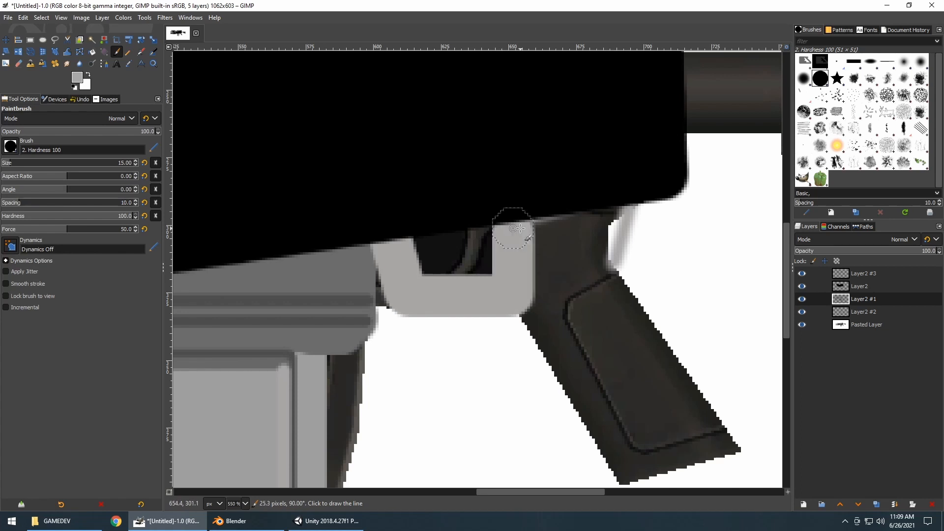
pyautogui.keyDown('shift'); pyautogui.click(633, 196); pyautogui.keyUp('shift')
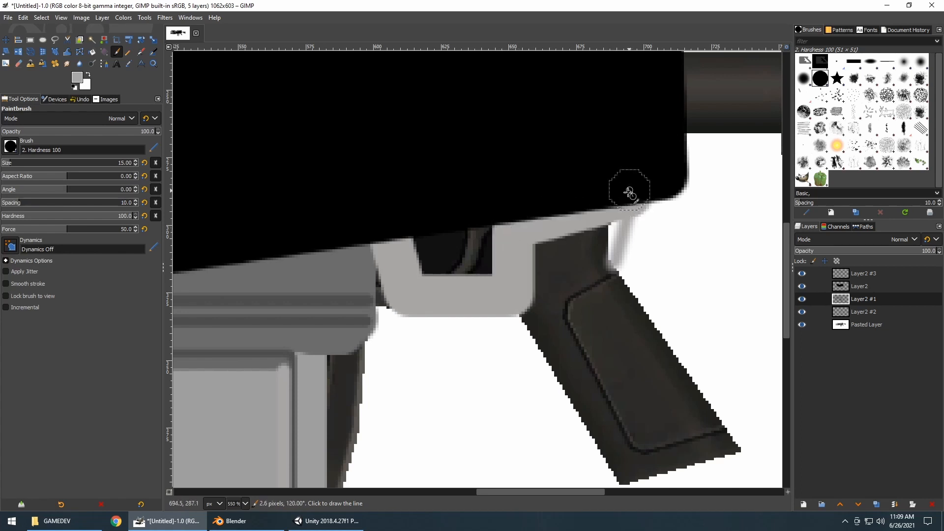
# Step: Outline the pistol grip with straight light gray strokes around its rear, bottom and front edges, and fill its interior
pyautogui.keyDown('shift'); pyautogui.click(616, 262); pyautogui.keyUp('shift')
pyautogui.keyDown('shift'); pyautogui.click(673, 359); pyautogui.keyUp('shift')
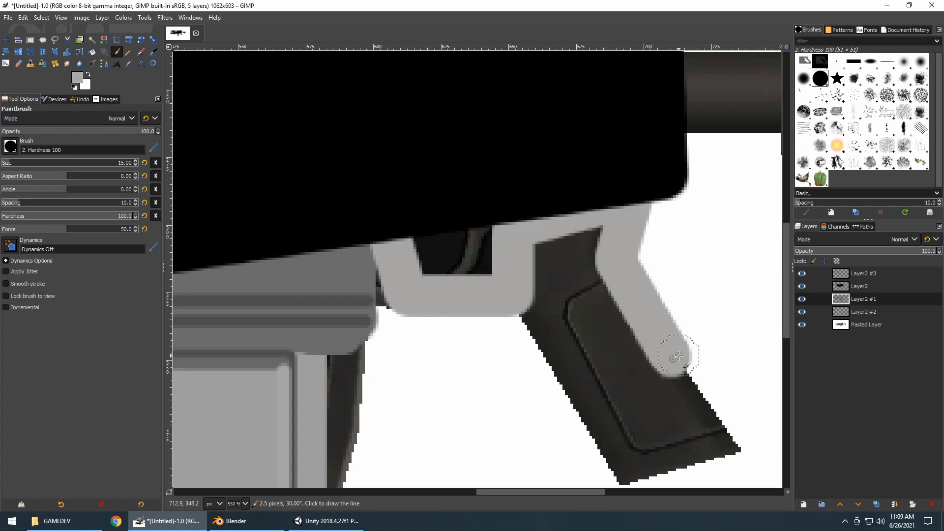
pyautogui.keyDown('shift'); pyautogui.click(740, 425); pyautogui.keyUp('shift')
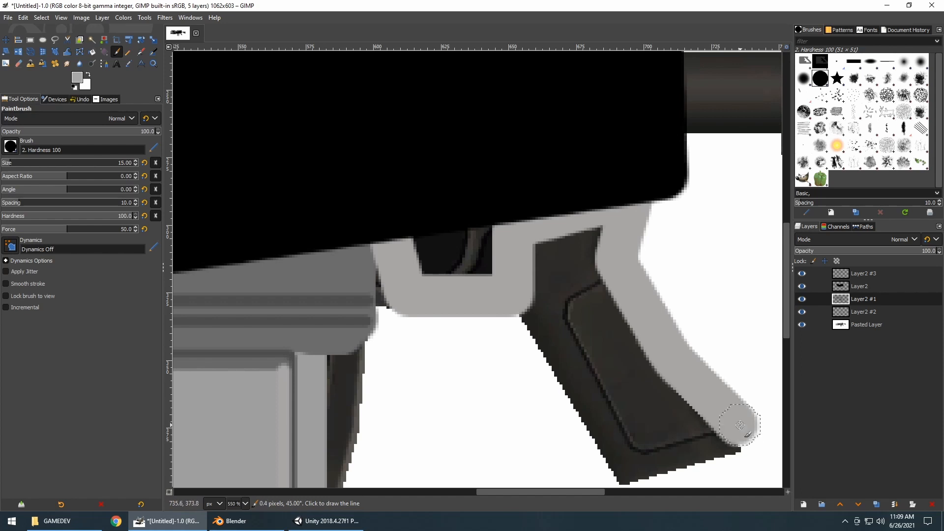
pyautogui.keyDown('shift'); pyautogui.click(721, 448); pyautogui.keyUp('shift')
pyautogui.press('2')
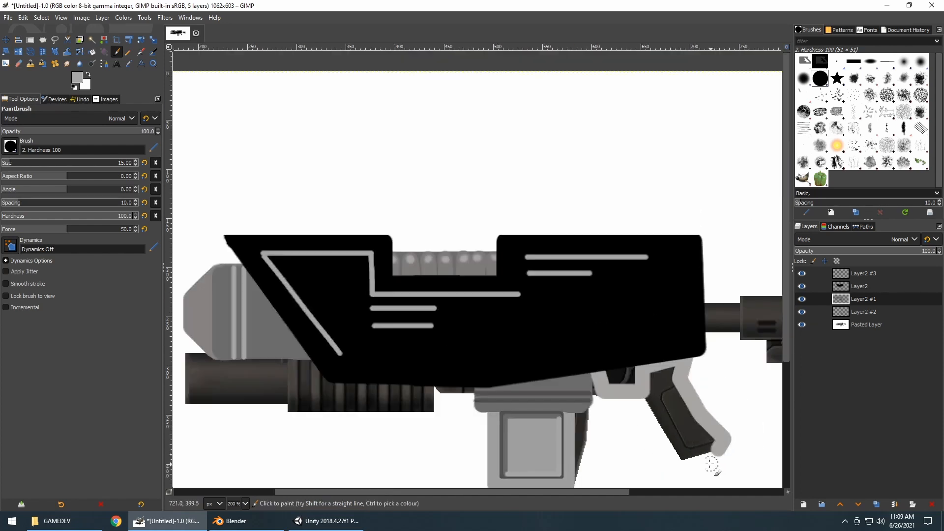
pyautogui.keyDown('shift'); pyautogui.click(675, 460); pyautogui.keyUp('shift')
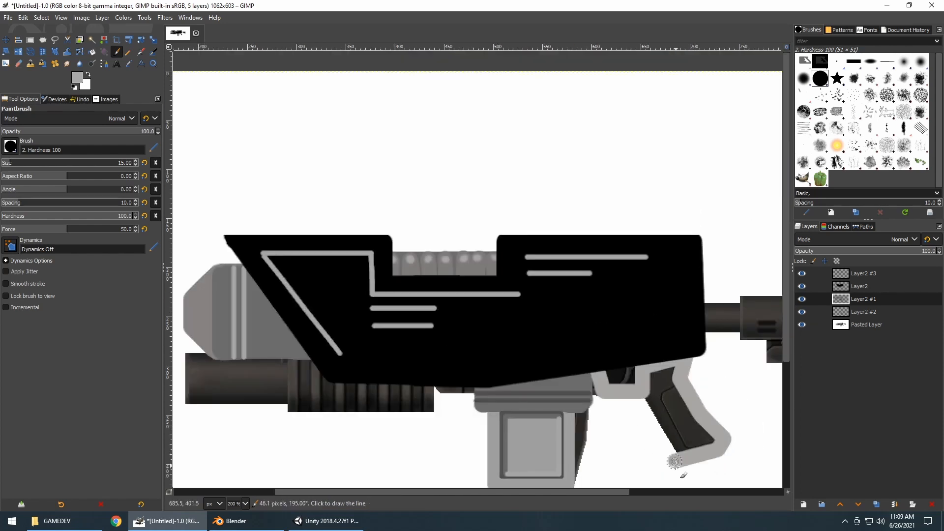
pyautogui.keyDown('shift'); pyautogui.click(680, 451); pyautogui.keyUp('shift')
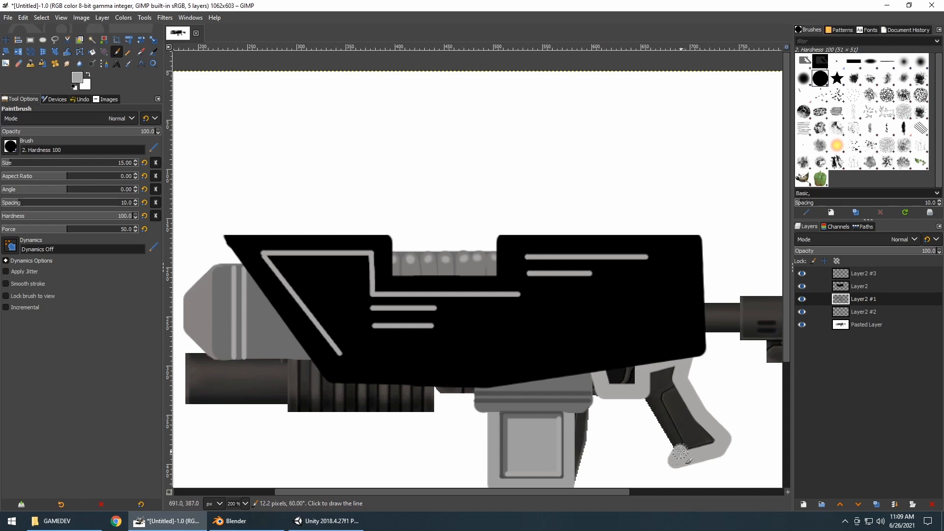
pyautogui.keyDown('shift'); pyautogui.click(657, 403); pyautogui.keyUp('shift')
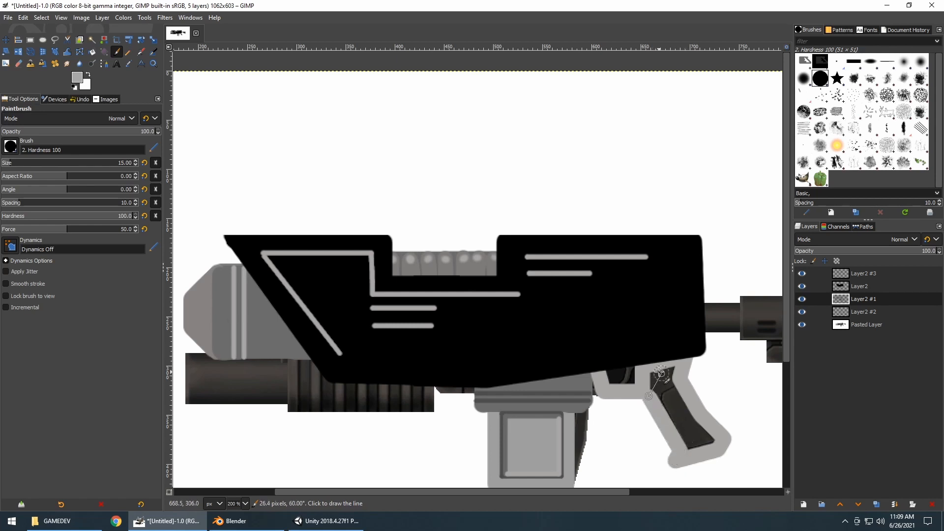
pyautogui.moveTo(652, 374)
pyautogui.mouseDown()
pyautogui.moveTo(670, 371)
pyautogui.moveTo(656, 377)
pyautogui.moveTo(686, 435)
pyautogui.moveTo(706, 435)
pyautogui.moveTo(688, 447)
pyautogui.moveTo(695, 432)
pyautogui.mouseUp()
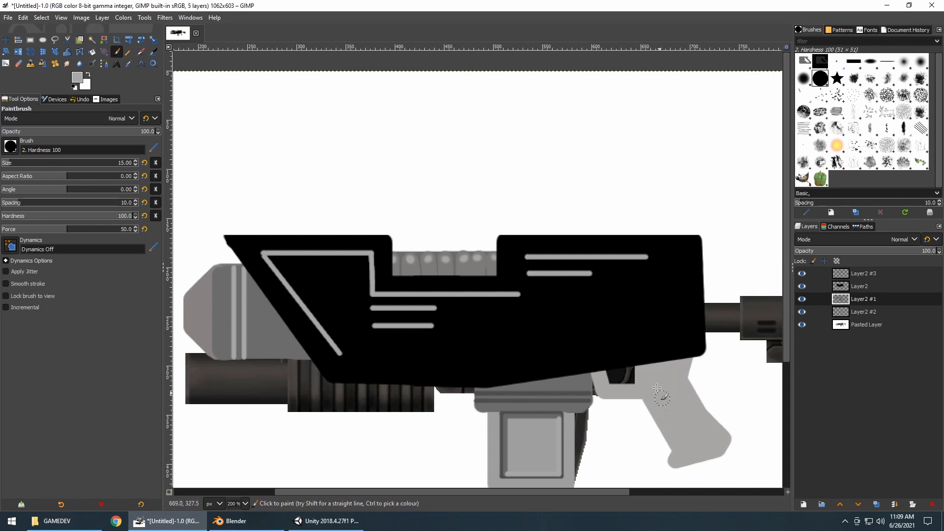
pyautogui.keyDown('ctrl'); pyautogui.scroll(-3, 657, 387); pyautogui.keyUp('ctrl')
pyautogui.keyDown('ctrl'); pyautogui.scroll(4, 575, 332); pyautogui.keyUp('ctrl')
pyautogui.keyDown('shift'); pyautogui.moveTo(354, 196); pyautogui.dragTo(276, 220, button='middle'); pyautogui.keyUp('shift')
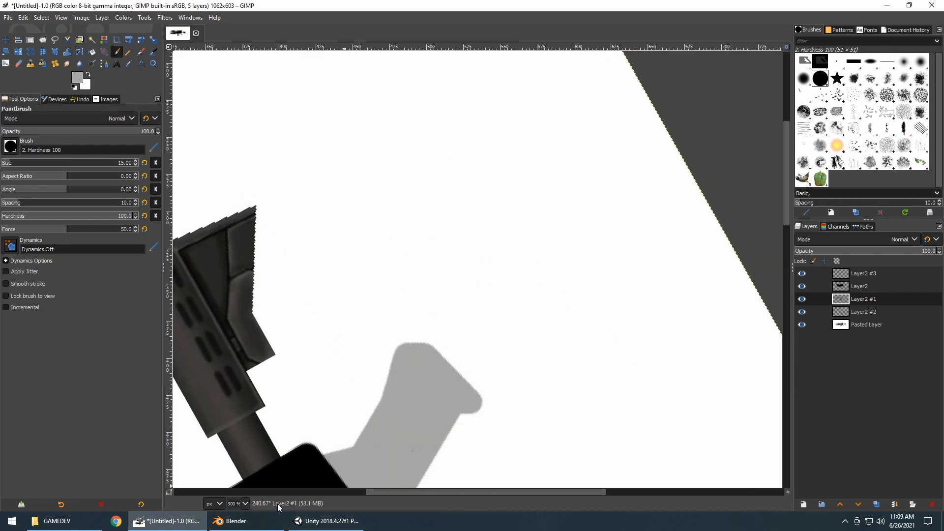
pyautogui.click(259, 503)
pyautogui.write('0')
pyautogui.press('Return')
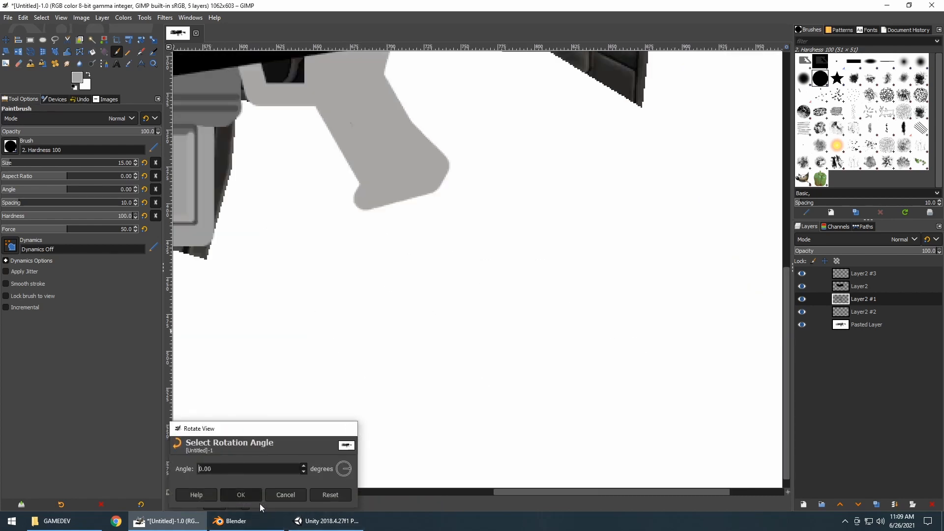
pyautogui.keyDown('ctrl'); pyautogui.scroll(-4, 370, 264); pyautogui.keyUp('ctrl')
pyautogui.keyDown('ctrl'); pyautogui.scroll(2, 381, 213); pyautogui.keyUp('ctrl')
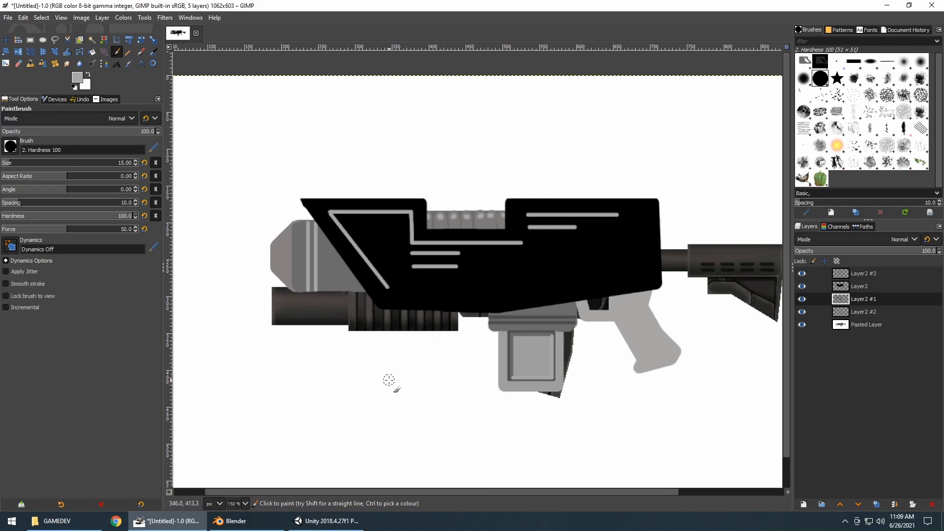
# Step: Hide the Pasted Layer to check the painted weapon on its own, and show the layer again
pyautogui.click(802, 325)
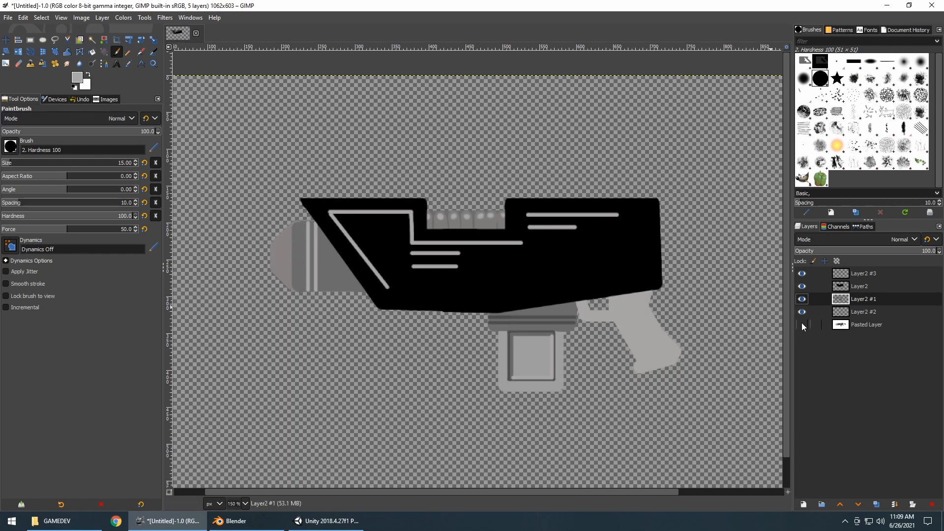
pyautogui.click(801, 325)
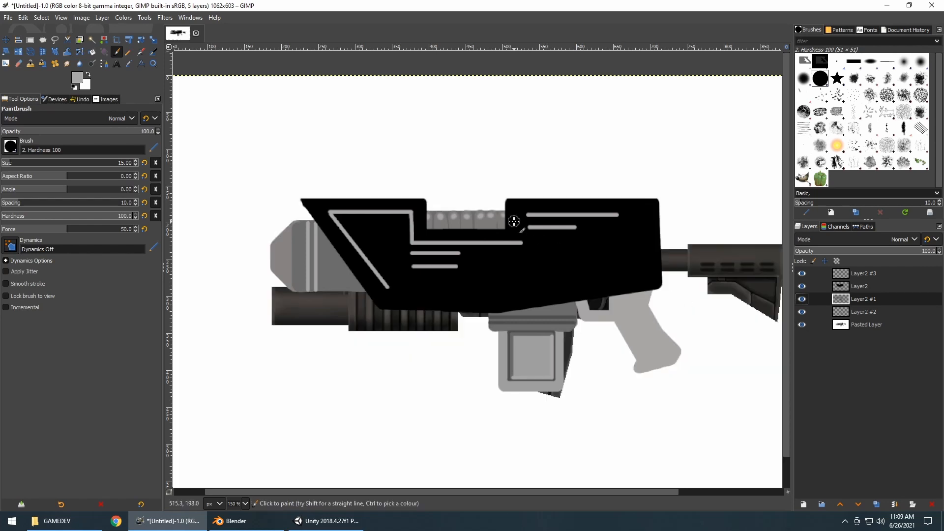
pyautogui.keyDown('ctrl'); pyautogui.scroll(-1, 526, 238); pyautogui.keyUp('ctrl')
pyautogui.keyDown('ctrl'); pyautogui.scroll(1, 521, 238); pyautogui.keyUp('ctrl')
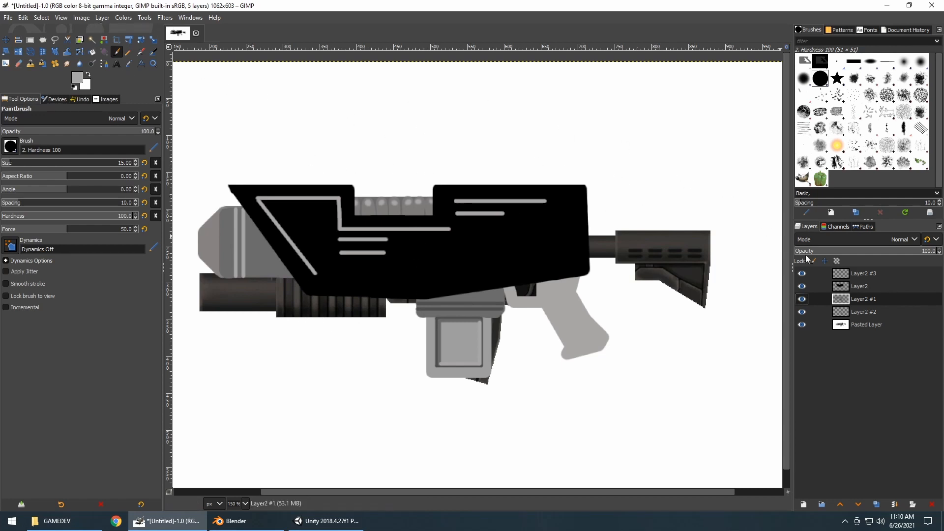
# Step: Change the foreground colour to the darker gray 626262
pyautogui.click(78, 77)
pyautogui.click(13, 118)
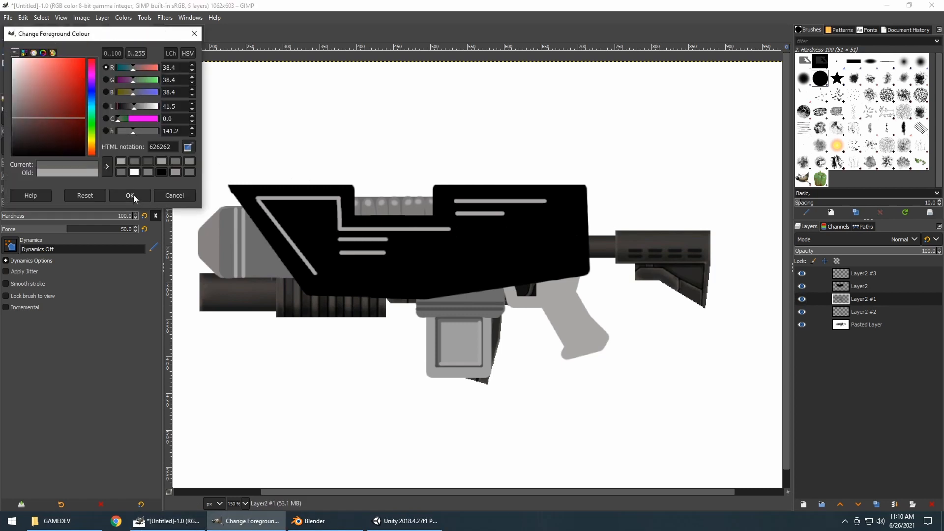
pyautogui.click(130, 195)
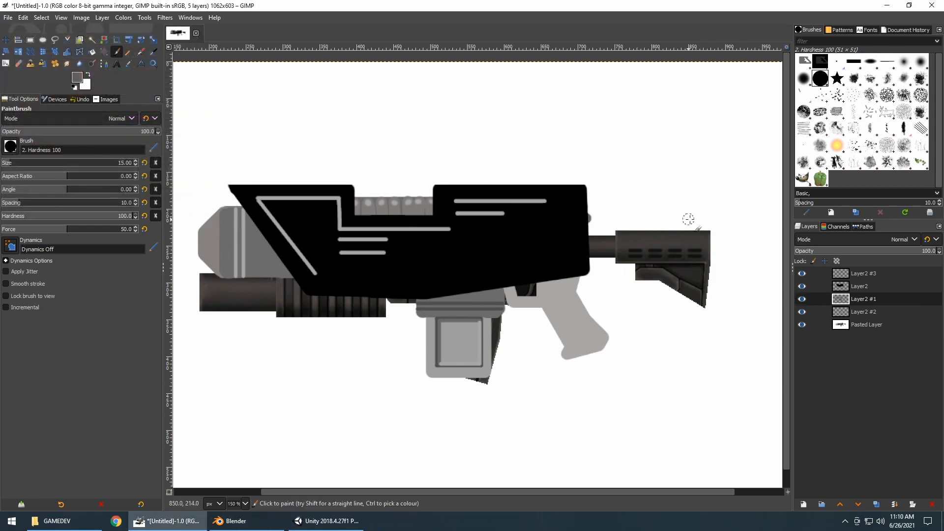
# Step: Outline a new stock behind the body with straight dark gray strokes, running around the original stock and back to the body
pyautogui.keyDown('shift'); pyautogui.click(710, 219); pyautogui.keyUp('shift')
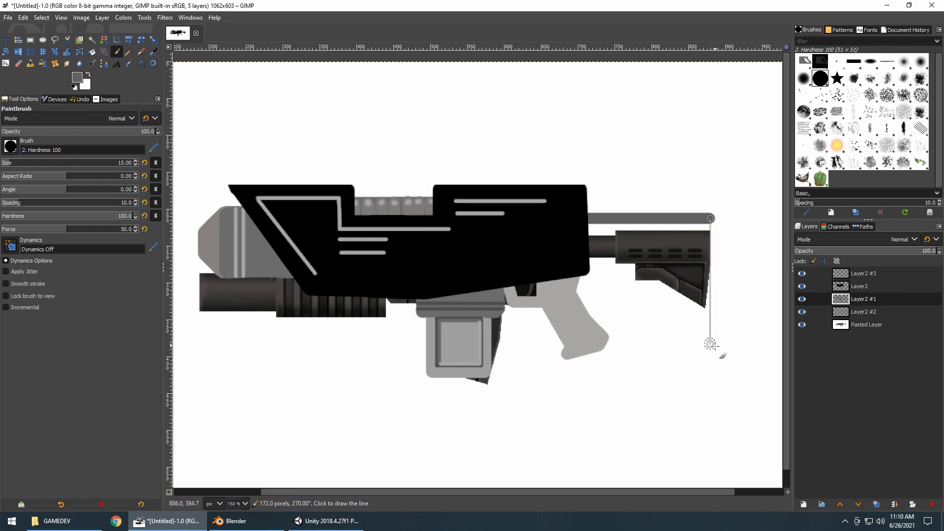
pyautogui.keyDown('shift'); pyautogui.click(712, 288); pyautogui.keyUp('shift')
pyautogui.keyDown('shift'); pyautogui.click(730, 323); pyautogui.keyUp('shift')
pyautogui.keyDown('shift'); pyautogui.click(709, 327); pyautogui.keyUp('shift')
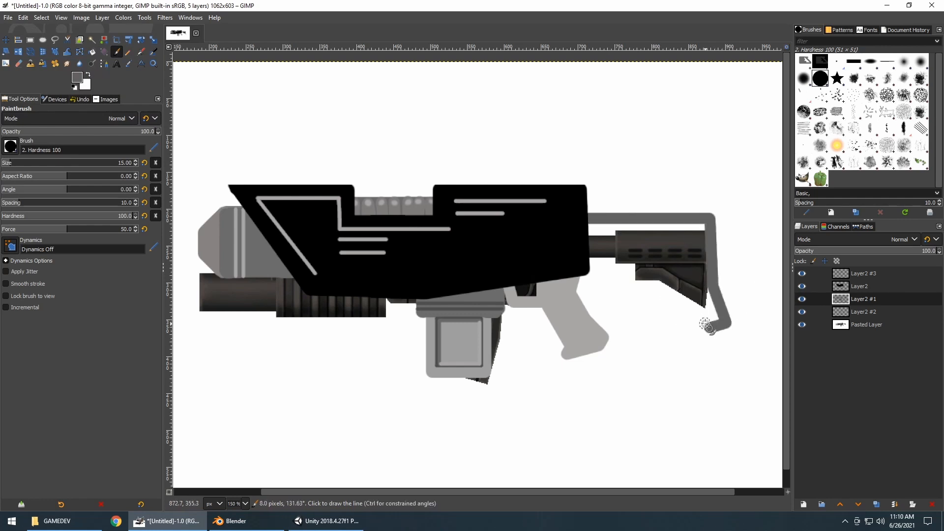
pyautogui.keyDown('shift'); pyautogui.click(669, 291); pyautogui.keyUp('shift')
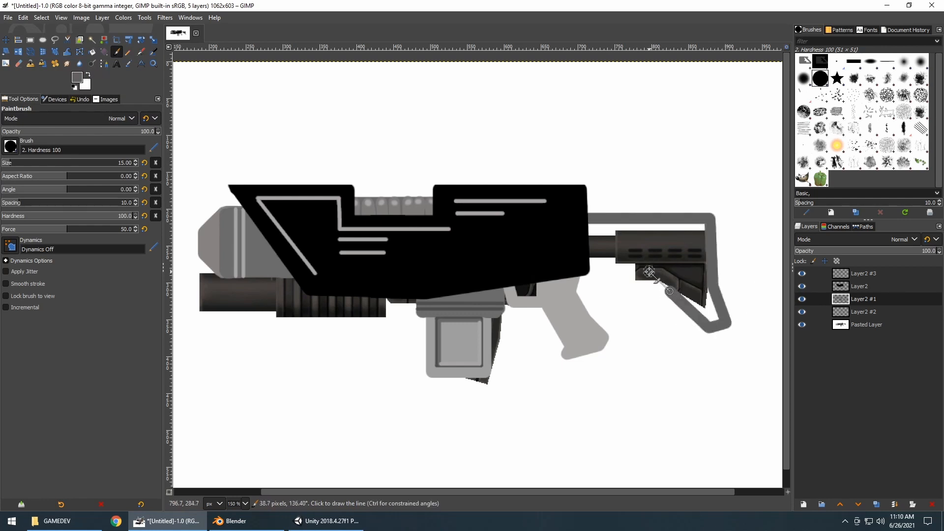
pyautogui.keyDown('shift'); pyautogui.click(636, 280); pyautogui.keyUp('shift')
pyautogui.keyDown('shift'); pyautogui.click(622, 261); pyautogui.keyUp('shift')
pyautogui.keyDown('shift'); pyautogui.click(582, 261); pyautogui.keyUp('shift')
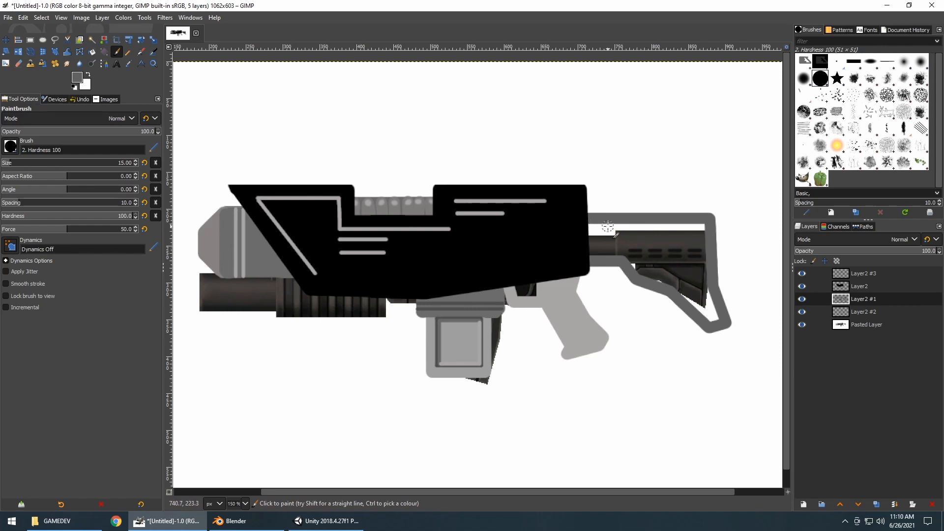
# Step: Fill the inside of the stock's outline with the same dark gray, covering the original stock
pyautogui.moveTo(586, 222)
pyautogui.mouseDown()
pyautogui.moveTo(690, 226)
pyautogui.moveTo(699, 236)
pyautogui.moveTo(697, 225)
pyautogui.moveTo(596, 228)
pyautogui.moveTo(694, 240)
pyautogui.moveTo(719, 325)
pyautogui.moveTo(681, 269)
pyautogui.moveTo(707, 314)
pyautogui.moveTo(686, 233)
pyautogui.moveTo(683, 293)
pyautogui.moveTo(639, 261)
pyautogui.moveTo(683, 241)
pyautogui.moveTo(588, 251)
pyautogui.moveTo(672, 254)
pyautogui.moveTo(670, 274)
pyautogui.moveTo(659, 238)
pyautogui.mouseUp()
pyautogui.keyDown('ctrl'); pyautogui.scroll(-2, 674, 257); pyautogui.keyUp('ctrl')
pyautogui.keyDown('ctrl'); pyautogui.scroll(3, 674, 257); pyautogui.keyUp('ctrl')
pyautogui.keyDown('ctrl'); pyautogui.scroll(-2, 676, 260); pyautogui.keyUp('ctrl')
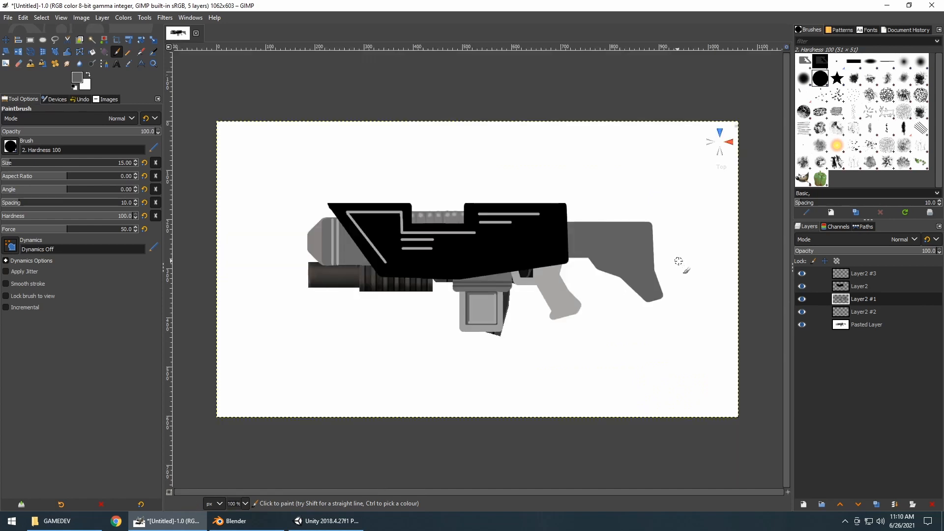
# Step: Change the foreground colour to a darker gray than the stock and reduce the brush size to 10
pyautogui.keyDown('ctrl'); pyautogui.scroll(3, 644, 238); pyautogui.keyUp('ctrl')
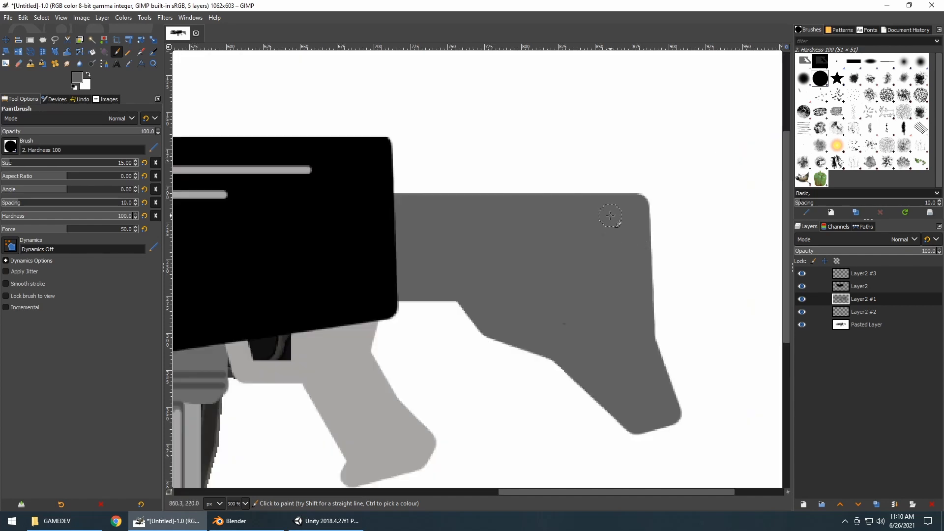
pyautogui.click(79, 75)
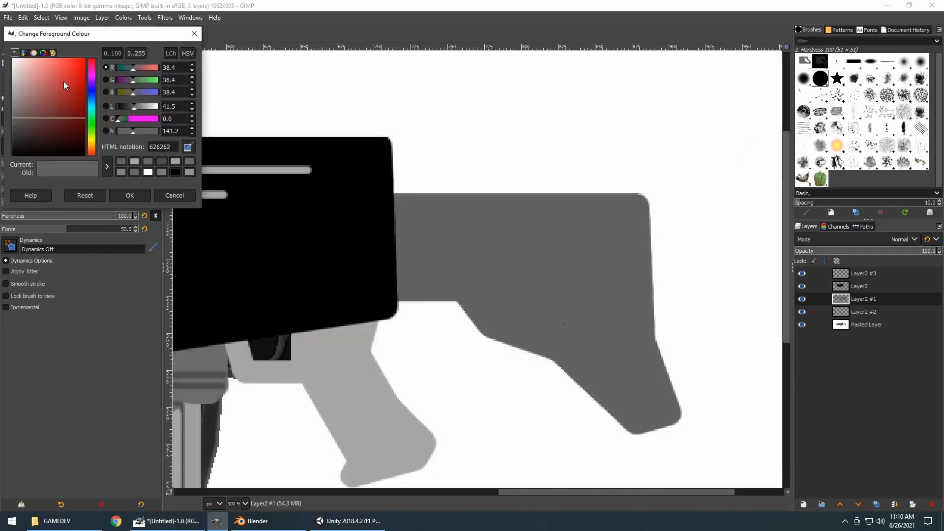
pyautogui.click(140, 196)
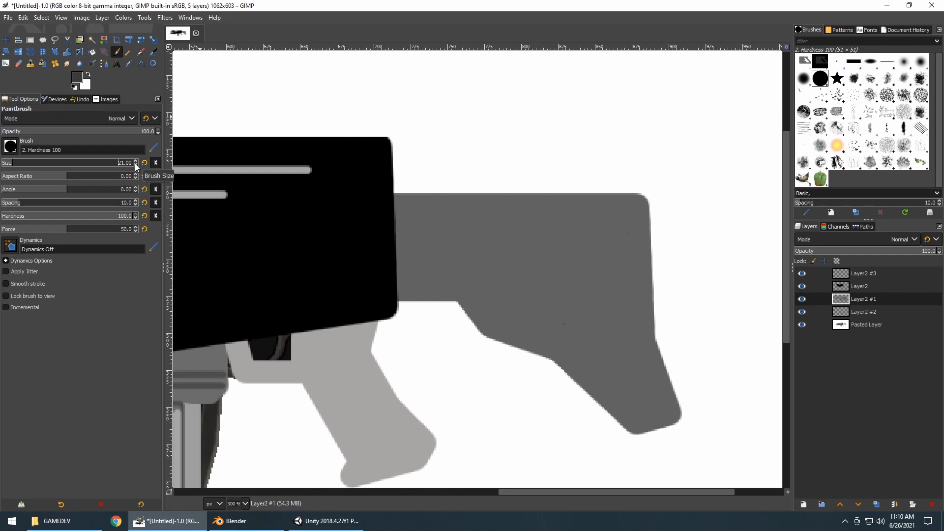
pyautogui.scroll(-8, 135, 165)
pyautogui.scroll(-1, 135, 164)
# Step: Paint a bent darker gray stripe down the stock's rear part, from its upper edge to its lower tip
pyautogui.click(608, 203)
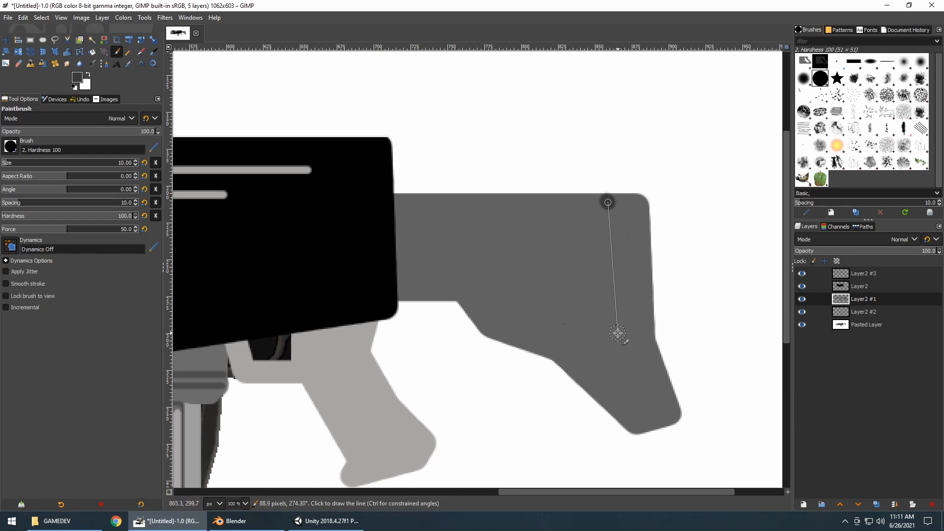
pyautogui.keyDown('shift'); pyautogui.click(617, 333); pyautogui.keyUp('shift')
pyautogui.keyDown('shift'); pyautogui.click(657, 419); pyautogui.keyUp('shift')
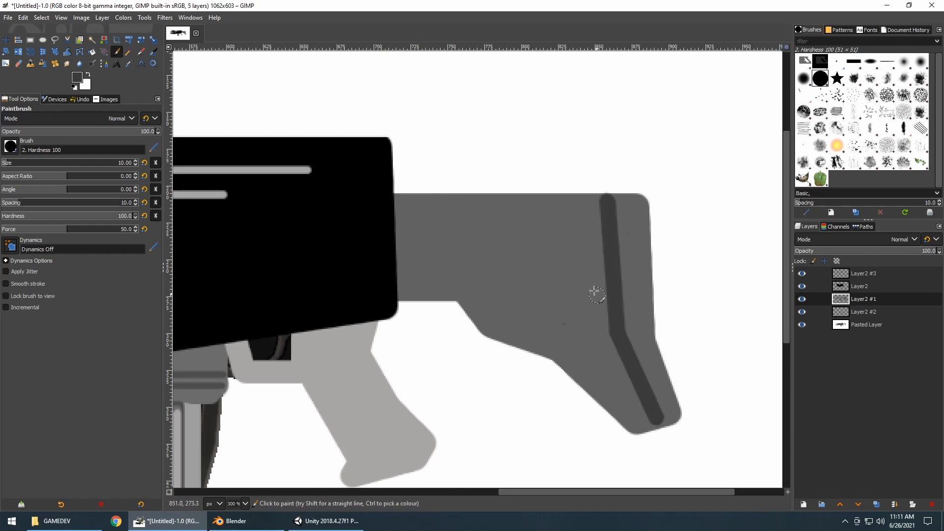
# Step: Paint two parallel horizontal darker gray stripes across the stock, from the body's rear edge to the bent stripe
pyautogui.click(398, 218)
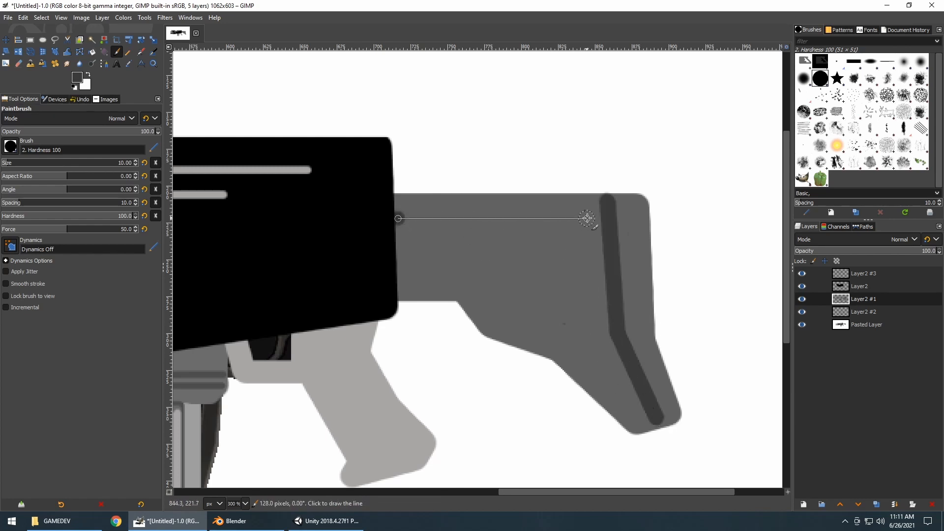
pyautogui.keyDown('shift'); pyautogui.click(604, 218); pyautogui.keyUp('shift')
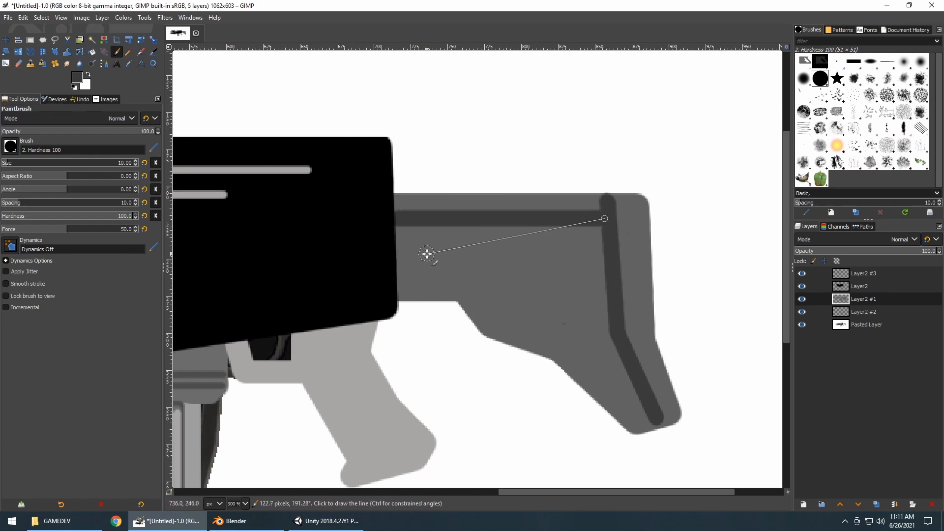
pyautogui.click(393, 258)
pyautogui.keyDown('shift'); pyautogui.click(604, 259); pyautogui.keyUp('shift')
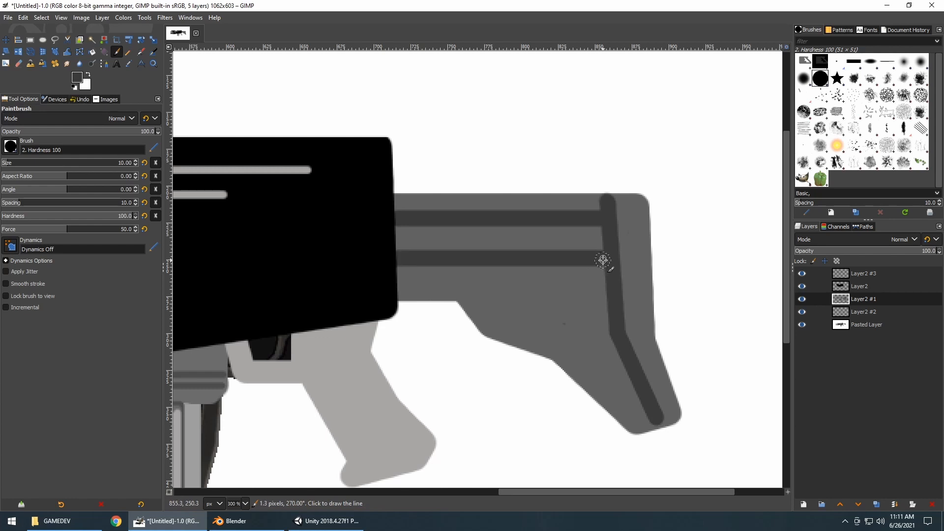
# Step: Paint a darker gray stripe along the stock's lower edge from the body to the rear tip, plus a short one on its upper rear corner
pyautogui.click(401, 294)
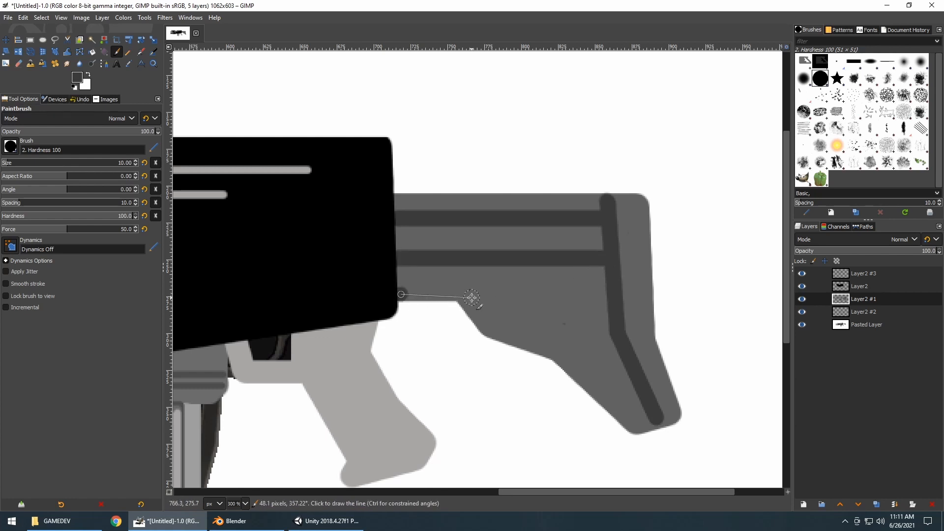
pyautogui.keyDown('shift'); pyautogui.click(460, 294); pyautogui.keyUp('shift')
pyautogui.keyDown('shift'); pyautogui.click(488, 330); pyautogui.keyUp('shift')
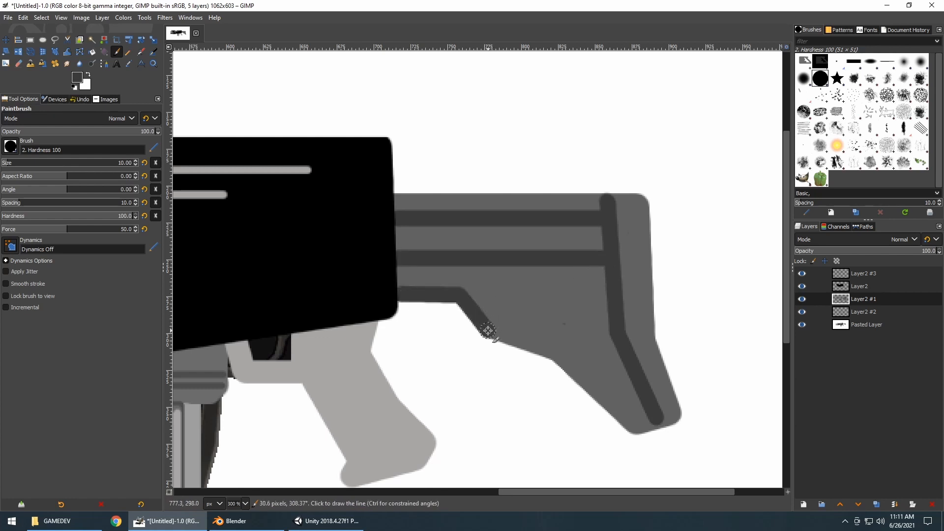
pyautogui.keyDown('shift'); pyautogui.click(556, 353); pyautogui.keyUp('shift')
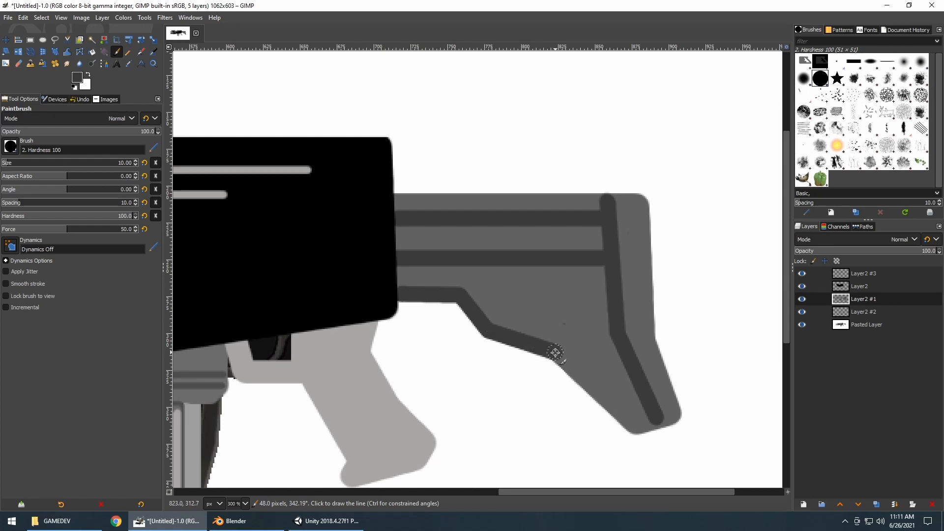
pyautogui.keyDown('shift'); pyautogui.click(632, 430); pyautogui.keyUp('shift')
pyautogui.keyDown('shift'); pyautogui.click(672, 416); pyautogui.keyUp('shift')
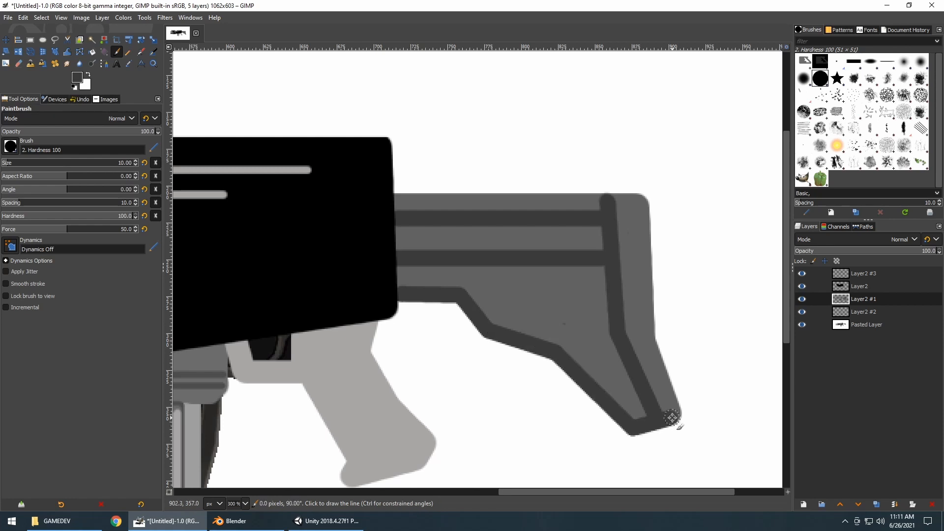
pyautogui.click(610, 200)
pyautogui.keyDown('shift'); pyautogui.click(635, 198); pyautogui.keyUp('shift')
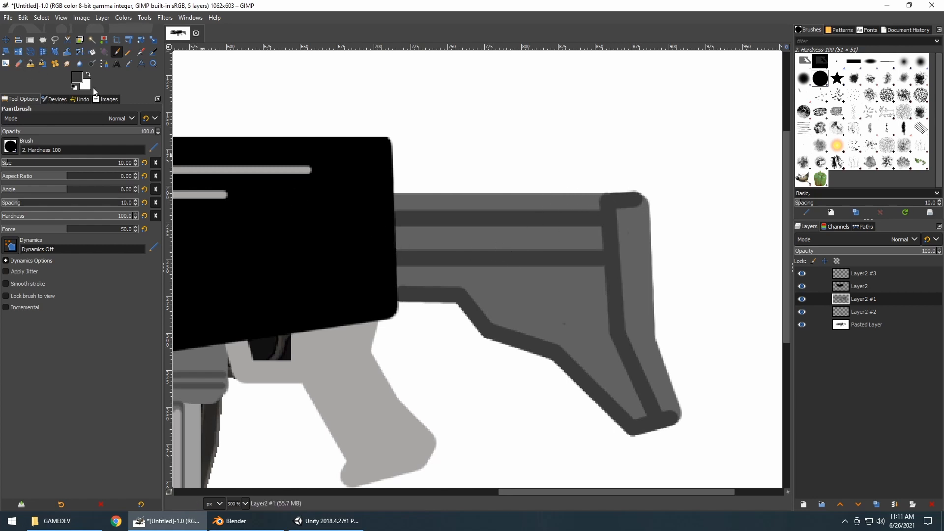
# Step: Reduce the brush size to 5 and change the foreground colour to a light gray
pyautogui.click(134, 166)
pyautogui.click(135, 166)
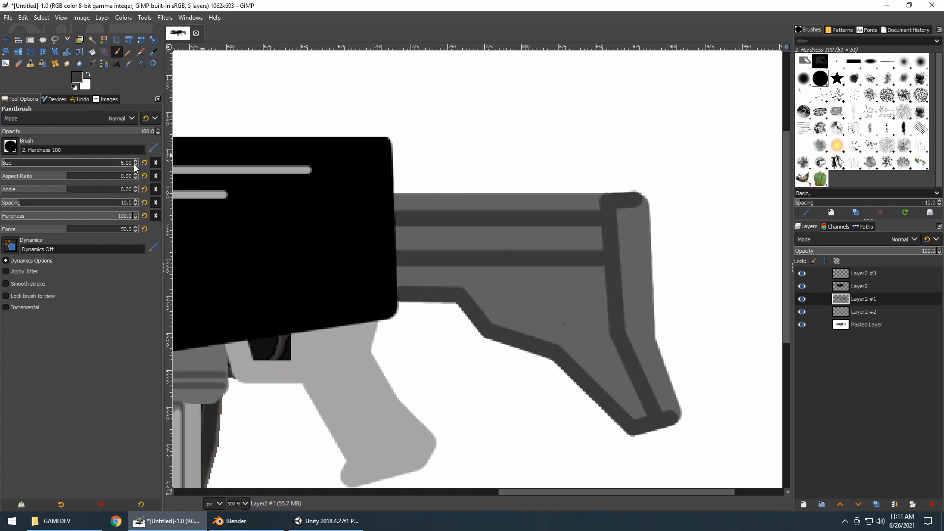
pyautogui.click(76, 78)
pyautogui.moveTo(54, 82); pyautogui.dragTo(12, 85)
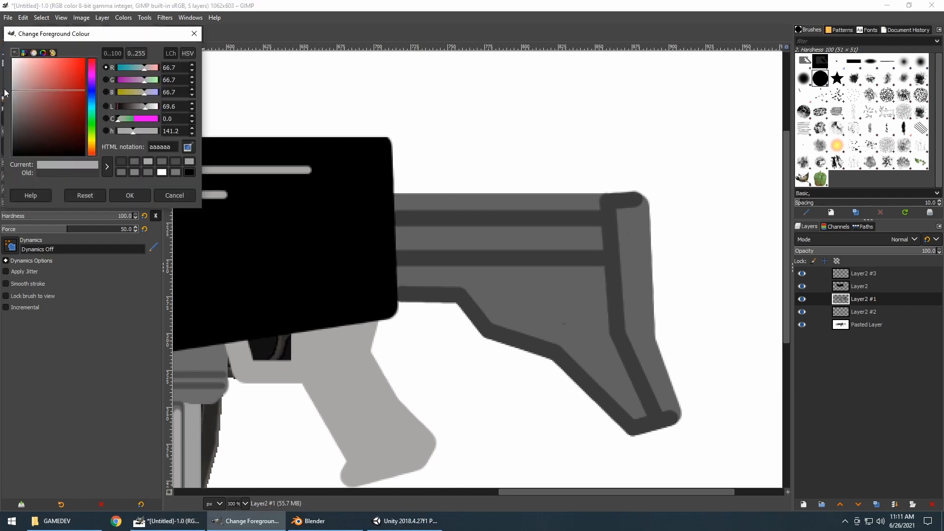
pyautogui.click(114, 191)
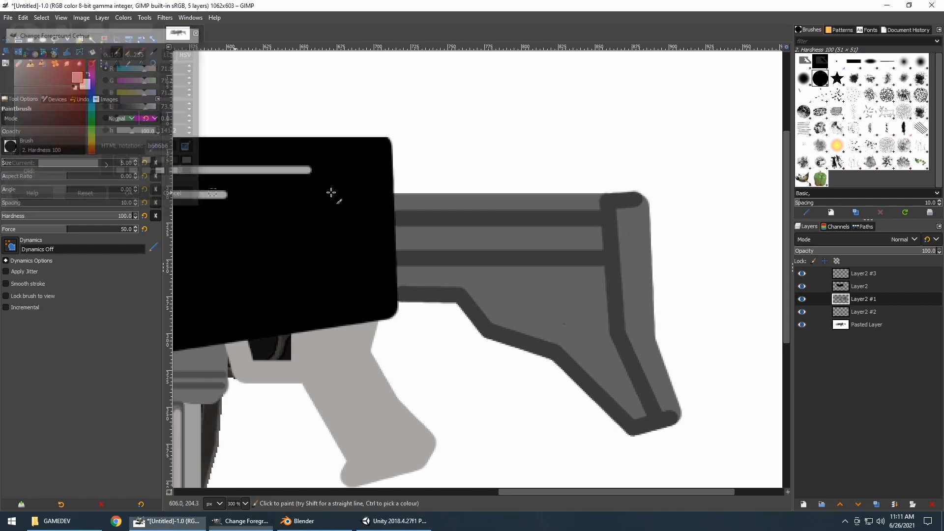
# Step: Paint thin light gray highlights above both horizontal stripes on the stock, continuing the upper one in a step along the rear corner's edge
pyautogui.click(395, 213)
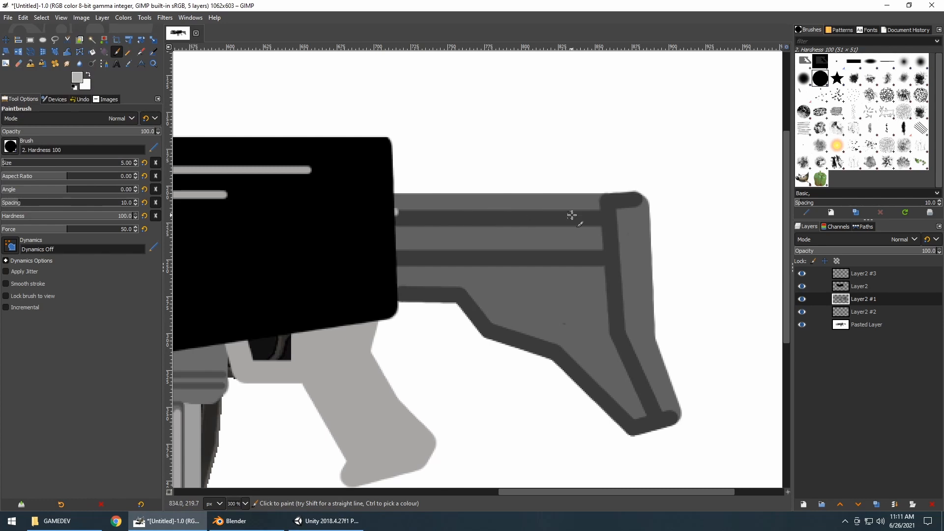
pyautogui.keyDown('shift'); pyautogui.click(601, 212); pyautogui.keyUp('shift')
pyautogui.keyDown('shift'); pyautogui.click(602, 196); pyautogui.keyUp('shift')
pyautogui.keyDown('shift'); pyautogui.click(637, 196); pyautogui.keyUp('shift')
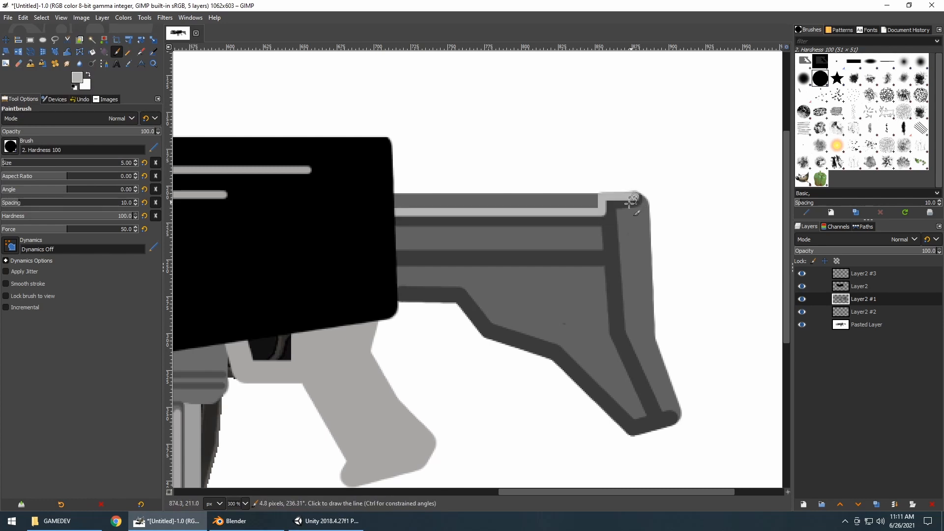
pyautogui.click(400, 250)
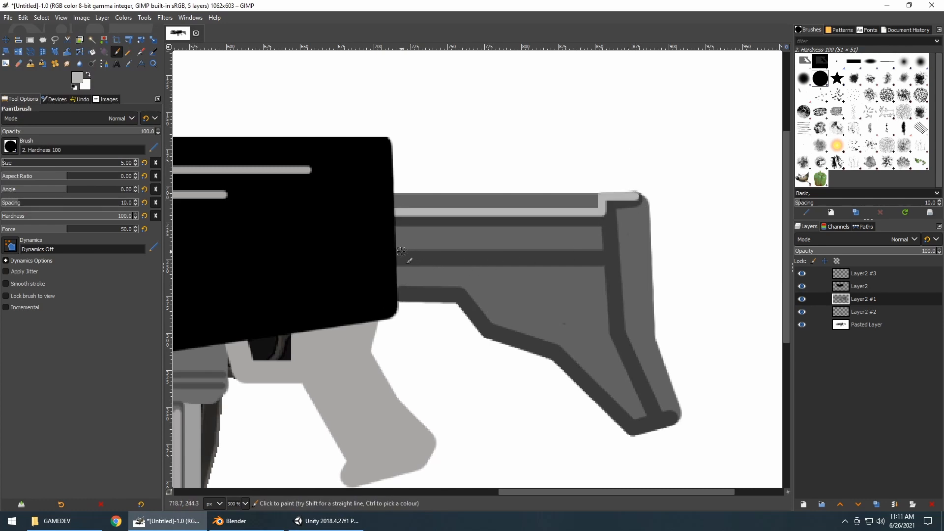
pyautogui.keyDown('shift'); pyautogui.click(601, 251); pyautogui.keyUp('shift')
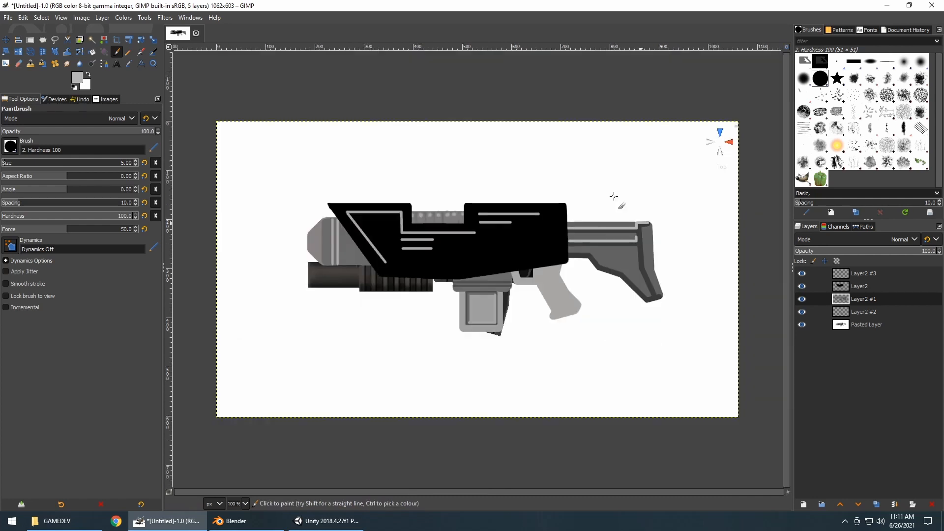
# Step: Review the whole weapon at 100% zoom, with the Pasted Layer screenshot hidden and shown again
pyautogui.press('1')
pyautogui.keyDown('ctrl'); pyautogui.scroll(1, 628, 276); pyautogui.keyUp('ctrl')
pyautogui.keyDown('ctrl'); pyautogui.scroll(-1, 628, 276); pyautogui.keyUp('ctrl')
pyautogui.click(802, 324)
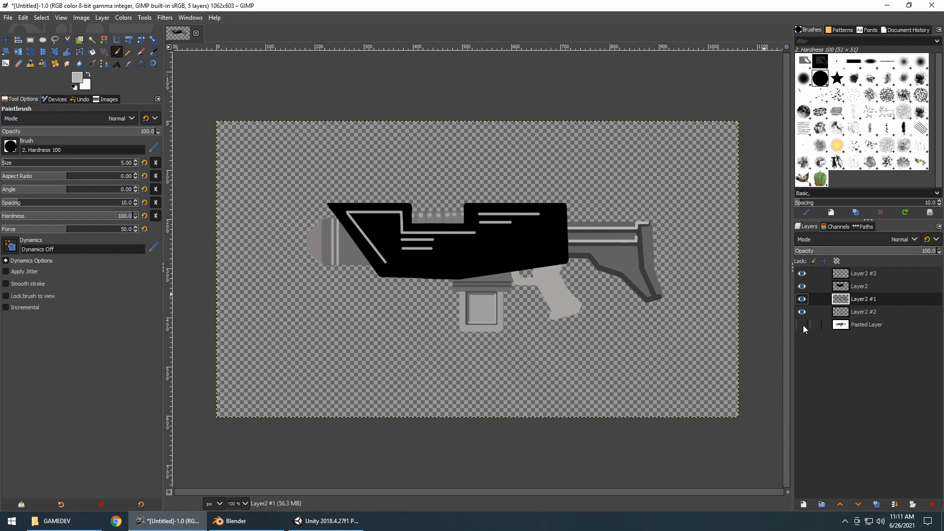
pyautogui.click(803, 324)
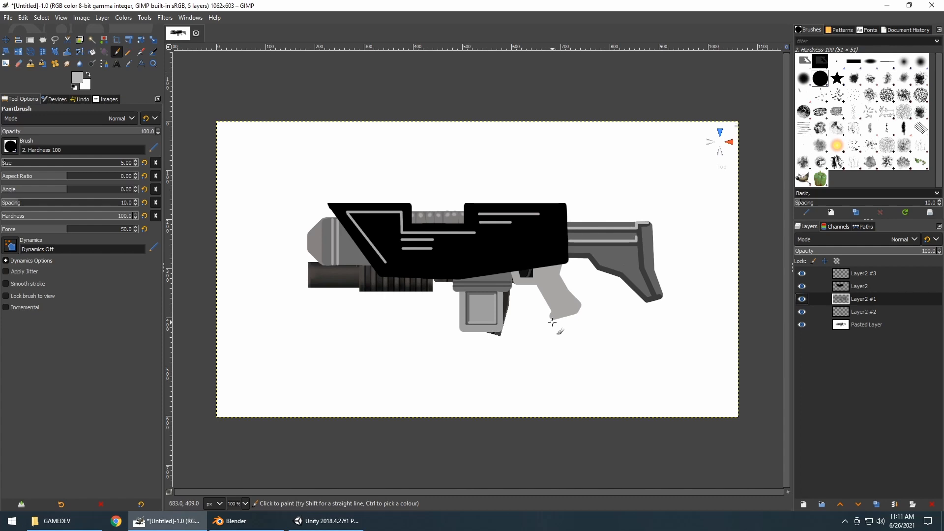
# Step: Switch to Unity and save the open scene as WeaponWork in the Scenes folder
pyautogui.click(327, 521)
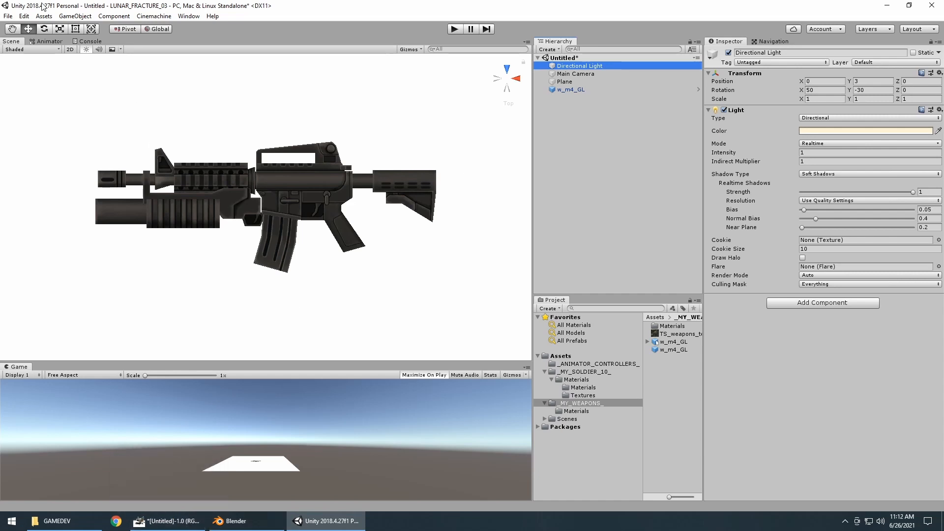
pyautogui.click(9, 17)
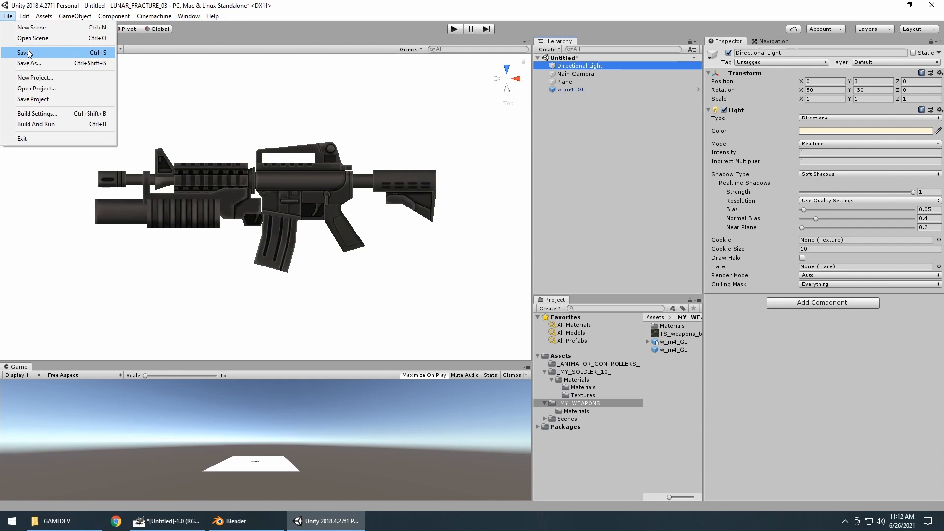
pyautogui.click(27, 52)
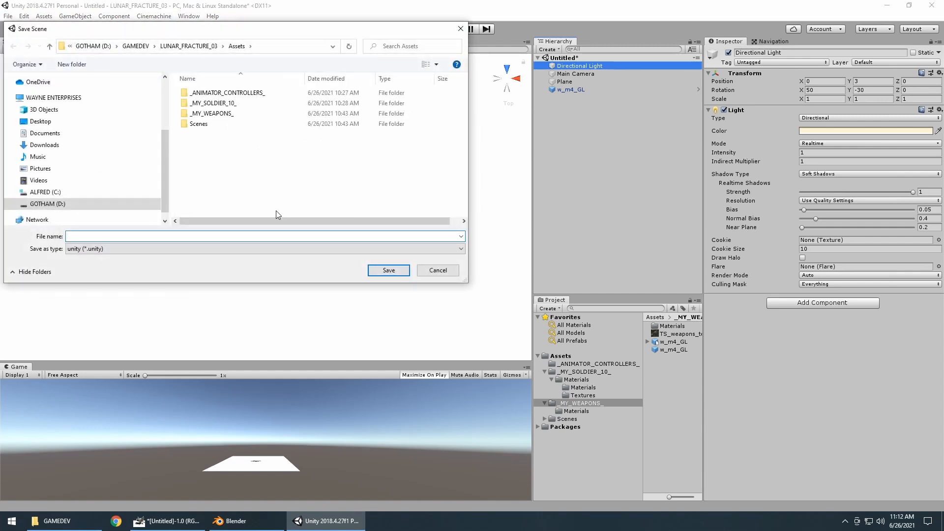
pyautogui.doubleClick(199, 123)
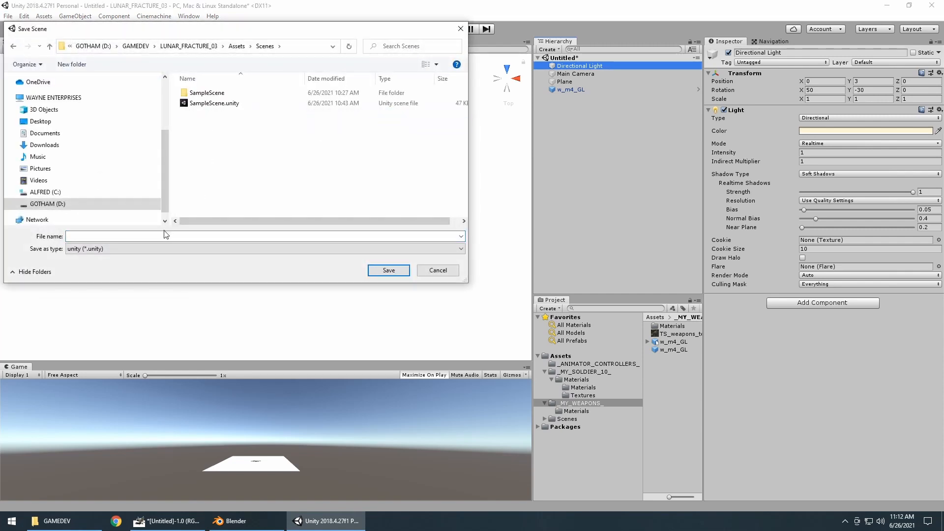
pyautogui.click(144, 239)
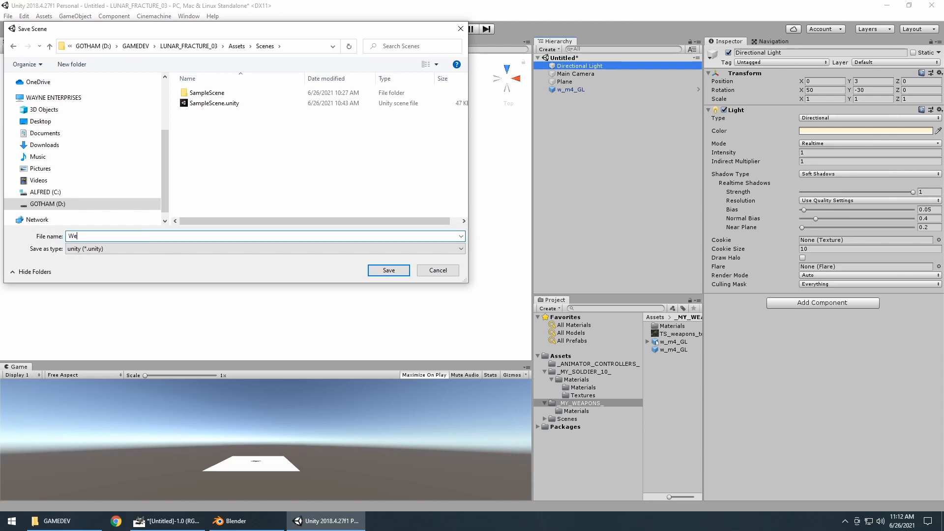
pyautogui.write('WeaponWork')
pyautogui.press('Return')
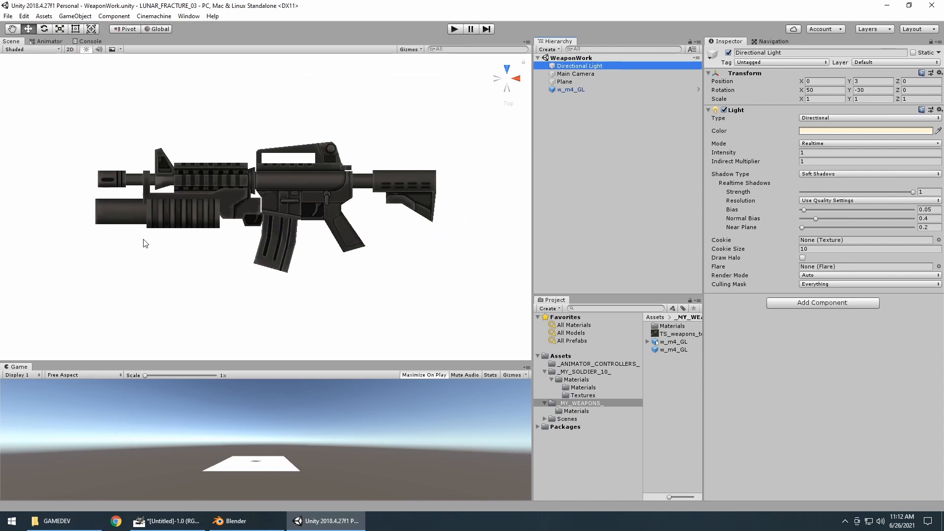
# Step: Open SampleScene and examine the __Player character in the scene view and in a short test run of the game
pyautogui.click(567, 419)
pyautogui.doubleClick(664, 334)
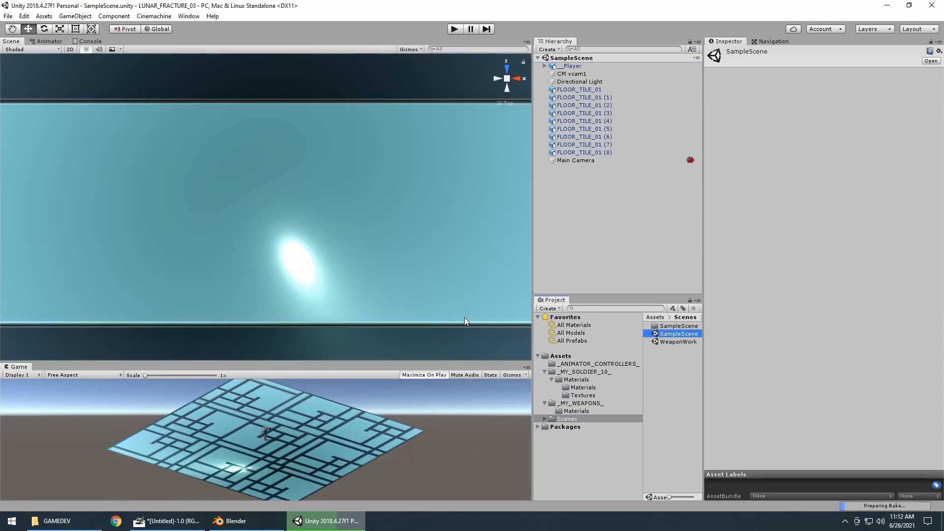
pyautogui.click(572, 66)
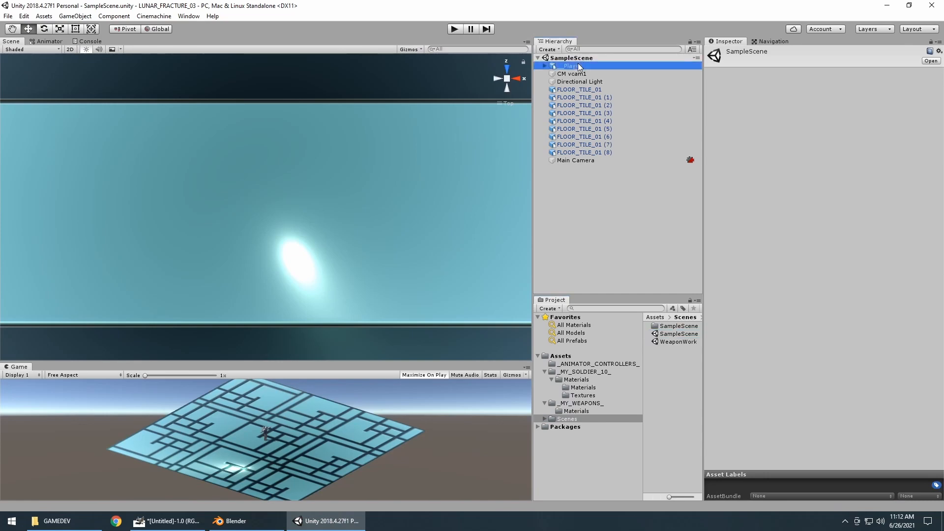
pyautogui.press('f')
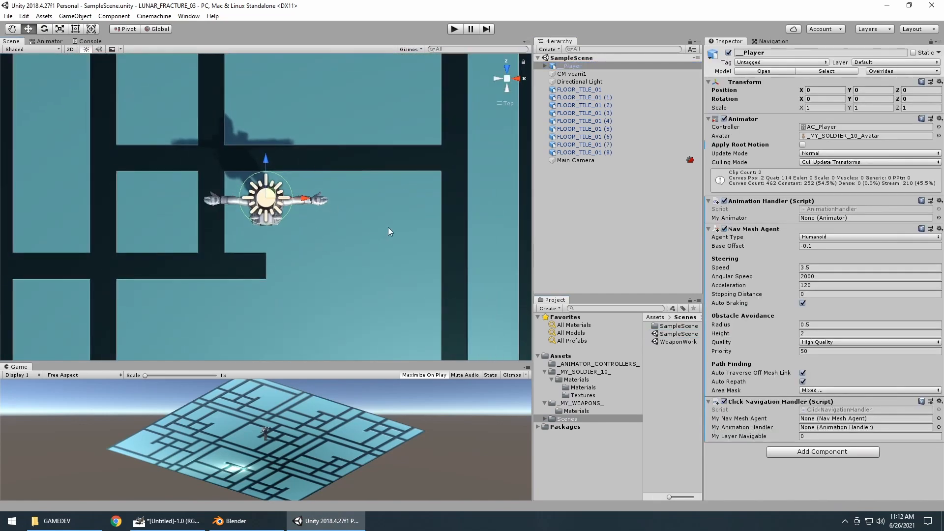
pyautogui.keyDown('alt'); pyautogui.moveTo(388, 227); pyautogui.dragTo(374, 23); pyautogui.keyUp('alt')
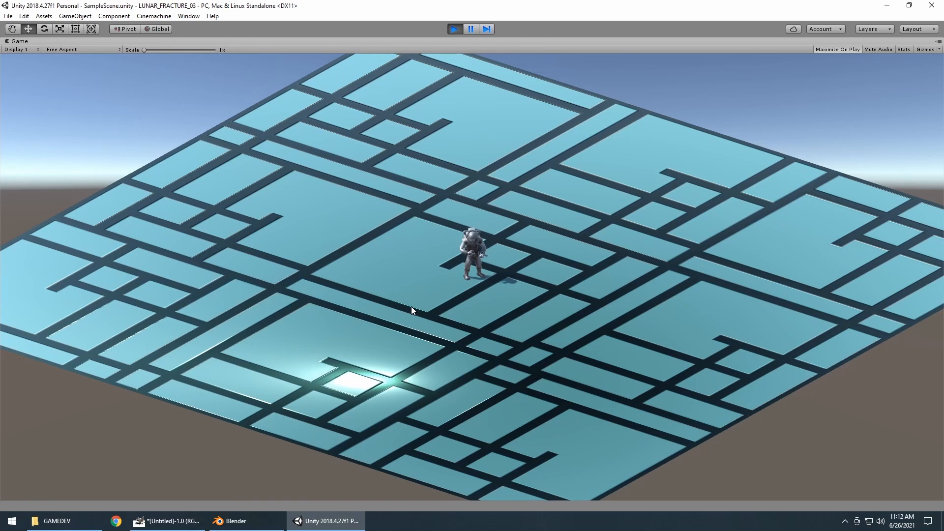
pyautogui.click(455, 29)
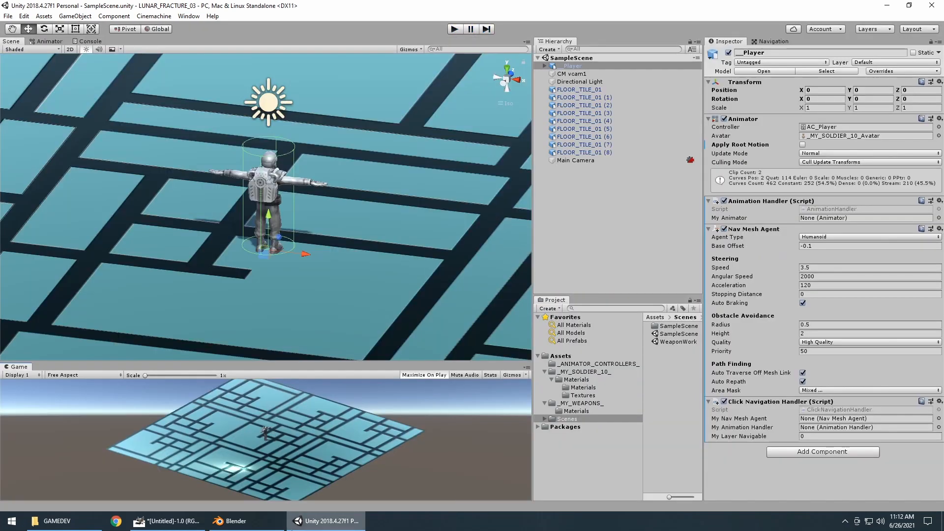
# Step: Switch to GIMP and add a new 1062 x 603 px layer filled with white directly above Pasted Layer
pyautogui.click(167, 521)
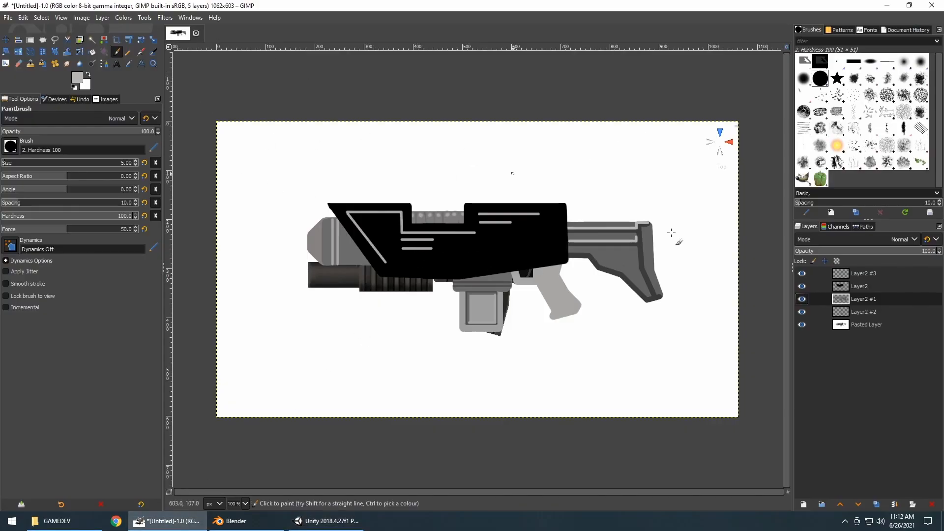
pyautogui.click(860, 323)
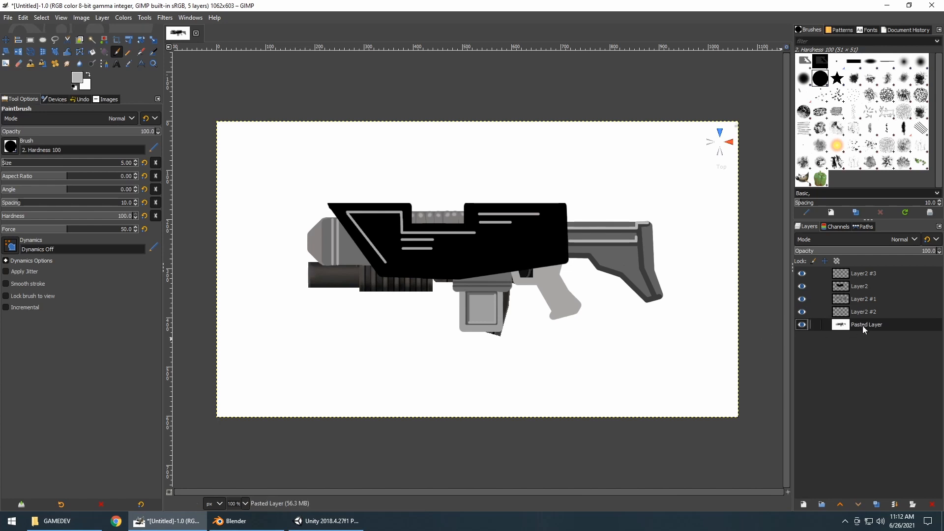
pyautogui.click(102, 18)
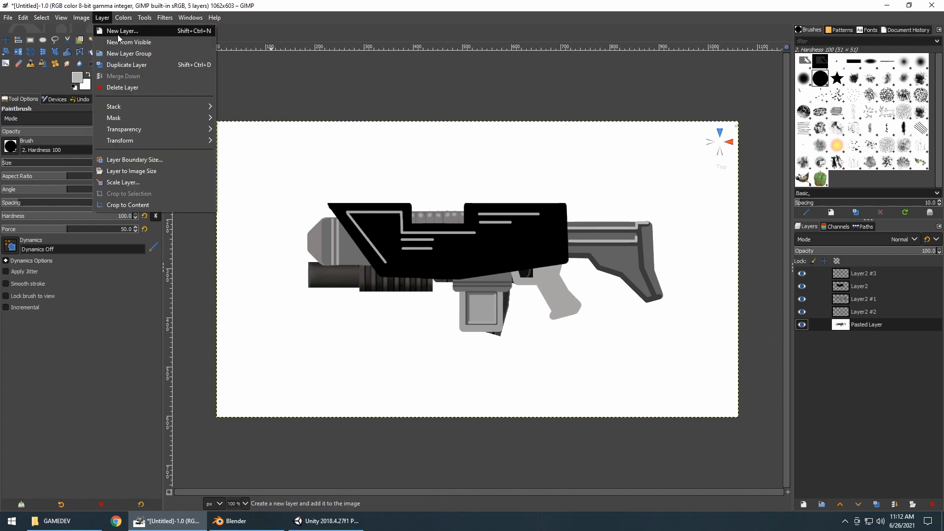
pyautogui.click(118, 29)
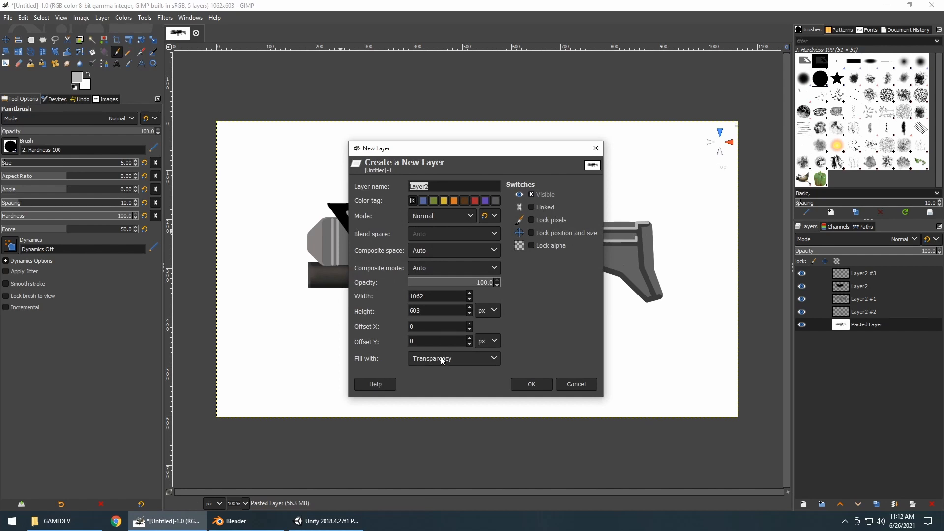
pyautogui.click(441, 358)
pyautogui.click(424, 397)
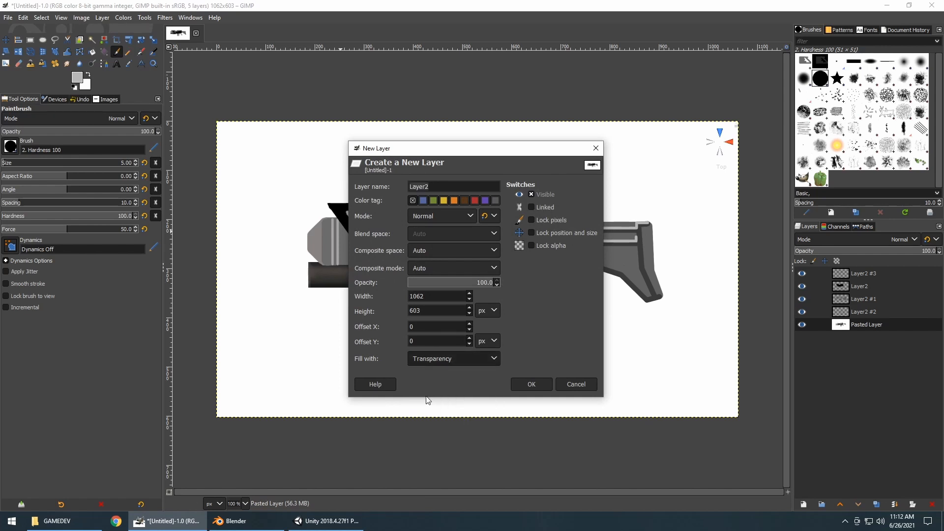
pyautogui.click(531, 384)
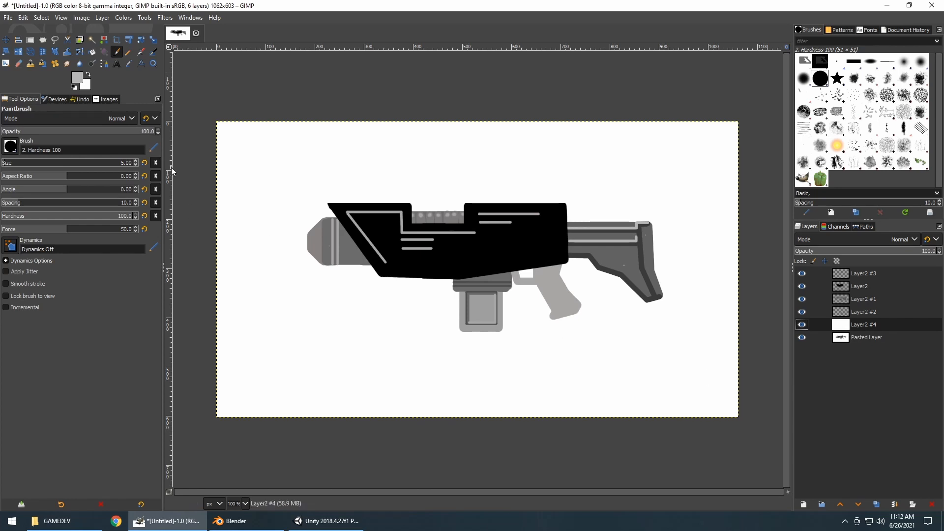
# Step: Save the image as Untitled.xcf in the GAMEDEV\LUNAR_FRACTURE_03\Assets\_MY_WEAPONS_ folder on the D: drive
pyautogui.click(9, 19)
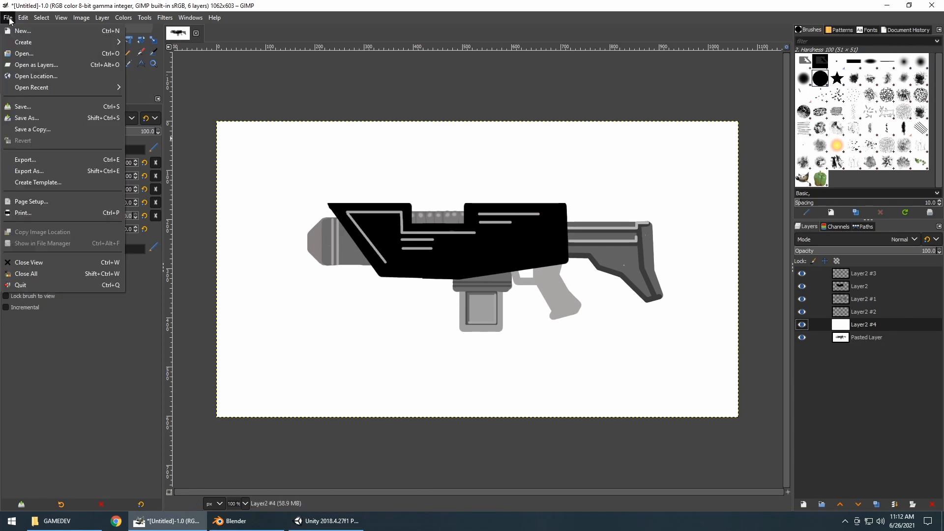
pyautogui.click(44, 123)
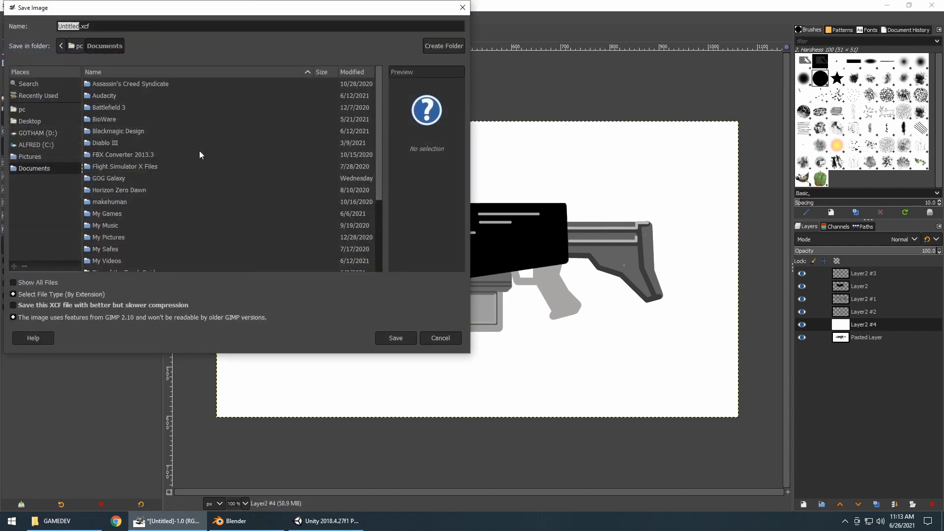
pyautogui.click(42, 133)
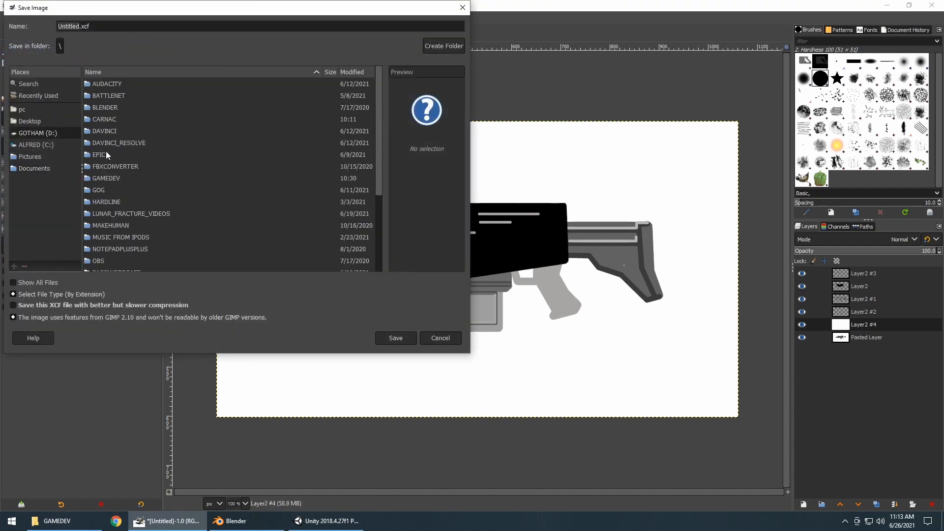
pyautogui.doubleClick(99, 177)
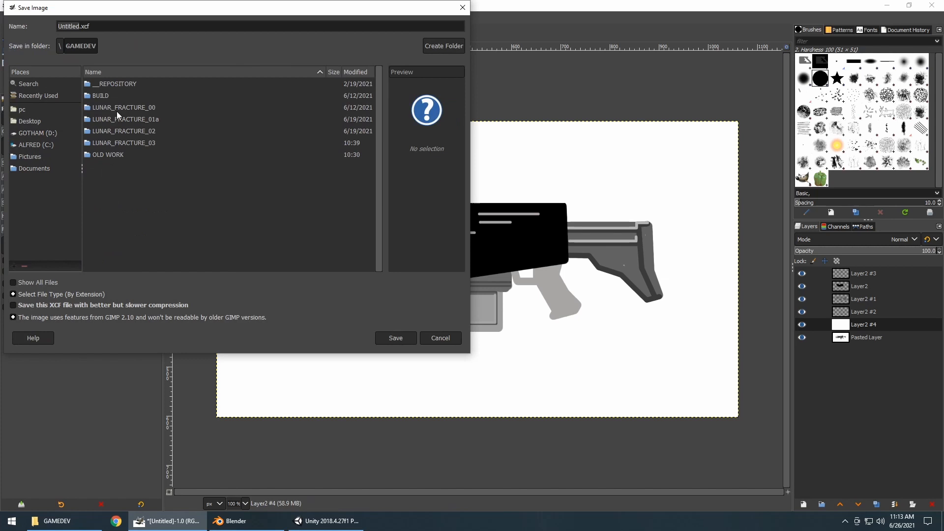
pyautogui.doubleClick(122, 141)
pyautogui.doubleClick(98, 83)
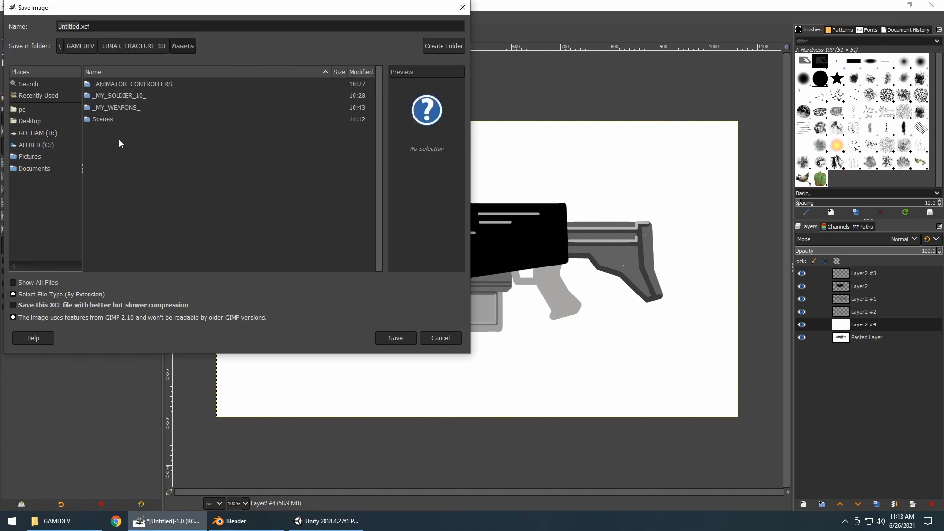
pyautogui.doubleClick(110, 107)
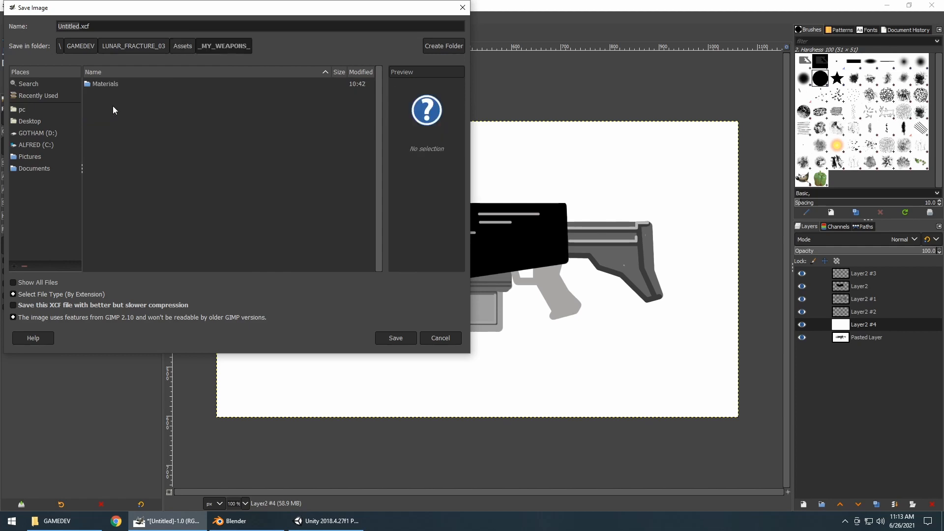
pyautogui.click(396, 338)
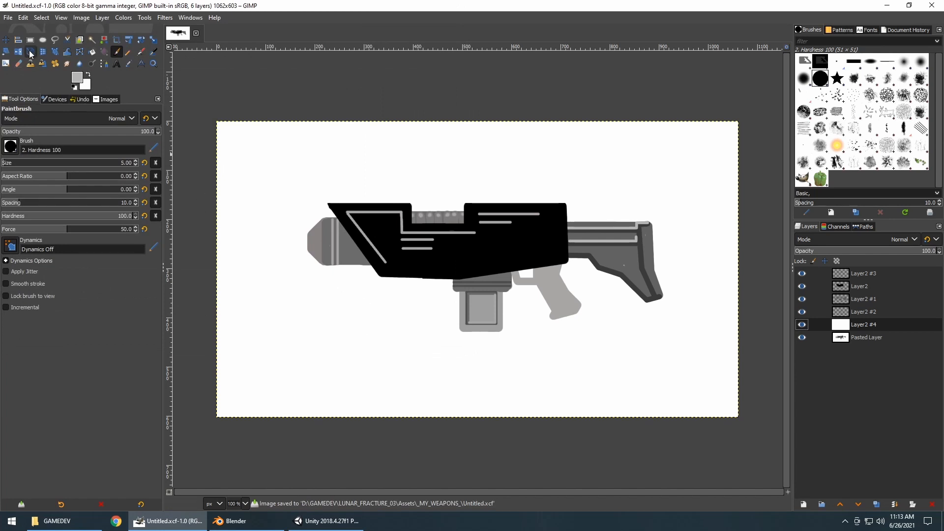
# Step: Export the image as NeutronBlaster.png to the _MY_WEAPONS_ folder with the default PNG options
pyautogui.click(9, 19)
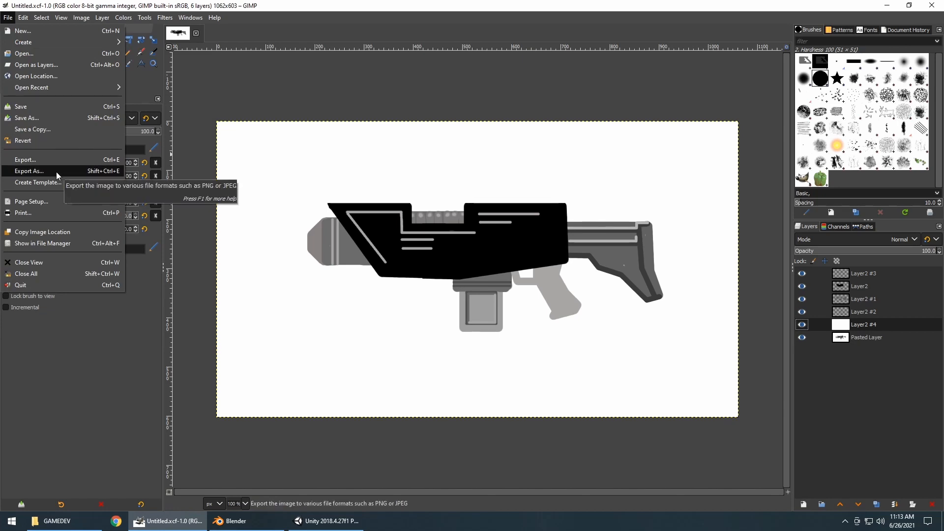
pyautogui.click(56, 172)
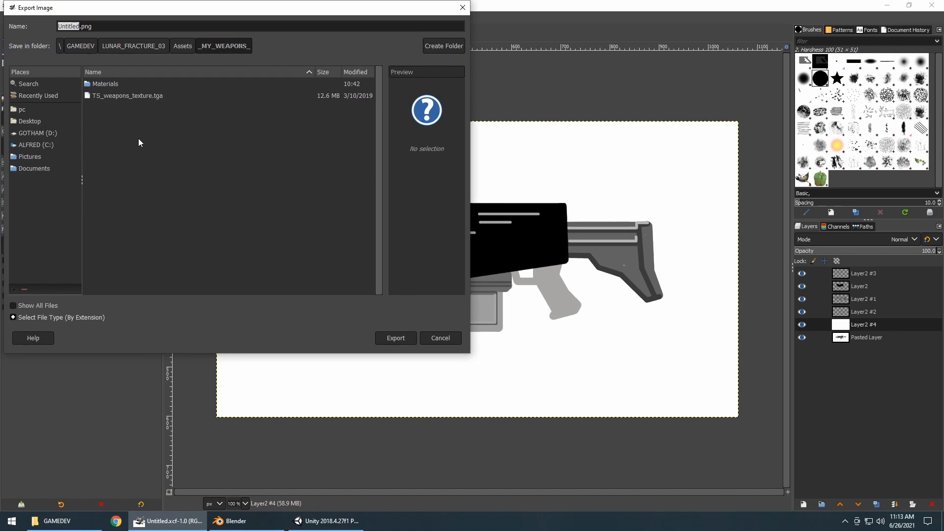
pyautogui.write('NeutronBlaster')
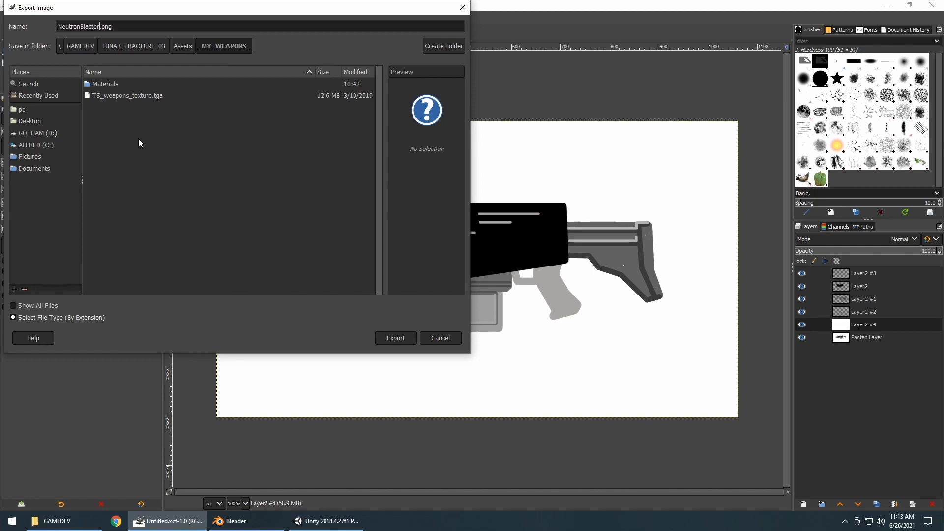
pyautogui.click(397, 338)
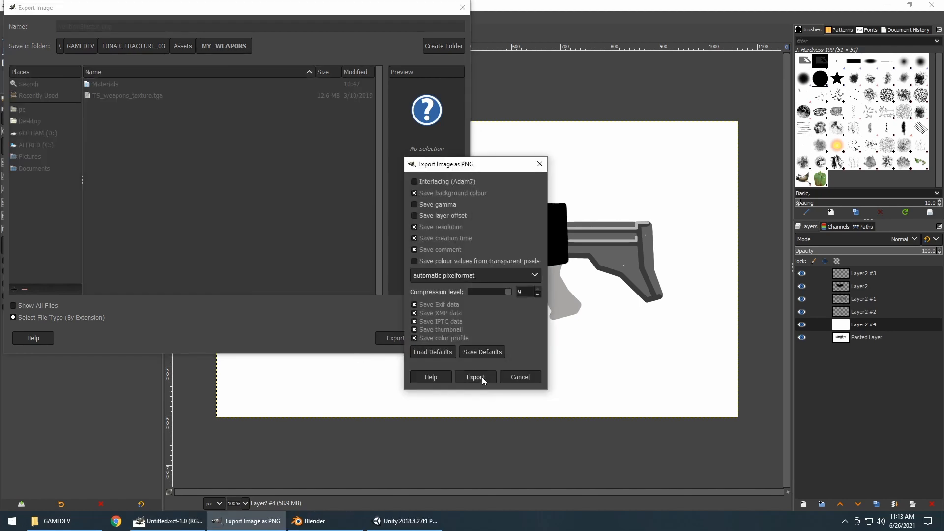
pyautogui.click(475, 377)
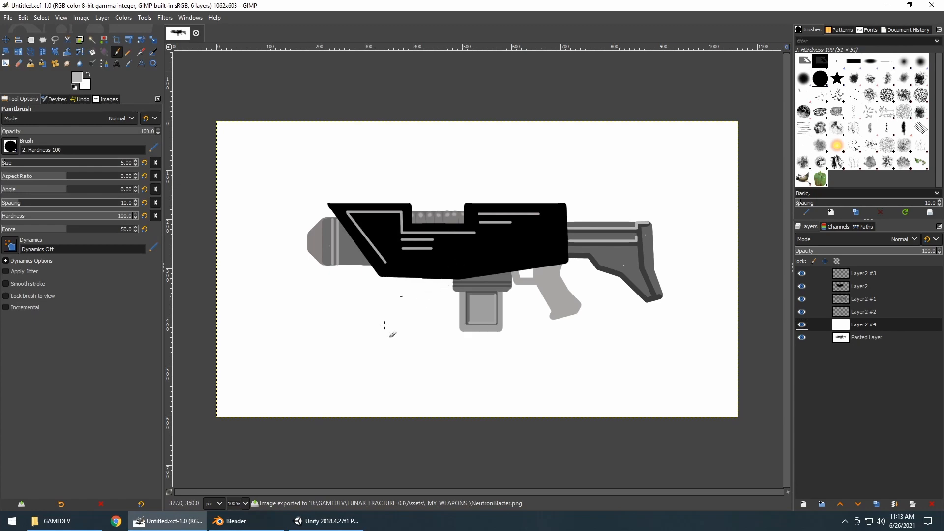
pyautogui.click(244, 525)
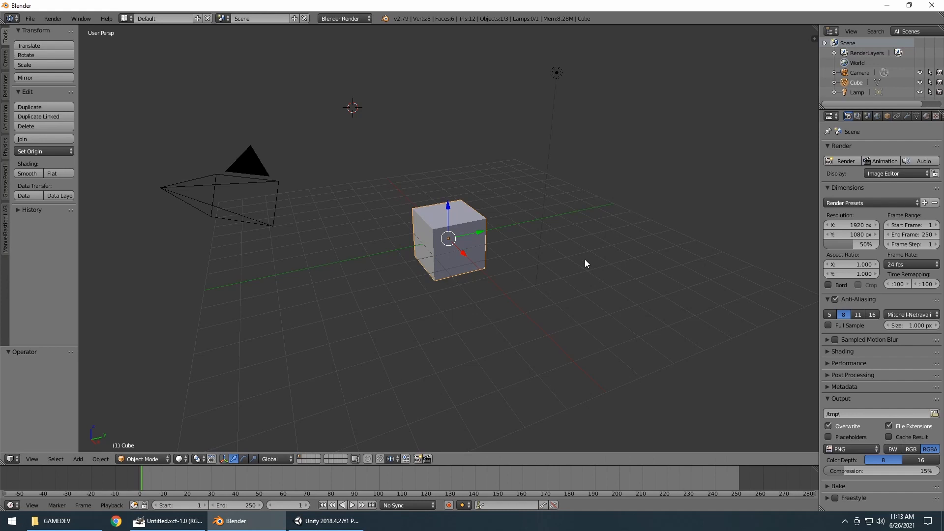
pyautogui.click(845, 523)
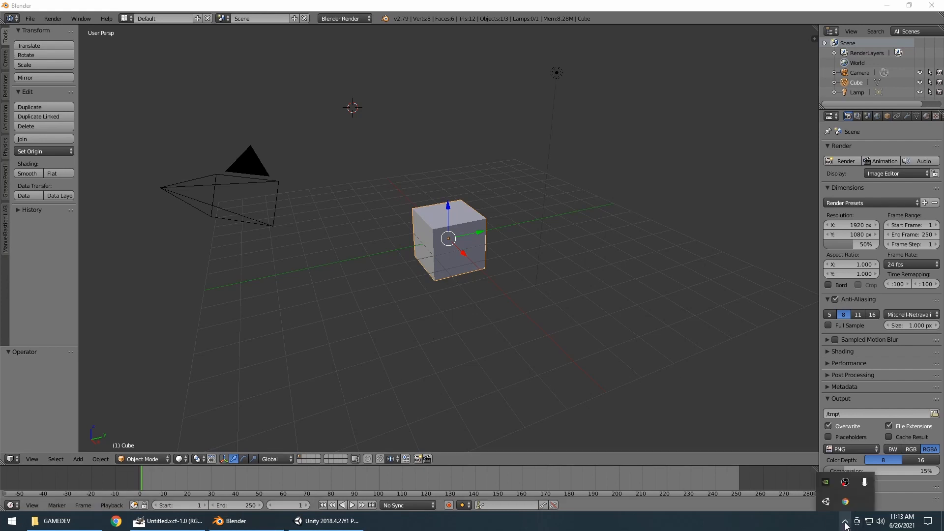
pyautogui.click(12, 524)
pyautogui.write('car')
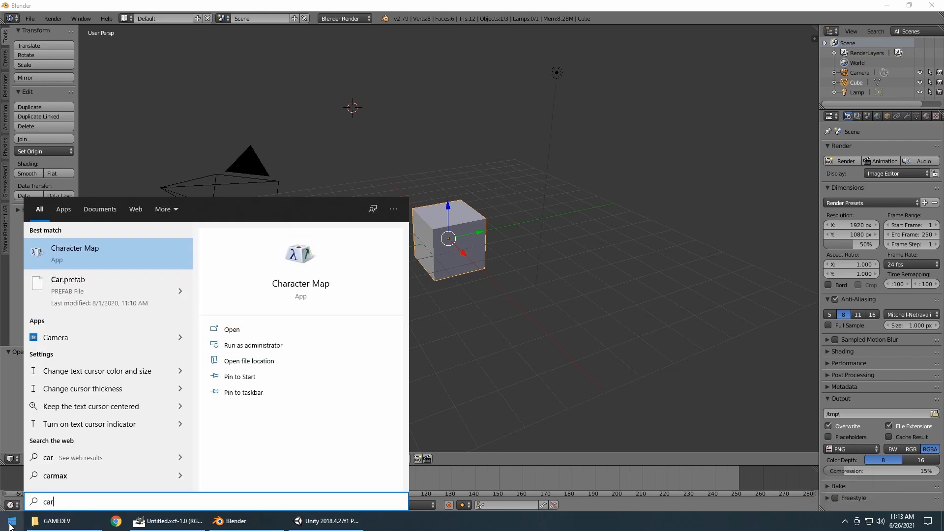
pyautogui.write('na')
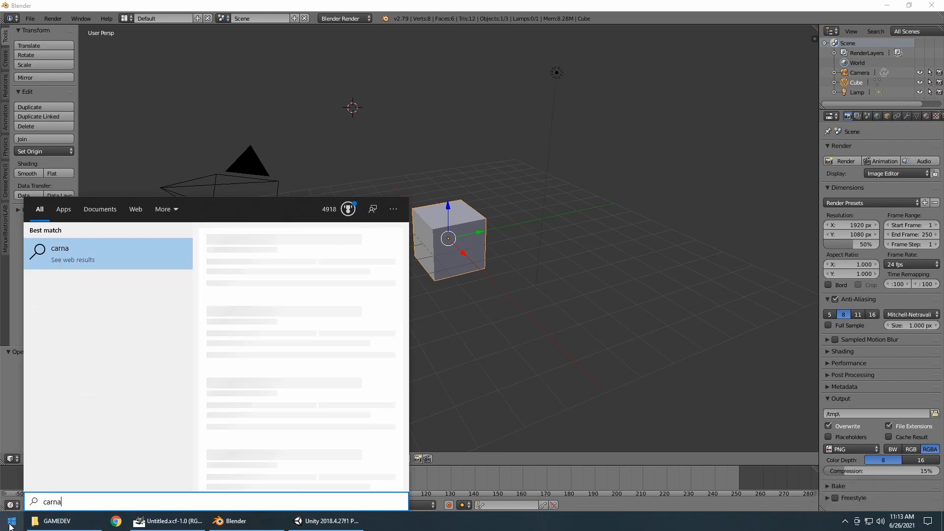
pyautogui.write('c')
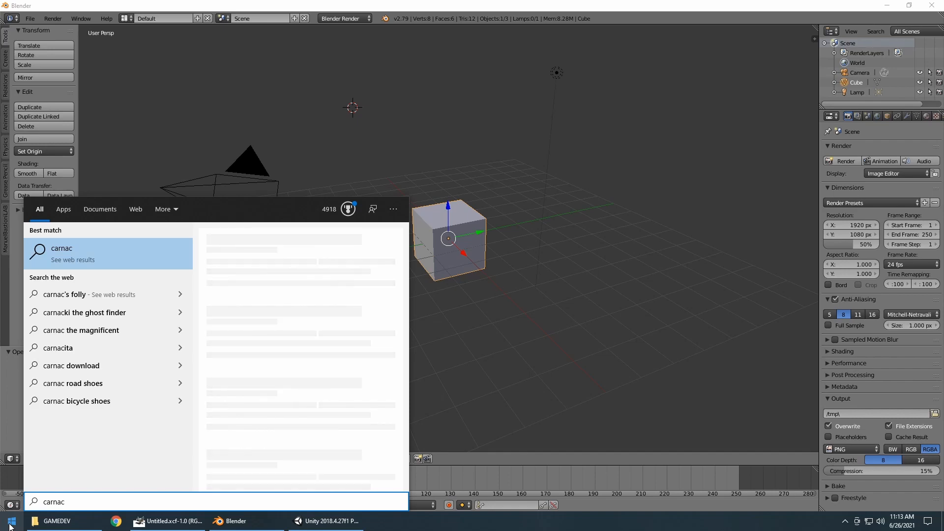
pyautogui.press('BackSpace')
pyautogui.press('BackSpace')
pyautogui.press('BackSpace')
pyautogui.press('BackSpace')
pyautogui.press('BackSpace')
pyautogui.press('BackSpace')
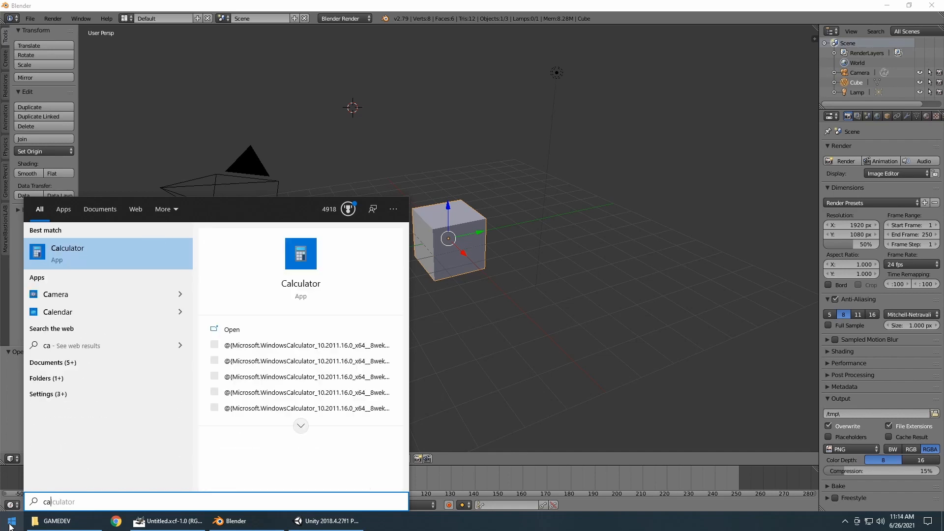
# Step: Launch Carnac.exe from the CARNAC\Release folder on the D: drive
pyautogui.click(61, 521)
pyautogui.click(44, 310)
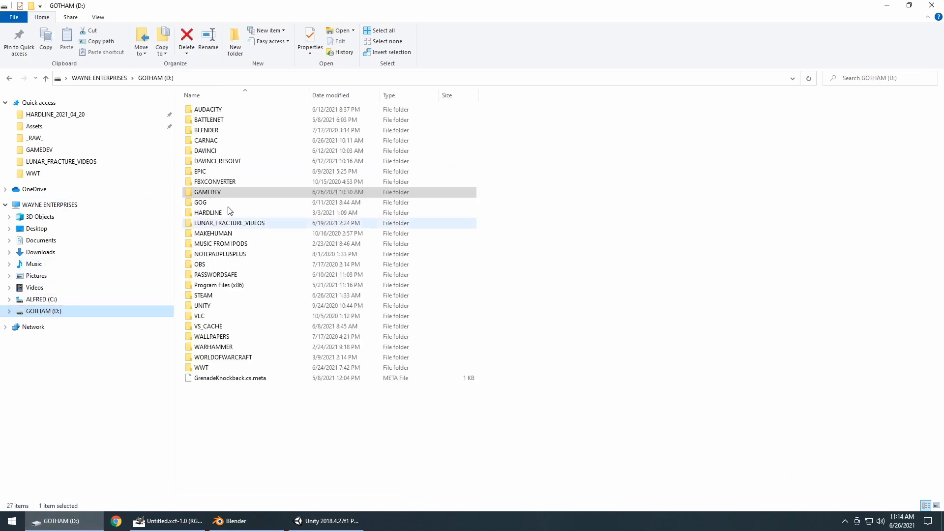
pyautogui.doubleClick(208, 142)
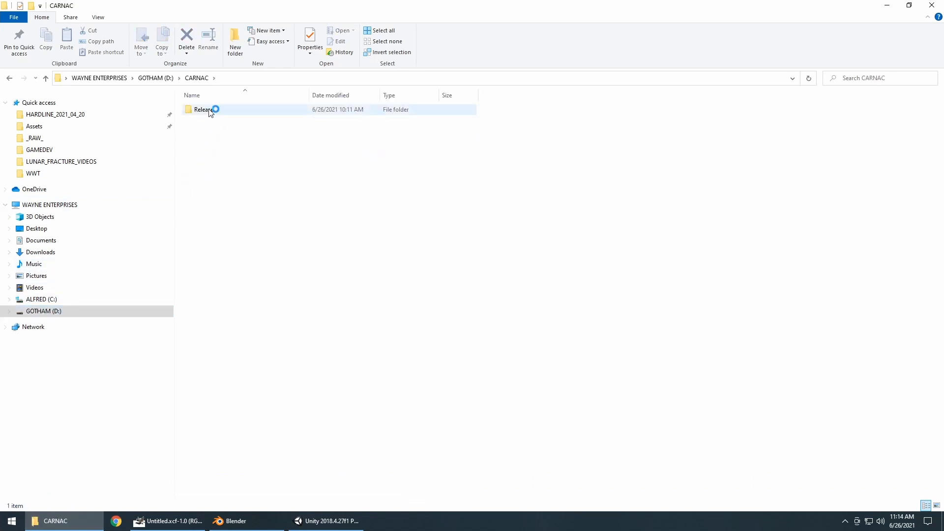
pyautogui.doubleClick(212, 109)
pyautogui.click(214, 121)
pyautogui.doubleClick(212, 120)
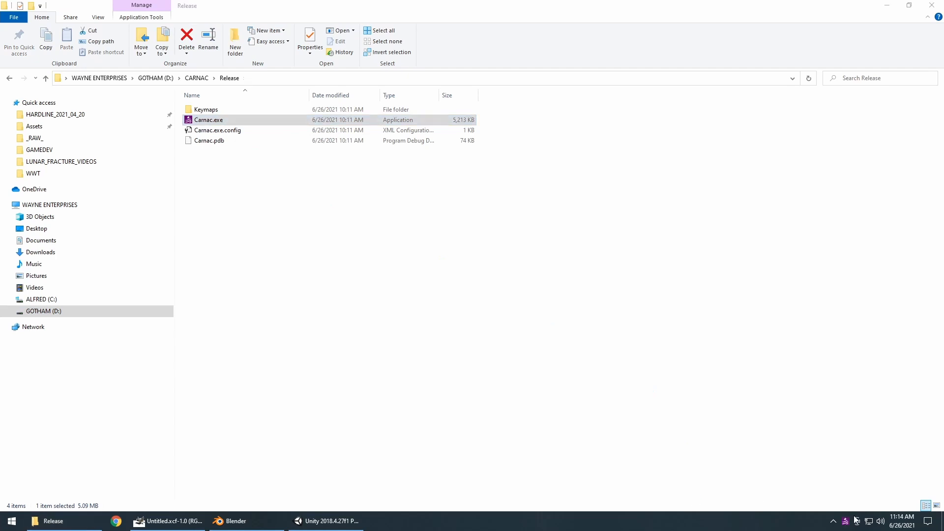
# Step: Switch to Blender and place the 3D cursor at several spots around the cube, ending between the camera and the cube
pyautogui.click(232, 521)
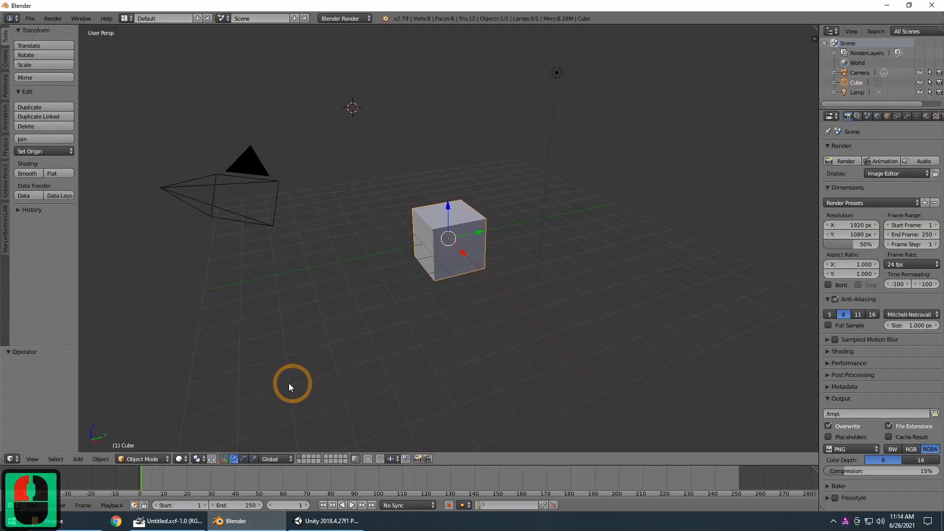
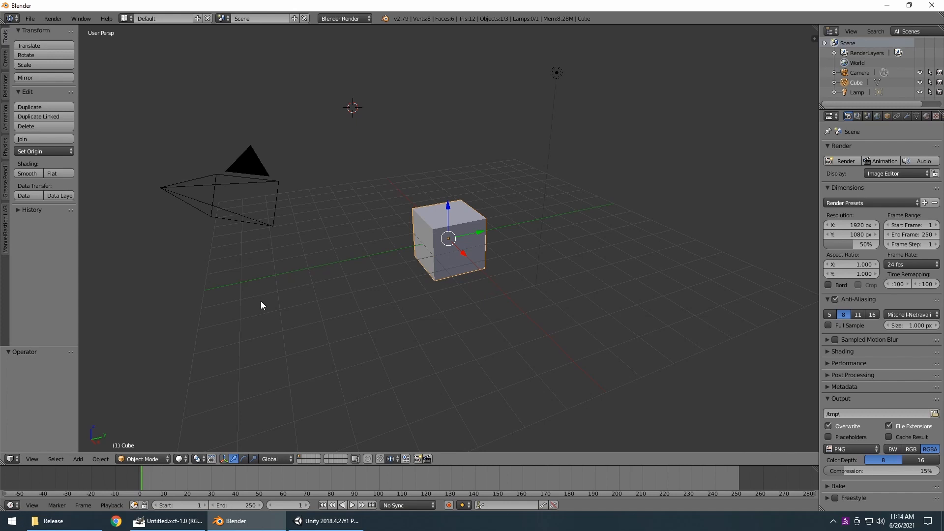
pyautogui.click(391, 257)
pyautogui.click(651, 257)
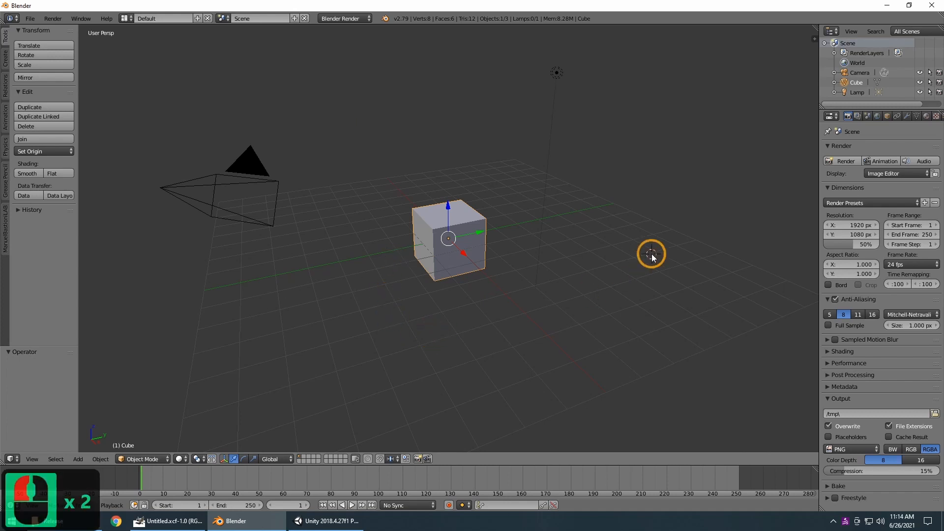
pyautogui.click(555, 201)
pyautogui.click(459, 135)
pyautogui.click(314, 204)
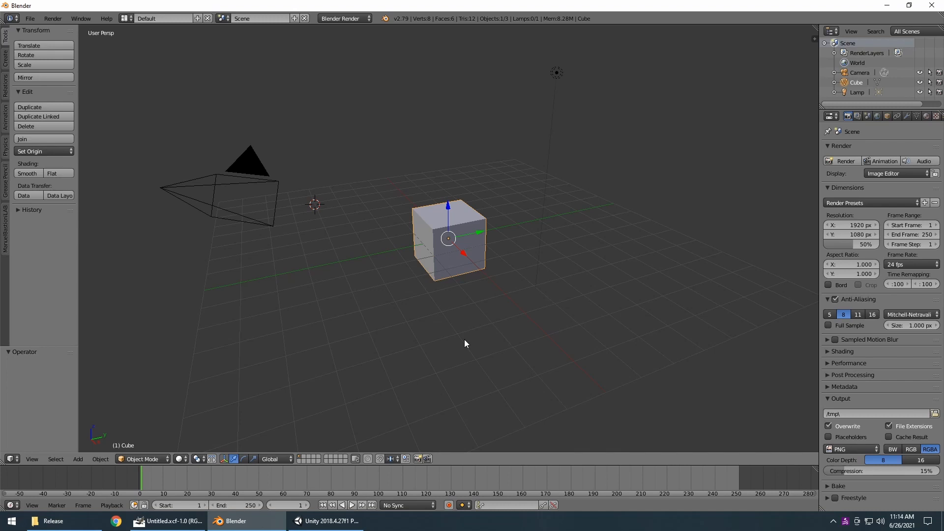
# Step: Try selecting all objects and only the cube, and delete the lamp and the camera from the scene
pyautogui.press('a')
pyautogui.press('a')
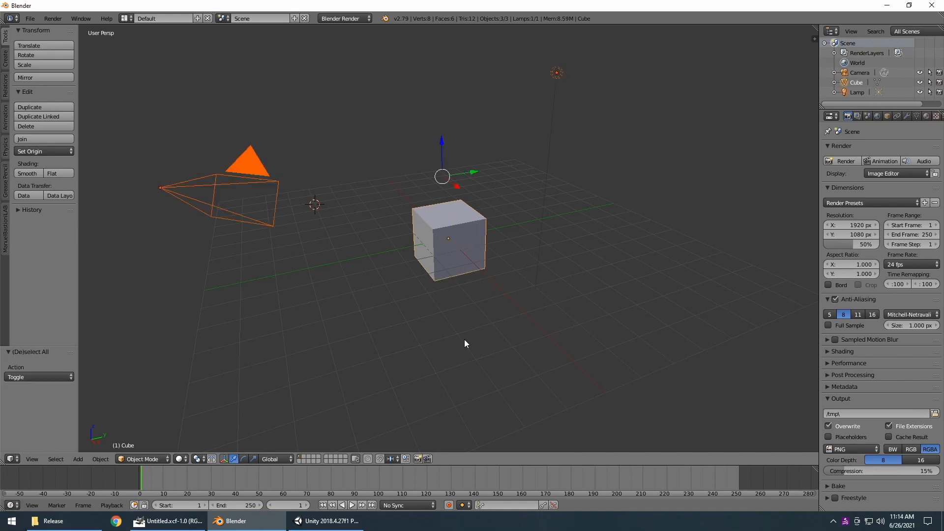
pyautogui.rightClick(492, 273)
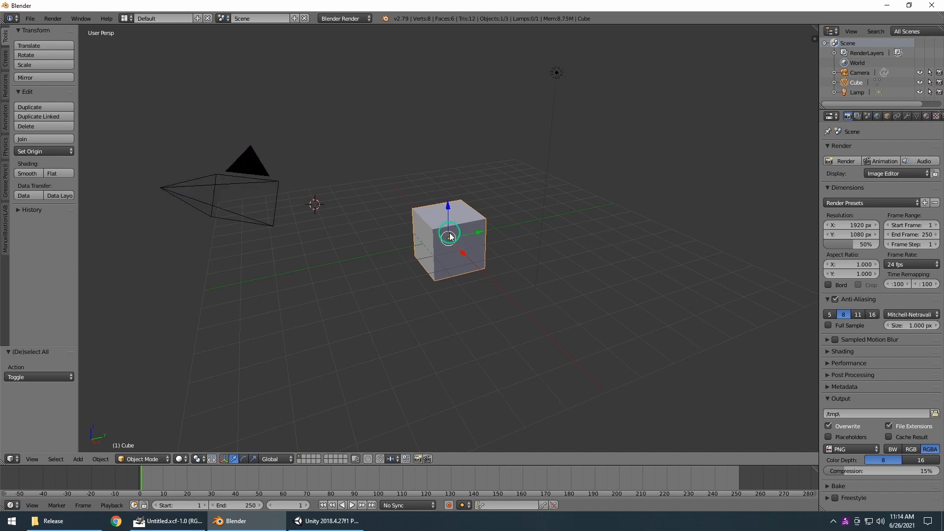
pyautogui.rightClick(556, 72)
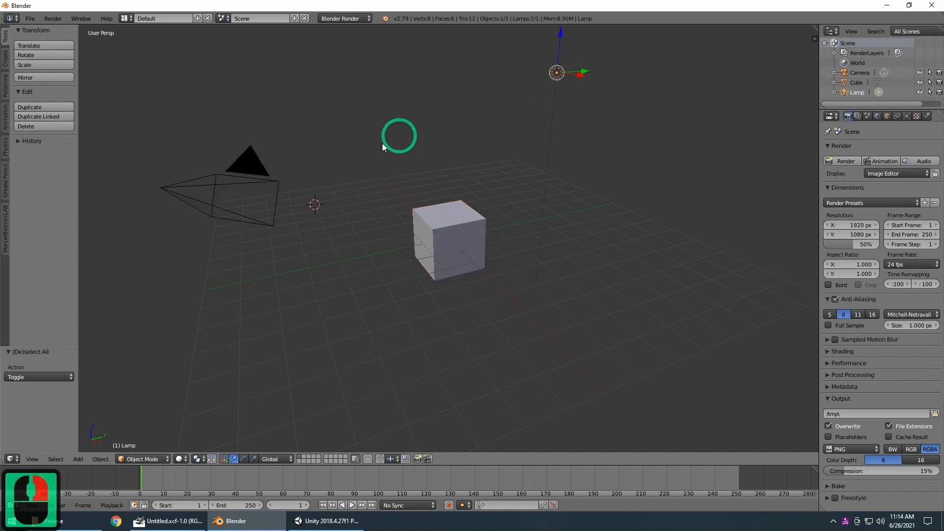
pyautogui.rightClick(240, 164)
pyautogui.keyDown('shift'); pyautogui.rightClick(248, 164); pyautogui.keyUp('shift')
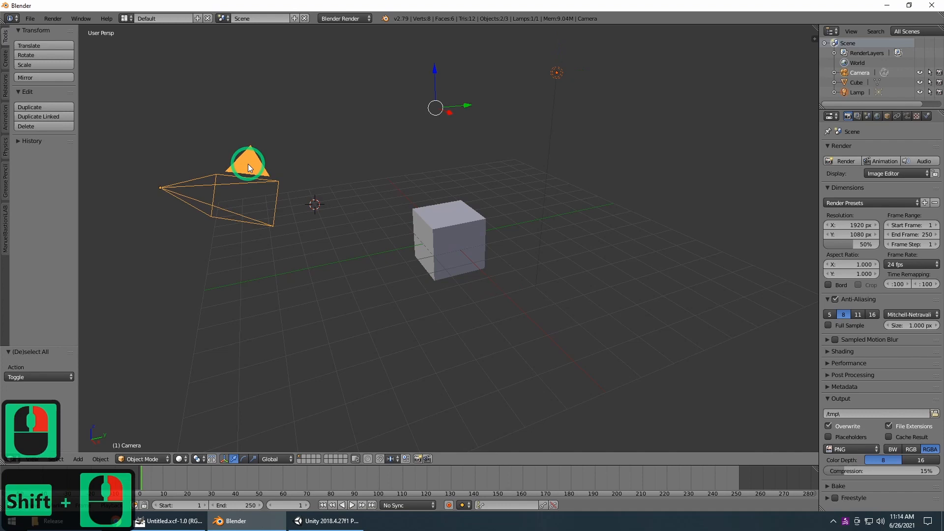
pyautogui.press('Delete')
pyautogui.click(318, 278)
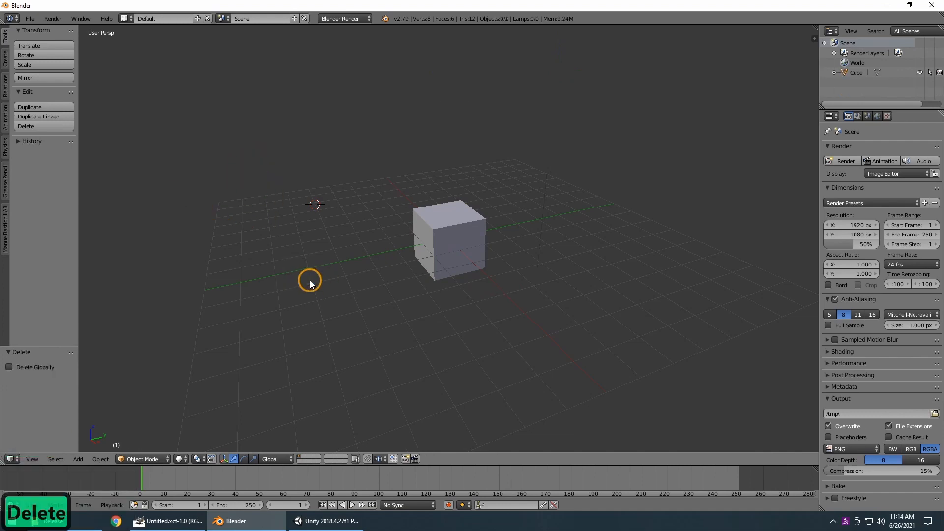
# Step: Select the cube, enter Edit Mode and set the mesh selection mode to edges
pyautogui.scroll(4, 639, 305)
pyautogui.moveTo(634, 319); pyautogui.dragTo(583, 317, button='middle')
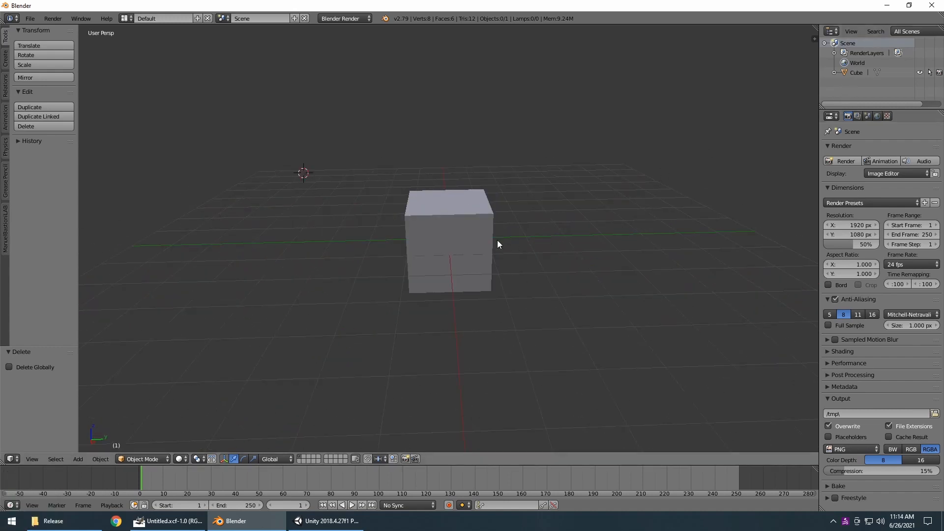
pyautogui.rightClick(475, 253)
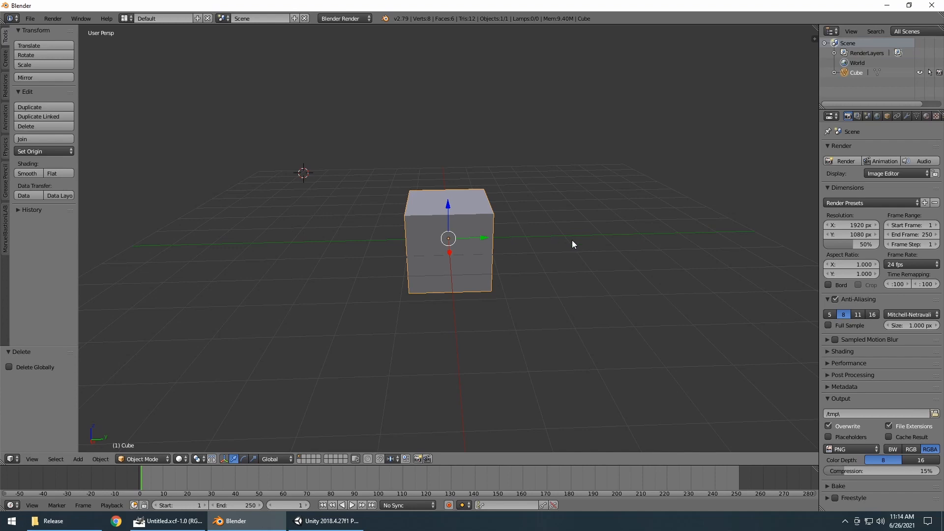
pyautogui.press('Tab')
pyautogui.moveTo(653, 257); pyautogui.dragTo(621, 282, button='middle')
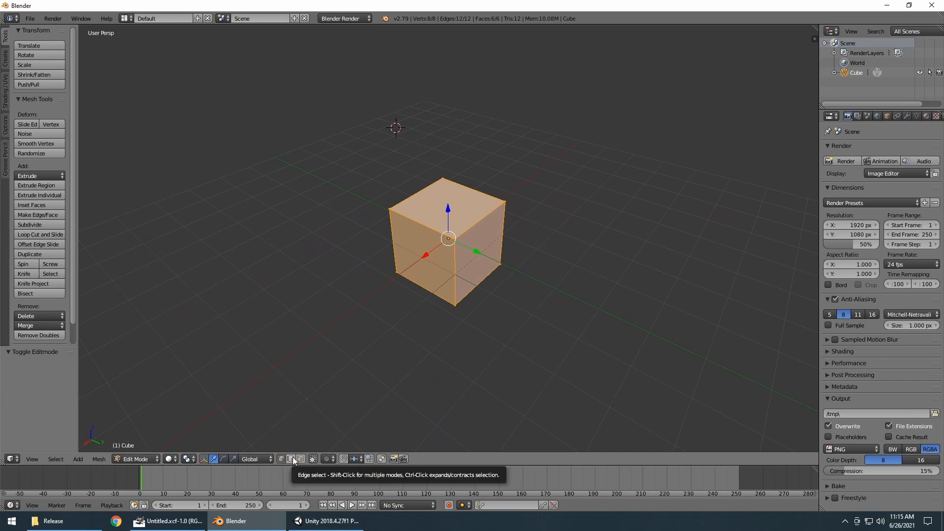
pyautogui.moveTo(592, 352); pyautogui.dragTo(571, 340, button='middle')
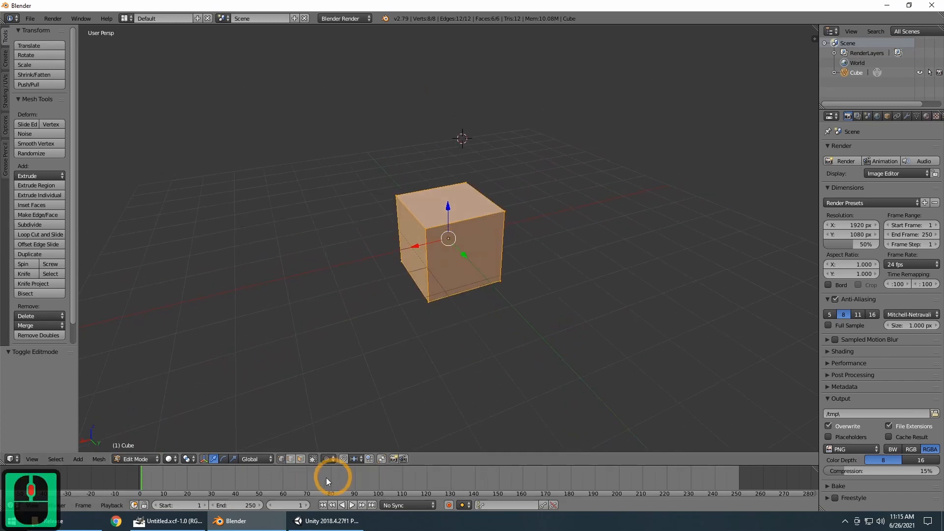
pyautogui.click(290, 458)
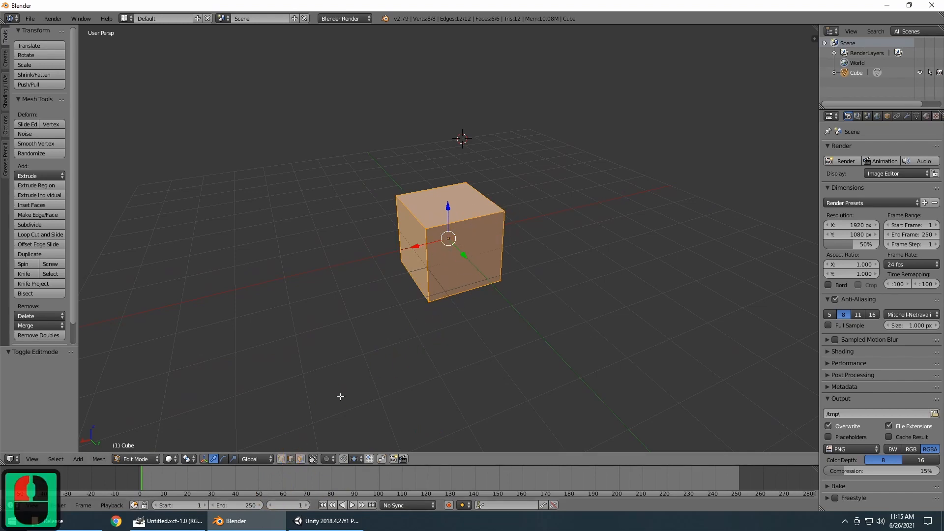
pyautogui.moveTo(442, 366); pyautogui.dragTo(483, 396, button='middle')
pyautogui.scroll(4, 416, 292)
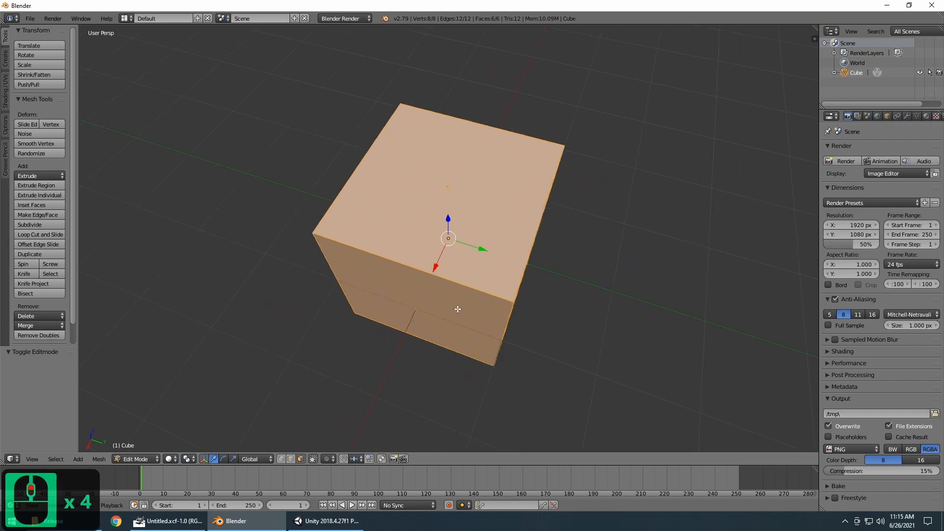
pyautogui.moveTo(457, 310); pyautogui.dragTo(530, 260, button='middle')
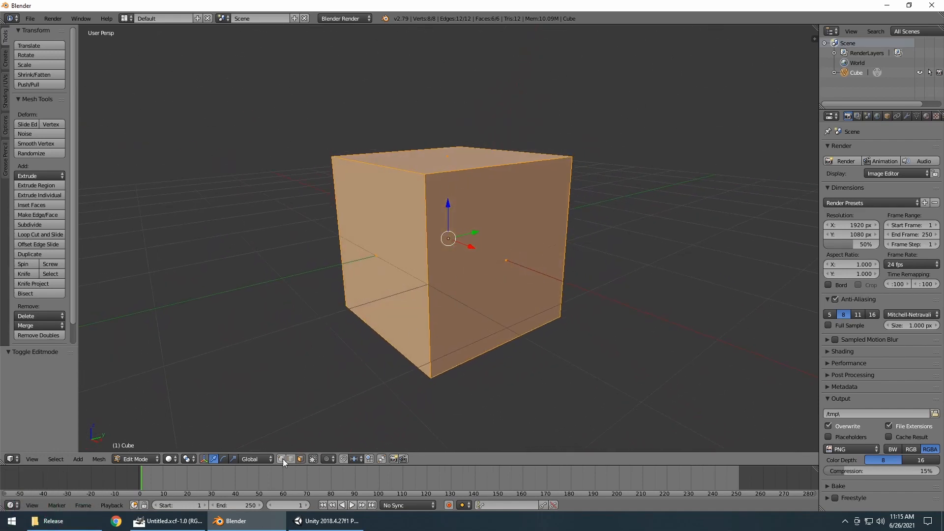
pyautogui.click(615, 336)
pyautogui.scroll(-5, 615, 336)
pyautogui.moveTo(607, 337); pyautogui.dragTo(585, 373, button='middle')
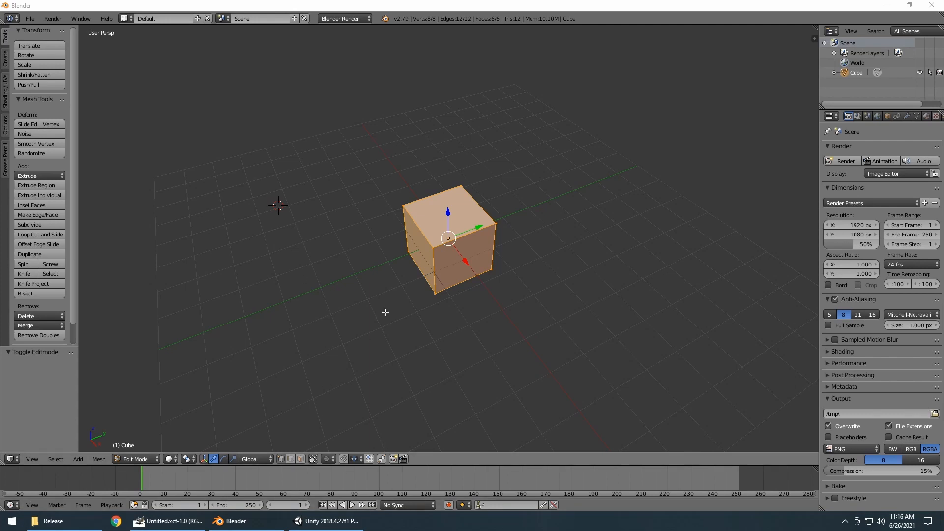
# Step: Return to Object Mode and import the FBX model w_m4_GL.FBX from D:\GAMEDEV\LUNAR_FRACTURE_03\Assets\_MY_WEAPONS_
pyautogui.click(136, 459)
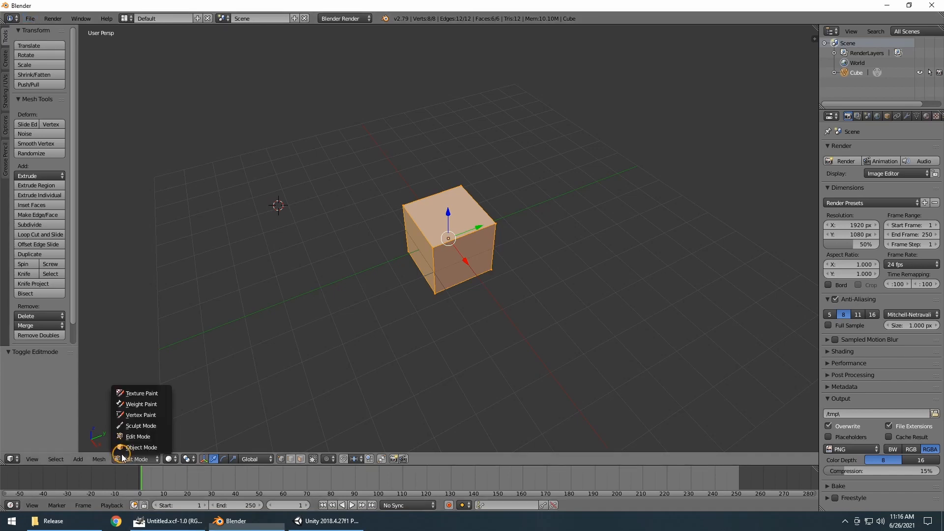
pyautogui.click(139, 447)
pyautogui.click(30, 18)
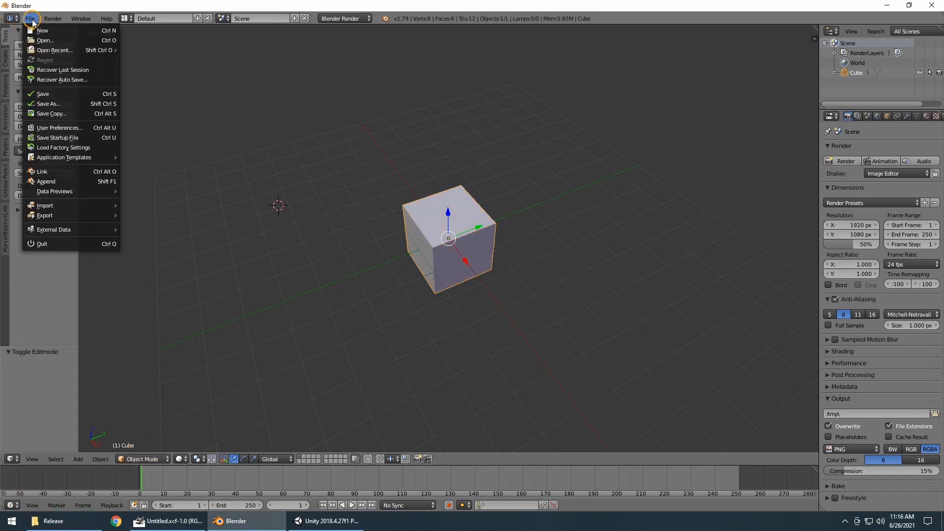
pyautogui.moveTo(69, 205)
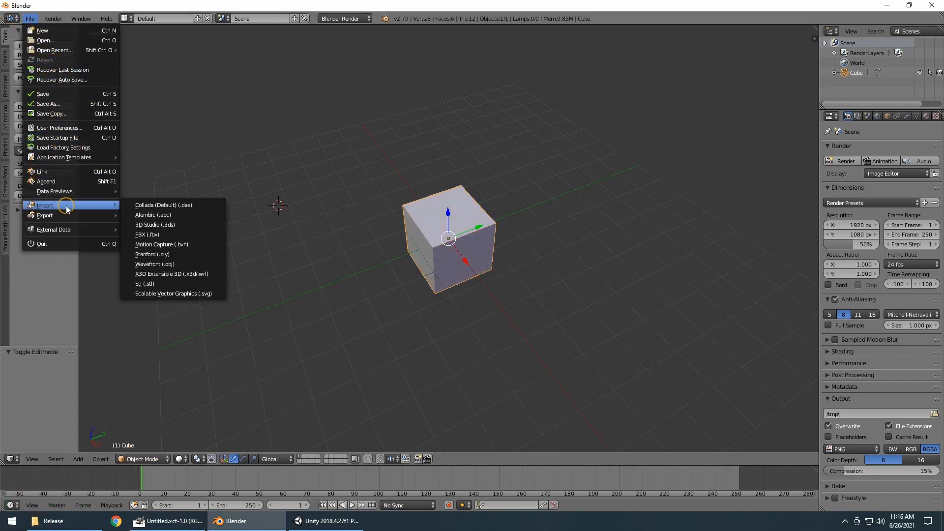
pyautogui.click(173, 235)
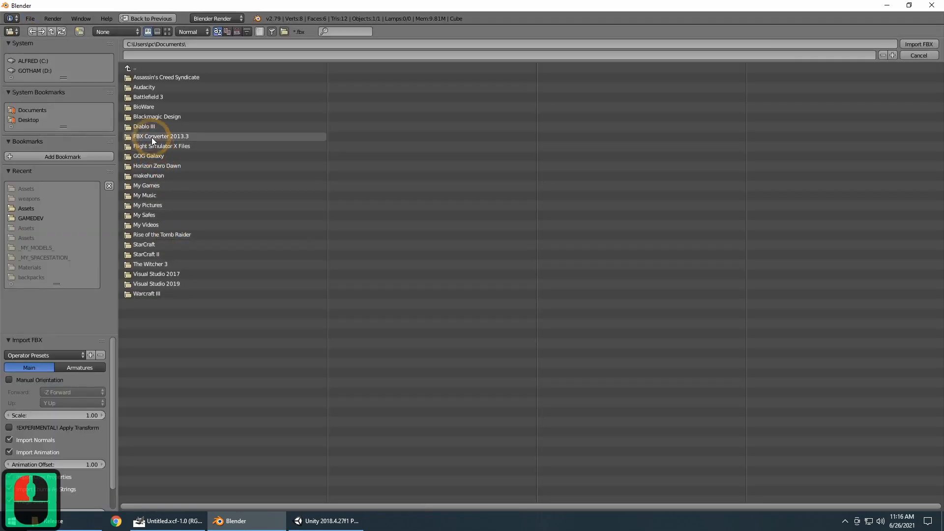
pyautogui.click(49, 71)
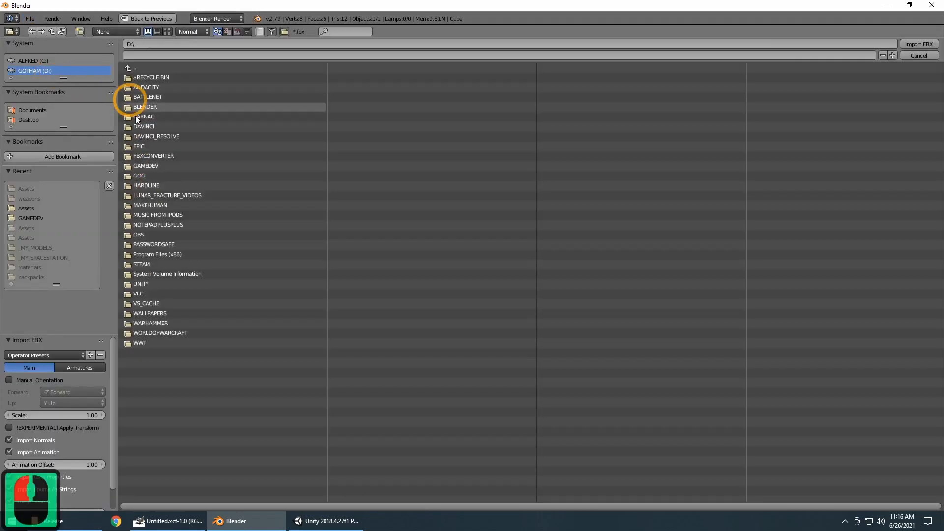
pyautogui.doubleClick(149, 165)
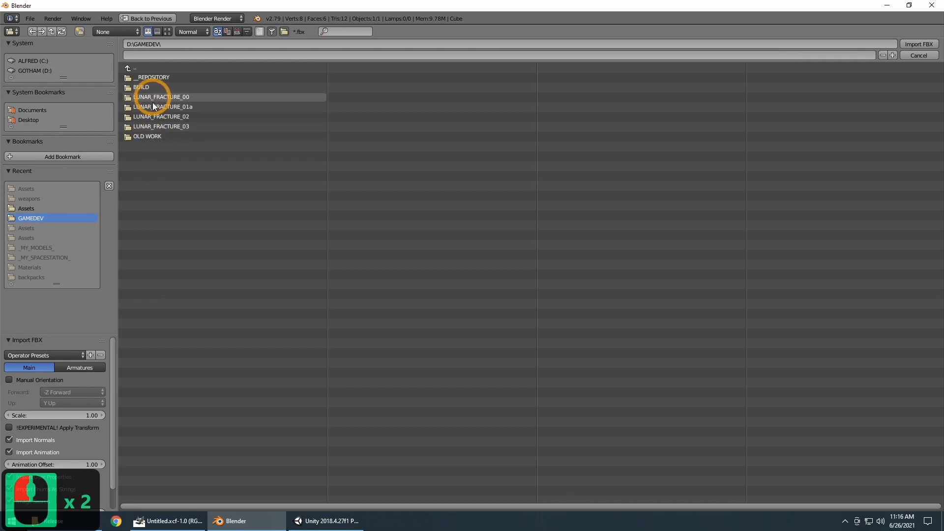
pyautogui.doubleClick(161, 126)
pyautogui.doubleClick(137, 77)
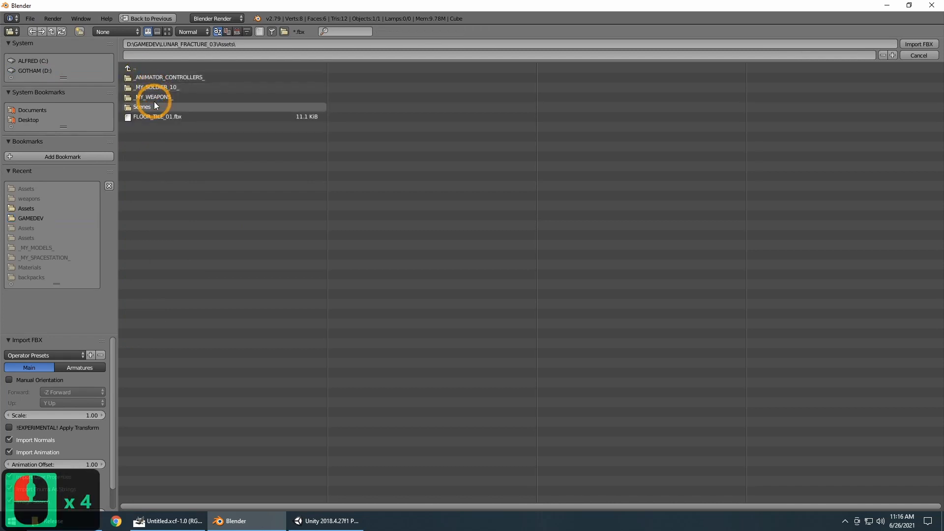
pyautogui.doubleClick(154, 98)
pyautogui.doubleClick(149, 87)
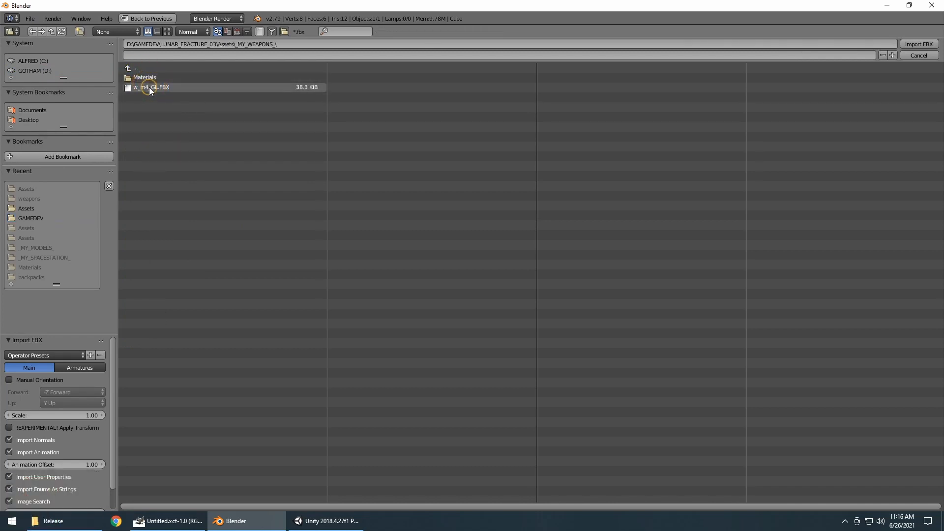
# Step: Hide the default cube and make the imported w_m4_GL weapon the active object
pyautogui.scroll(3, 635, 338)
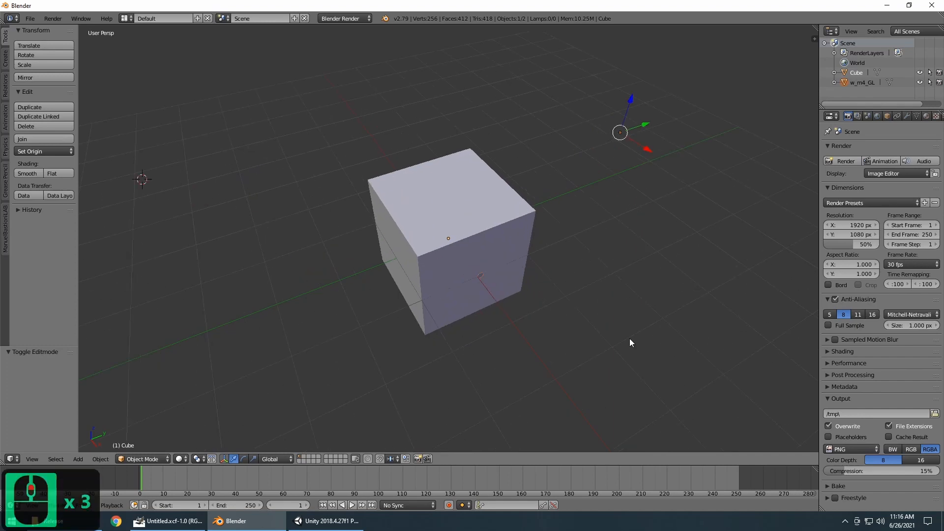
pyautogui.click(920, 73)
pyautogui.scroll(4, 559, 287)
pyautogui.moveTo(559, 288); pyautogui.dragTo(577, 332, button='middle')
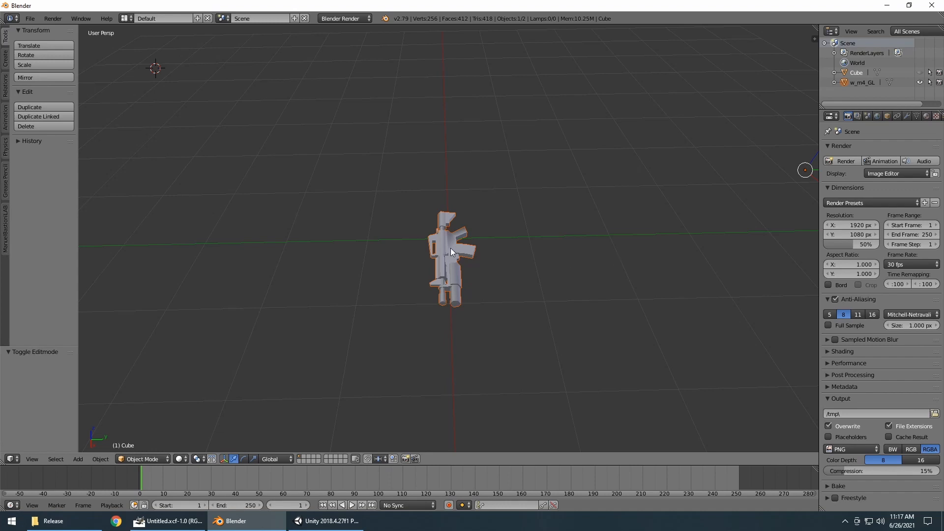
pyautogui.click(849, 82)
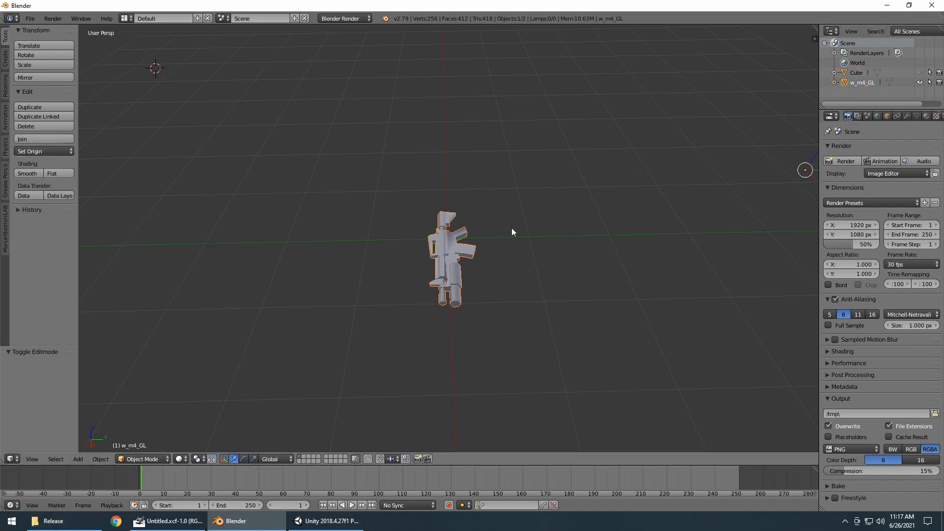
# Step: Set the weapon's origin with Origin to Geometry
pyautogui.scroll(8, 512, 228)
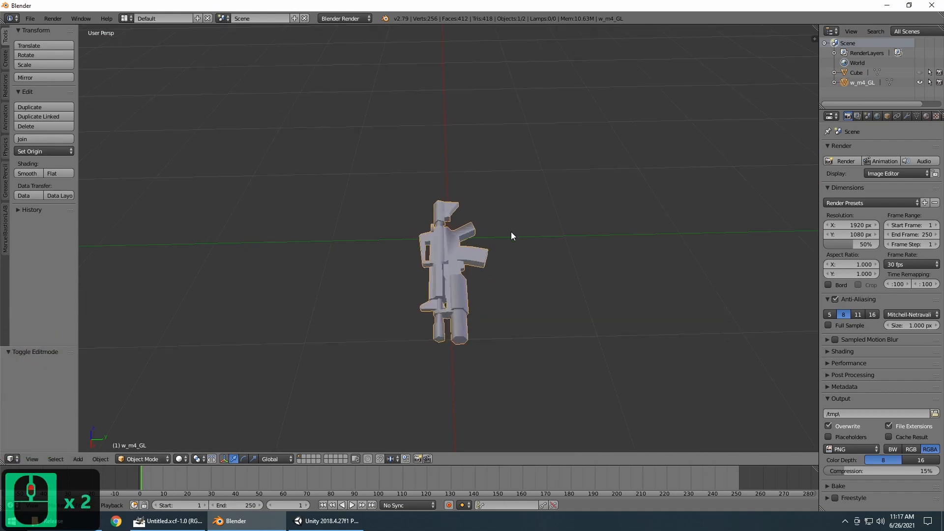
pyautogui.middleClick(511, 232)
pyautogui.middleClick(511, 233)
pyautogui.hotkey('ctrl', 'alt', 'shift', 'c')
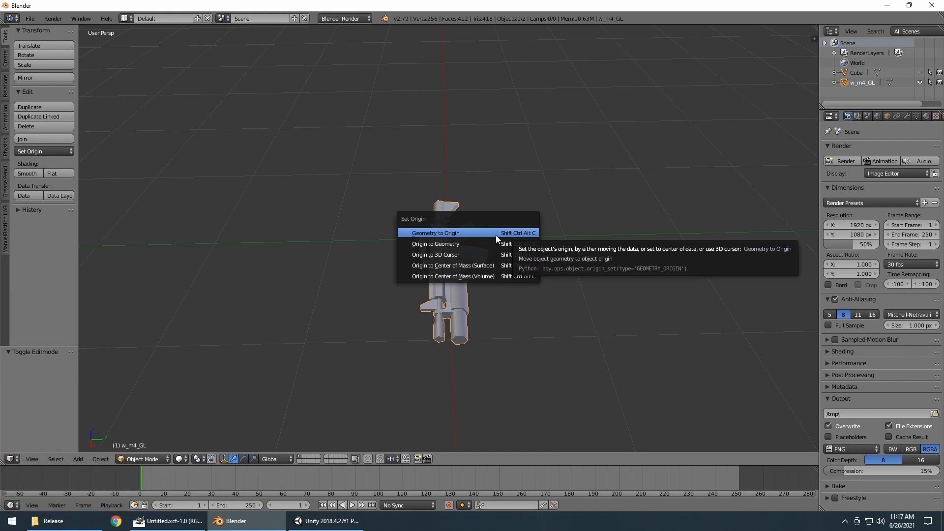
pyautogui.click(440, 241)
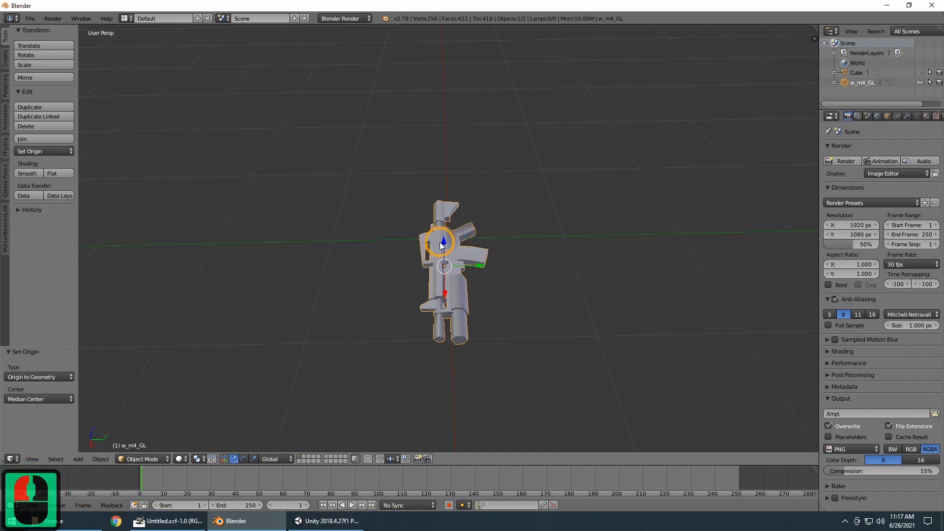
# Step: Show the object's transform properties and set the weapon's X, Y and Z location to 0
pyautogui.moveTo(606, 290); pyautogui.dragTo(533, 337, button='middle')
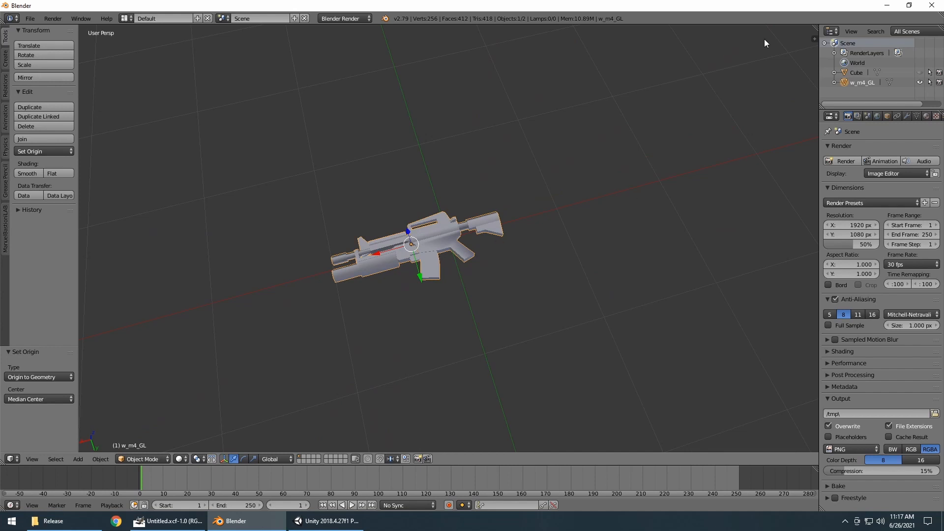
pyautogui.press('n')
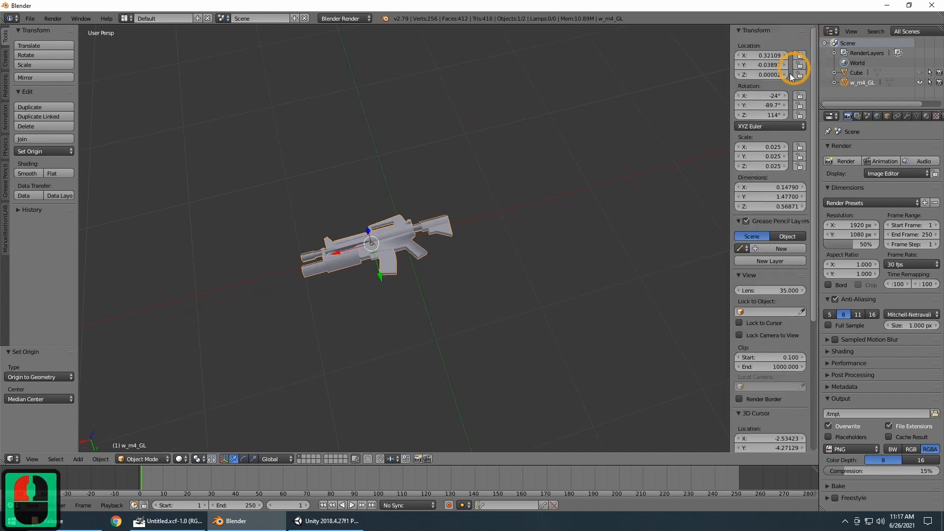
pyautogui.click(770, 56)
pyautogui.write('0')
pyautogui.press('Tab')
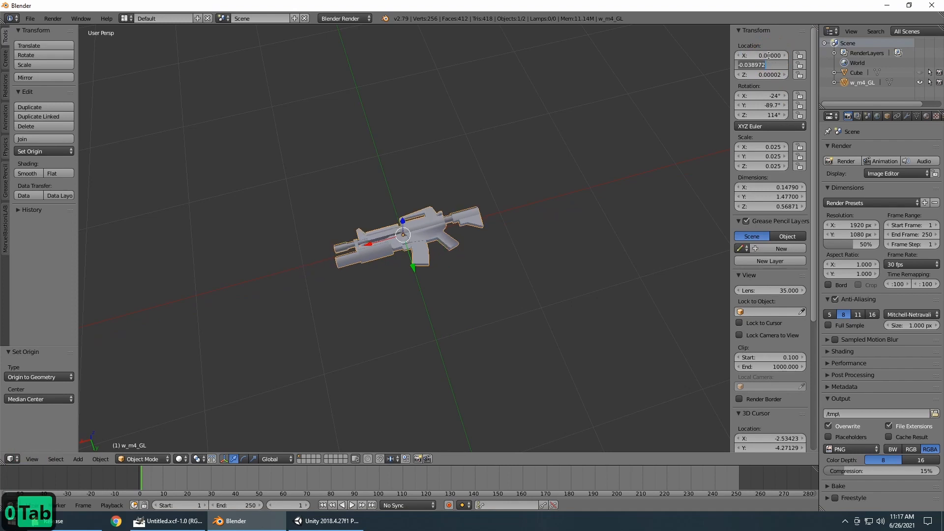
pyautogui.write('0')
pyautogui.press('Tab')
pyautogui.write('0')
pyautogui.press('Tab')
pyautogui.press('Return')
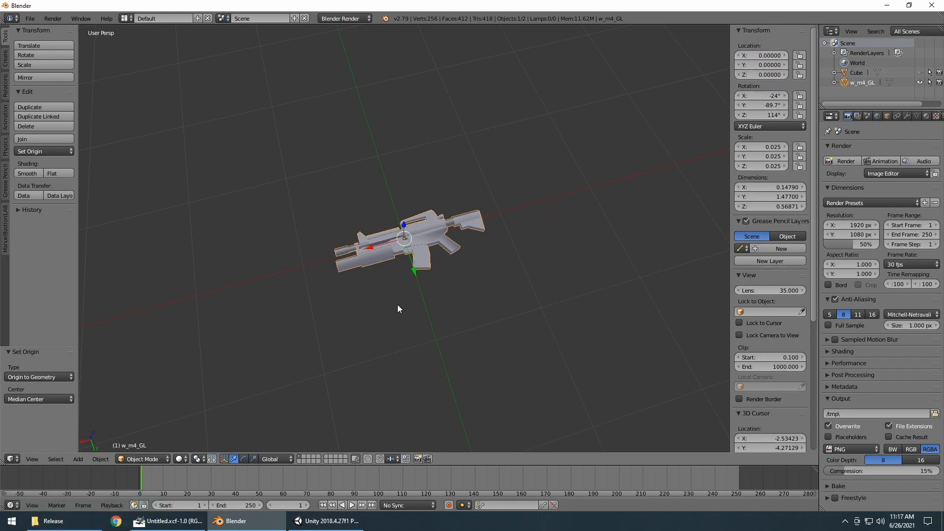
# Step: Rotate the weapon 90° around the global Y axis
pyautogui.moveTo(378, 341); pyautogui.dragTo(491, 309, button='middle')
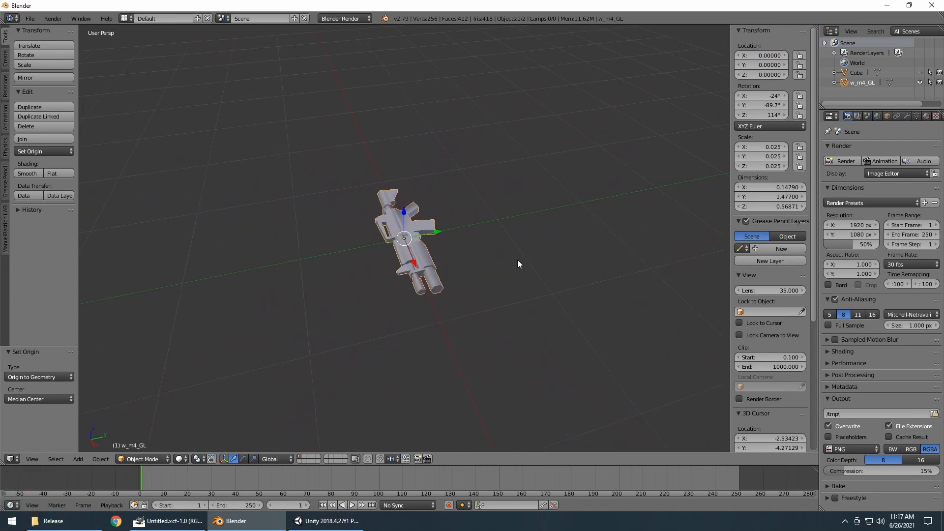
pyautogui.moveTo(517, 259); pyautogui.dragTo(500, 276, button='middle')
pyautogui.middleClick(500, 275)
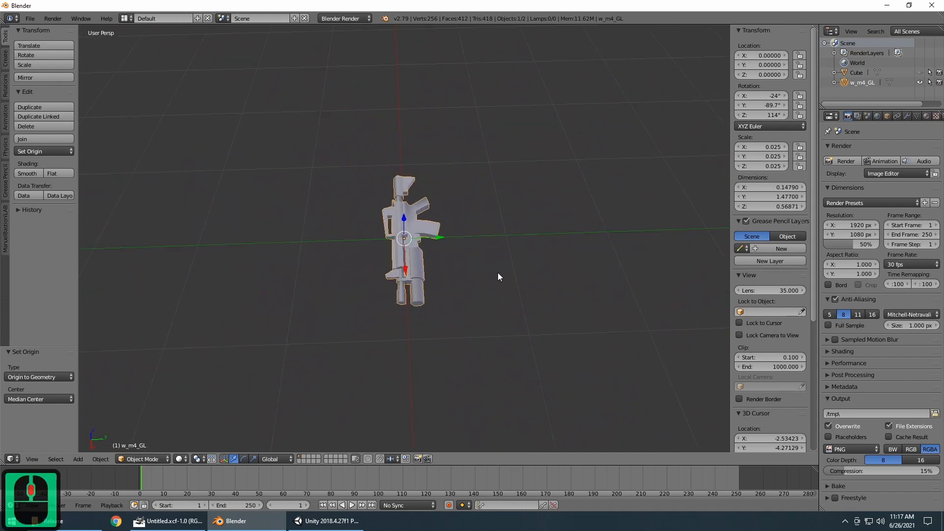
pyautogui.press('KP_1')
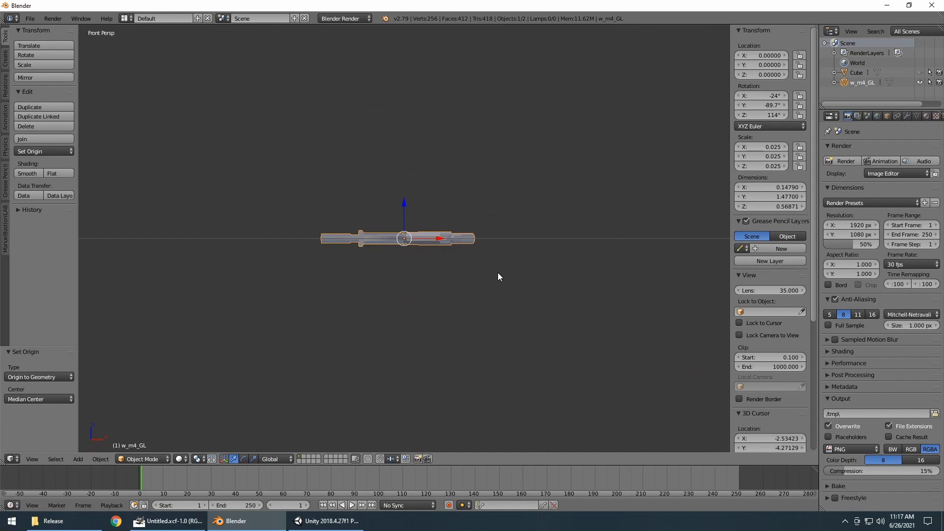
pyautogui.moveTo(504, 267); pyautogui.dragTo(517, 316, button='middle')
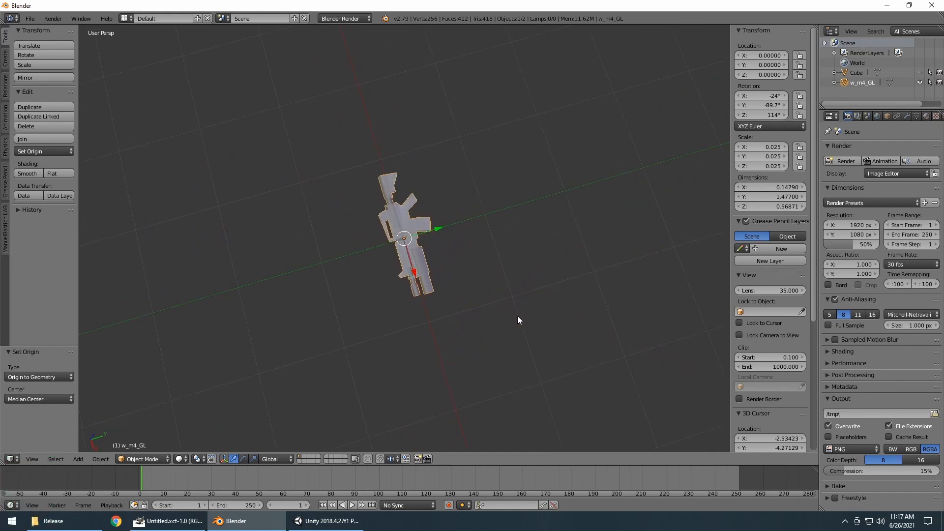
pyautogui.press('r')
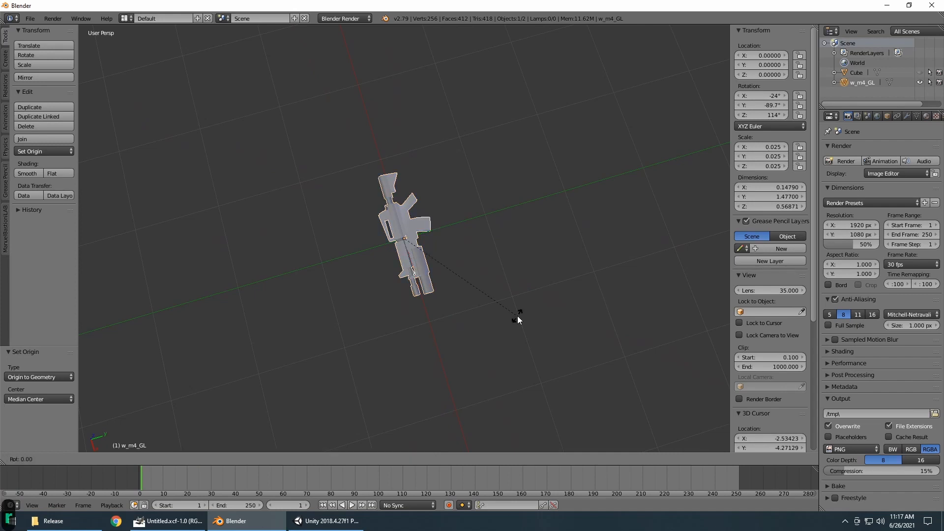
pyautogui.press('y')
pyautogui.press('9')
pyautogui.press('0')
pyautogui.press('Return')
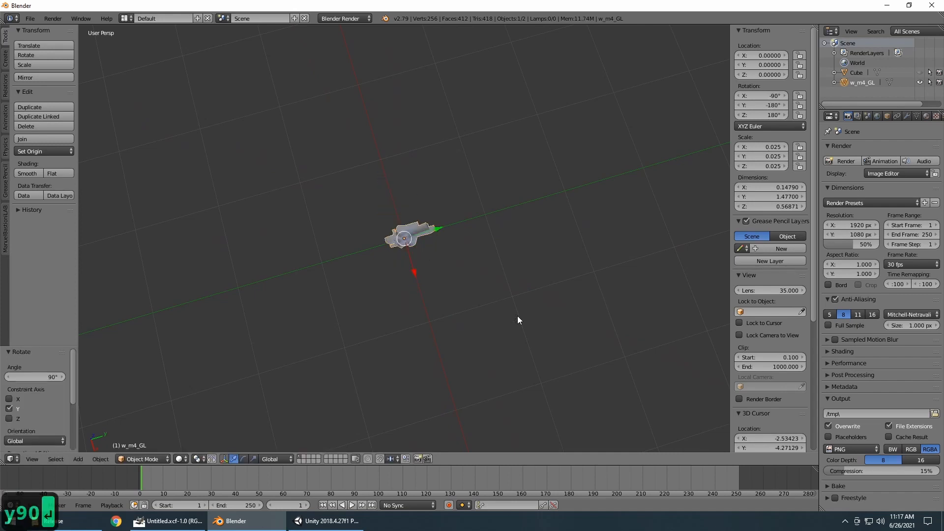
# Step: Rotate the weapon -90° around the global X axis so it stands upright
pyautogui.press('r')
pyautogui.press('x')
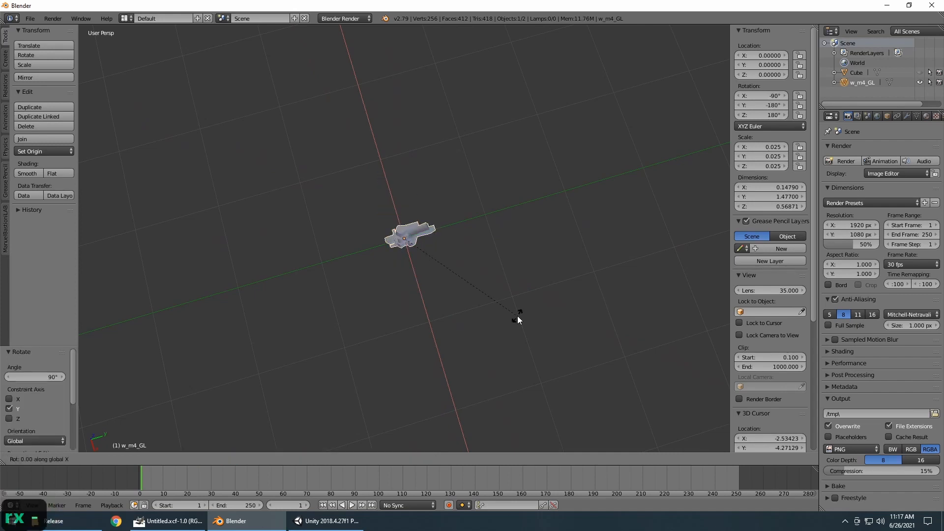
pyautogui.press('9')
pyautogui.press('0')
pyautogui.press('Return')
# Step: Set the viewport to the right-side orthographic view of the weapon
pyautogui.moveTo(503, 317); pyautogui.dragTo(479, 228, button='middle')
pyautogui.scroll(6, 525, 268)
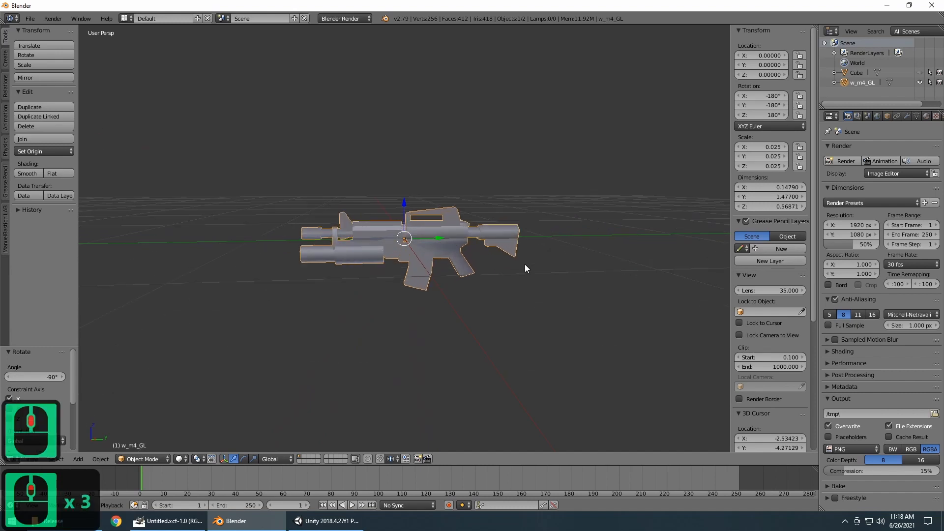
pyautogui.moveTo(524, 264); pyautogui.dragTo(494, 261, button='middle')
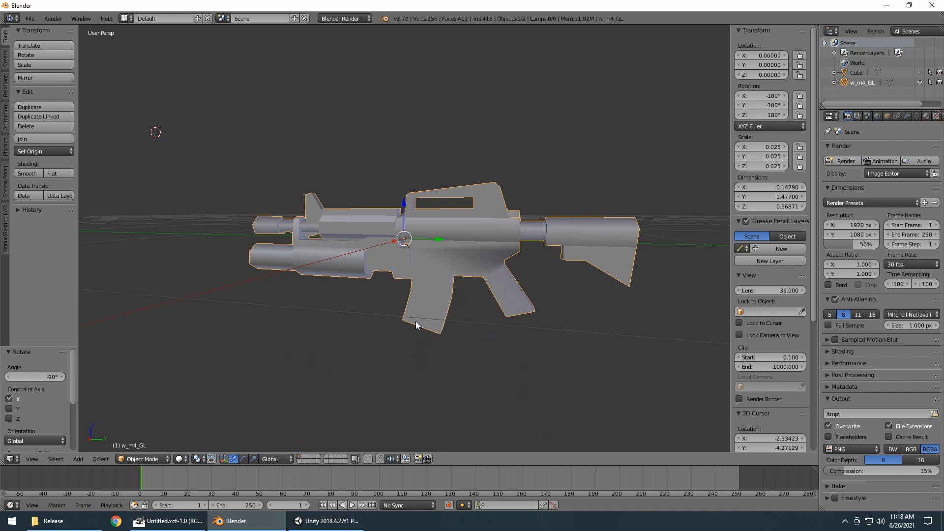
pyautogui.press('KP_3')
pyautogui.press('KP_2')
pyautogui.press('KP_3')
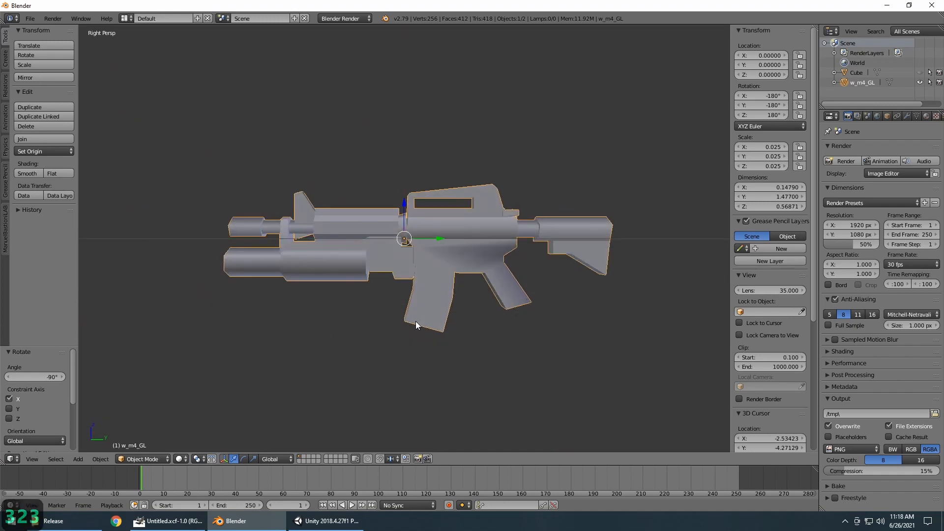
pyautogui.press('KP_5')
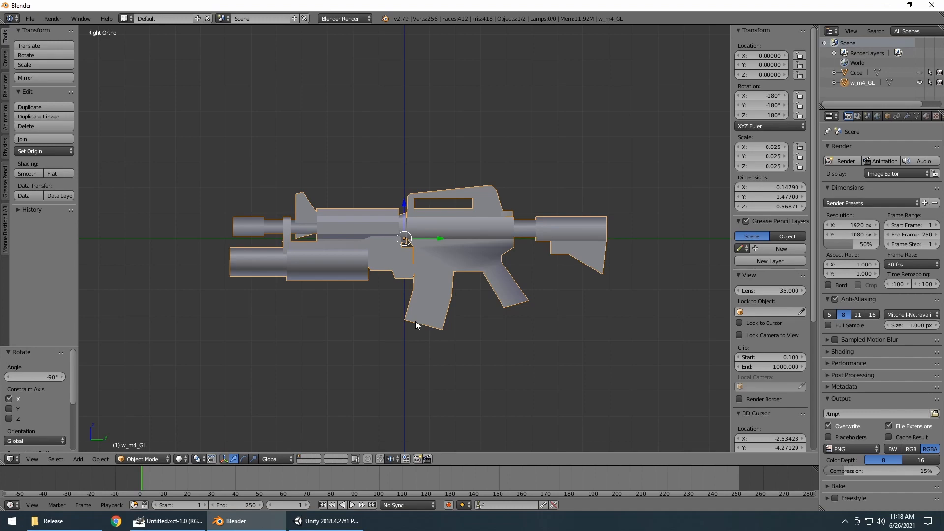
# Step: Move the weapon's entire mesh about -0.357 along Y and 0.129 along Z in Edit Mode, placing its pistol grip at the object origin
pyautogui.press('Tab')
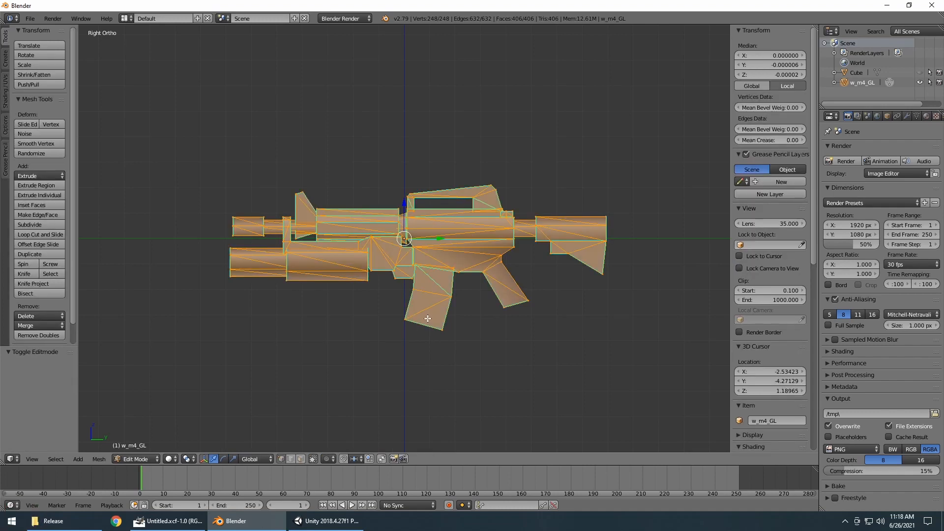
pyautogui.press('a')
pyautogui.press('a')
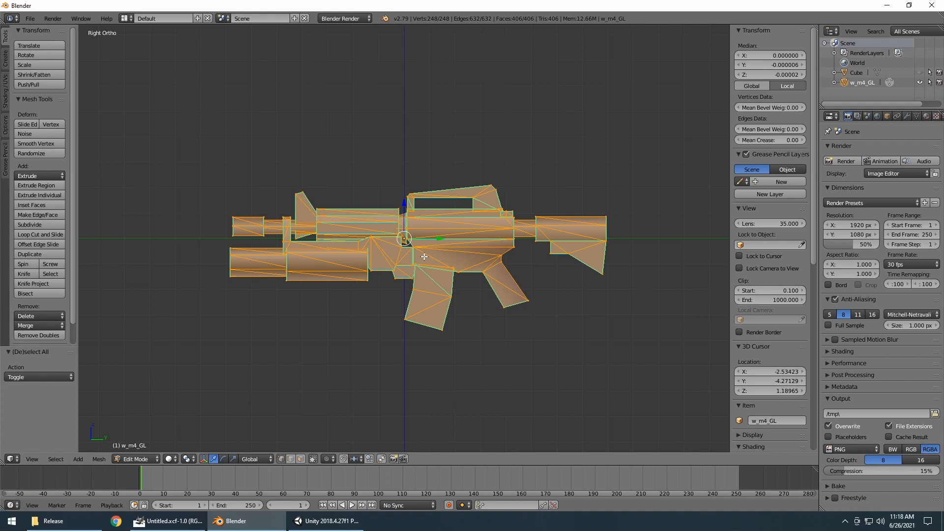
pyautogui.press('g')
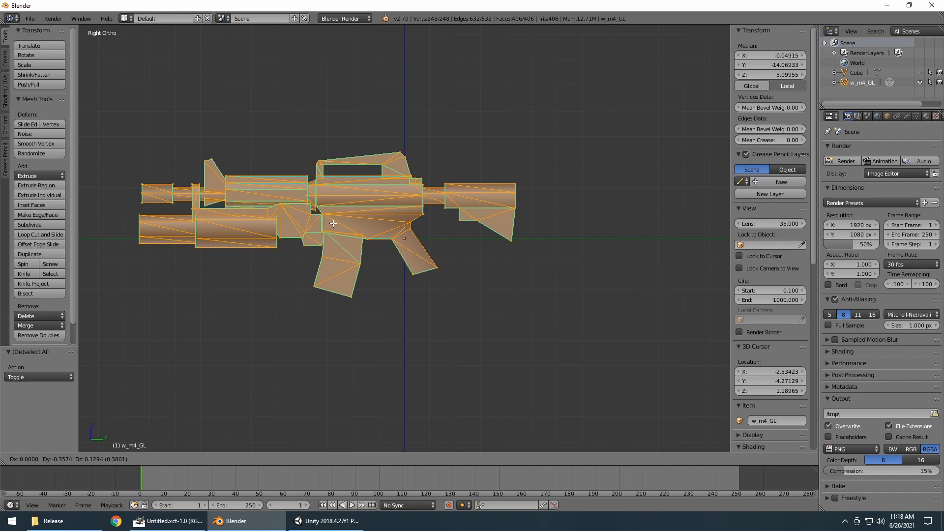
pyautogui.click(334, 224)
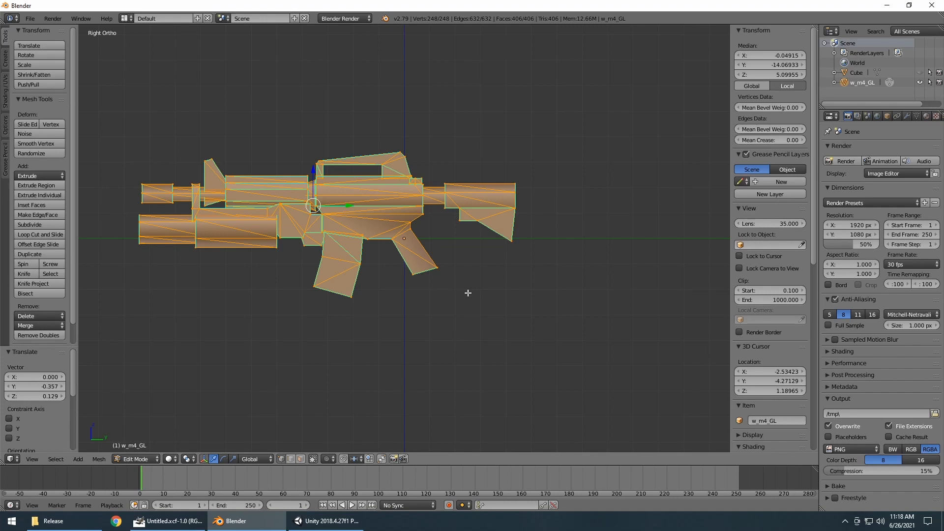
pyautogui.press('Tab')
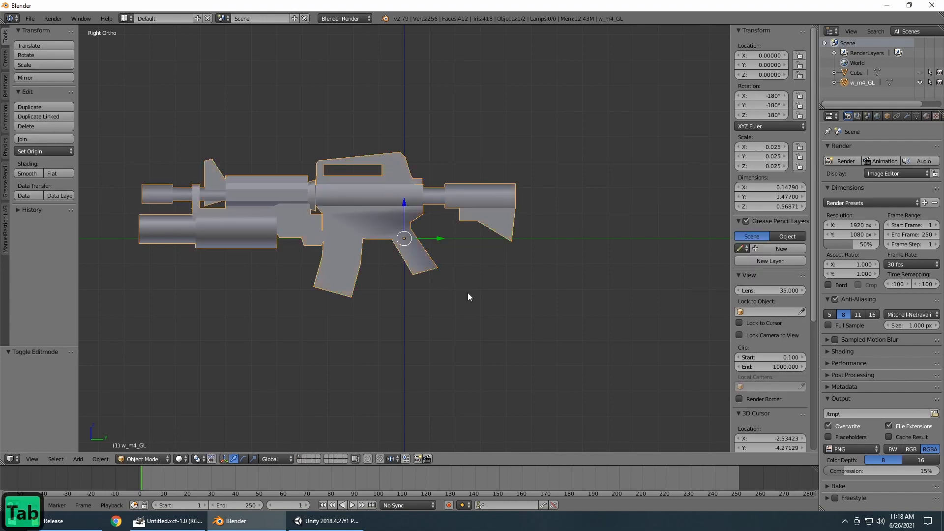
# Step: Select the Cube object and enable background images for the viewport
pyautogui.scroll(-4, 388, 211)
pyautogui.scroll(-1, 381, 226)
pyautogui.scroll(3, 376, 241)
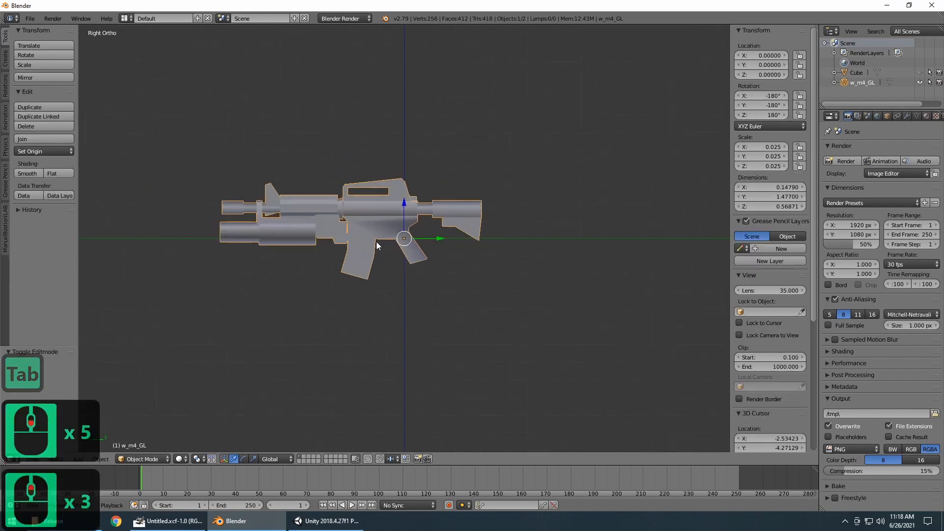
pyautogui.click(857, 72)
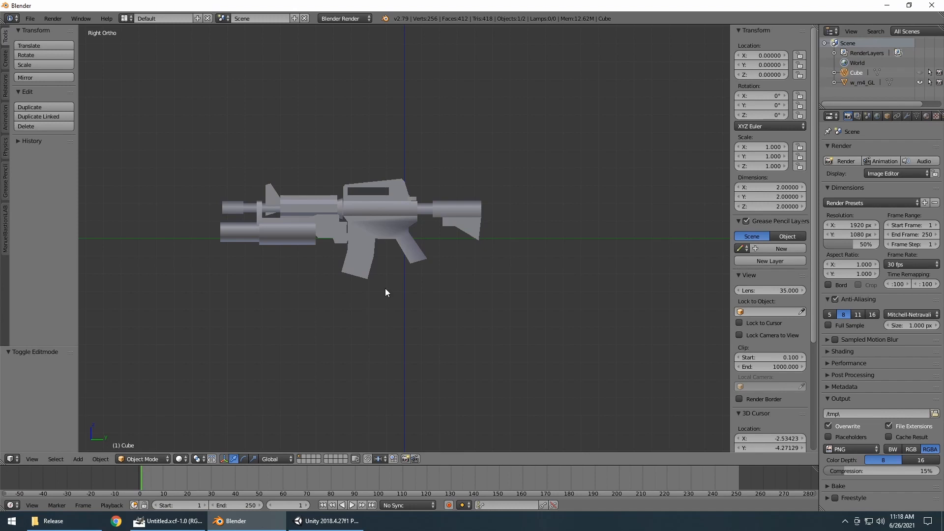
pyautogui.scroll(-13, 785, 202)
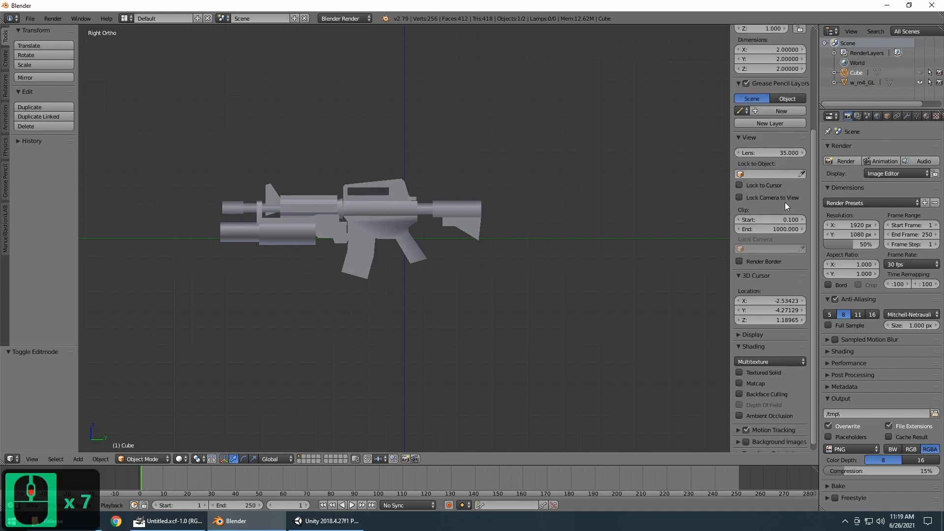
pyautogui.click(745, 434)
pyautogui.scroll(-7, 749, 399)
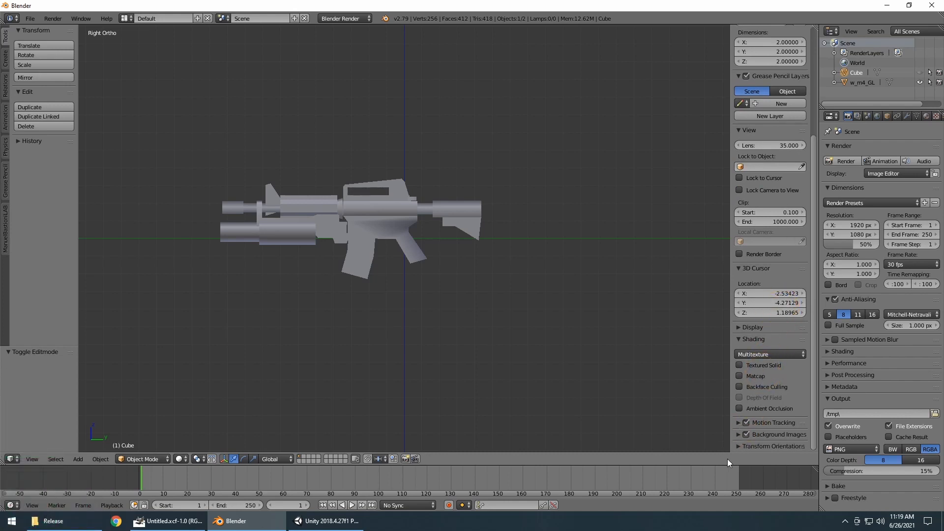
# Step: Expand the background image settings of the 3D view and add an empty background image slot
pyautogui.click(739, 435)
pyautogui.scroll(-7, 780, 317)
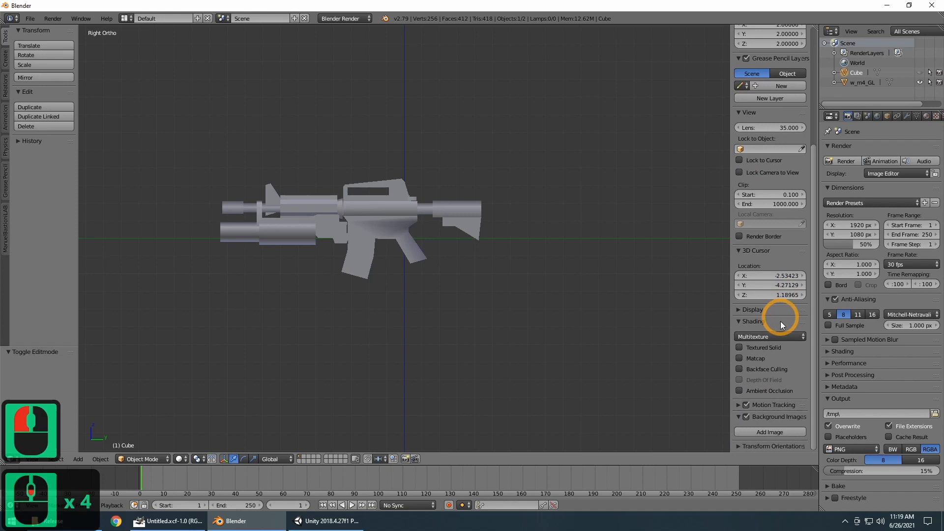
pyautogui.click(771, 432)
pyautogui.scroll(-6, 777, 375)
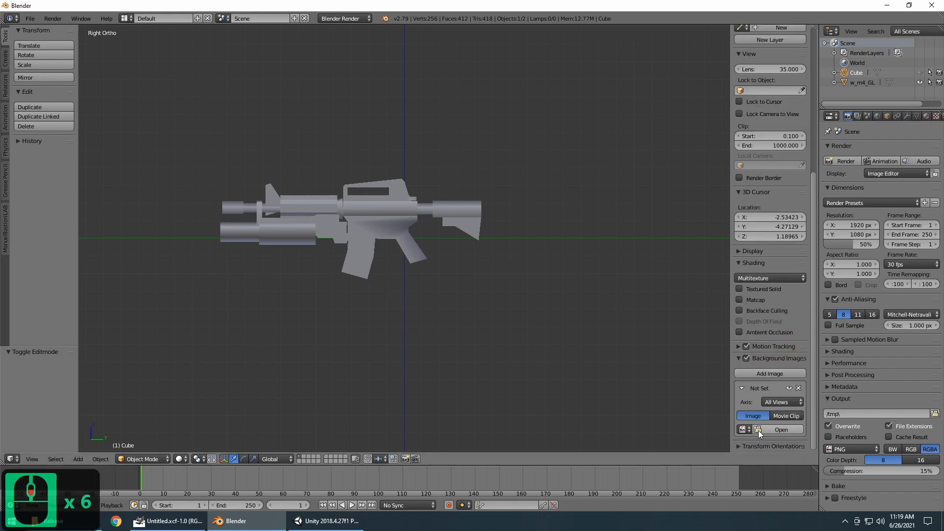
# Step: Load the NeutronBlaster PNG from D:\GAMEDEV\LUNAR_FRACTURE_03\Assets\_MY_WEAPONS_ as the background image
pyautogui.click(772, 429)
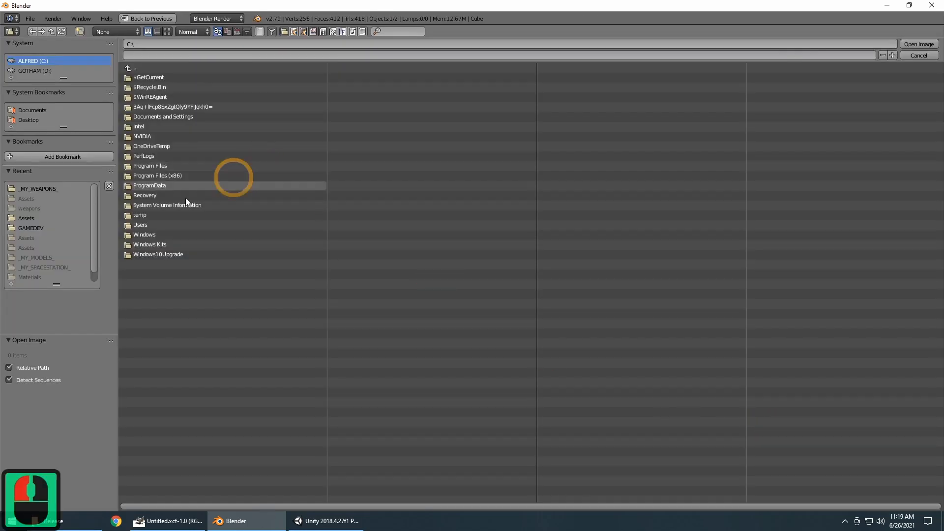
pyautogui.click(37, 70)
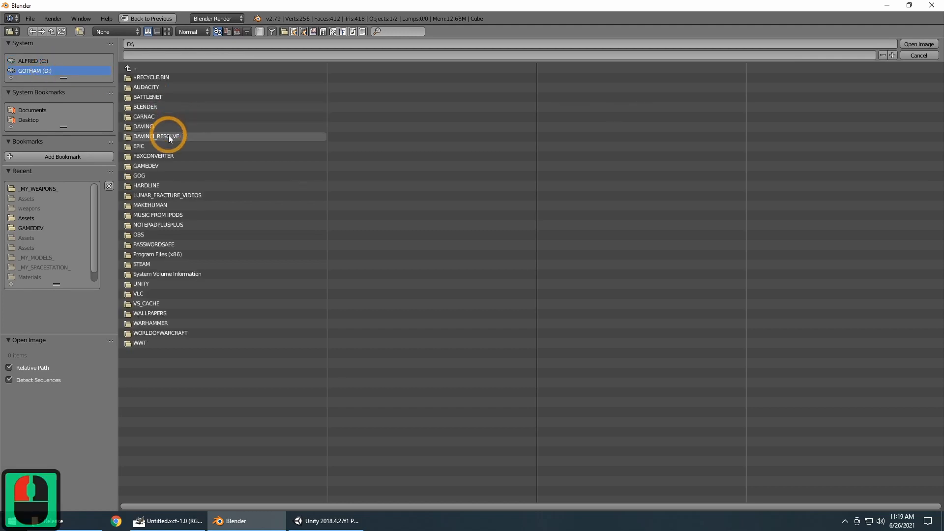
pyautogui.click(150, 166)
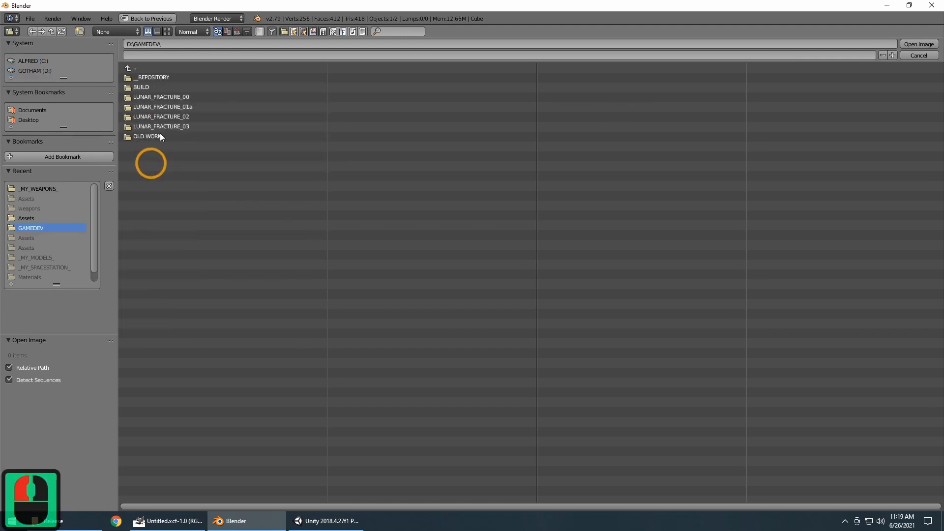
pyautogui.doubleClick(184, 126)
pyautogui.doubleClick(143, 77)
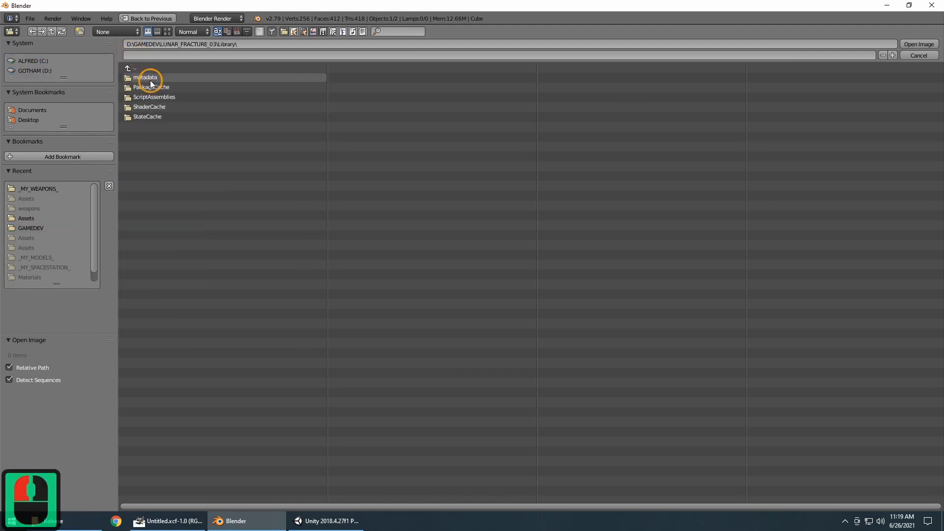
pyautogui.doubleClick(134, 69)
pyautogui.doubleClick(140, 77)
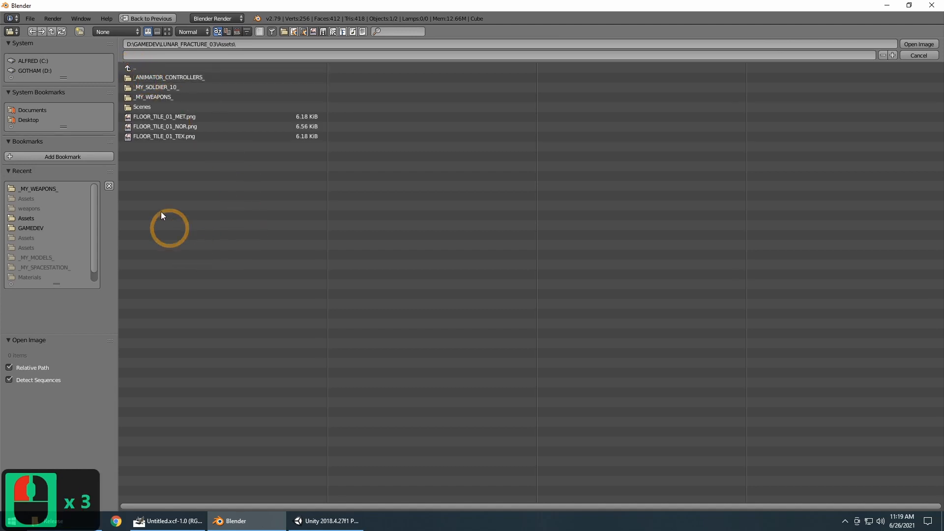
pyautogui.click(161, 97)
pyautogui.doubleClick(161, 97)
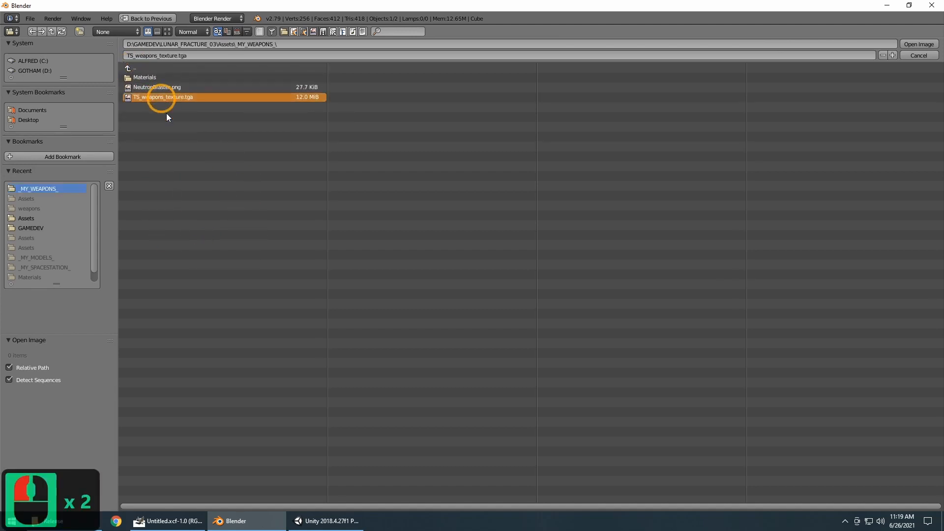
pyautogui.doubleClick(162, 97)
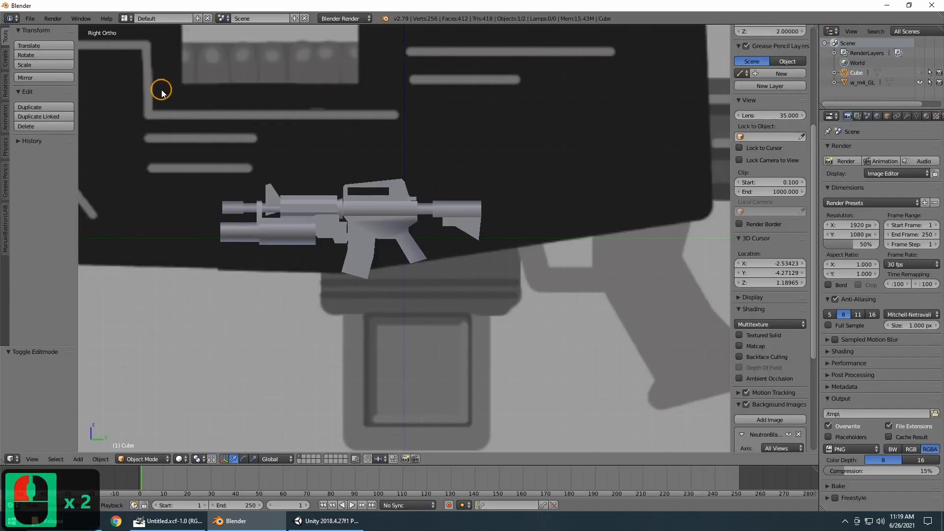
# Step: Reduce the background image's size to 2.20 so the blaster roughly matches the rifle model's length
pyautogui.scroll(-7, 464, 257)
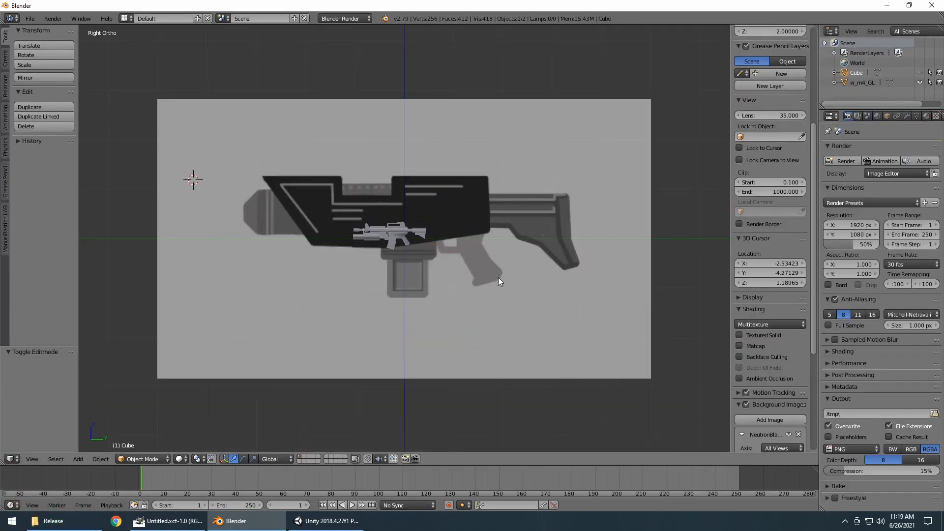
pyautogui.scroll(-14, 784, 320)
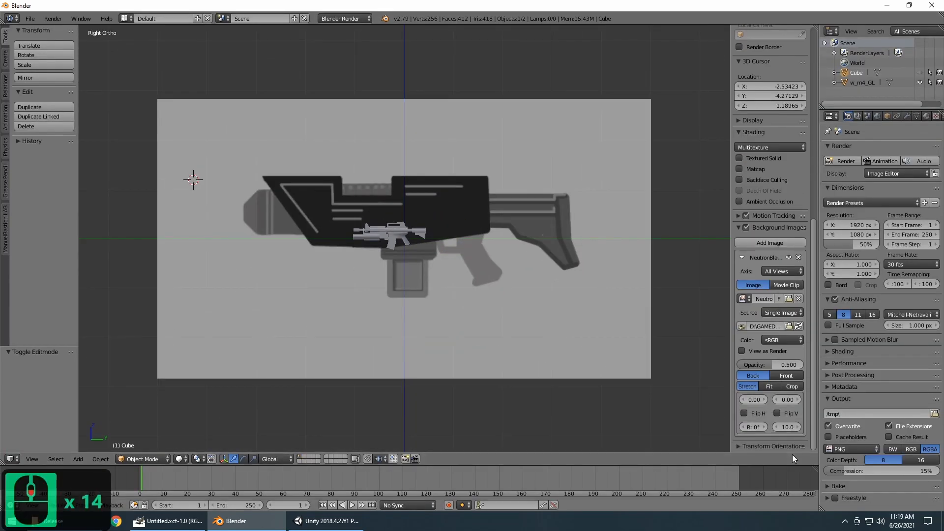
pyautogui.keyDown('ctrl'); pyautogui.scroll(-6, 781, 429); pyautogui.keyUp('ctrl')
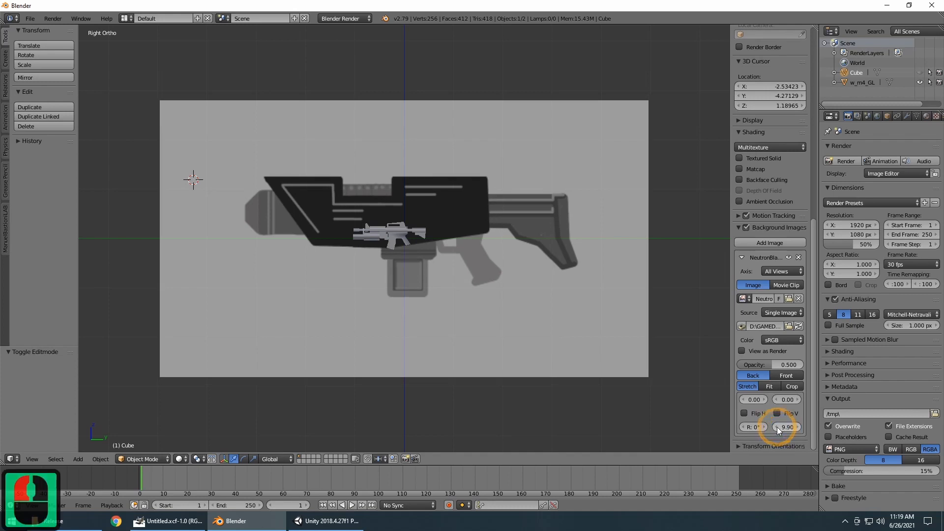
pyautogui.keyDown('ctrl'); pyautogui.scroll(-5, 779, 429); pyautogui.keyUp('ctrl')
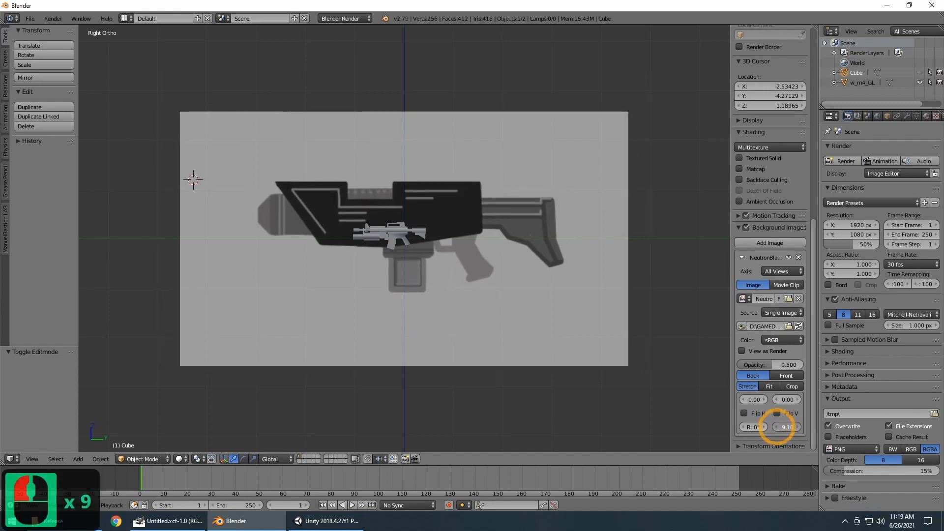
pyautogui.moveTo(780, 427); pyautogui.dragTo(725, 427)
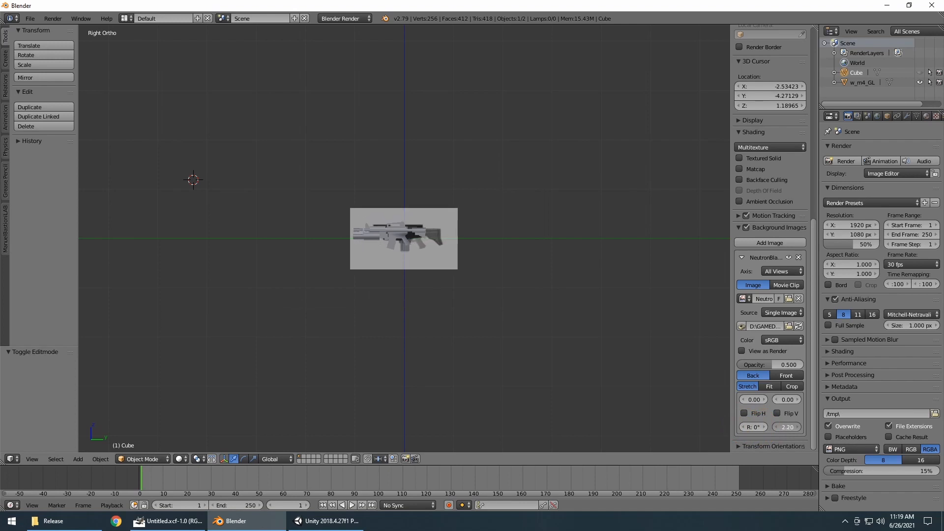
# Step: Shift the background image horizontally to an offset of -0.30 and display it in front of the rifle model
pyautogui.scroll(8, 509, 235)
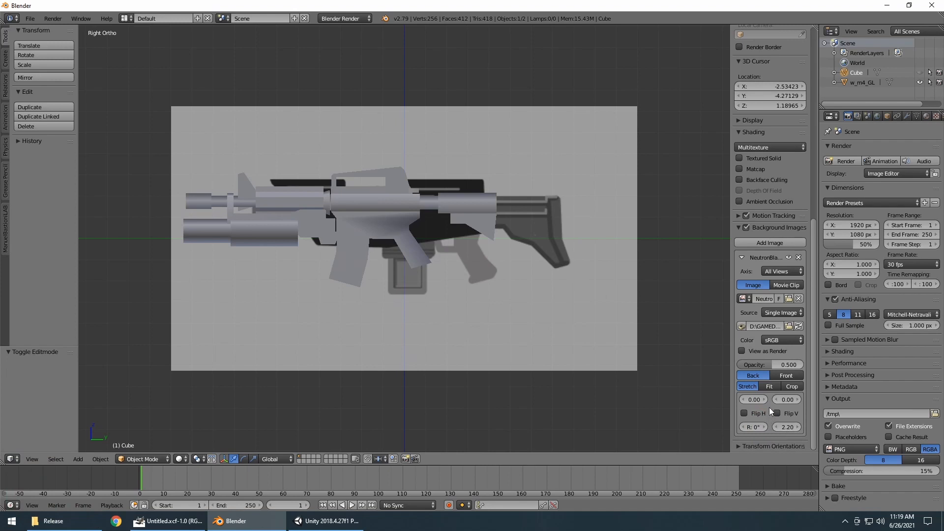
pyautogui.moveTo(748, 399); pyautogui.dragTo(732, 399)
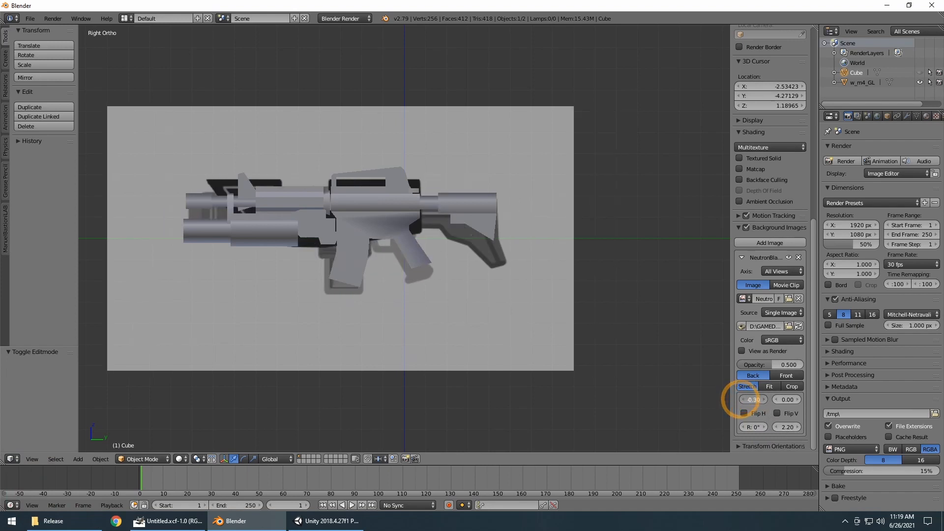
pyautogui.scroll(3, 520, 313)
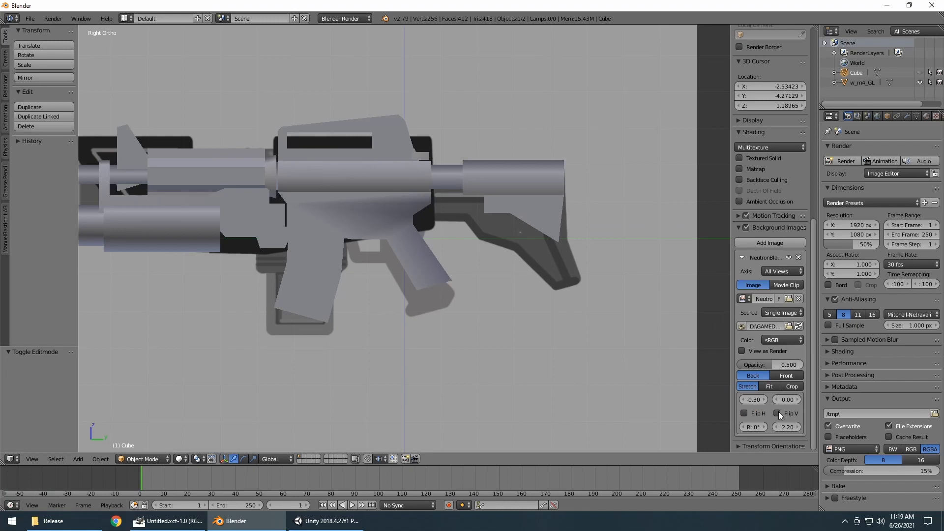
pyautogui.click(777, 375)
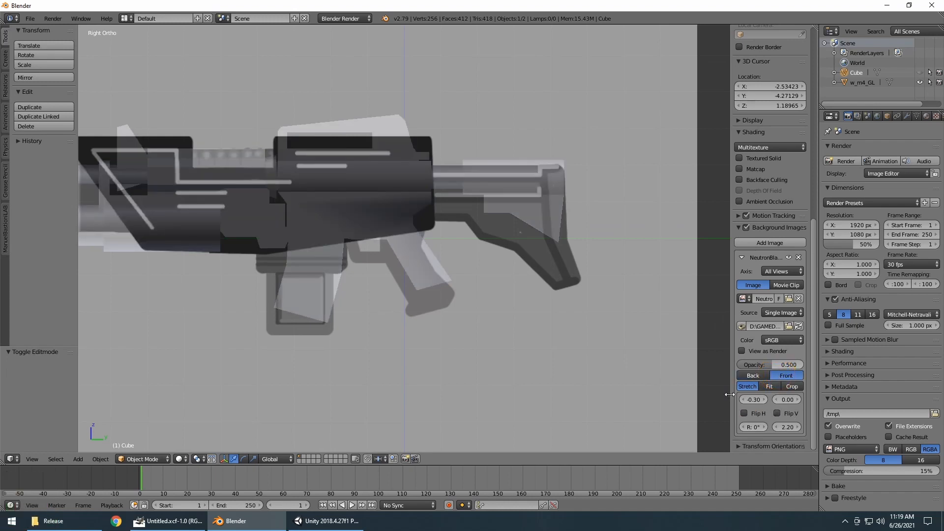
# Step: Fine-tune the background image's horizontal offset, trying -0.25 and -0.28 before settling on -0.27
pyautogui.click(757, 399)
pyautogui.write('-.25')
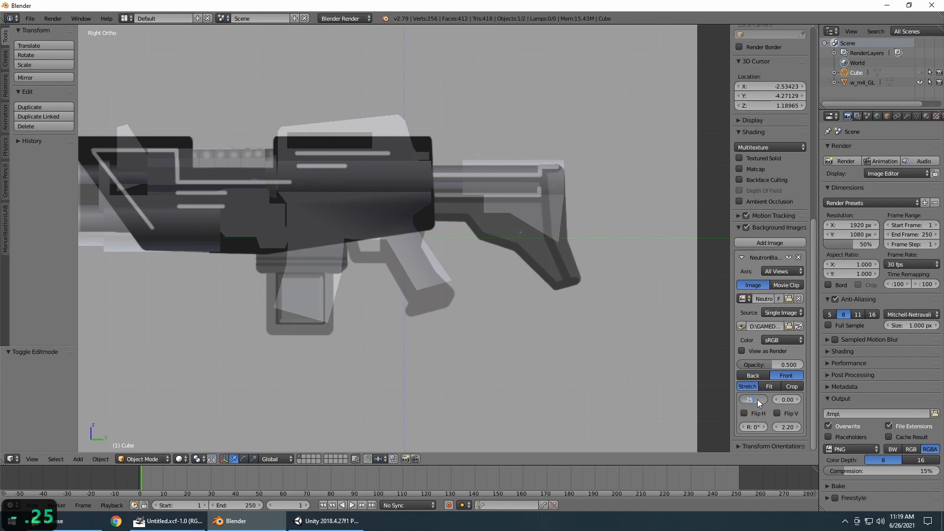
pyautogui.press('Return')
pyautogui.doubleClick(757, 400)
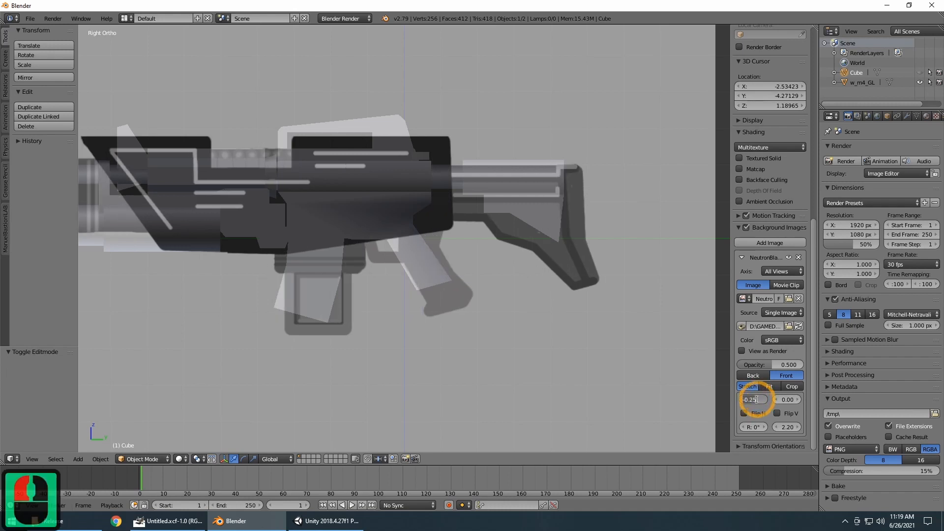
pyautogui.press('BackSpace')
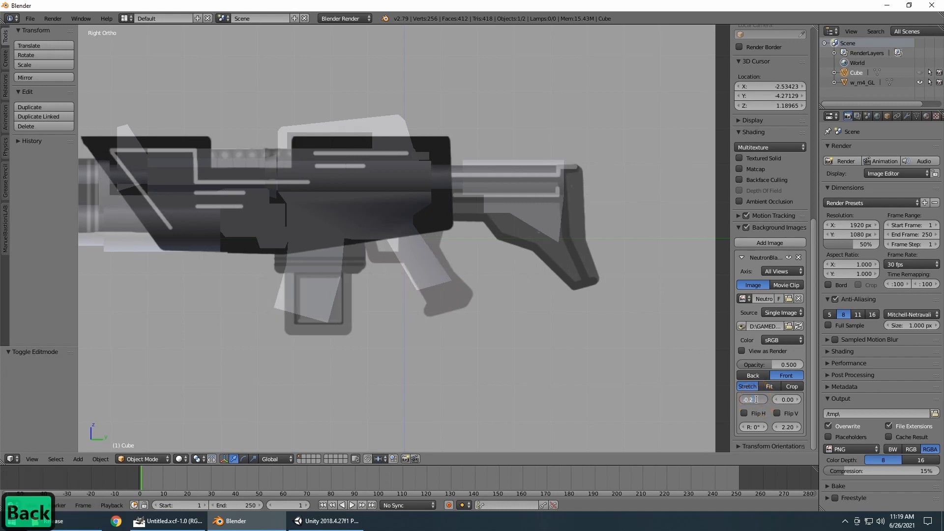
pyautogui.write('8')
pyautogui.press('Return')
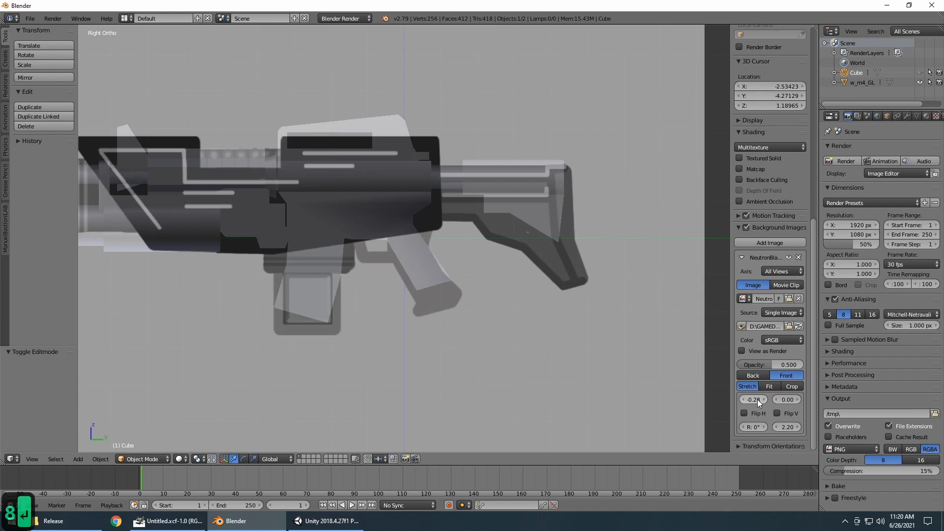
pyautogui.doubleClick(757, 400)
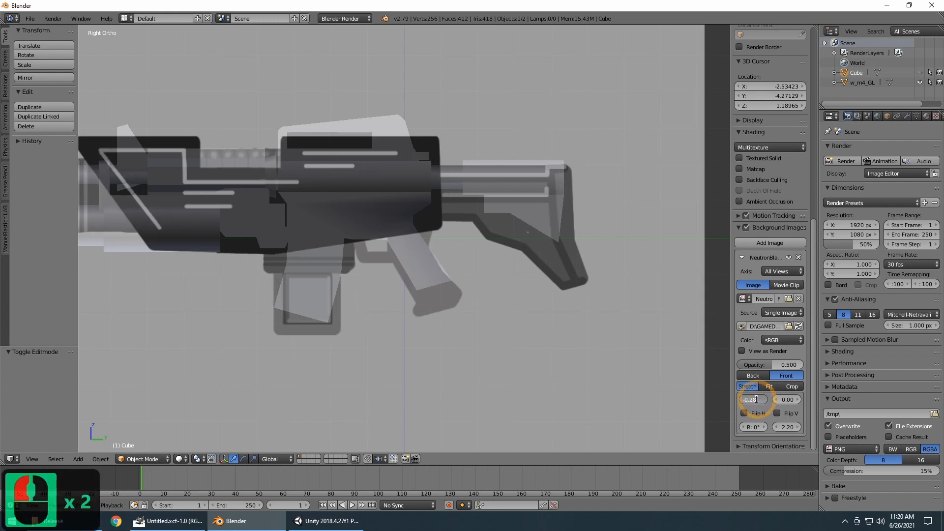
pyautogui.press('BackSpace')
pyautogui.write('7')
pyautogui.press('Return')
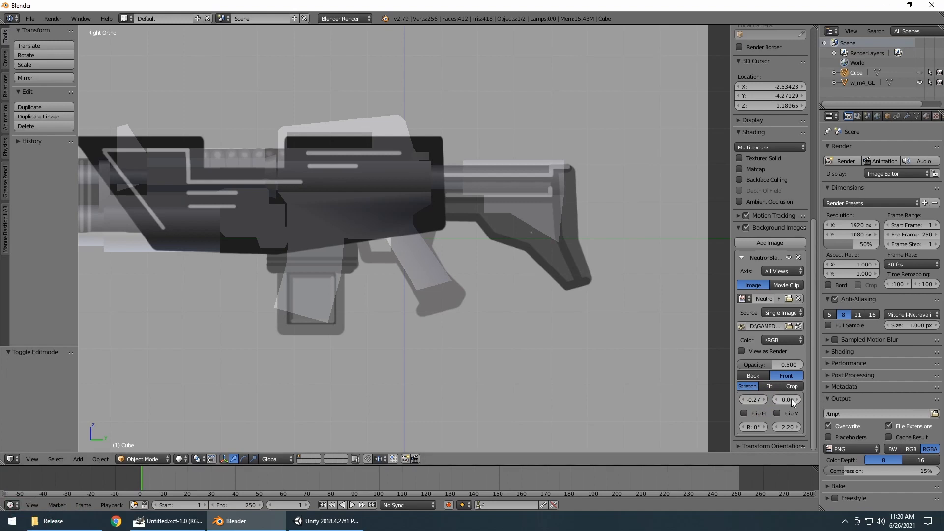
# Step: Raise the background image over the rifle model, trying a vertical offset of 0.20 and setting it to 0.10
pyautogui.moveTo(789, 399)
pyautogui.mouseDown()
pyautogui.moveTo(826, 399)
pyautogui.moveTo(801, 400)
pyautogui.mouseUp()
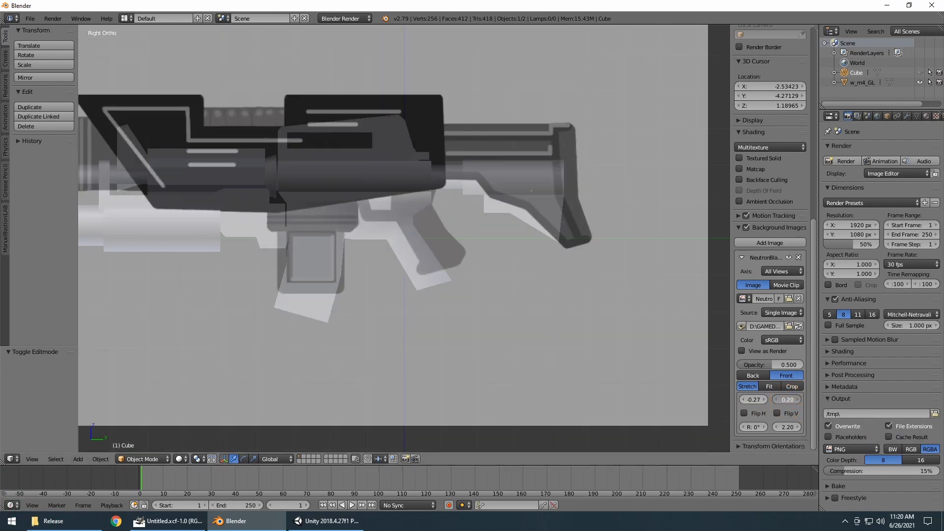
pyautogui.doubleClick(784, 399)
pyautogui.write('0.1')
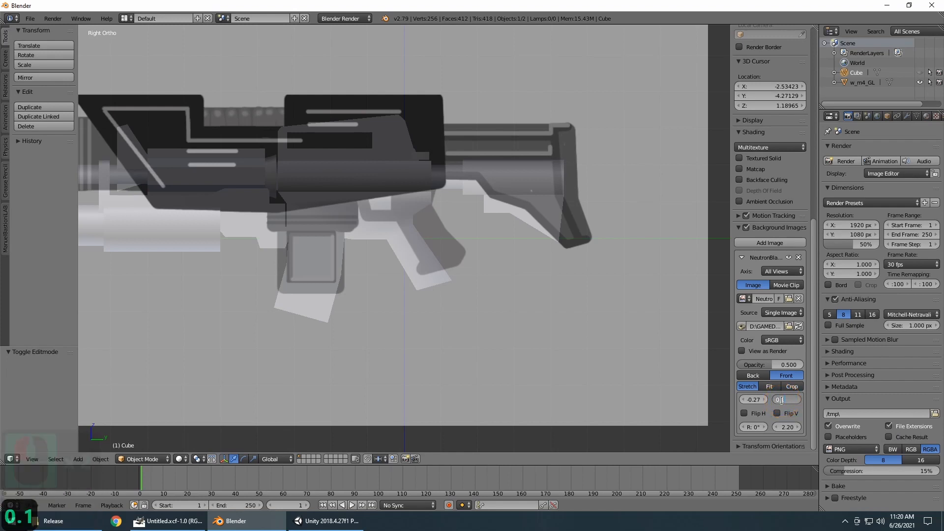
pyautogui.press('Return')
pyautogui.scroll(-3, 355, 229)
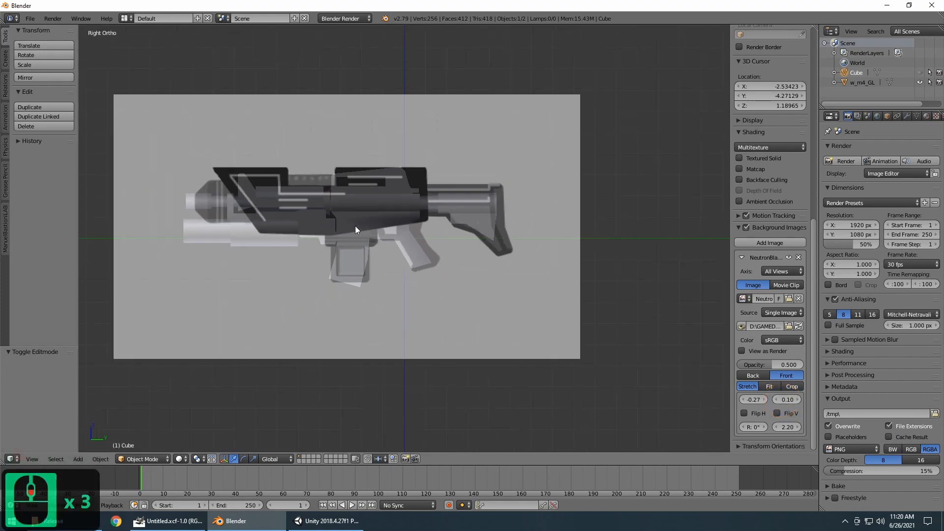
# Step: Try a horizontal offset of -0.37 for the background image and return it to -0.27
pyautogui.scroll(1, 355, 227)
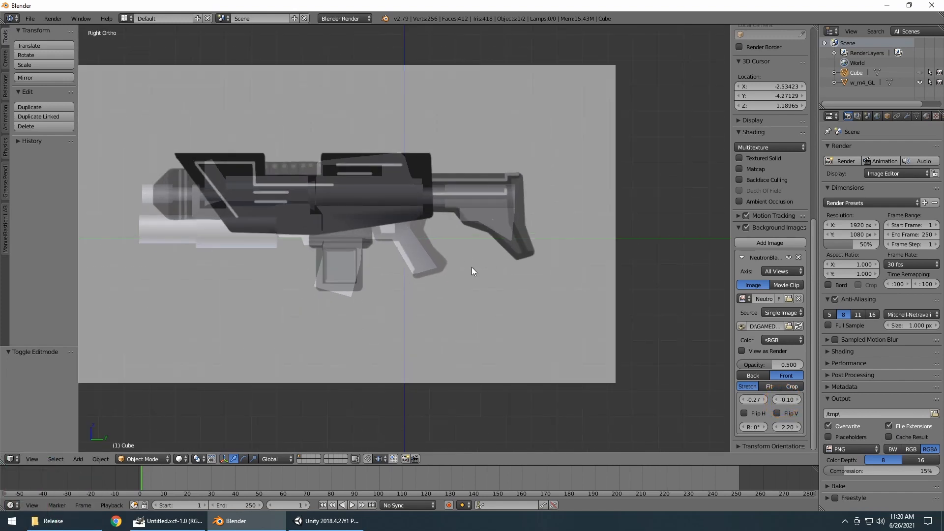
pyautogui.scroll(2, 388, 239)
pyautogui.scroll(-2, 388, 239)
pyautogui.click(743, 400)
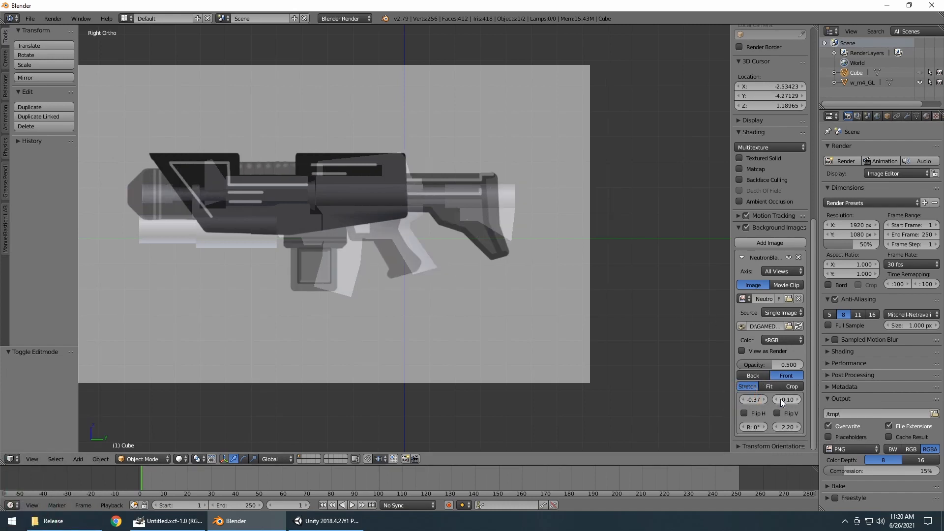
pyautogui.click(764, 399)
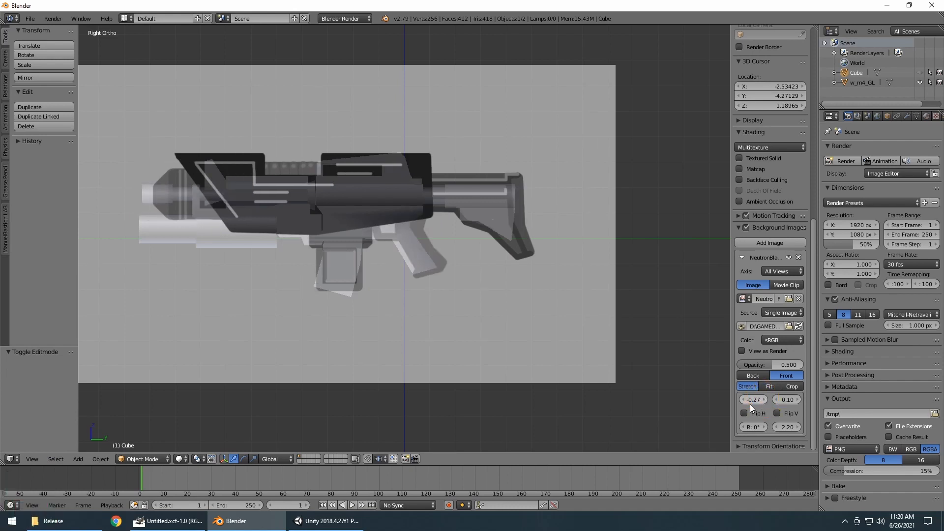
# Step: Examine the rifle model from angled views and compare it with the blaster reference image in the right orthographic view
pyautogui.scroll(2, 222, 270)
pyautogui.moveTo(205, 228); pyautogui.dragTo(543, 294, button='middle')
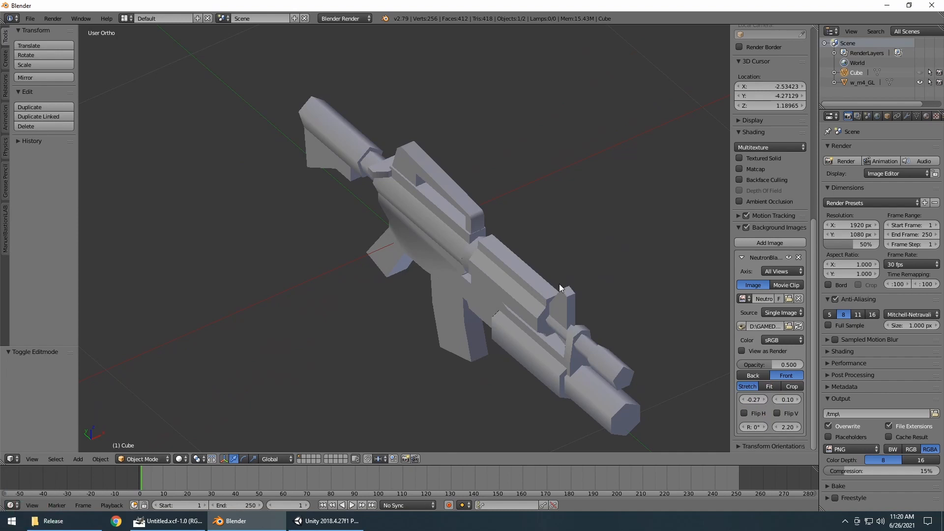
pyautogui.press('KP_3')
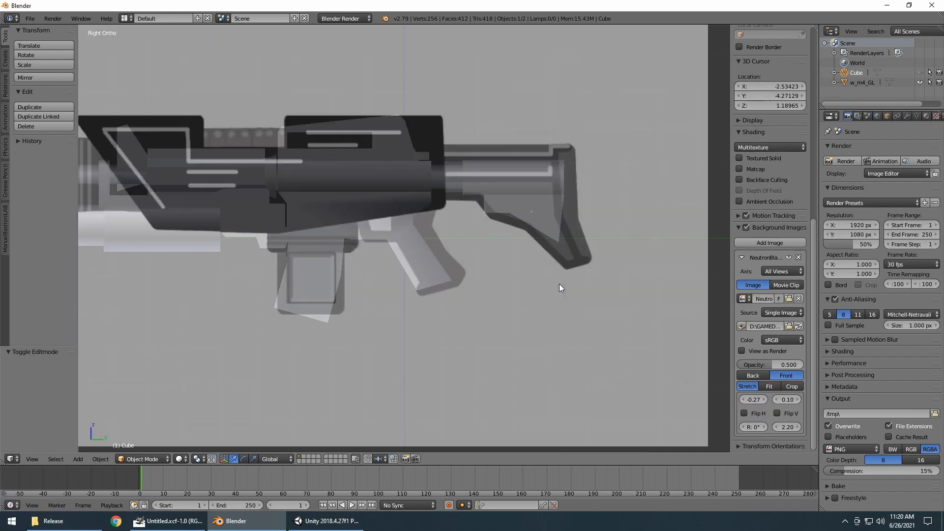
pyautogui.scroll(-5, 397, 239)
pyautogui.scroll(3, 390, 239)
pyautogui.press('KP_1')
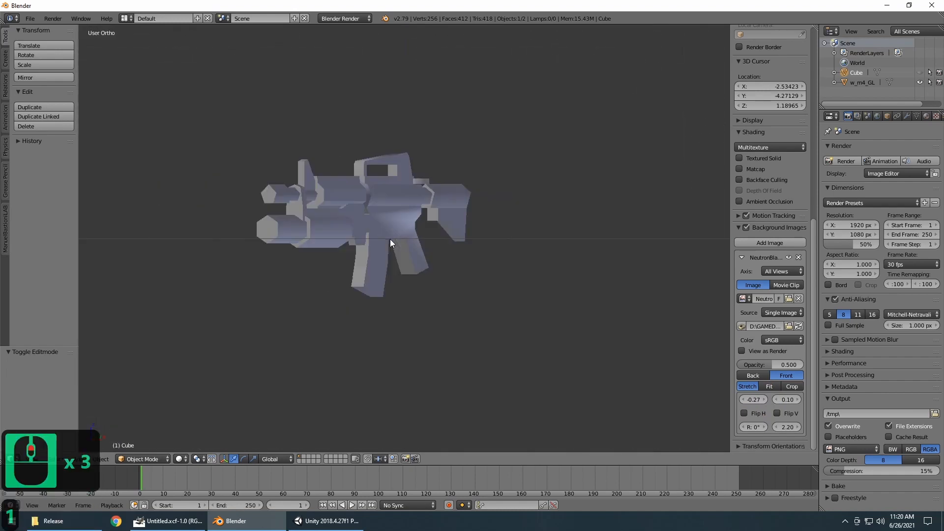
pyautogui.press('KP_3')
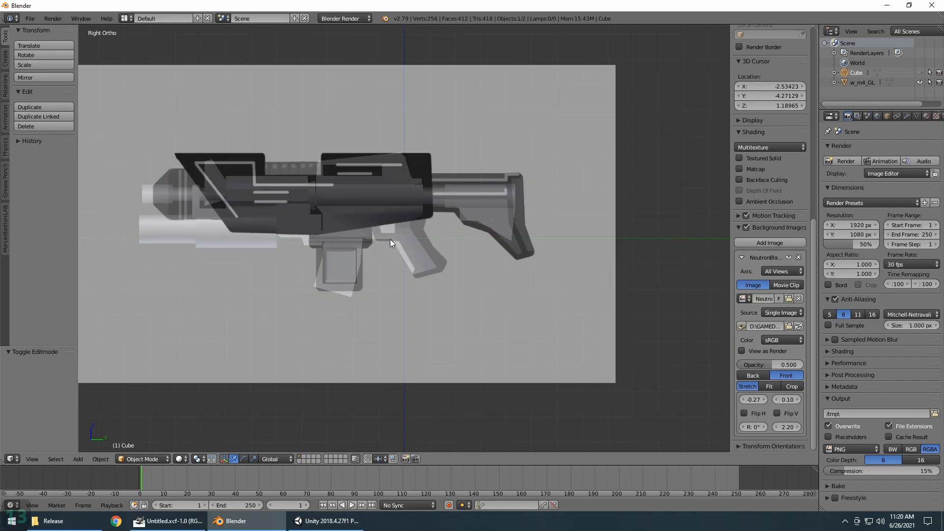
pyautogui.moveTo(390, 239); pyautogui.dragTo(191, 199, button='middle')
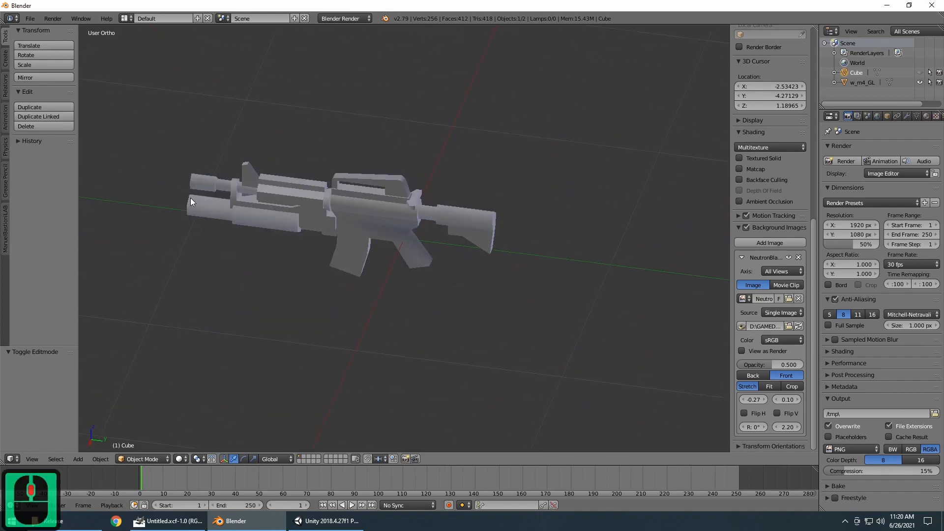
# Step: Try a horizontal offset of -0.30 for the background image in the right orthographic view
pyautogui.press('KP_3')
pyautogui.scroll(4, 190, 197)
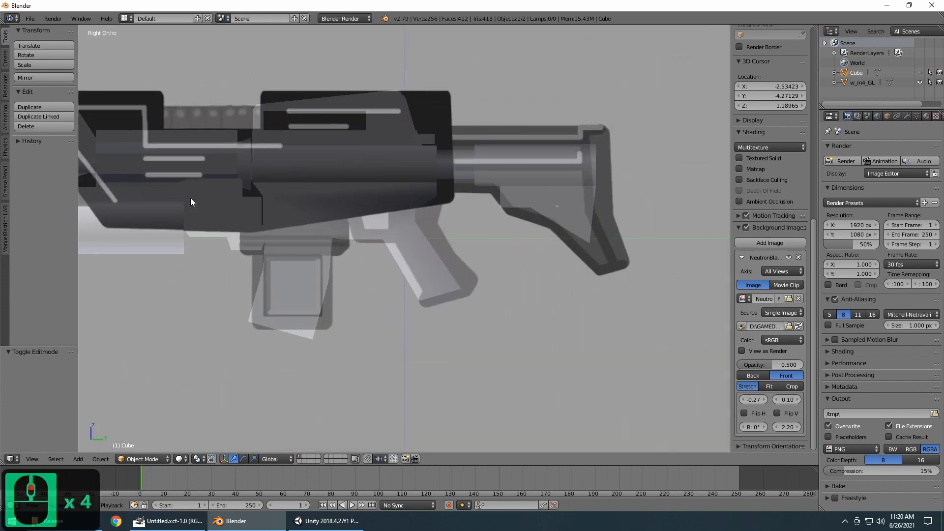
pyautogui.scroll(-2, 222, 193)
pyautogui.keyDown('shift'); pyautogui.moveTo(299, 214); pyautogui.dragTo(400, 185, button='middle'); pyautogui.keyUp('shift')
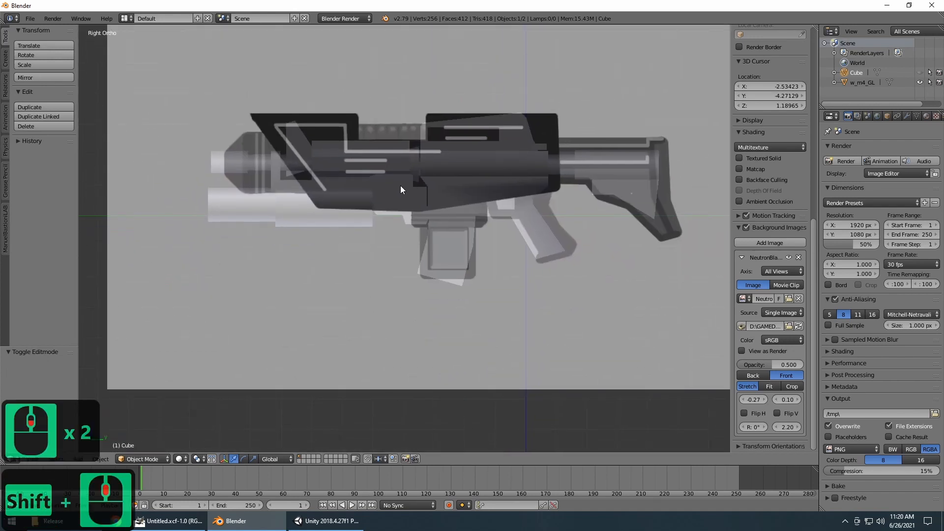
pyautogui.scroll(2, 400, 185)
pyautogui.keyDown('shift'); pyautogui.moveTo(338, 159); pyautogui.dragTo(362, 236, button='middle'); pyautogui.keyUp('shift')
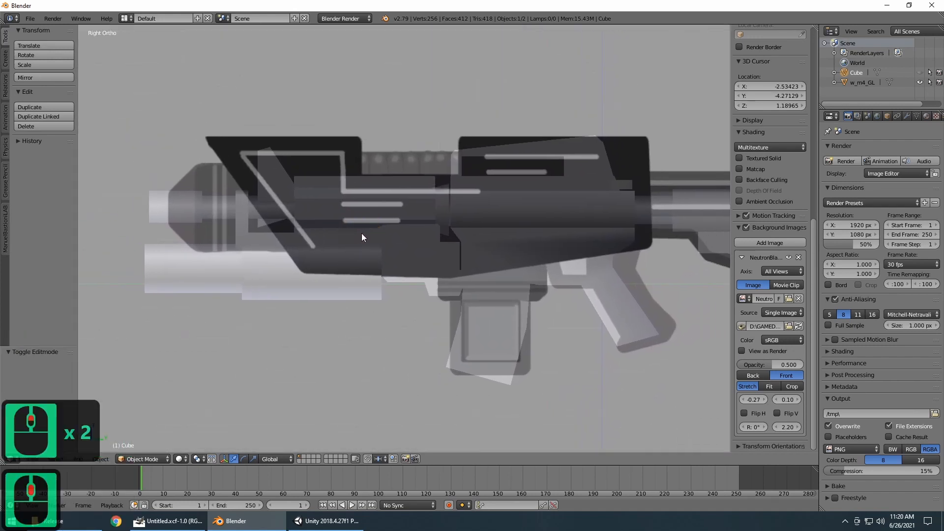
pyautogui.click(743, 399)
pyautogui.click(759, 401)
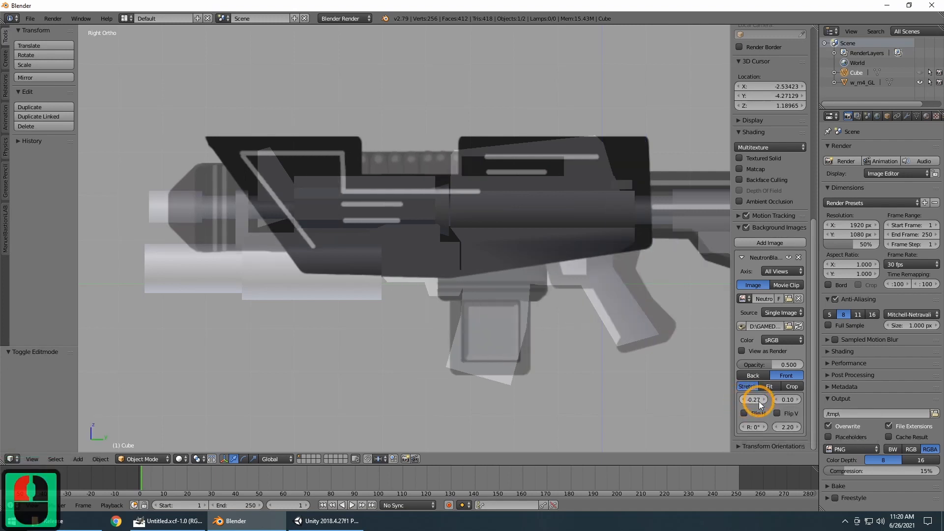
pyautogui.click(754, 400)
pyautogui.press('BackSpace')
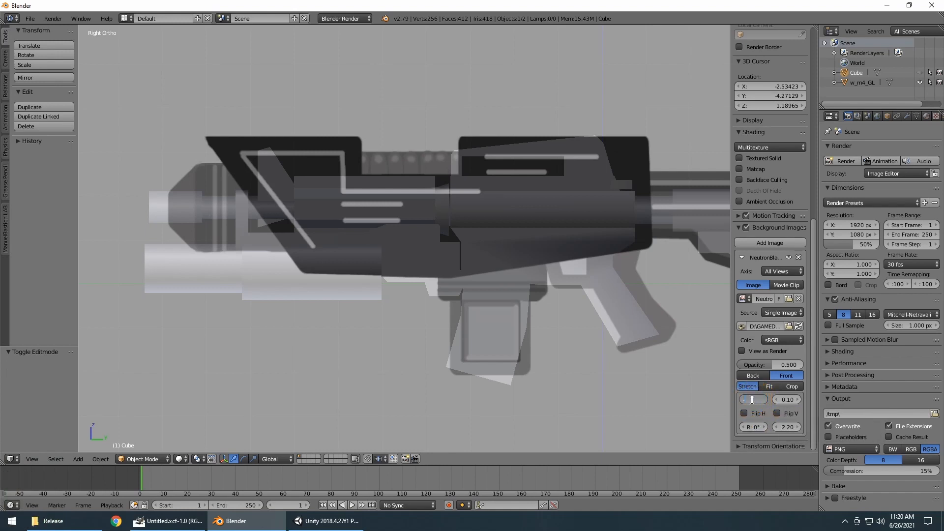
pyautogui.write('-0.3')
pyautogui.press('Return')
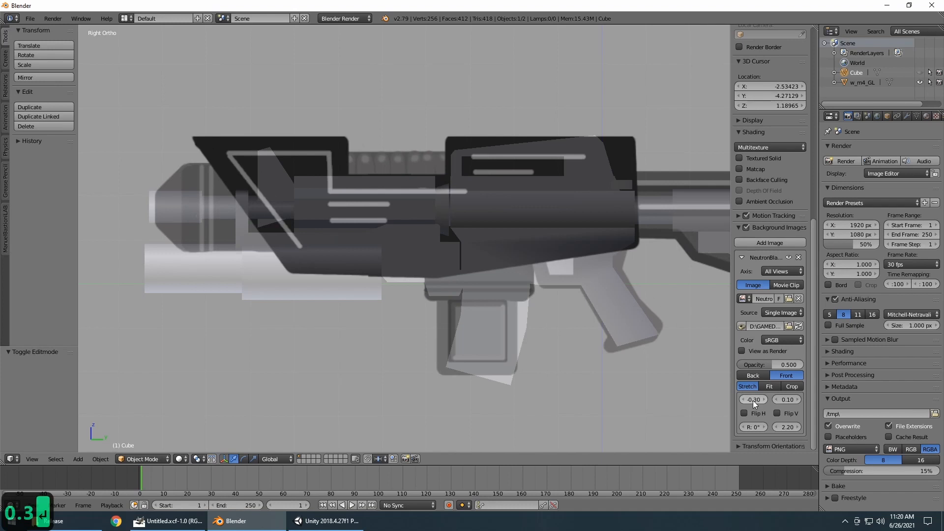
# Step: Set the background image's horizontal offset to -0.31 to line the blaster drawing up with the rifle
pyautogui.write('-0.31')
pyautogui.press('Return')
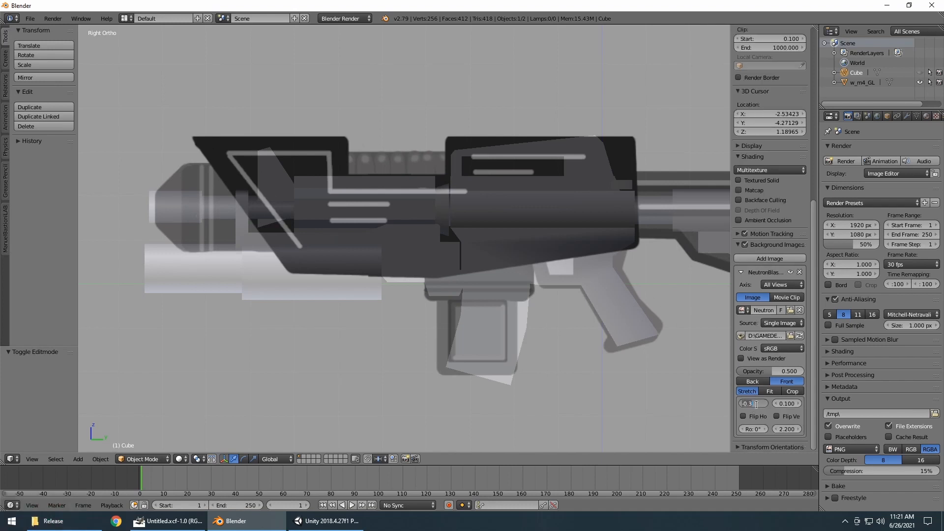
pyautogui.write('1')
pyautogui.press('BackSpace')
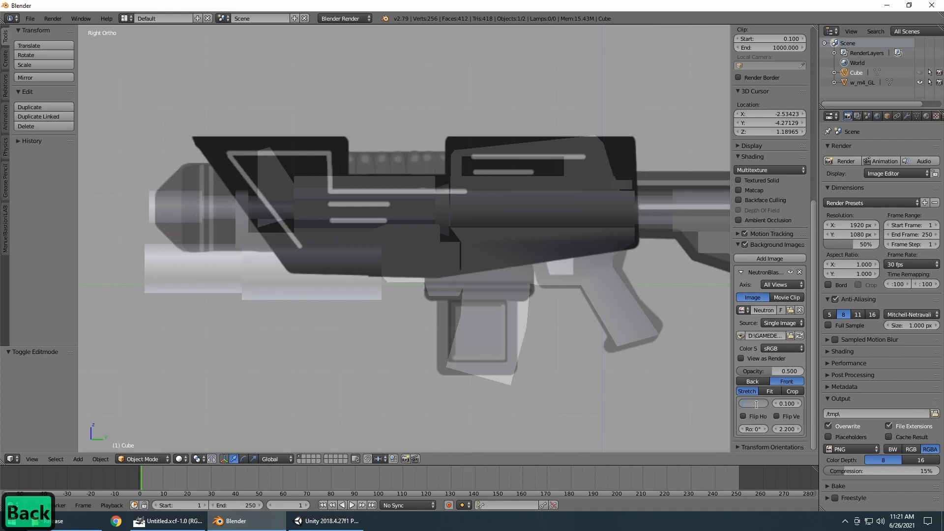
pyautogui.write('-0.31')
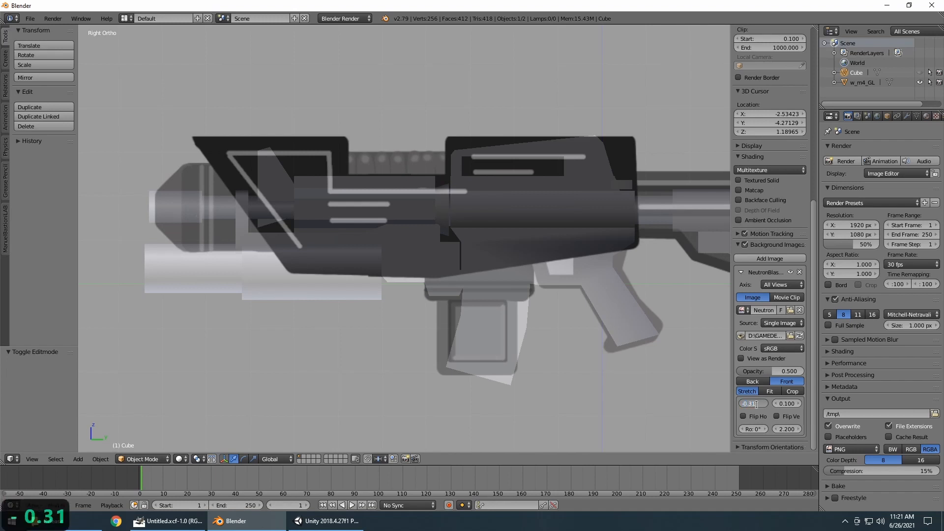
pyautogui.press('Return')
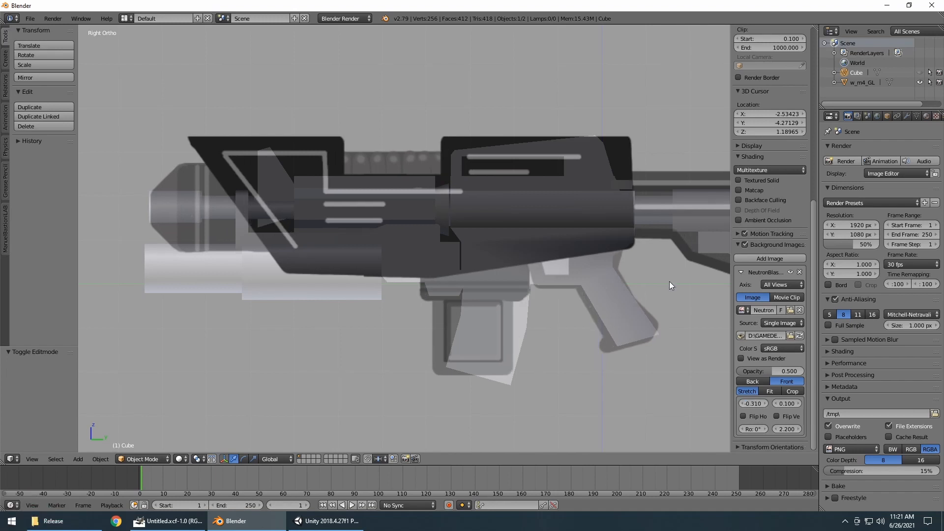
pyautogui.scroll(-5, 591, 231)
pyautogui.scroll(3, 586, 229)
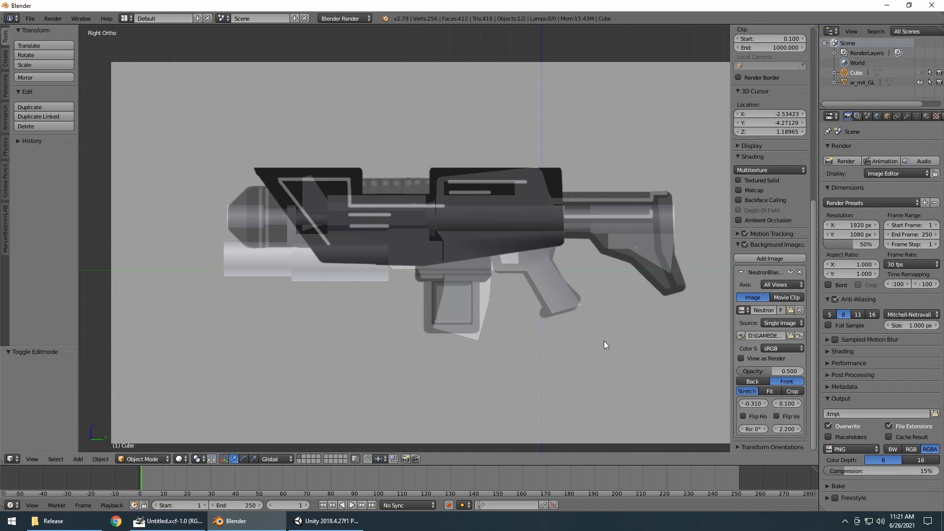
pyautogui.scroll(-5, 501, 240)
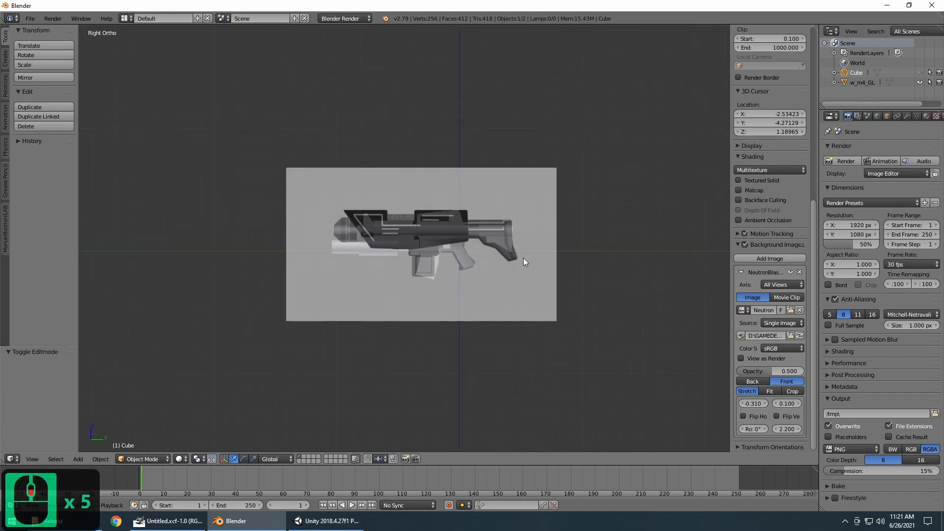
pyautogui.scroll(4, 523, 257)
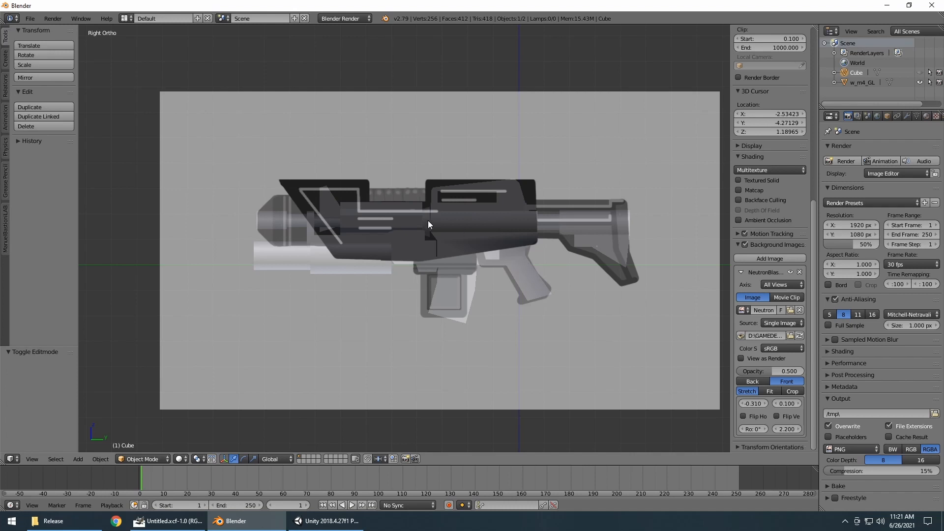
pyautogui.scroll(-7, 485, 163)
pyautogui.scroll(5, 485, 163)
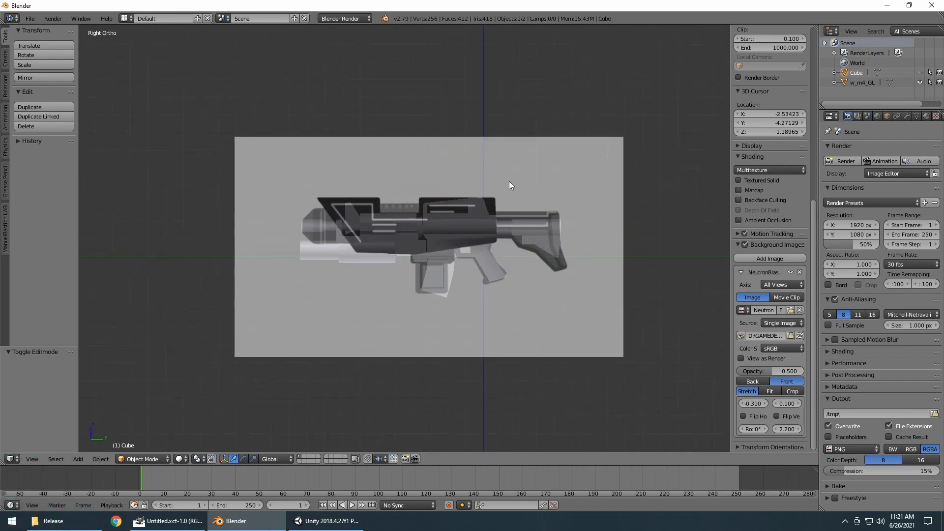
# Step: Make the hidden Cube object visible again and switch it to Edit Mode
pyautogui.click(920, 72)
pyautogui.scroll(-6, 403, 178)
pyautogui.scroll(3, 403, 178)
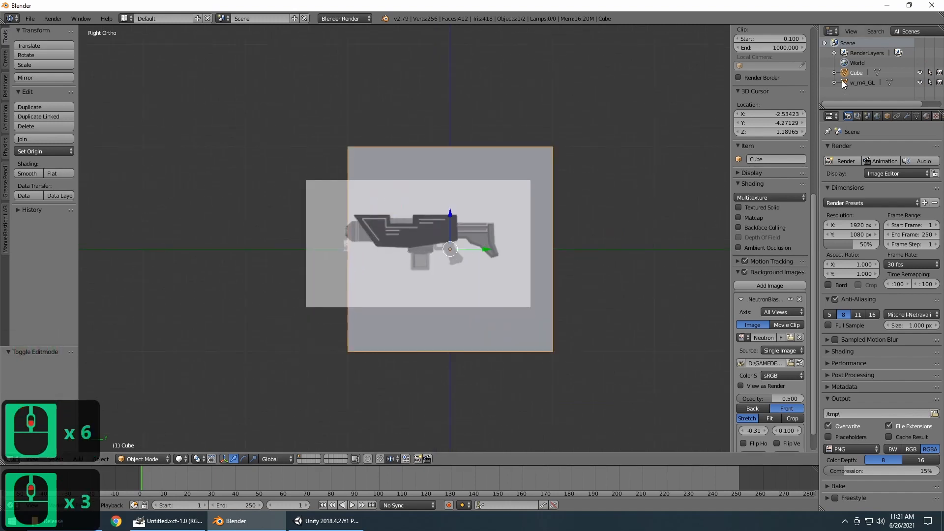
pyautogui.scroll(-3, 534, 164)
pyautogui.scroll(2, 530, 211)
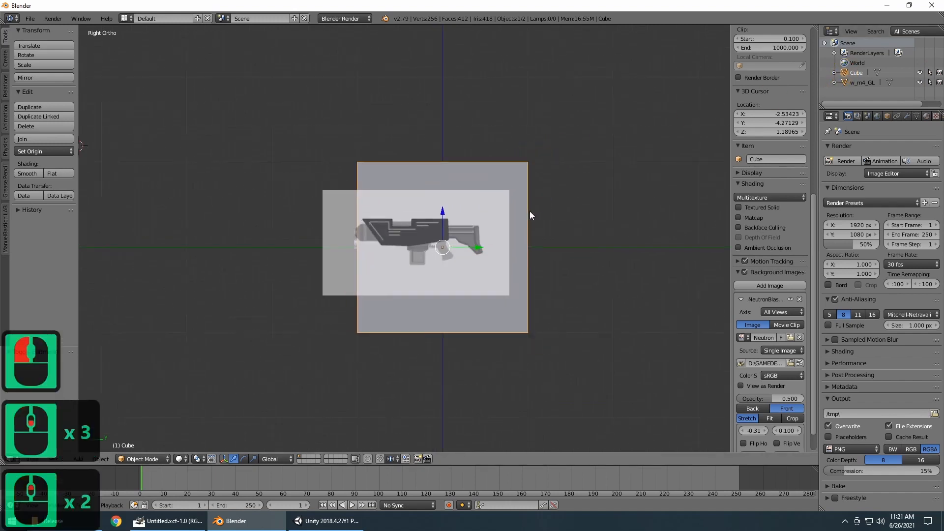
pyautogui.click(167, 459)
pyautogui.click(140, 437)
pyautogui.scroll(3, 472, 305)
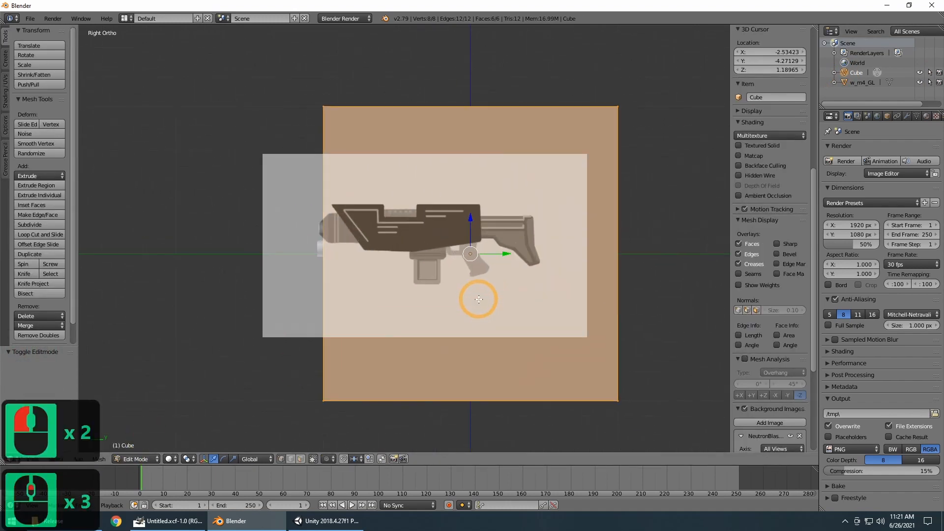
pyautogui.scroll(2, 479, 299)
pyautogui.scroll(-2, 479, 300)
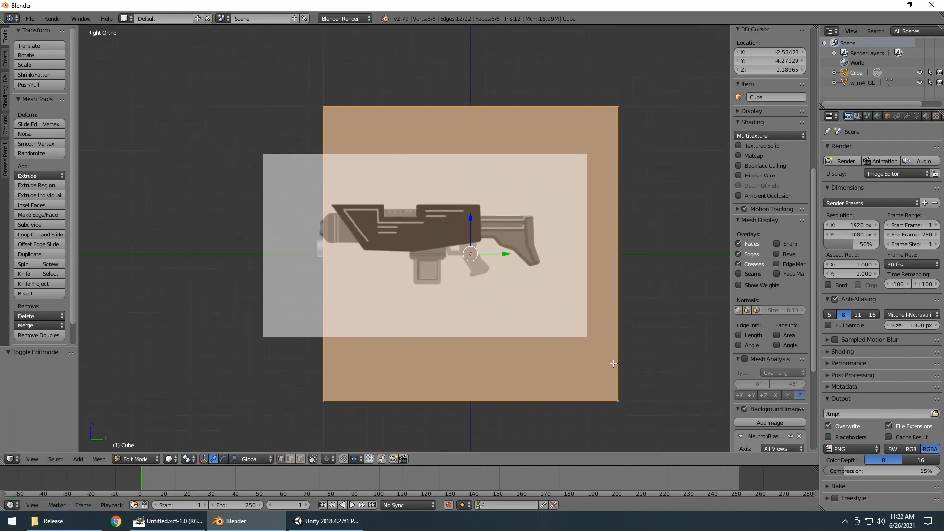
# Step: Scale the cube mesh to about 0.167 and move it about 0.184 in Z and -0.197 in Y onto the blaster's rear body block
pyautogui.press('s')
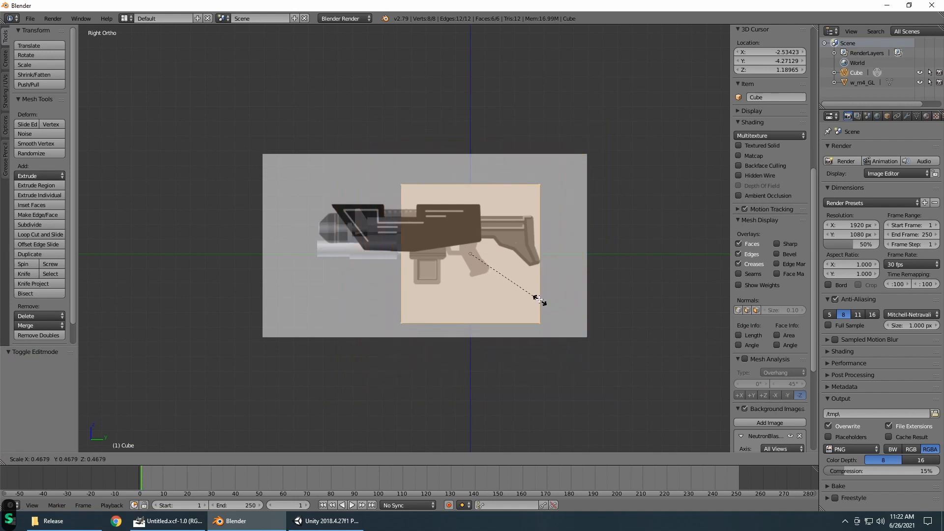
pyautogui.click(496, 270)
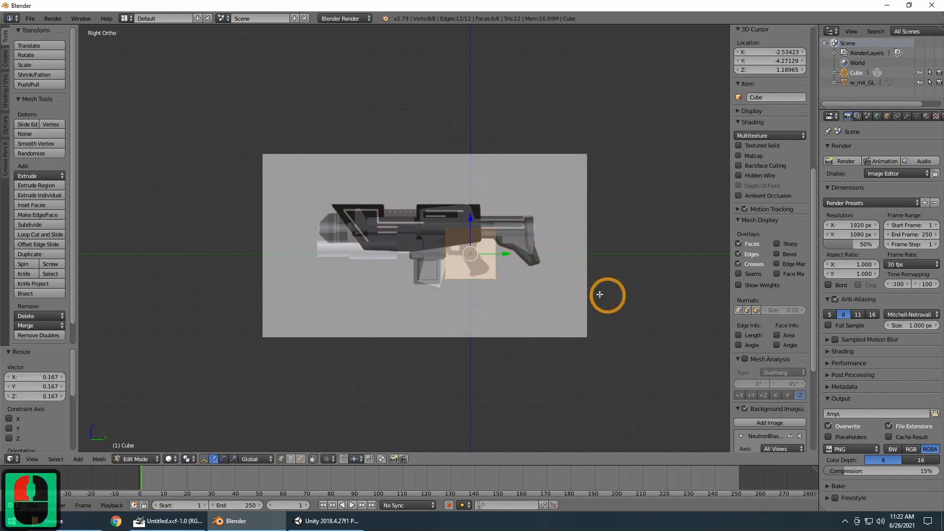
pyautogui.scroll(4, 551, 252)
pyautogui.moveTo(542, 238); pyautogui.dragTo(540, 182)
pyautogui.scroll(2, 615, 203)
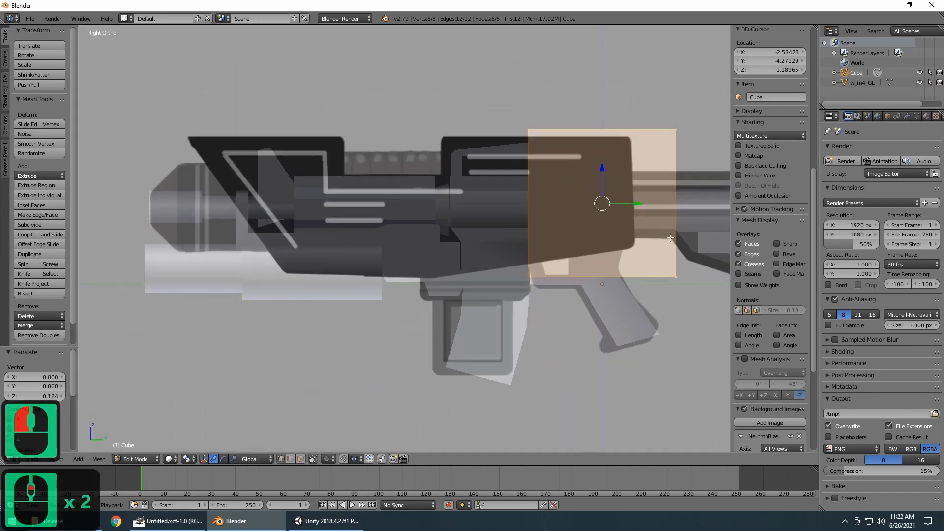
pyautogui.moveTo(639, 203); pyautogui.dragTo(553, 205)
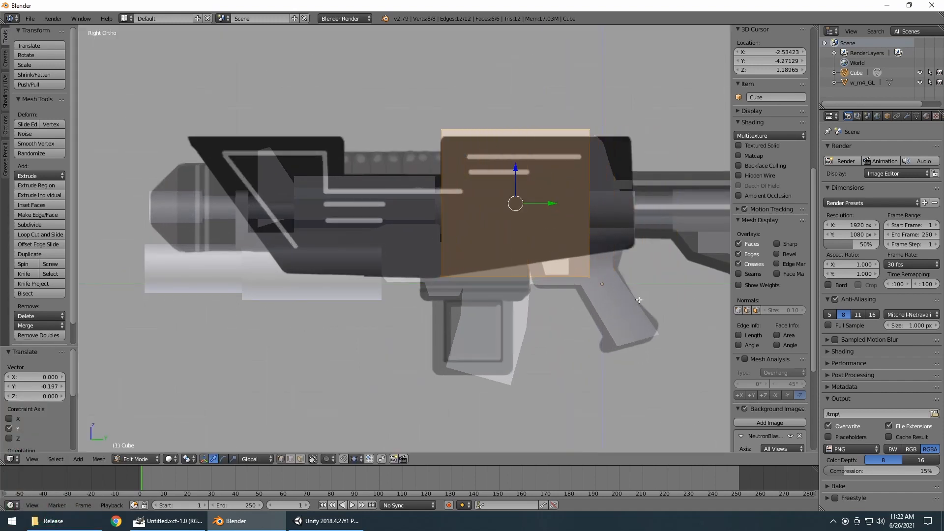
# Step: Shrink the cube slightly, including a scale of about 0.92, and nudge it in Y and Z to match the rear body block's upper front corner
pyautogui.press('s')
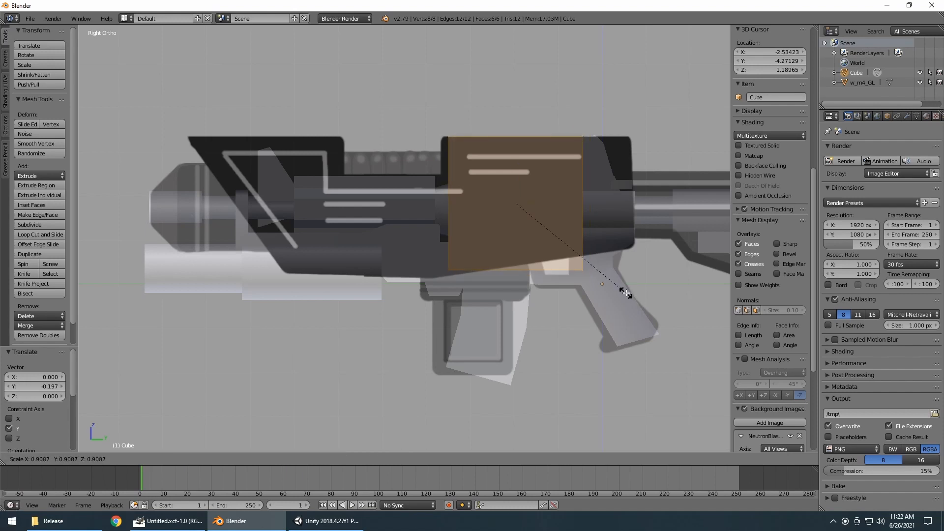
pyautogui.click(631, 296)
pyautogui.moveTo(515, 169); pyautogui.dragTo(514, 171)
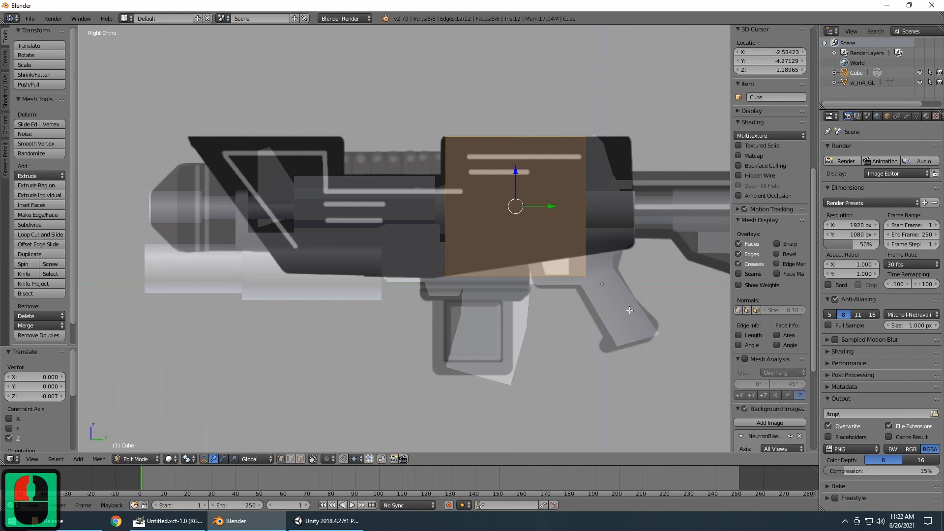
pyautogui.press('s')
pyautogui.click(551, 206)
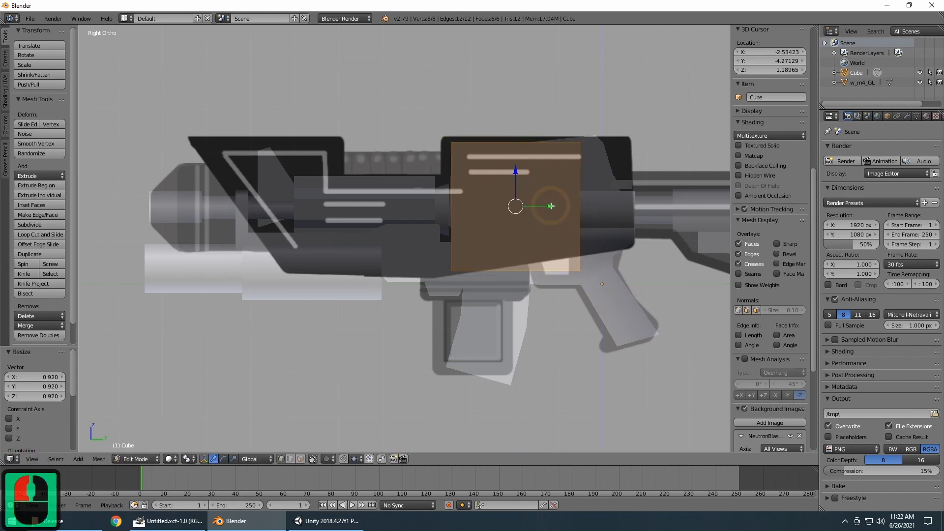
pyautogui.moveTo(551, 207); pyautogui.dragTo(539, 209)
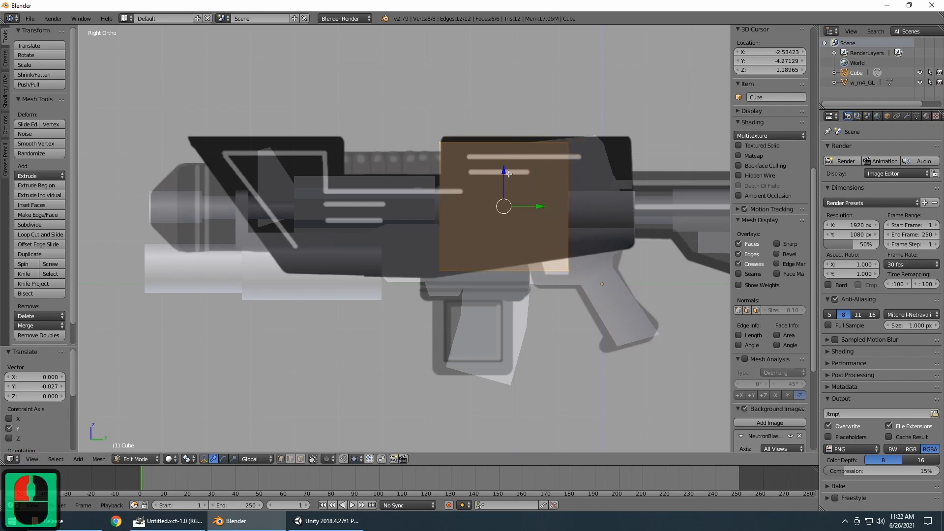
pyautogui.moveTo(509, 173); pyautogui.dragTo(506, 168)
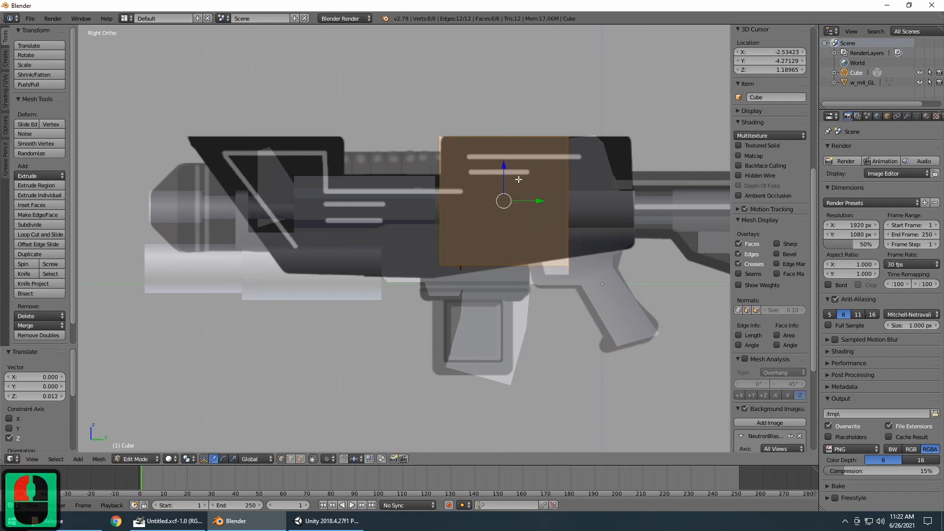
pyautogui.moveTo(536, 198); pyautogui.dragTo(538, 202)
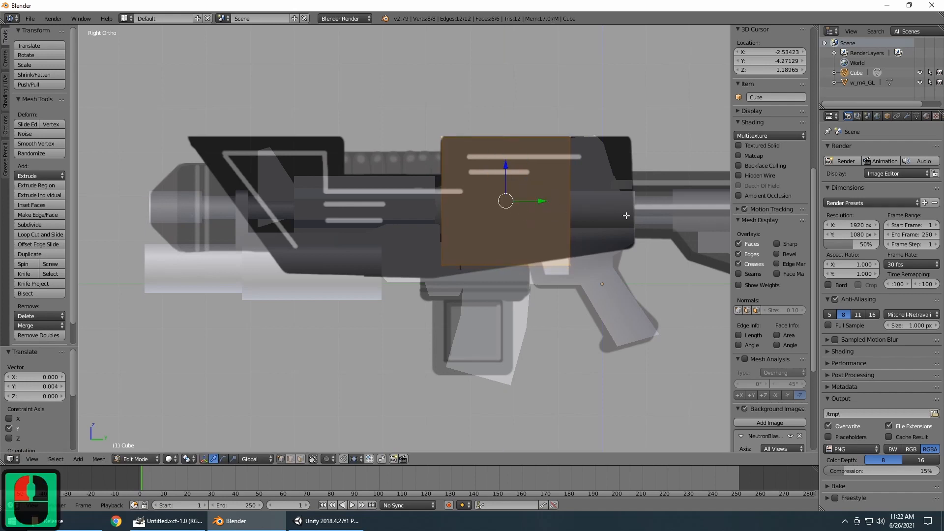
# Step: Switch the viewport to wireframe shading, hiding and re-showing the w_m4_GL rifle, to compare it with the cube and the blaster reference
pyautogui.scroll(2, 626, 216)
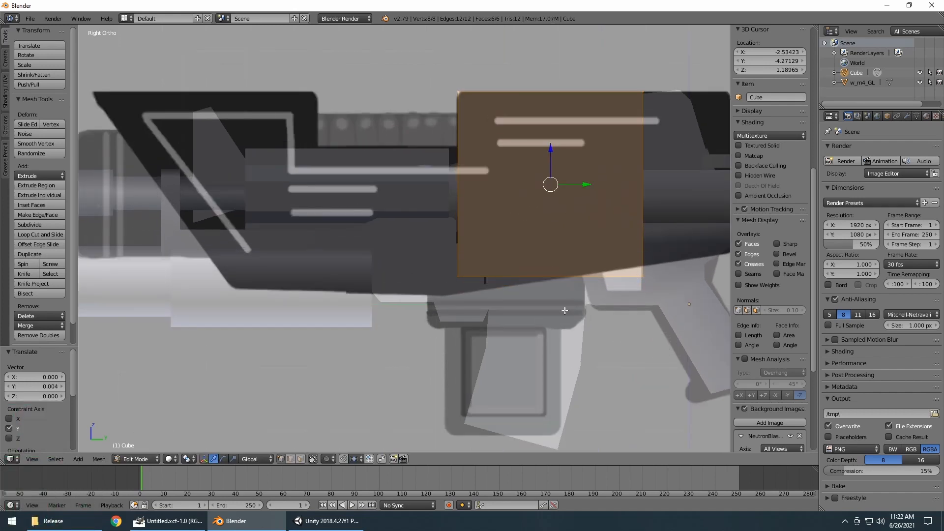
pyautogui.scroll(-2, 565, 311)
pyautogui.moveTo(616, 333)
pyautogui.mouseDown(button='middle')
pyautogui.moveTo(536, 322)
pyautogui.moveTo(636, 327)
pyautogui.moveTo(621, 331)
pyautogui.mouseUp(button='middle')
pyautogui.press('KP_3')
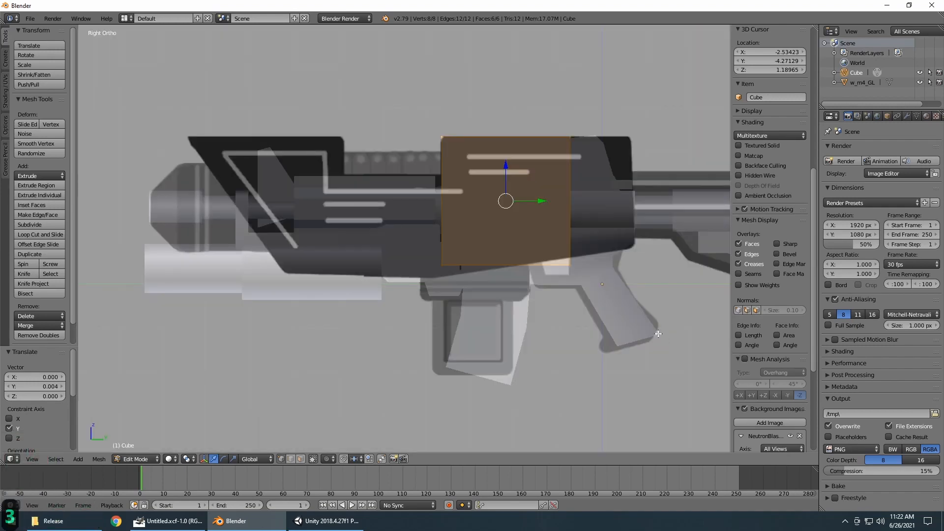
pyautogui.click(920, 82)
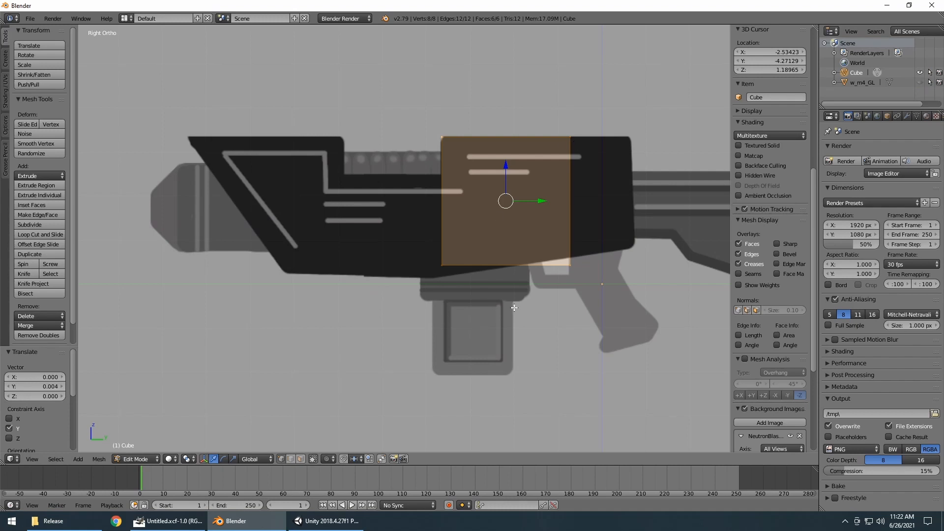
pyautogui.press('z')
pyautogui.moveTo(596, 317)
pyautogui.mouseDown(button='middle')
pyautogui.moveTo(551, 309)
pyautogui.moveTo(576, 306)
pyautogui.mouseUp(button='middle')
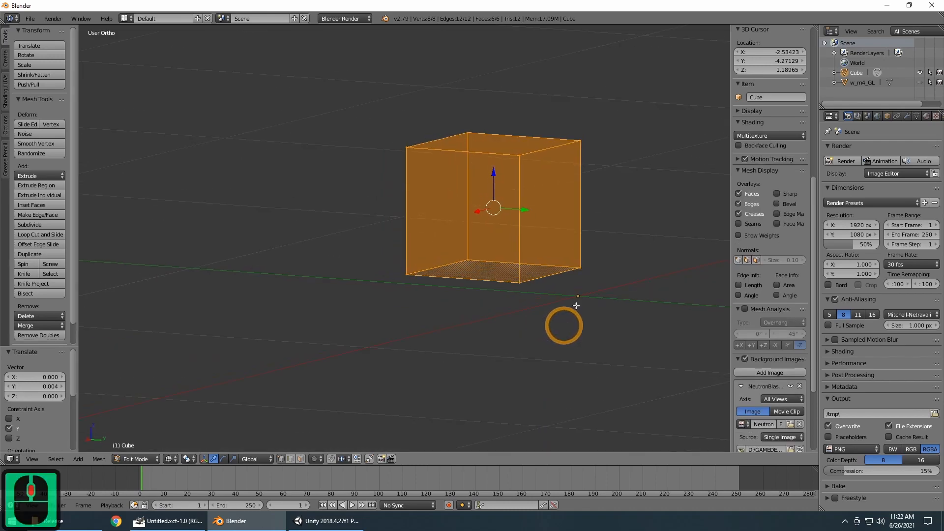
pyautogui.click(919, 82)
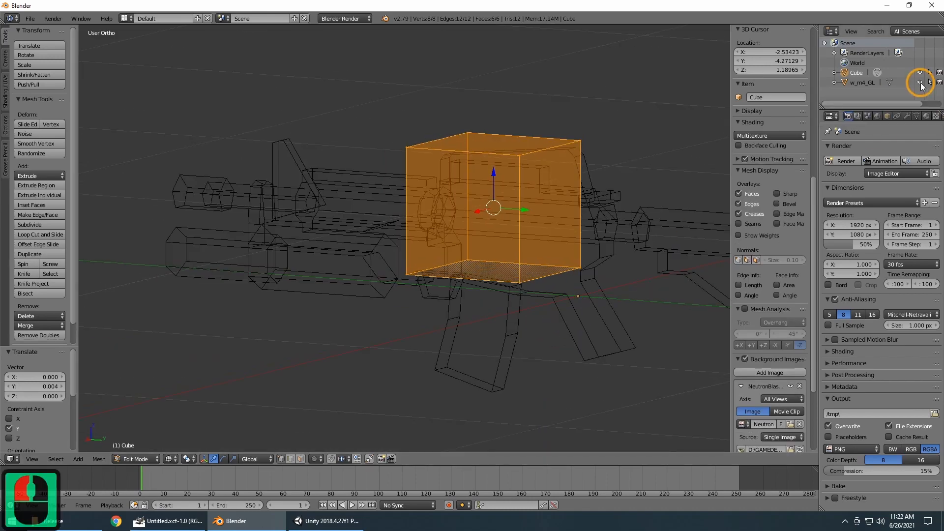
pyautogui.moveTo(366, 301); pyautogui.dragTo(433, 276, button='middle')
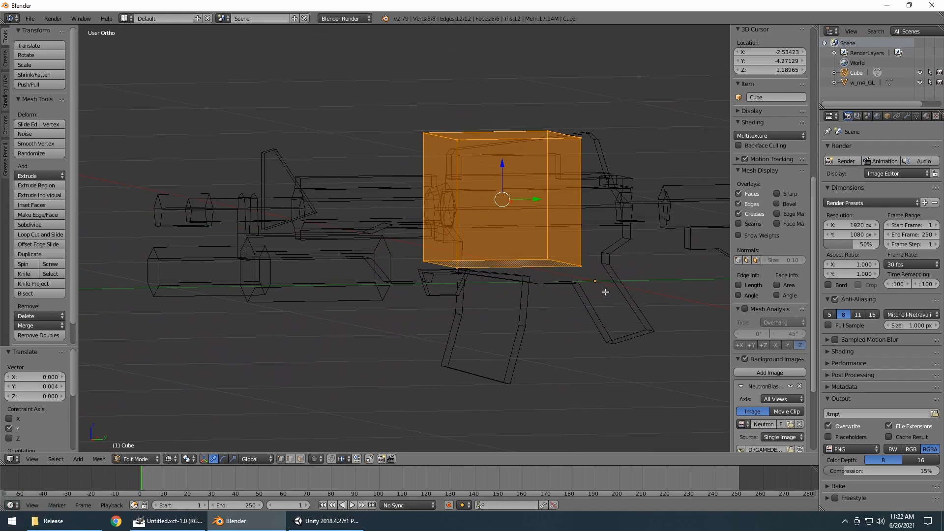
pyautogui.press('KP_3')
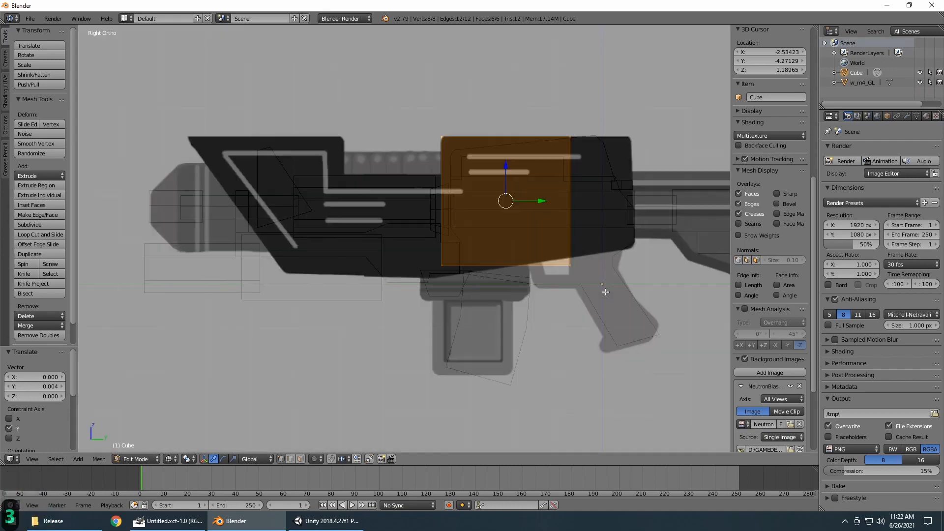
# Step: Hide the w_m4_GL rifle, clear the cube's vertex selection and show the mesh in wireframe shading over the side reference
pyautogui.click(920, 82)
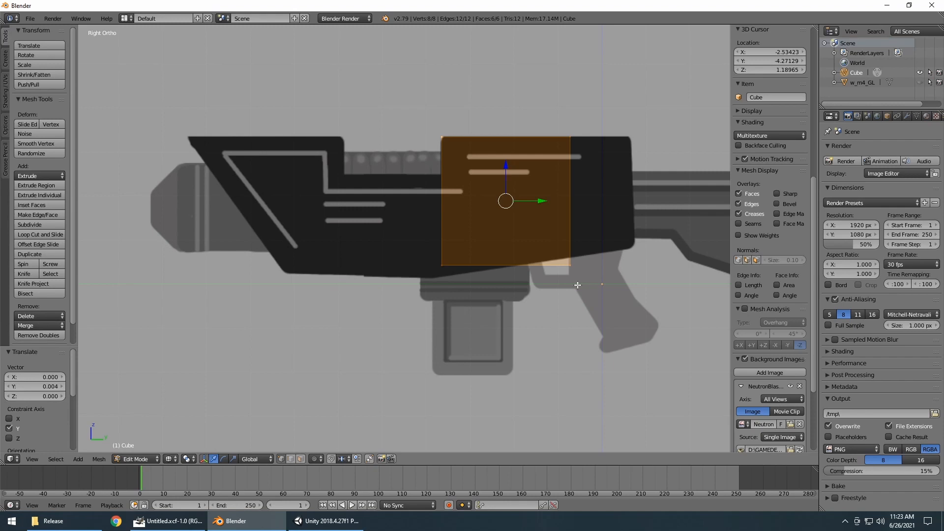
pyautogui.hotkey('alt', 'z')
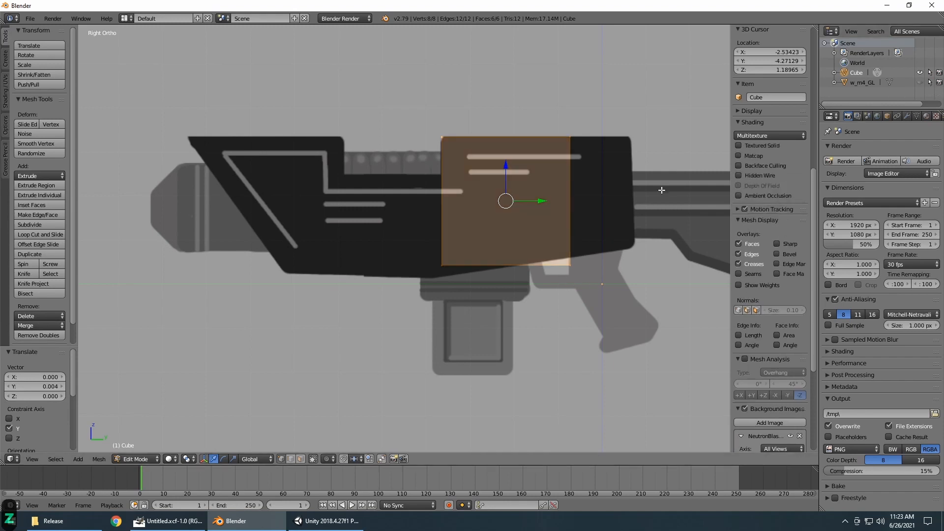
pyautogui.rightClick(569, 265)
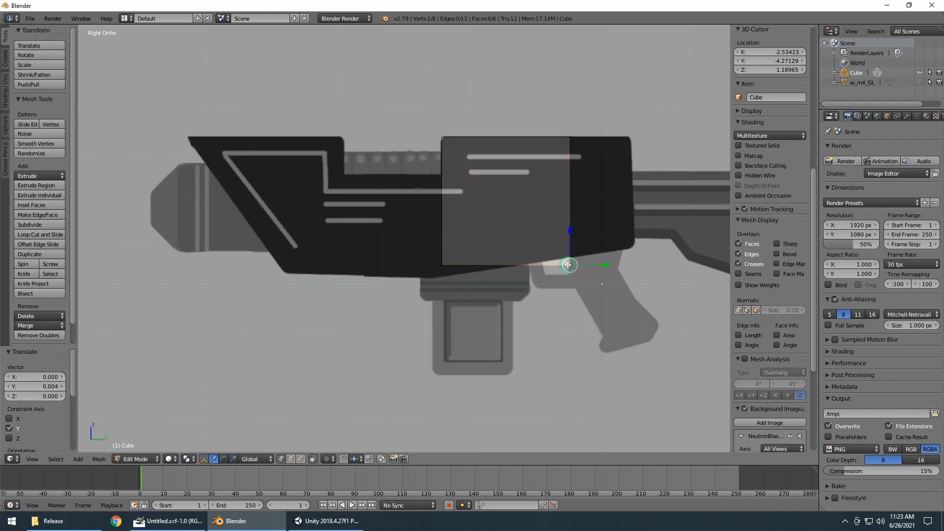
pyautogui.moveTo(659, 276); pyautogui.dragTo(561, 310, button='middle')
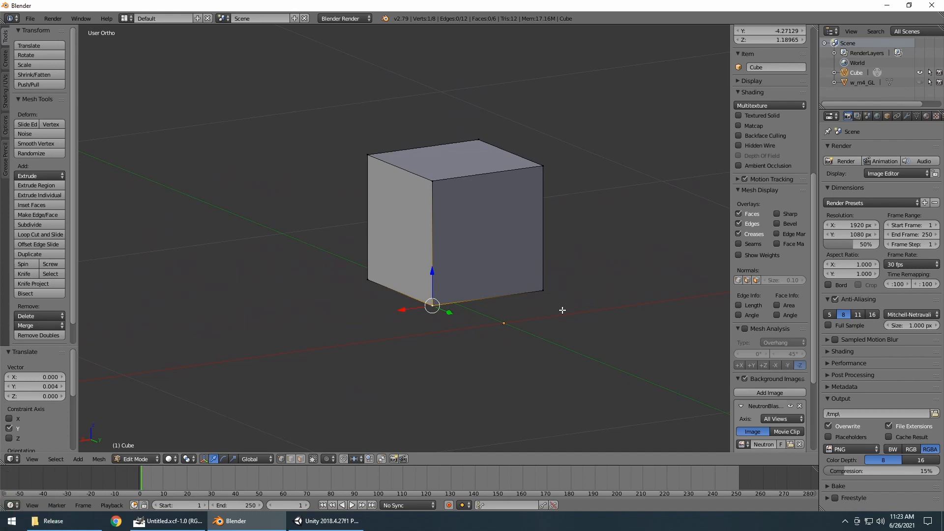
pyautogui.press('KP_3')
pyautogui.press('a')
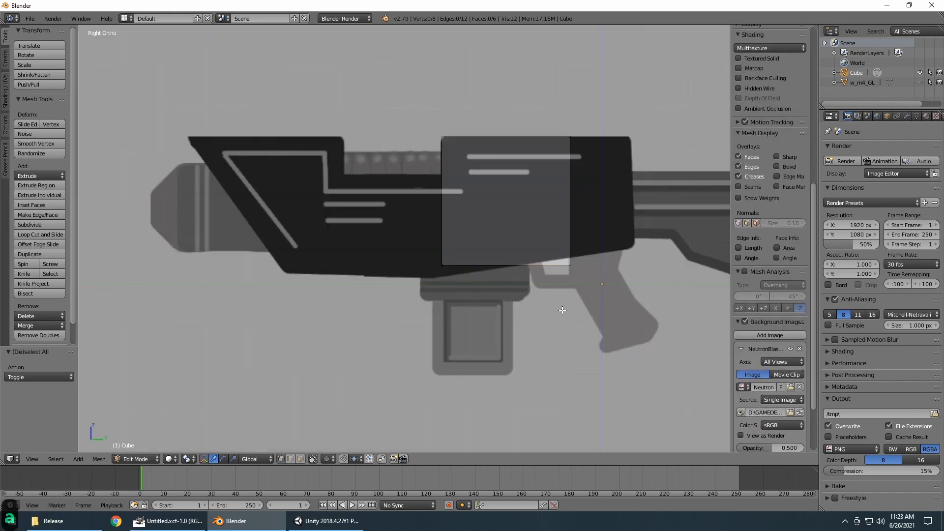
pyautogui.press('z')
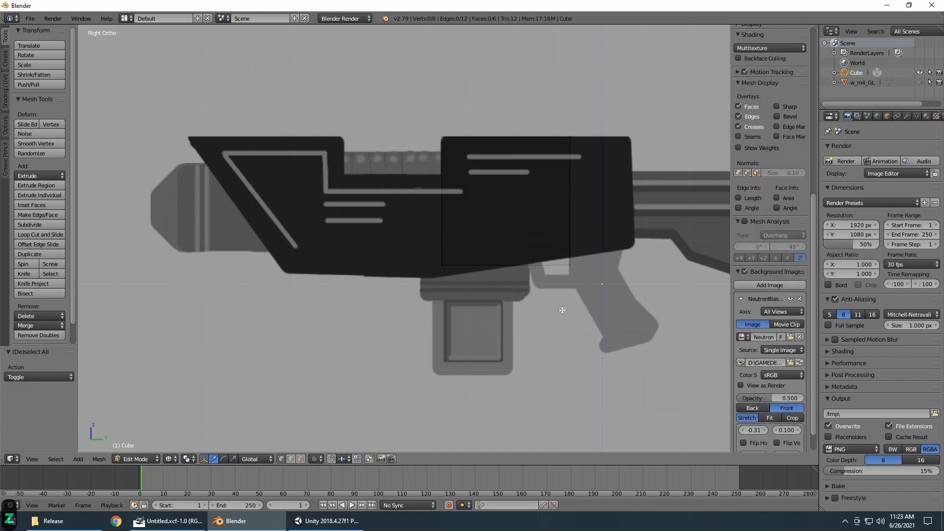
# Step: Select both lower rear vertices of the cube and move them in Y and Z onto the blaster block's lower rear corner
pyautogui.rightClick(567, 269)
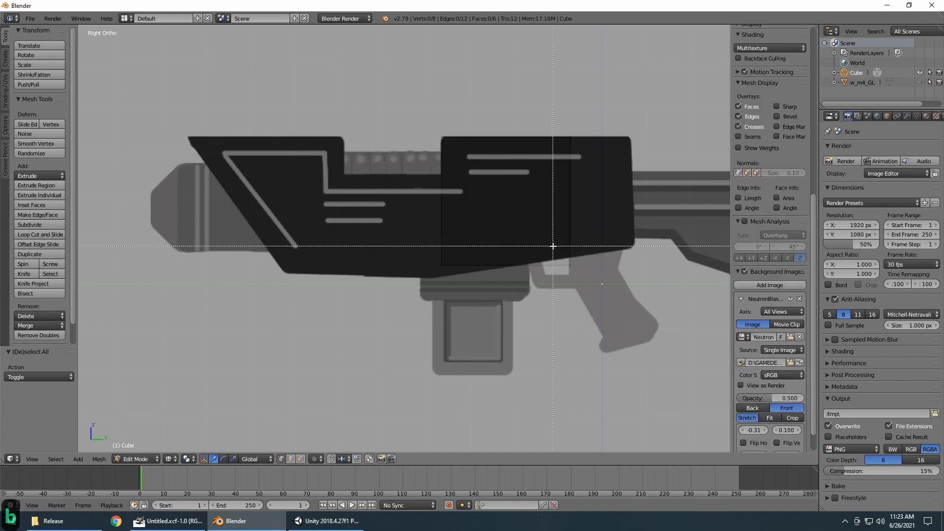
pyautogui.moveTo(611, 311); pyautogui.dragTo(568, 330, button='middle')
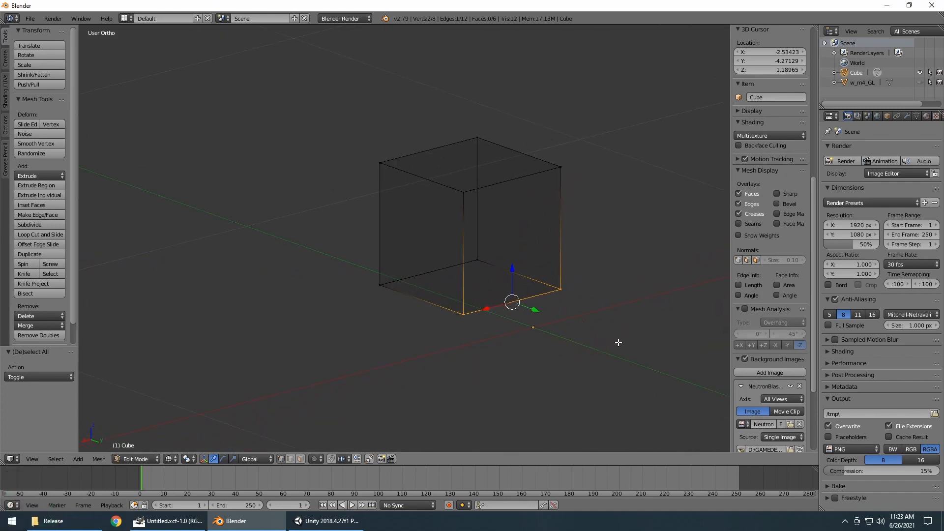
pyautogui.press('KP_3')
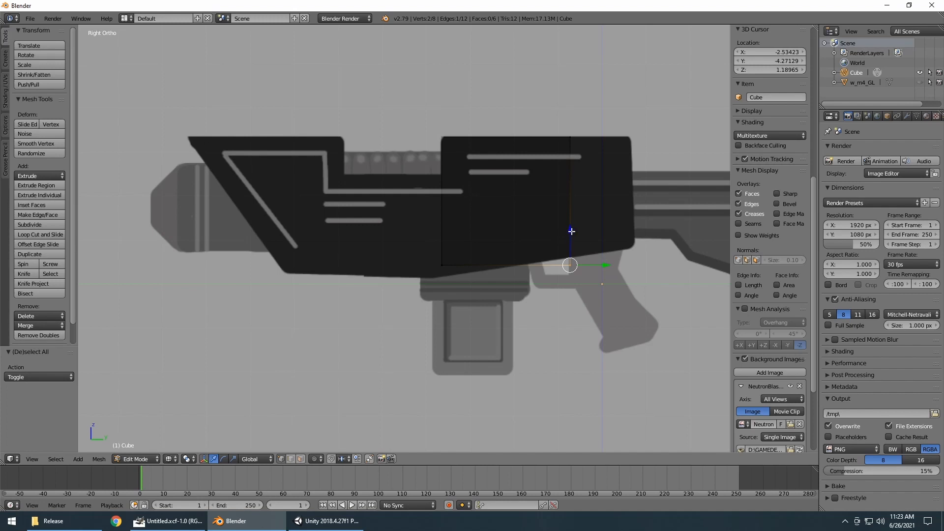
pyautogui.moveTo(569, 232); pyautogui.dragTo(571, 205)
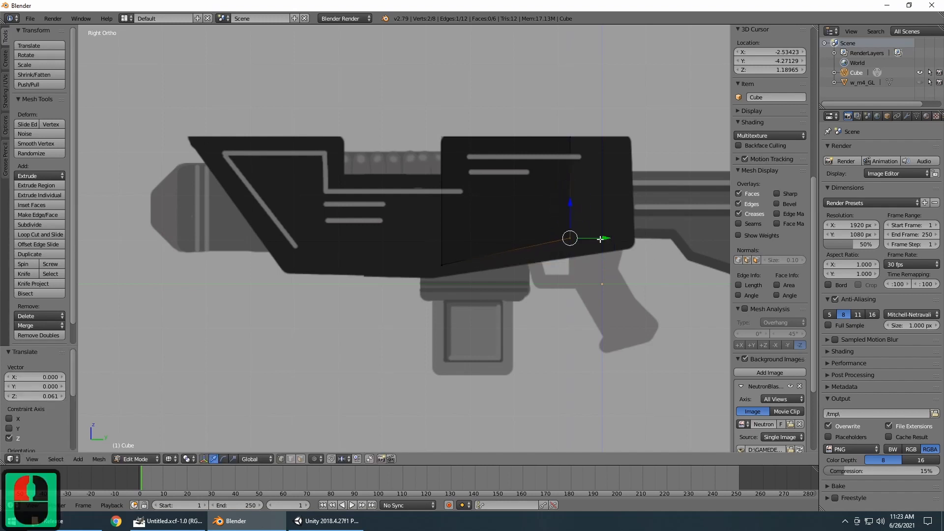
pyautogui.moveTo(600, 239); pyautogui.dragTo(654, 236)
pyautogui.moveTo(632, 206); pyautogui.dragTo(631, 215)
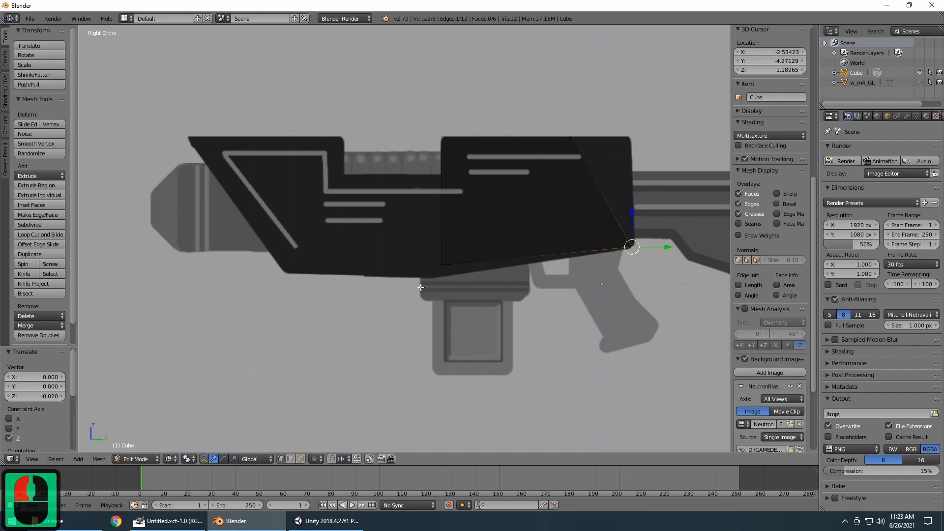
# Step: Select both lower front vertices of the cube and move them about -0.023 in Z onto the block's bottom edge
pyautogui.rightClick(442, 265)
pyautogui.press('b')
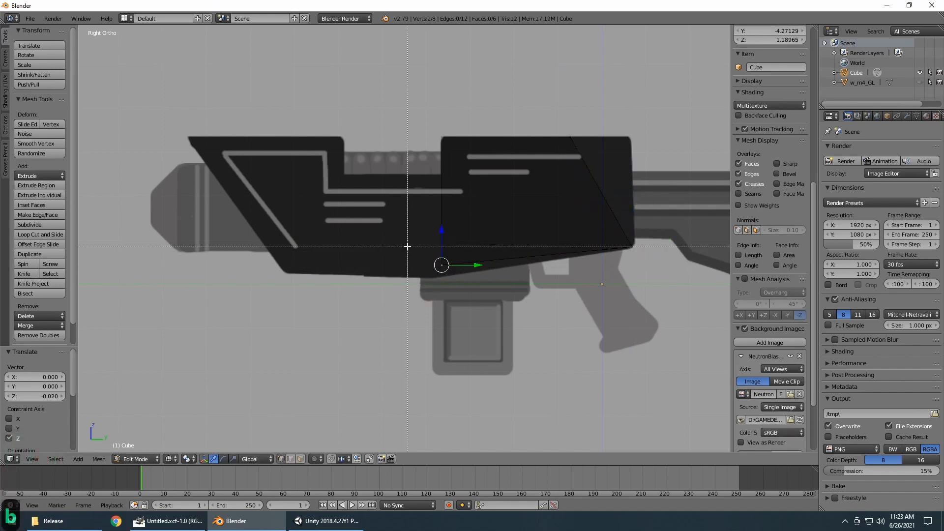
pyautogui.moveTo(407, 246); pyautogui.dragTo(480, 280)
pyautogui.moveTo(441, 229); pyautogui.dragTo(439, 238)
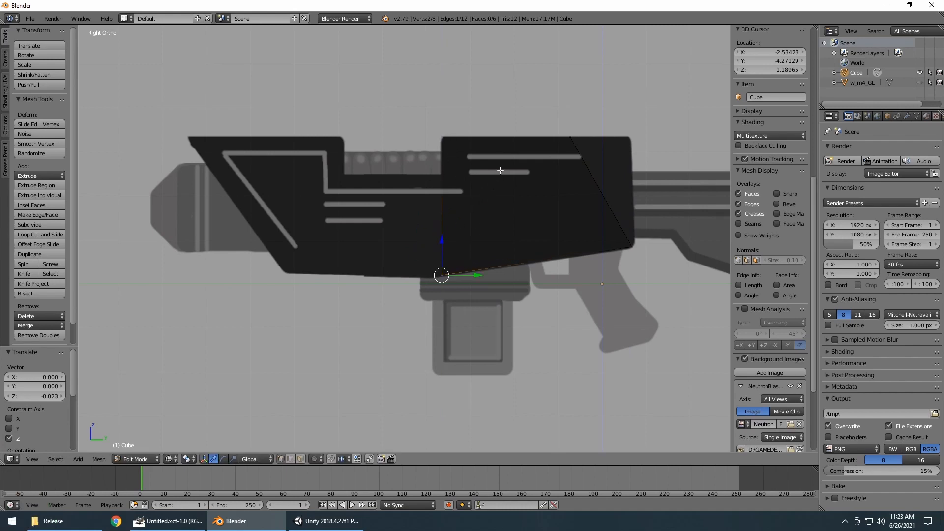
# Step: Select both upper rear vertices and move them about 0.13 in Y, plus a 0.007 nudge, to the block's upper rear corner
pyautogui.scroll(1, 502, 170)
pyautogui.rightClick(601, 116)
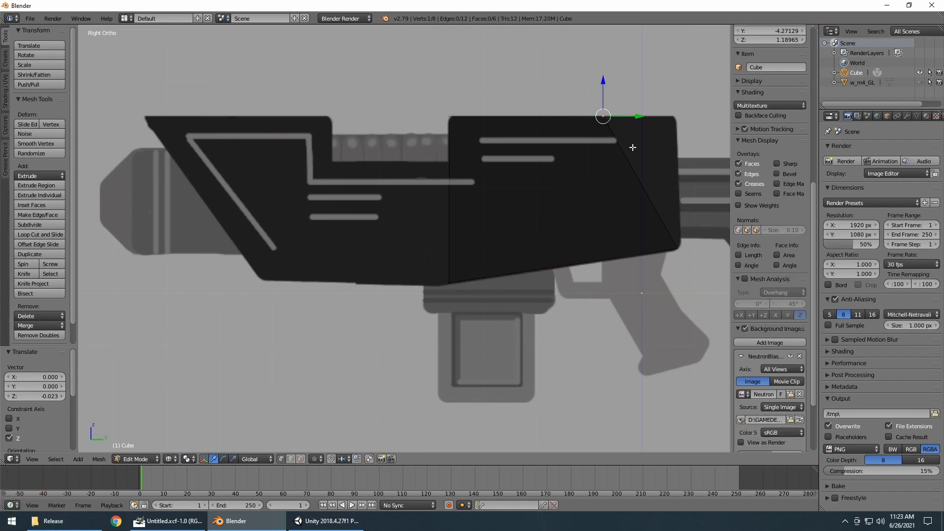
pyautogui.press('b')
pyautogui.moveTo(578, 96); pyautogui.dragTo(638, 148)
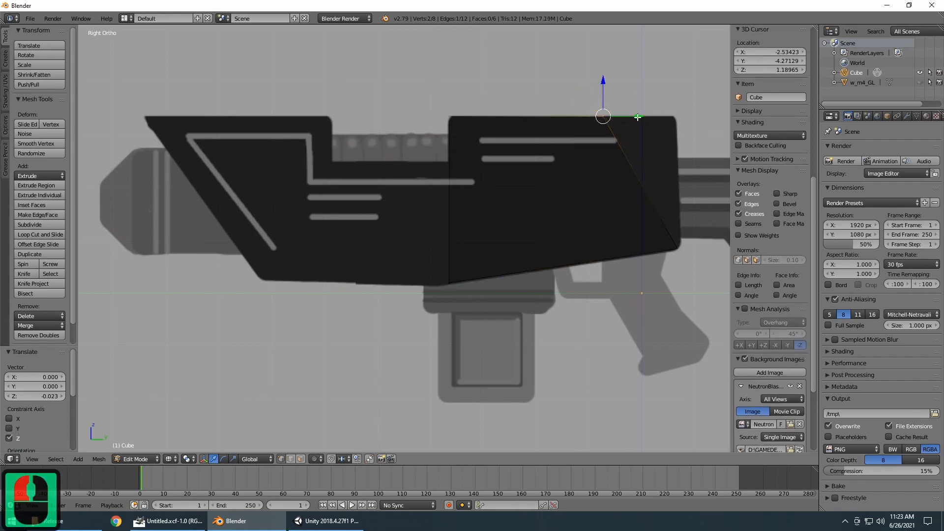
pyautogui.press('g')
pyautogui.press('y')
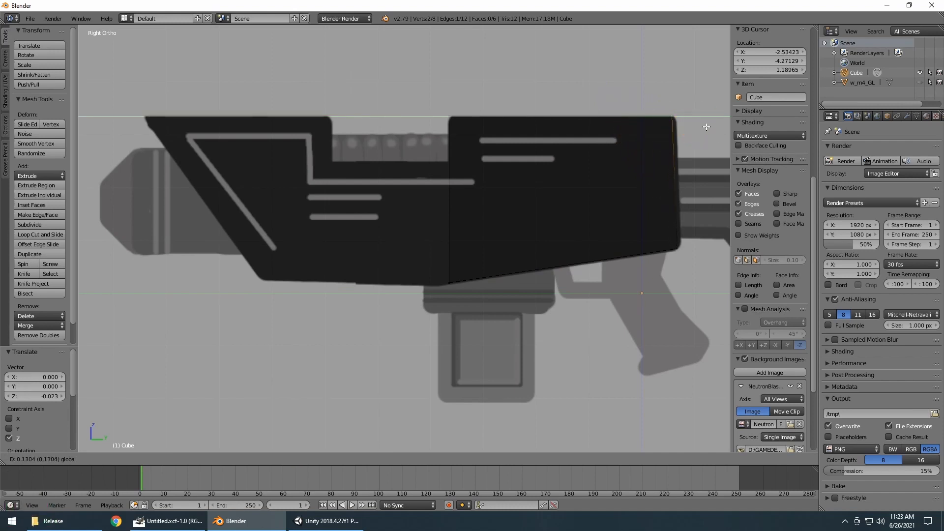
pyautogui.click(707, 127)
pyautogui.moveTo(696, 117); pyautogui.dragTo(701, 117)
pyautogui.click(674, 119)
# Step: Examine the reshaped block from several angles and against the blaster reference in the right side view
pyautogui.scroll(-5, 674, 120)
pyautogui.moveTo(622, 186); pyautogui.dragTo(585, 258, button='middle')
pyautogui.scroll(-1, 581, 258)
pyautogui.scroll(2, 552, 276)
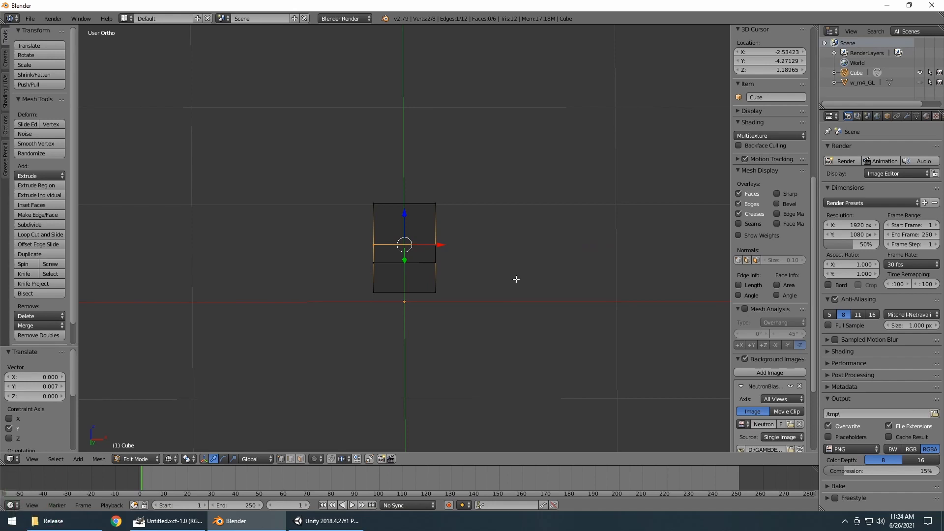
pyautogui.moveTo(516, 279)
pyautogui.mouseDown(button='middle')
pyautogui.moveTo(560, 267)
pyautogui.moveTo(437, 289)
pyautogui.moveTo(512, 283)
pyautogui.mouseUp(button='middle')
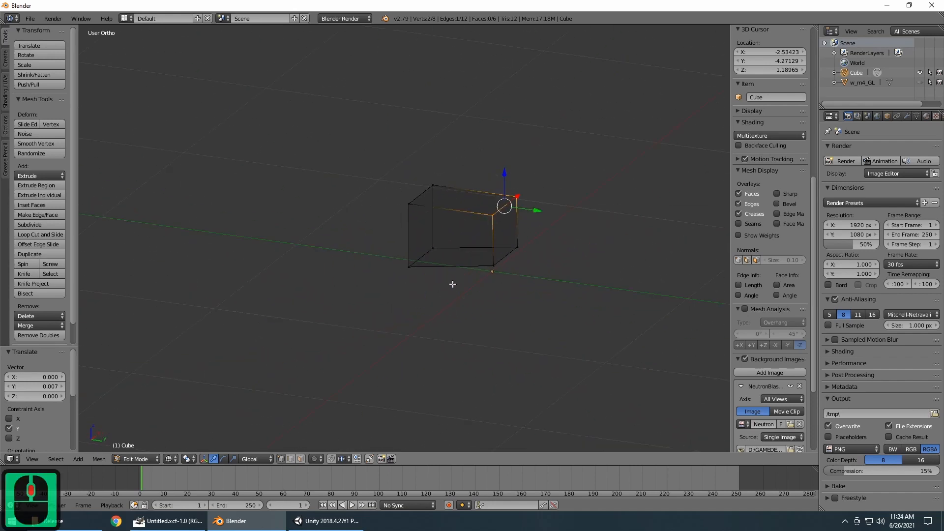
pyautogui.press('KP_3')
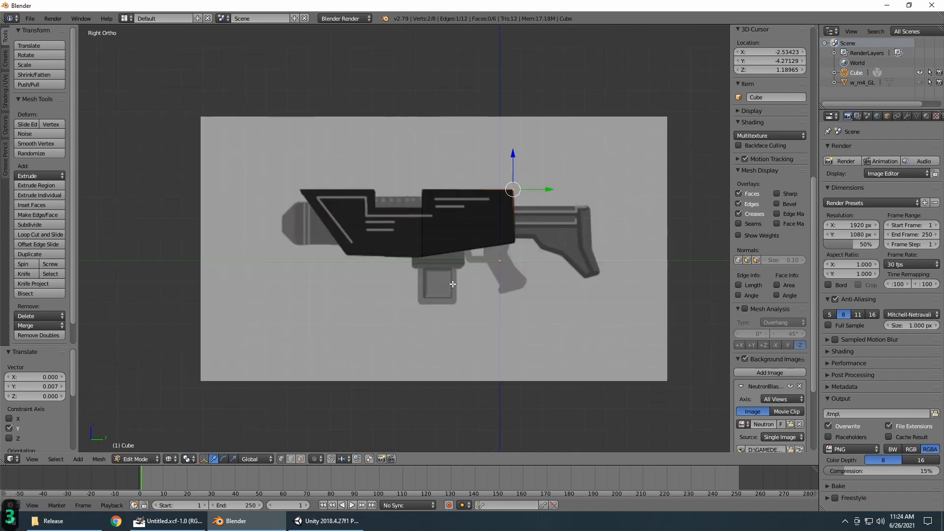
pyautogui.scroll(4, 549, 232)
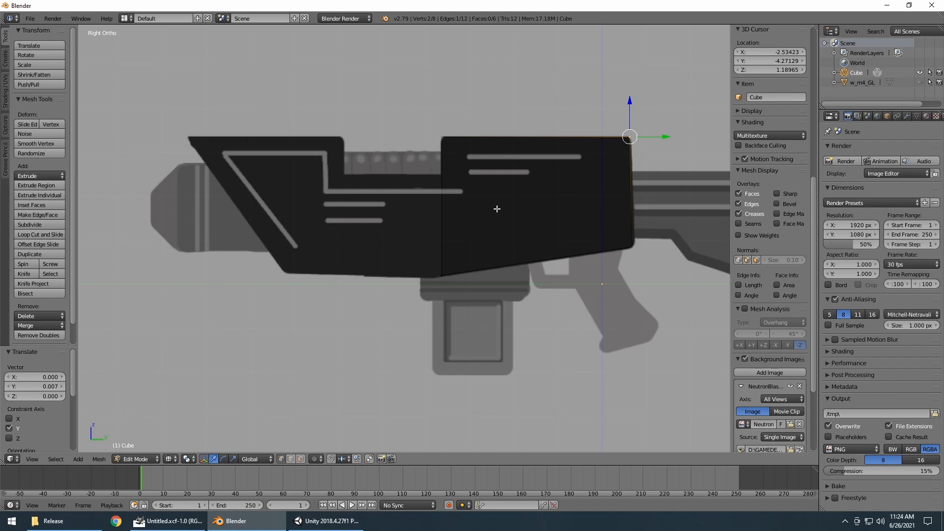
# Step: Switch to solid shading and add one horizontal loop cut around the block, slid about -0.44 towards the lower body's top edge
pyautogui.hotkey('alt', 'z')
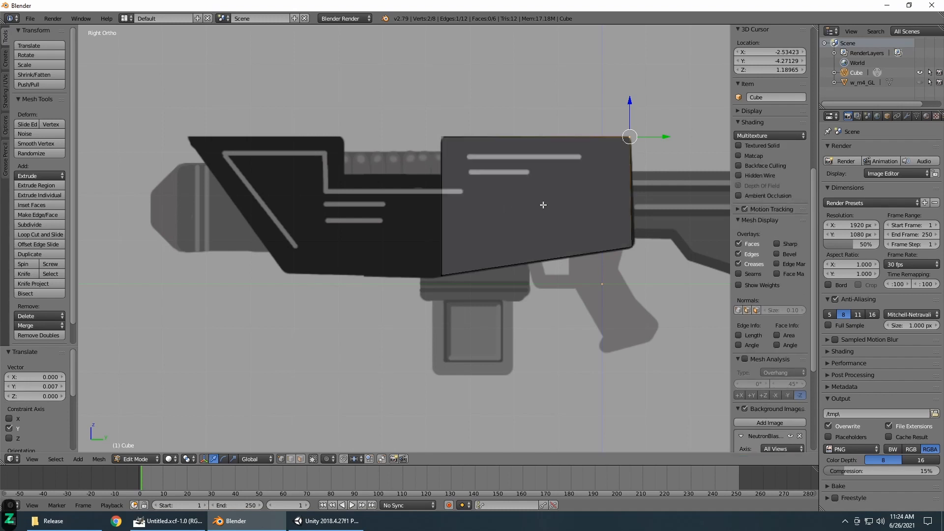
pyautogui.scroll(2, 543, 204)
pyautogui.scroll(-3, 543, 205)
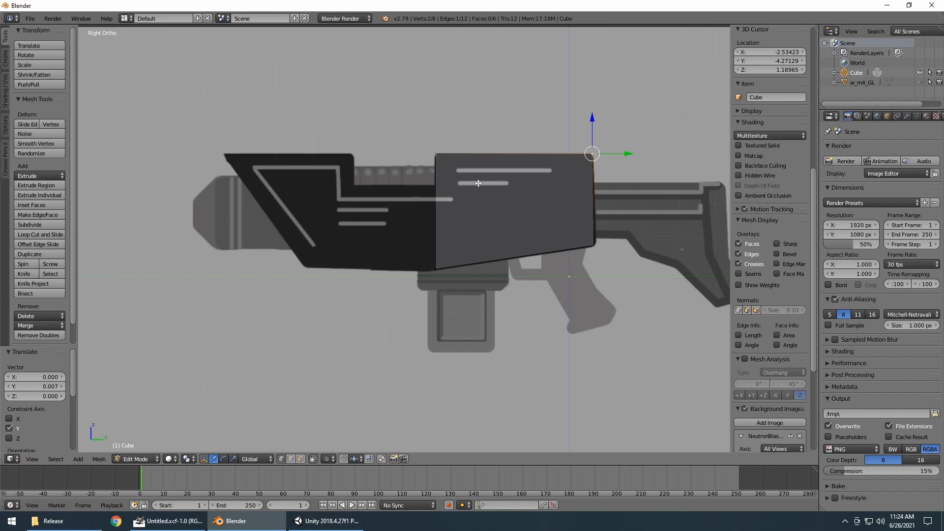
pyautogui.hotkey('ctrl', 'r')
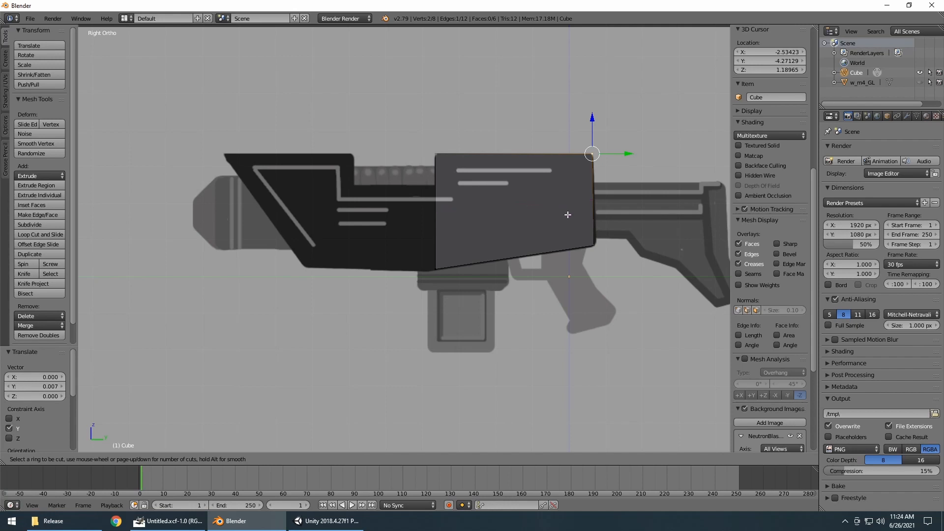
pyautogui.middleClick(497, 266)
pyautogui.click(450, 216)
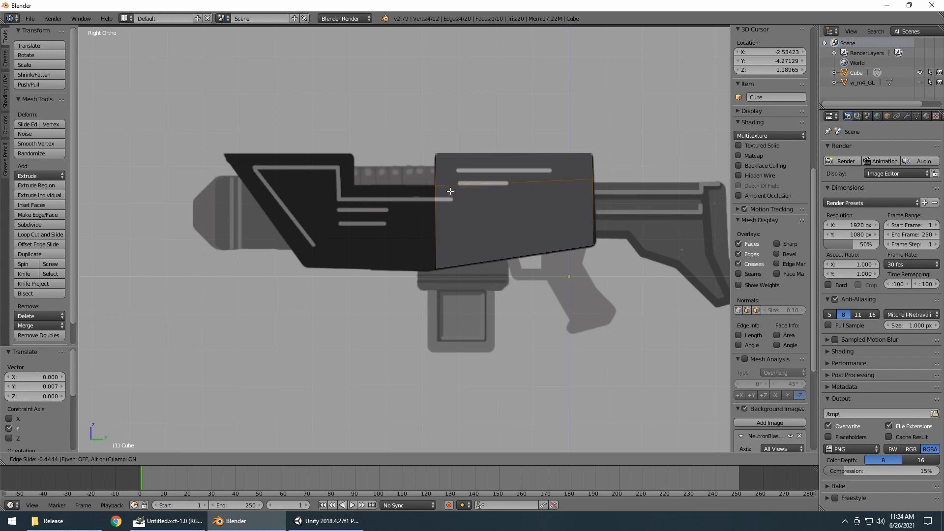
pyautogui.click(451, 190)
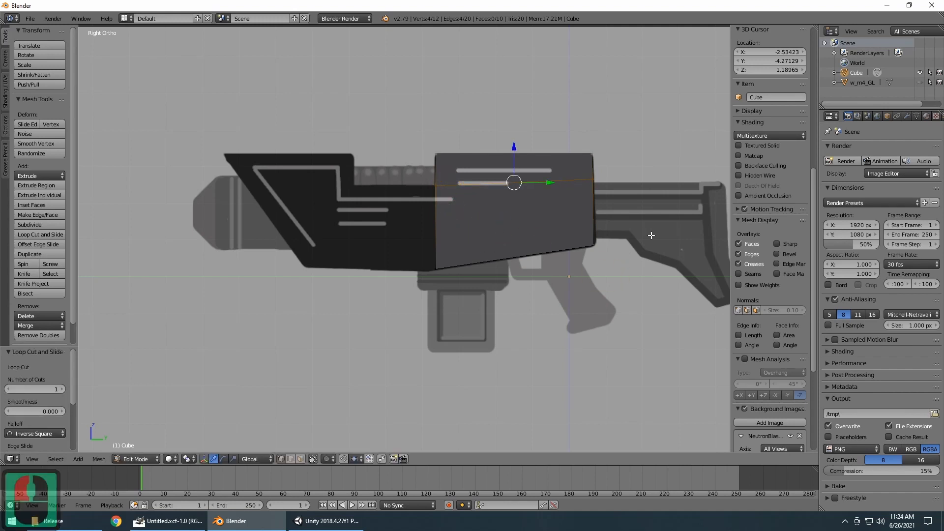
pyautogui.scroll(2, 568, 246)
pyautogui.moveTo(617, 248); pyautogui.dragTo(668, 259, button='middle')
pyautogui.press('KP_3')
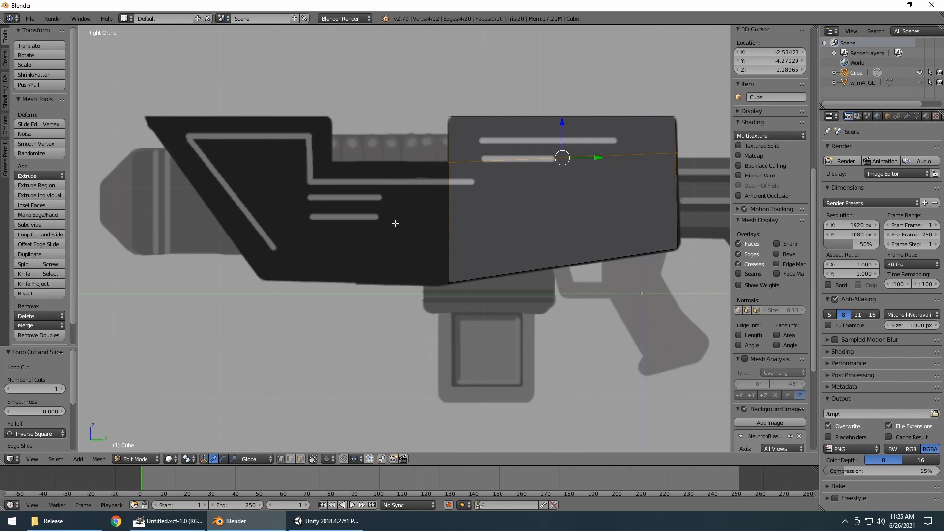
# Step: Select the four vertices of the front face below the loop cut and extrude it -0.222 along Y to the raised front section
pyautogui.moveTo(402, 242); pyautogui.dragTo(418, 233, button='middle')
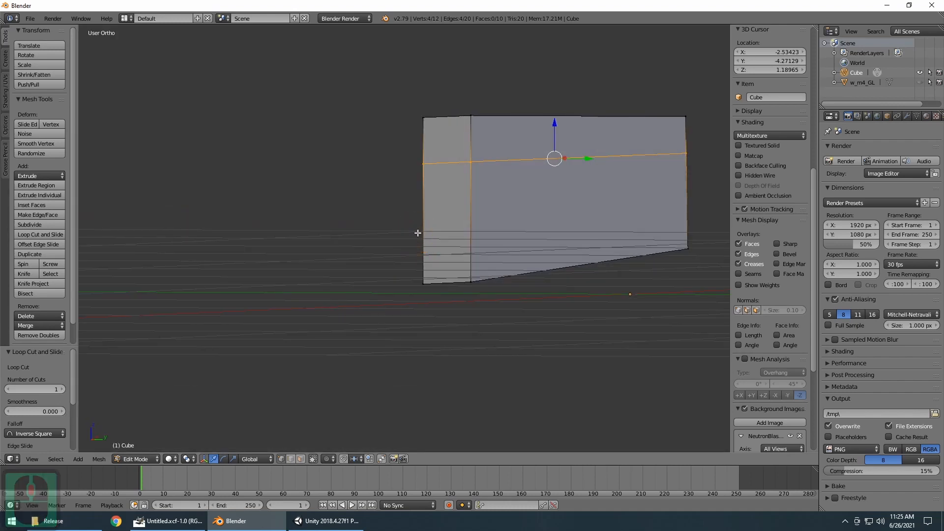
pyautogui.rightClick(471, 281)
pyautogui.keyDown('shift'); pyautogui.rightClick(422, 279); pyautogui.keyUp('shift')
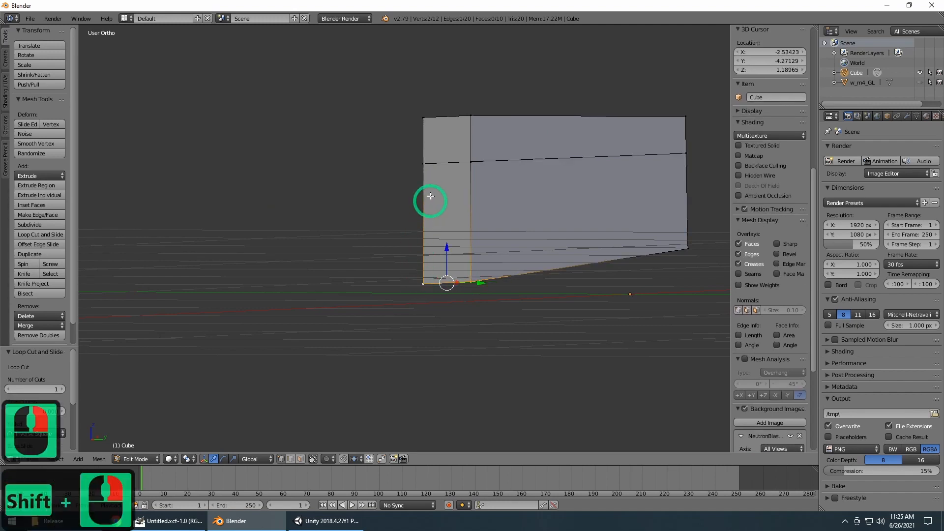
pyautogui.keyDown('shift'); pyautogui.rightClick(422, 162); pyautogui.keyUp('shift')
pyautogui.keyDown('shift'); pyautogui.rightClick(471, 162); pyautogui.keyUp('shift')
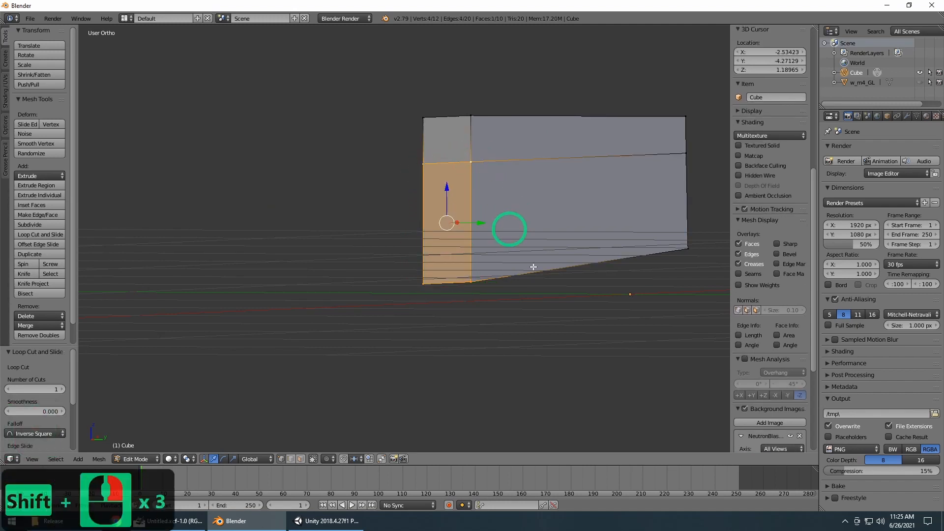
pyautogui.moveTo(533, 266); pyautogui.dragTo(512, 276, button='middle')
pyautogui.press('KP_3')
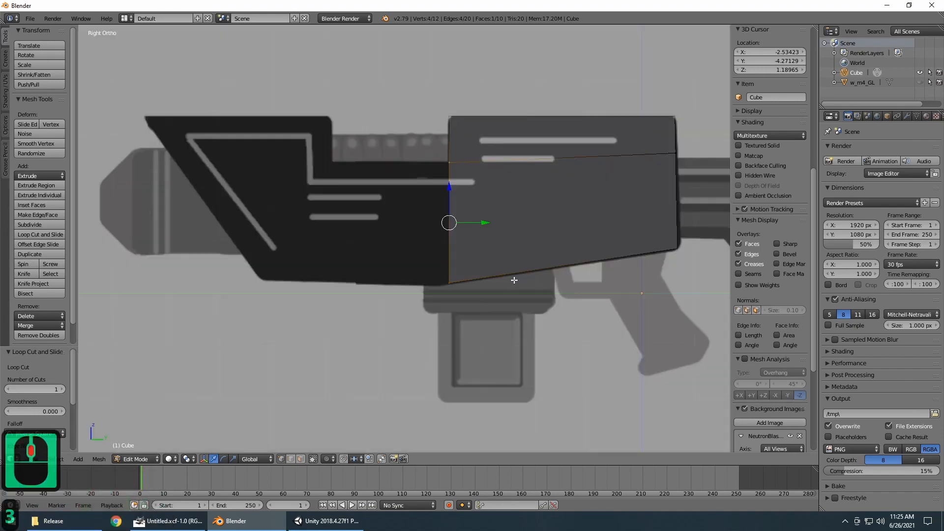
pyautogui.press('e')
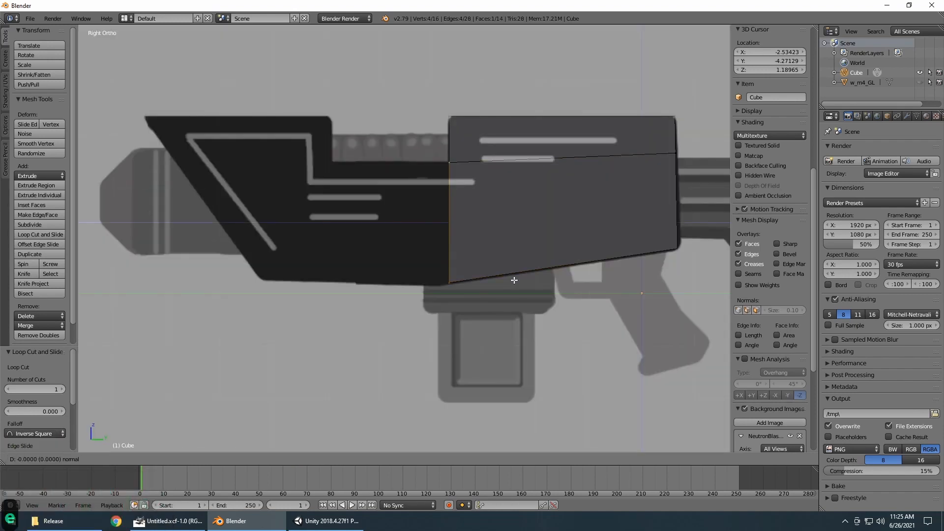
pyautogui.press('y')
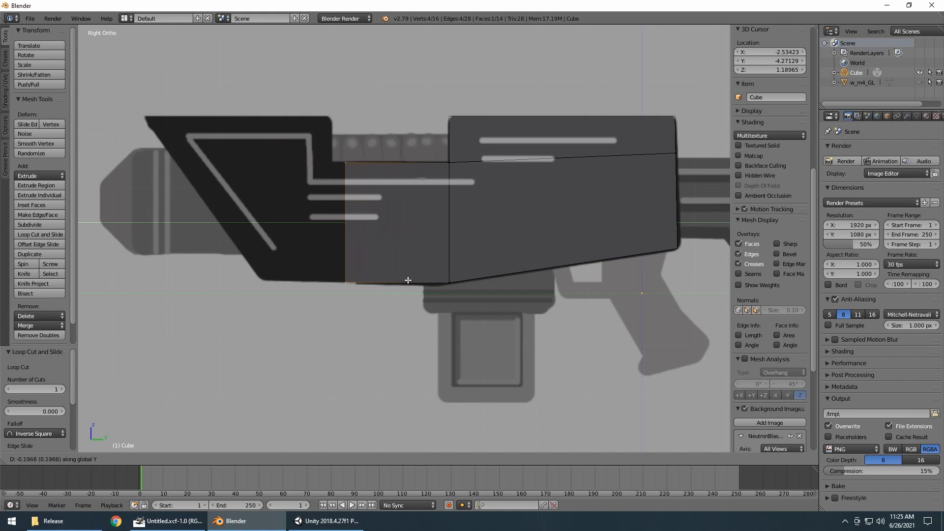
pyautogui.click(396, 280)
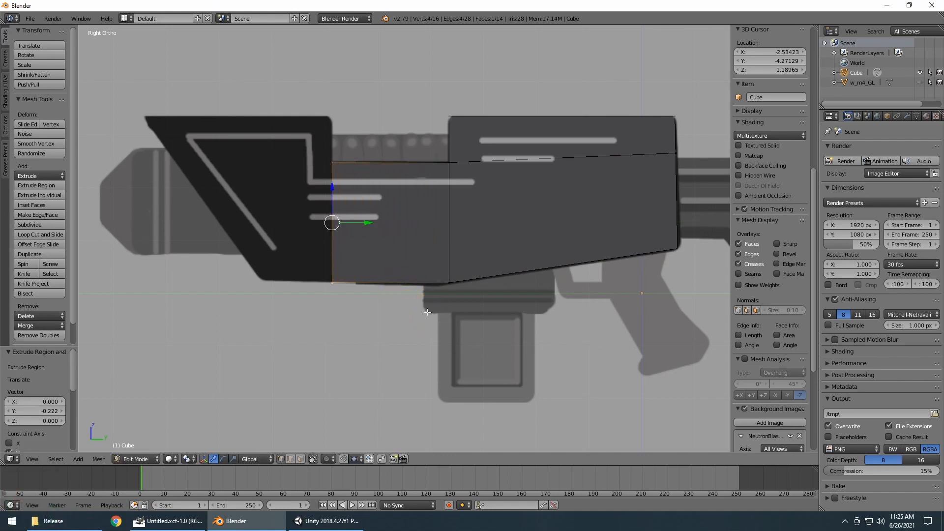
pyautogui.moveTo(448, 328); pyautogui.dragTo(481, 358, button='middle')
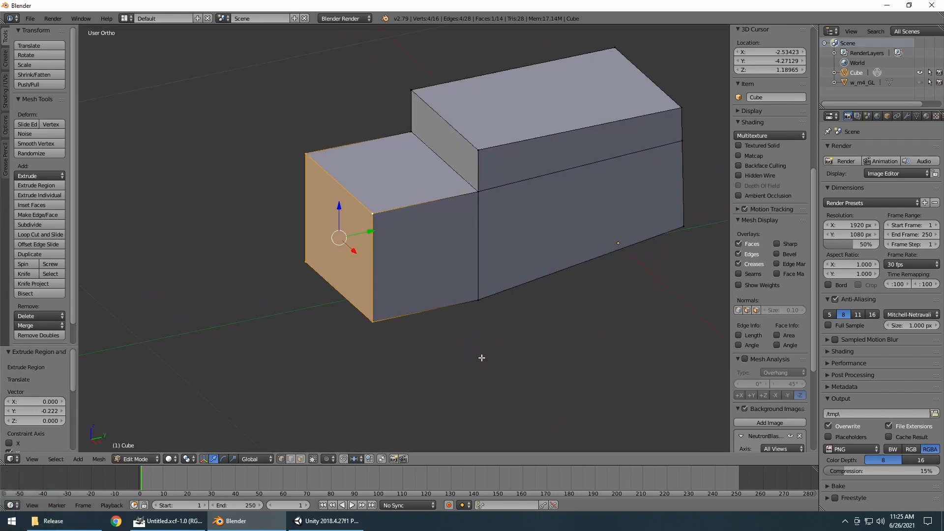
pyautogui.press('KP_3')
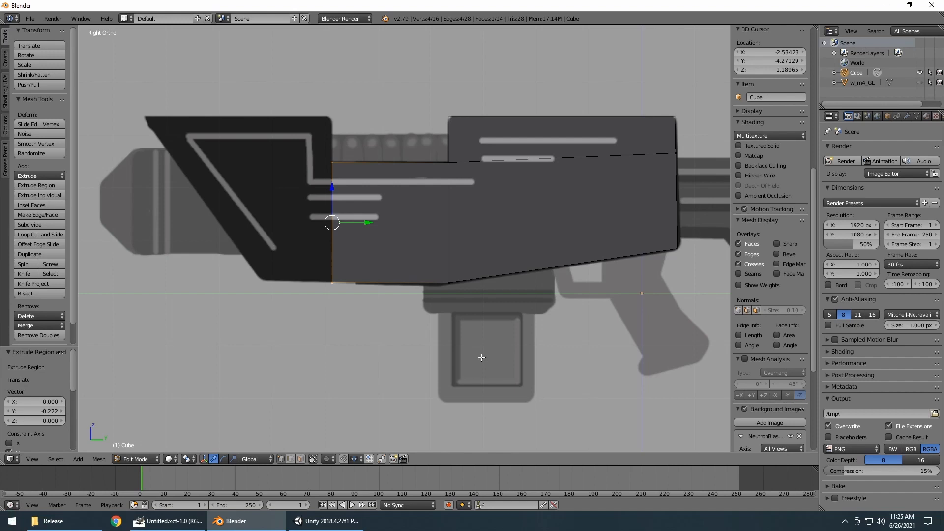
# Step: Extrude the front face by -0.133 along Y to the body's lower front corner in the drawing
pyautogui.press('e')
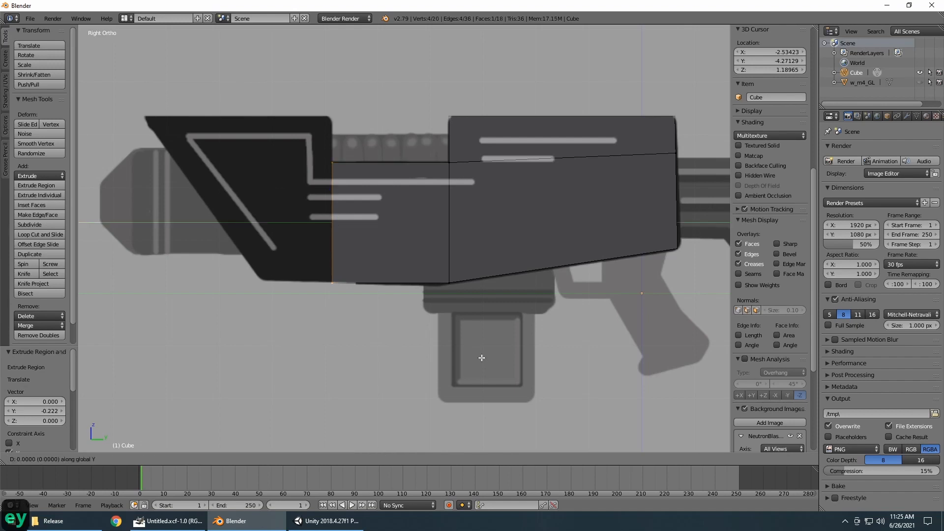
pyautogui.click(412, 362)
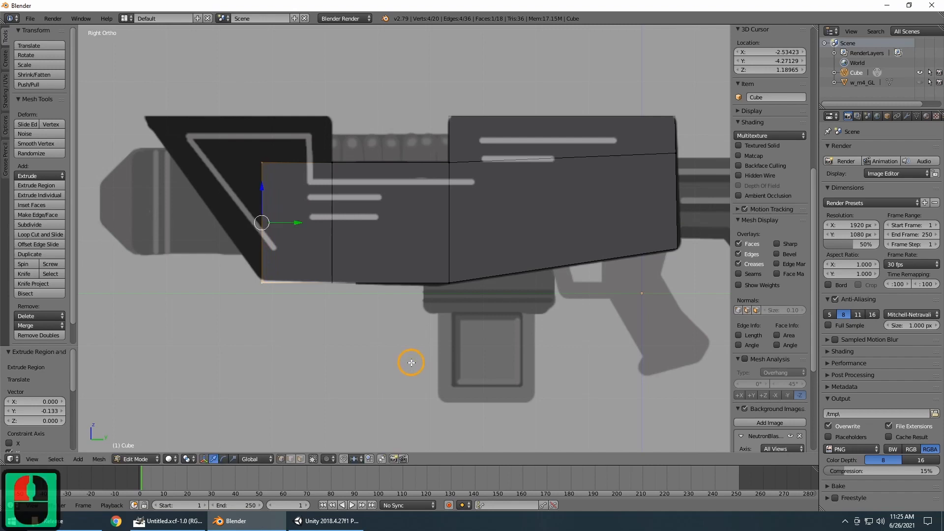
pyautogui.click(127, 249)
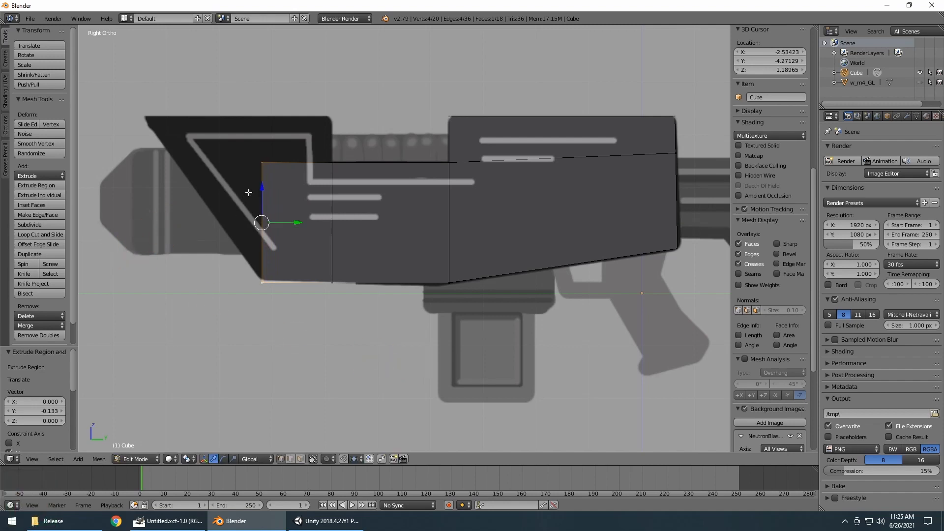
# Step: Select only one upper front vertex and move it -0.162 along Y to the drawing's slanted front edge
pyautogui.press('a')
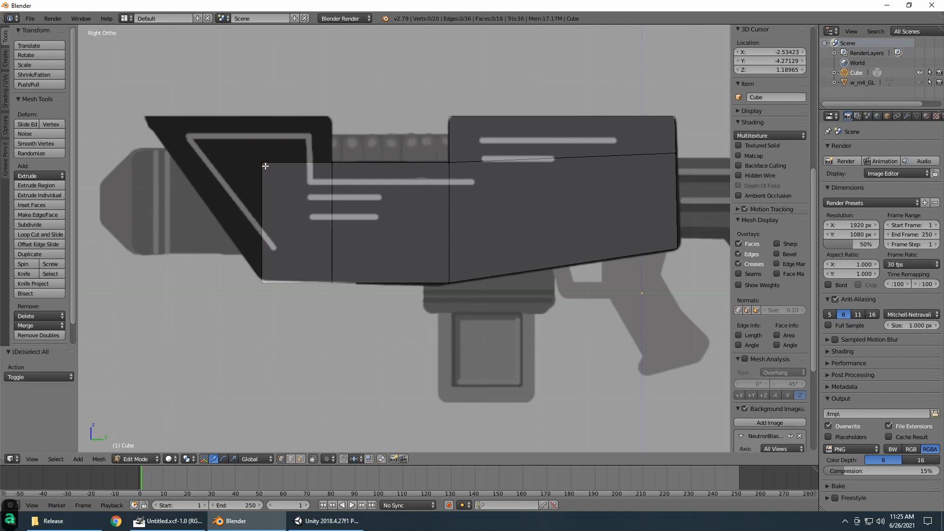
pyautogui.press('b')
pyautogui.moveTo(246, 141); pyautogui.dragTo(208, 163)
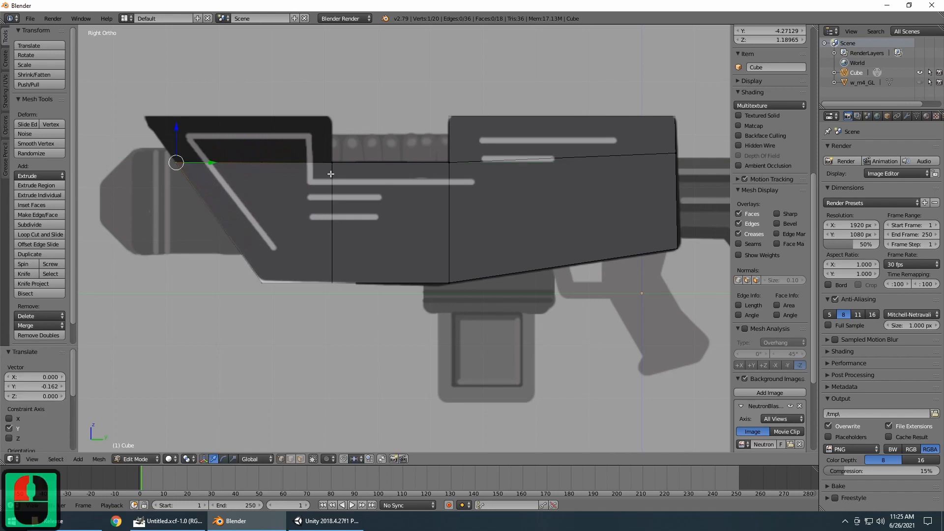
# Step: Add the opposite upper front vertex to the selection and scale the pair to 0 along Y to align them
pyautogui.moveTo(332, 176)
pyautogui.mouseDown(button='middle')
pyautogui.moveTo(293, 221)
pyautogui.moveTo(318, 164)
pyautogui.mouseUp(button='middle')
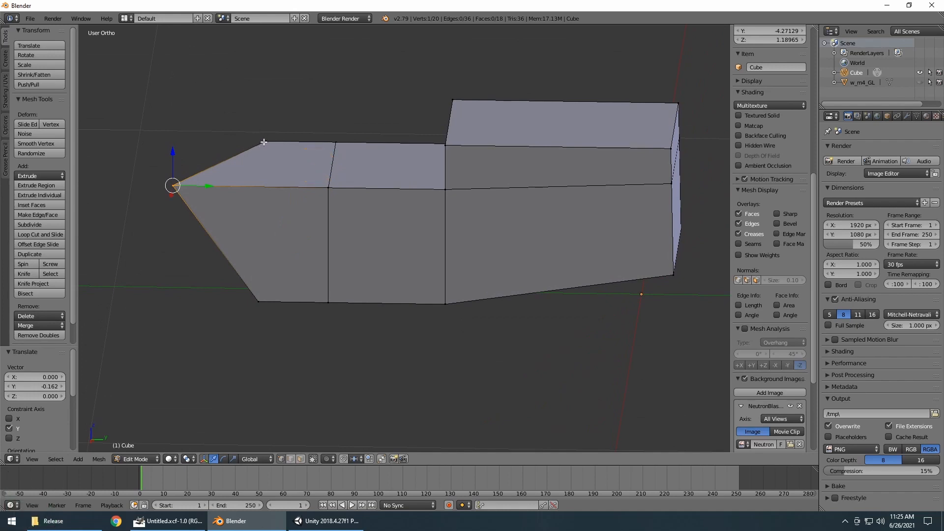
pyautogui.moveTo(264, 142); pyautogui.dragTo(264, 142, button='middle')
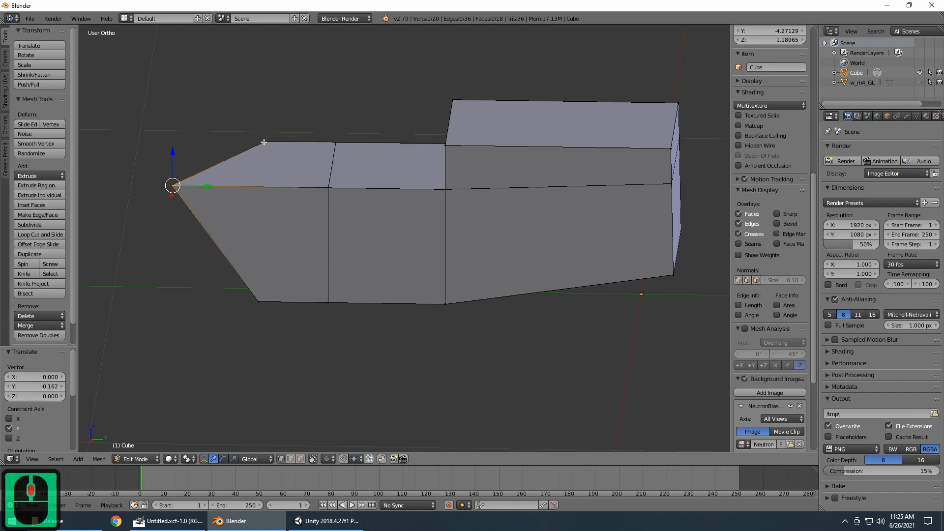
pyautogui.keyDown('shift'); pyautogui.rightClick(264, 142); pyautogui.keyUp('shift')
pyautogui.press('s')
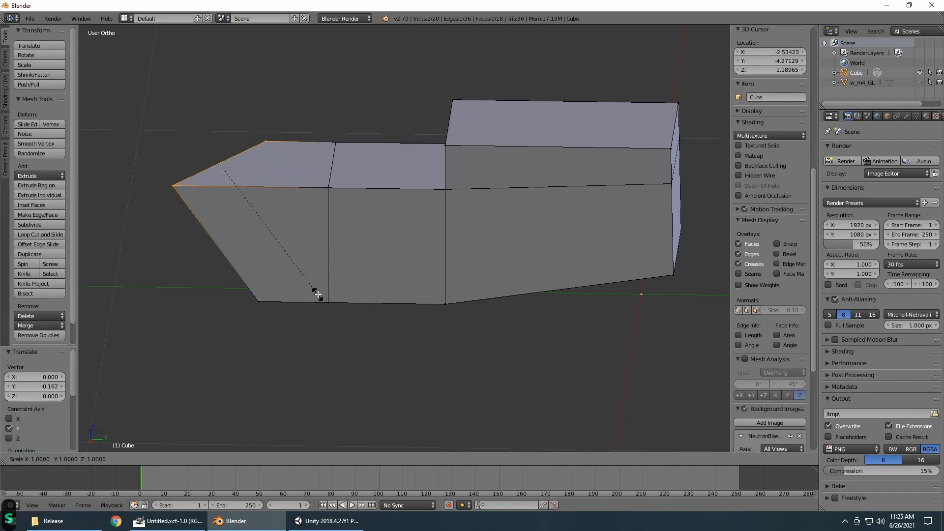
pyautogui.press('y')
pyautogui.press('0')
pyautogui.press('Return')
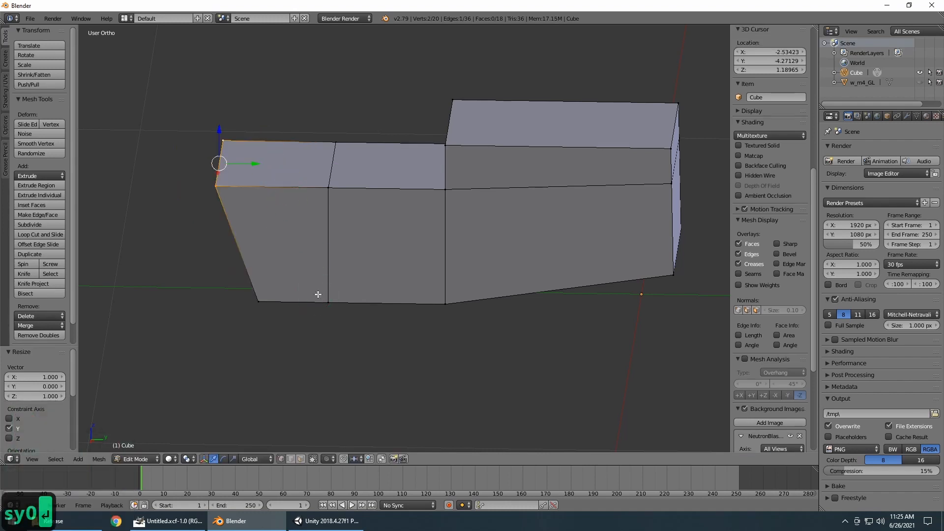
# Step: Move both aligned upper front vertices -0.082 along Y to the slanted front edge in the side view
pyautogui.moveTo(318, 293); pyautogui.dragTo(328, 270, button='middle')
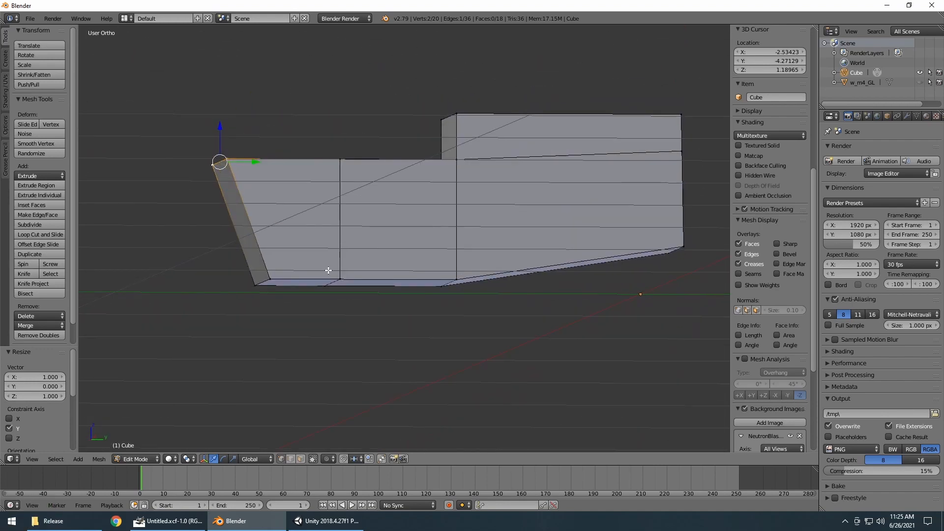
pyautogui.press('KP_3')
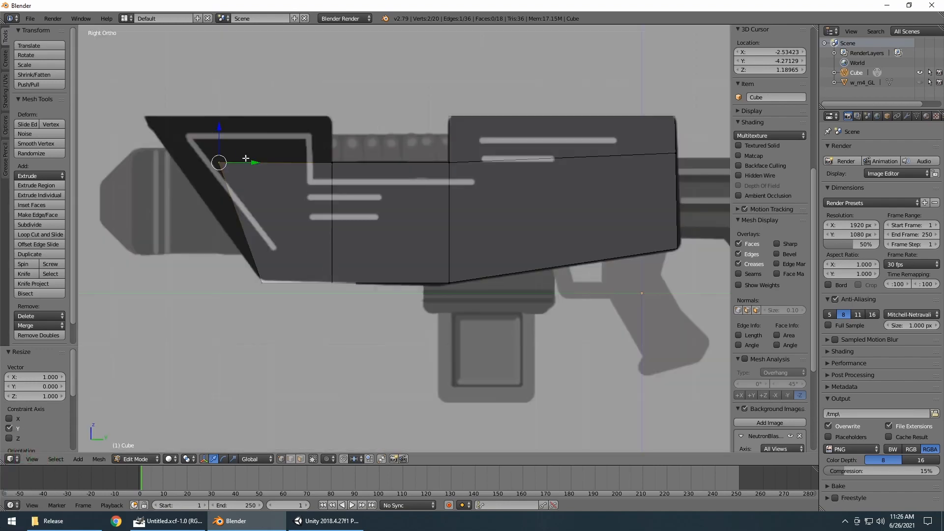
pyautogui.moveTo(253, 162); pyautogui.dragTo(212, 167)
# Step: Select the four top vertices of the front section and extrude the face 0.088 along Z to the body's upper edge
pyautogui.moveTo(491, 182); pyautogui.dragTo(486, 214, button='middle')
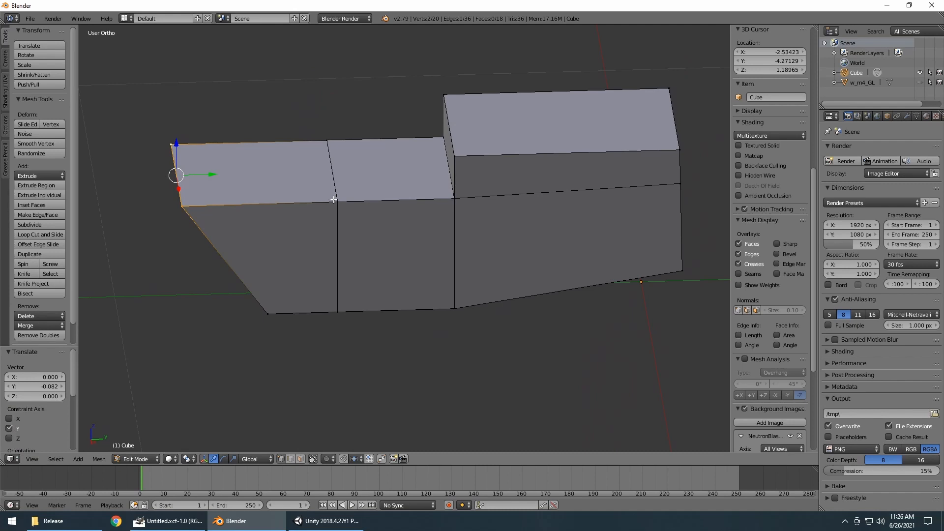
pyautogui.keyDown('shift'); pyautogui.rightClick(327, 141); pyautogui.keyUp('shift')
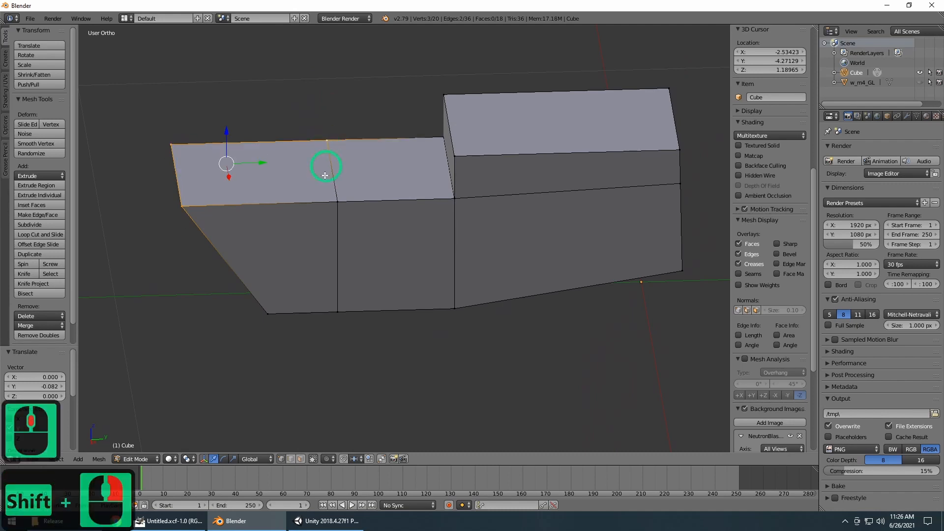
pyautogui.keyDown('shift'); pyautogui.rightClick(338, 200); pyautogui.keyUp('shift')
pyautogui.press('KP_3')
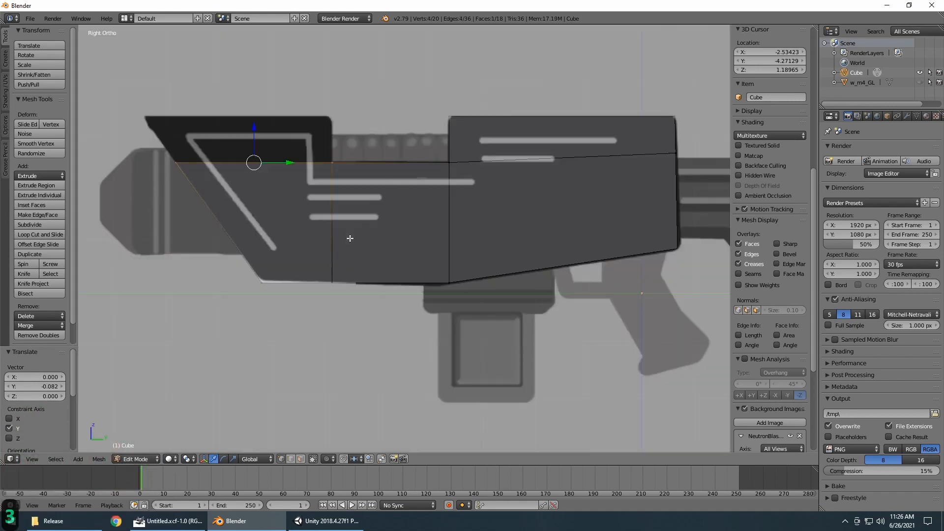
pyautogui.moveTo(252, 129); pyautogui.dragTo(252, 110)
pyautogui.hotkey('ctrl', 'z')
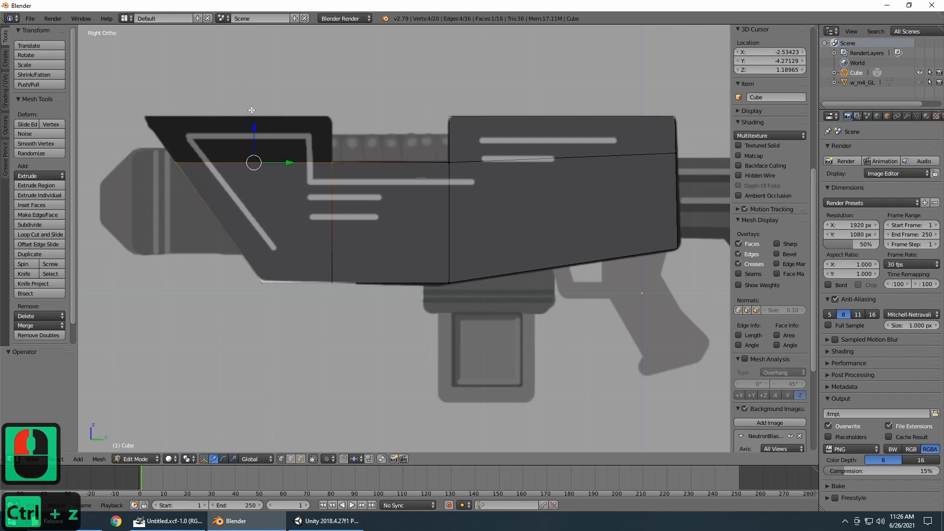
pyautogui.press('e')
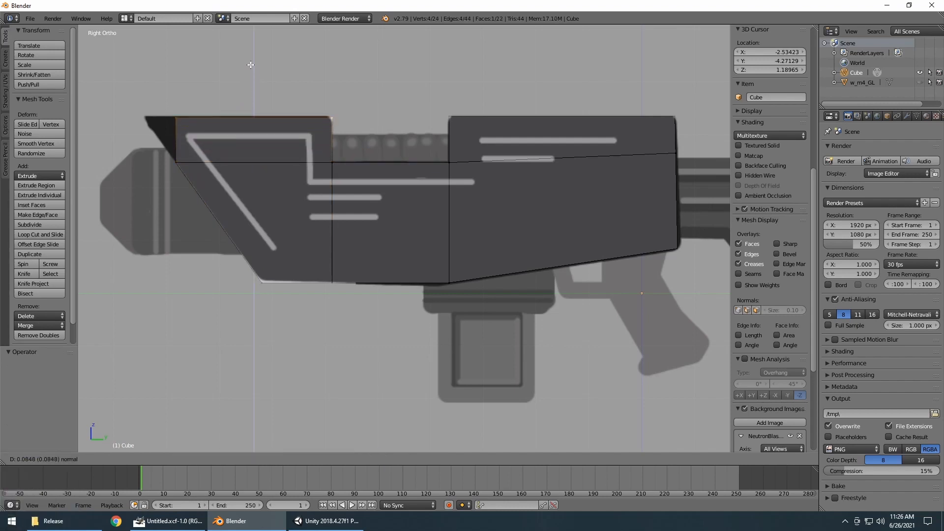
pyautogui.click(251, 63)
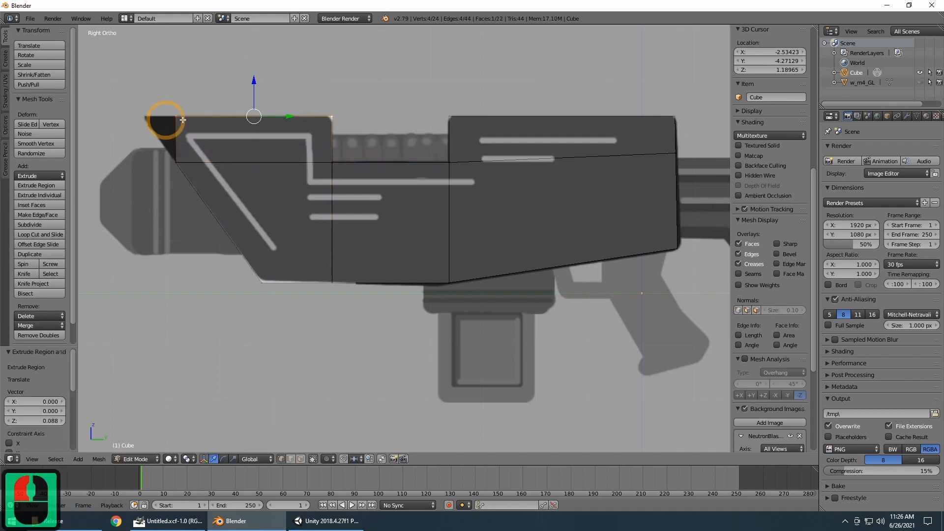
# Step: Select the two front vertices of the raised block's top face and move them -0.061 along Y to the drawing's front tip
pyautogui.moveTo(229, 143); pyautogui.dragTo(206, 215, button='middle')
pyautogui.rightClick(164, 124)
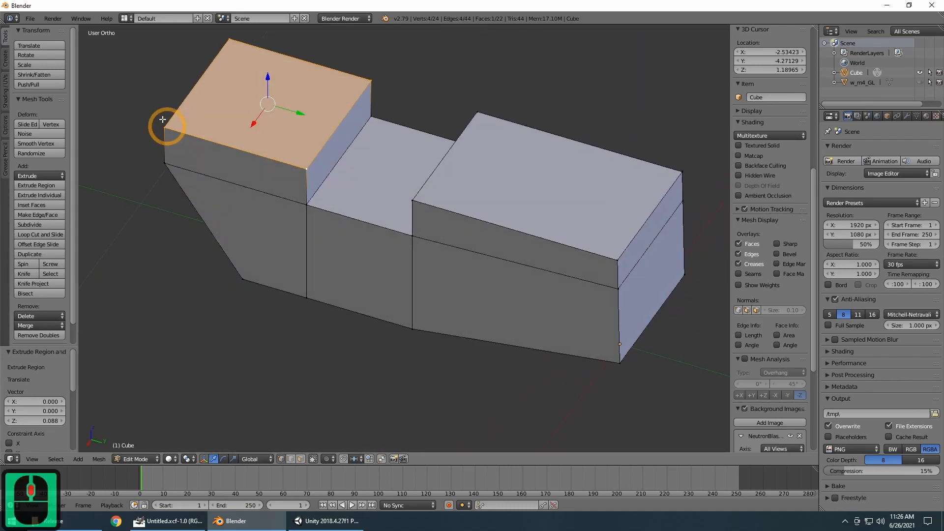
pyautogui.keyDown('shift'); pyautogui.rightClick(301, 189); pyautogui.keyUp('shift')
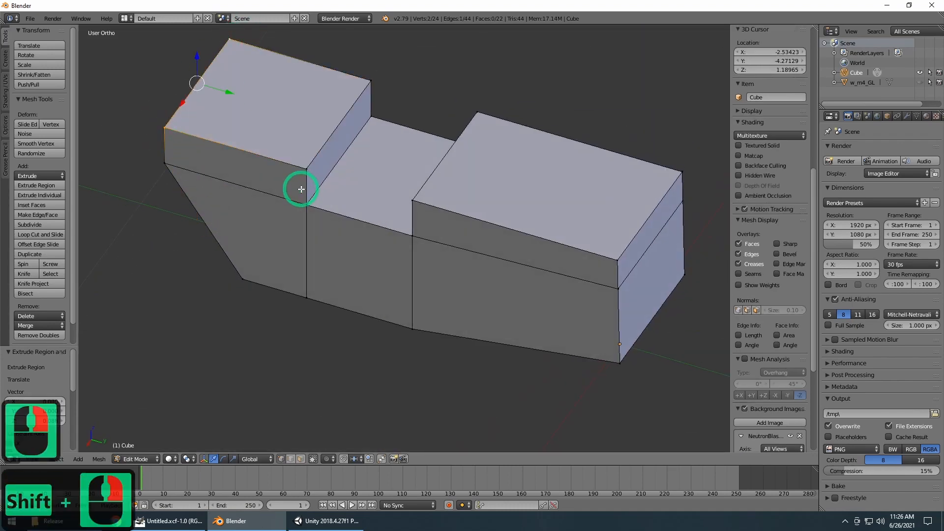
pyautogui.press('KP_3')
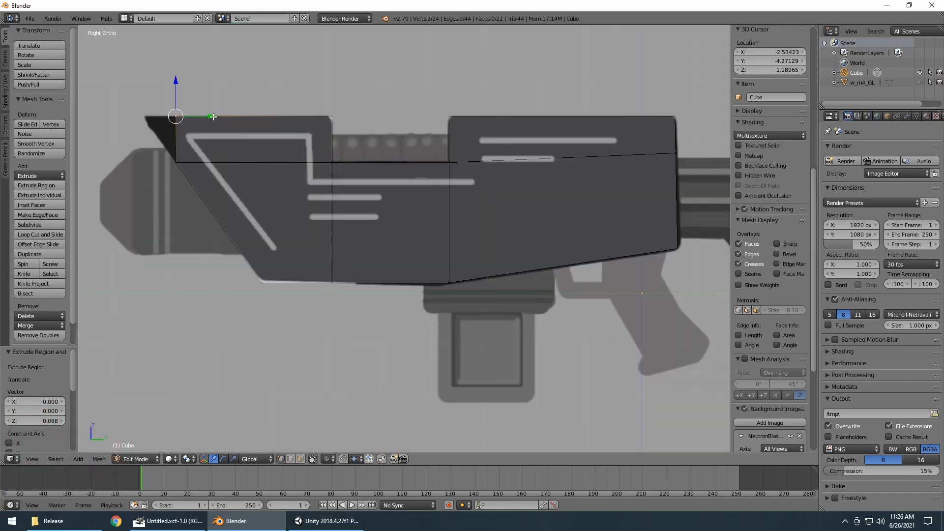
pyautogui.moveTo(210, 118); pyautogui.dragTo(179, 122)
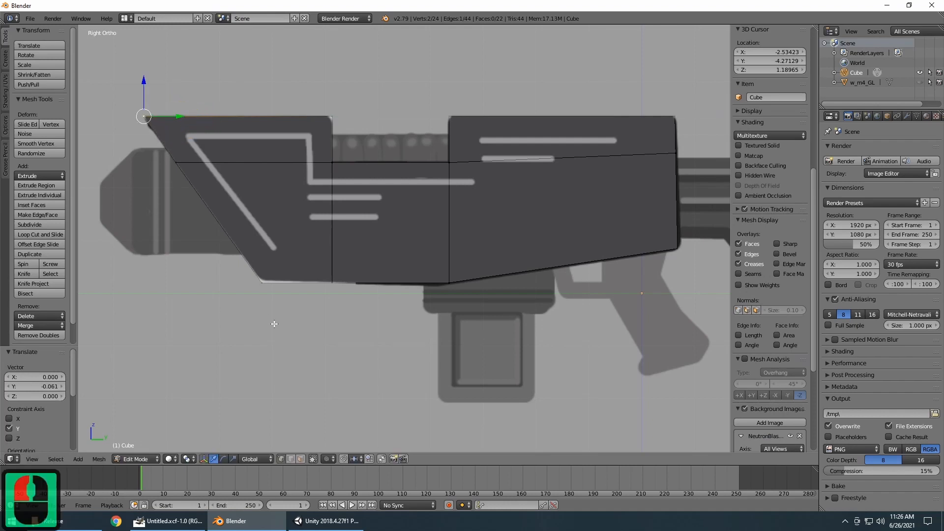
# Step: Check the body's shape from several angles and show the w_m4_GL rifle to compare their widths
pyautogui.moveTo(515, 338); pyautogui.dragTo(541, 312, button='middle')
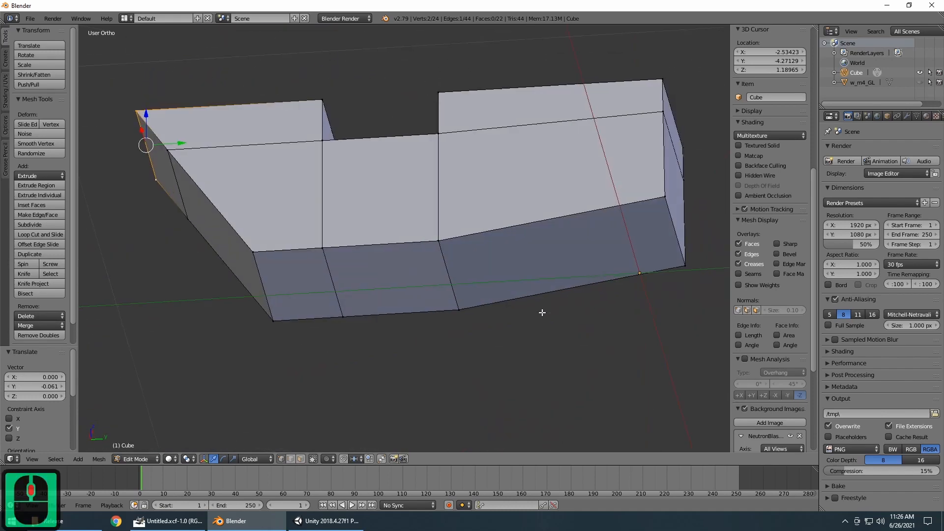
pyautogui.press('KP_3')
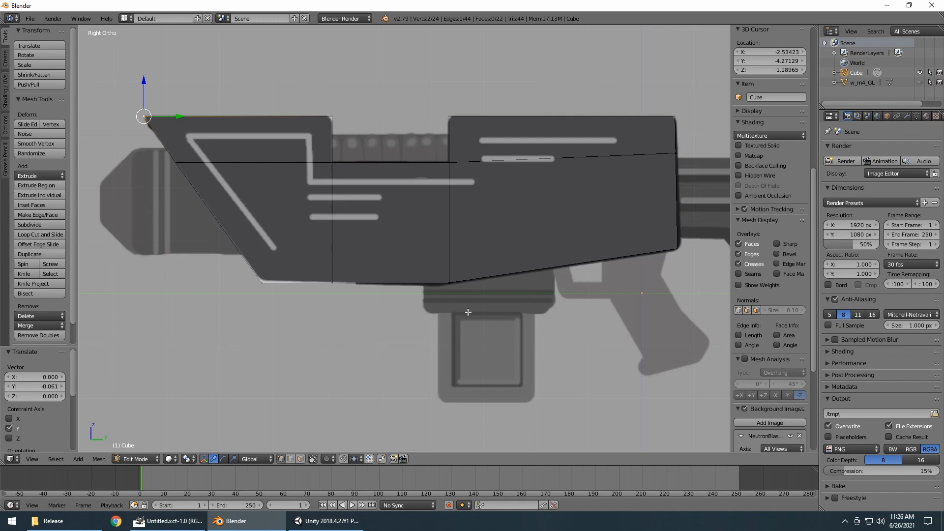
pyautogui.scroll(-4, 468, 312)
pyautogui.moveTo(397, 301); pyautogui.dragTo(402, 305, button='middle')
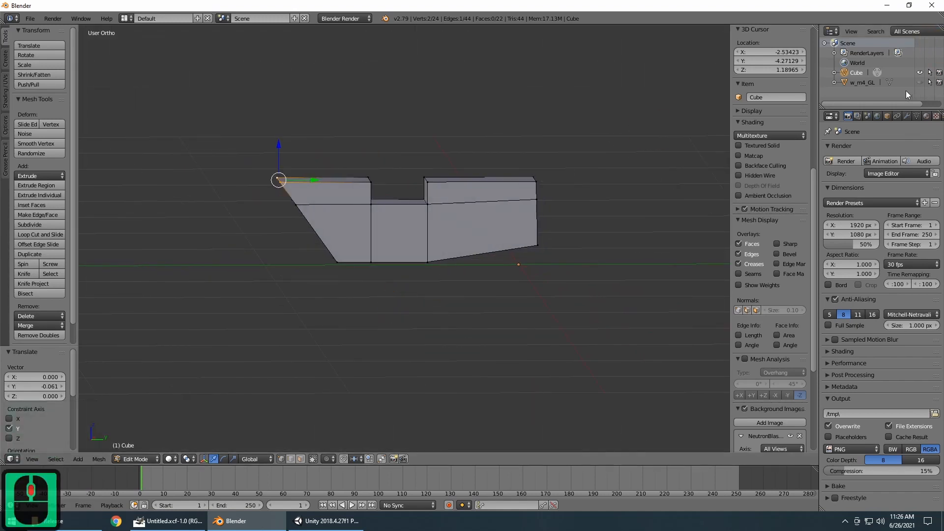
pyautogui.click(919, 82)
pyautogui.moveTo(560, 146); pyautogui.dragTo(622, 236, button='middle')
# Step: Select the whole body mesh, switch to wireframe shading and scale it to 0.565 along X around the rifle
pyautogui.press('a')
pyautogui.press('a')
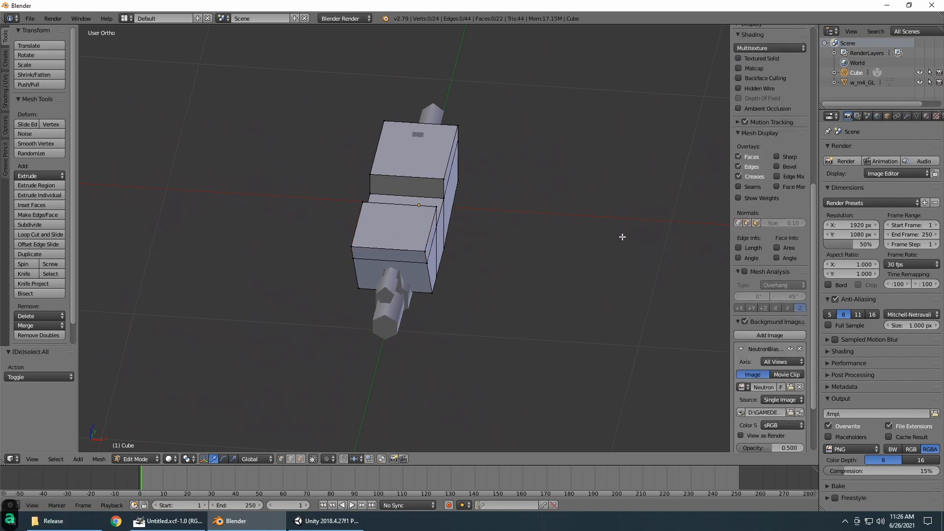
pyautogui.moveTo(595, 285)
pyautogui.mouseDown(button='middle')
pyautogui.moveTo(605, 294)
pyautogui.moveTo(565, 276)
pyautogui.moveTo(536, 284)
pyautogui.moveTo(592, 288)
pyautogui.moveTo(543, 266)
pyautogui.moveTo(653, 272)
pyautogui.moveTo(613, 278)
pyautogui.moveTo(613, 316)
pyautogui.moveTo(622, 254)
pyautogui.mouseUp(button='middle')
pyautogui.press('z')
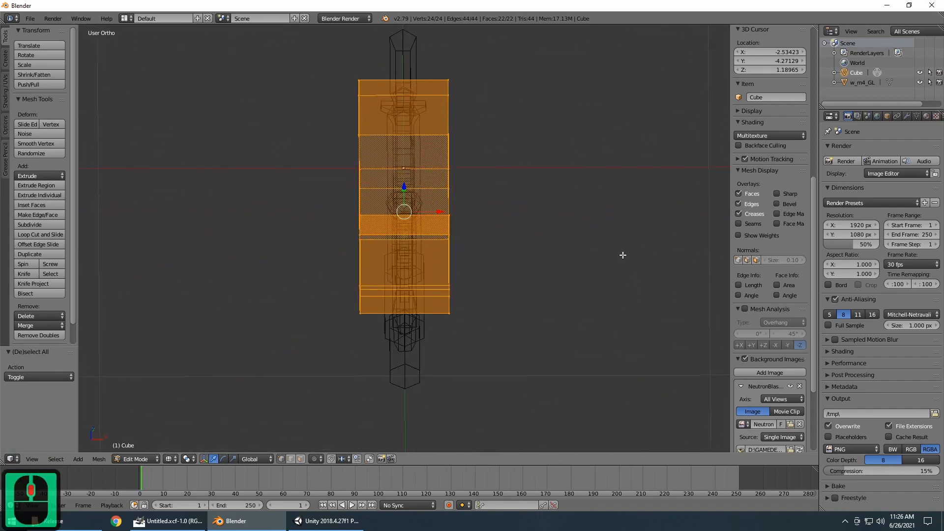
pyautogui.press('s')
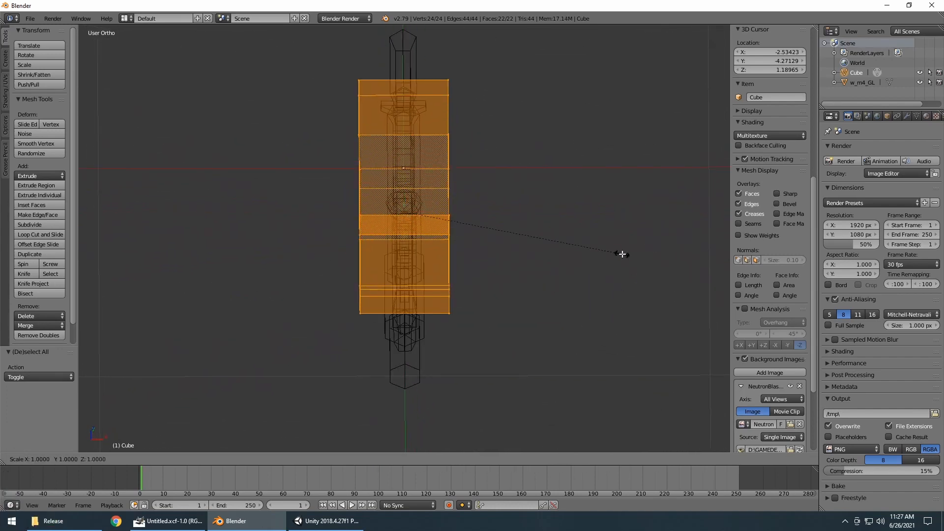
pyautogui.press('x')
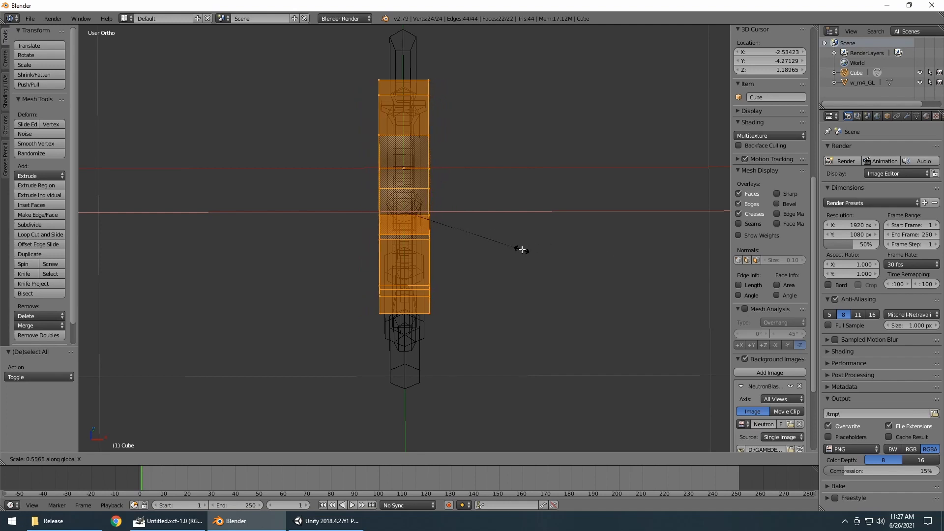
pyautogui.click(523, 251)
# Step: Inspect the narrowed body around the rifle, return to the right side view and hide w_m4_GL
pyautogui.moveTo(605, 246); pyautogui.dragTo(512, 264, button='middle')
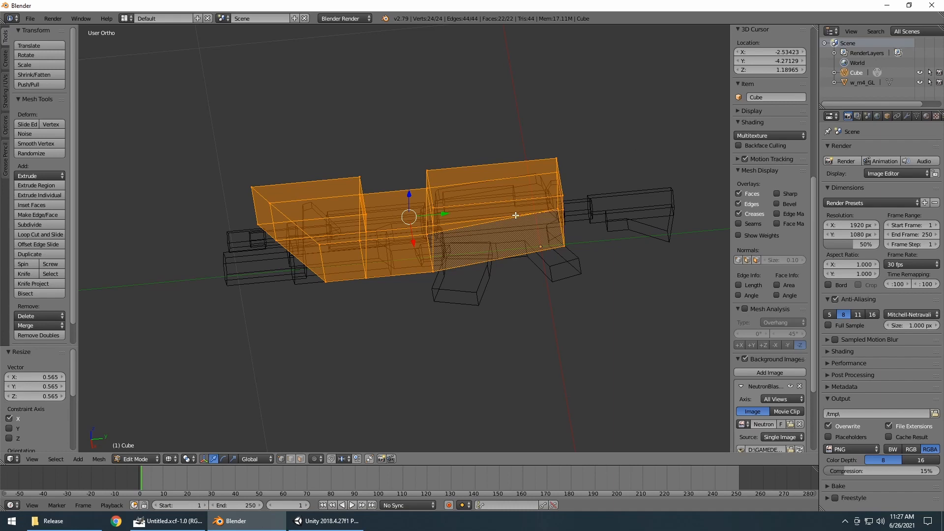
pyautogui.press('KP_3')
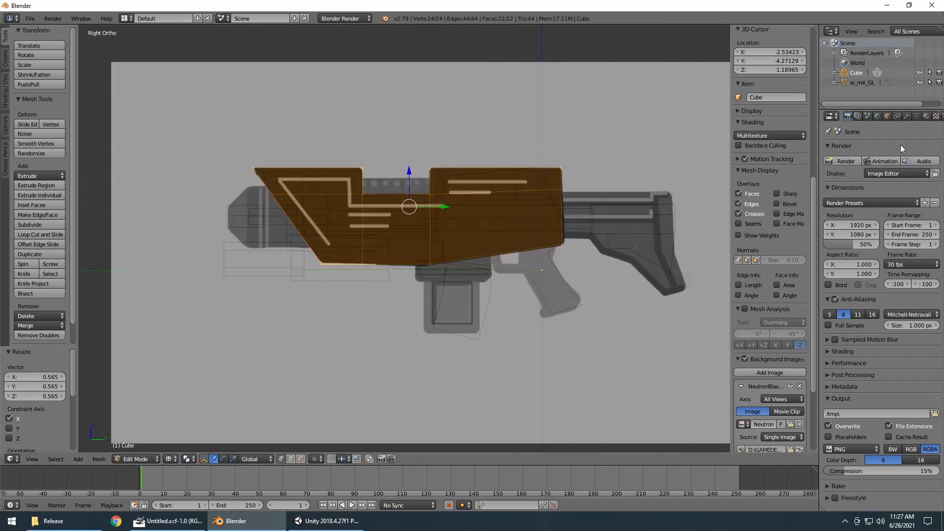
pyautogui.click(920, 83)
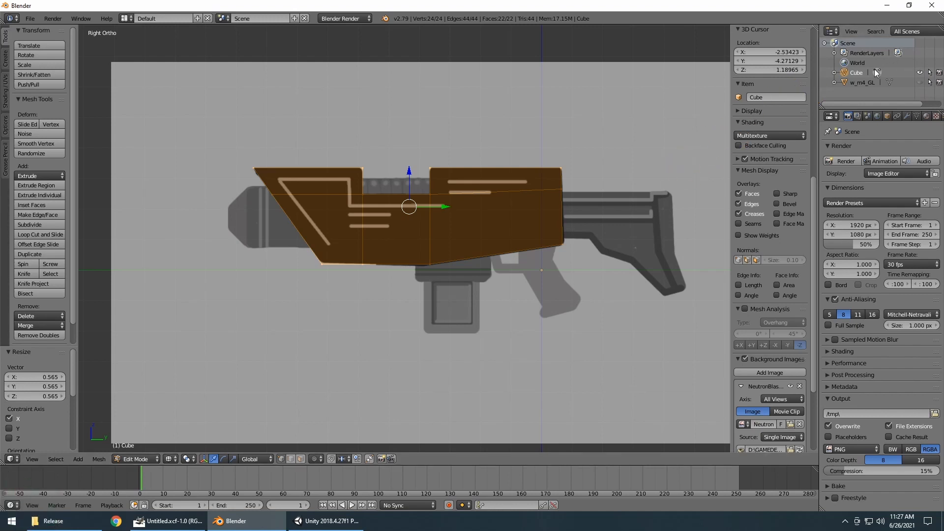
# Step: Rename the Cube object to GunBase
pyautogui.doubleClick(857, 72)
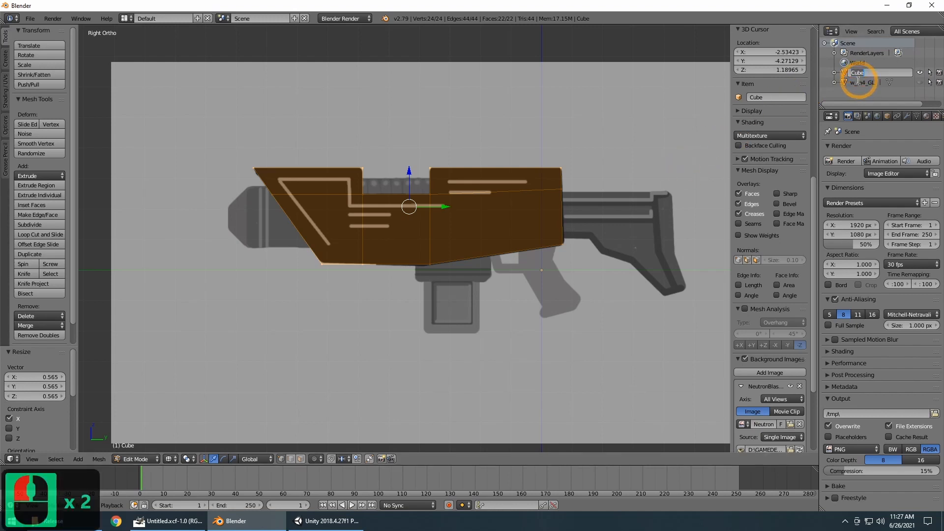
pyautogui.write('GunBase')
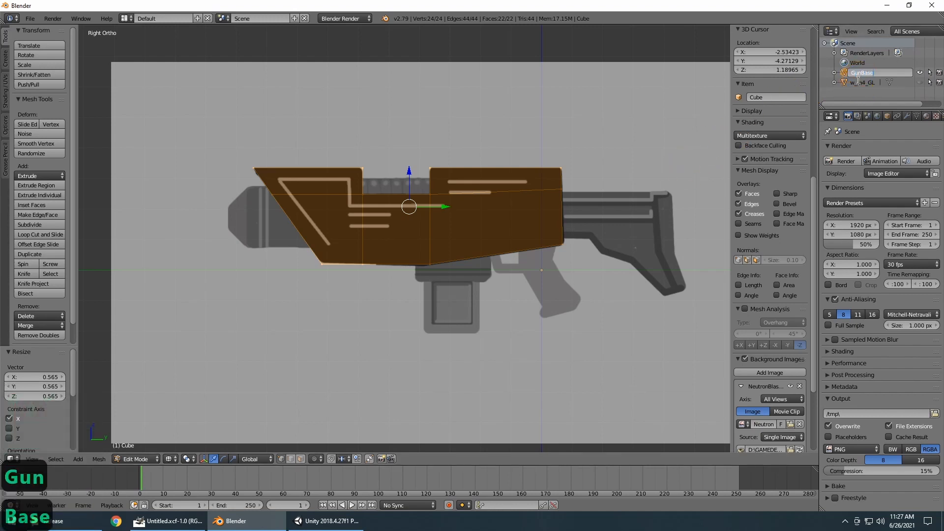
pyautogui.press('Return')
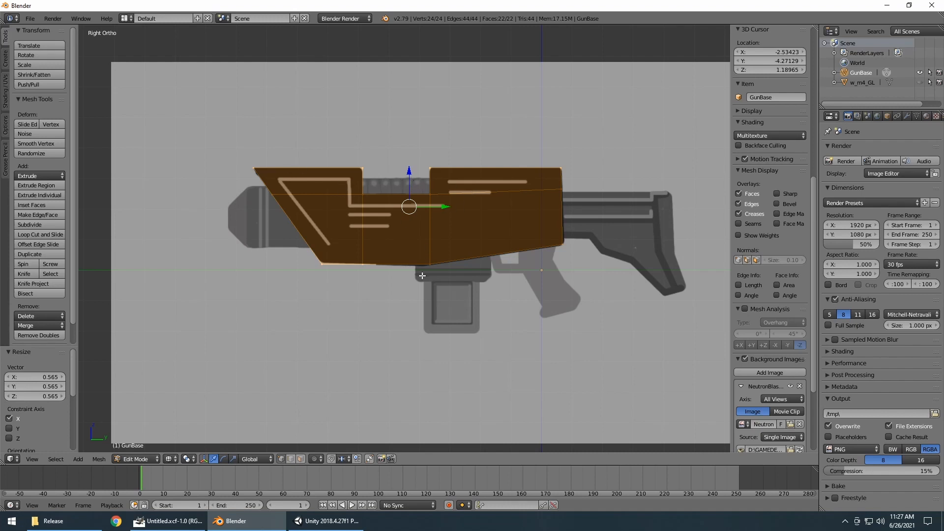
# Step: Leave mesh editing on GunBase and add a new cube mesh to the scene in Object Mode
pyautogui.click(133, 458)
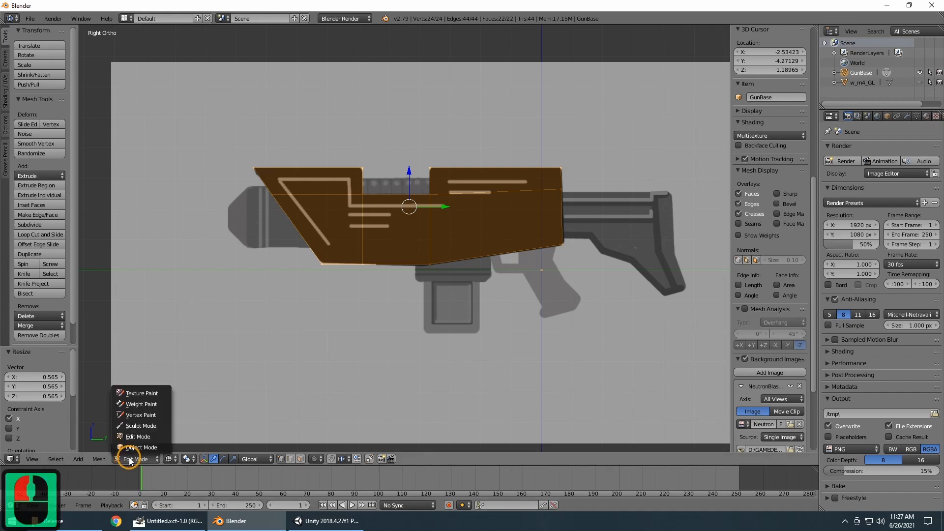
pyautogui.click(142, 447)
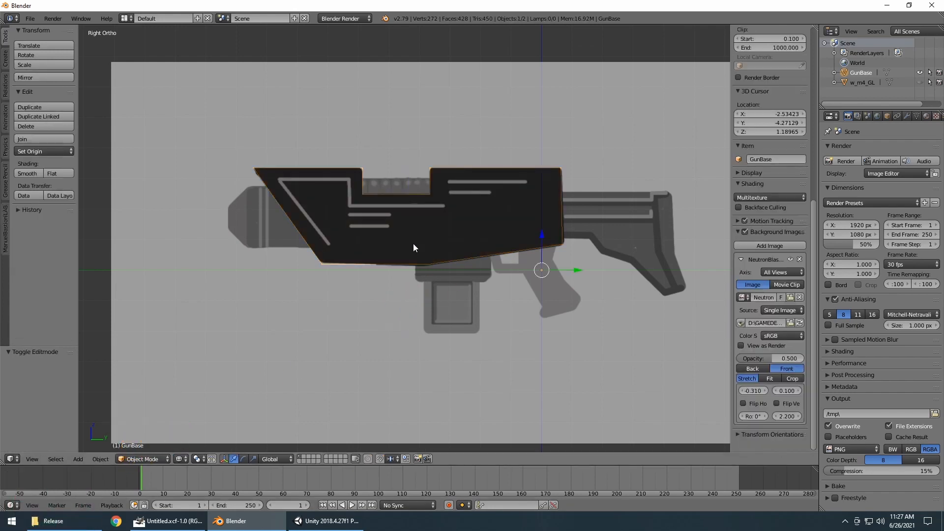
pyautogui.scroll(4, 414, 246)
pyautogui.scroll(-3, 415, 246)
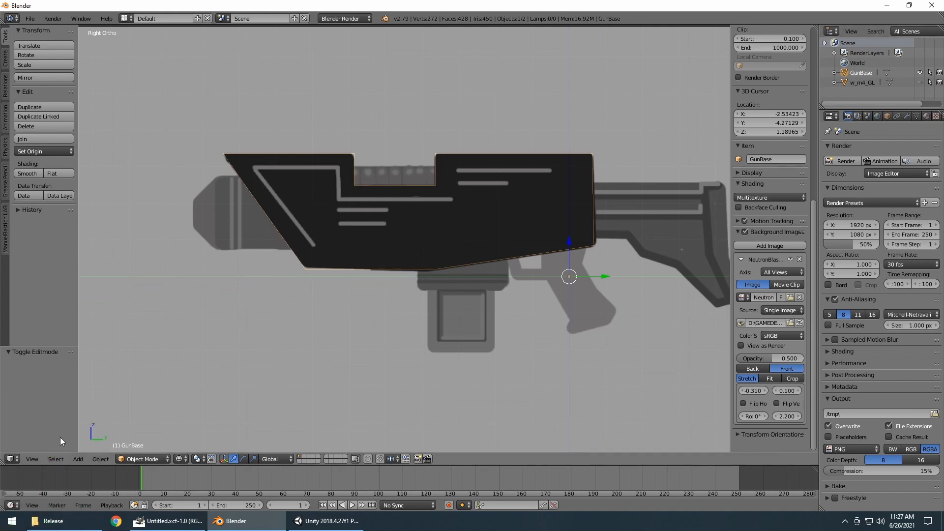
pyautogui.click(78, 459)
pyautogui.click(109, 446)
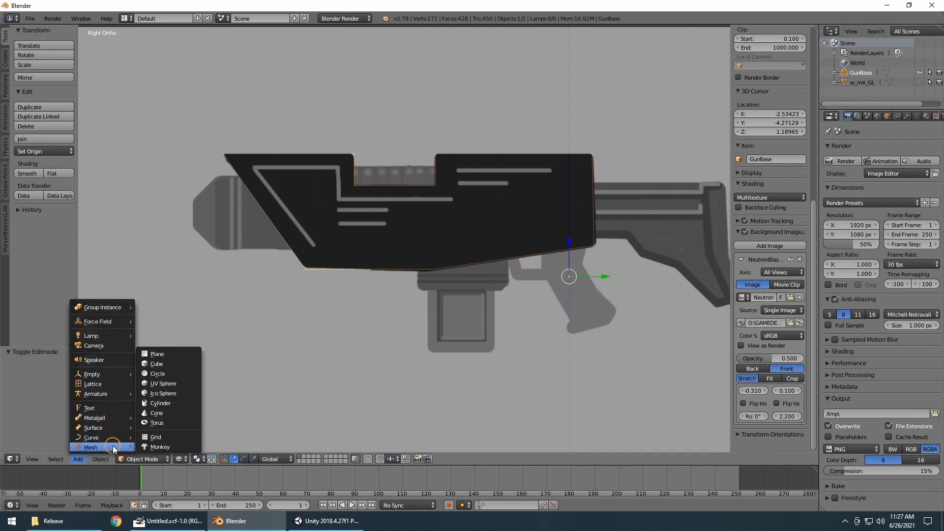
pyautogui.click(167, 363)
pyautogui.scroll(-7, 521, 255)
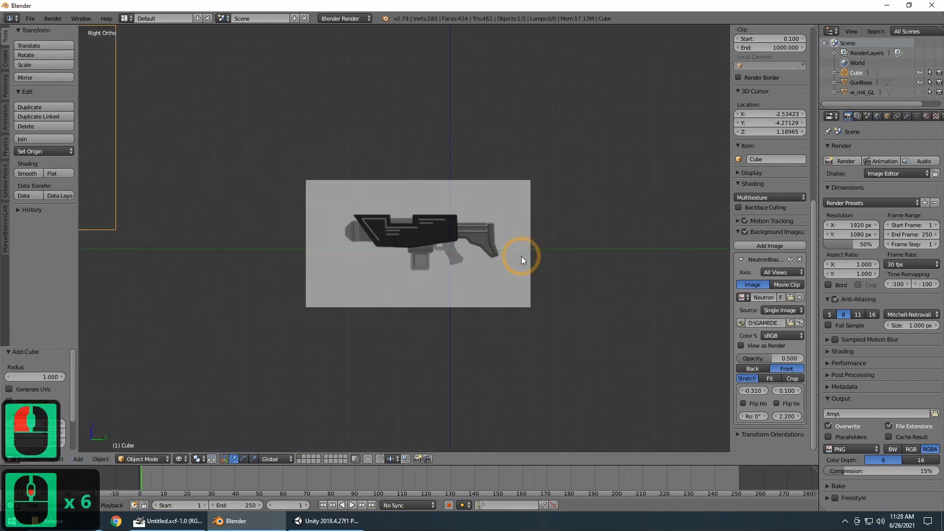
pyautogui.scroll(-4, 514, 259)
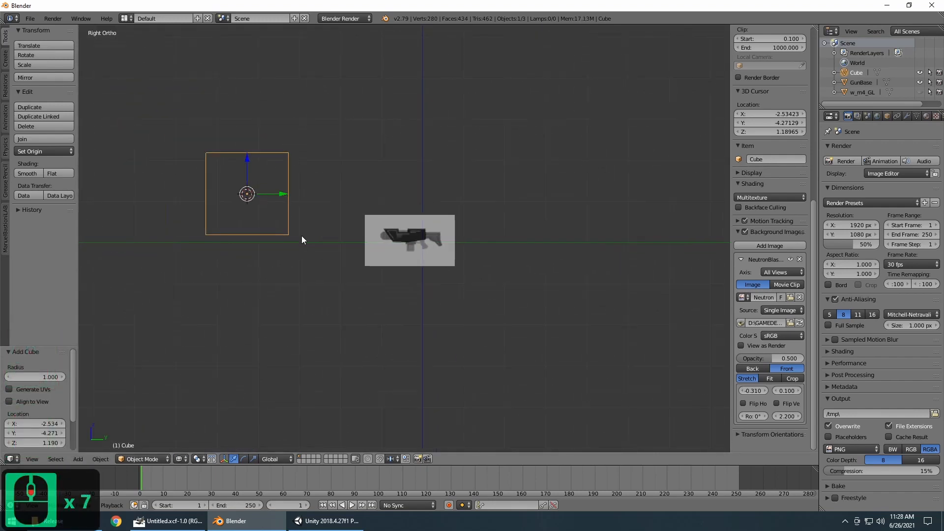
# Step: Set the new cube's location to 0 on X, Y and Z so it sits at the origin beside GunBase
pyautogui.moveTo(301, 235); pyautogui.dragTo(435, 211, button='middle')
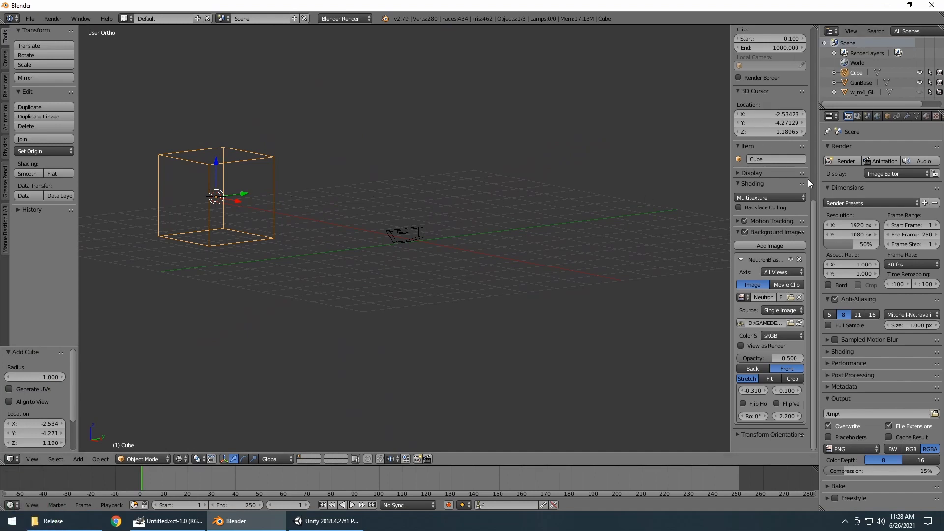
pyautogui.moveTo(813, 214); pyautogui.dragTo(828, 21)
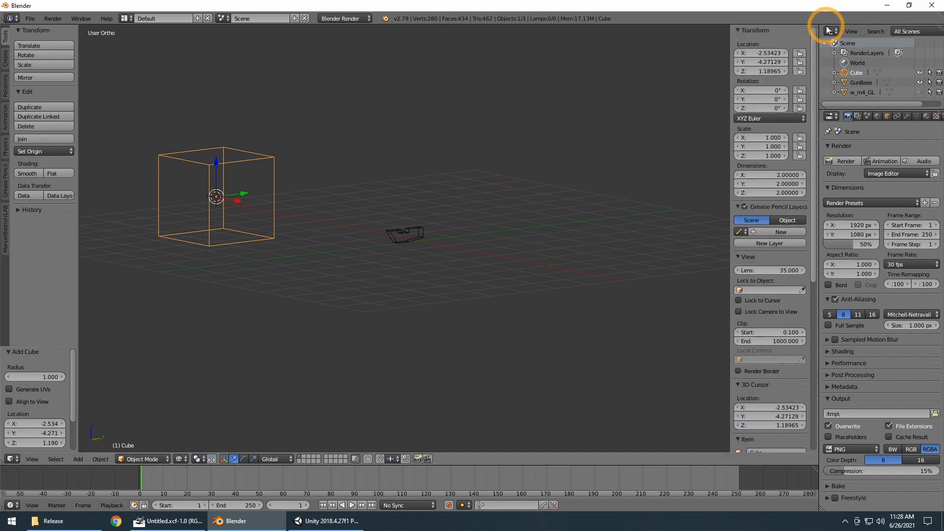
pyautogui.doubleClick(764, 53)
pyautogui.write('0')
pyautogui.press('Tab')
pyautogui.write('0')
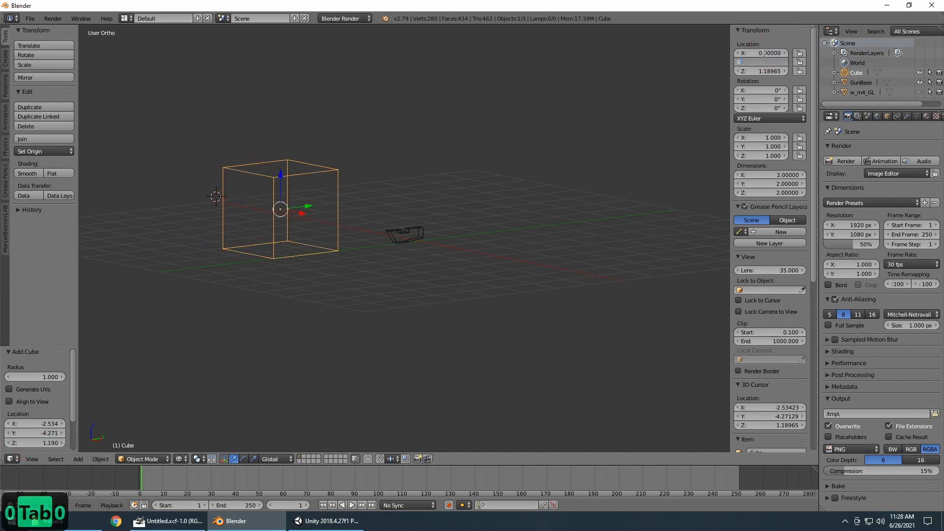
pyautogui.press('Tab')
pyautogui.write('0')
pyautogui.press('Return')
pyautogui.scroll(6, 661, 209)
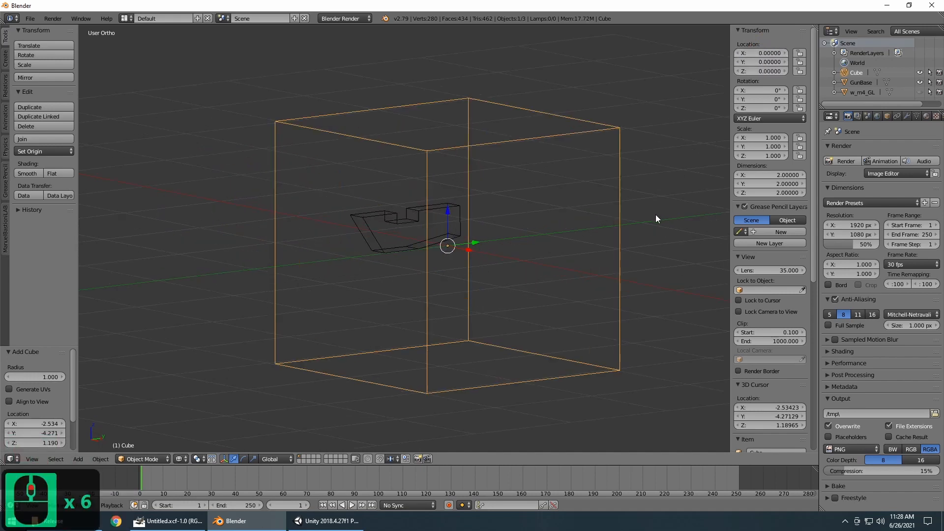
# Step: Enter Edit Mode on the cube with wireframe shading and scale its whole mesh to about 0.151 in the right side view
pyautogui.moveTo(655, 214)
pyautogui.mouseDown(button='middle')
pyautogui.moveTo(565, 234)
pyautogui.moveTo(509, 226)
pyautogui.moveTo(524, 219)
pyautogui.moveTo(526, 236)
pyautogui.moveTo(557, 265)
pyautogui.moveTo(536, 226)
pyautogui.moveTo(525, 242)
pyautogui.mouseUp(button='middle')
pyautogui.press('z')
pyautogui.scroll(-6, 523, 222)
pyautogui.press('Tab')
pyautogui.press('c')
pyautogui.scroll(2, 531, 241)
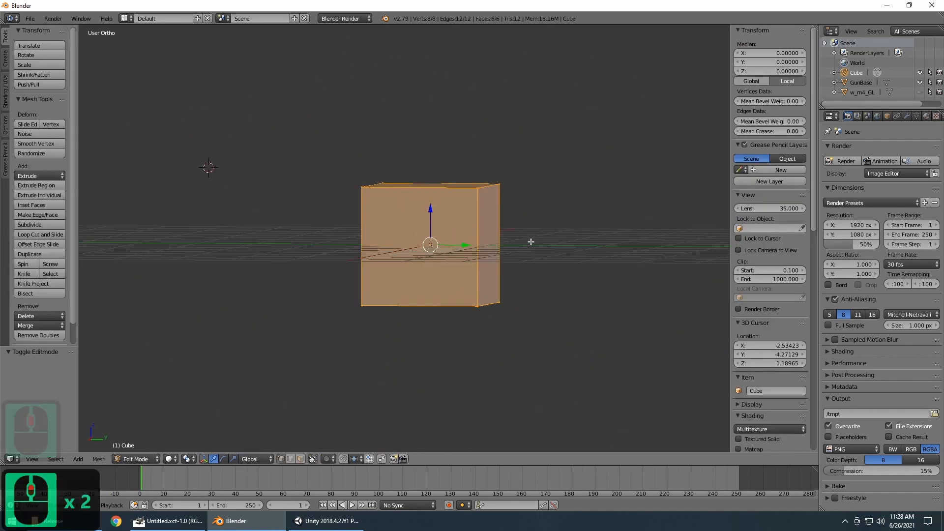
pyautogui.press('z')
pyautogui.scroll(5, 531, 242)
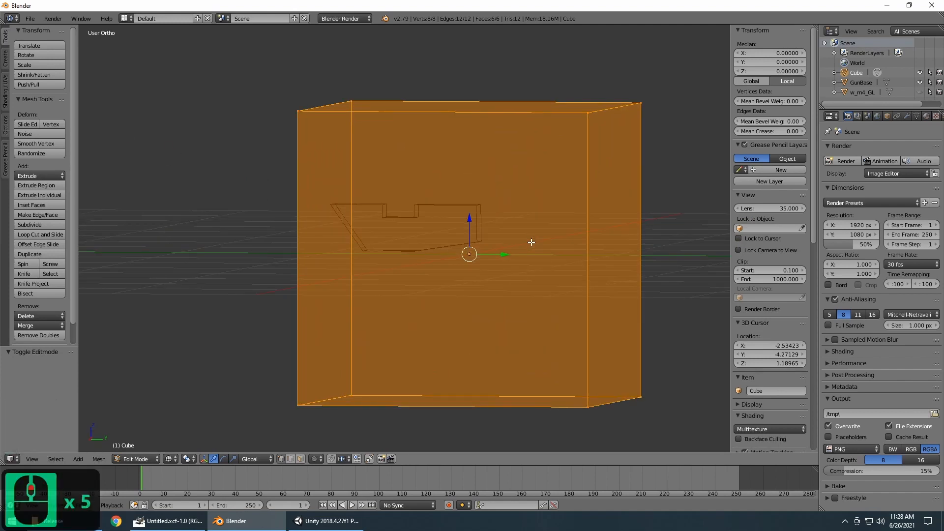
pyautogui.press('KP_3')
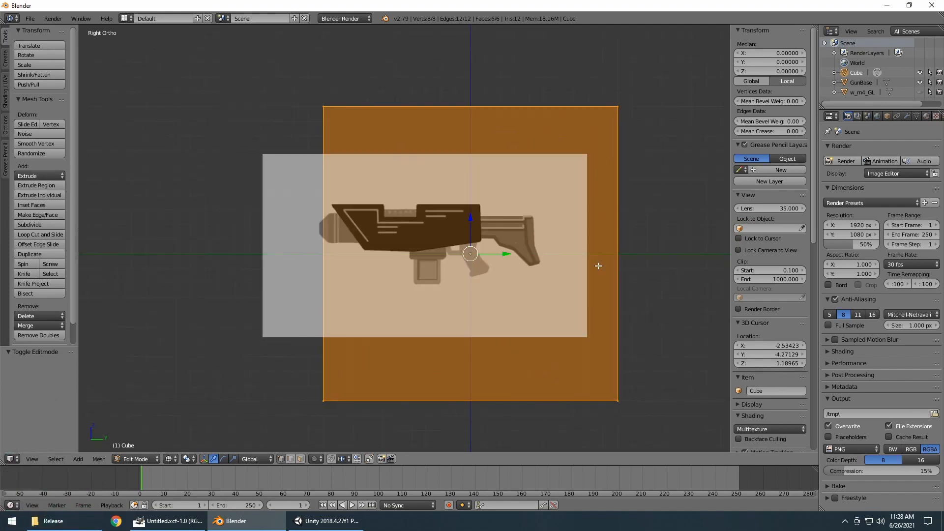
pyautogui.press('s')
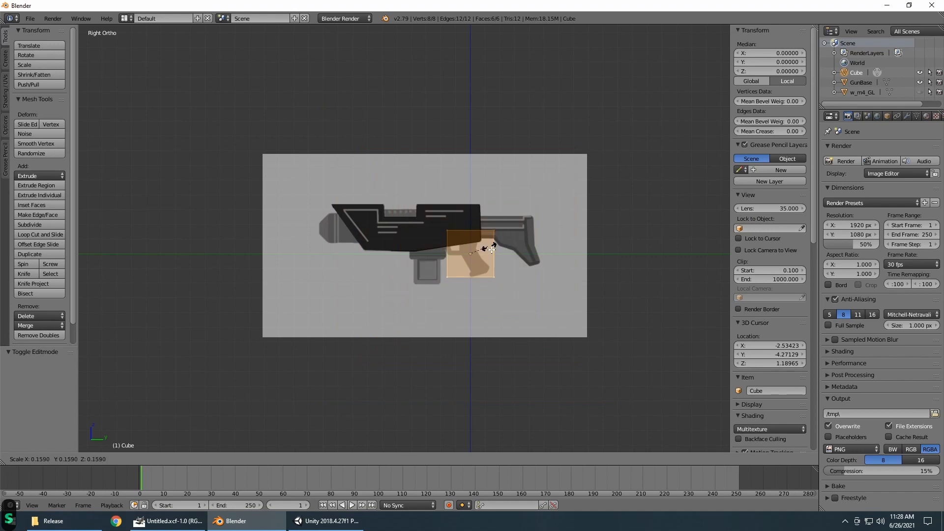
pyautogui.click(490, 249)
pyautogui.scroll(5, 486, 246)
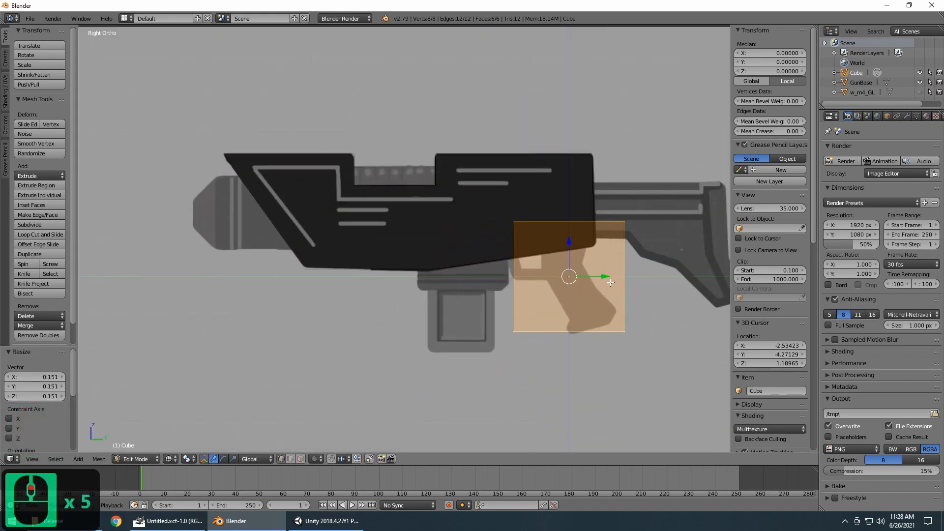
# Step: Move the cube's mesh over the notch in the body's upper edge, to about Y -0.467 and Z 0.152
pyautogui.moveTo(608, 277); pyautogui.dragTo(438, 275)
pyautogui.moveTo(402, 243); pyautogui.dragTo(429, 221)
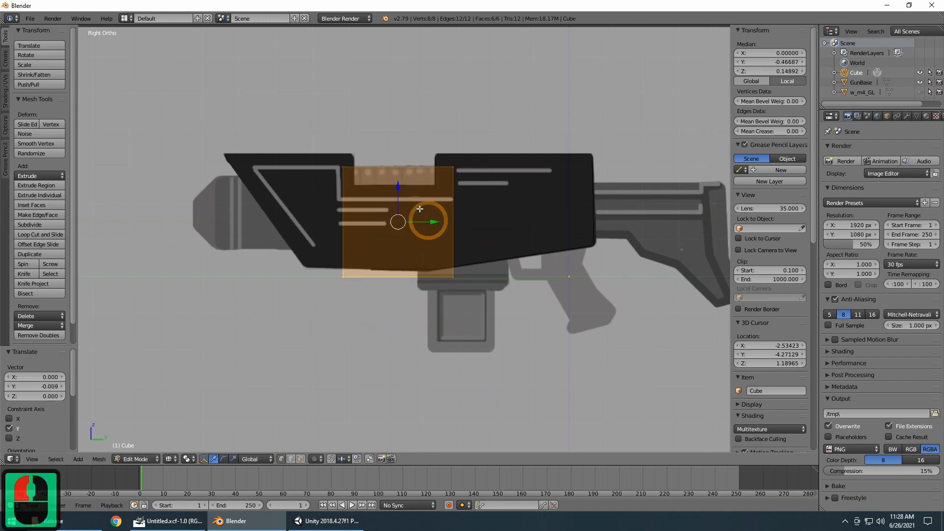
pyautogui.moveTo(397, 188); pyautogui.dragTo(397, 186)
pyautogui.scroll(4, 403, 266)
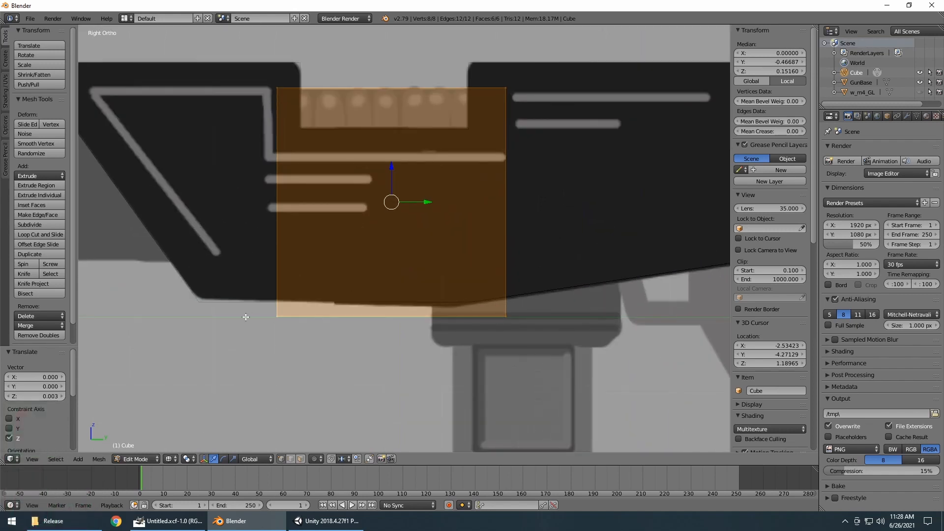
# Step: Select only the cube's bottom vertices and raise them about 0.234 along Z to just below the notch floor
pyautogui.press('a')
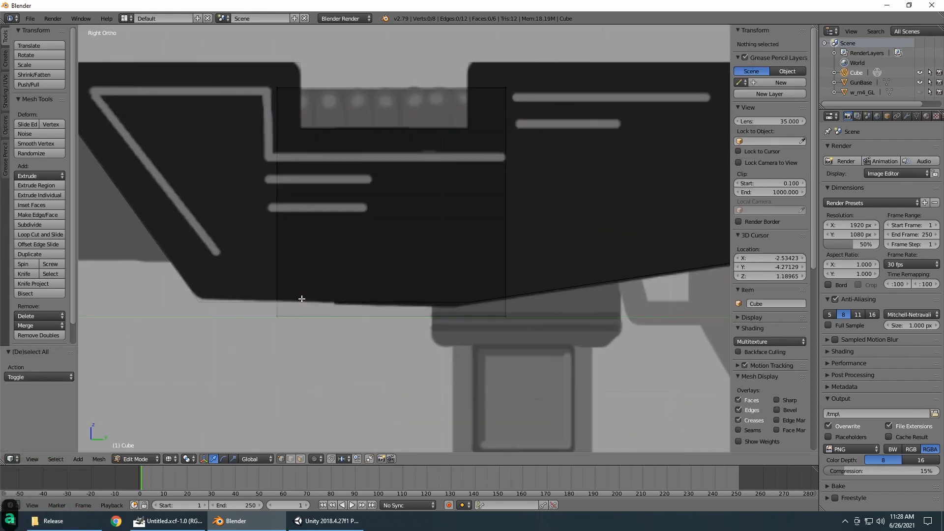
pyautogui.press('b')
pyautogui.moveTo(164, 295); pyautogui.dragTo(733, 379)
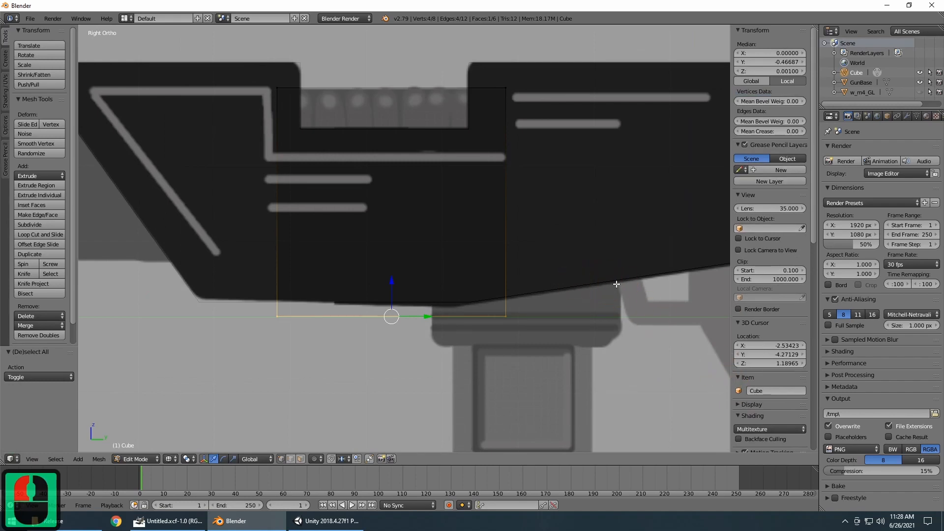
pyautogui.moveTo(615, 284); pyautogui.dragTo(579, 322, button='middle')
pyautogui.press('KP_3')
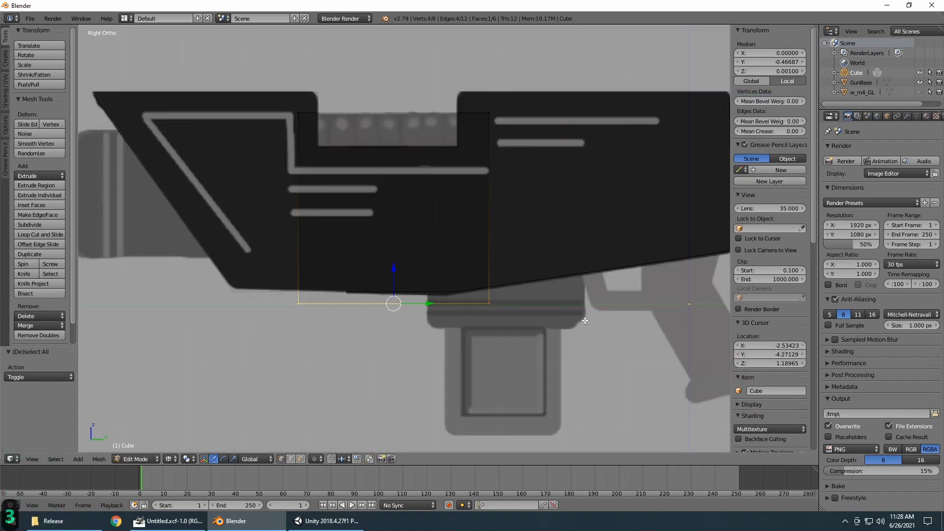
pyautogui.moveTo(395, 271); pyautogui.dragTo(390, 123)
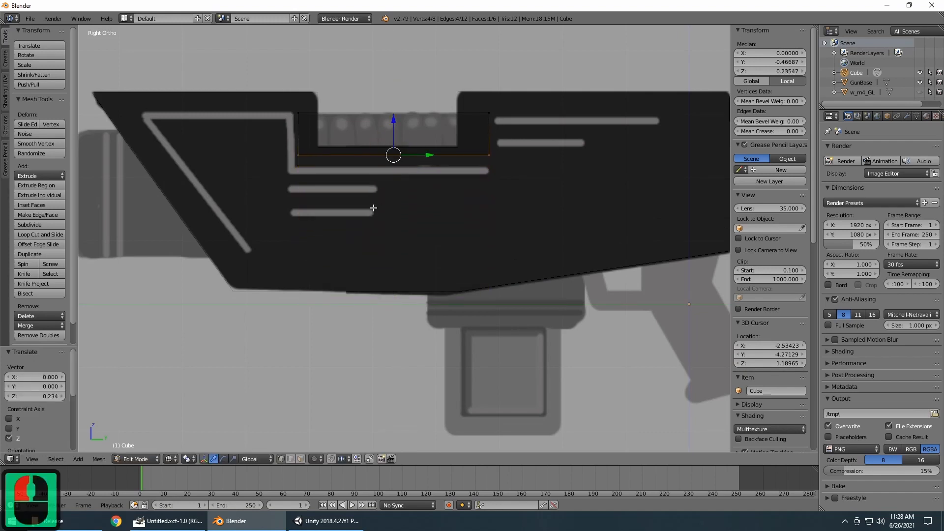
# Step: Select the whole notch block and scale it to 0.426 along X, narrower than the body, checking the fit in perspective
pyautogui.moveTo(374, 208); pyautogui.dragTo(369, 261, button='middle')
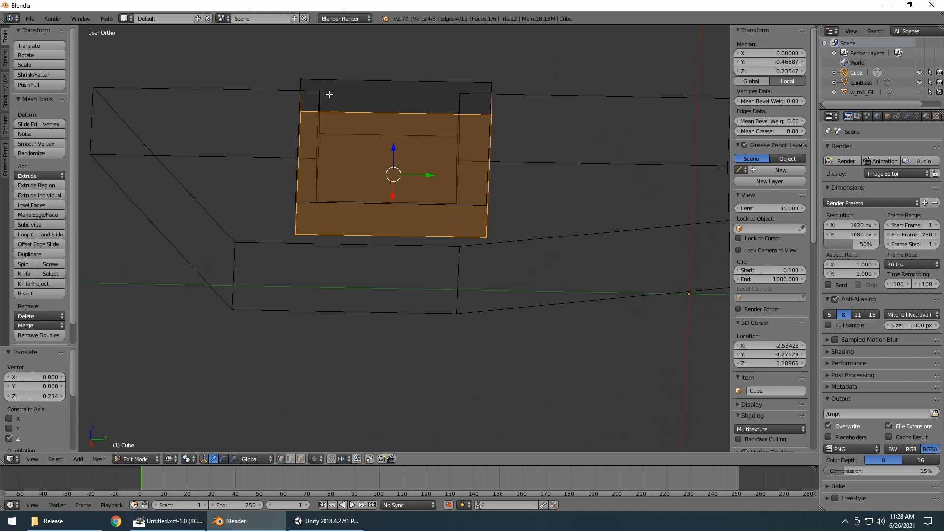
pyautogui.press('a')
pyautogui.press('a')
pyautogui.moveTo(325, 274); pyautogui.dragTo(491, 264, button='middle')
pyautogui.press('s')
pyautogui.press('x')
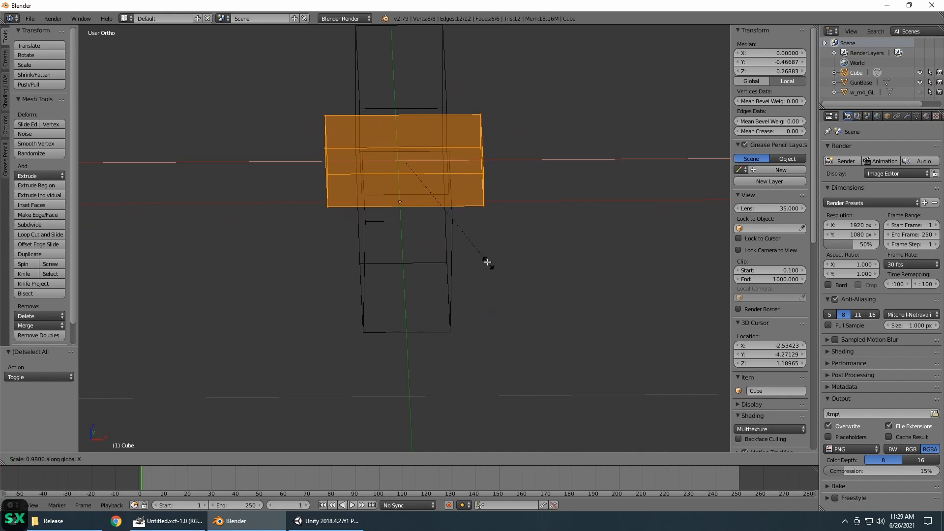
pyautogui.click(396, 217)
pyautogui.moveTo(487, 220); pyautogui.dragTo(472, 237, button='middle')
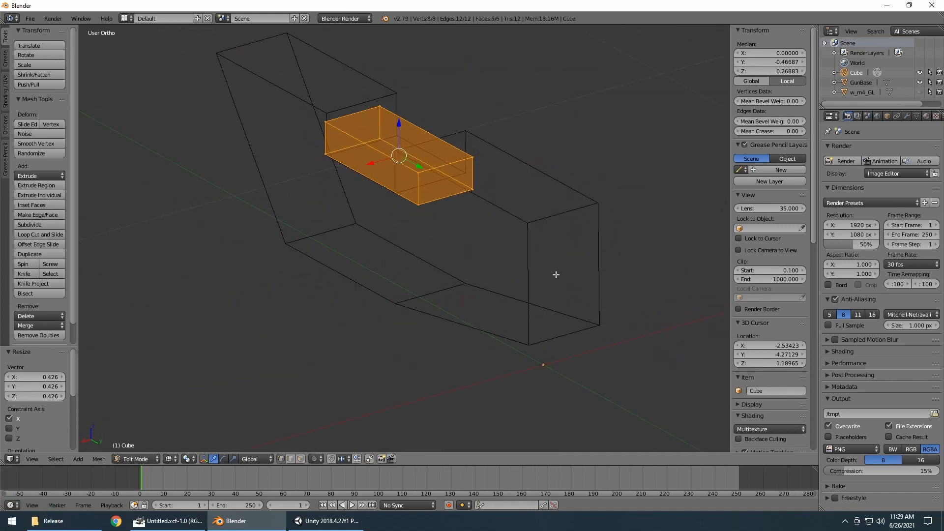
pyautogui.press('KP_3')
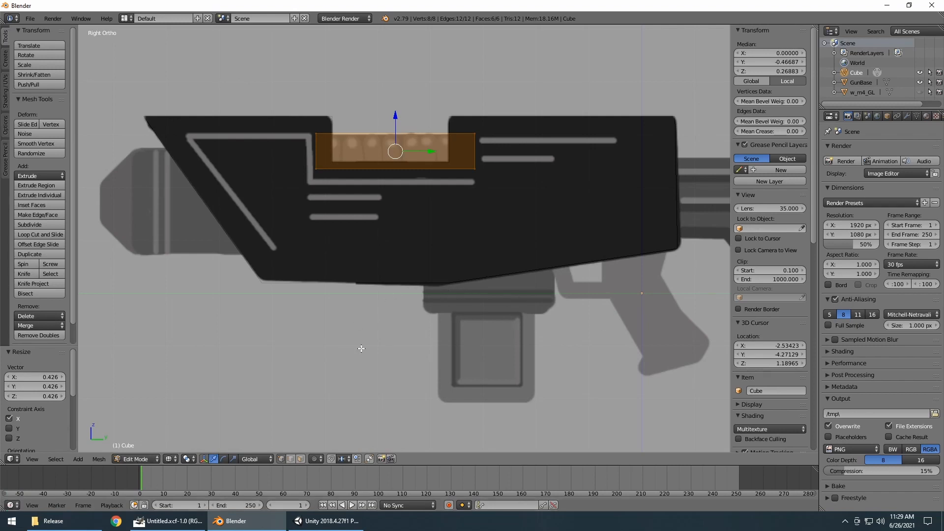
# Step: Return to Object Mode and add another cube mesh for the next gun part
pyautogui.press('Tab')
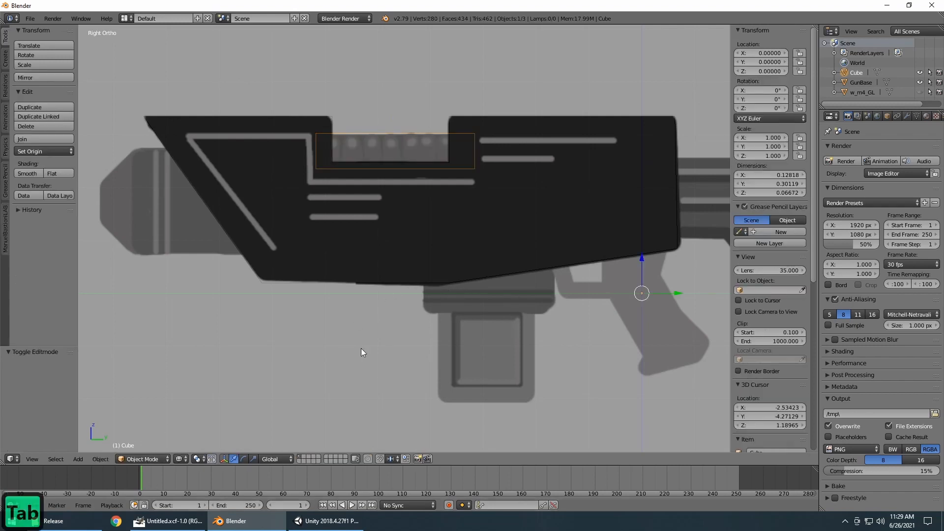
pyautogui.click(100, 459)
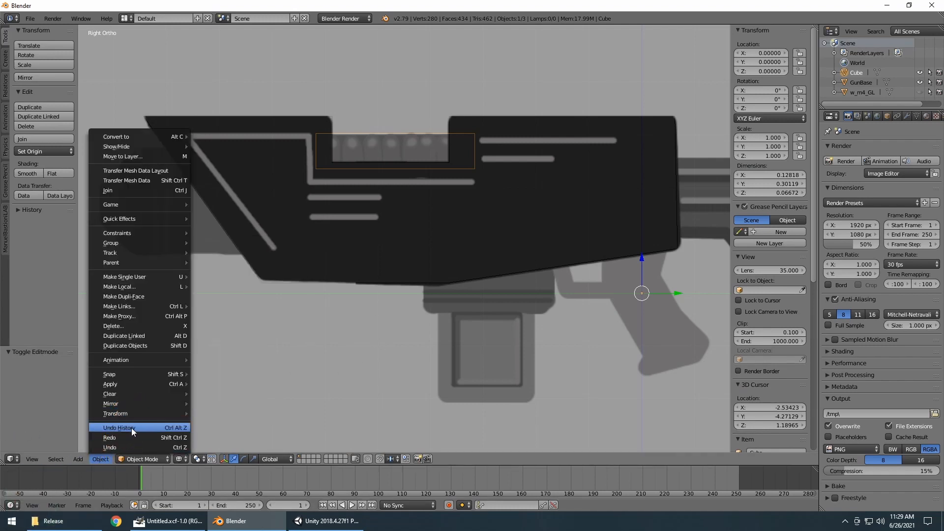
pyautogui.click(79, 458)
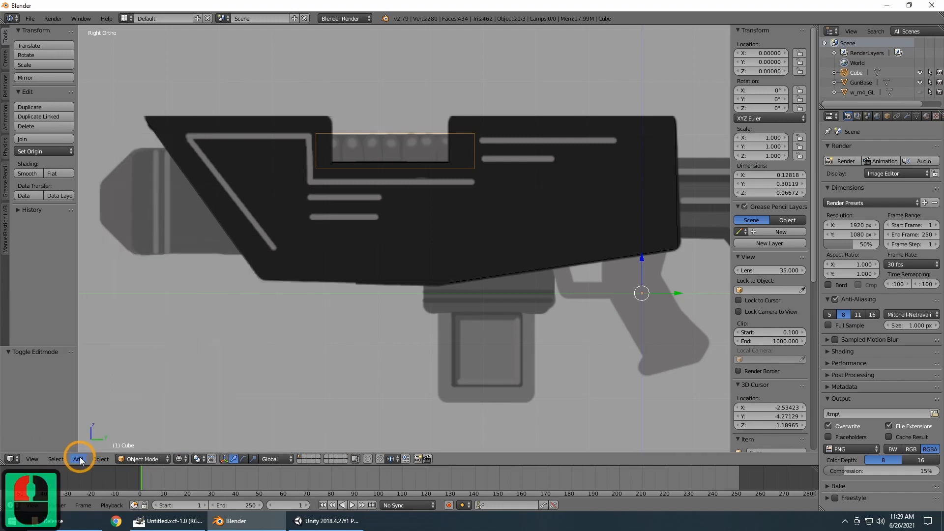
pyautogui.click(80, 458)
pyautogui.moveTo(93, 447)
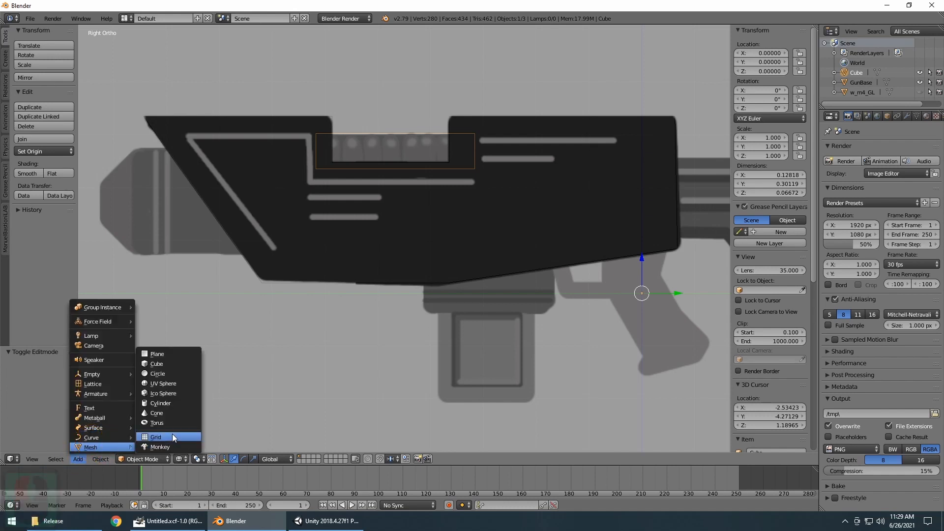
pyautogui.click(164, 362)
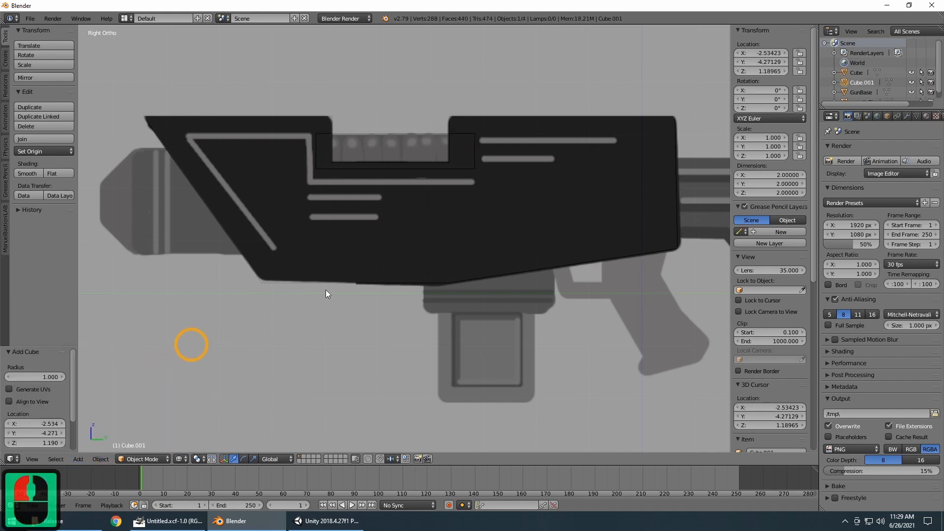
# Step: Place the second added cube at the origin with X, Y and Z location 0, and frame it with the background drawing
pyautogui.click(761, 53)
pyautogui.write('0')
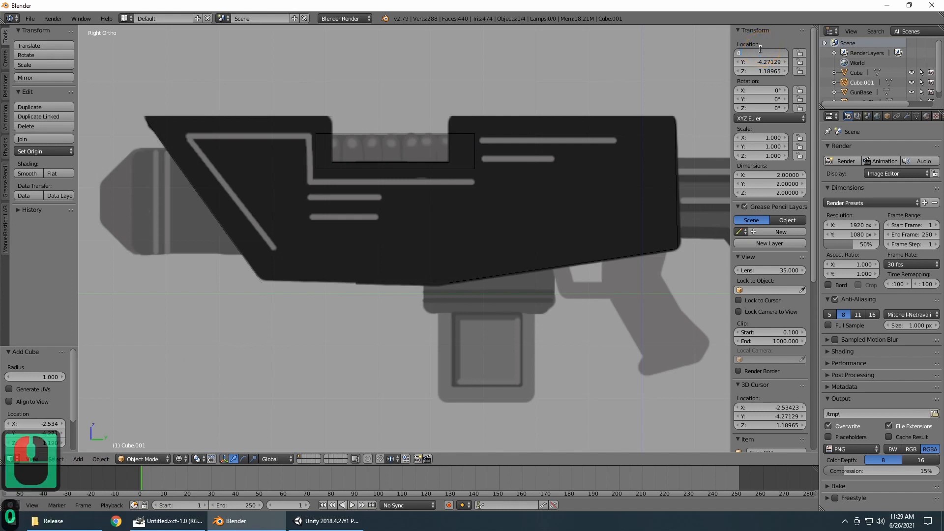
pyautogui.press('Tab')
pyautogui.write('0')
pyautogui.press('Tab')
pyautogui.write('0')
pyautogui.press('Tab')
pyautogui.press('Return')
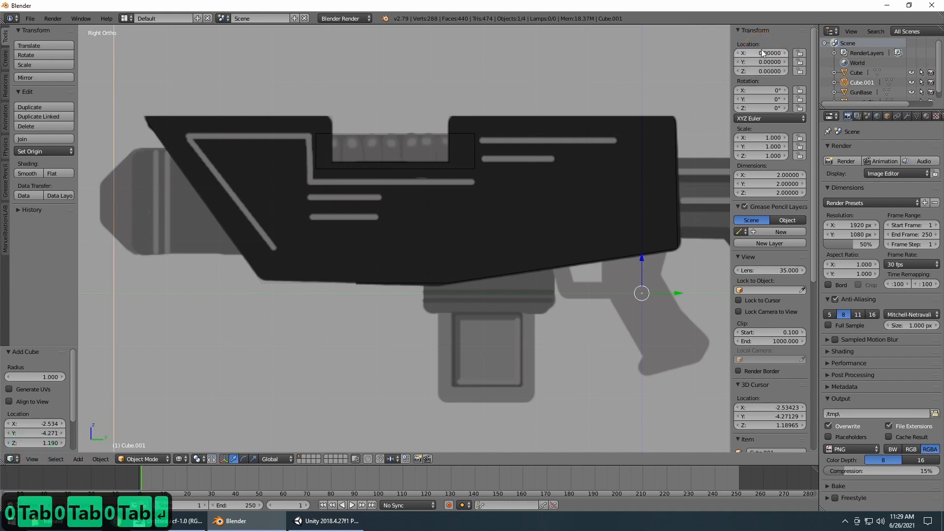
pyautogui.scroll(-7, 408, 184)
pyautogui.scroll(3, 408, 183)
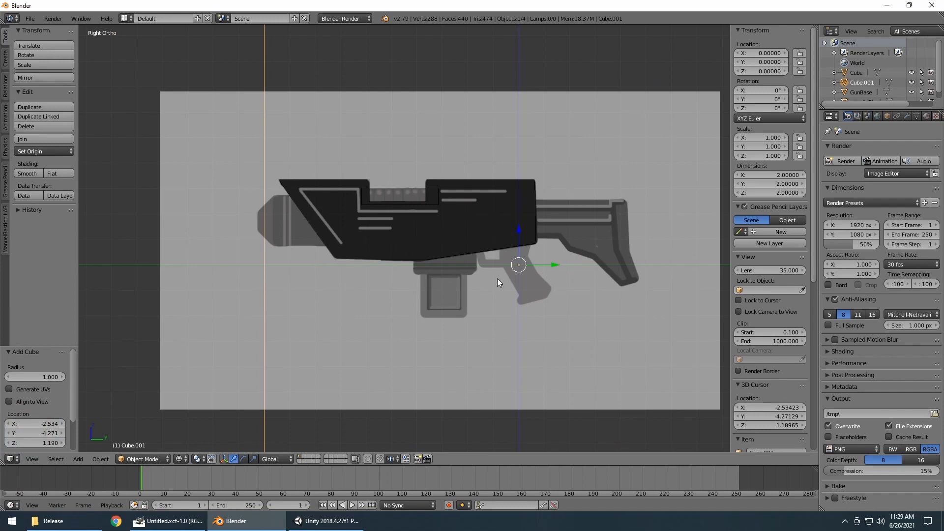
pyautogui.scroll(-5, 489, 271)
pyautogui.scroll(4, 487, 272)
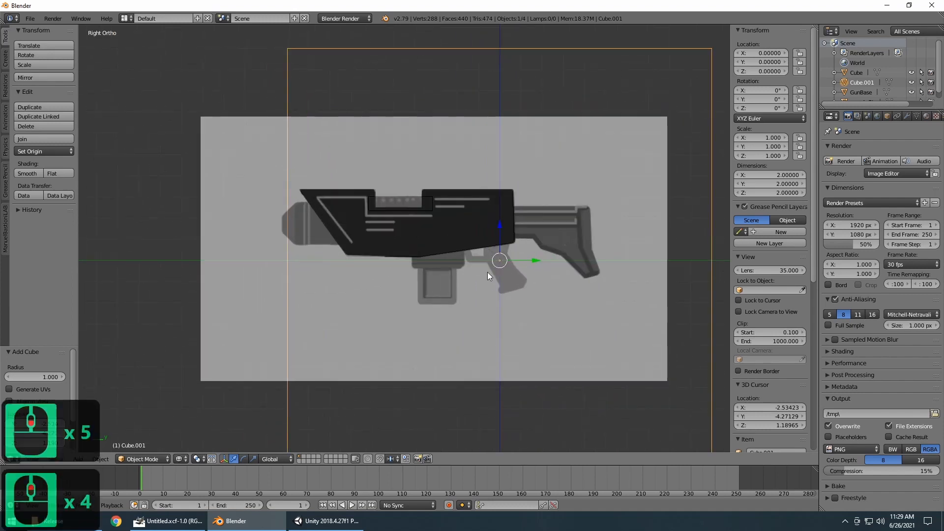
pyautogui.scroll(-3, 541, 276)
pyautogui.scroll(1, 557, 282)
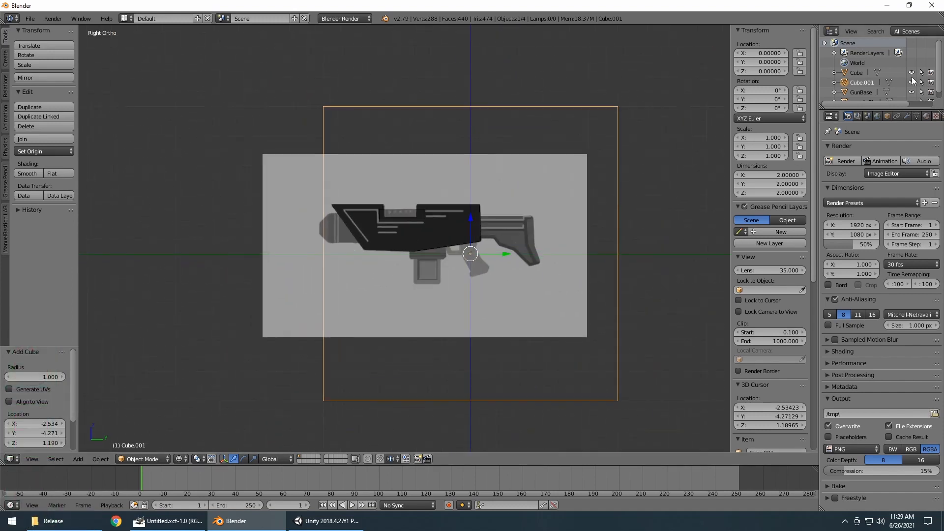
# Step: Rename the notch block as NeutronCore and the newly added cube as CartridgeHolder
pyautogui.doubleClick(856, 73)
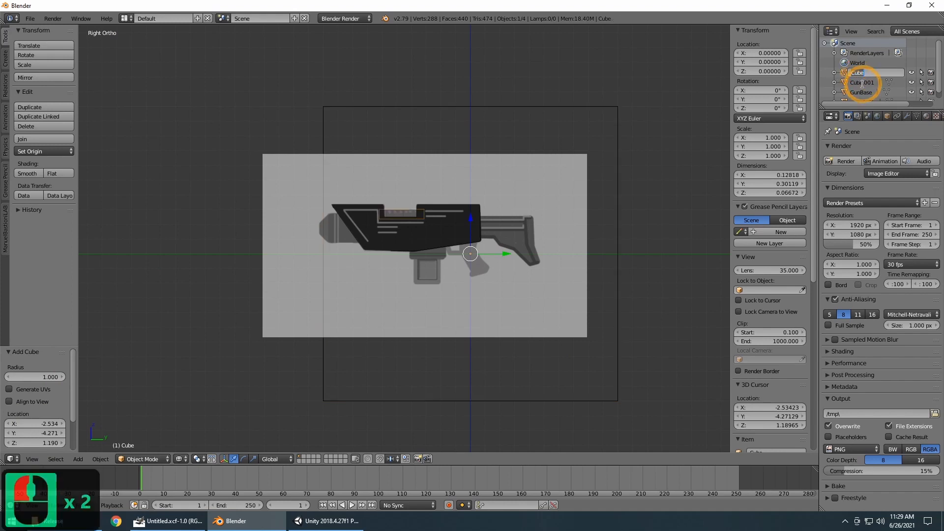
pyautogui.write('NeutronCore')
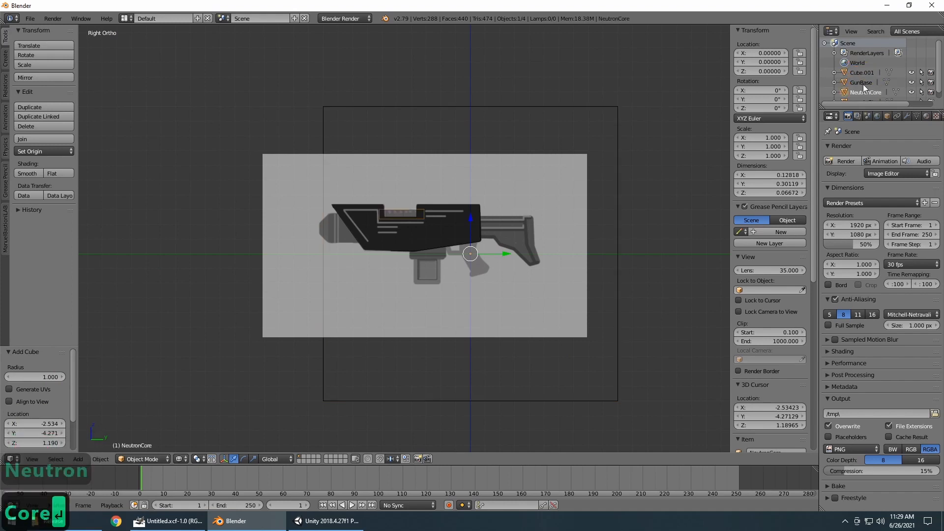
pyautogui.press('Return')
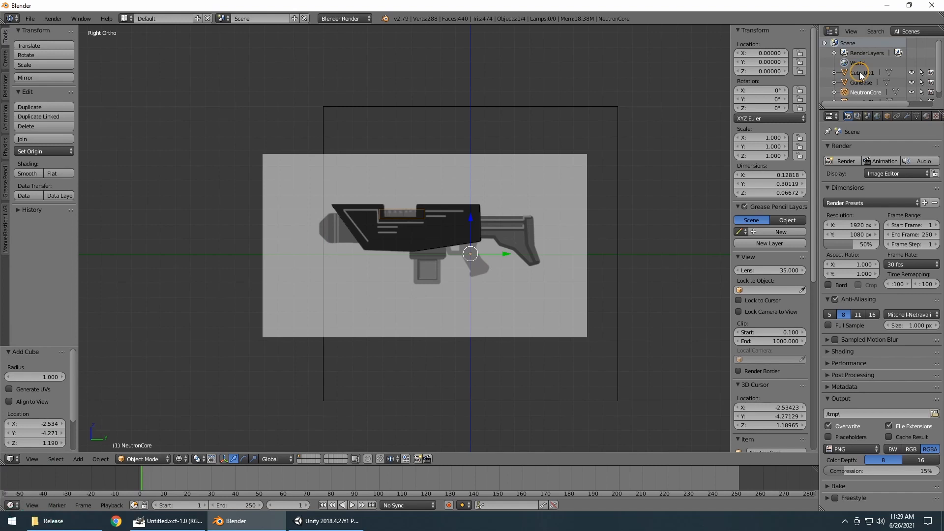
pyautogui.doubleClick(860, 72)
pyautogui.write('C')
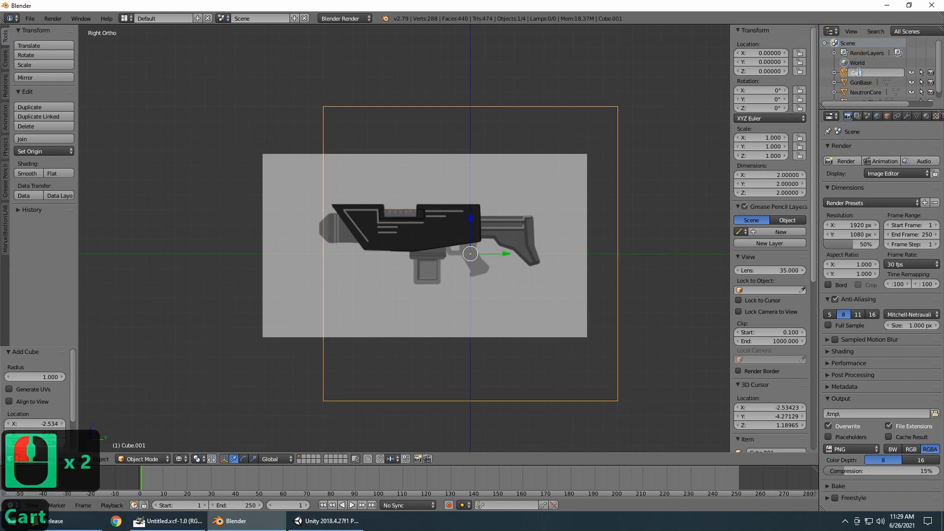
pyautogui.write('artridgeHolder')
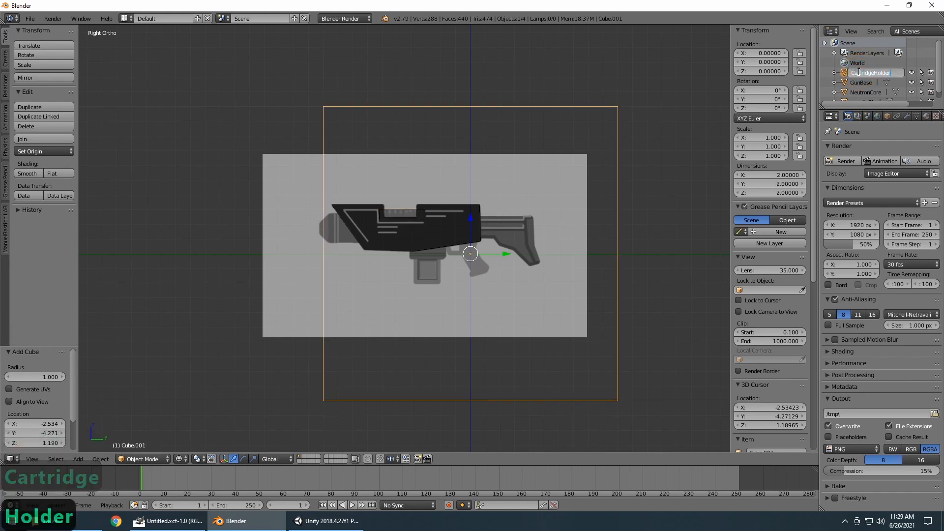
pyautogui.press('Return')
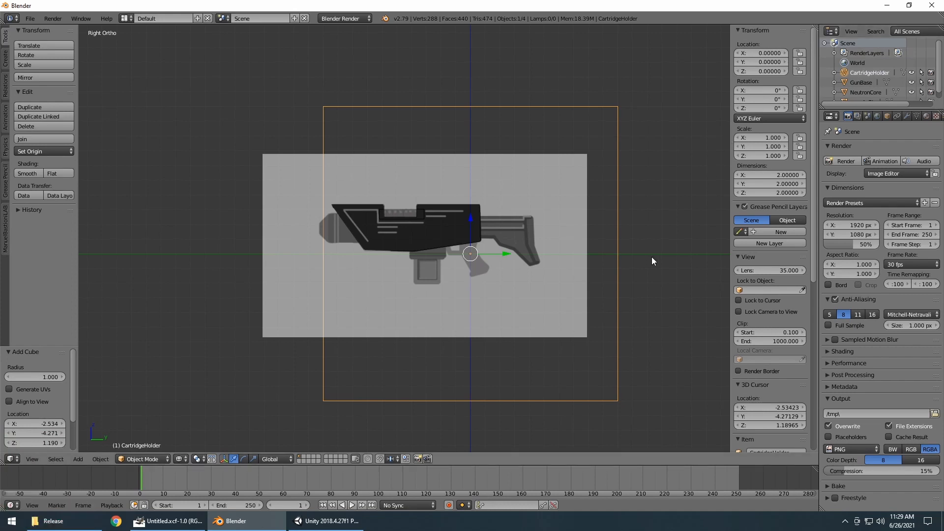
# Step: Enter Edit Mode on the CartridgeHolder and scale the whole cube down uniformly to about 0.084
pyautogui.scroll(4, 650, 257)
pyautogui.scroll(-4, 650, 257)
pyautogui.press('Tab')
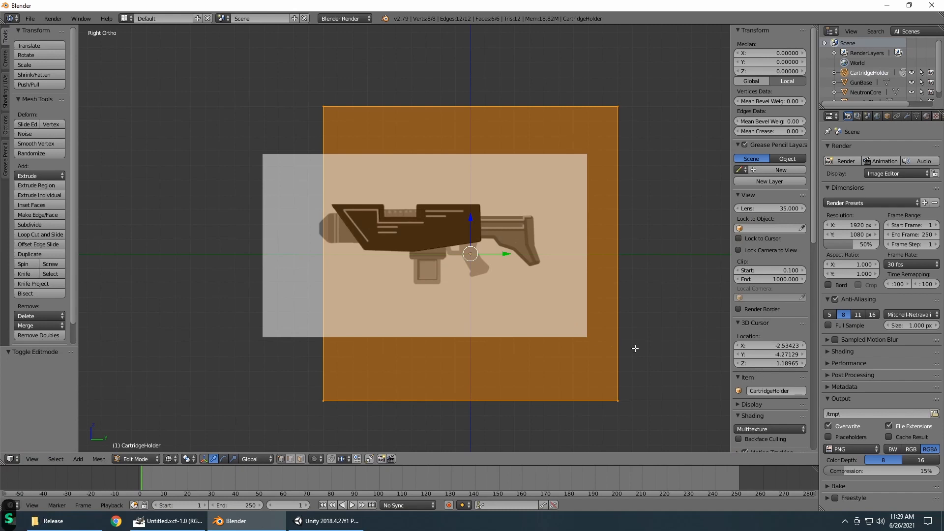
pyautogui.press('s')
pyautogui.click(478, 267)
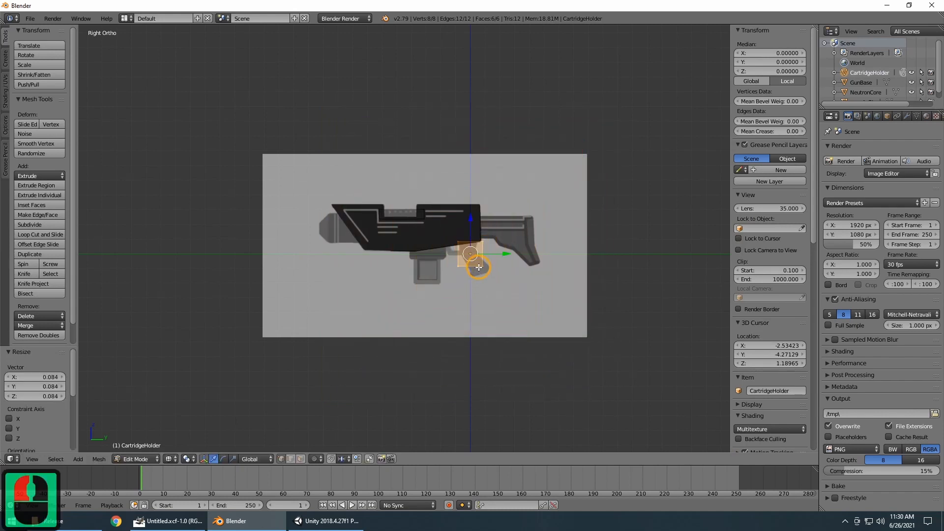
# Step: Move the whole CartridgeHolder mesh about -0.322 along Y and 0.047 along Z onto the drawn magazine mount
pyautogui.scroll(6, 475, 268)
pyautogui.press('g')
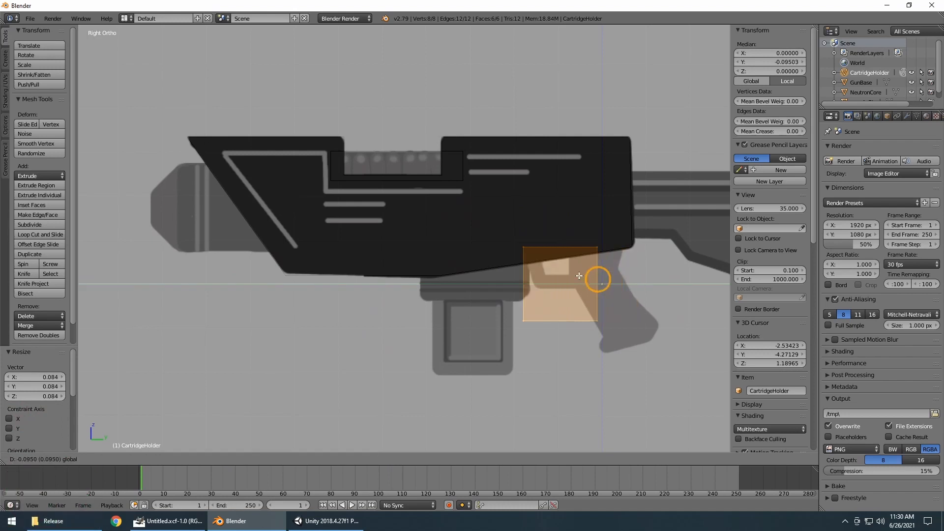
pyautogui.click(500, 286)
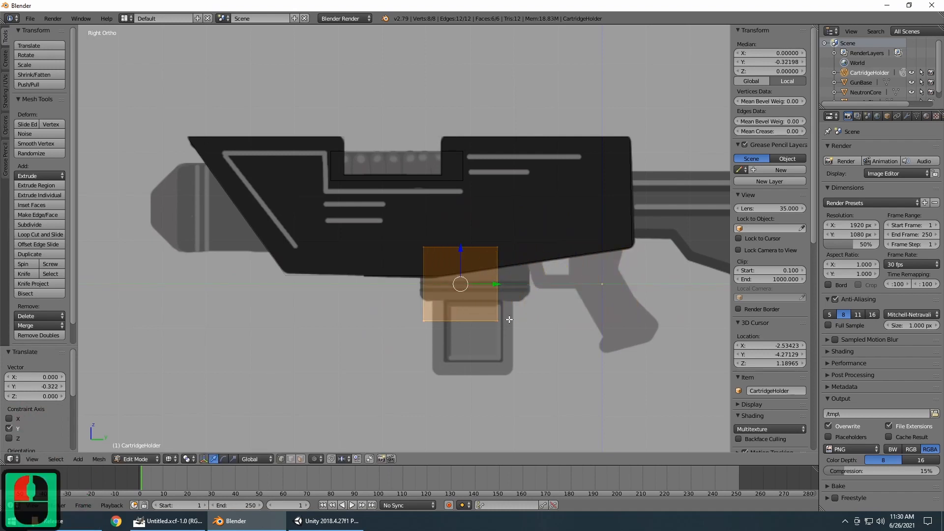
pyautogui.scroll(2, 509, 319)
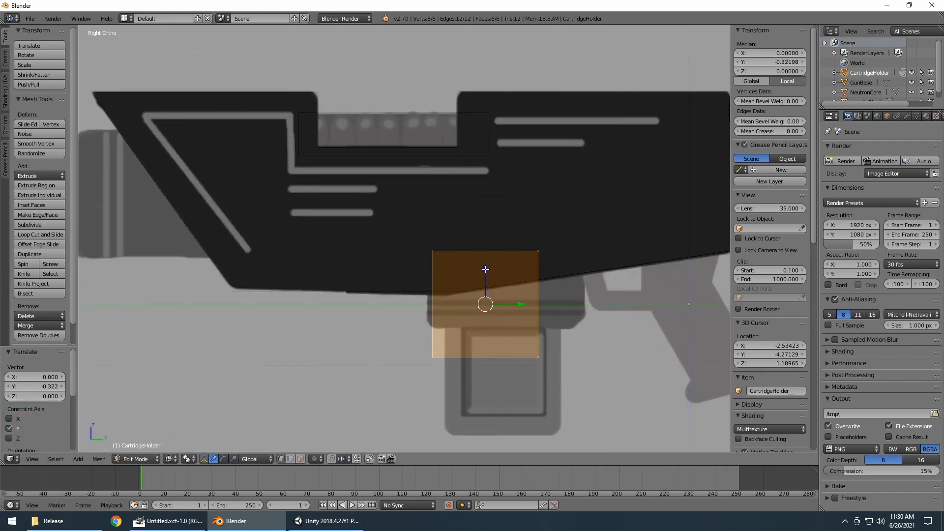
pyautogui.press('g')
pyautogui.press('z')
pyautogui.click(534, 273)
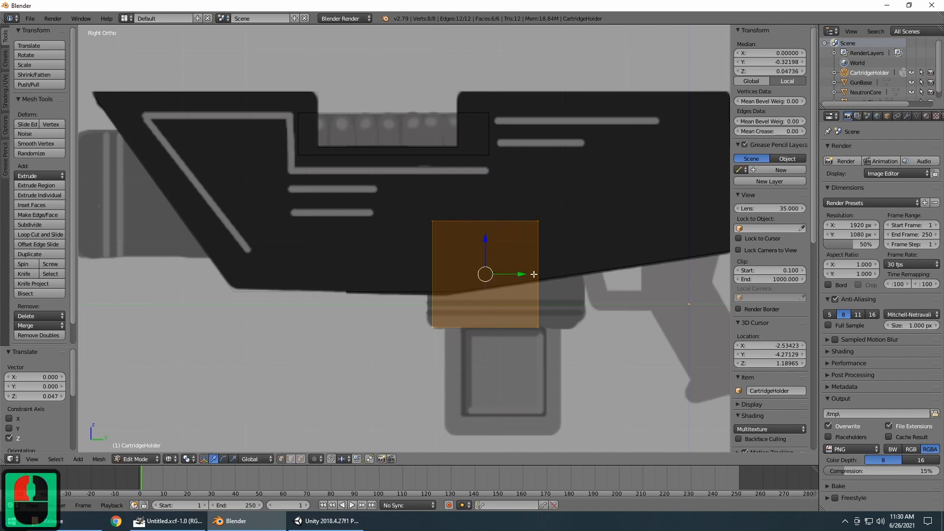
# Step: Select only the CartridgeHolder's stock-side vertices and move them about 0.070 along Y to the drawn mount's rear edge
pyautogui.rightClick(531, 235)
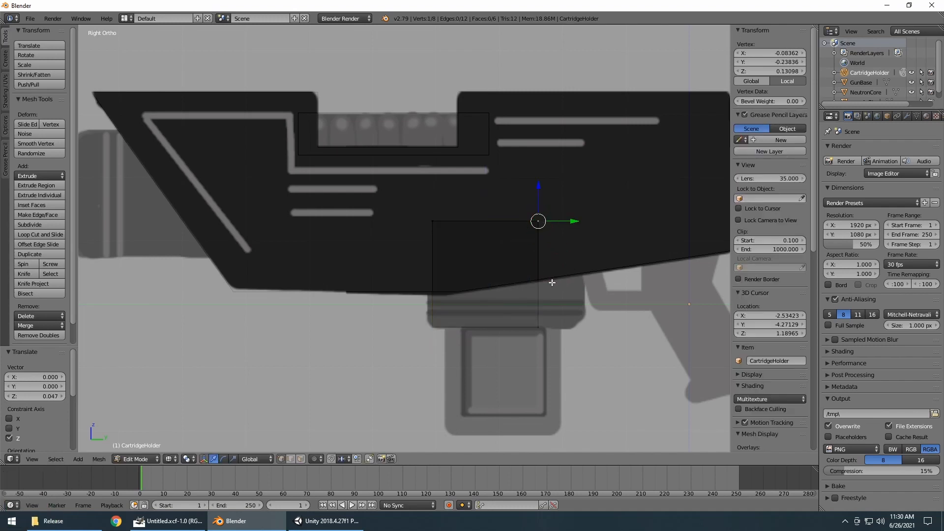
pyautogui.press('a')
pyautogui.press('b')
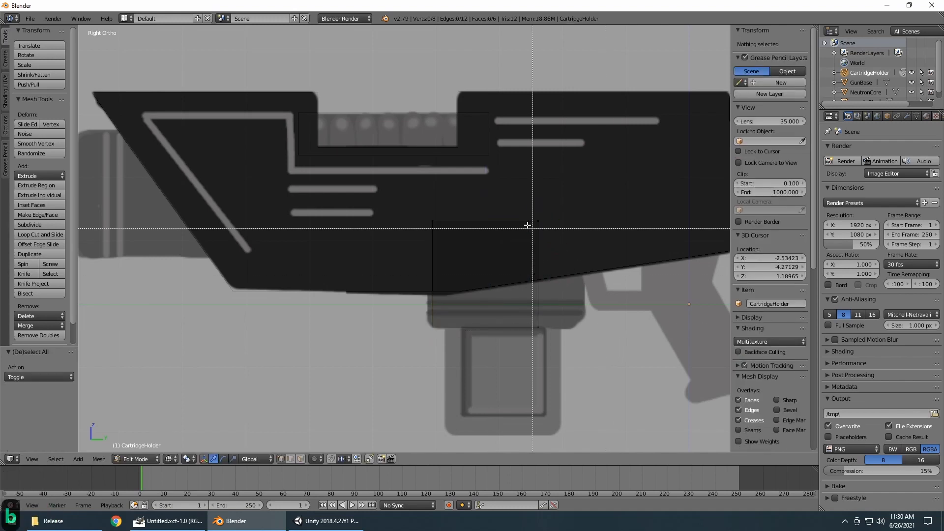
pyautogui.moveTo(525, 194); pyautogui.dragTo(607, 425)
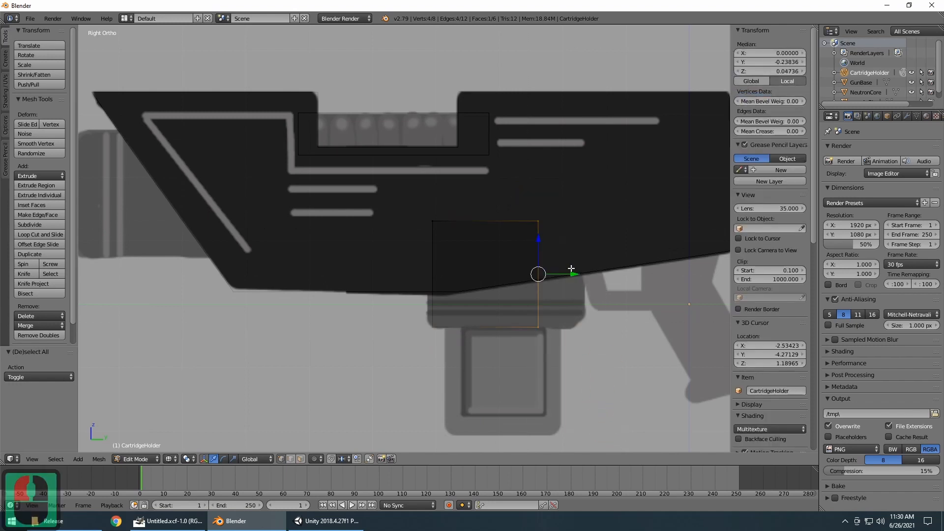
pyautogui.moveTo(573, 274); pyautogui.dragTo(616, 277)
pyautogui.click(617, 278)
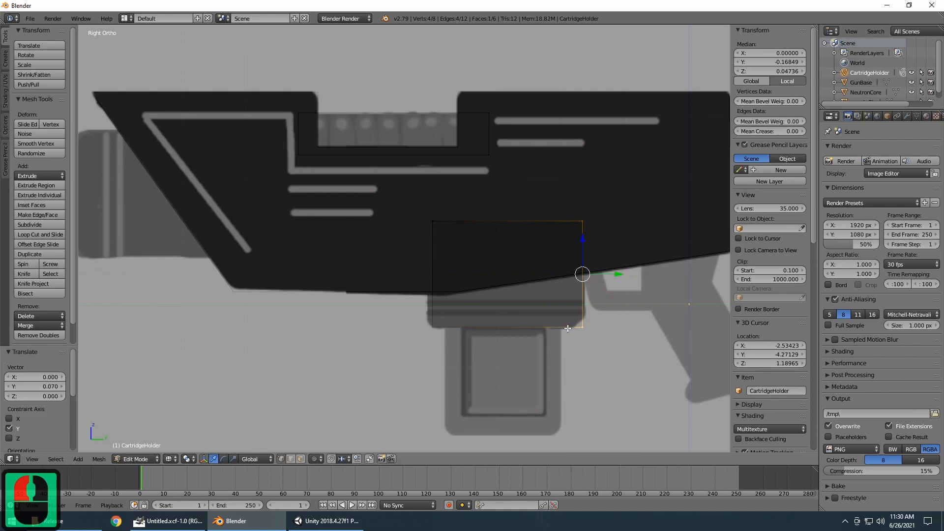
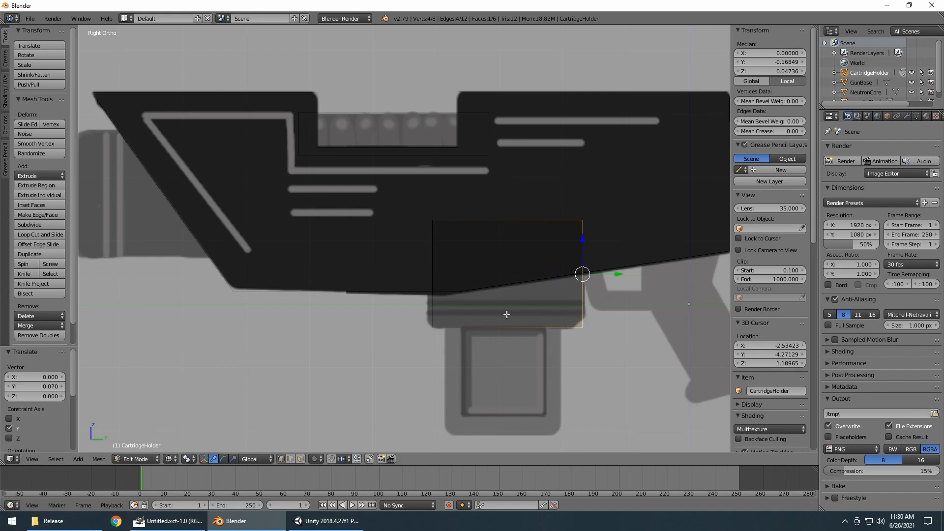
# Step: Add one horizontal loop cut around the CartridgeHolder and slide it about 0.72 down, close to the bottom edge
pyautogui.press('a')
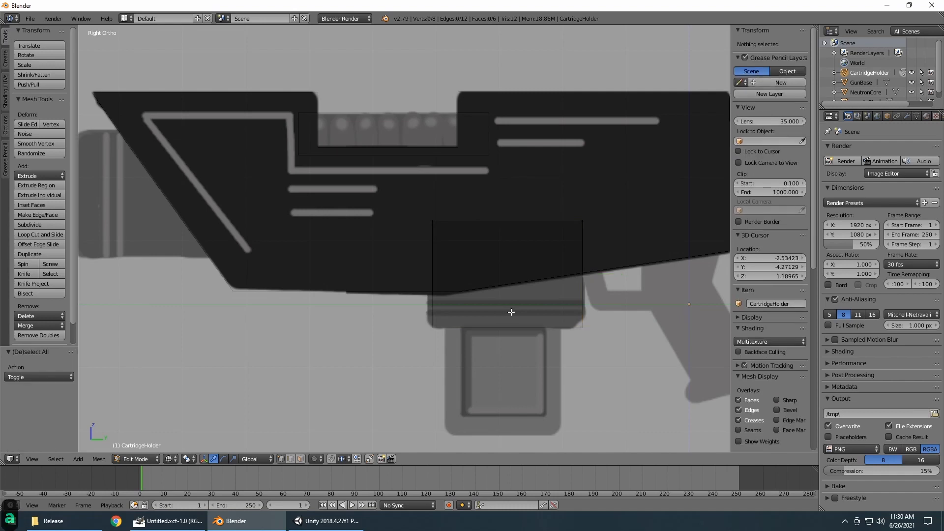
pyautogui.hotkey('ctrl', 'r')
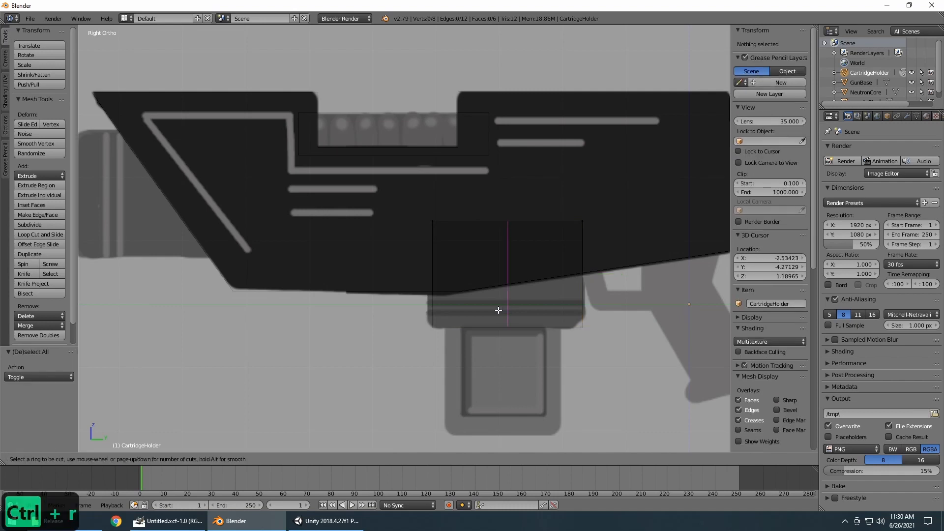
pyautogui.moveTo(443, 290); pyautogui.dragTo(444, 325)
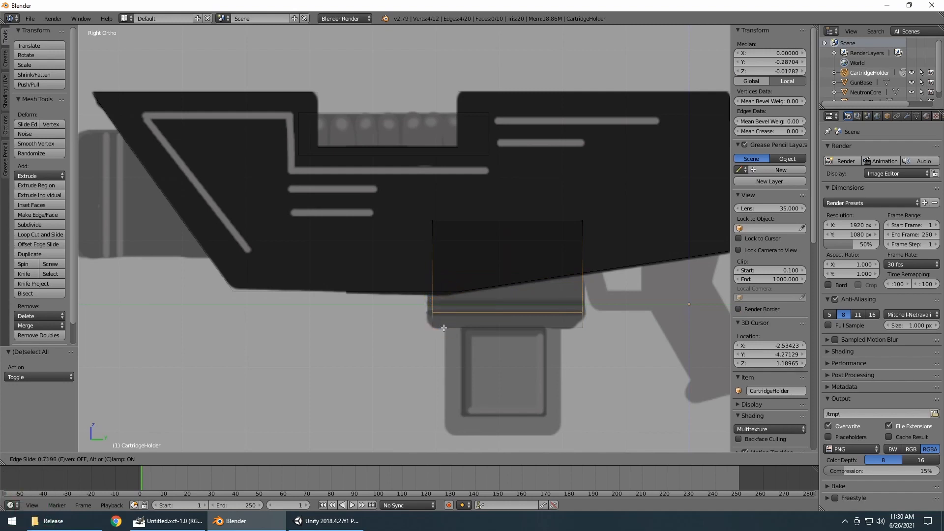
pyautogui.click(444, 327)
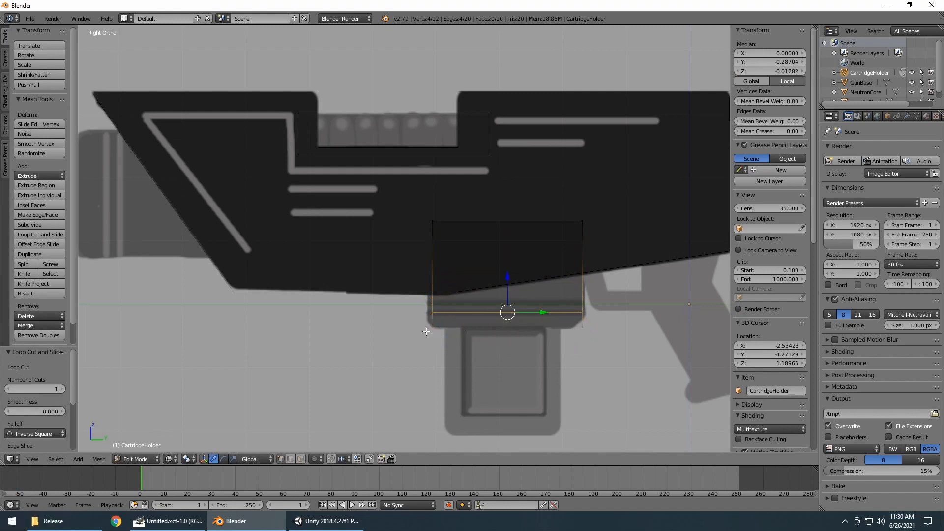
# Step: Select only the CartridgeHolder's bottom vertices and scale them to 0.8 to taper the base
pyautogui.rightClick(433, 327)
pyautogui.press('b')
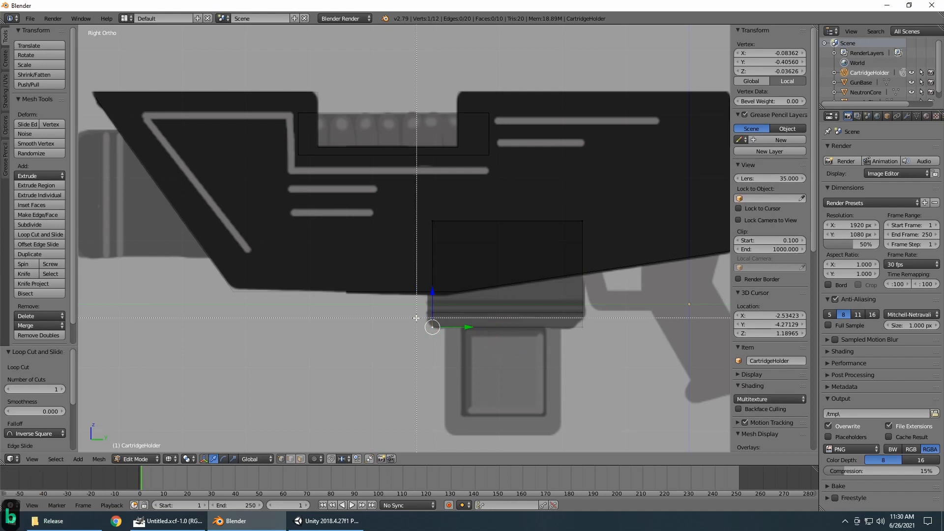
pyautogui.moveTo(379, 321); pyautogui.dragTo(660, 368)
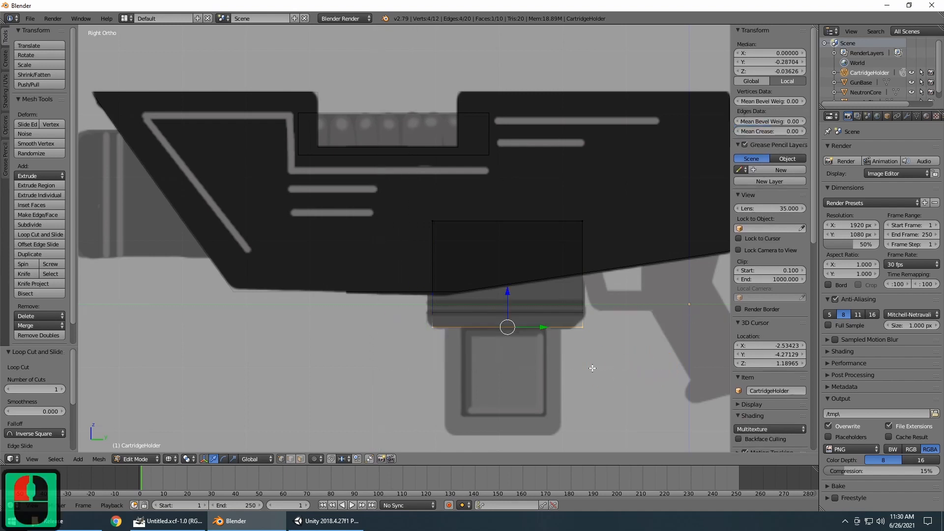
pyautogui.write('s.8')
pyautogui.press('Return')
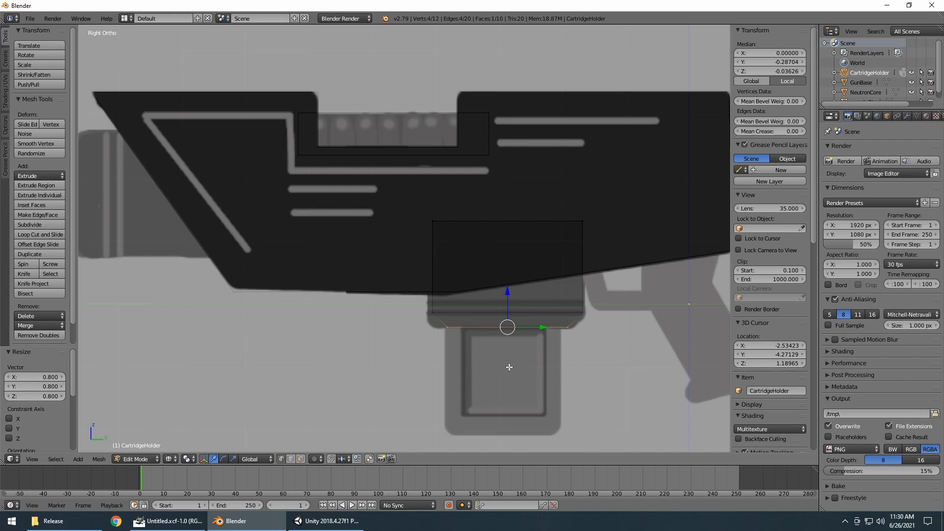
# Step: Select the entire CartridgeHolder mesh and view it at an angle against the gun body's width
pyautogui.press('z')
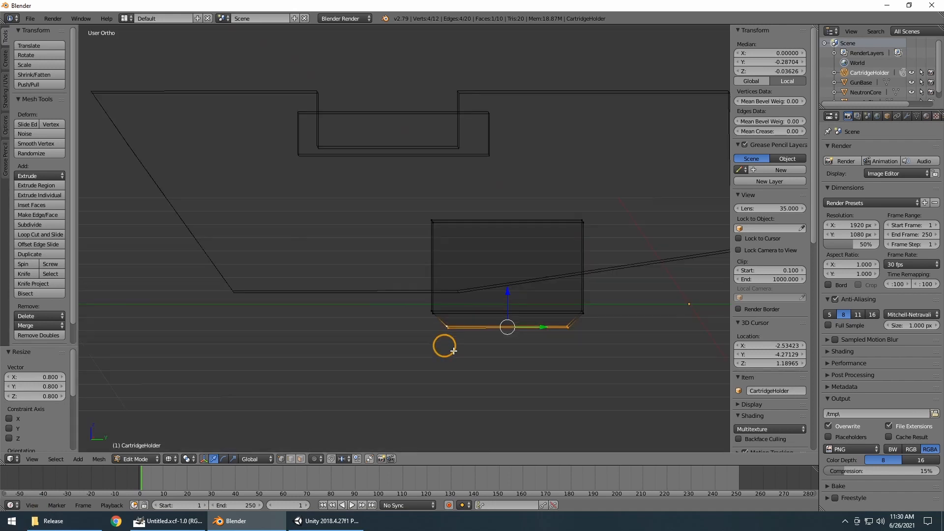
pyautogui.moveTo(444, 343); pyautogui.dragTo(530, 368, button='middle')
pyautogui.press('a')
pyautogui.press('a')
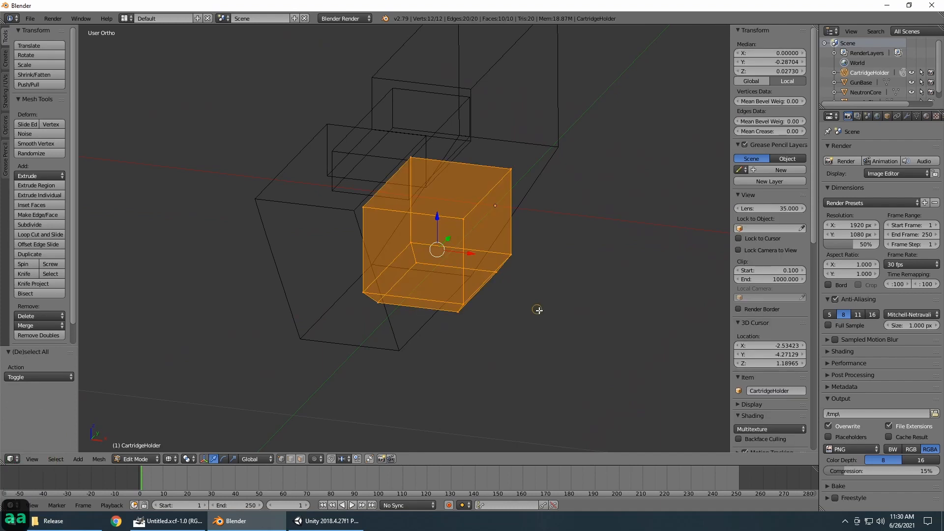
pyautogui.moveTo(538, 310); pyautogui.dragTo(553, 291, button='middle')
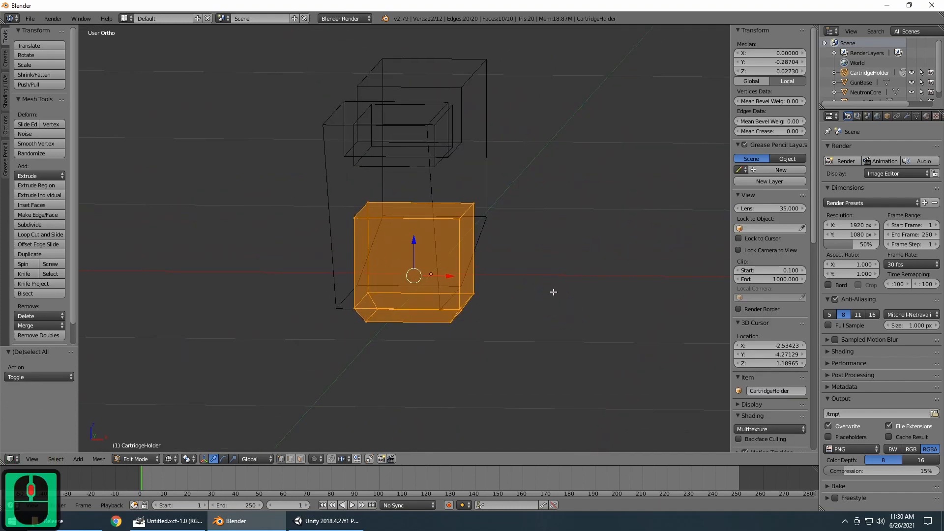
# Step: Try scaling the whole CartridgeHolder to about 0.795 along Z, comparing it with the drawing from the side
pyautogui.press('s')
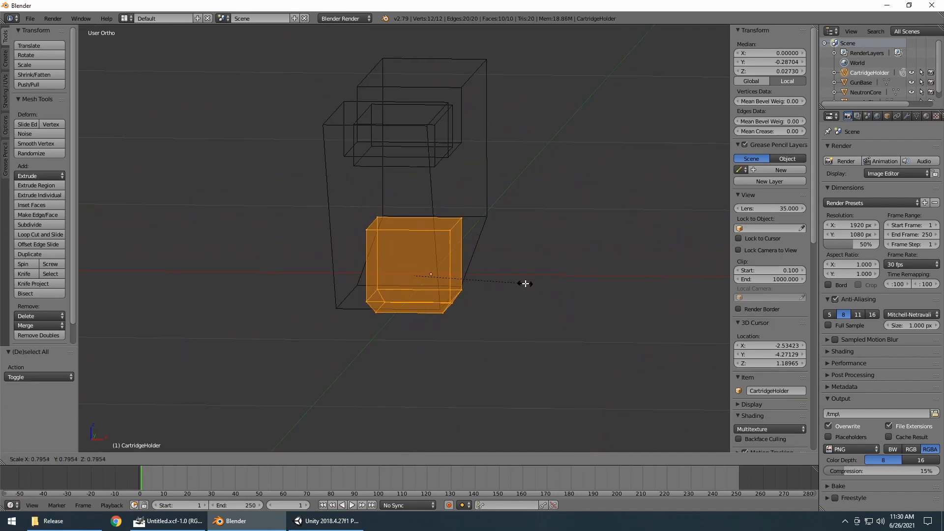
pyautogui.hotkey('ctrl', 'z')
pyautogui.click(526, 284)
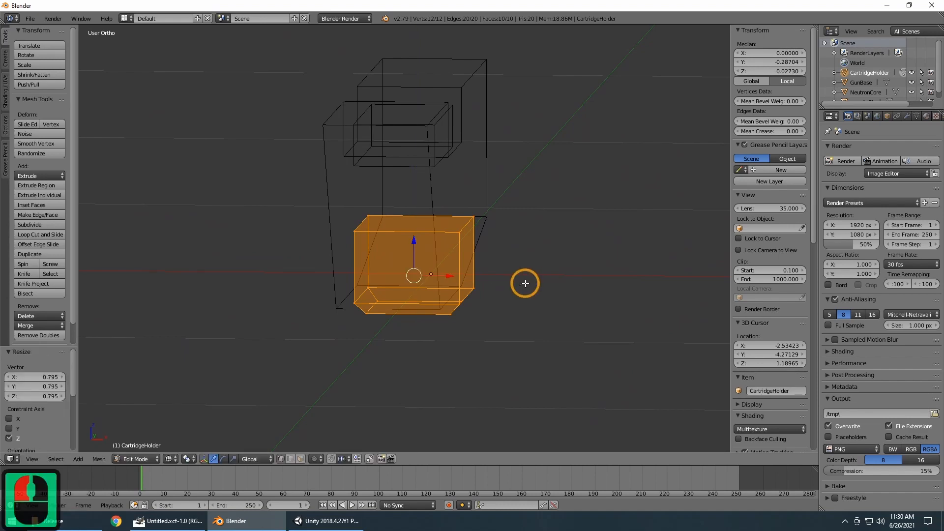
pyautogui.moveTo(523, 282); pyautogui.dragTo(436, 316, button='middle')
pyautogui.press('KP_3')
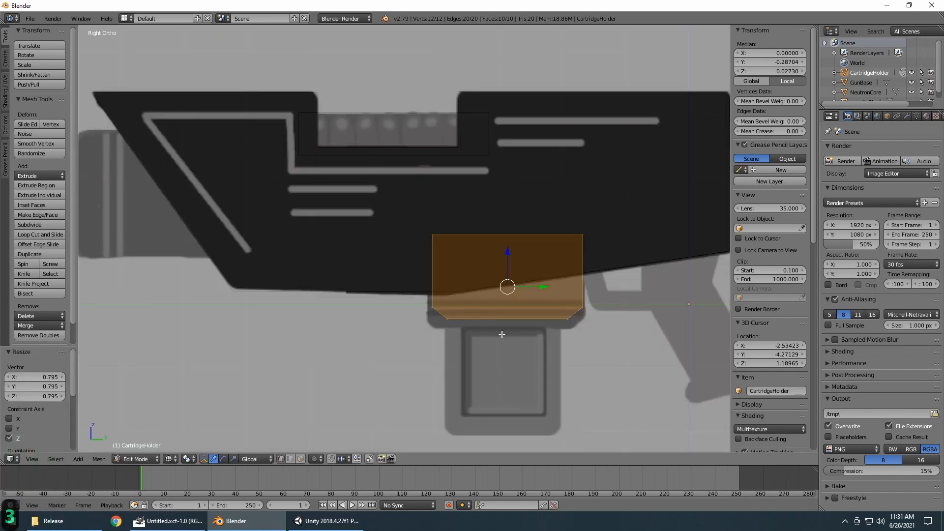
pyautogui.hotkey('ctrl', 'z')
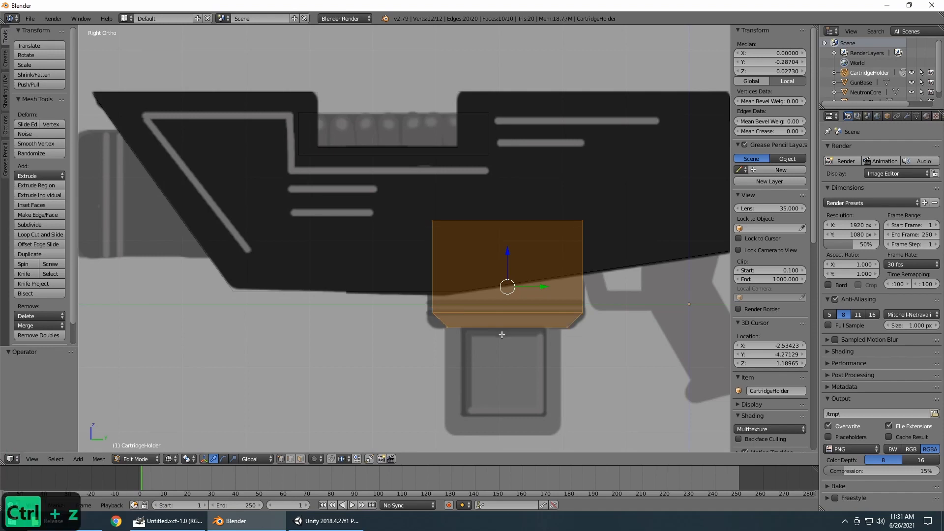
# Step: Scale the whole CartridgeHolder to about 0.604 along X, narrower than the gun body, and check the fit at an angle
pyautogui.moveTo(496, 341); pyautogui.dragTo(579, 294, button='middle')
pyautogui.press('s')
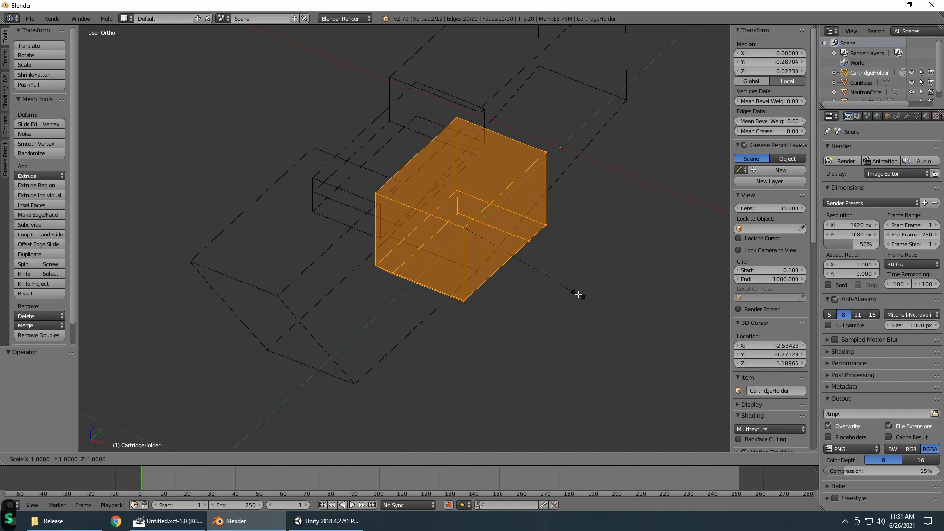
pyautogui.press('x')
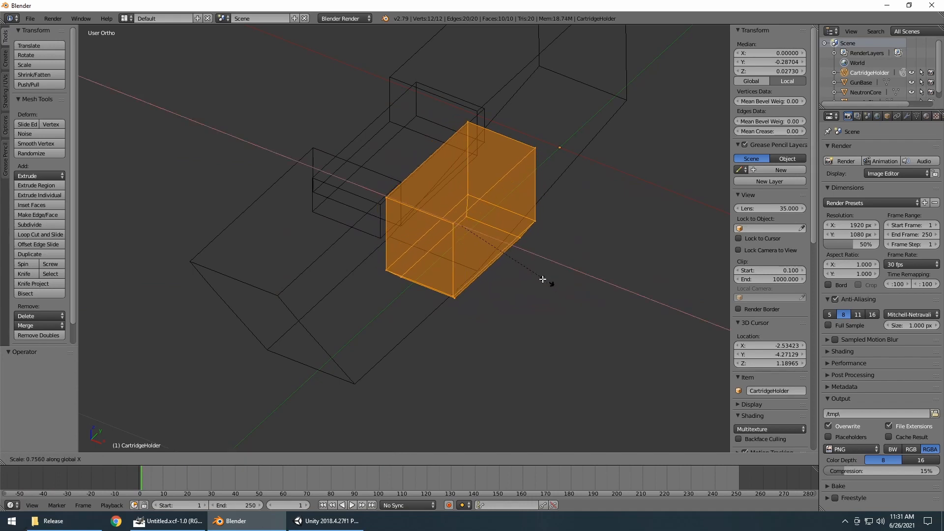
pyautogui.click(529, 272)
pyautogui.moveTo(529, 270); pyautogui.dragTo(552, 303, button='middle')
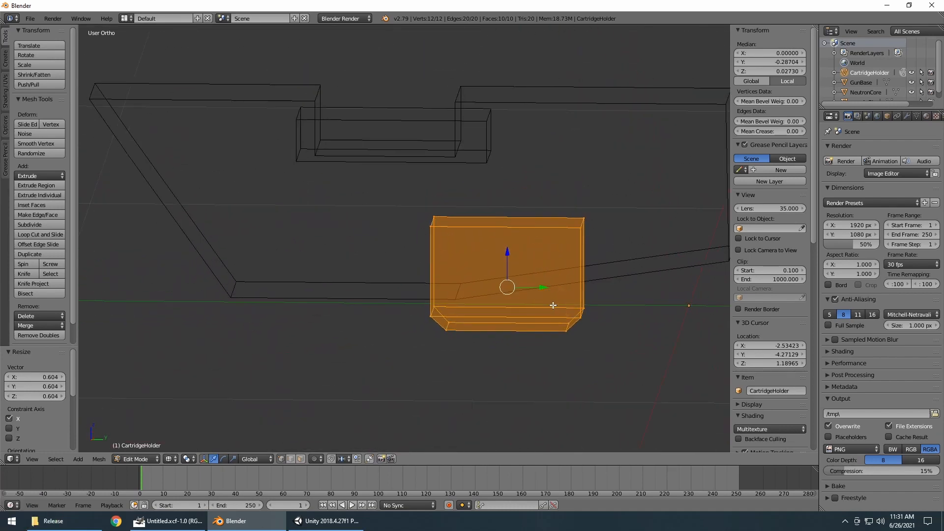
pyautogui.click(466, 229)
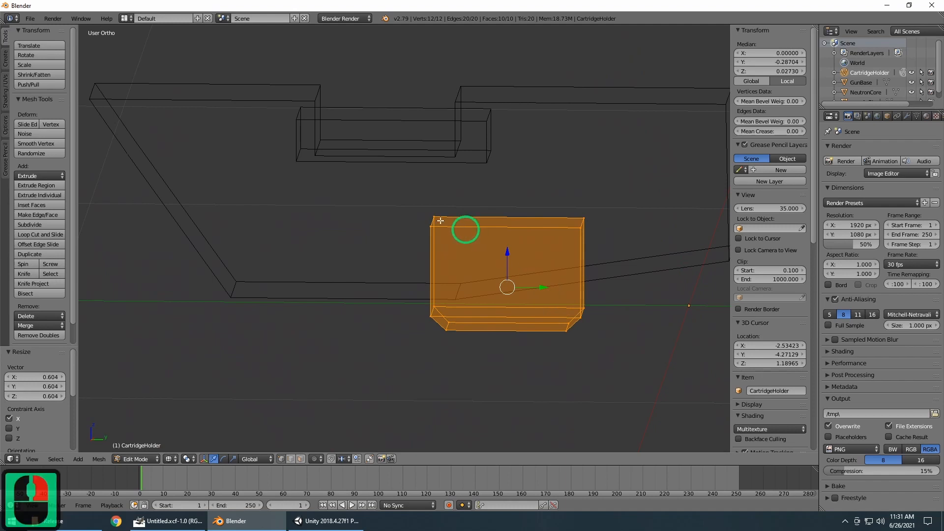
# Step: Select the CartridgeHolder's four top vertices and lower them to about Z 0.0696, checking against the drawing from the side
pyautogui.click(427, 217)
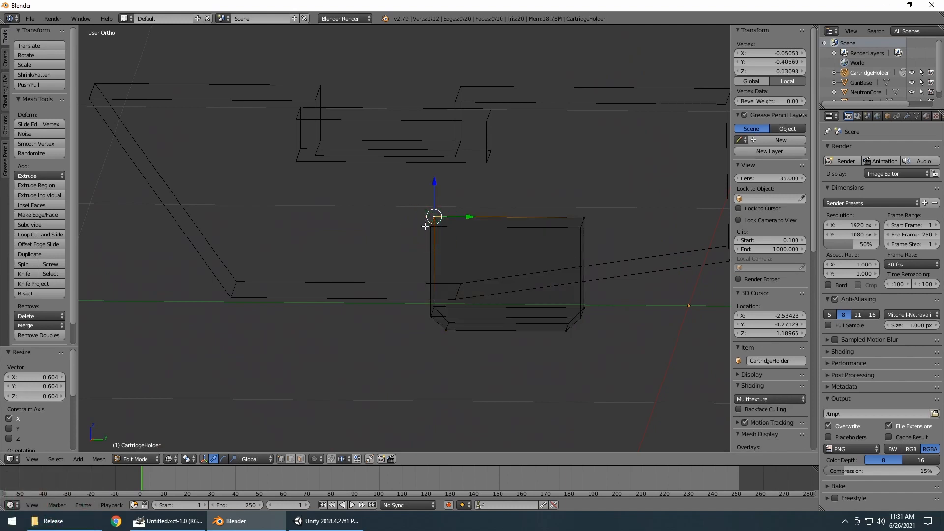
pyautogui.press('b')
pyautogui.moveTo(404, 193); pyautogui.dragTo(624, 249)
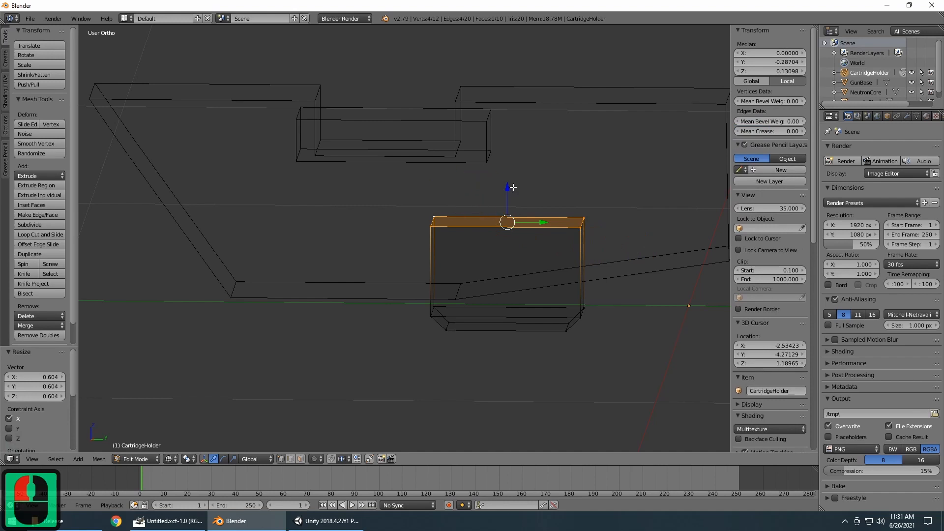
pyautogui.moveTo(507, 187); pyautogui.dragTo(508, 233)
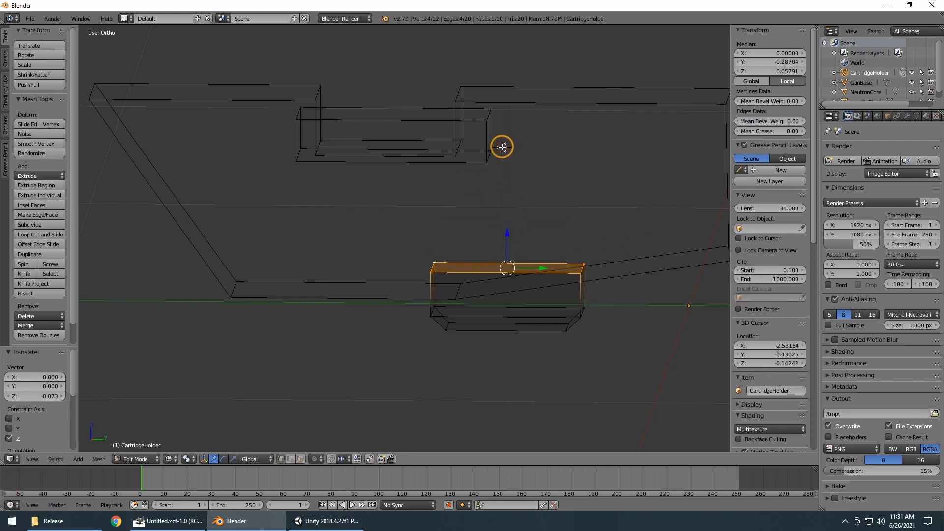
pyautogui.press('KP_3')
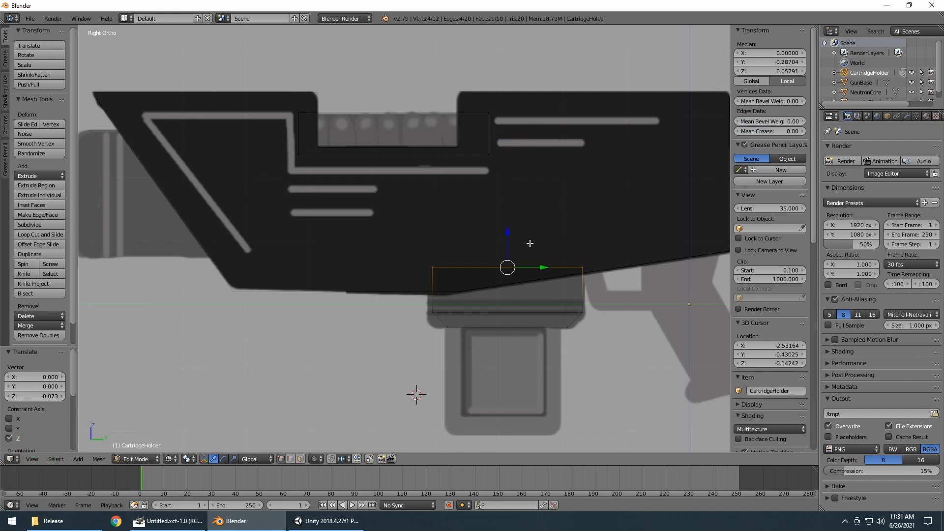
pyautogui.moveTo(508, 232); pyautogui.dragTo(507, 224)
pyautogui.scroll(-3, 626, 272)
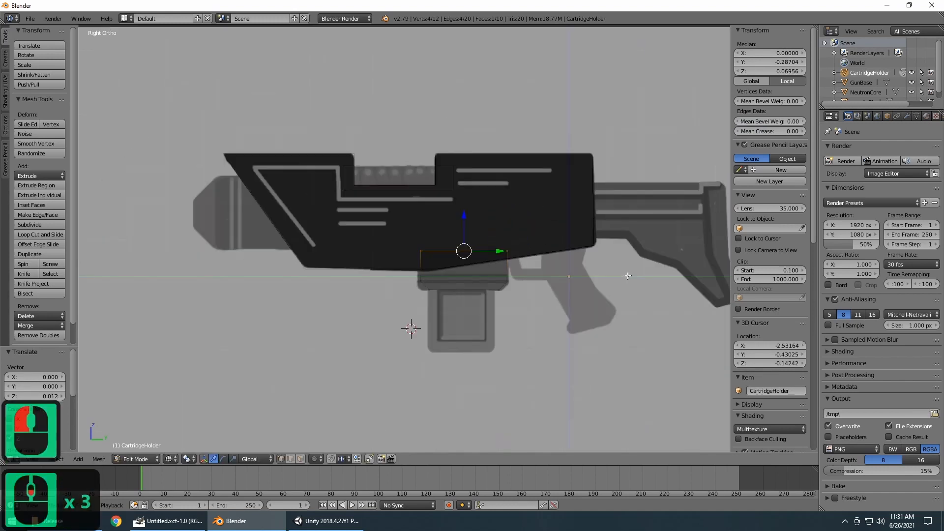
pyautogui.scroll(3, 553, 295)
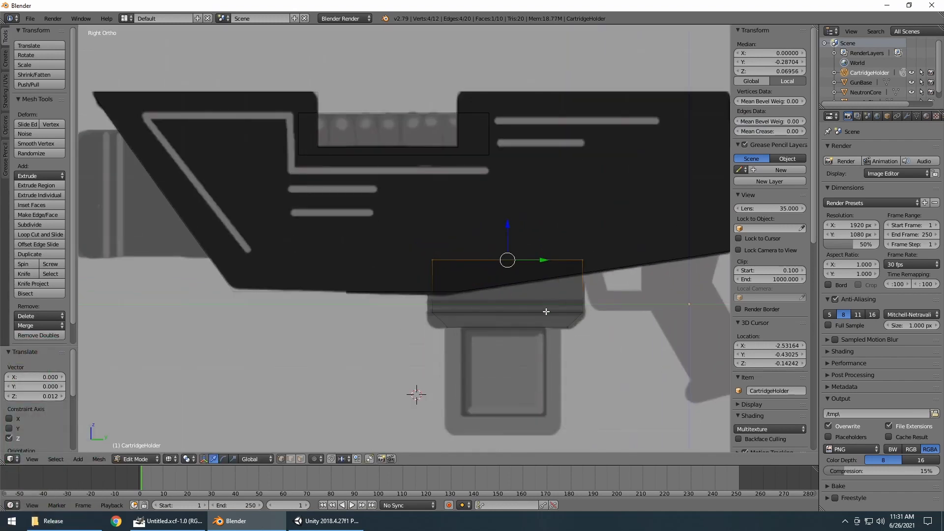
pyautogui.moveTo(577, 314); pyautogui.dragTo(576, 241, button='middle')
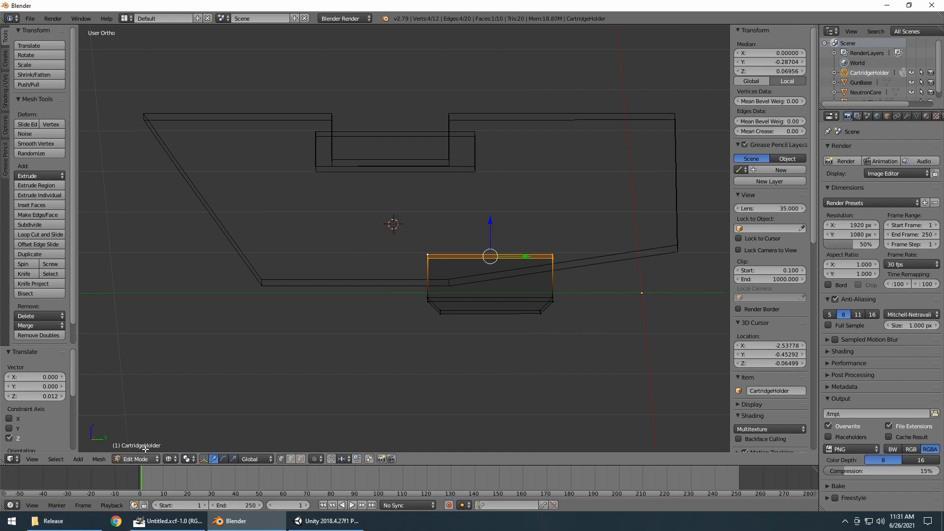
# Step: Finish editing the CartridgeHolder, add a new cube and set its location to 0 on X, Y and Z
pyautogui.press('Tab')
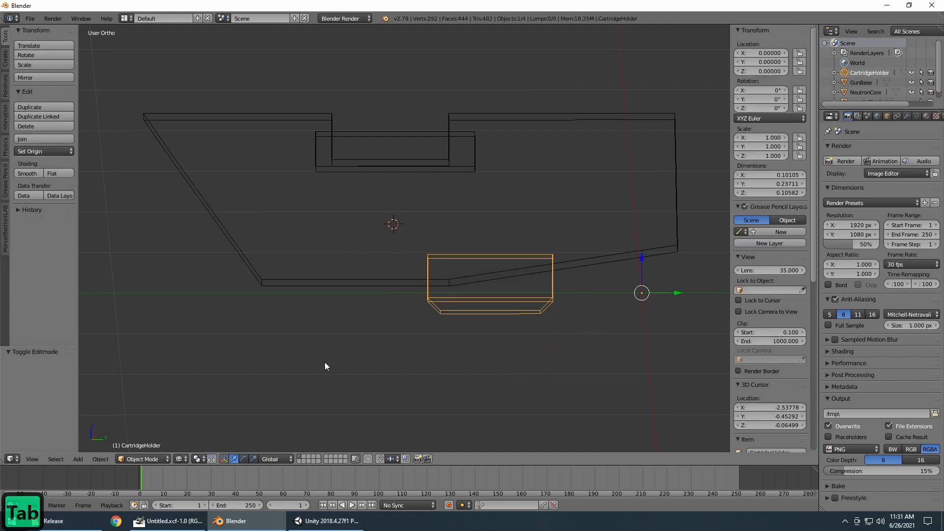
pyautogui.click(79, 459)
pyautogui.moveTo(100, 450)
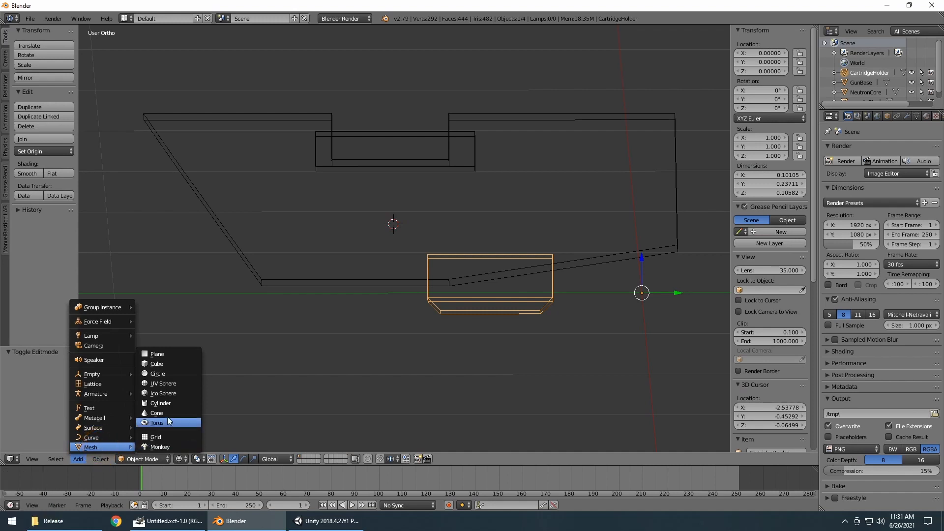
pyautogui.click(164, 364)
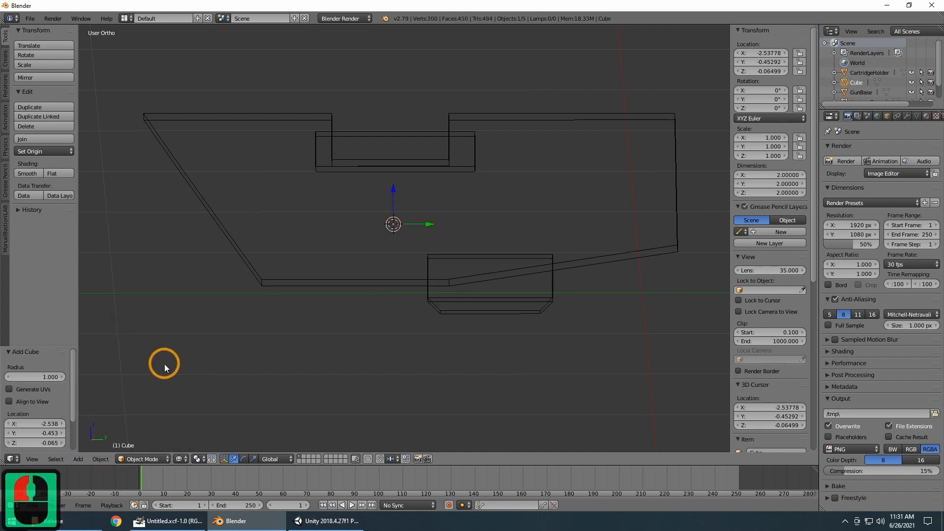
pyautogui.click(765, 51)
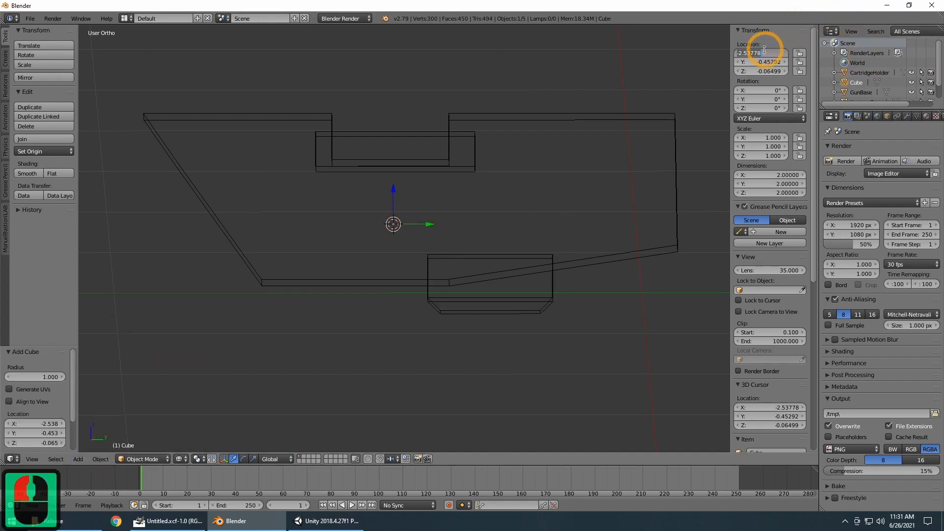
pyautogui.write('0')
pyautogui.press('Tab')
pyautogui.write('0')
pyautogui.press('Tab')
pyautogui.write('0')
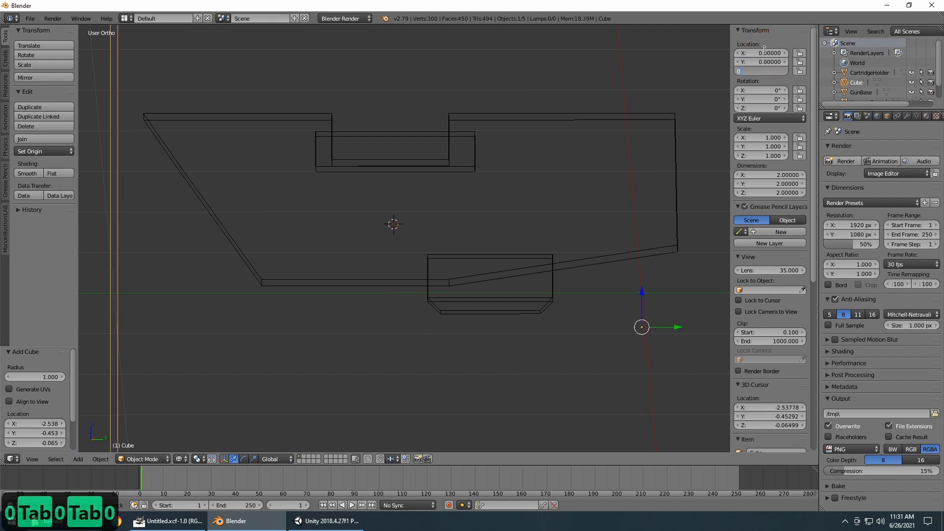
pyautogui.press('Return')
# Step: Scale the new cube's whole mesh uniformly down to about 0.051
pyautogui.scroll(-5, 521, 265)
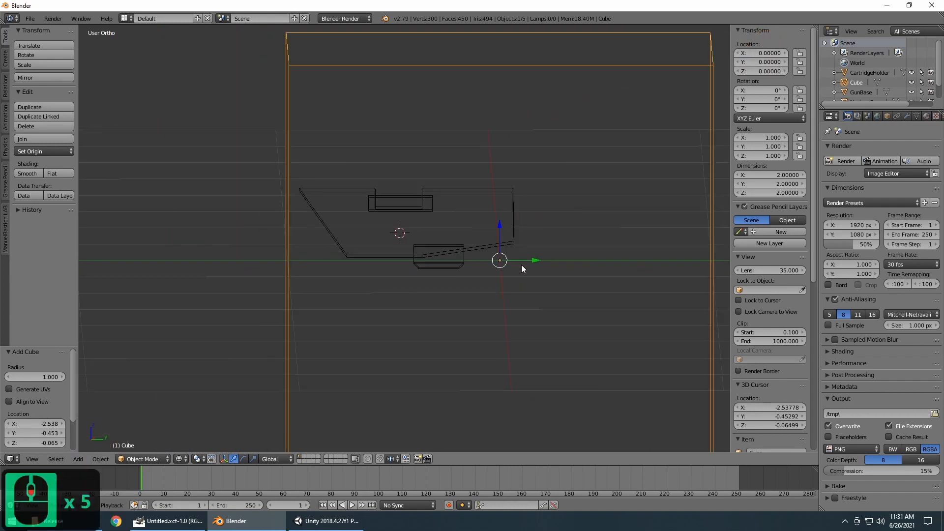
pyautogui.scroll(-3, 521, 265)
pyautogui.scroll(1, 522, 265)
pyautogui.press('Tab')
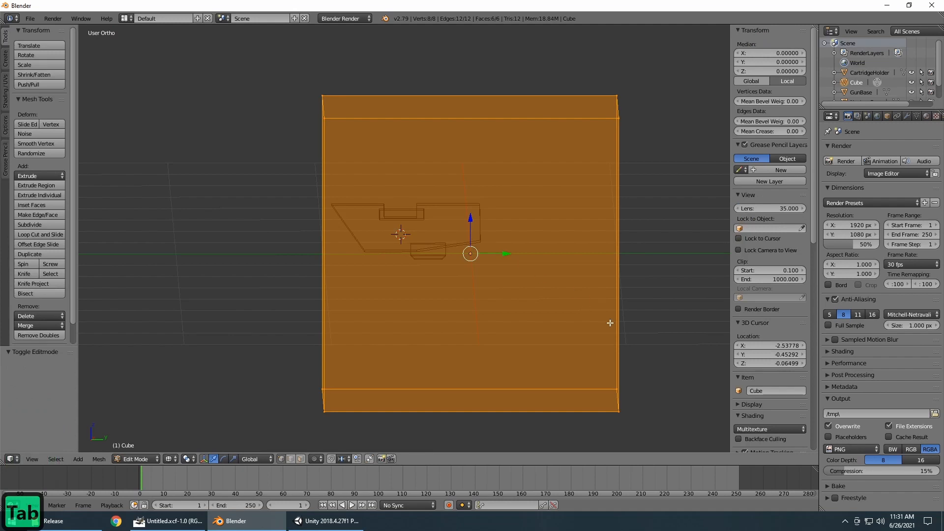
pyautogui.press('s')
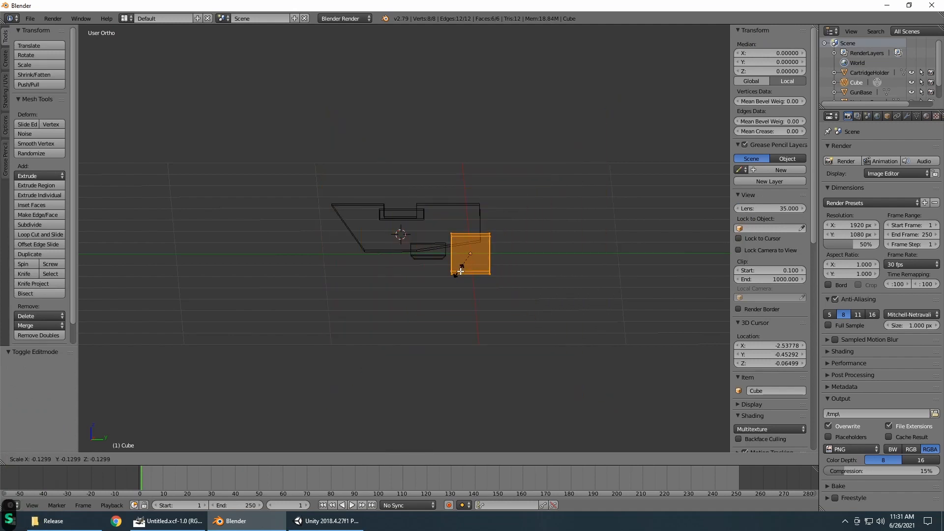
pyautogui.click(466, 265)
# Step: Move the small cube along Y and down about 0.073 along Z onto the cartridge below the CartridgeHolder in the side drawing
pyautogui.press('KP_3')
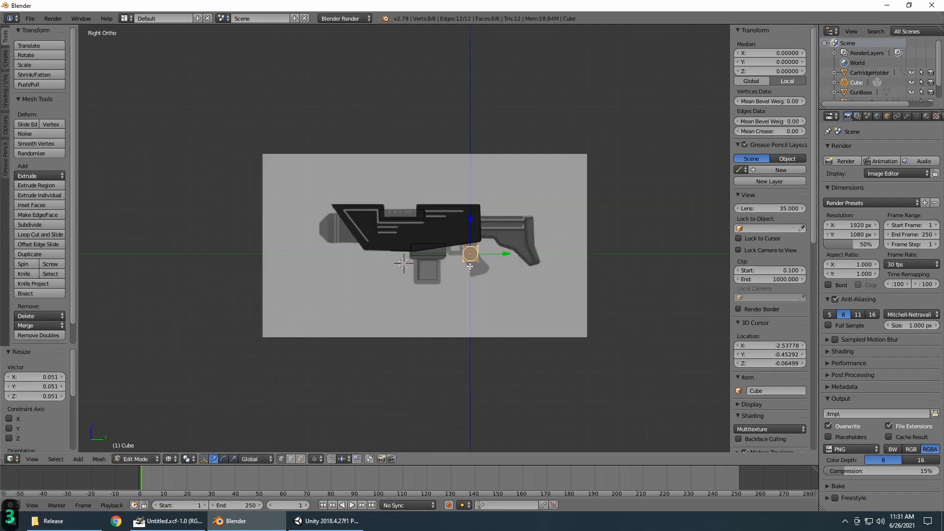
pyautogui.scroll(6, 470, 266)
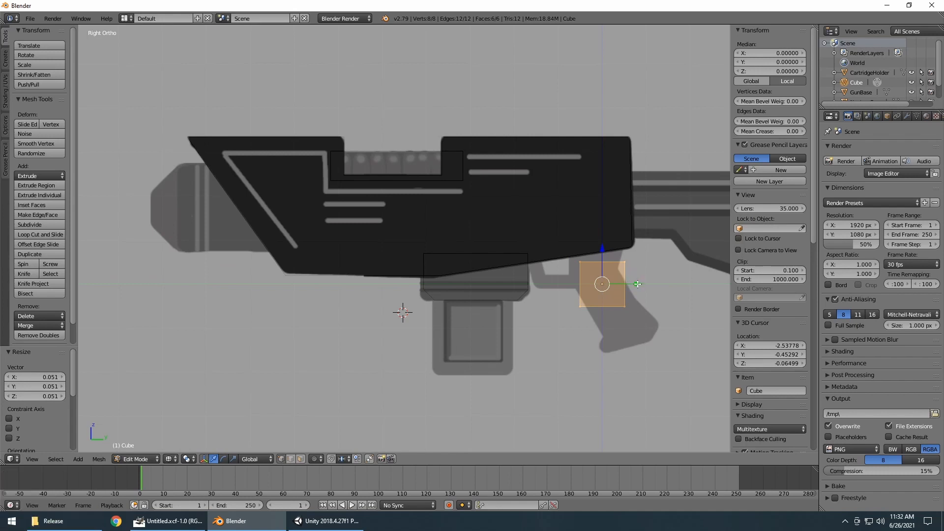
pyautogui.moveTo(638, 283); pyautogui.dragTo(491, 293)
pyautogui.moveTo(459, 245); pyautogui.dragTo(540, 362)
# Step: Select the cube's rear vertices and move them about 0.074 along Y to the drawn cartridge's rear edge
pyautogui.click(481, 295)
pyautogui.press('b')
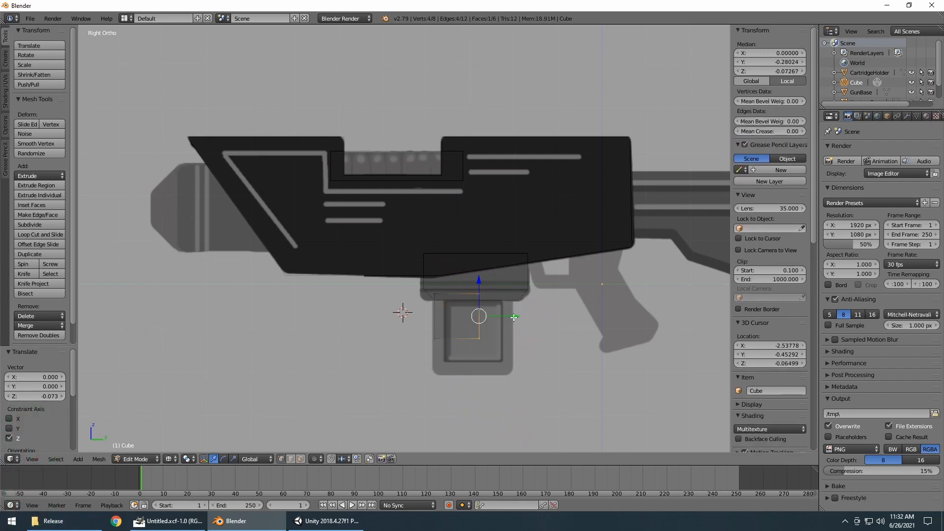
pyautogui.moveTo(513, 316); pyautogui.dragTo(541, 326)
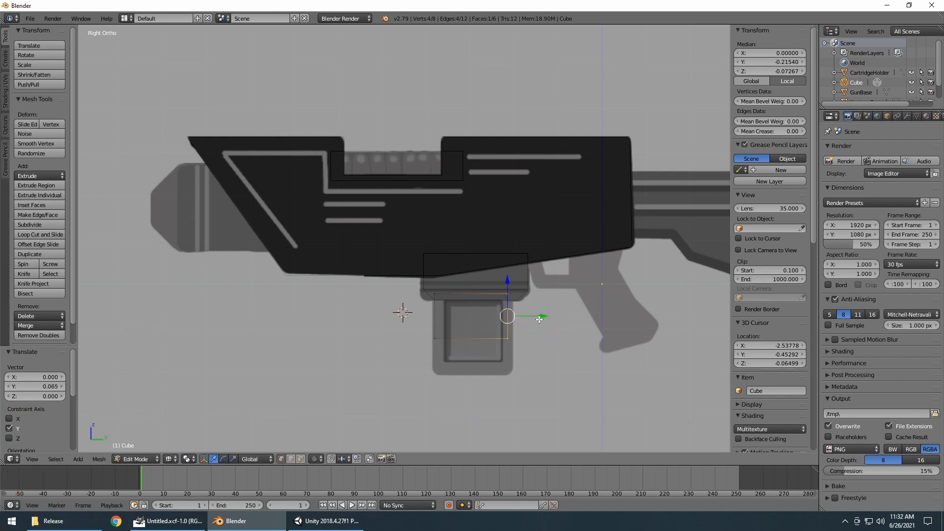
pyautogui.moveTo(539, 316); pyautogui.dragTo(543, 316)
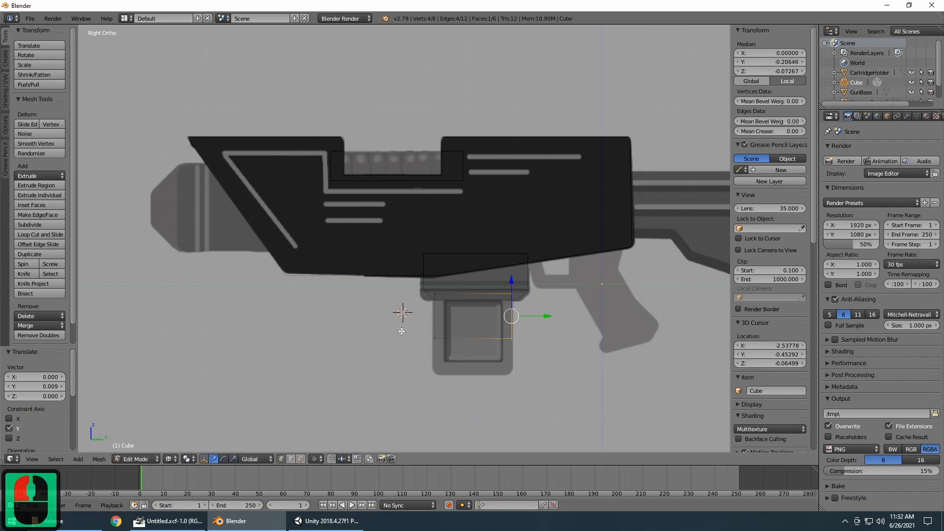
# Step: Select only the cube's bottom vertices and lower them about 0.082 along Z to the drawn cartridge's bottom edge
pyautogui.press('a')
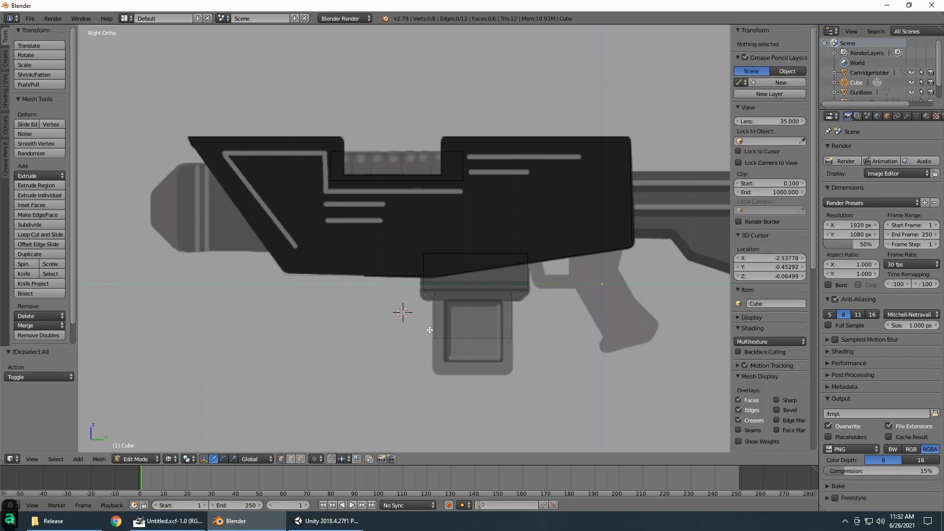
pyautogui.press('b')
pyautogui.moveTo(397, 328); pyautogui.dragTo(575, 370)
pyautogui.moveTo(575, 369); pyautogui.dragTo(533, 379, button='middle')
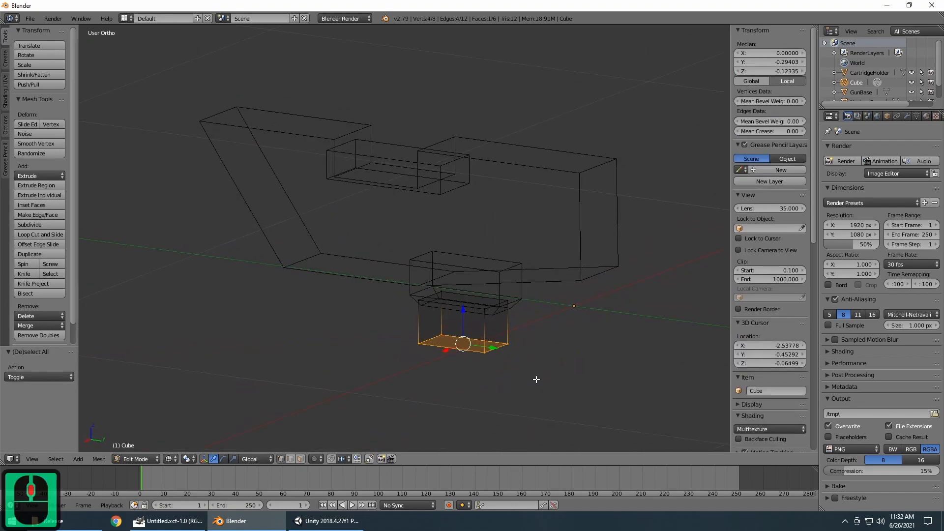
pyautogui.press('KP_3')
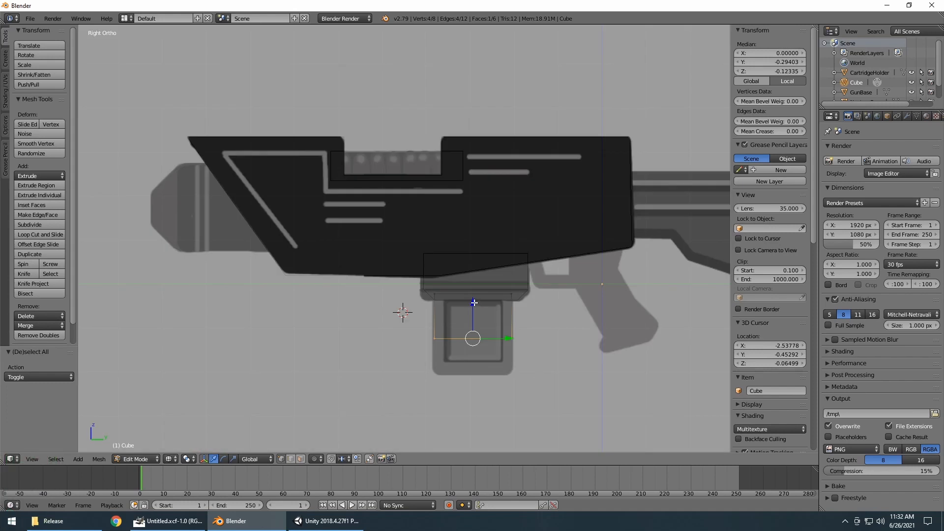
pyautogui.moveTo(474, 303); pyautogui.dragTo(475, 338)
pyautogui.scroll(2, 506, 376)
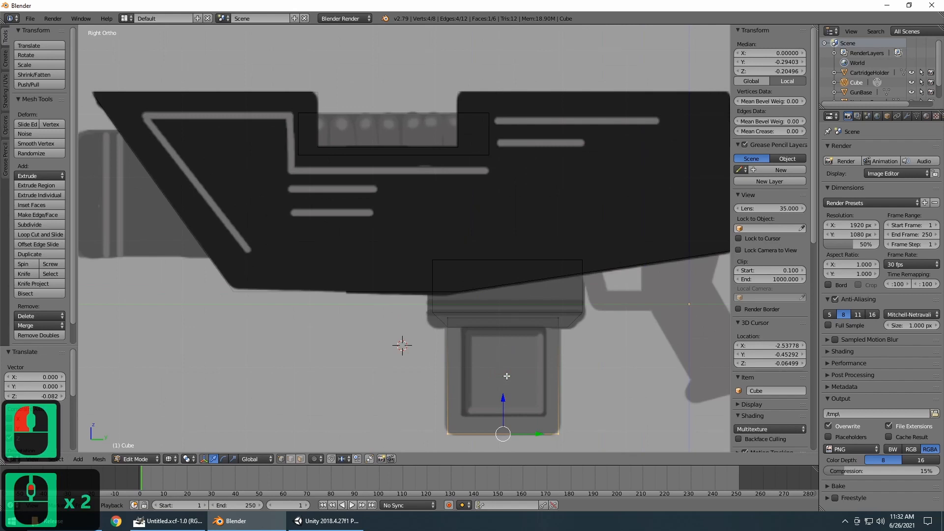
# Step: Add one horizontal loop cut around the cartridge cube and slide it down to about Z -0.187, where the drawn corners start rounding
pyautogui.keyDown('shift'); pyautogui.moveTo(507, 377); pyautogui.dragTo(485, 185, button='middle'); pyautogui.keyUp('shift')
pyautogui.scroll(3, 497, 249)
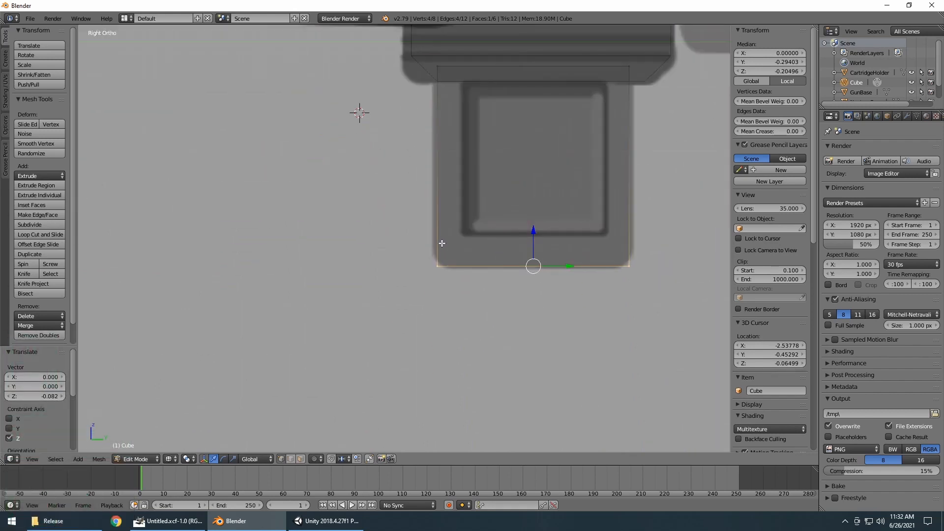
pyautogui.hotkey('ctrl', 'r')
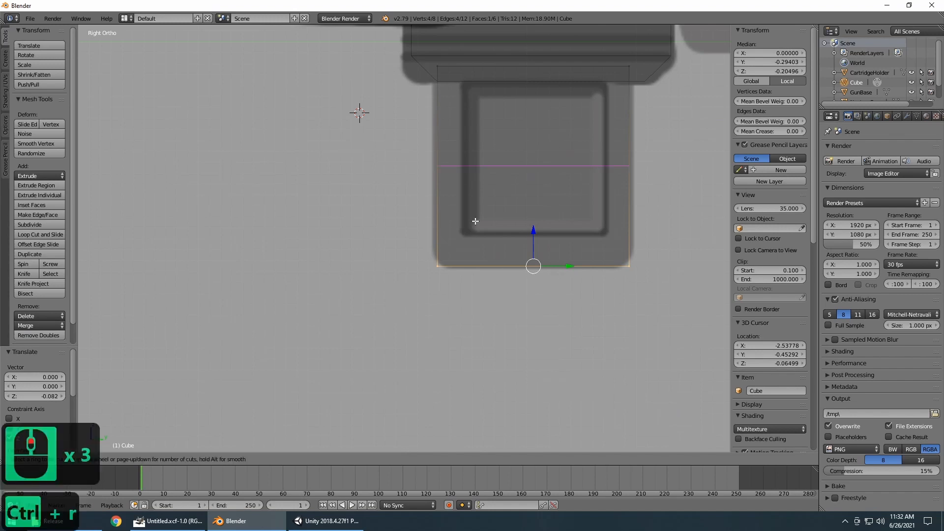
pyautogui.moveTo(454, 166); pyautogui.dragTo(446, 244)
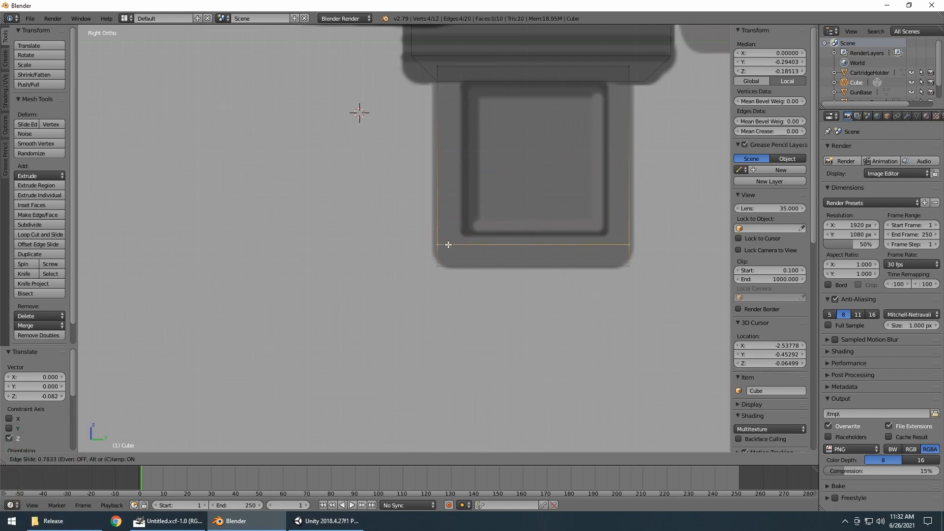
pyautogui.click(444, 267)
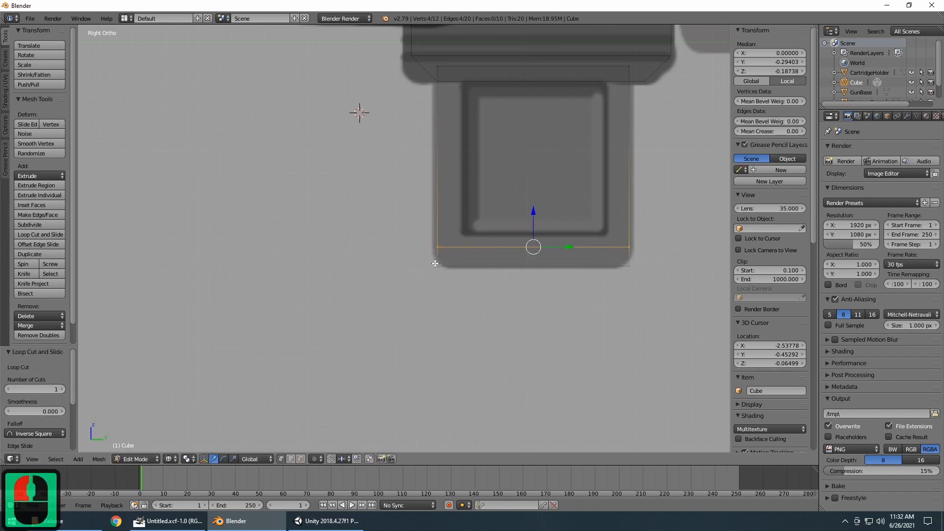
# Step: Select only the cartridge cube's bottom vertices and scale them to 0.8 to taper the base
pyautogui.rightClick(482, 276)
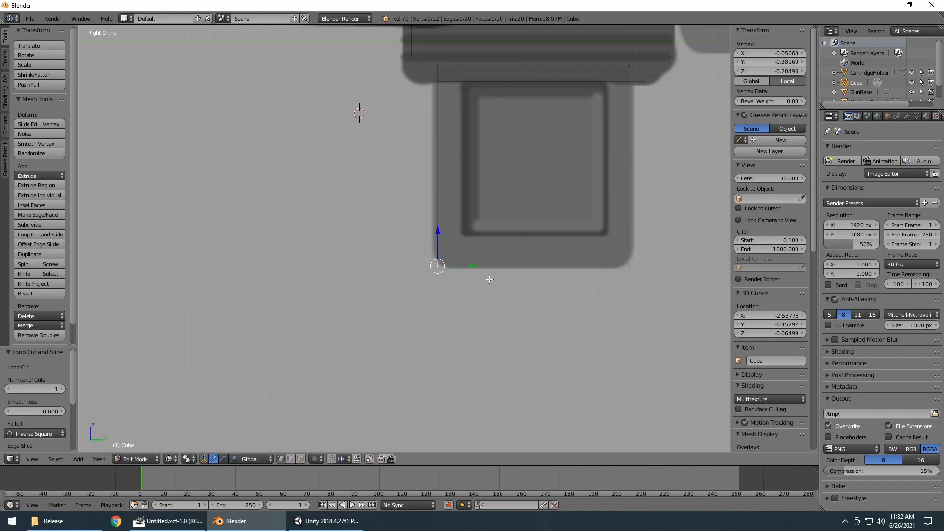
pyautogui.press('b')
pyautogui.moveTo(382, 257); pyautogui.dragTo(661, 289)
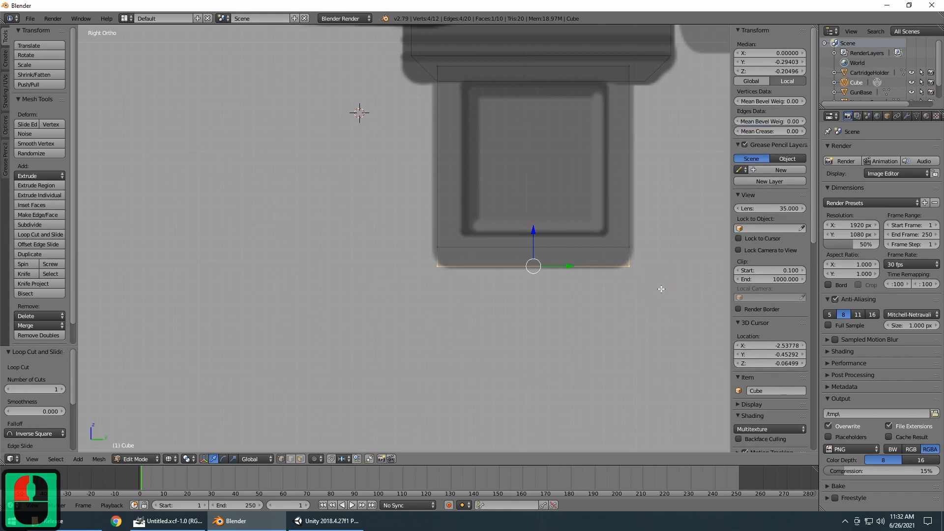
pyautogui.write('s')
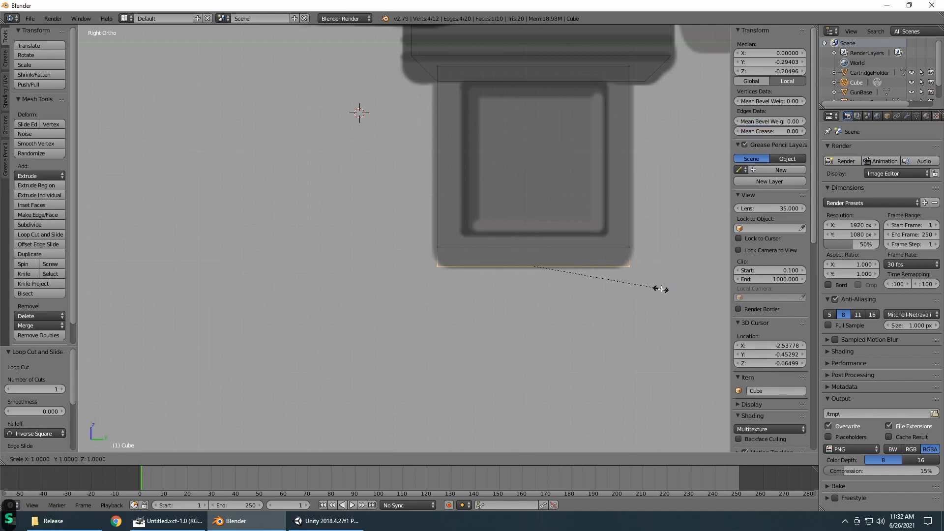
pyautogui.write('.8')
pyautogui.press('Return')
# Step: Select the entire cartridge mesh and scale it along X to about 0.615
pyautogui.scroll(-3, 615, 251)
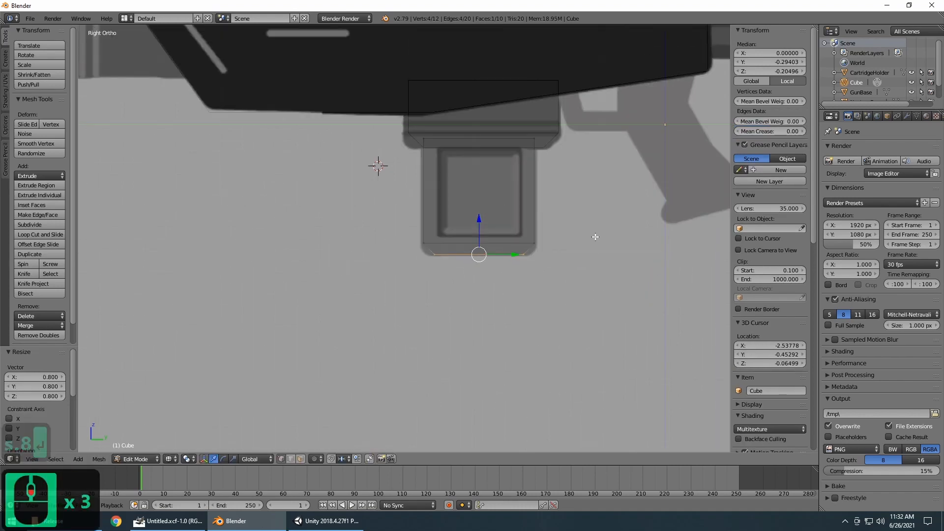
pyautogui.scroll(2, 594, 237)
pyautogui.scroll(-5, 595, 236)
pyautogui.moveTo(584, 253); pyautogui.dragTo(631, 201, button='middle')
pyautogui.scroll(5, 536, 242)
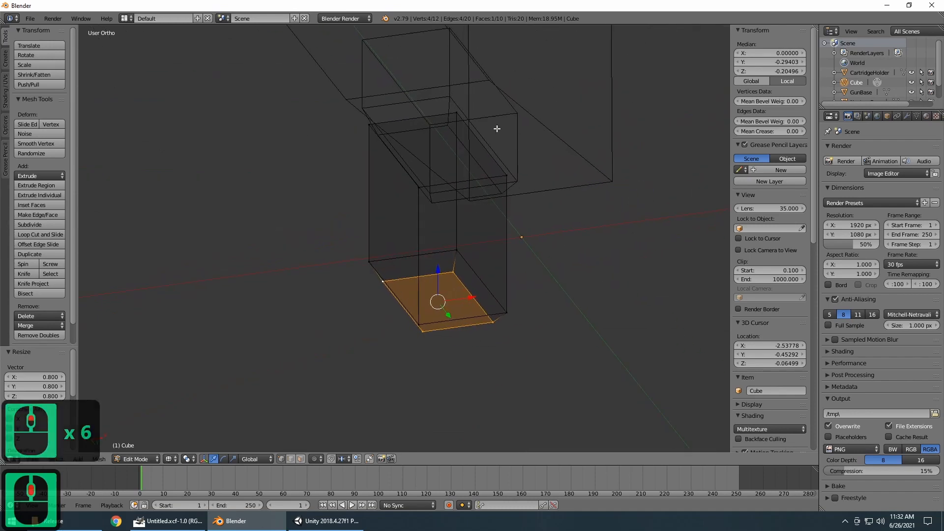
pyautogui.press('a')
pyautogui.press('a')
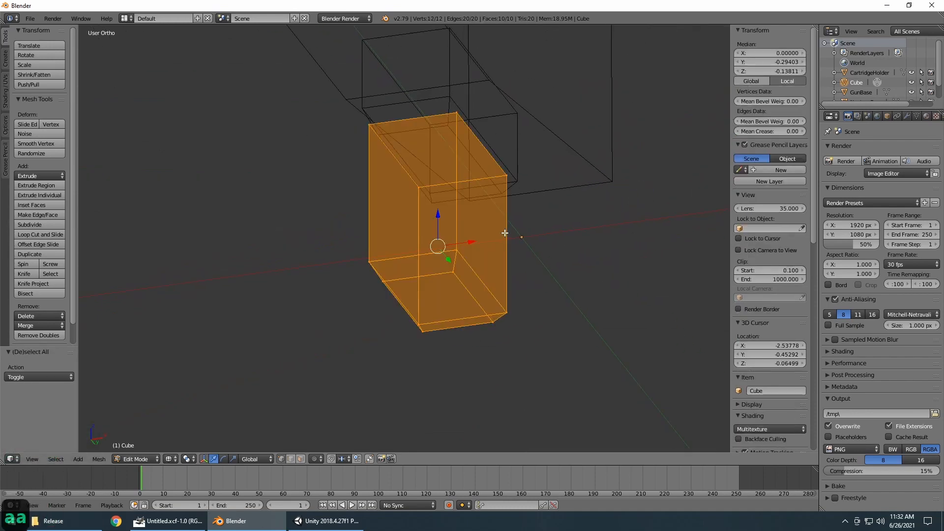
pyautogui.press('s')
pyautogui.press('x')
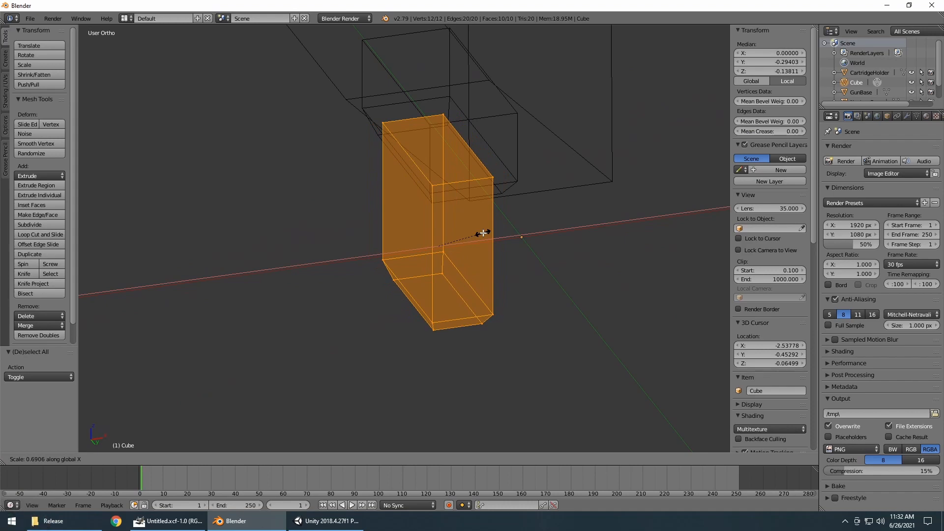
pyautogui.click(478, 233)
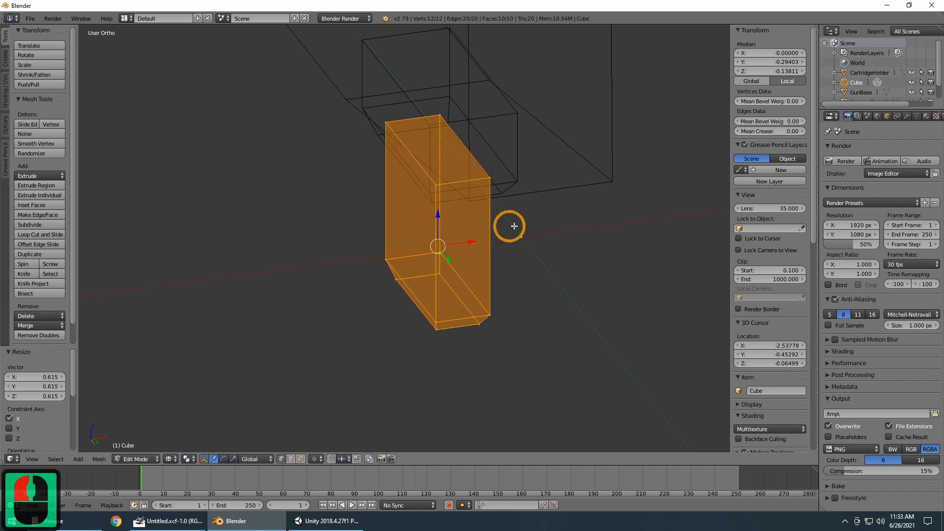
# Step: Switch to solid shading and move the cartridge mesh about 0.006 along Y to align it with the drawing
pyautogui.moveTo(509, 223)
pyautogui.mouseDown(button='middle')
pyautogui.moveTo(444, 247)
pyautogui.moveTo(575, 215)
pyautogui.moveTo(660, 234)
pyautogui.moveTo(649, 244)
pyautogui.moveTo(435, 262)
pyautogui.moveTo(439, 271)
pyautogui.mouseUp(button='middle')
pyautogui.press('z')
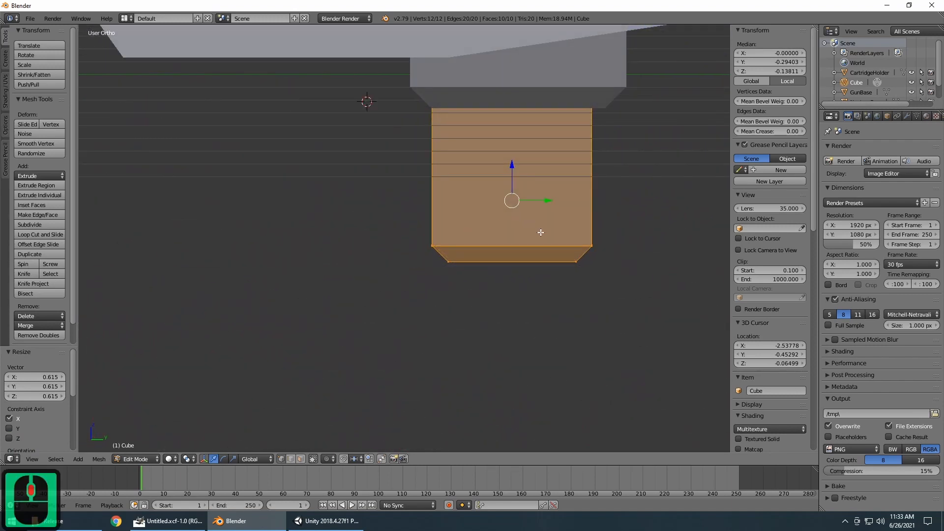
pyautogui.press('KP_3')
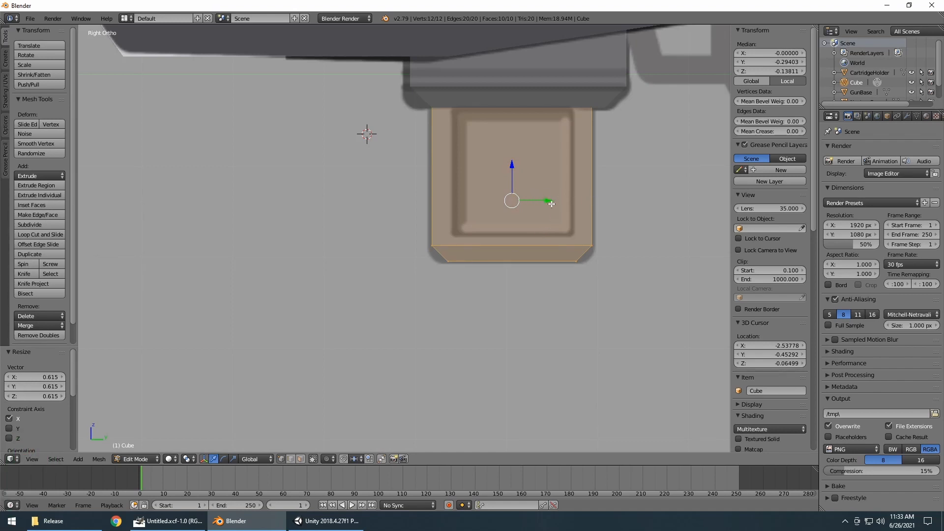
pyautogui.moveTo(546, 202); pyautogui.dragTo(552, 202)
pyautogui.moveTo(400, 238); pyautogui.dragTo(413, 274, button='middle')
pyautogui.scroll(-5, 510, 257)
pyautogui.moveTo(509, 257); pyautogui.dragTo(499, 191, button='middle')
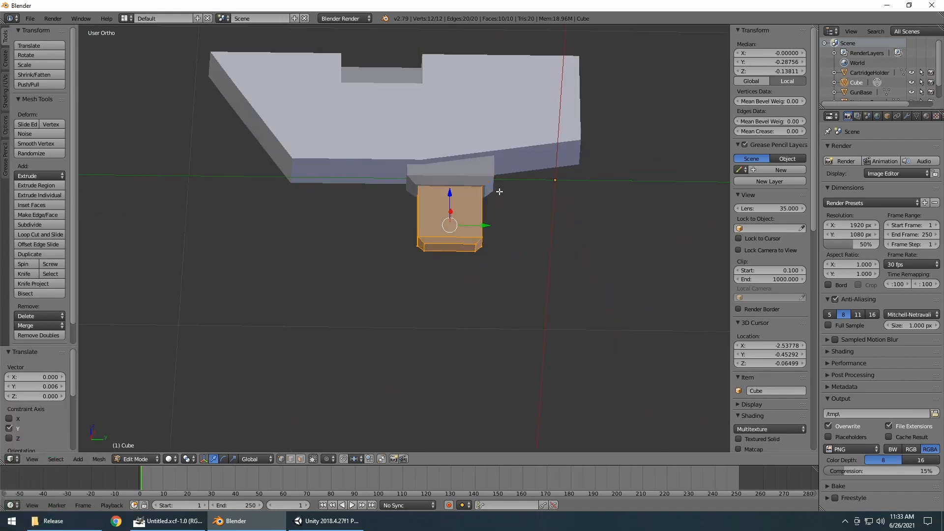
# Step: Compare the cartridge, its holder and the gun body with the background drawing in the right side view
pyautogui.press('3')
pyautogui.press('2')
pyautogui.press('3')
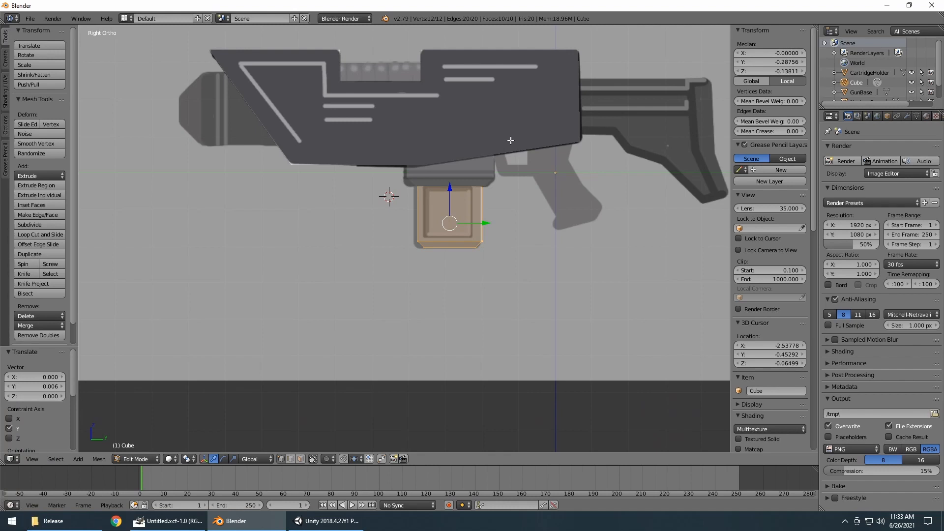
pyautogui.scroll(-2, 510, 141)
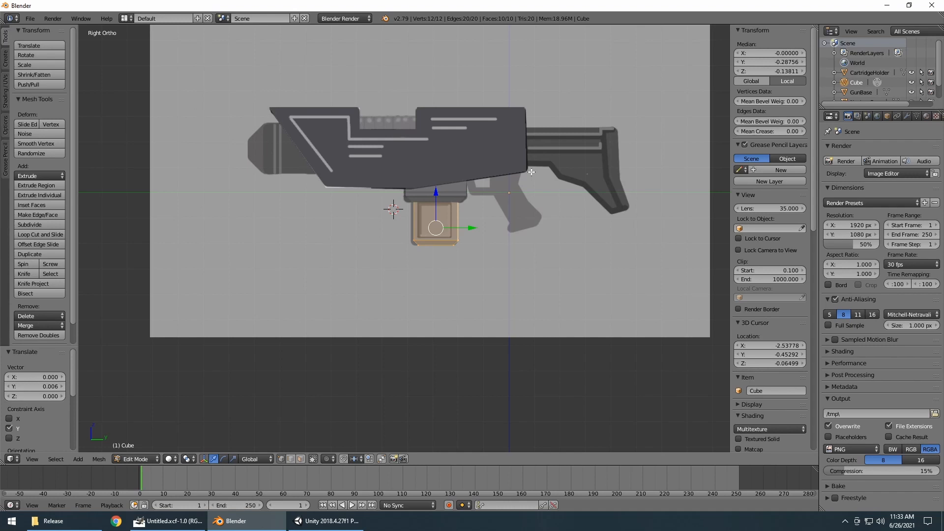
pyautogui.moveTo(531, 171); pyautogui.dragTo(511, 184, button='middle')
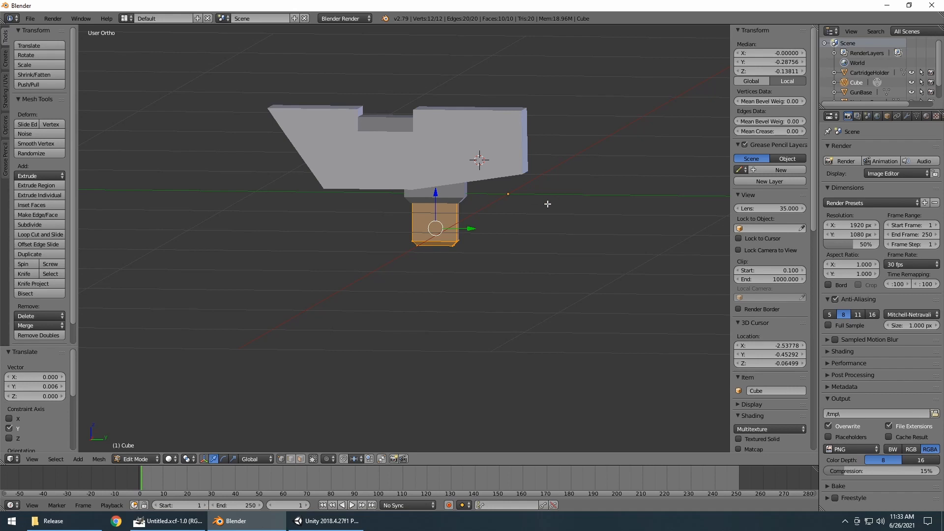
pyautogui.press('KP_3')
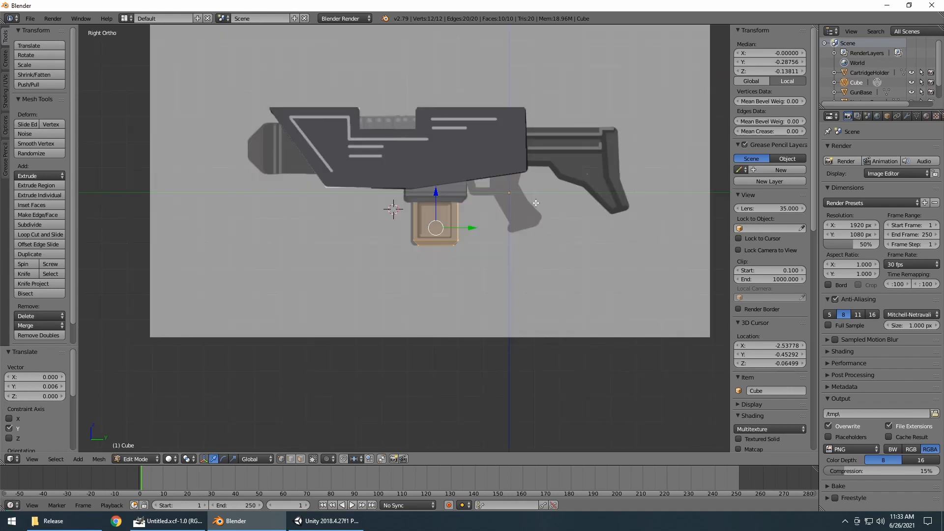
pyautogui.scroll(3, 541, 211)
pyautogui.scroll(-3, 501, 244)
# Step: Leave the cartridge mesh, add a new cube object and scale its mesh down to about 0.116
pyautogui.press('Tab')
pyautogui.click(77, 459)
pyautogui.moveTo(115, 433)
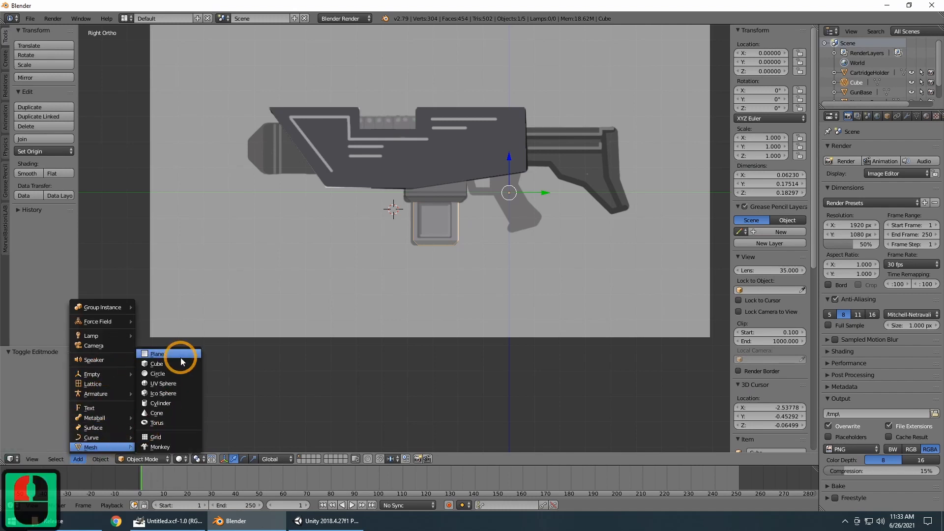
pyautogui.click(178, 364)
pyautogui.scroll(-1, 609, 286)
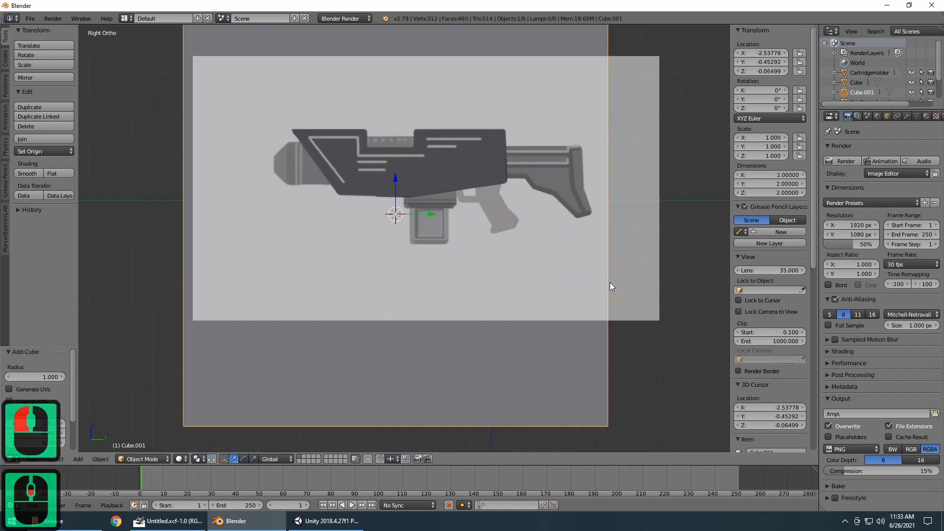
pyautogui.scroll(4, 609, 284)
pyautogui.press('Tab')
pyautogui.scroll(-4, 625, 318)
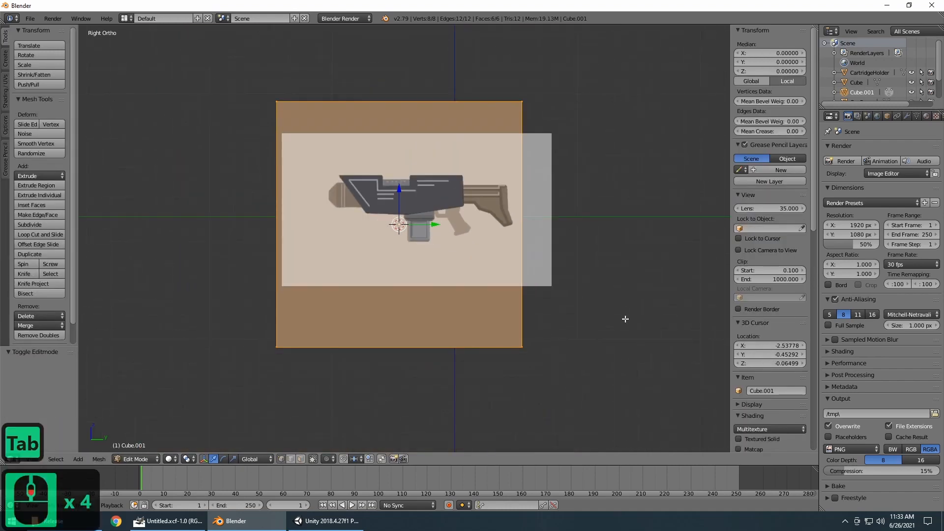
pyautogui.press('s')
pyautogui.click(424, 240)
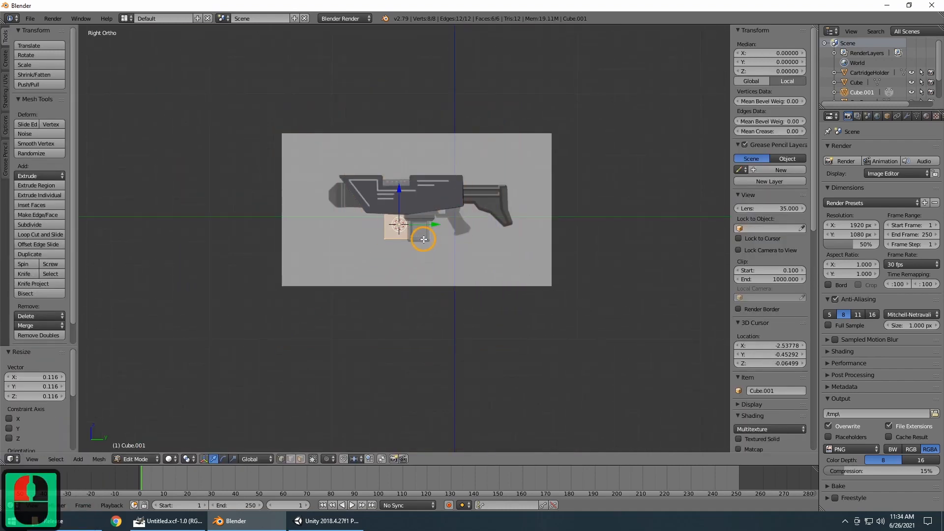
# Step: Try moving the new cube's mesh about 0.468 along Y, and reset its local median Y to 0
pyautogui.scroll(5, 424, 239)
pyautogui.press('g')
pyautogui.press('y')
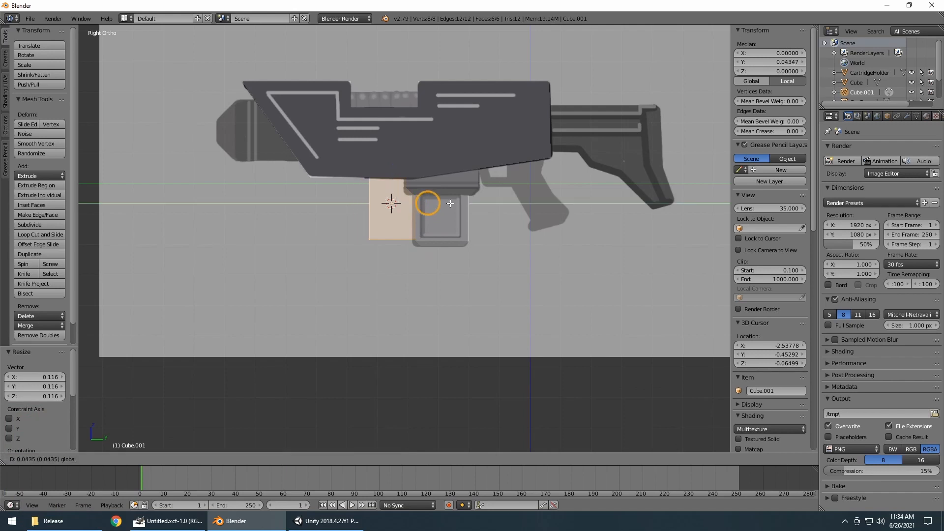
pyautogui.click(599, 232)
pyautogui.scroll(4, 600, 232)
pyautogui.moveTo(603, 236); pyautogui.dragTo(562, 236, button='middle')
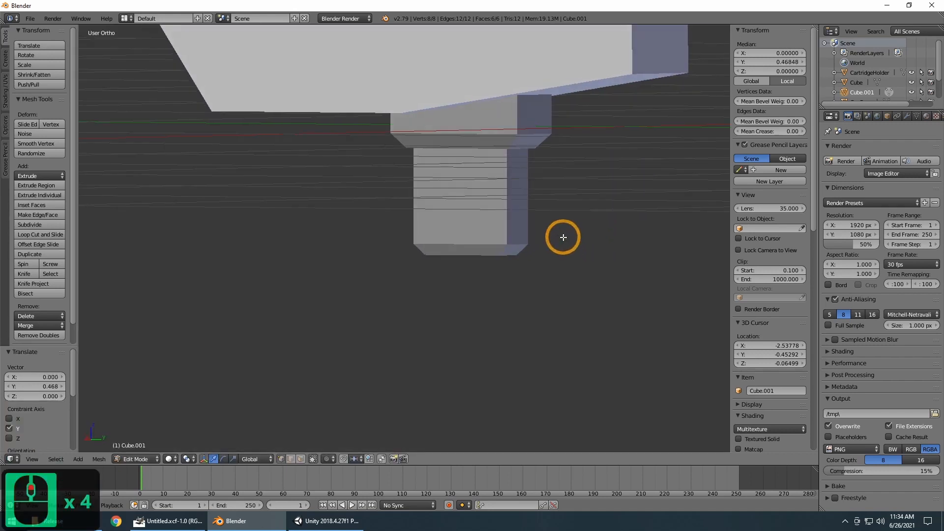
pyautogui.press('KP_3')
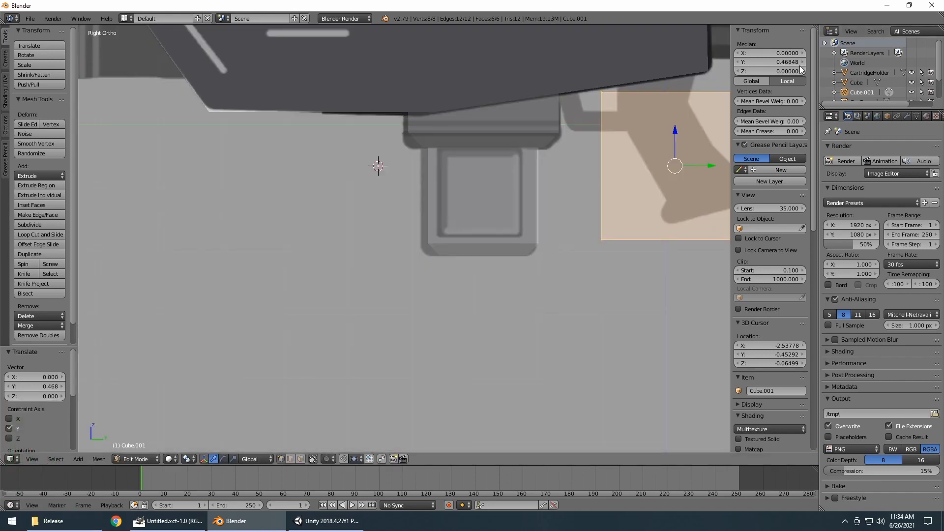
pyautogui.click(778, 60)
pyautogui.write('0')
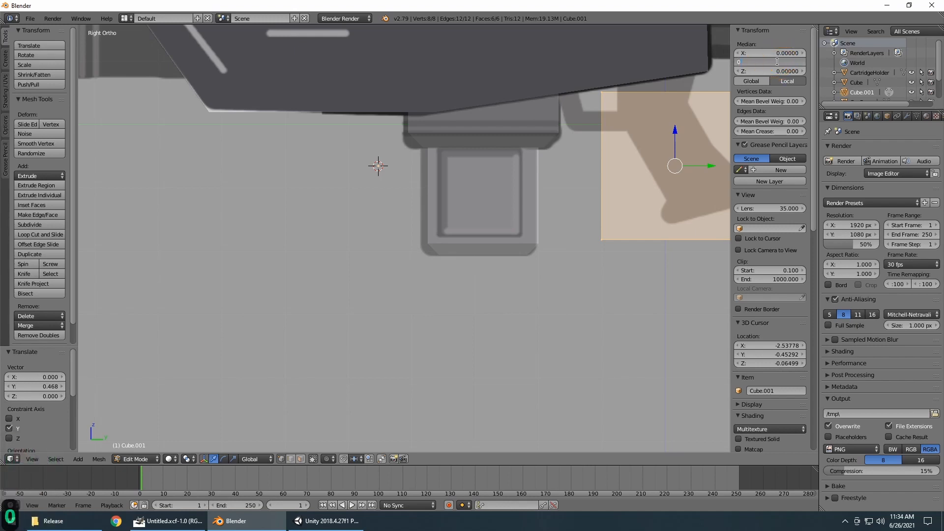
pyautogui.press('Return')
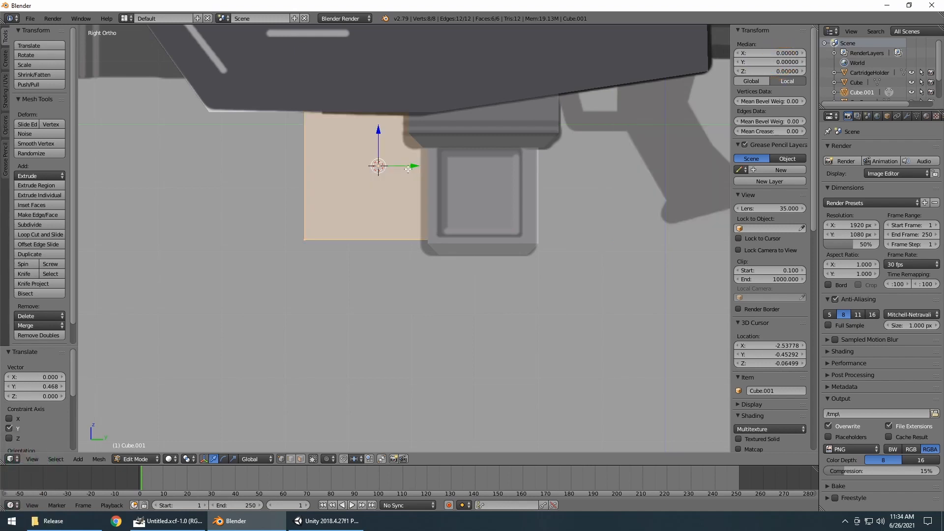
# Step: Move the new cube's mesh about 0.416 along Y and switch its median coordinates to global
pyautogui.moveTo(404, 165); pyautogui.dragTo(646, 194)
pyautogui.moveTo(646, 194); pyautogui.dragTo(583, 269, button='middle')
pyautogui.scroll(-5, 524, 290)
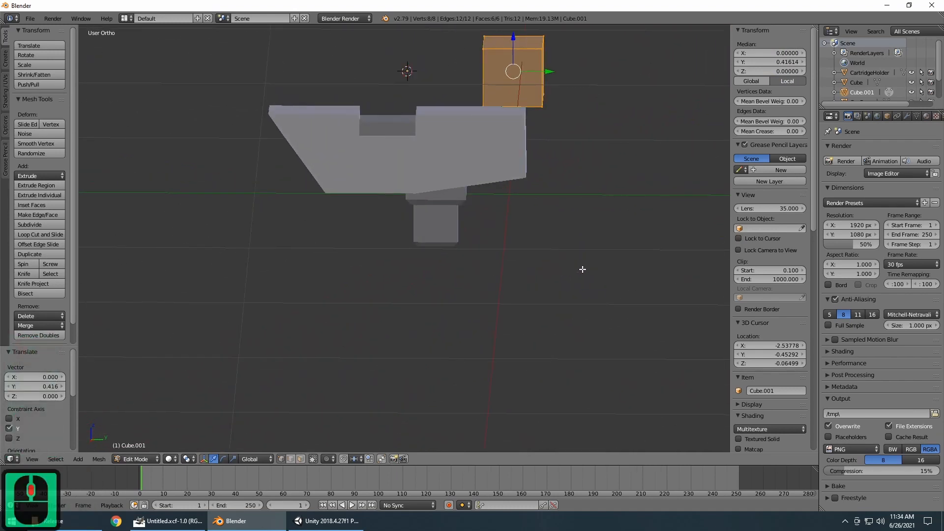
pyautogui.click(750, 81)
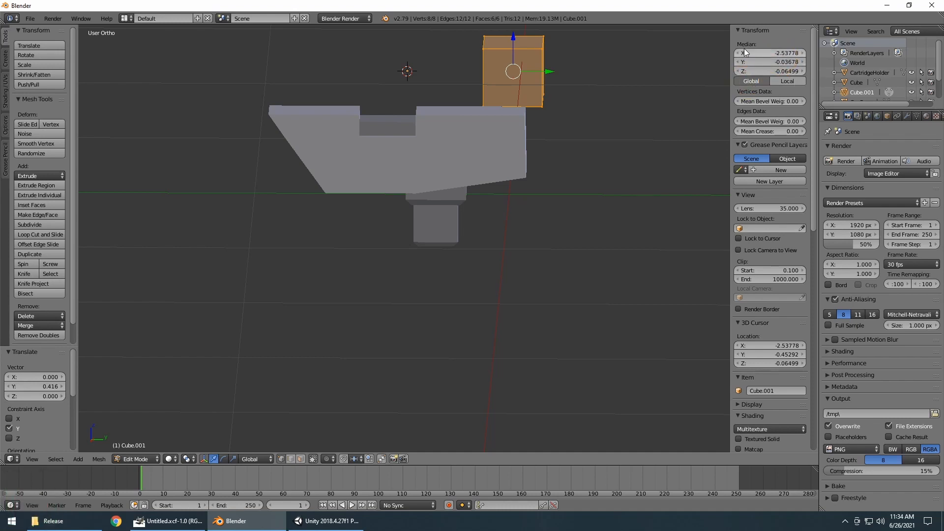
# Step: Leave mesh editing and set the new cube object's location to 0 on X, Y and Z
pyautogui.press('Tab')
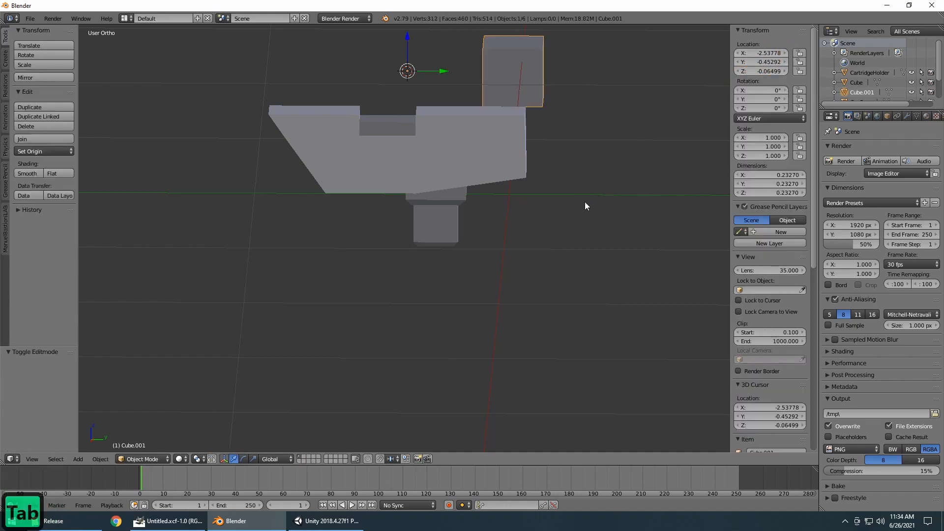
pyautogui.scroll(-7, 580, 207)
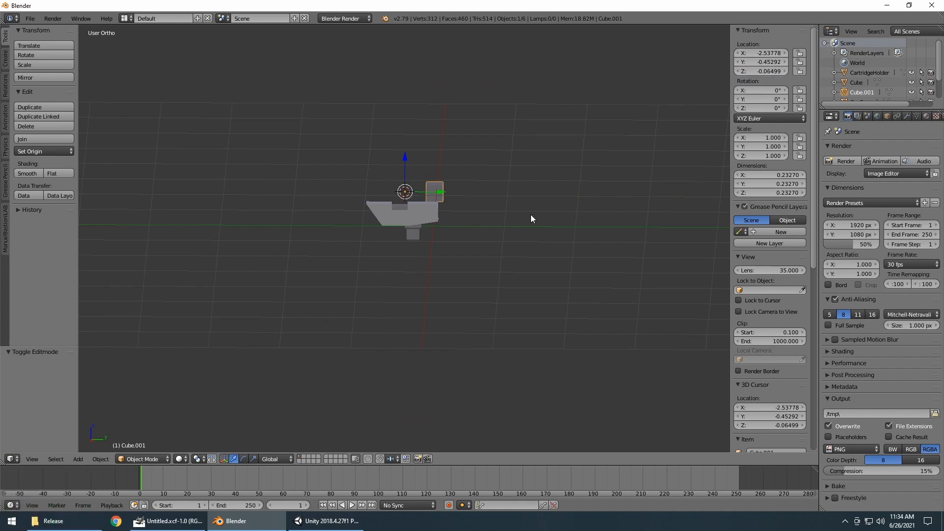
pyautogui.scroll(5, 551, 159)
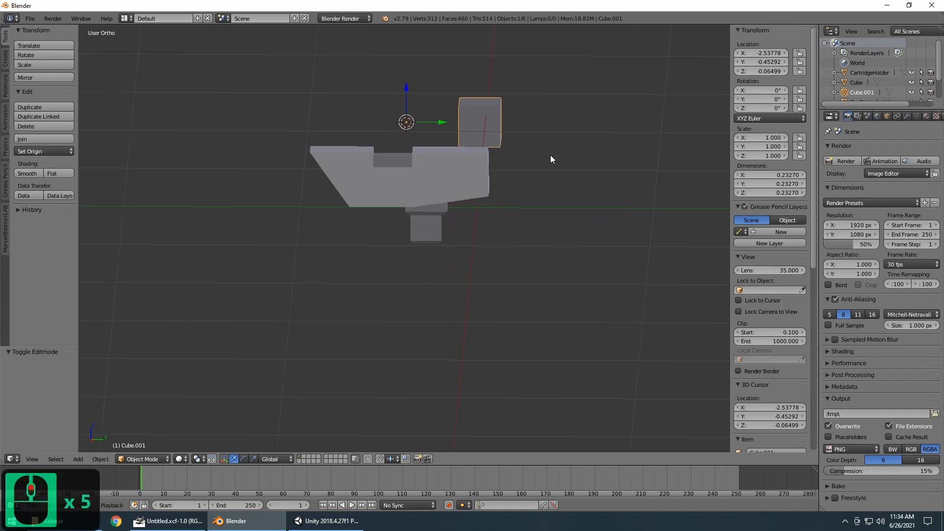
pyautogui.click(768, 51)
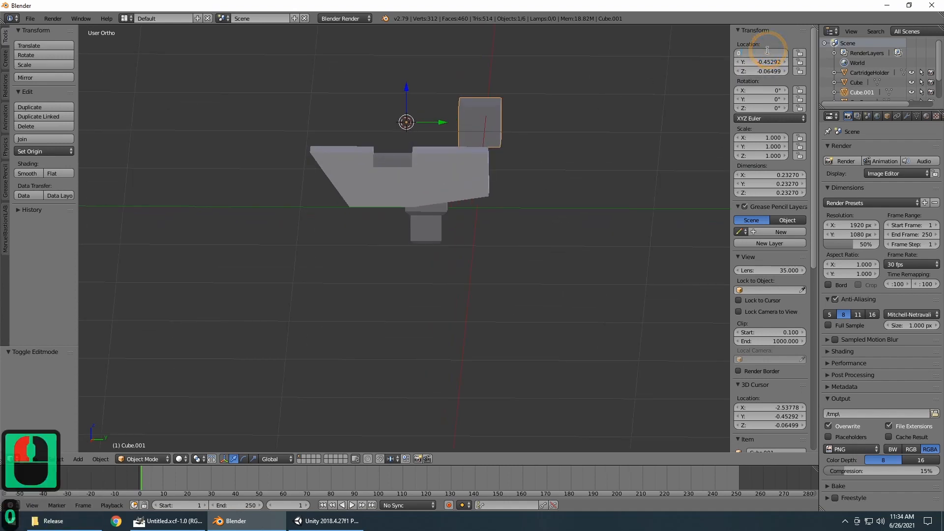
pyautogui.write('0')
pyautogui.press('Tab')
pyautogui.write('0')
pyautogui.press('Tab')
pyautogui.write('0')
pyautogui.scroll(5, 543, 275)
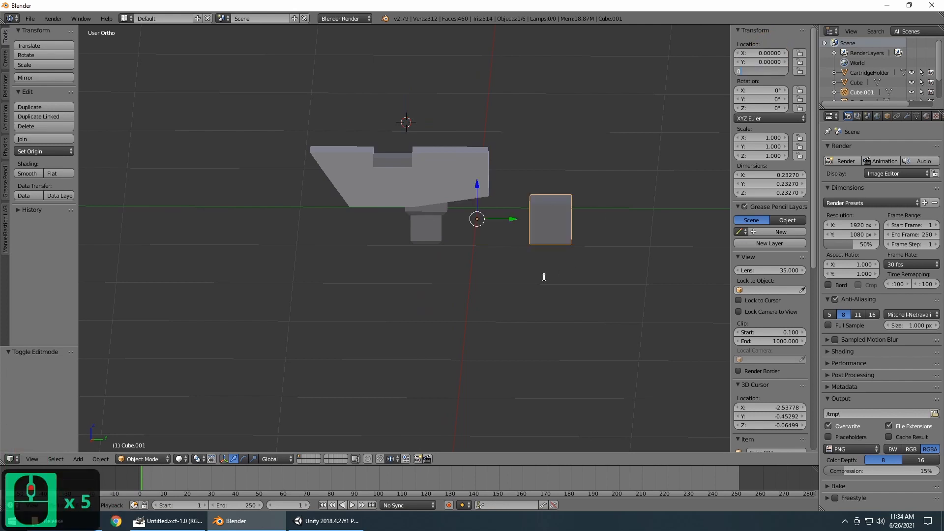
pyautogui.scroll(-2, 544, 275)
pyautogui.press('Tab')
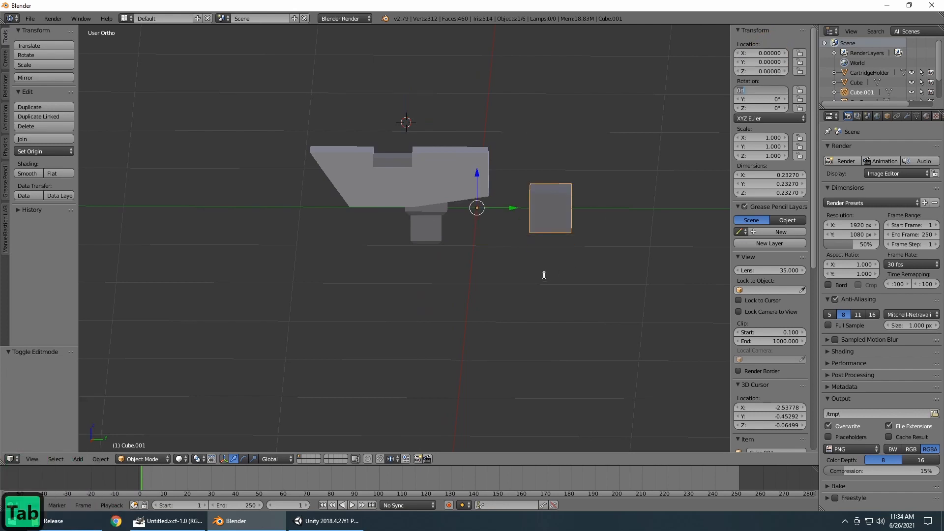
pyautogui.middleClick(532, 300)
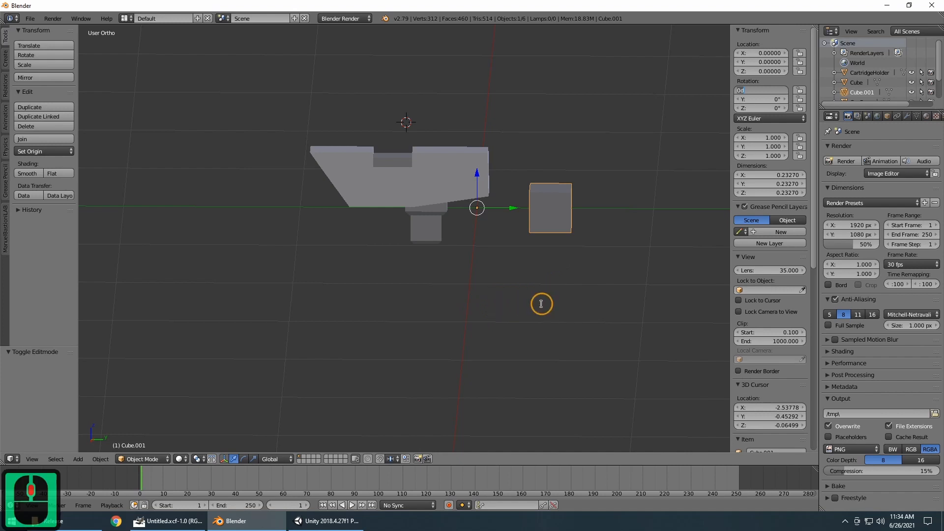
pyautogui.middleClick(541, 304)
pyautogui.click(600, 293)
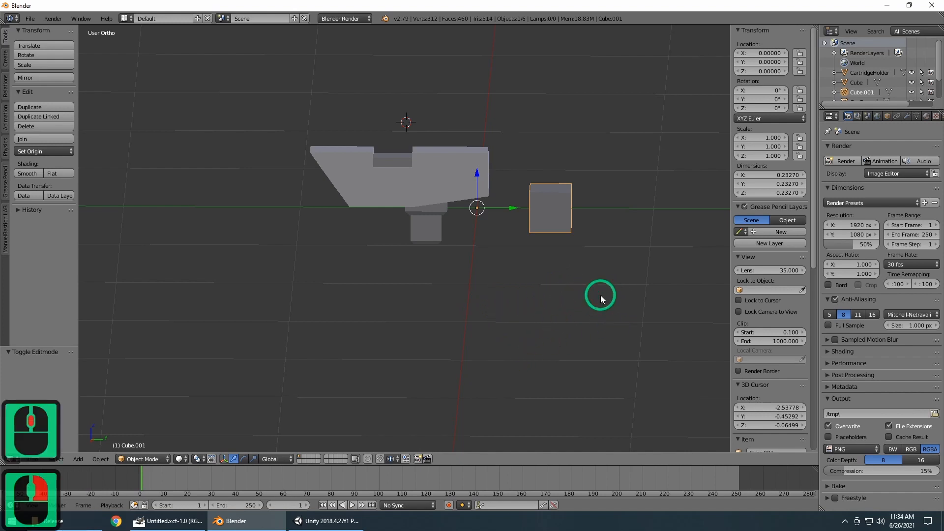
# Step: Move the new cube's mesh about -0.419 along Y, bringing it to the object's origin beside the cartridge holder
pyautogui.moveTo(600, 292); pyautogui.dragTo(637, 192, button='middle')
pyautogui.press('Tab')
pyautogui.scroll(5, 612, 287)
pyautogui.scroll(-3, 607, 285)
pyautogui.moveTo(641, 195); pyautogui.dragTo(540, 197)
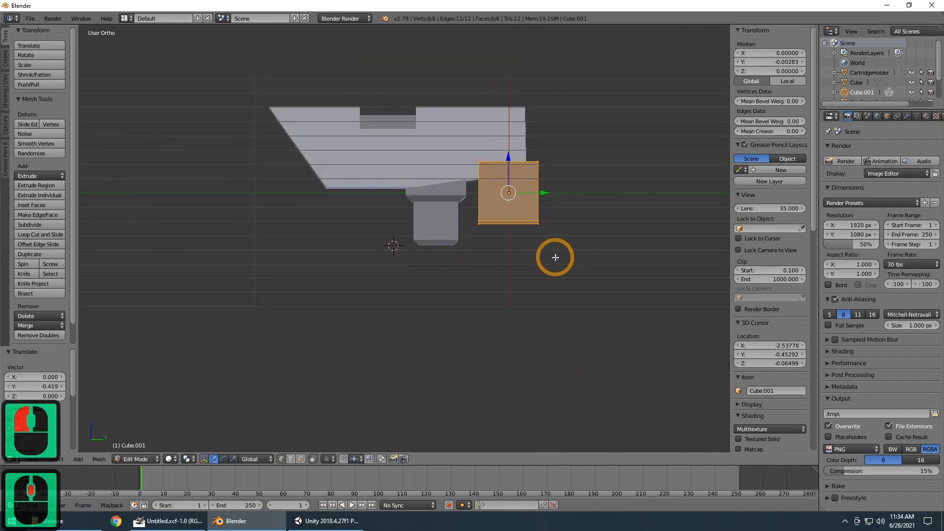
pyautogui.press('KP_1')
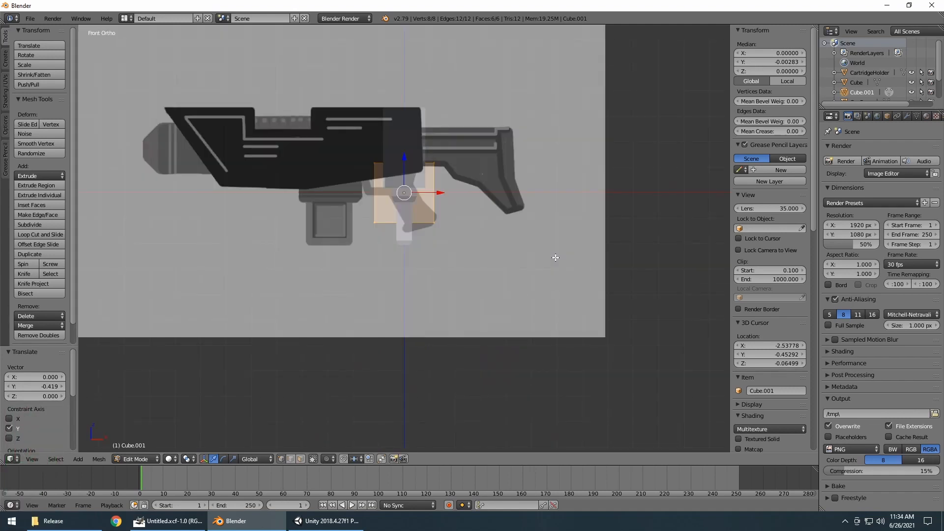
pyautogui.press('KP_3')
pyautogui.press('KP_1')
pyautogui.press('KP_7')
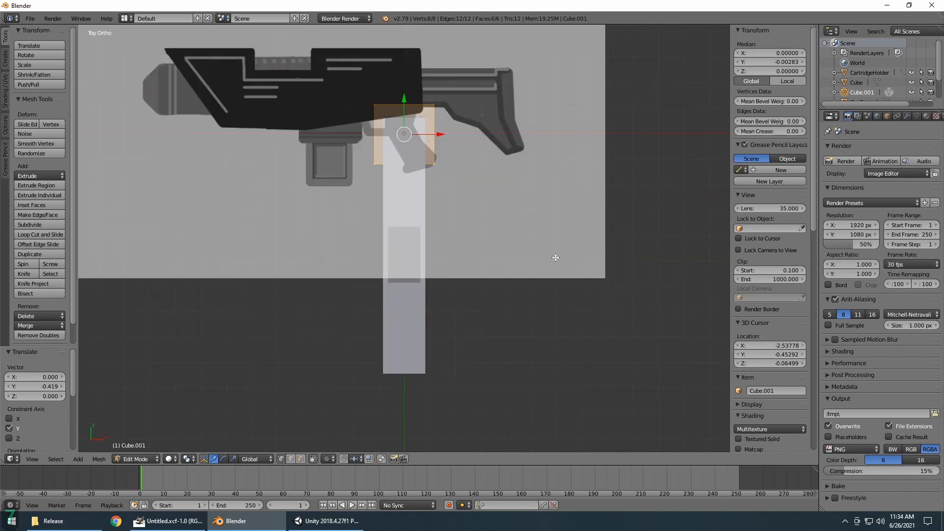
pyautogui.press('KP_1')
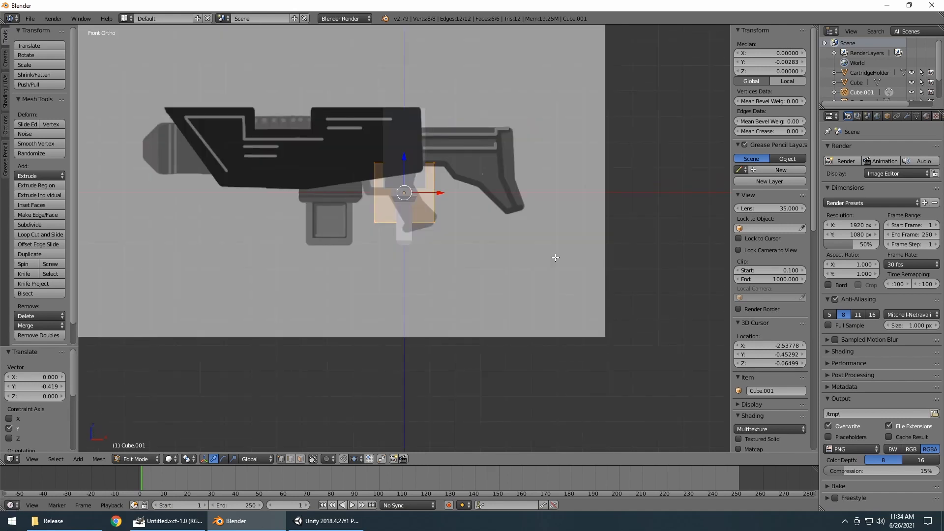
# Step: Restrict the NeutronBlaster background image to the Right view only and compare the front and right views
pyautogui.scroll(-13, 785, 265)
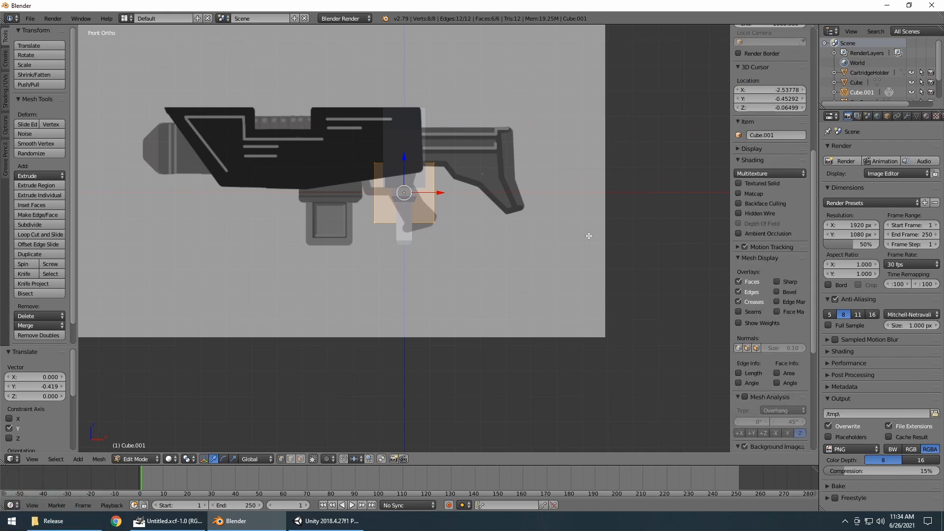
pyautogui.press('KP_3')
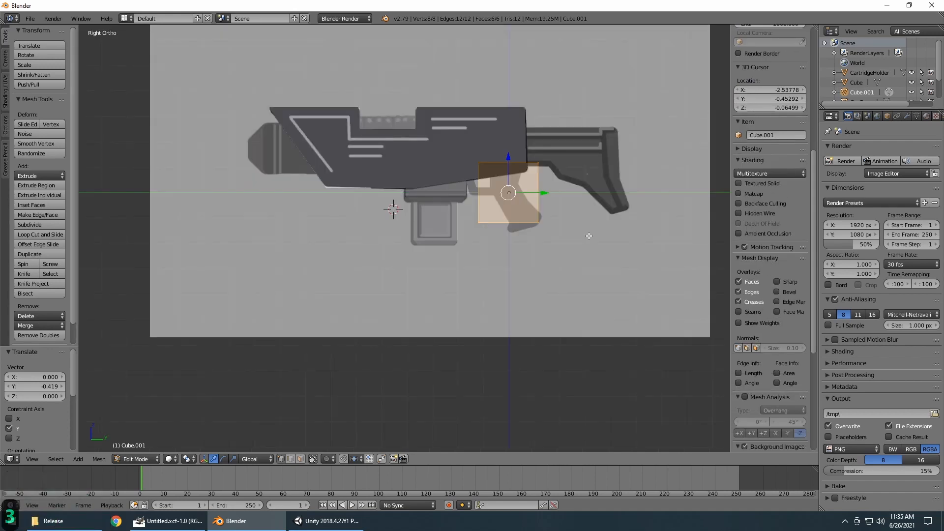
pyautogui.scroll(-13, 777, 211)
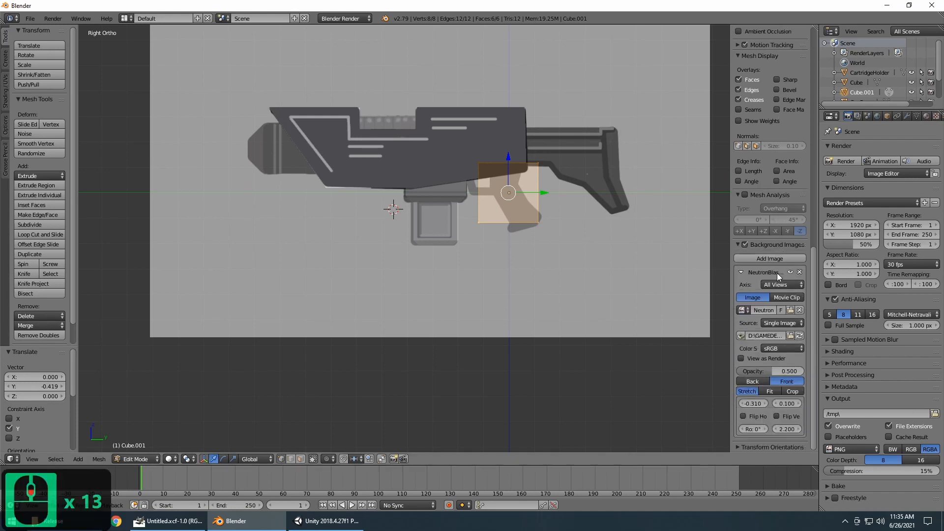
pyautogui.click(778, 285)
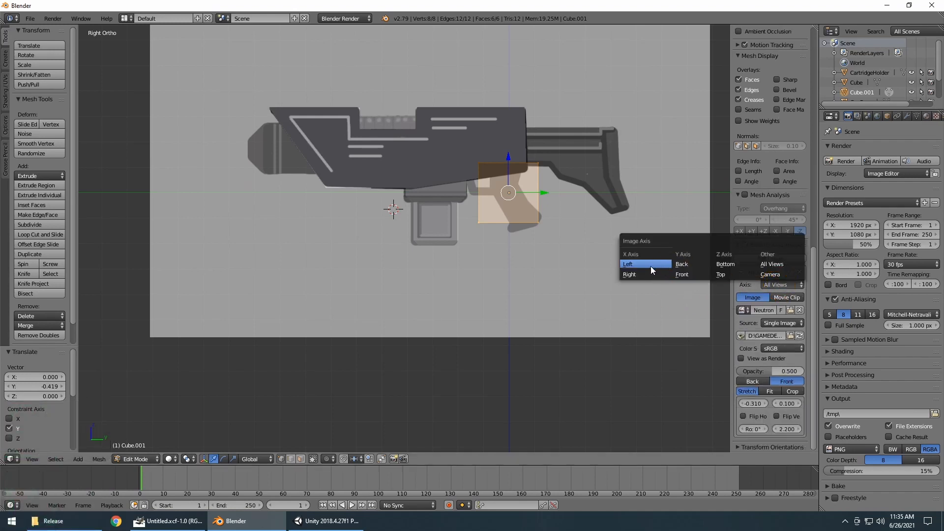
pyautogui.click(638, 275)
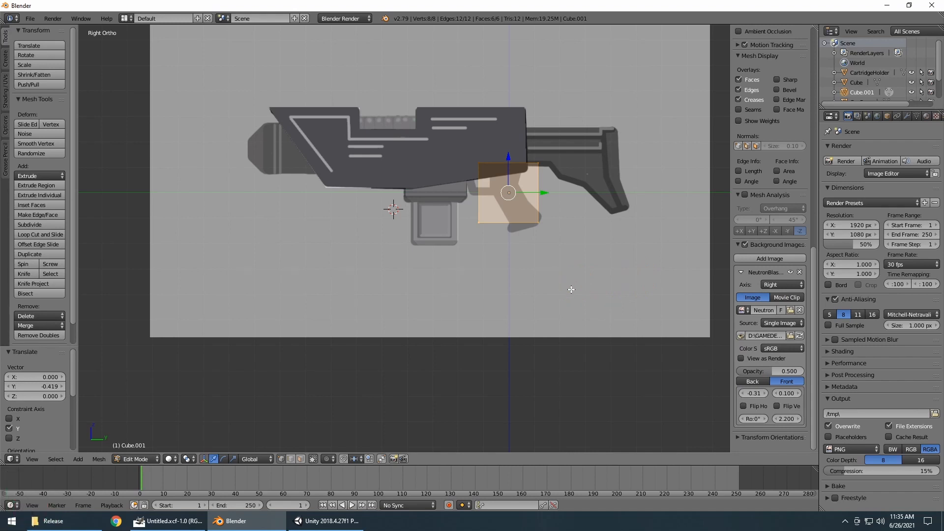
pyautogui.press('KP_1')
pyautogui.press('KP_3')
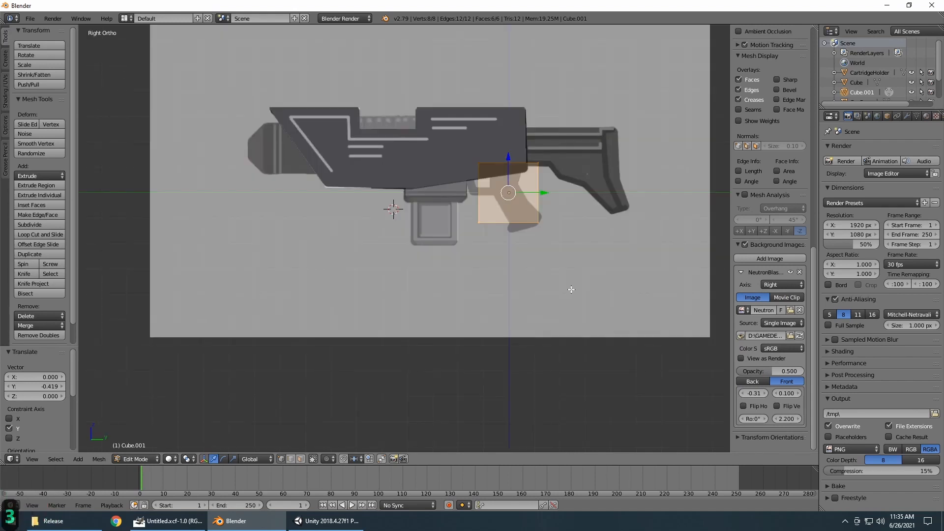
# Step: Scale the cube's mesh down to about half its size and raise it about 0.028 along Z over the drawn grip's top
pyautogui.scroll(3, 686, 251)
pyautogui.scroll(1, 686, 251)
pyautogui.keyDown('shift'); pyautogui.moveTo(685, 251); pyautogui.dragTo(421, 333, button='middle'); pyautogui.keyUp('shift')
pyautogui.scroll(3, 387, 307)
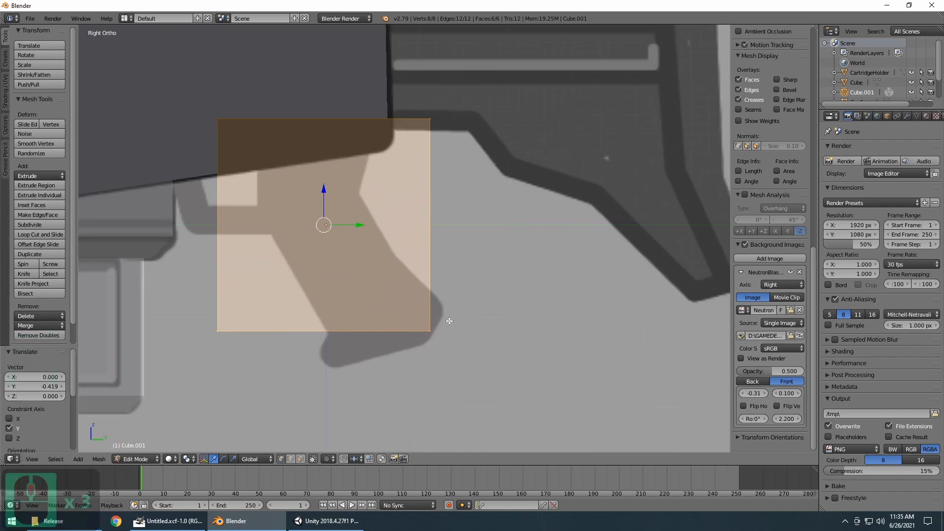
pyautogui.press('s')
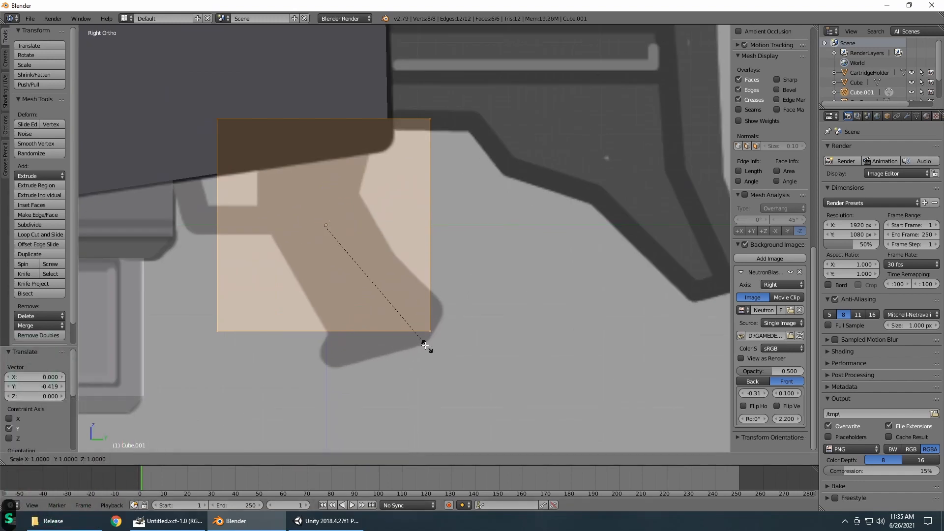
pyautogui.click(363, 294)
pyautogui.moveTo(323, 186); pyautogui.dragTo(317, 169)
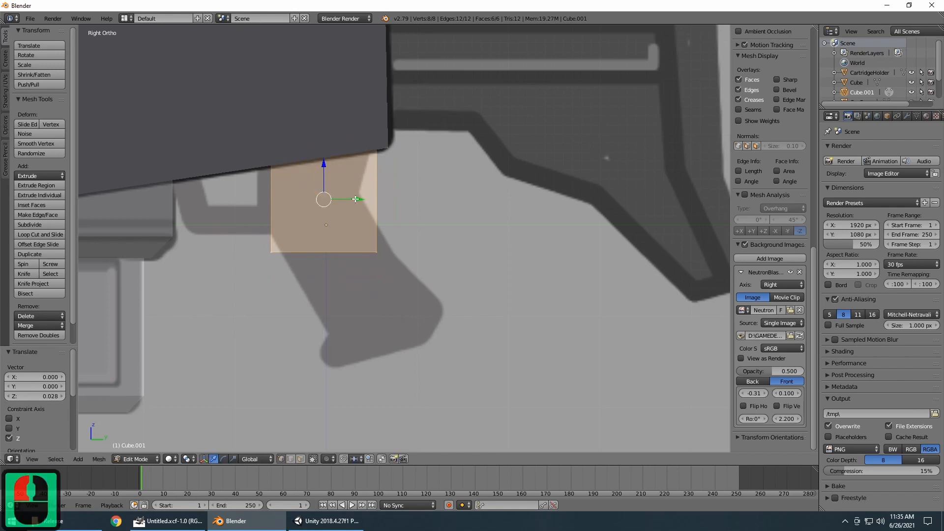
# Step: Move the cube's mesh about -0.013 along Y and scale it by about 1.029 to match the grip's upper width
pyautogui.moveTo(355, 199); pyautogui.dragTo(345, 202)
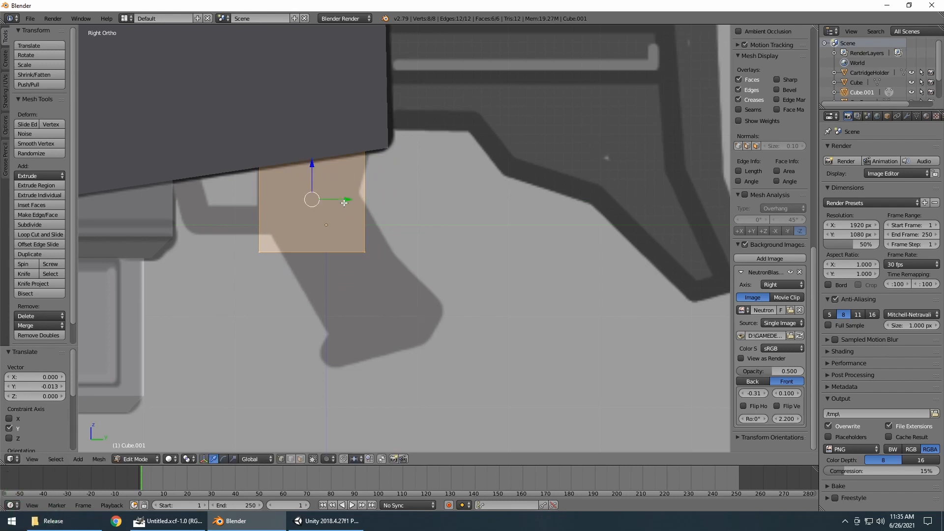
pyautogui.press('s')
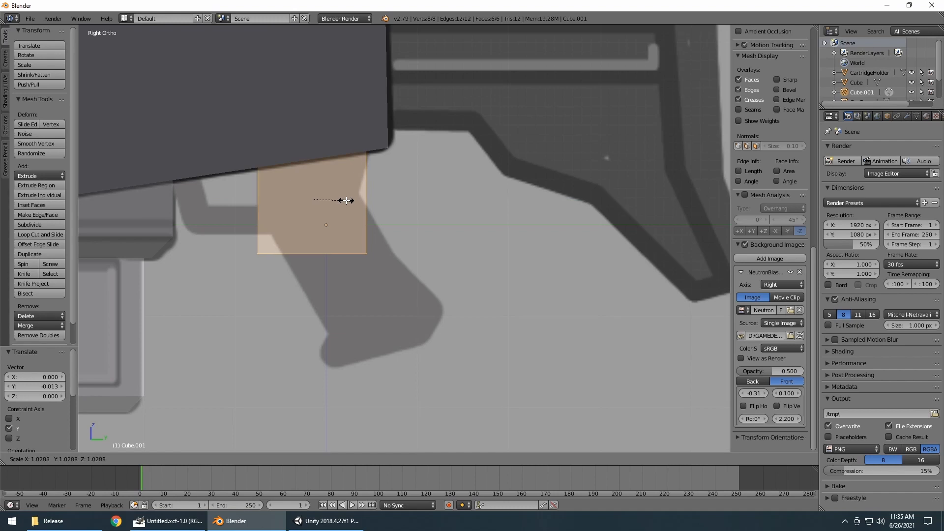
pyautogui.click(346, 201)
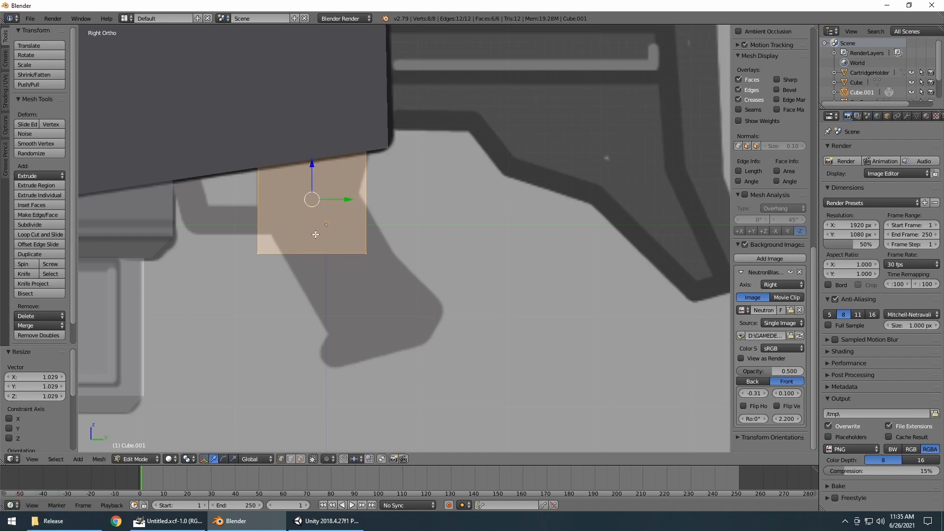
# Step: Add one centred horizontal loop cut around the grip cube
pyautogui.hotkey('ctrl', 'r')
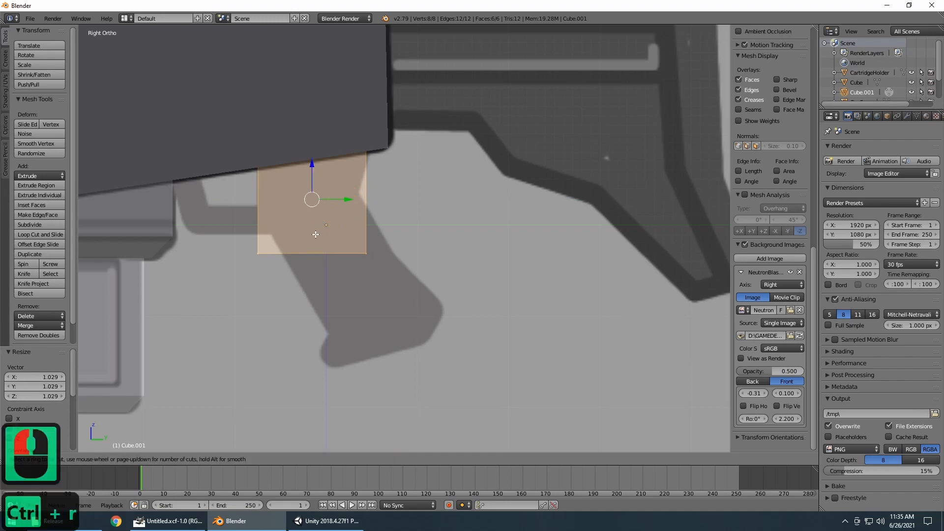
pyautogui.click(268, 194)
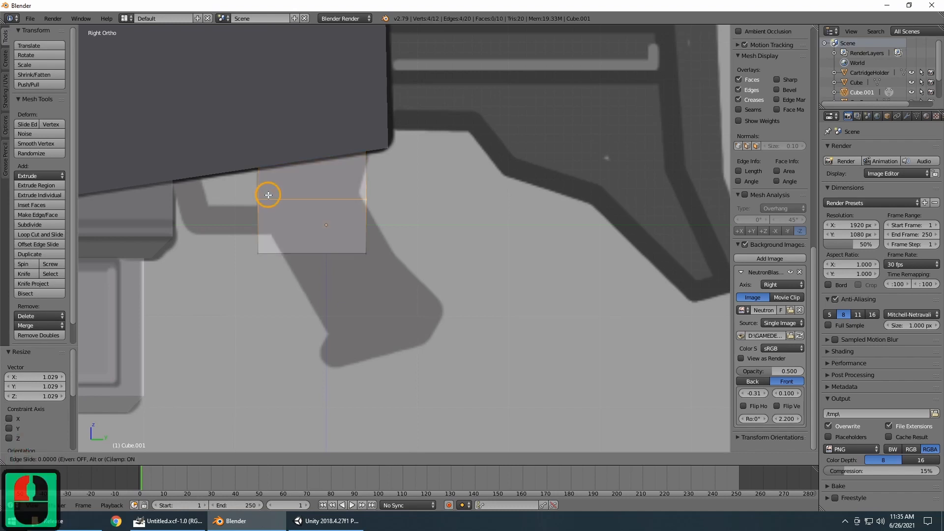
pyautogui.click(268, 194)
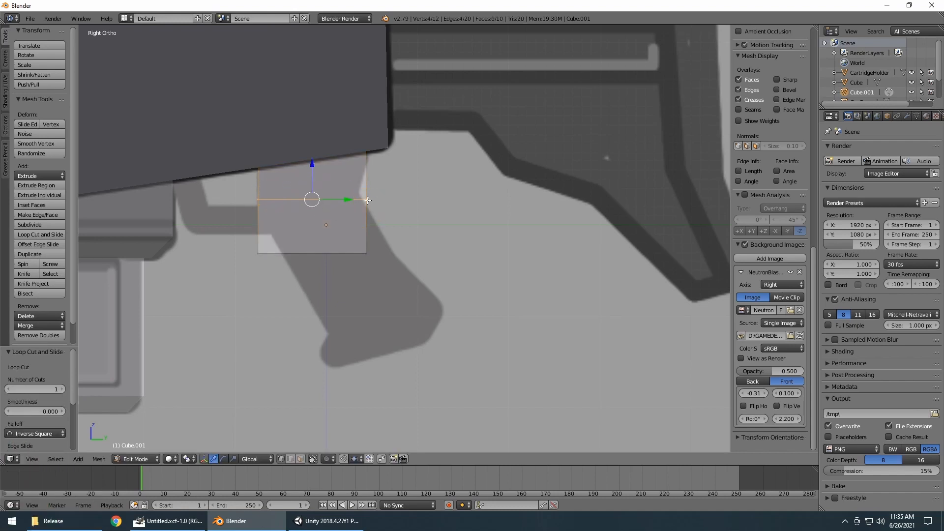
pyautogui.moveTo(541, 252); pyautogui.dragTo(391, 243, button='middle')
pyautogui.press('KP_3')
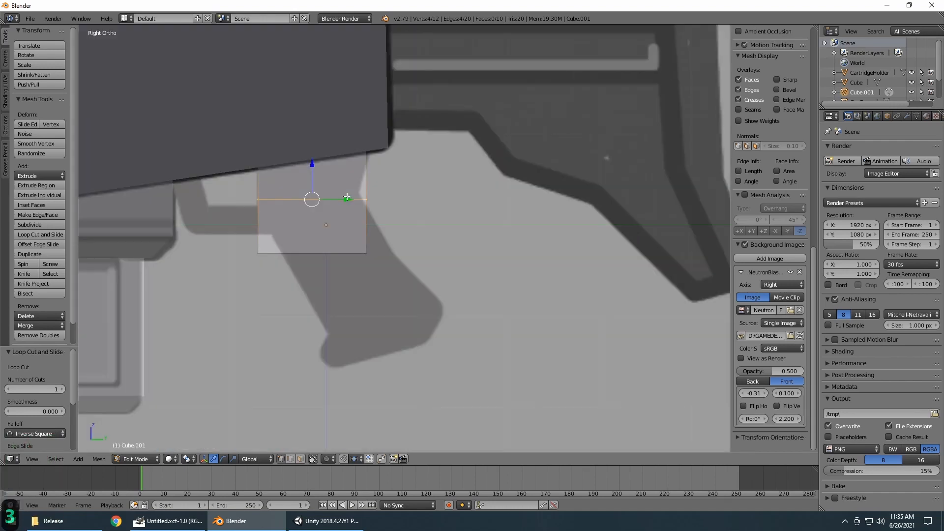
# Step: Show the mesh as wireframe and move the loop cut's rear vertices onto the inward bend of the drawn grip's back edge
pyautogui.press('a')
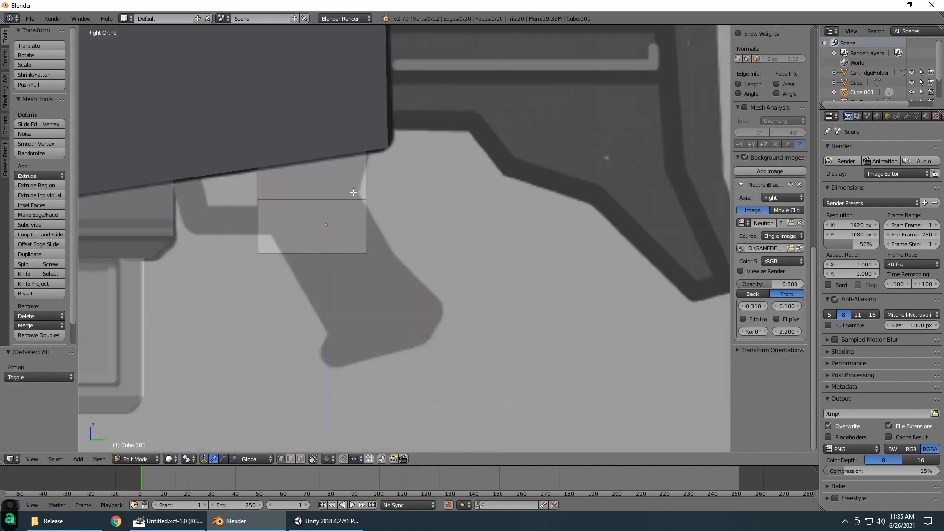
pyautogui.moveTo(480, 223)
pyautogui.mouseDown(button='middle')
pyautogui.moveTo(426, 244)
pyautogui.moveTo(469, 228)
pyautogui.mouseUp(button='middle')
pyautogui.press('KP_3')
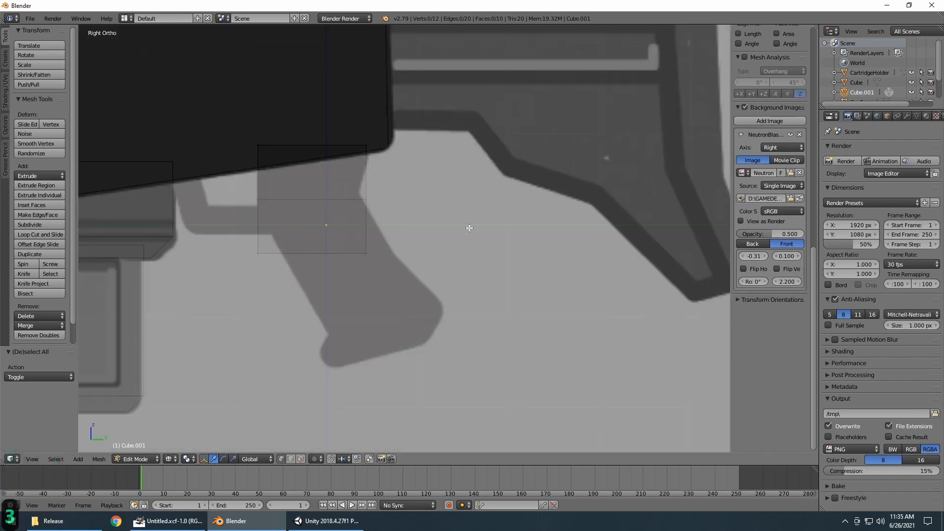
pyautogui.press('b')
pyautogui.moveTo(347, 186); pyautogui.dragTo(386, 197)
pyautogui.moveTo(359, 166); pyautogui.dragTo(362, 159)
pyautogui.moveTo(390, 194); pyautogui.dragTo(391, 191)
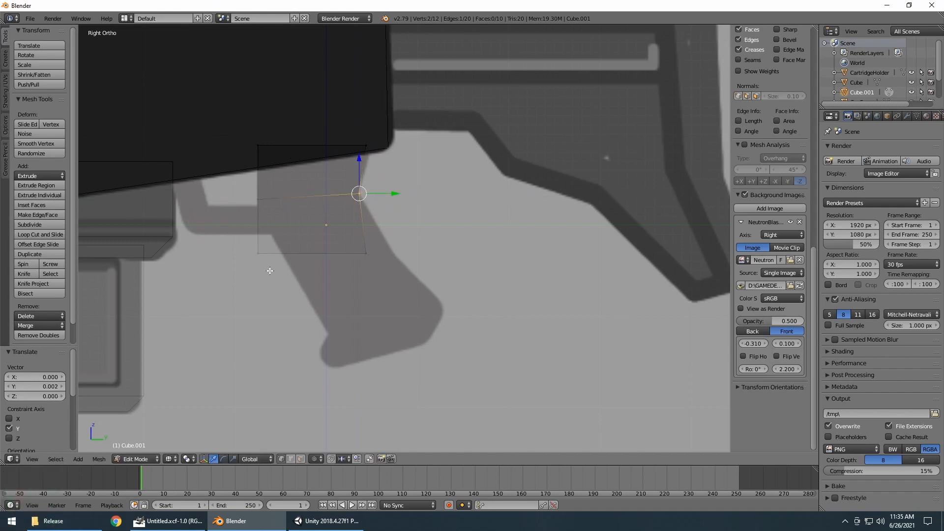
# Step: Move the grip's lower front vertices about 0.022 along Z and 0.014 along Y onto the drawn front edge
pyautogui.press('a')
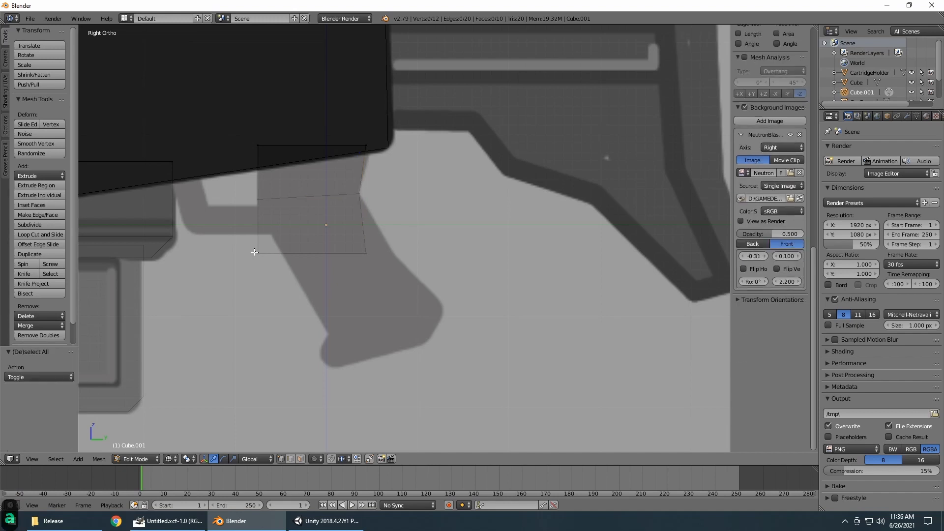
pyautogui.rightClick(281, 264)
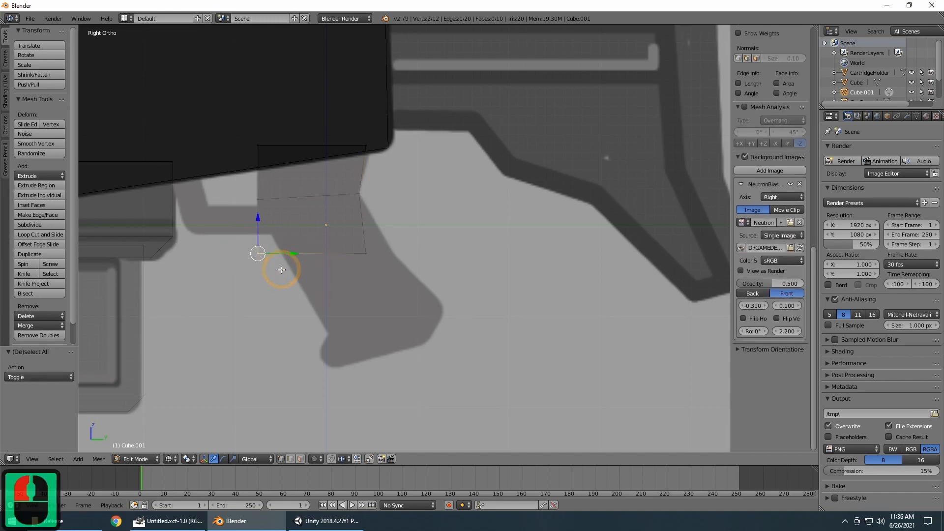
pyautogui.moveTo(257, 226); pyautogui.dragTo(258, 206)
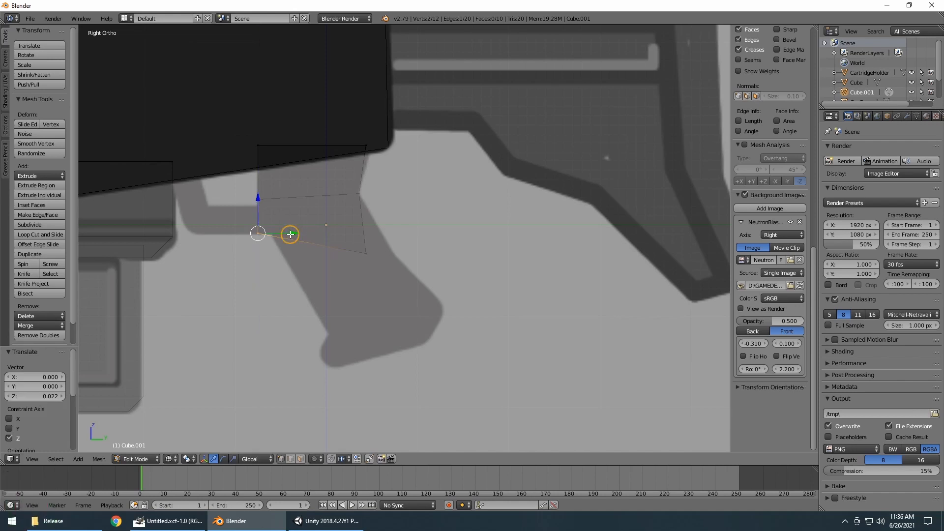
pyautogui.moveTo(290, 234); pyautogui.dragTo(303, 229)
# Step: Select both front vertices of the loop cut and lower them about 0.006 along Z
pyautogui.click(283, 203)
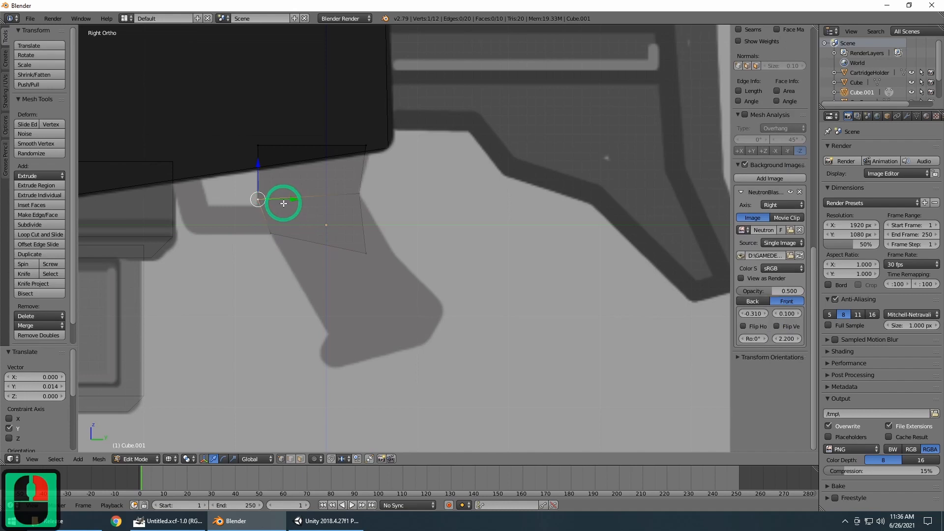
pyautogui.press('a')
pyautogui.press('b')
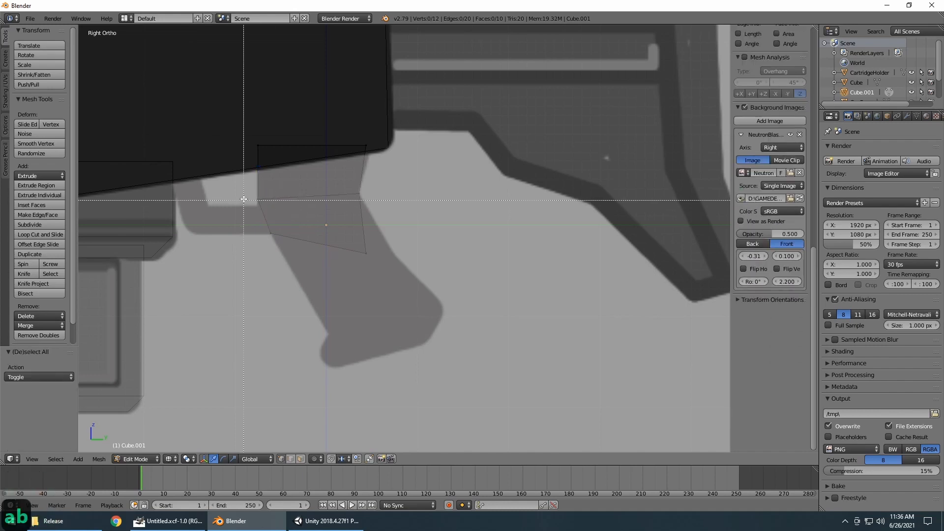
pyautogui.moveTo(241, 190); pyautogui.dragTo(283, 215)
pyautogui.moveTo(259, 165); pyautogui.dragTo(257, 170)
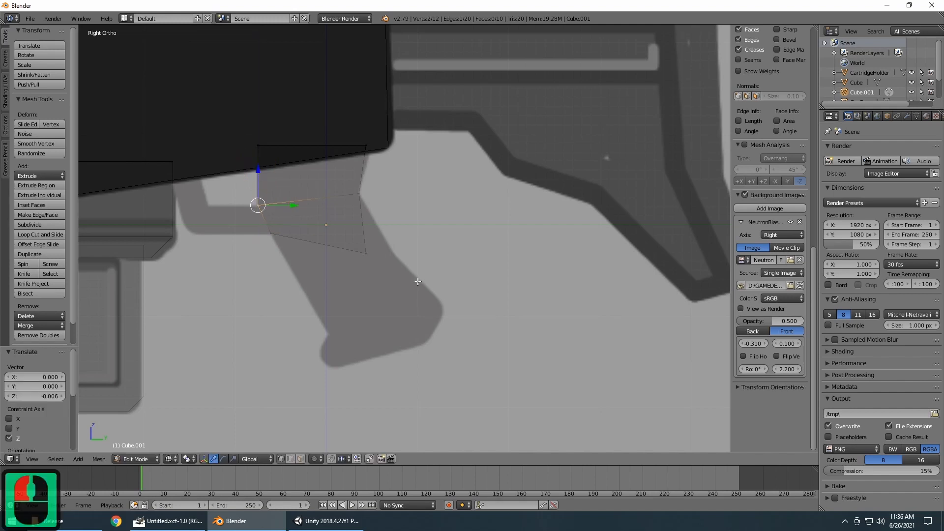
# Step: Move the grip's lower rear vertices about 0.019 along Z and 0.017 along Y onto the drawn back edge
pyautogui.rightClick(364, 253)
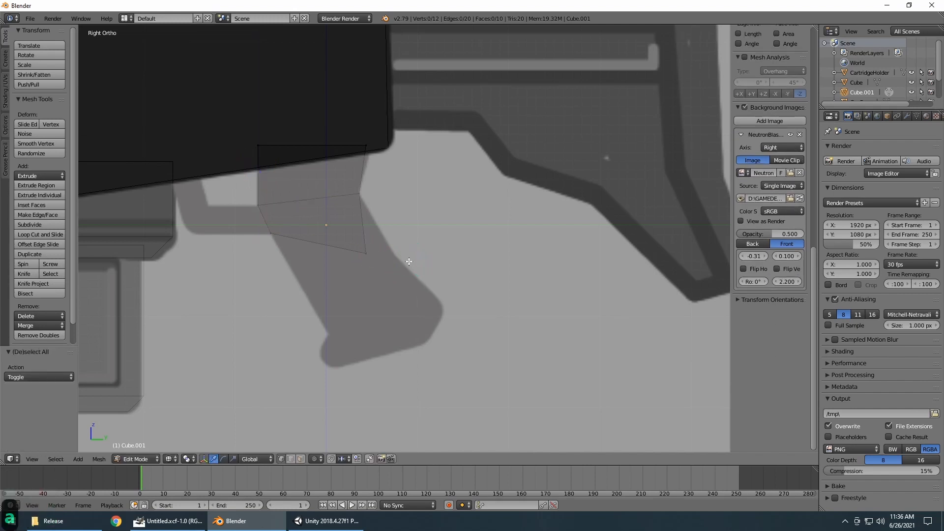
pyautogui.press('a')
pyautogui.rightClick(387, 261)
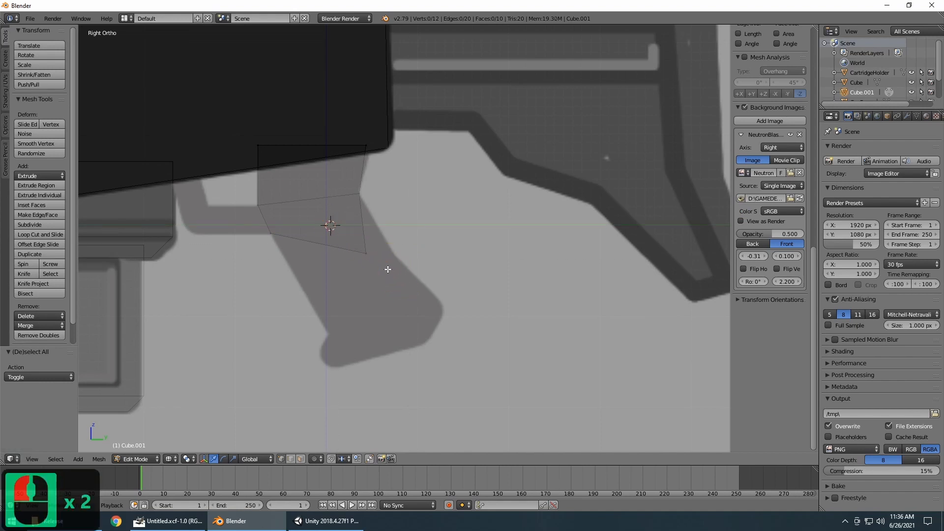
pyautogui.press('b')
pyautogui.moveTo(347, 238); pyautogui.dragTo(404, 284)
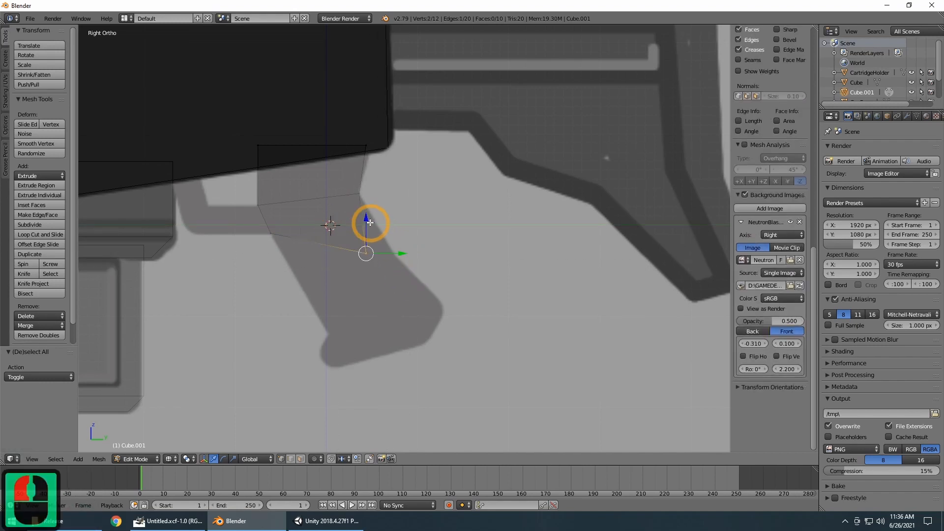
pyautogui.press('g')
pyautogui.click(367, 201)
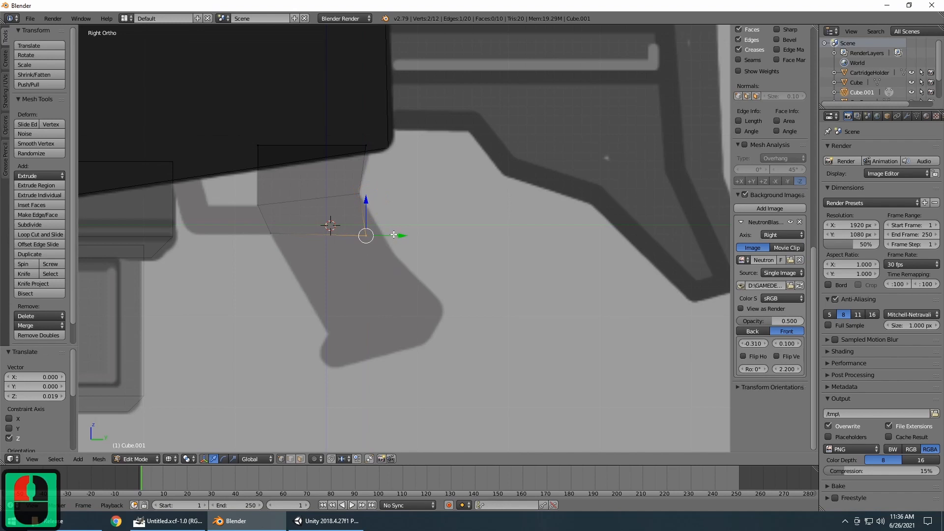
pyautogui.moveTo(401, 235); pyautogui.dragTo(411, 230)
pyautogui.click(409, 229)
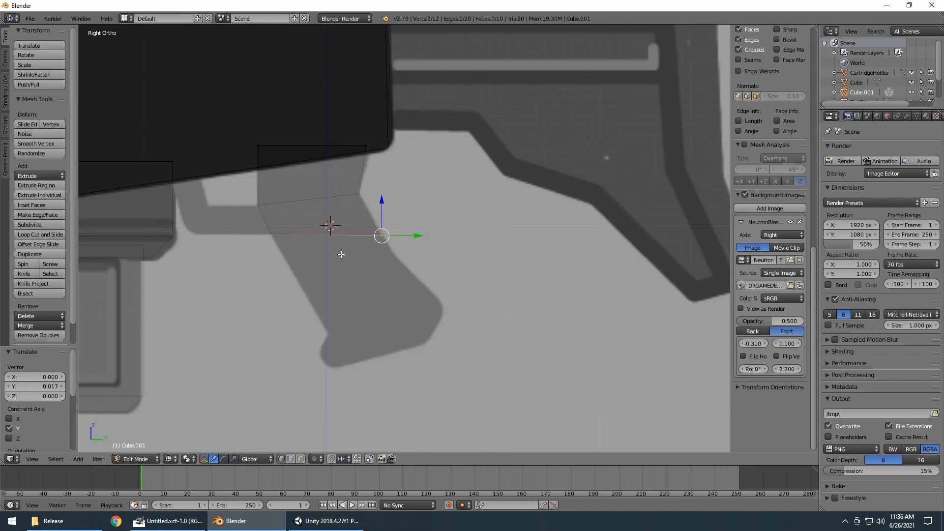
# Step: Select the grip's four bottom vertices and flatten them level by scaling to 0 along Z
pyautogui.moveTo(249, 221); pyautogui.dragTo(525, 285)
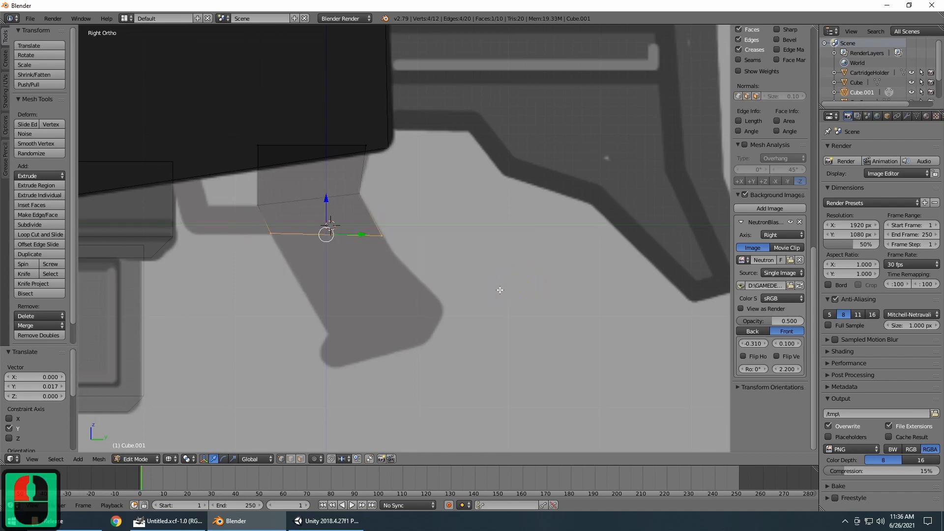
pyautogui.moveTo(499, 289); pyautogui.dragTo(472, 297, button='middle')
pyautogui.press('KP_3')
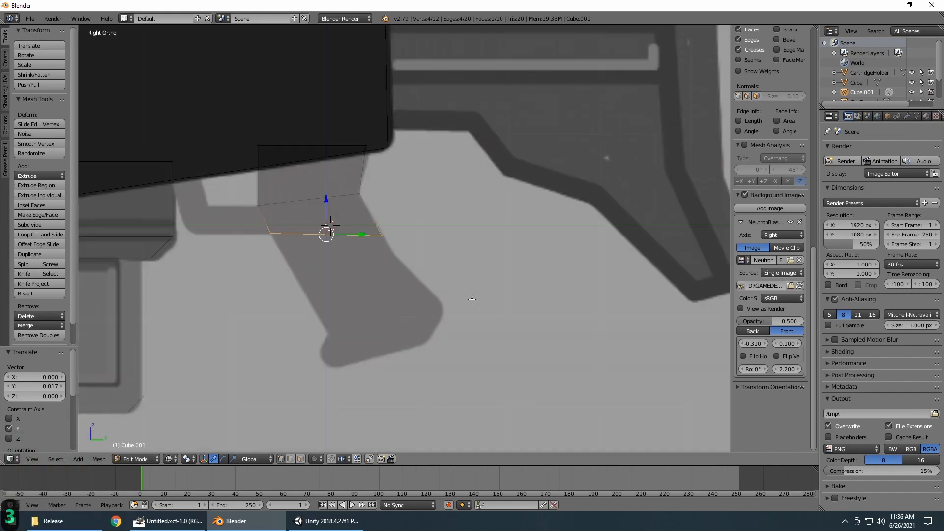
pyautogui.press('s')
pyautogui.press('z')
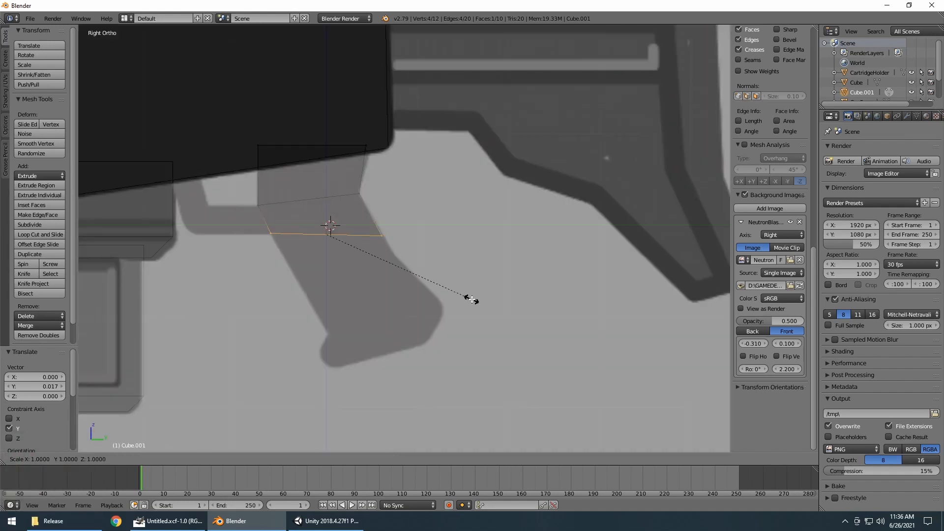
pyautogui.press('0')
pyautogui.press('Return')
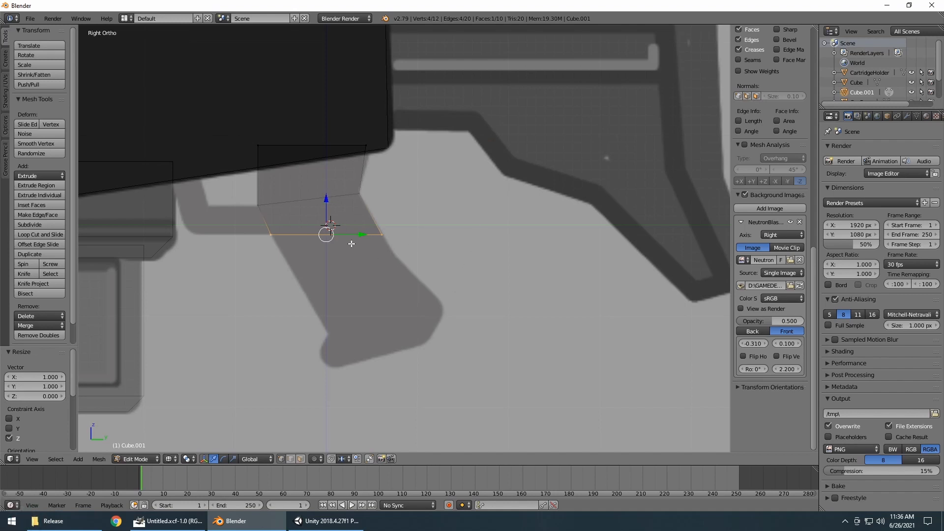
# Step: Extrude the grip's bottom face about 0.025 downward and shift the new face about 0.014 along Y
pyautogui.press('e')
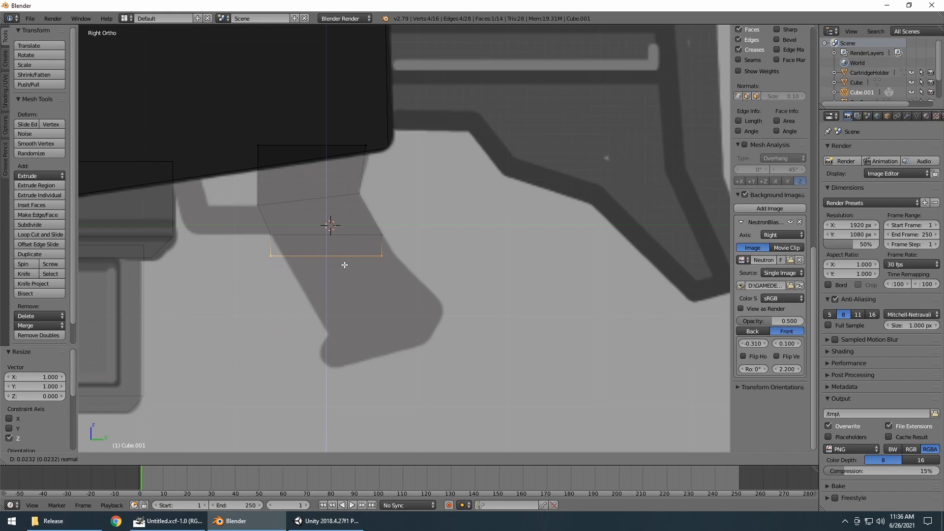
pyautogui.click(343, 262)
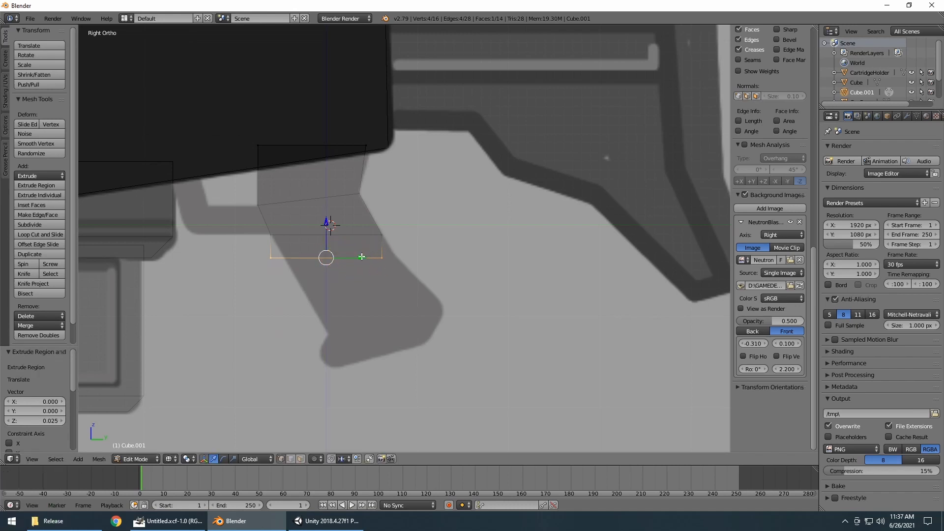
pyautogui.moveTo(362, 256); pyautogui.dragTo(372, 290)
# Step: Extrude the grip's bottom face another 0.078 or so downward and shift it about 0.050 along Y to follow the drawing
pyautogui.press('e')
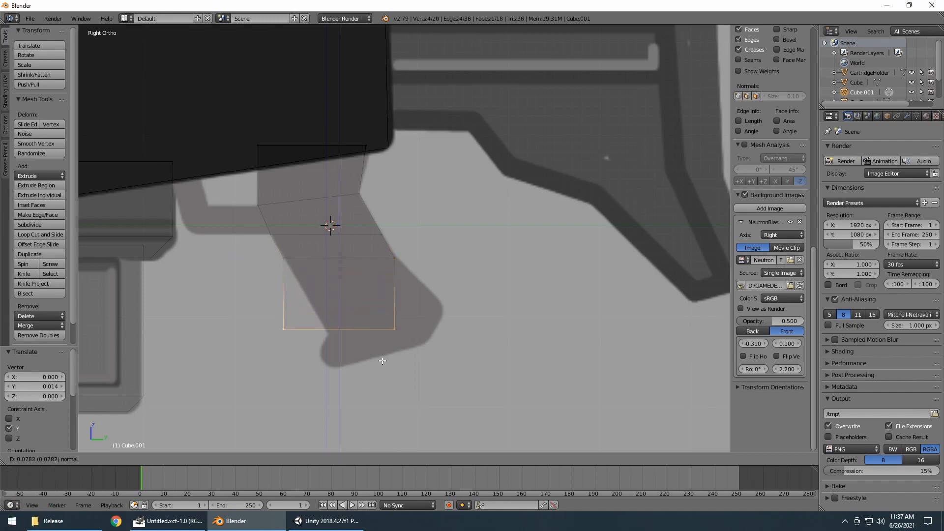
pyautogui.click(378, 332)
pyautogui.moveTo(375, 330); pyautogui.dragTo(419, 320)
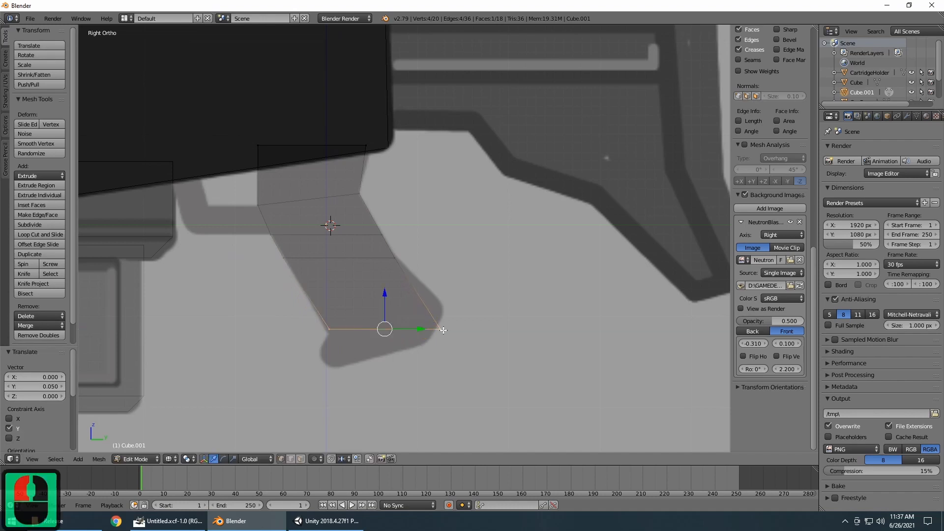
# Step: Select the grip's lower rear vertices, raise them about 0.035 along Z and move them about -0.005 along Y
pyautogui.press('a')
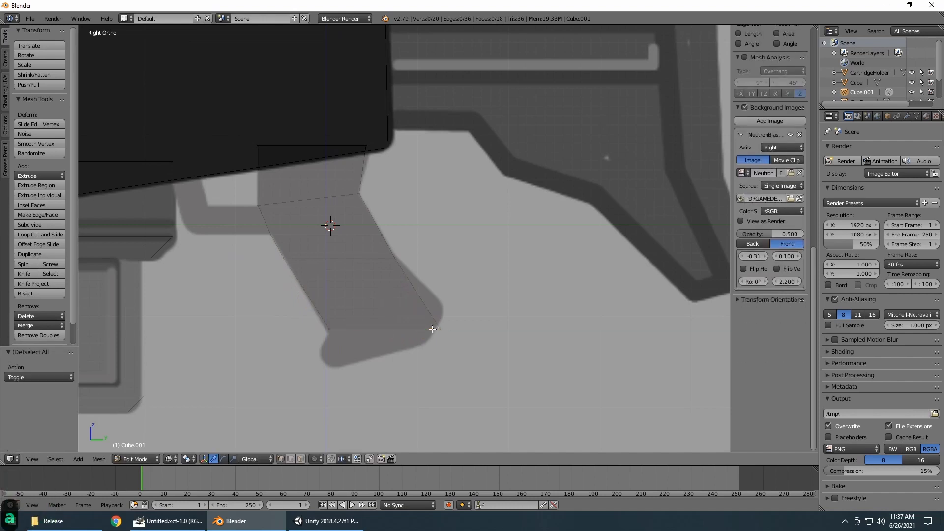
pyautogui.press('b')
pyautogui.moveTo(409, 277); pyautogui.dragTo(480, 390)
pyautogui.moveTo(440, 296); pyautogui.dragTo(437, 264)
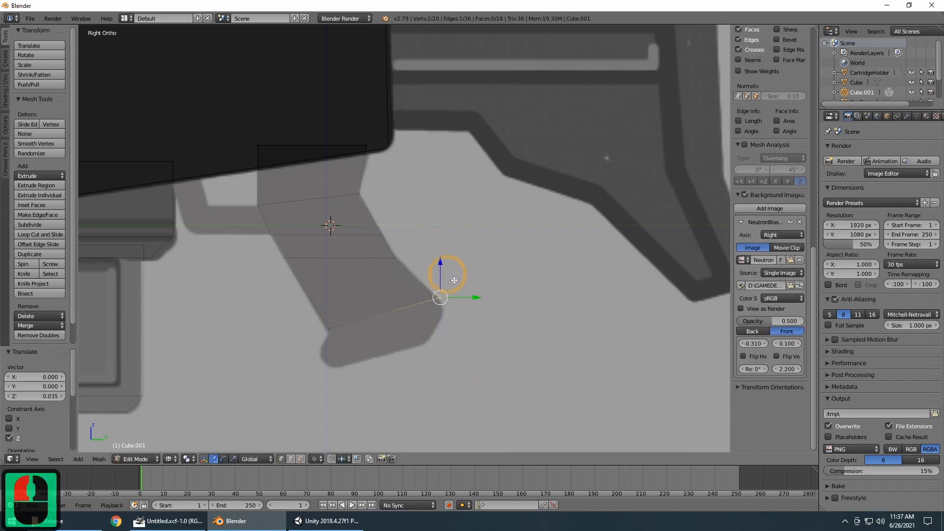
pyautogui.moveTo(469, 298); pyautogui.dragTo(465, 298)
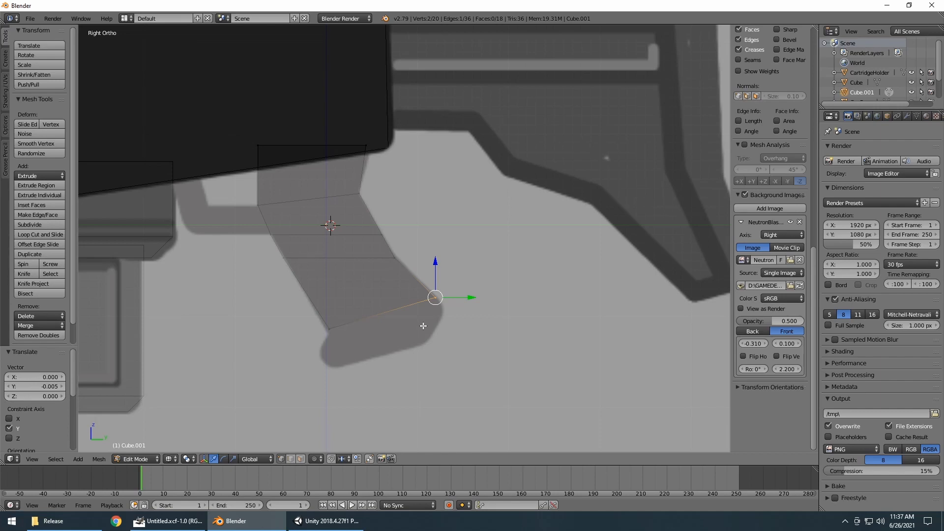
# Step: Select the grip's four bottom vertices and extrude the slanted face about 0.043 along its normal
pyautogui.press('b')
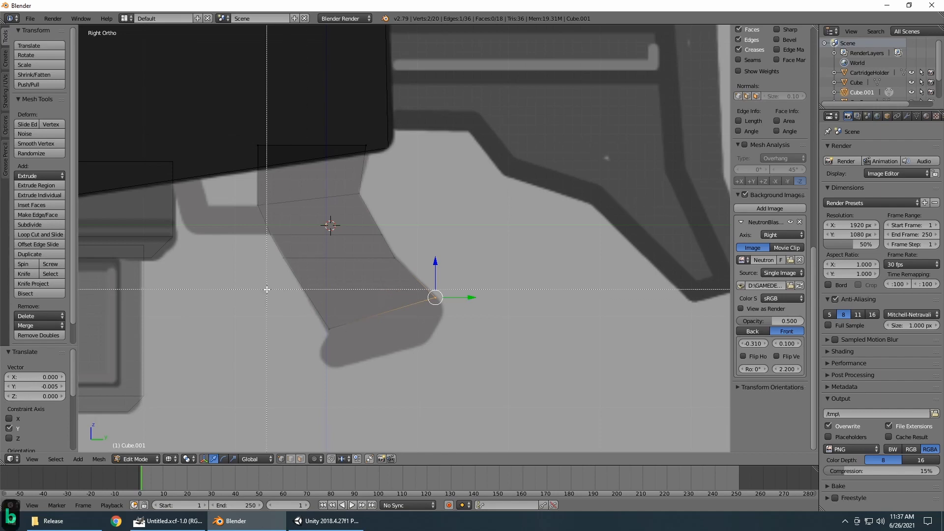
pyautogui.moveTo(268, 282); pyautogui.dragTo(499, 414)
pyautogui.moveTo(580, 367)
pyautogui.mouseDown(button='middle')
pyautogui.moveTo(546, 352)
pyautogui.moveTo(451, 352)
pyautogui.moveTo(580, 352)
pyautogui.mouseUp(button='middle')
pyautogui.press('KP_3')
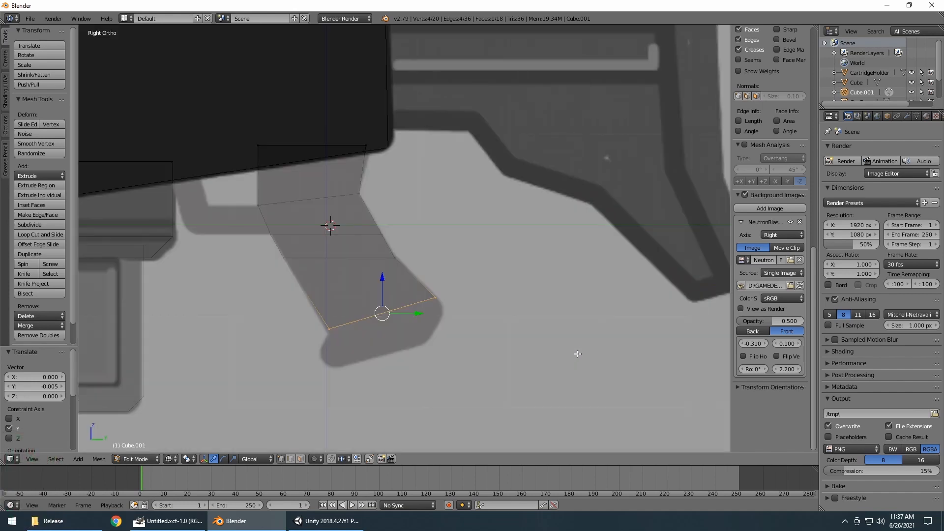
pyautogui.press('e')
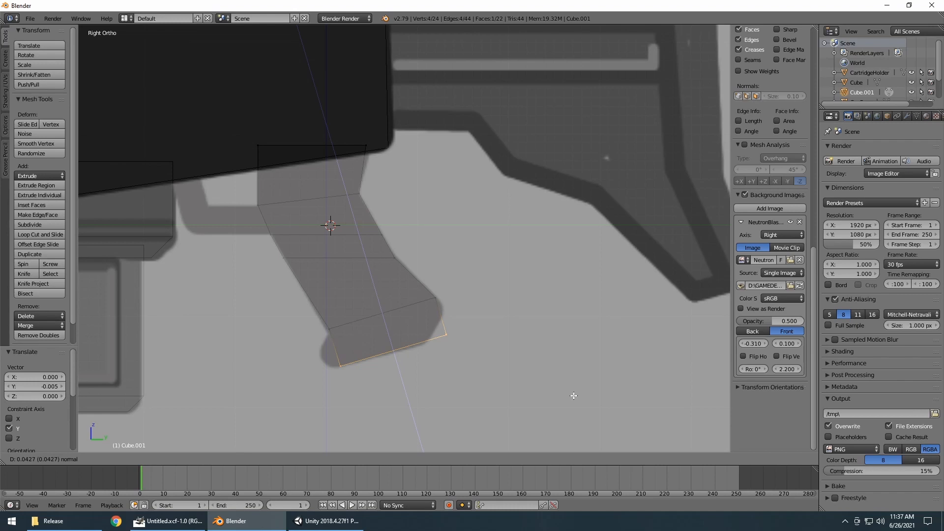
pyautogui.click(574, 395)
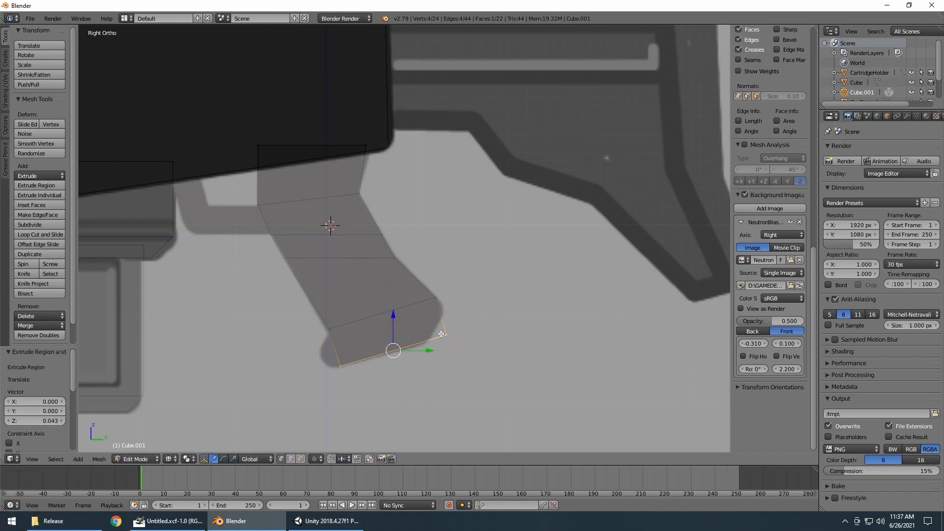
# Step: Select the two bottom rear vertices of the new section and move them forward onto the drawn rear corner
pyautogui.press('a')
pyautogui.press('b')
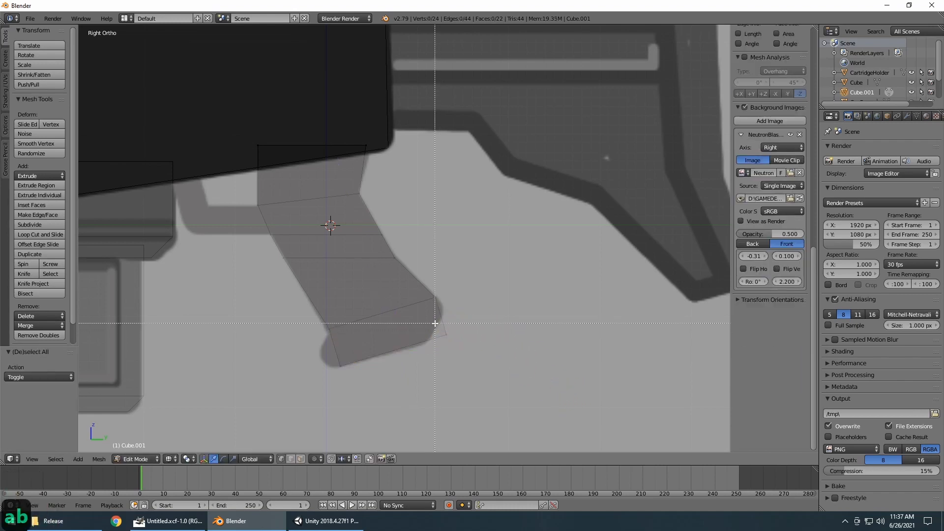
pyautogui.moveTo(435, 323); pyautogui.dragTo(491, 373)
pyautogui.moveTo(446, 299); pyautogui.dragTo(460, 339)
pyautogui.moveTo(428, 301); pyautogui.dragTo(427, 308)
pyautogui.moveTo(461, 345); pyautogui.dragTo(459, 341)
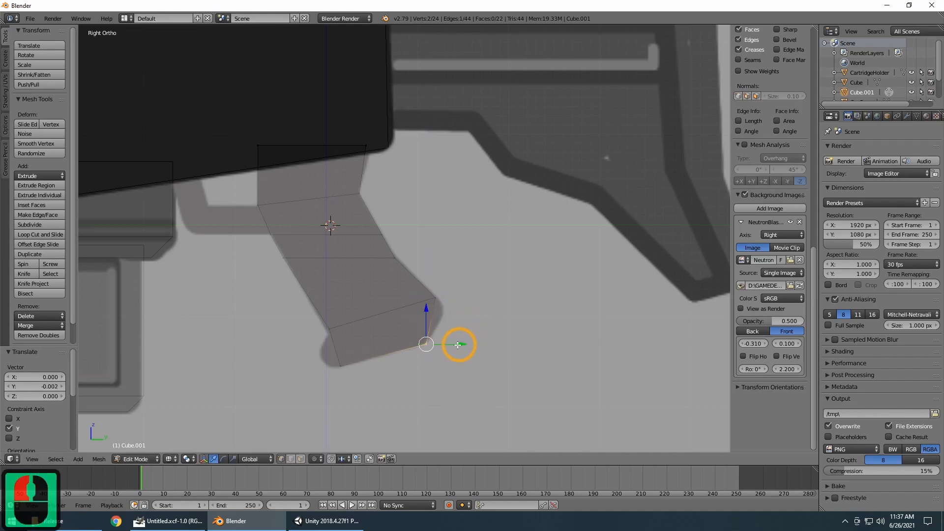
# Step: Extrude the front face of the grip's lowest section about 0.017 forward and scale the new face to 0.8
pyautogui.press('a')
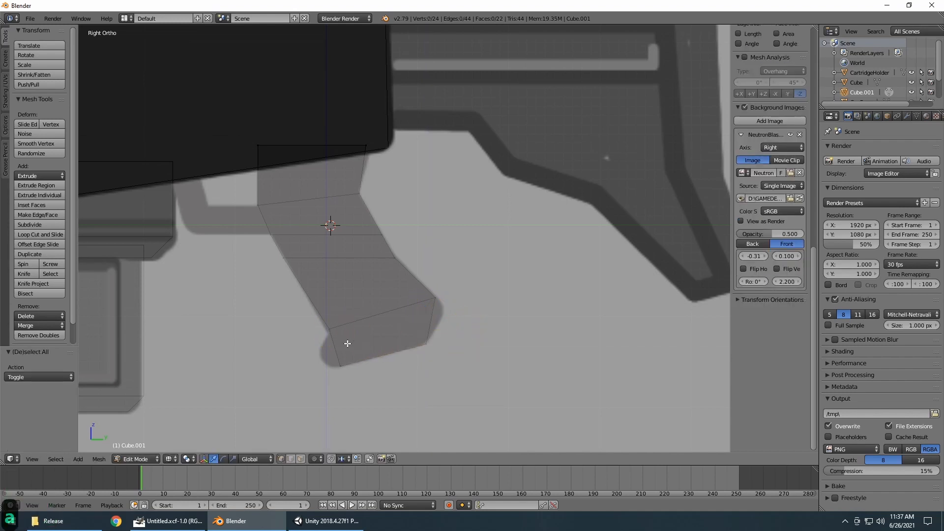
pyautogui.press('b')
pyautogui.moveTo(299, 314); pyautogui.dragTo(358, 375)
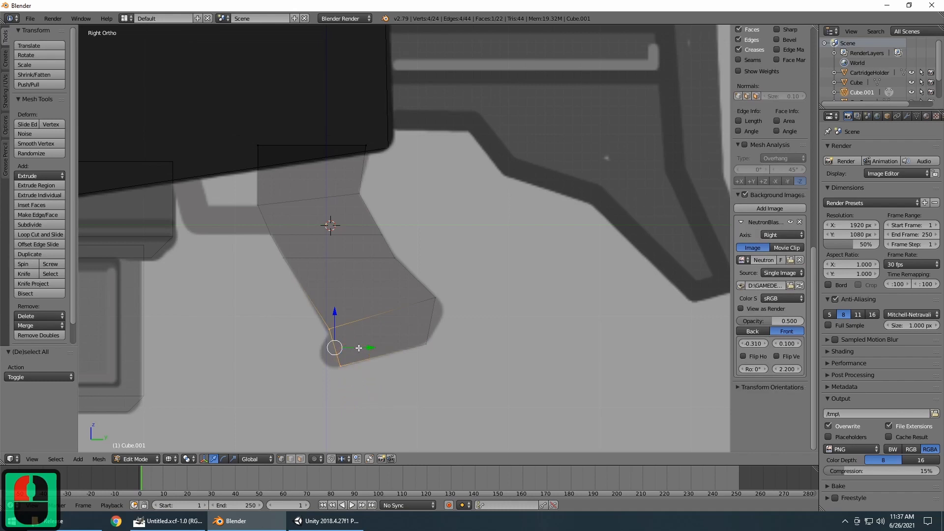
pyautogui.press('e')
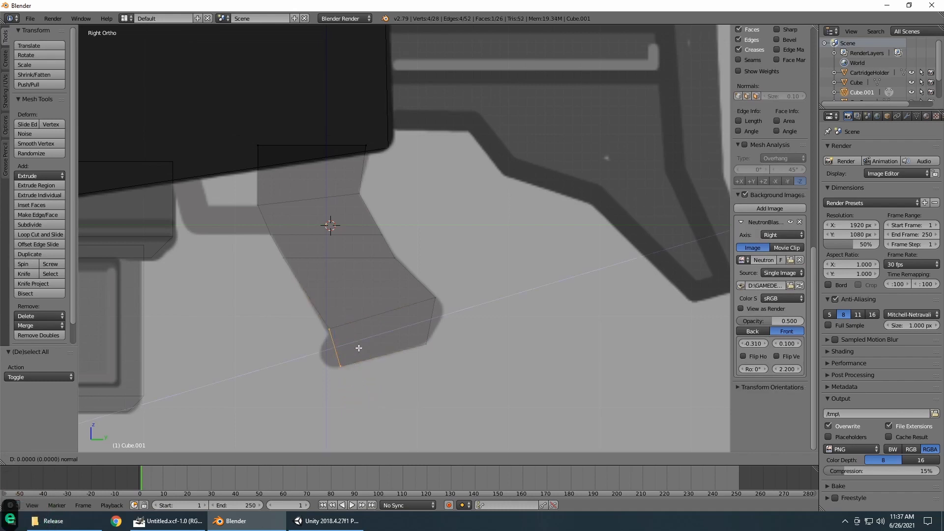
pyautogui.click(322, 340)
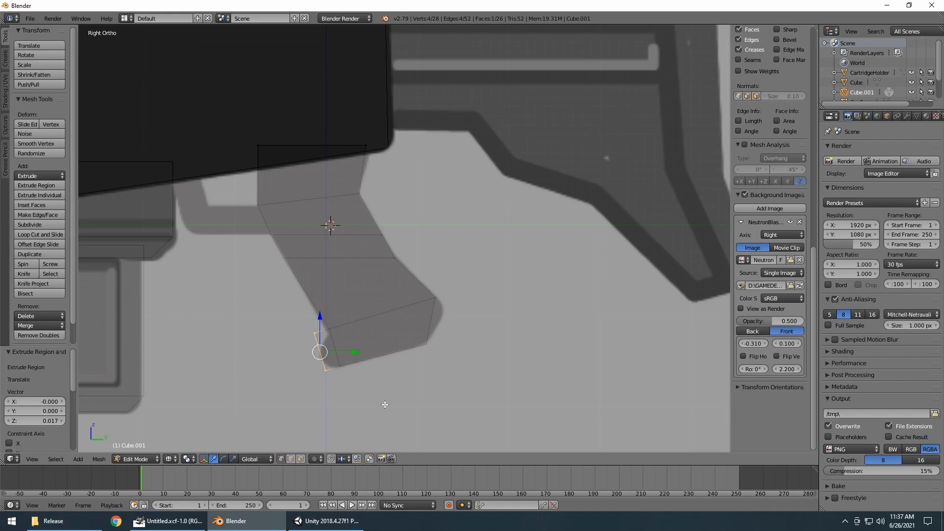
pyautogui.write('s.8')
pyautogui.press('Return')
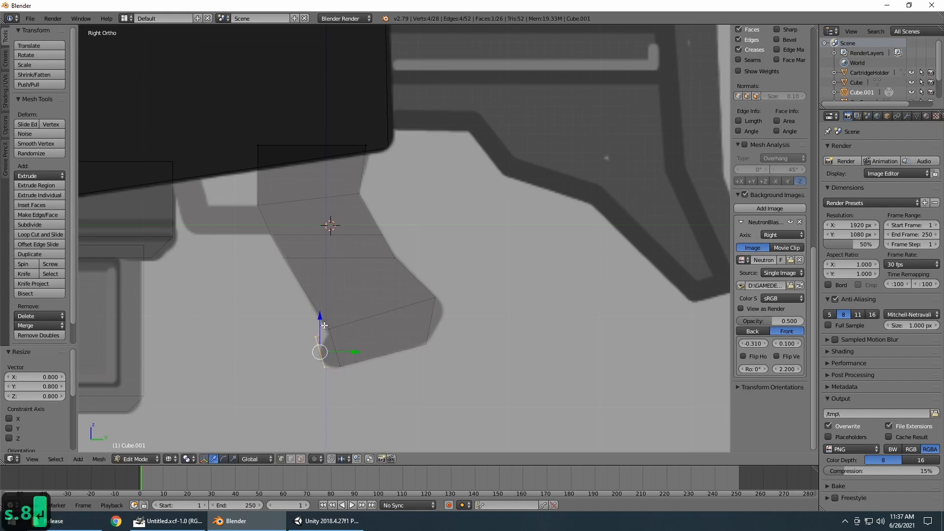
# Step: Select the two upper vertices of the front lip and lower them about 0.012 along Z
pyautogui.rightClick(317, 340)
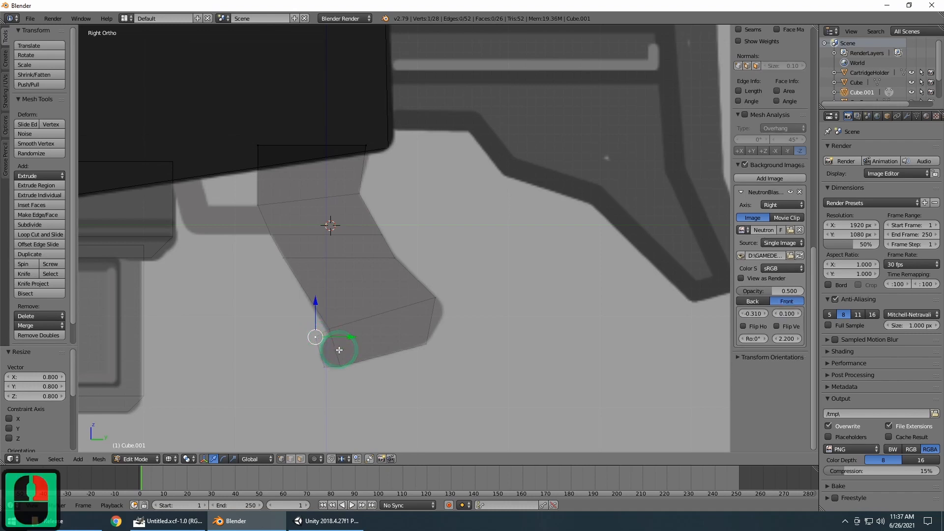
pyautogui.keyDown('shift'); pyautogui.rightClick(326, 359); pyautogui.keyUp('shift')
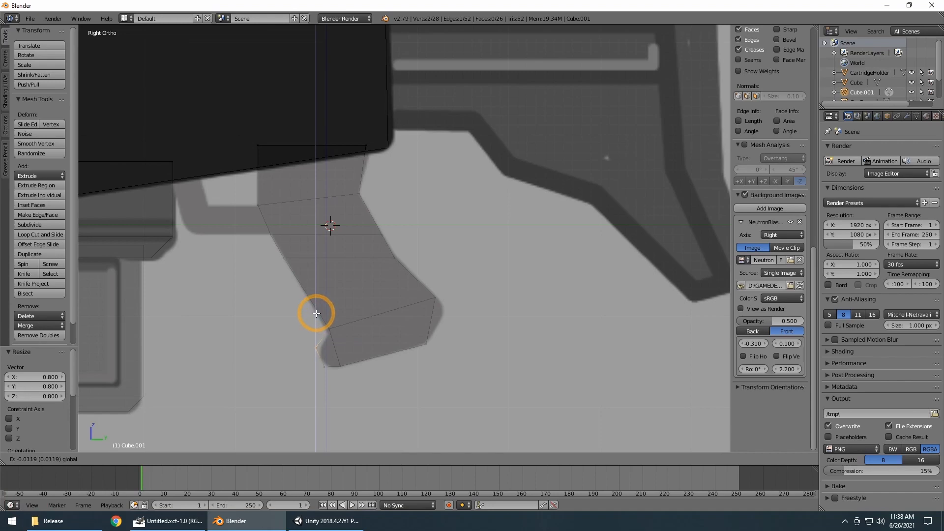
pyautogui.click(316, 314)
# Step: Select the whole grip mesh in wireframe shading and unhide the w_m4_GL reference model
pyautogui.scroll(-4, 316, 334)
pyautogui.press('z')
pyautogui.moveTo(415, 316); pyautogui.dragTo(467, 317, button='middle')
pyautogui.press('a')
pyautogui.press('a')
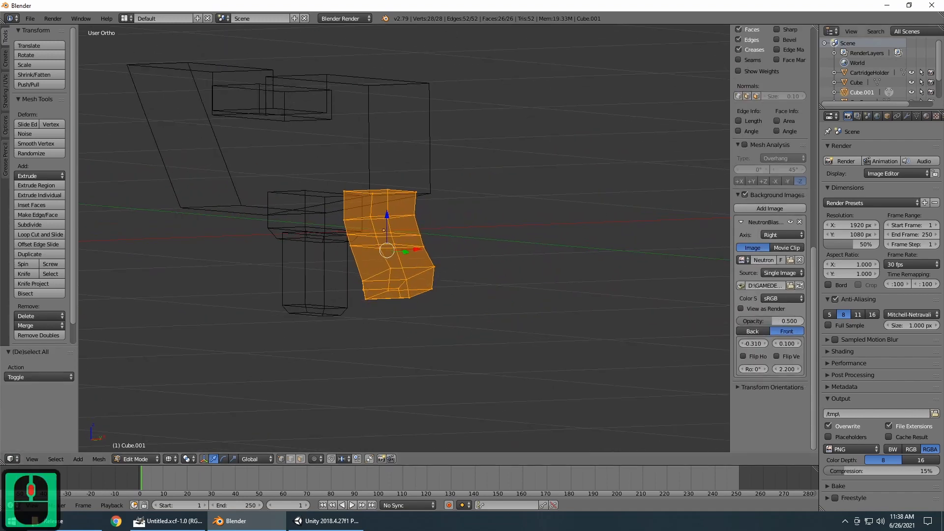
pyautogui.scroll(-4, 897, 66)
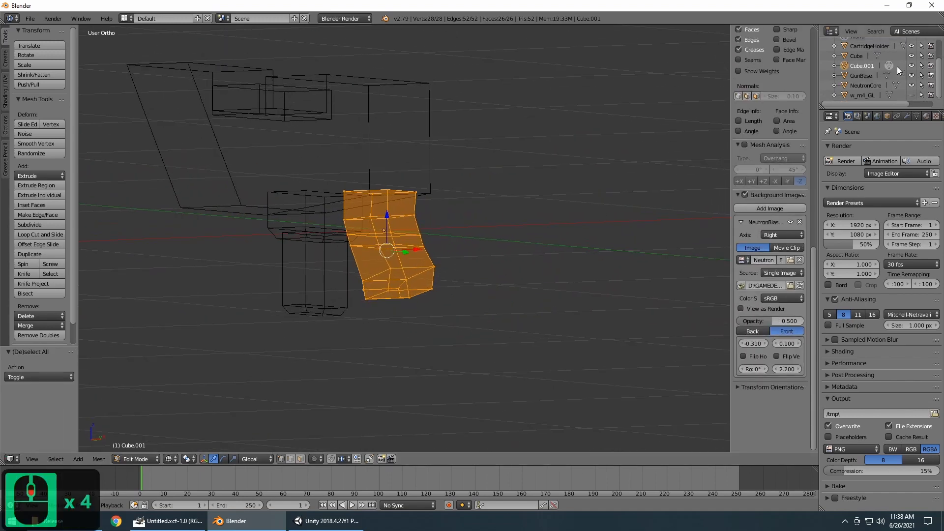
pyautogui.click(912, 95)
# Step: Narrow the whole grip to about 0.52 along X to match the reference model's grip width
pyautogui.moveTo(519, 160); pyautogui.dragTo(345, 176, button='middle')
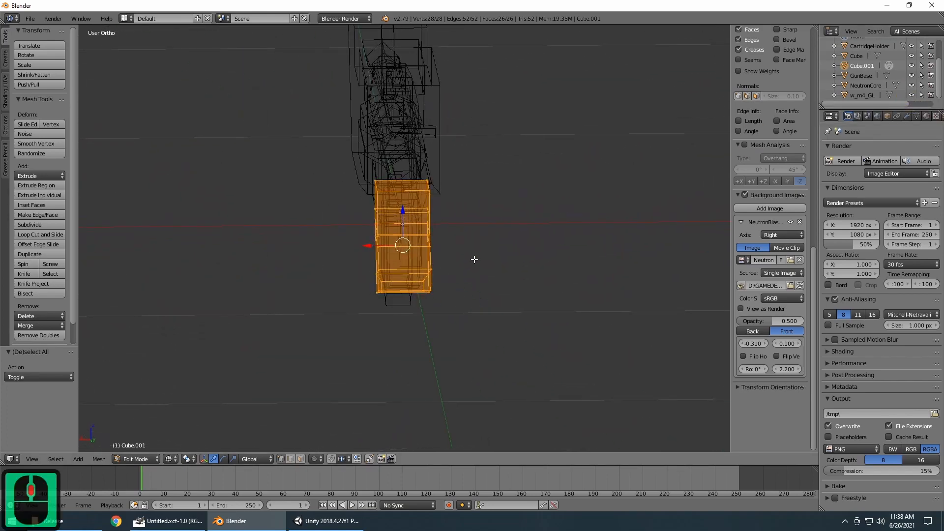
pyautogui.moveTo(473, 261); pyautogui.dragTo(512, 299, button='middle')
pyautogui.scroll(4, 514, 292)
pyautogui.scroll(4, 487, 290)
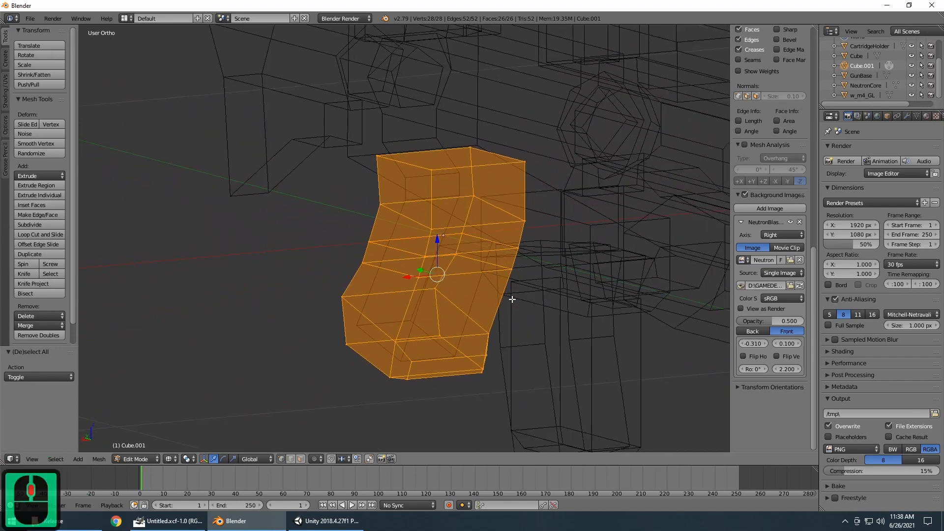
pyautogui.press('s')
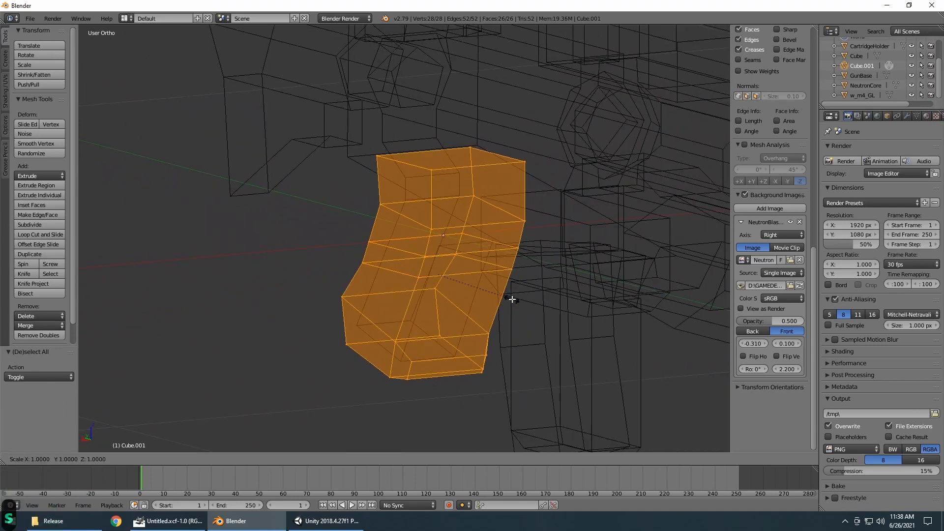
pyautogui.press('x')
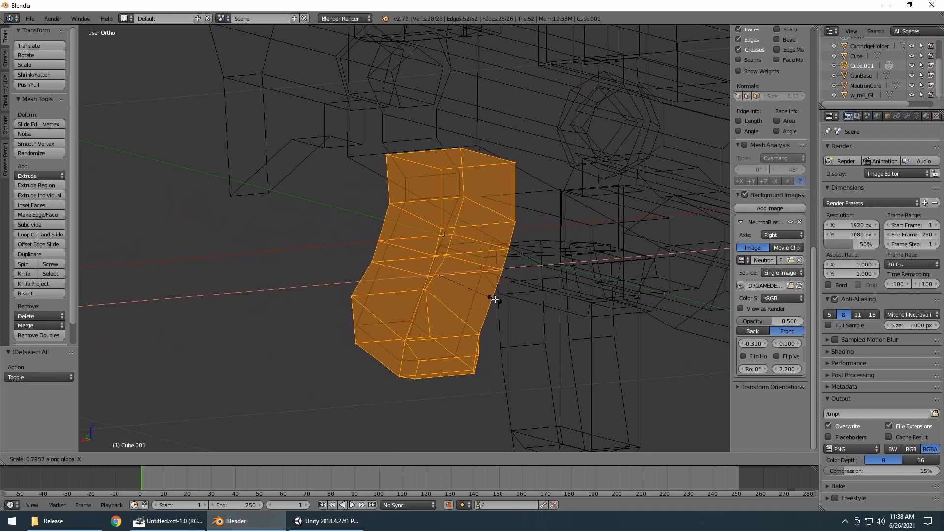
pyautogui.click(467, 302)
# Step: Switch back to solid shading and widen the grip by about 1.102 along X
pyautogui.press('z')
pyautogui.moveTo(449, 302)
pyautogui.mouseDown(button='middle')
pyautogui.moveTo(500, 289)
pyautogui.moveTo(484, 294)
pyautogui.mouseUp(button='middle')
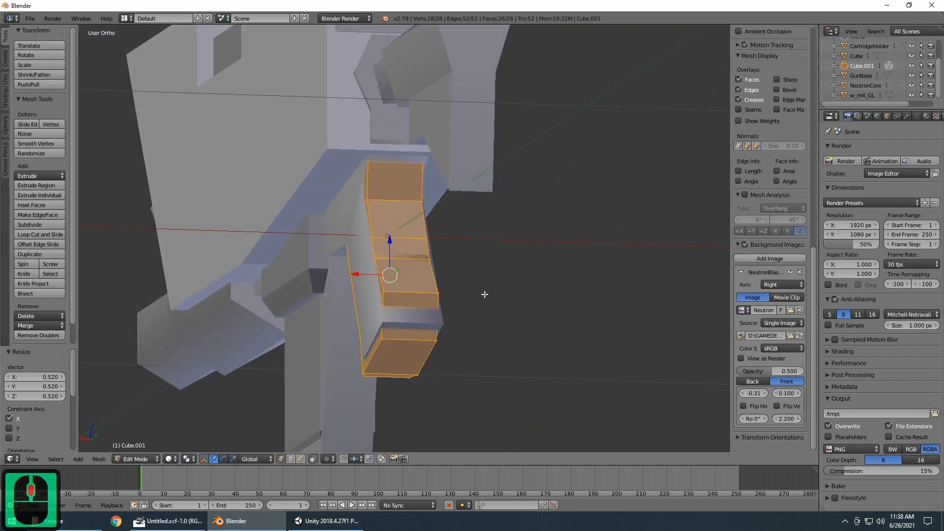
pyautogui.press('s')
pyautogui.press('x')
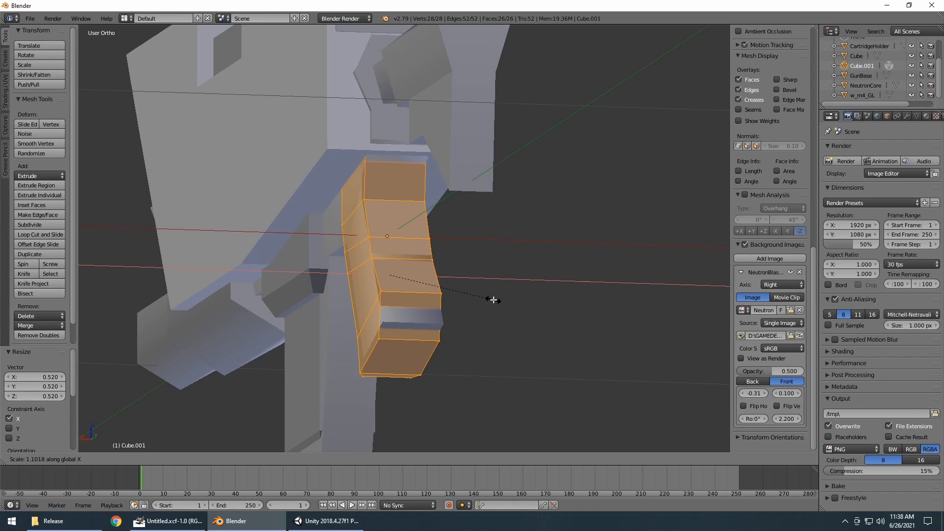
pyautogui.click(493, 300)
# Step: Leave mesh editing, return to the right view and hide the w_m4_GL reference model
pyautogui.scroll(-4, 493, 298)
pyautogui.moveTo(395, 275); pyautogui.dragTo(486, 285, button='middle')
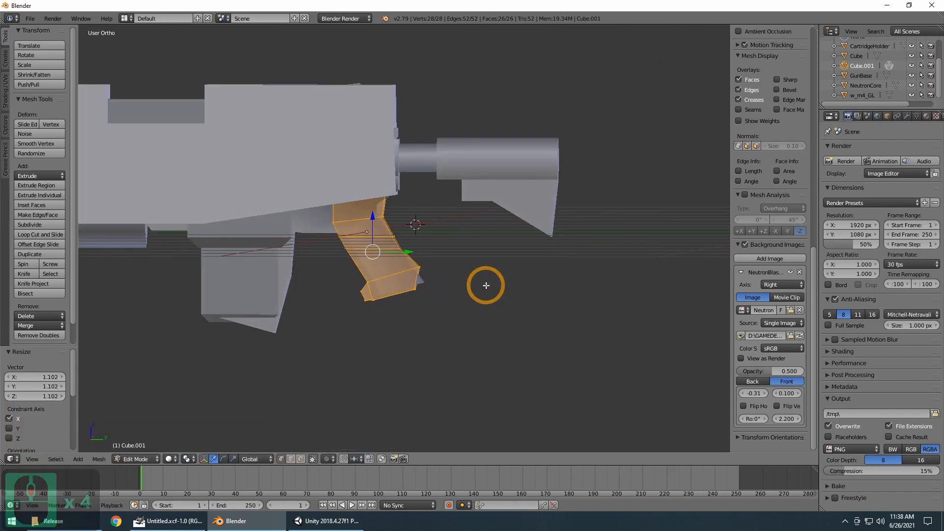
pyautogui.scroll(3, 486, 285)
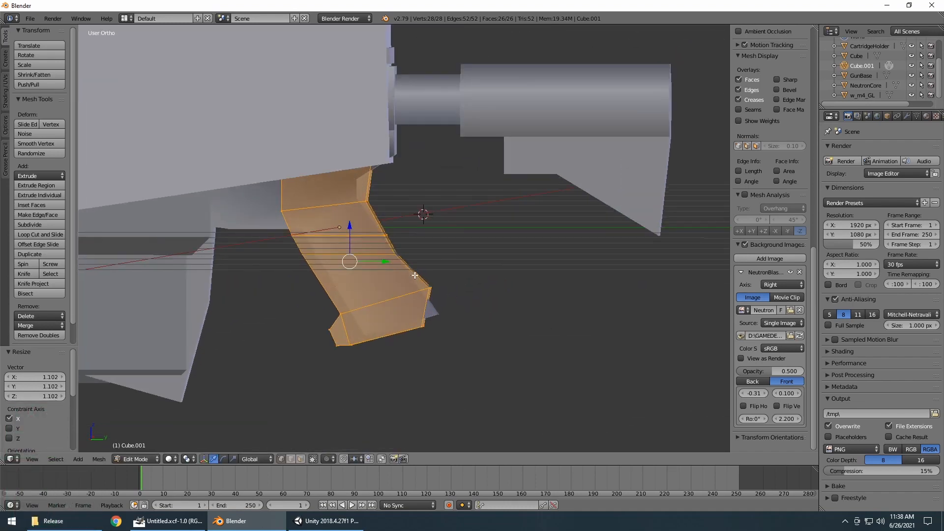
pyautogui.press('Tab')
pyautogui.press('KP_3')
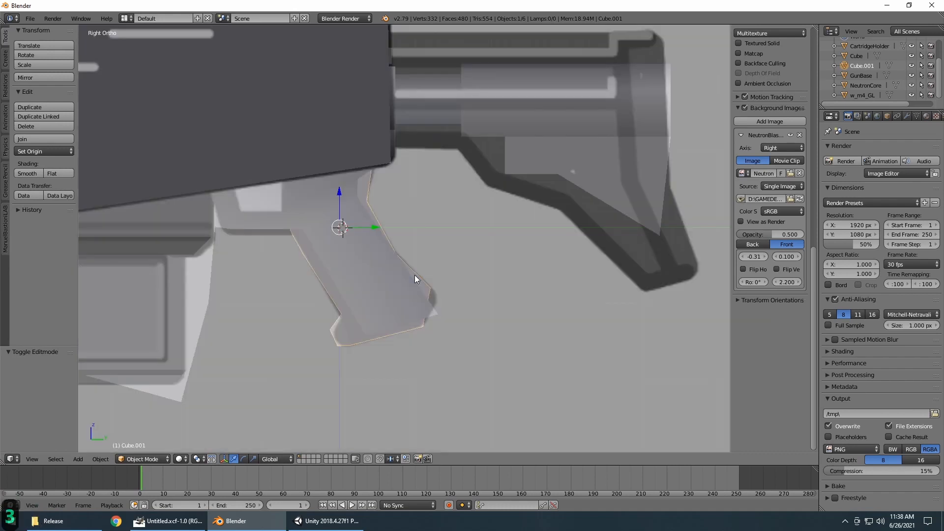
pyautogui.click(912, 95)
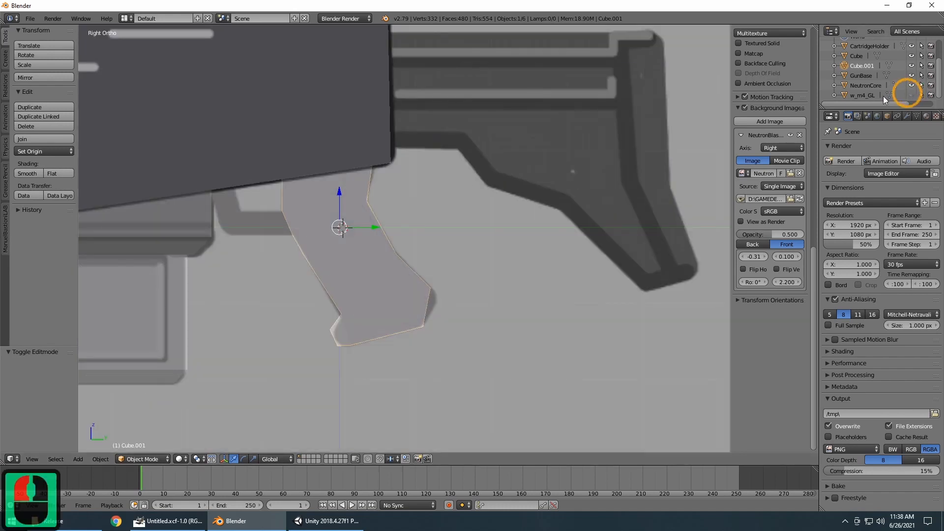
# Step: Extrude the grip's narrow front face level with the trigger guard about 0.06 forward, following the reference image
pyautogui.scroll(3, 258, 193)
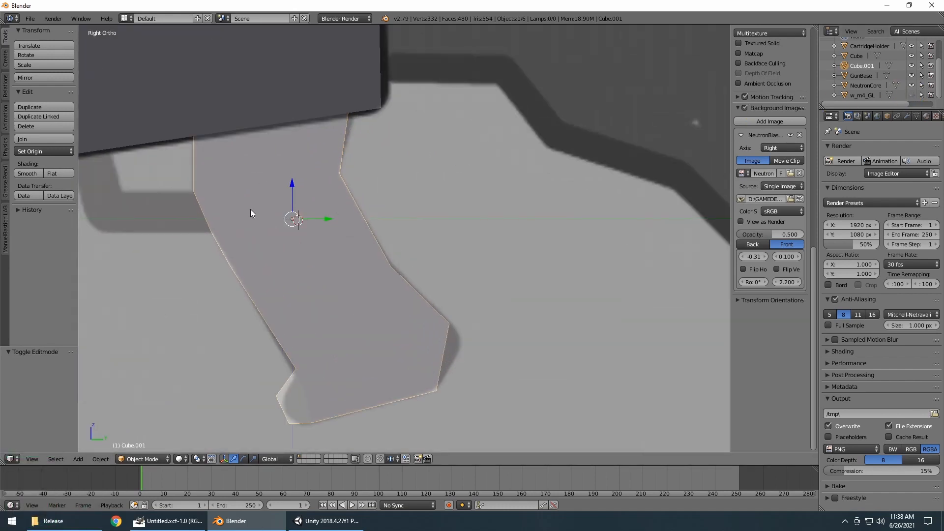
pyautogui.press('Tab')
pyautogui.scroll(-2, 241, 209)
pyautogui.scroll(3, 231, 209)
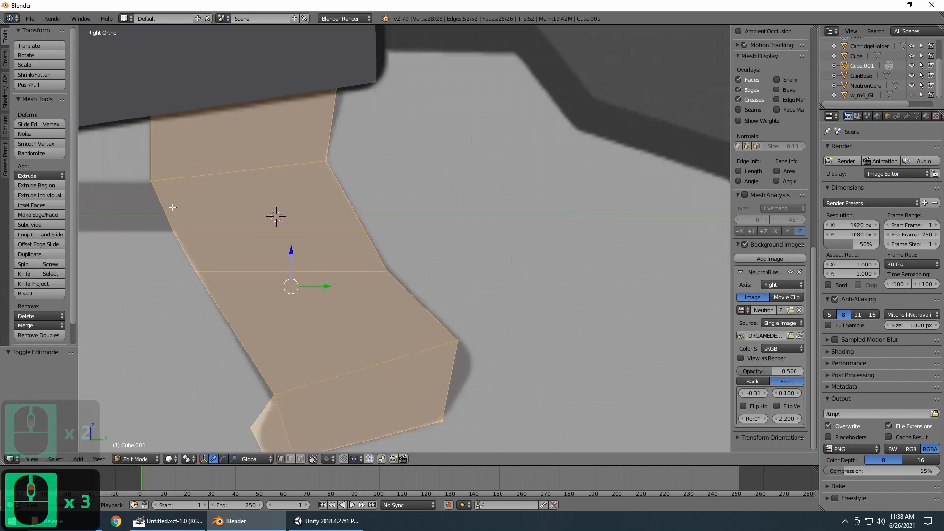
pyautogui.moveTo(124, 206); pyautogui.dragTo(129, 209, button='middle')
pyautogui.press('KP_3')
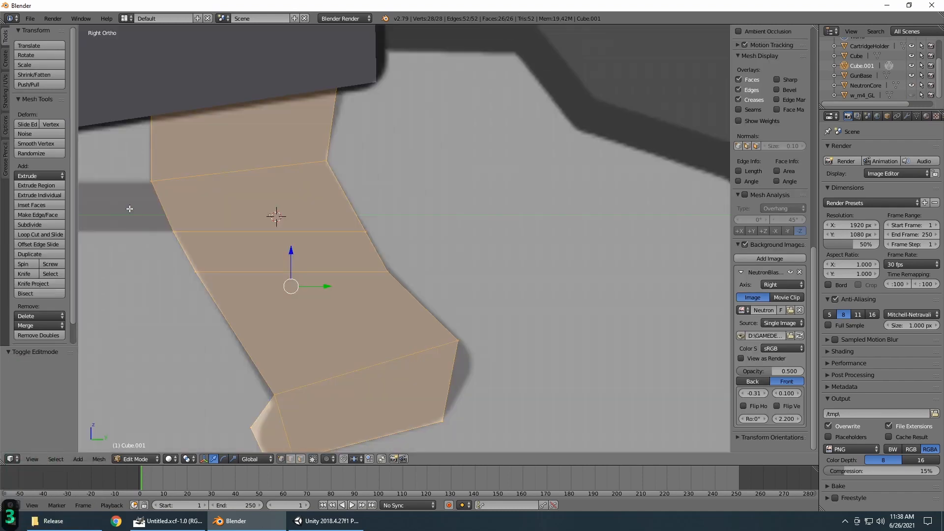
pyautogui.scroll(-4, 133, 209)
pyautogui.press('z')
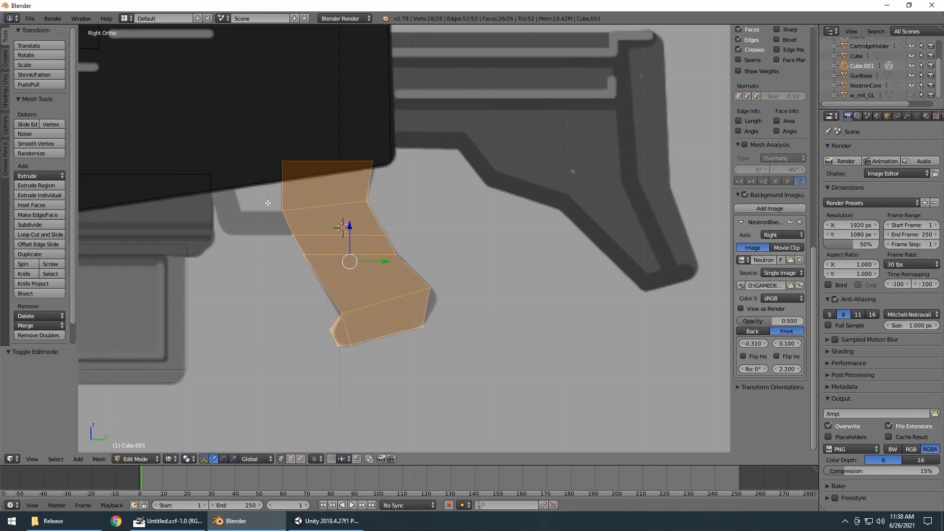
pyautogui.press('a')
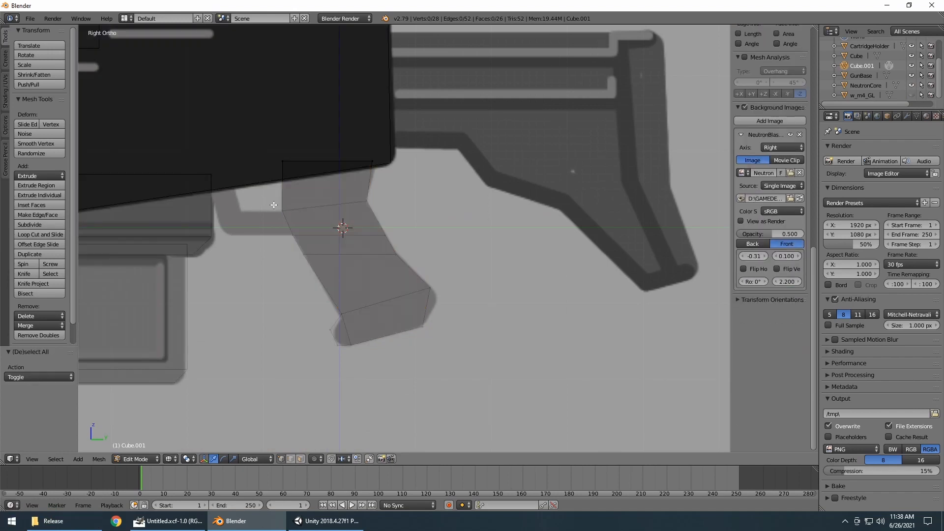
pyautogui.press('b')
pyautogui.moveTo(263, 196); pyautogui.dragTo(305, 242)
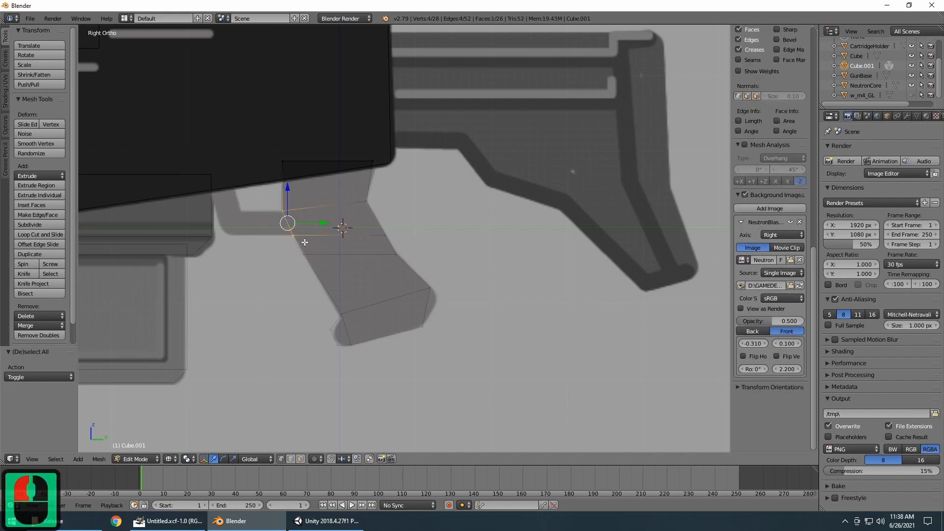
pyautogui.press('e')
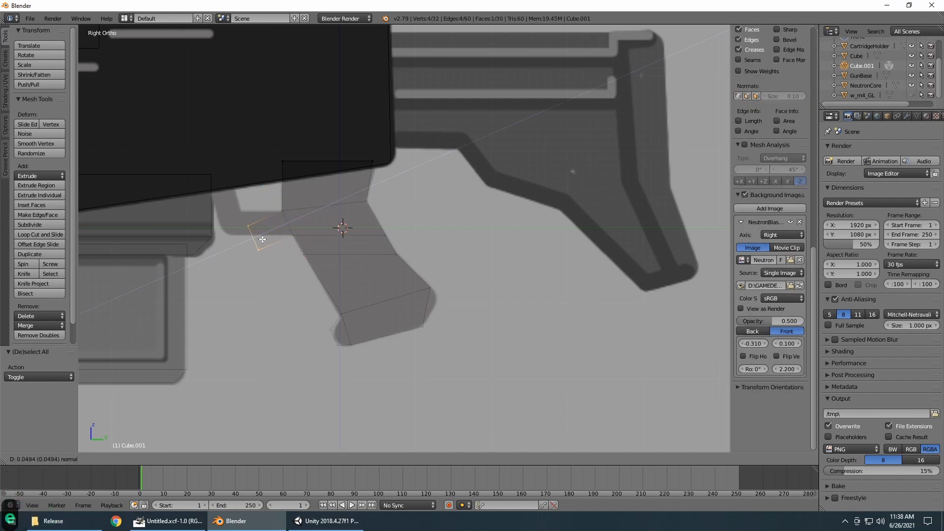
pyautogui.click(256, 242)
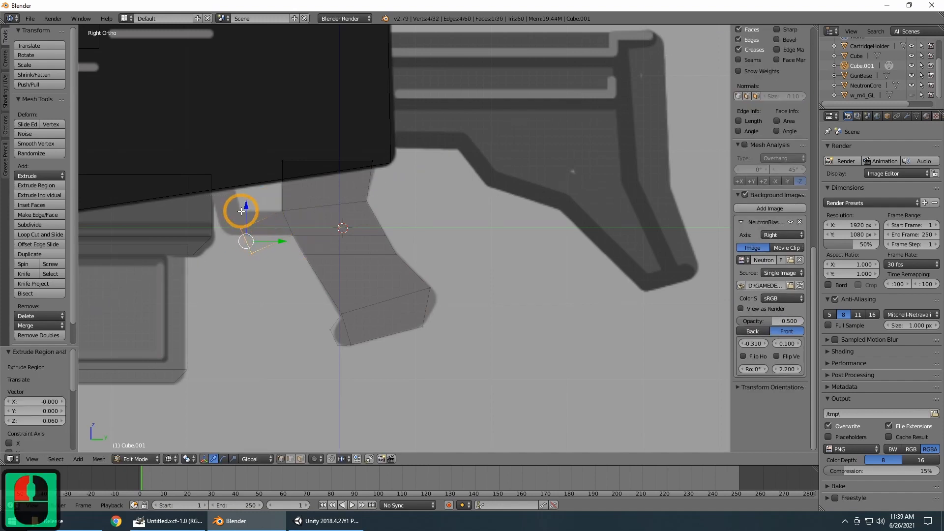
# Step: Move the extruded face 0.023 along Z and -0.032 along Y to match the trigger guard's lower bar in the reference
pyautogui.moveTo(247, 208); pyautogui.dragTo(251, 192)
pyautogui.moveTo(283, 224); pyautogui.dragTo(268, 225)
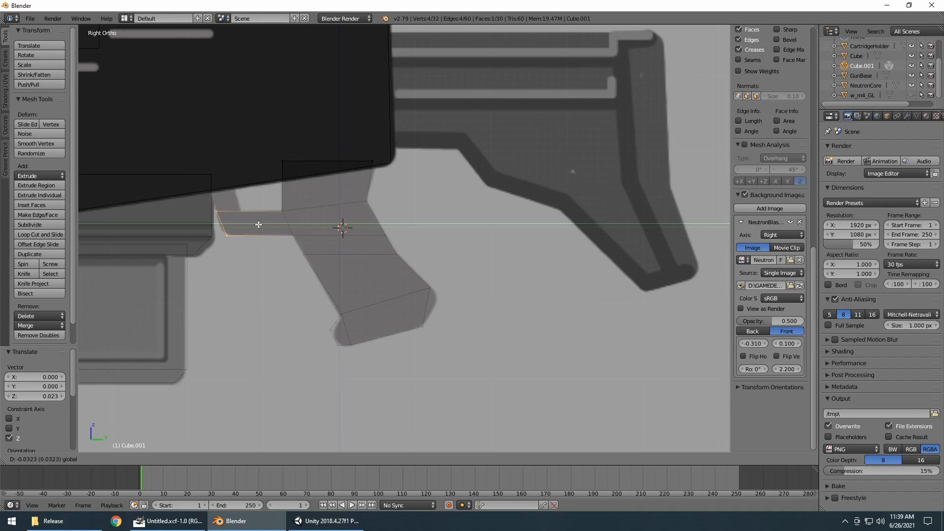
pyautogui.moveTo(258, 225); pyautogui.dragTo(259, 225)
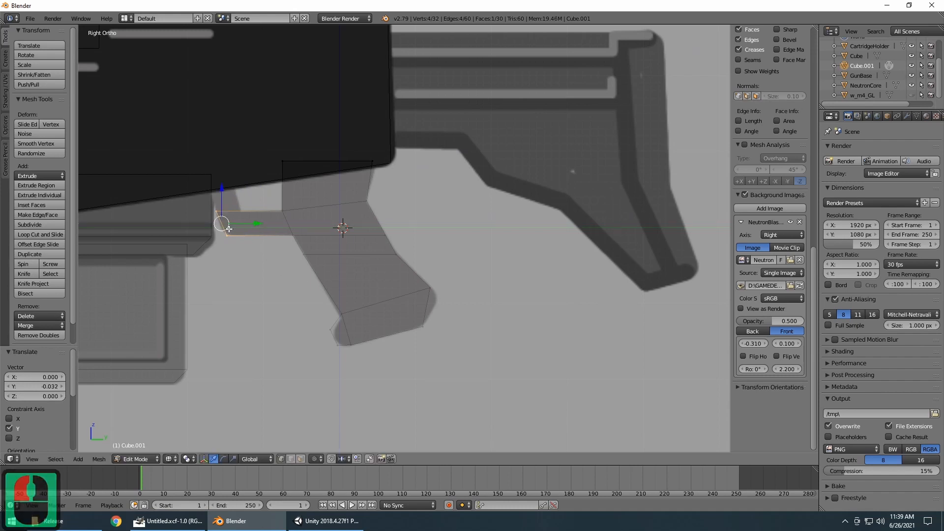
# Step: Add one loop cut across the trigger guard bar and slide it towards the front, in line with the guard's upright
pyautogui.scroll(5, 253, 208)
pyautogui.scroll(-3, 244, 208)
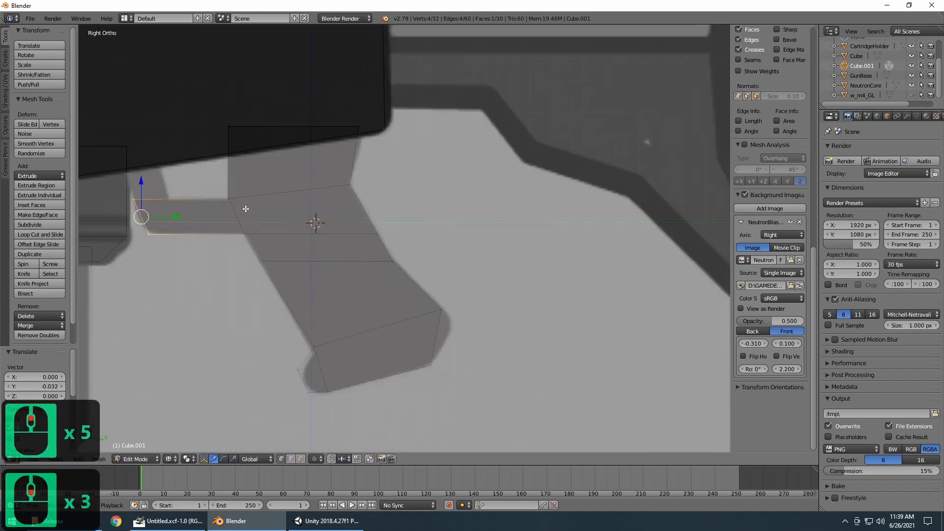
pyautogui.keyDown('shift'); pyautogui.moveTo(225, 229); pyautogui.dragTo(292, 275, button='middle'); pyautogui.keyUp('shift')
pyautogui.scroll(4, 250, 299)
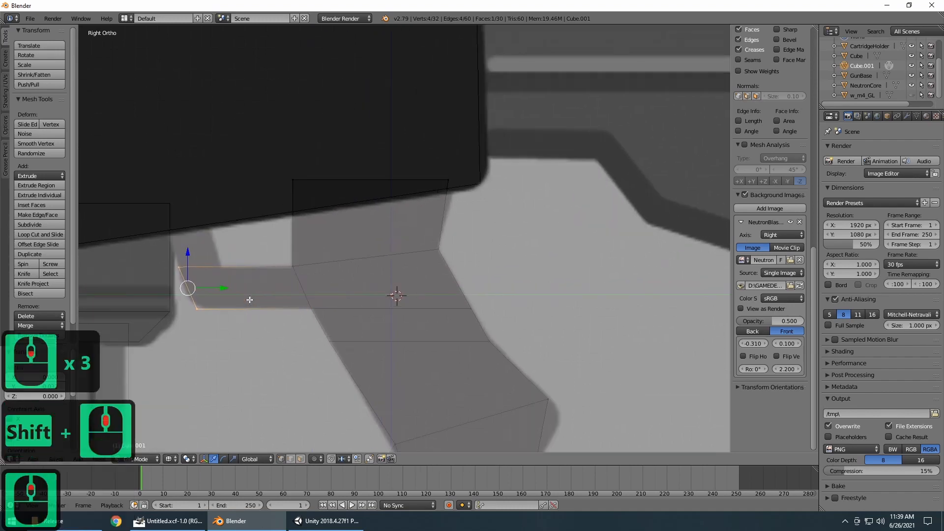
pyautogui.scroll(-4, 249, 298)
pyautogui.scroll(1, 252, 295)
pyautogui.press('a')
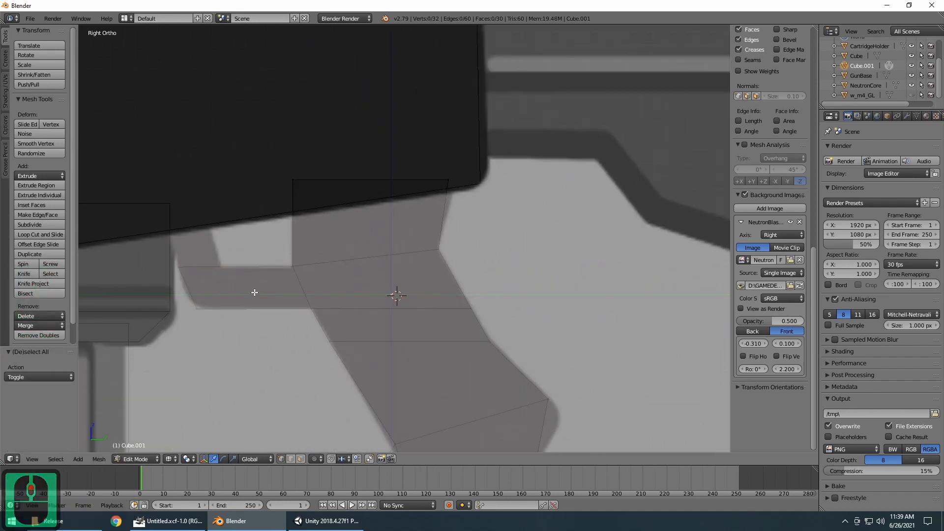
pyautogui.hotkey('ctrl', 'r')
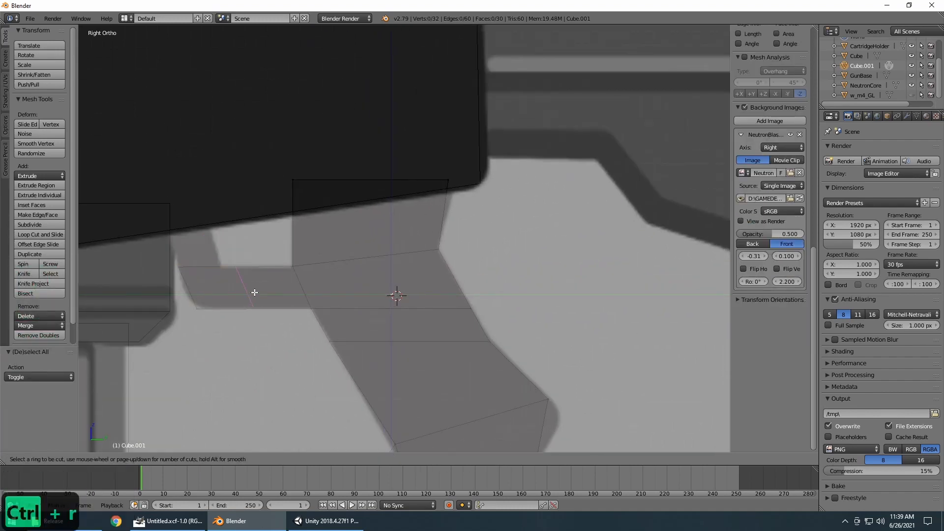
pyautogui.click(249, 291)
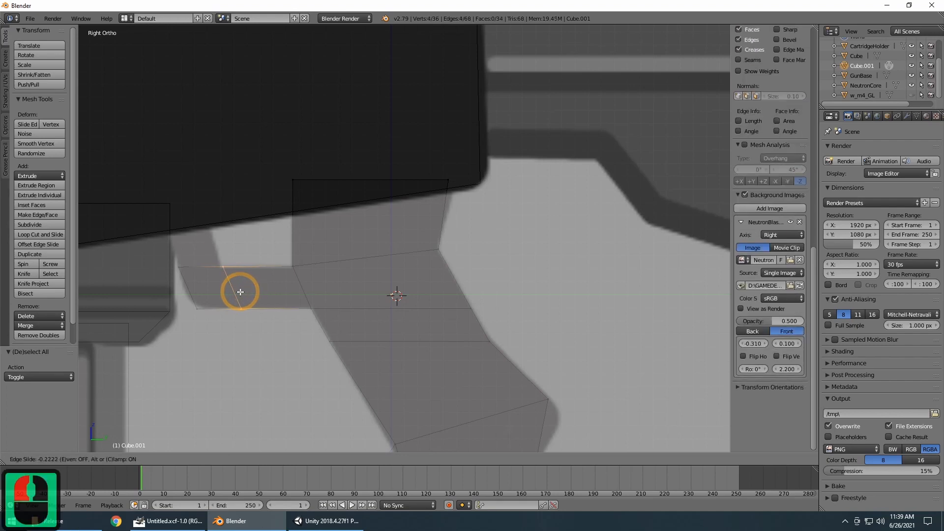
pyautogui.click(238, 291)
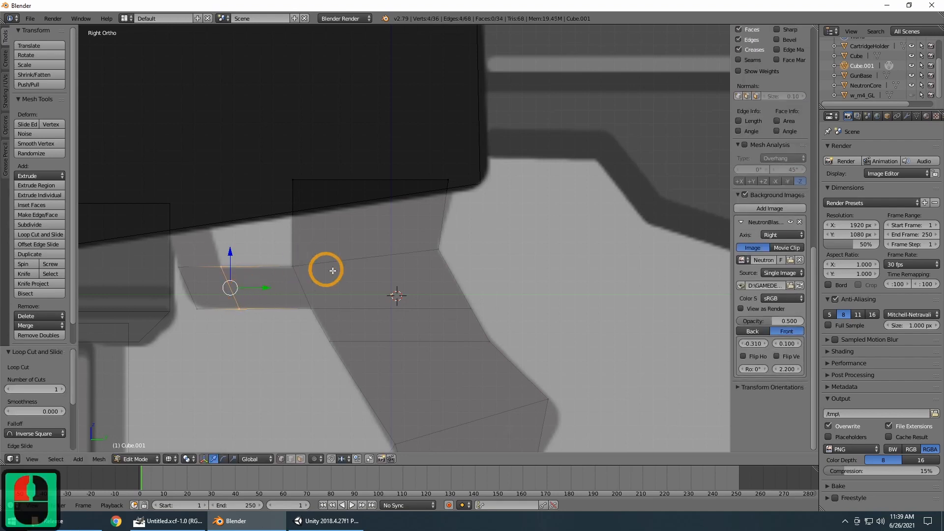
# Step: Extrude the top face of the guard's front segment about 0.041 up into the gun body and shift it -0.010 along Y
pyautogui.press('z')
pyautogui.moveTo(380, 254)
pyautogui.mouseDown(button='middle')
pyautogui.moveTo(354, 301)
pyautogui.moveTo(388, 228)
pyautogui.moveTo(337, 271)
pyautogui.moveTo(344, 286)
pyautogui.mouseUp(button='middle')
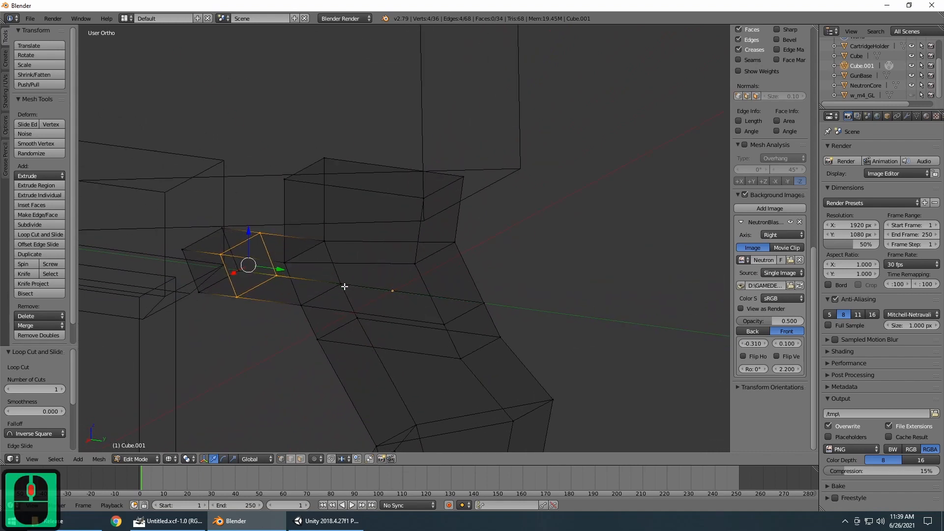
pyautogui.press('z')
pyautogui.press('KP_3')
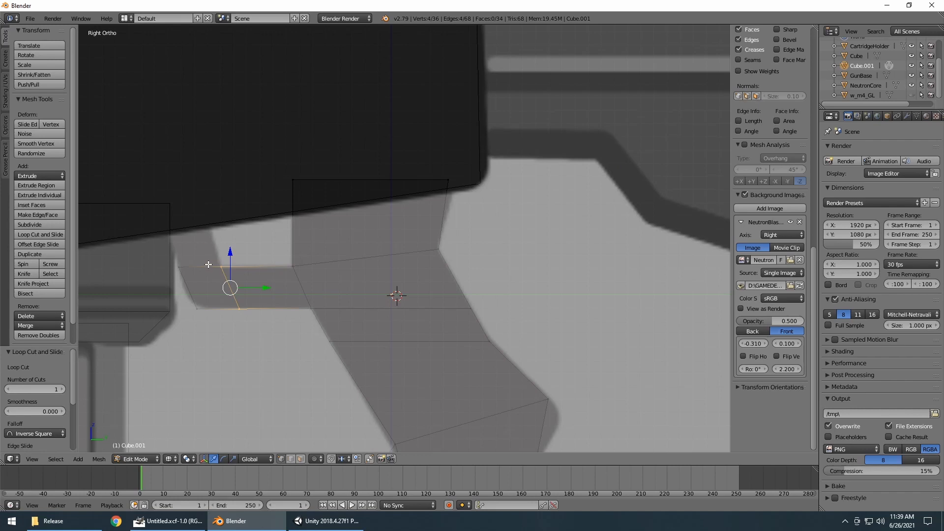
pyautogui.press('a')
pyautogui.press('b')
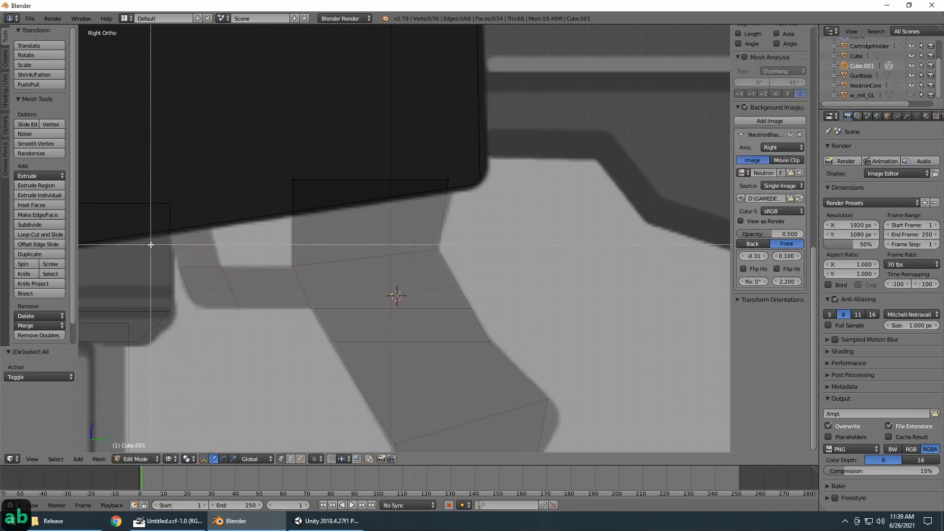
pyautogui.moveTo(150, 244); pyautogui.dragTo(243, 275)
pyautogui.press('z')
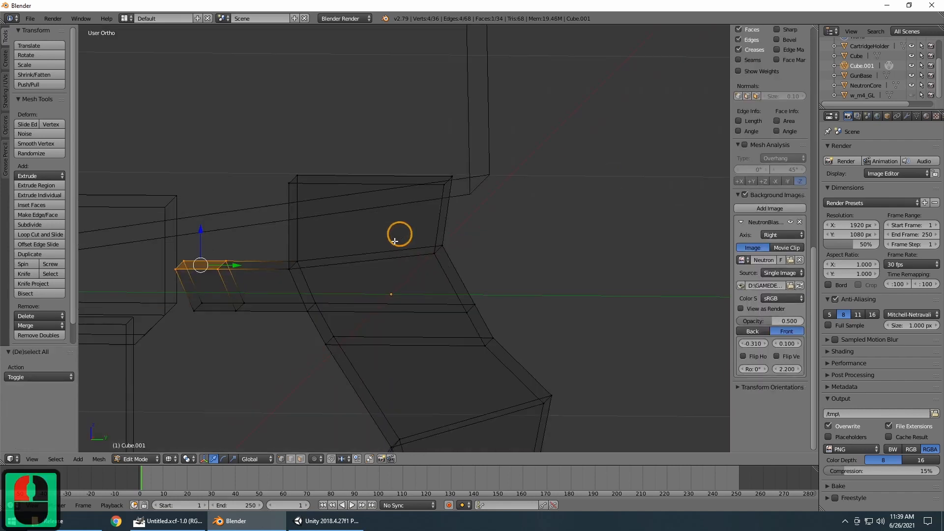
pyautogui.moveTo(398, 234)
pyautogui.mouseDown(button='middle')
pyautogui.moveTo(368, 278)
pyautogui.moveTo(396, 249)
pyautogui.mouseUp(button='middle')
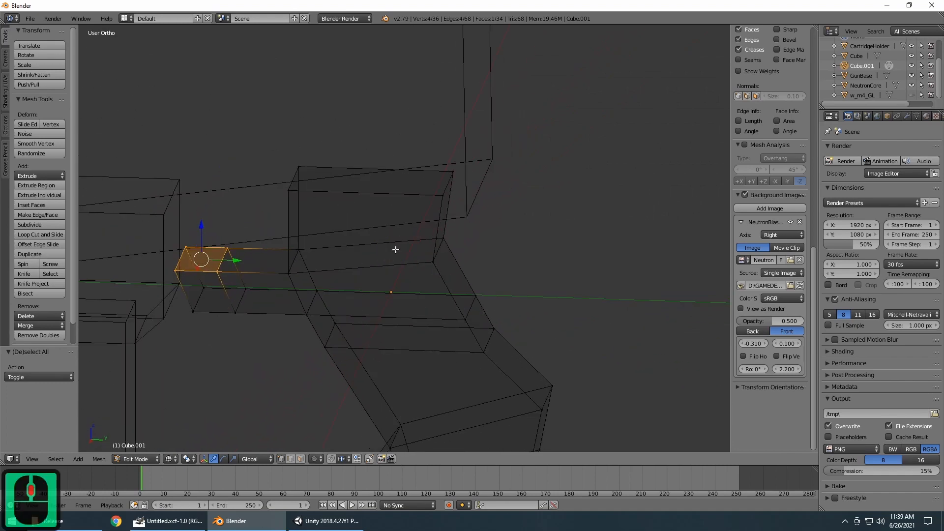
pyautogui.press('KP_3')
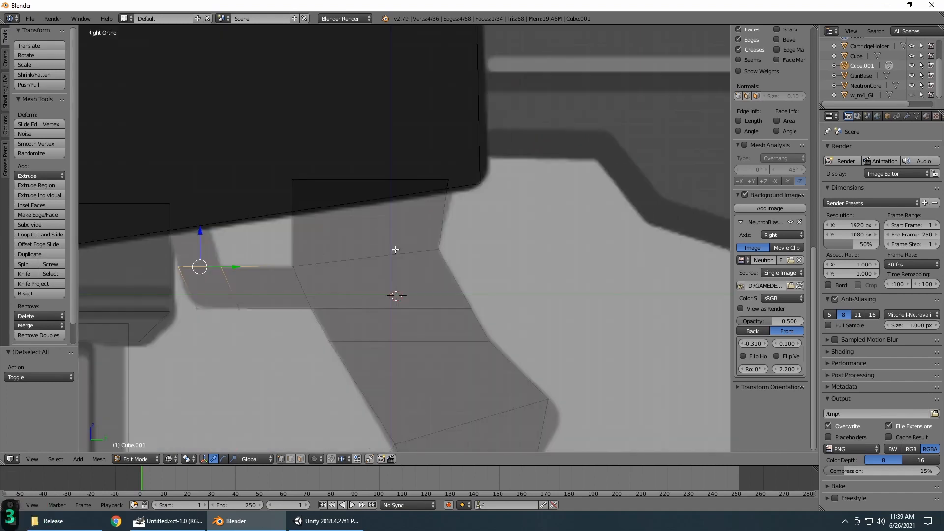
pyautogui.press('e')
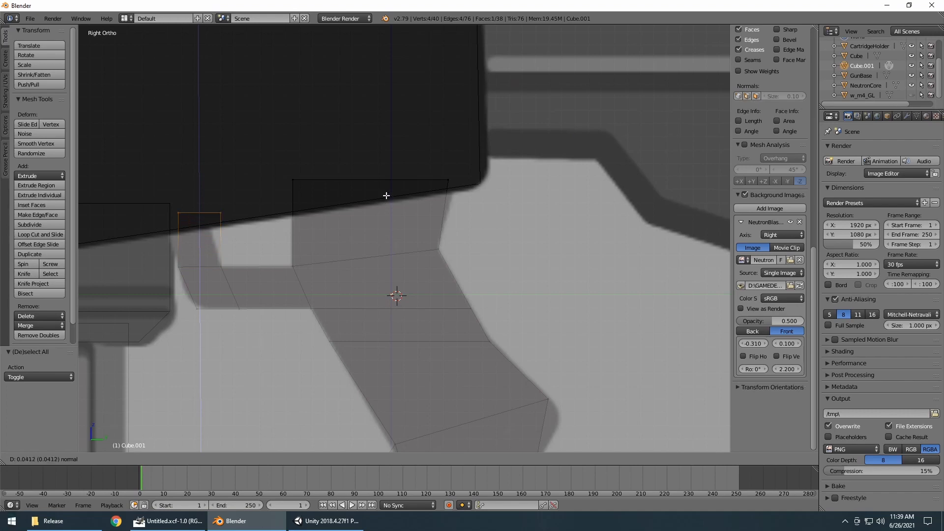
pyautogui.click(386, 196)
pyautogui.moveTo(234, 212); pyautogui.dragTo(222, 213)
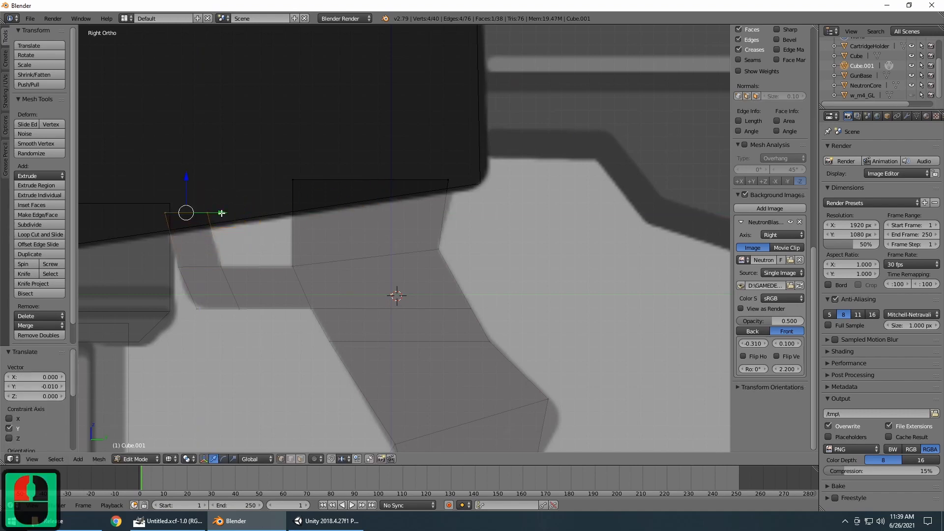
# Step: Leave mesh editing of the grip and add a new cube mesh in the side view
pyautogui.scroll(-5, 396, 293)
pyautogui.moveTo(484, 269); pyautogui.dragTo(436, 290, button='middle')
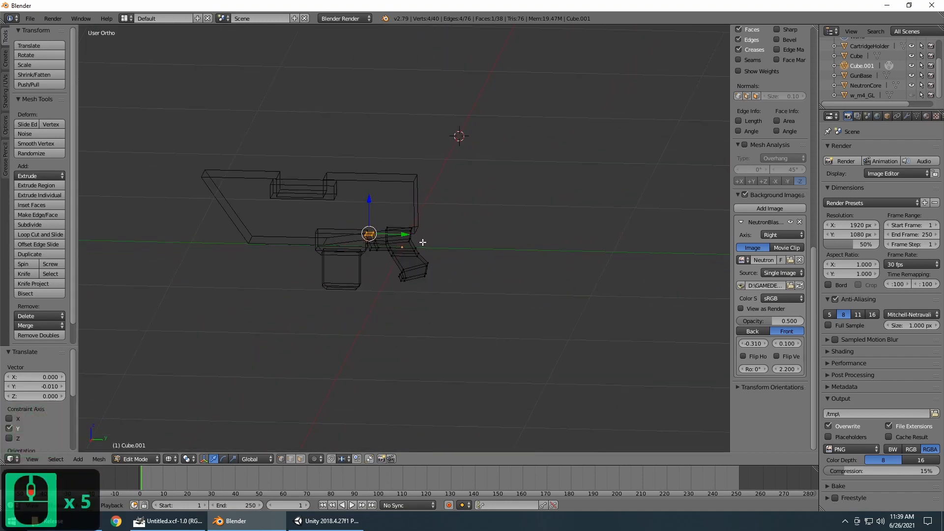
pyautogui.moveTo(411, 222); pyautogui.dragTo(441, 233, button='middle')
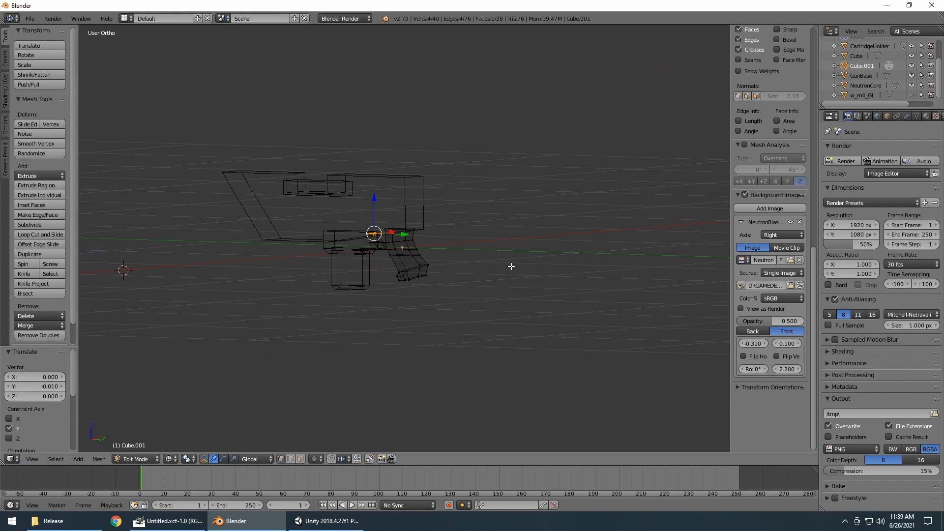
pyautogui.press('KP_3')
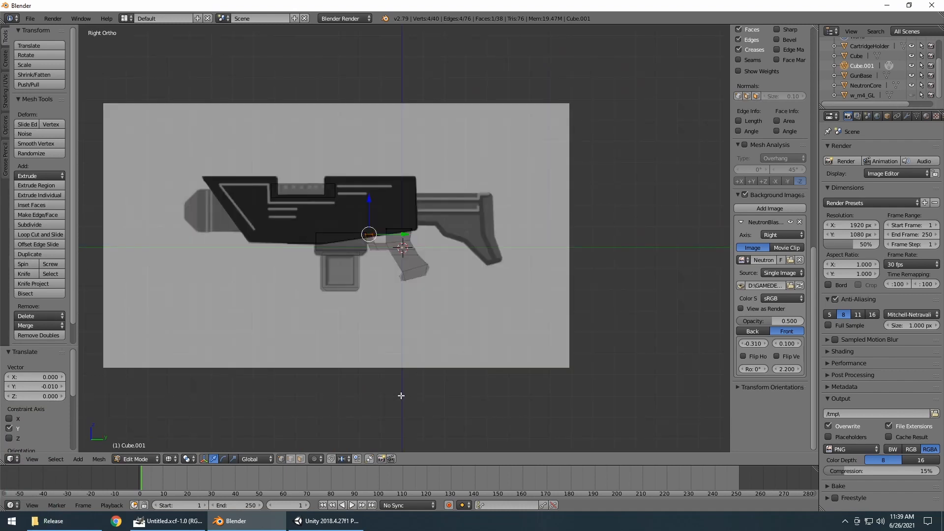
pyautogui.press('Tab')
pyautogui.click(78, 458)
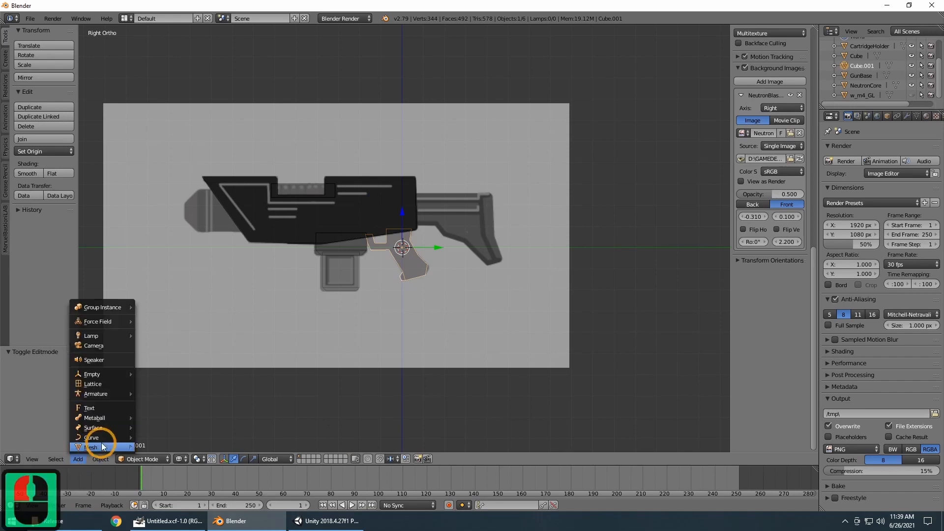
pyautogui.moveTo(102, 447)
pyautogui.click(164, 361)
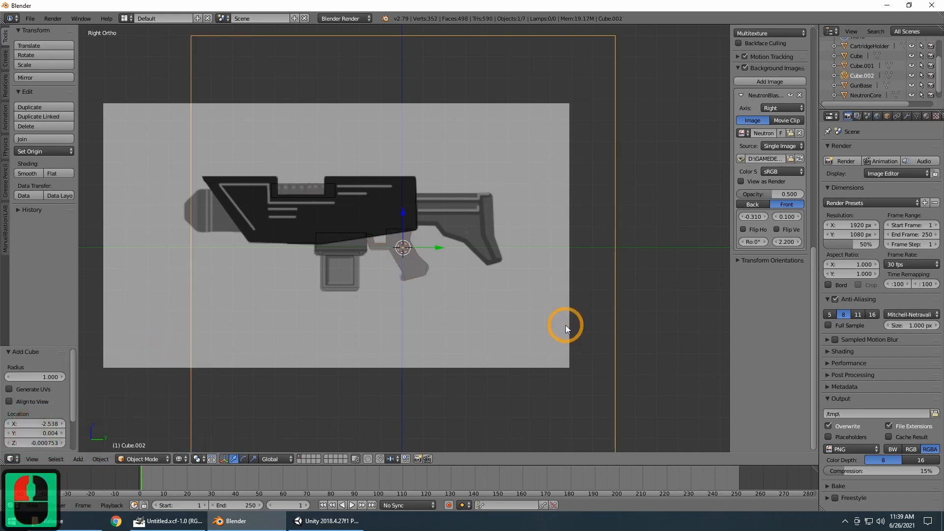
# Step: Set the new cube's X, Y and Z location to 0
pyautogui.scroll(20, 751, 127)
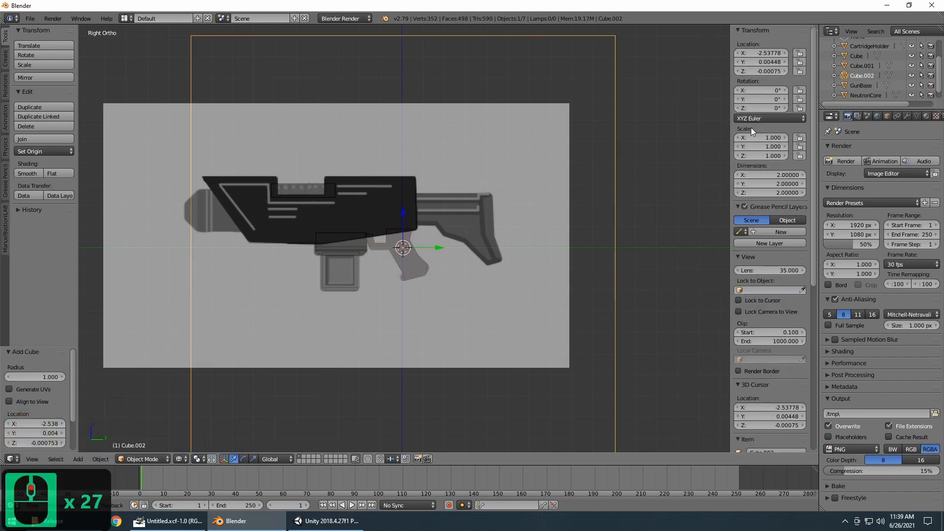
pyautogui.click(768, 52)
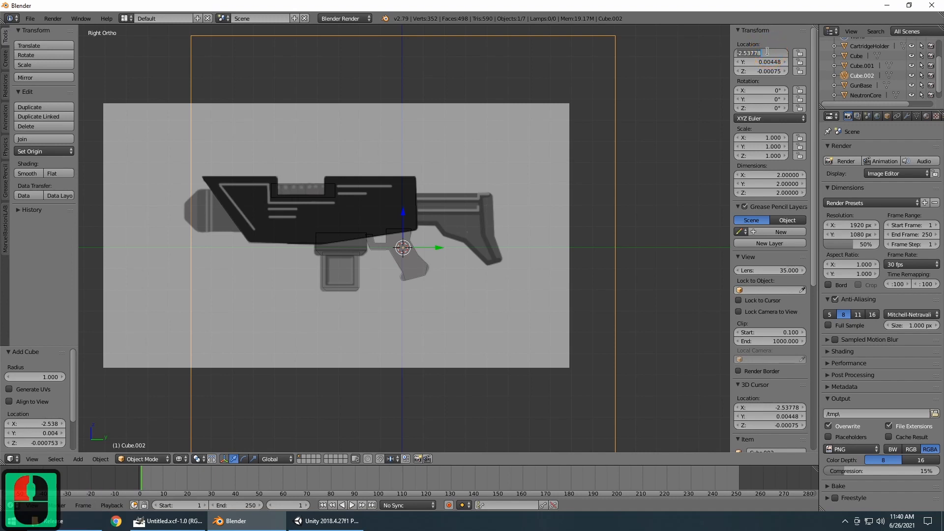
pyautogui.write('0')
pyautogui.press('Tab')
pyautogui.write('0')
pyautogui.press('Tab')
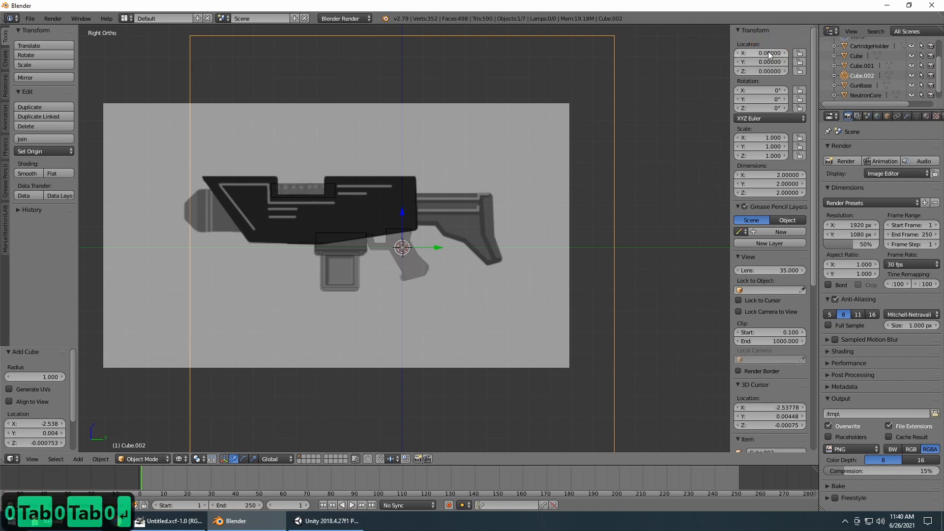
# Step: In mesh editing, scale the cube to 0.057 and move it 0.120 along Y and 0.195 along Z to the stock's front end
pyautogui.press('Tab')
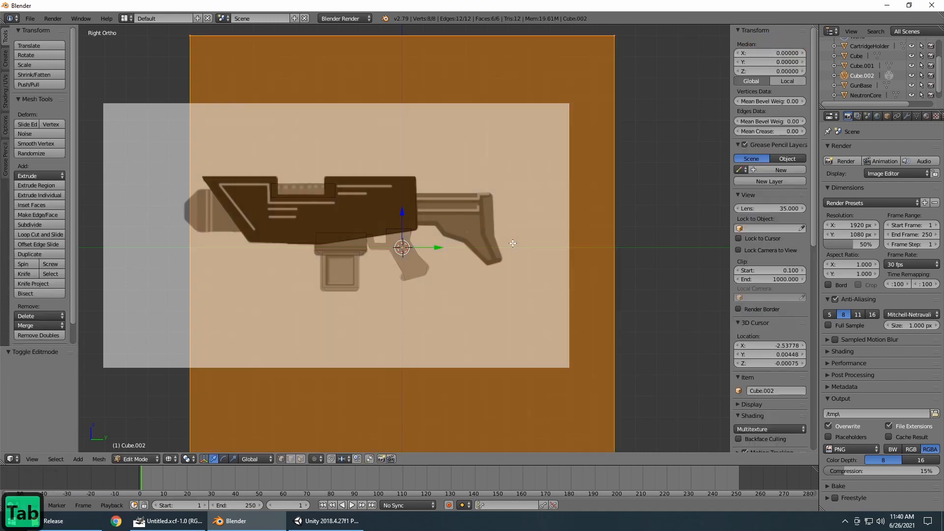
pyautogui.scroll(-1, 524, 260)
pyautogui.scroll(-3, 524, 260)
pyautogui.scroll(3, 527, 267)
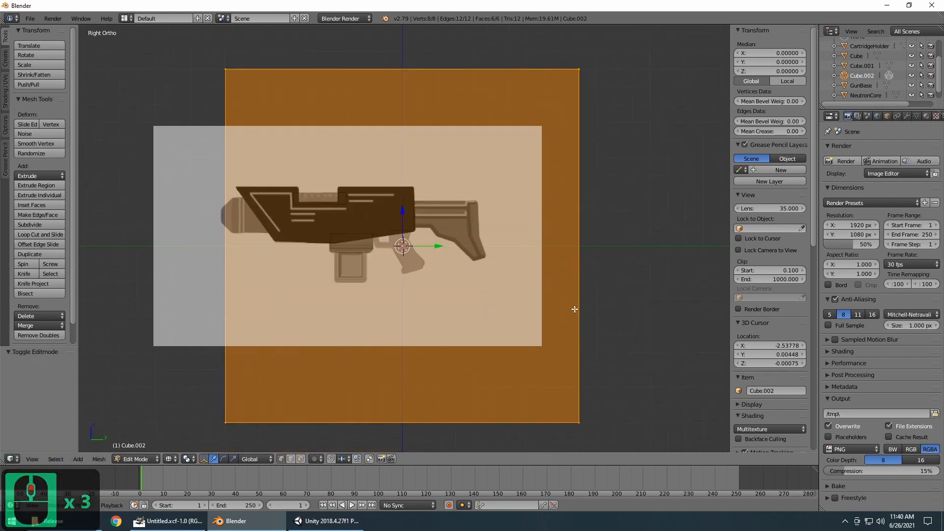
pyautogui.press('s')
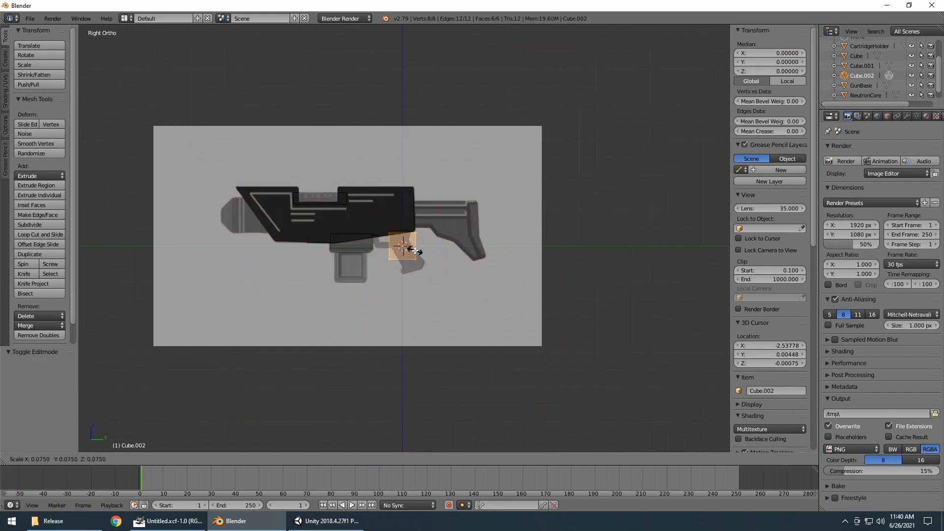
pyautogui.click(410, 254)
pyautogui.press('g')
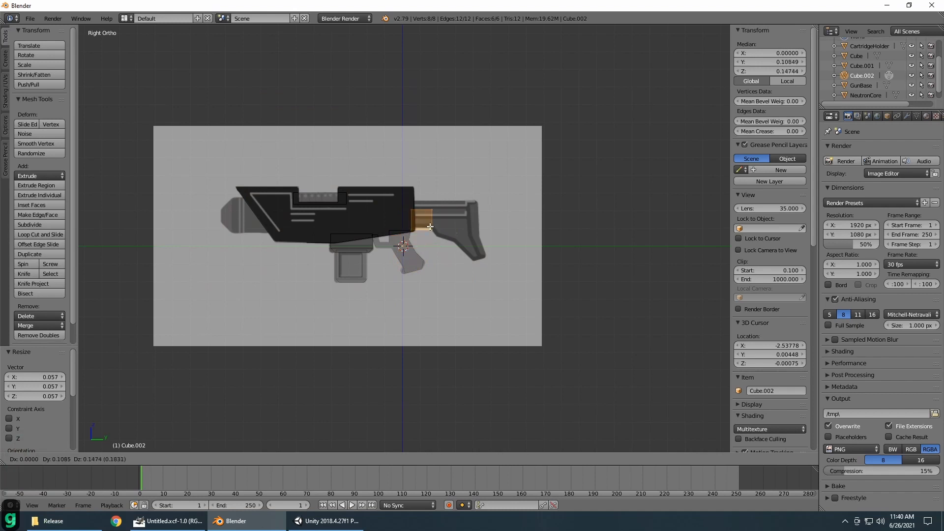
pyautogui.click(431, 219)
pyautogui.scroll(8, 431, 218)
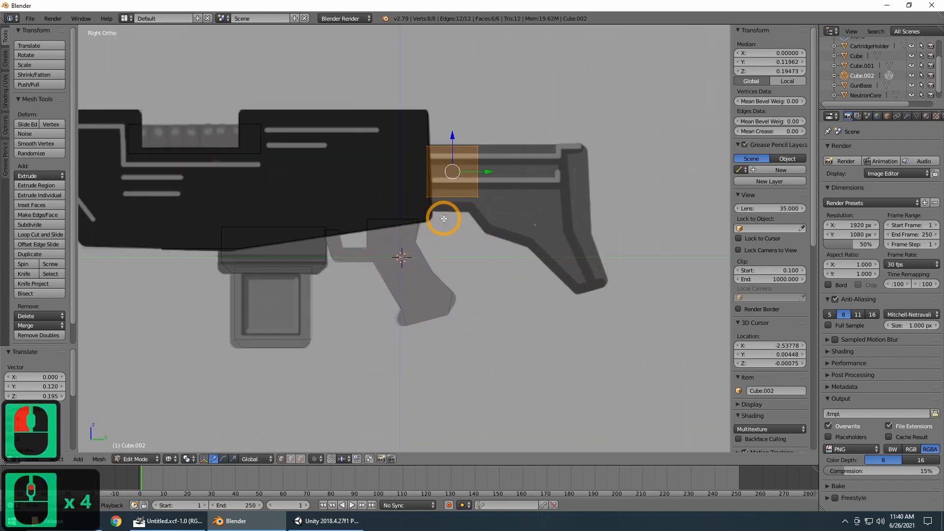
# Step: Lower the block's bottom face by 0.034 along Z to meet the lower edge of the stock in the reference
pyautogui.keyDown('shift'); pyautogui.moveTo(510, 222); pyautogui.dragTo(487, 277, button='middle'); pyautogui.keyUp('shift')
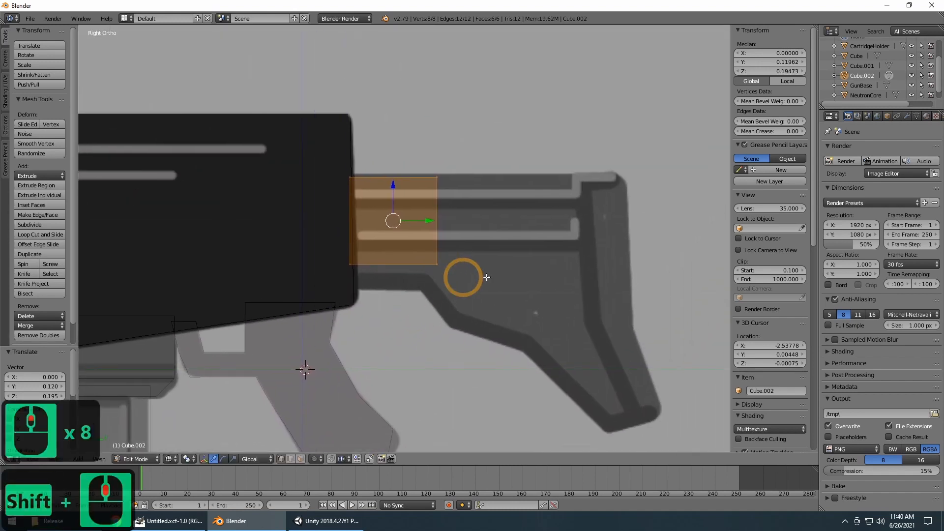
pyautogui.press('a')
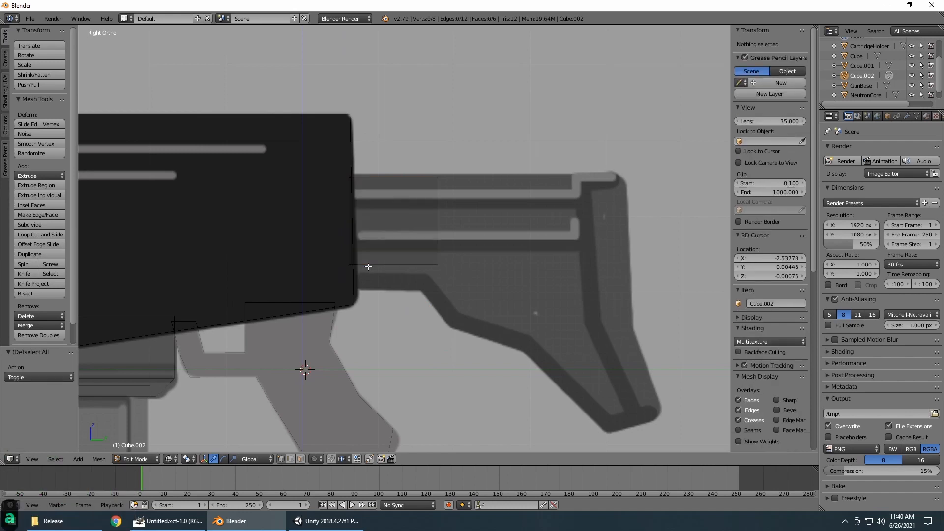
pyautogui.press('b')
pyautogui.moveTo(250, 249); pyautogui.dragTo(547, 311)
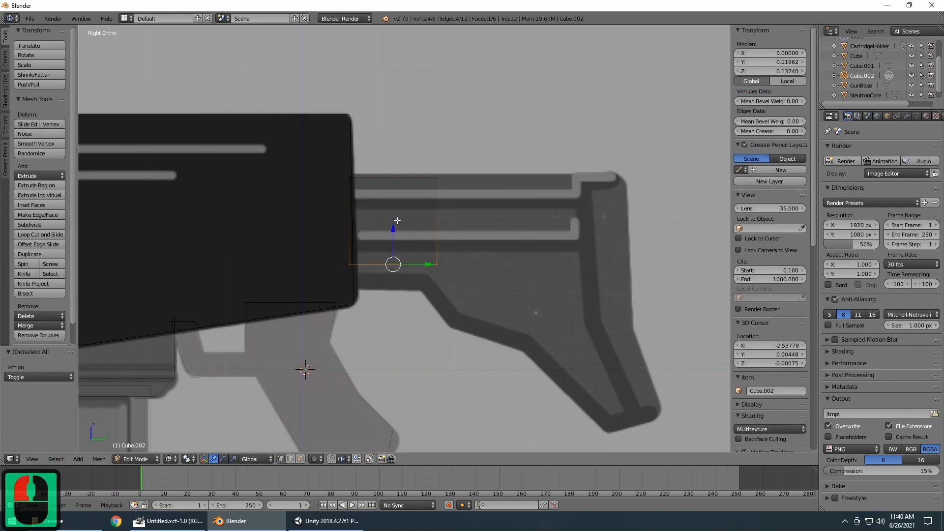
pyautogui.moveTo(392, 229); pyautogui.dragTo(393, 253)
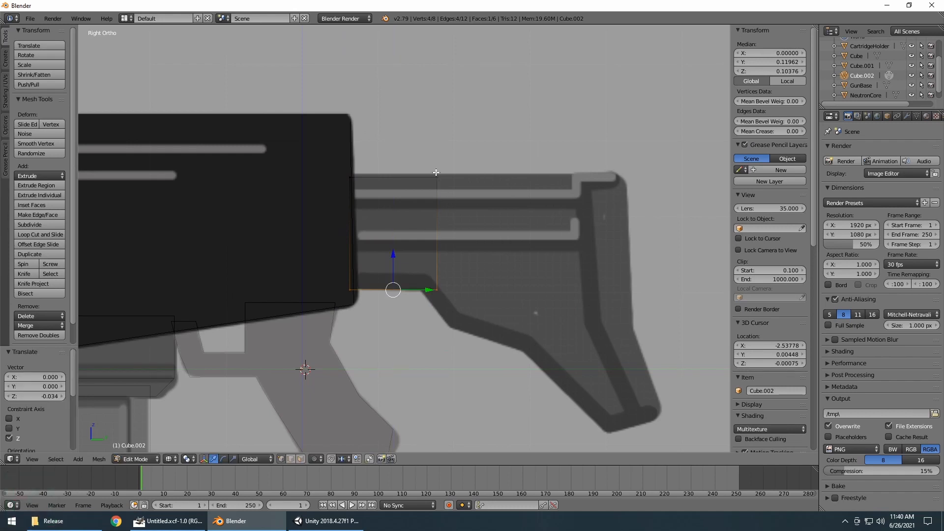
# Step: Shift the block's rear face -0.018 along Y to the first bend in the stock's lower outline
pyautogui.press('a')
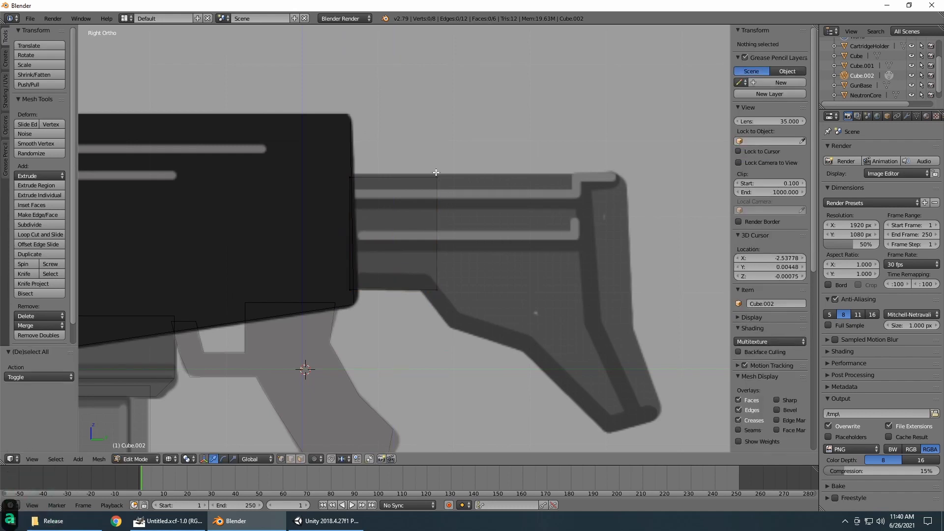
pyautogui.press('b')
pyautogui.moveTo(424, 134); pyautogui.dragTo(505, 378)
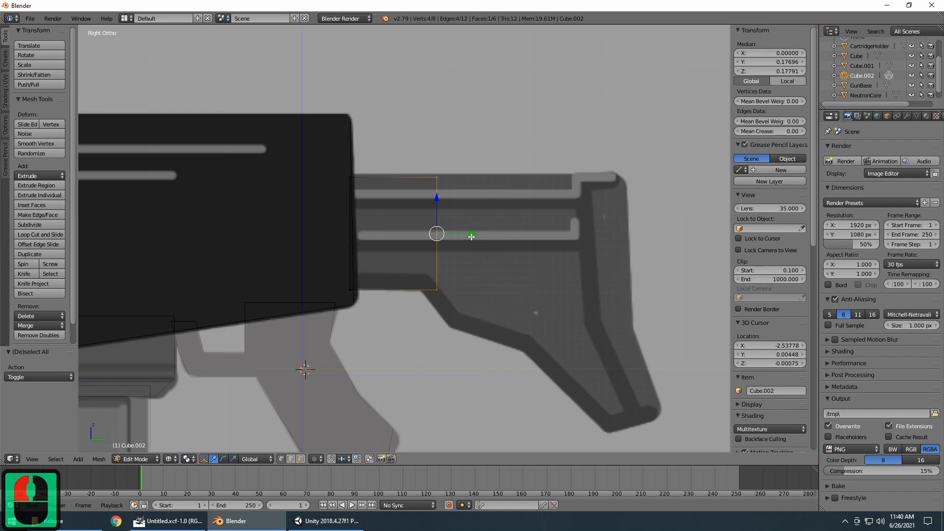
pyautogui.moveTo(470, 236); pyautogui.dragTo(451, 238)
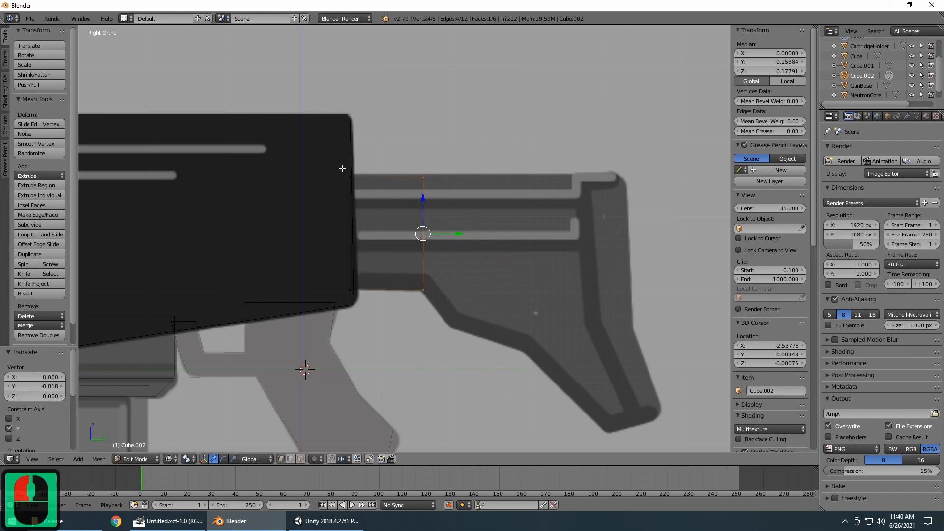
# Step: Raise the block's top face by 0.004 along Z to match the stock's upper edge
pyautogui.press('a')
pyautogui.press('b')
pyautogui.moveTo(300, 141); pyautogui.dragTo(455, 186)
pyautogui.moveTo(388, 140); pyautogui.dragTo(386, 138)
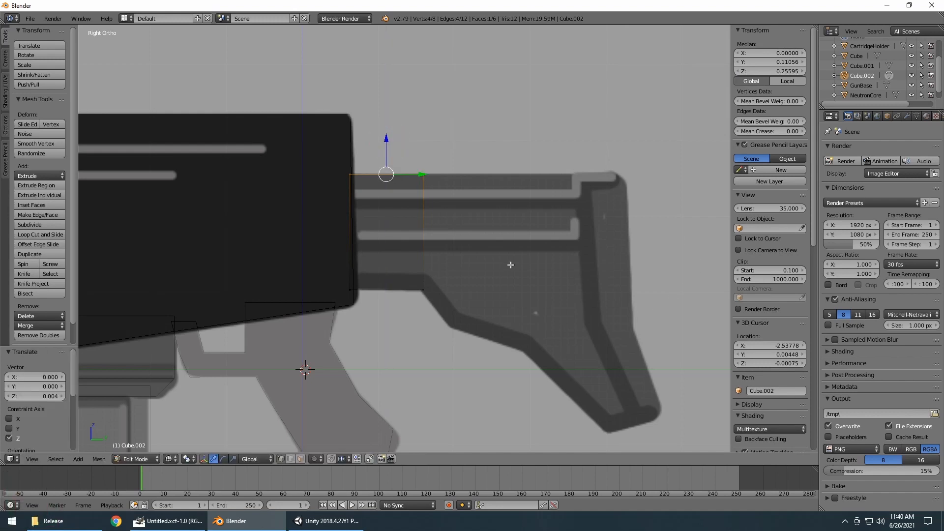
# Step: Extrude the block's rear face about 0.038 backwards and lower its bottom edge to the next corner of the stock outline
pyautogui.press('a')
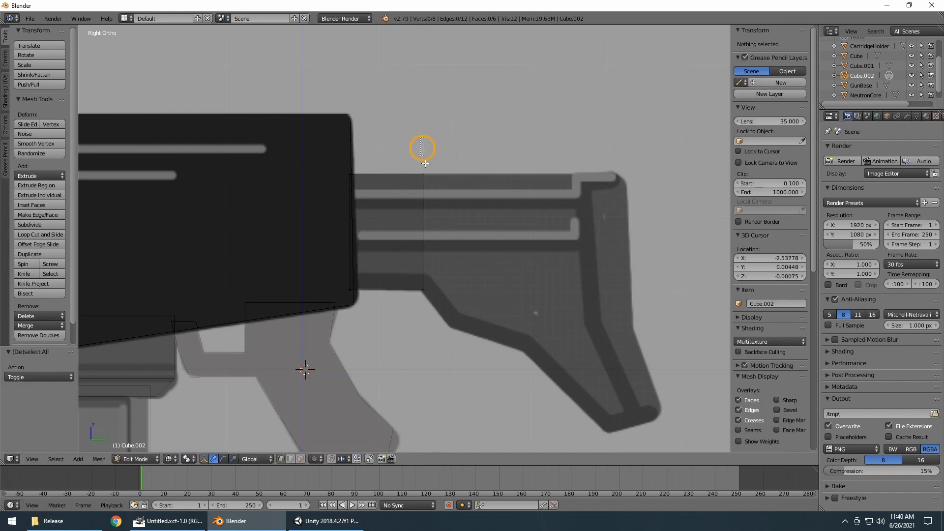
pyautogui.moveTo(421, 147); pyautogui.dragTo(459, 295)
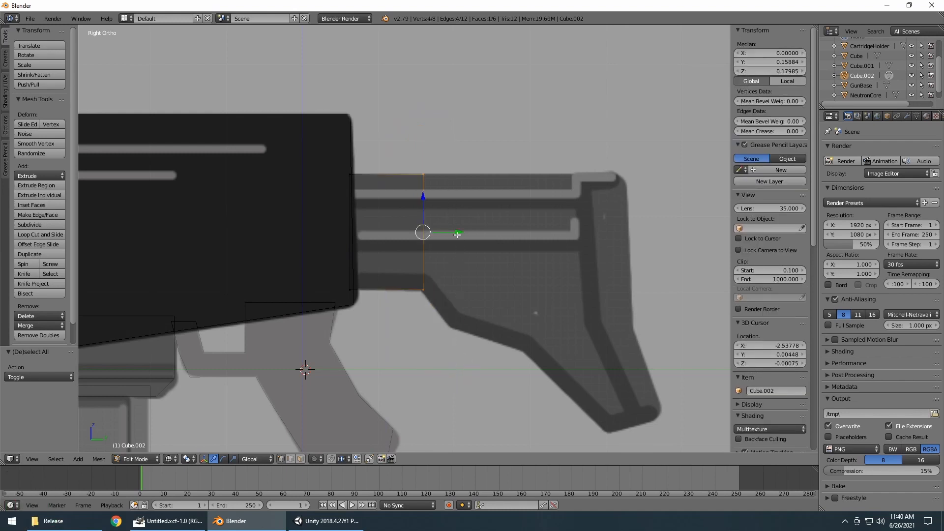
pyautogui.press('e')
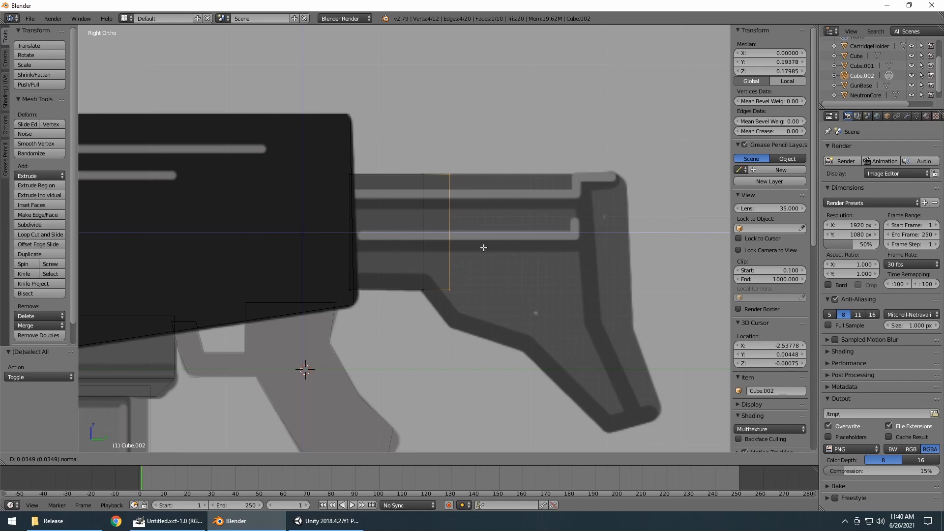
pyautogui.click(491, 251)
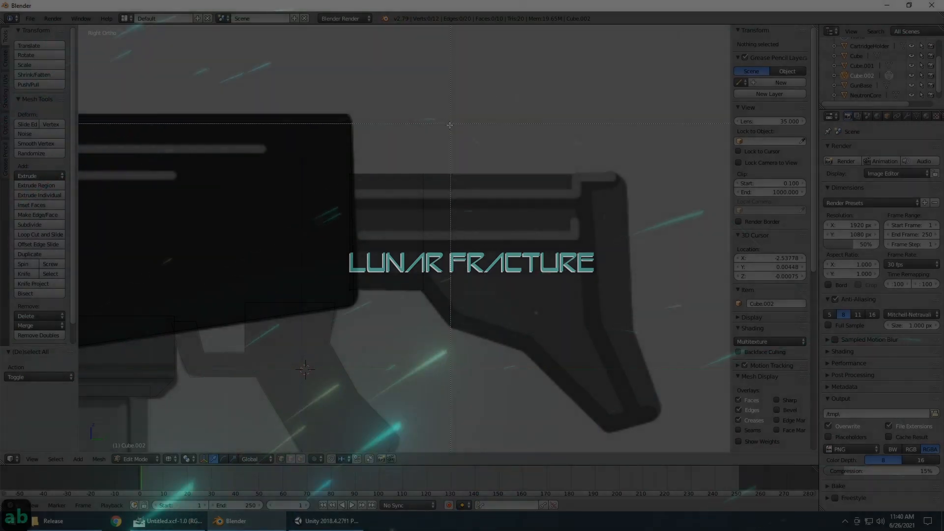
pyautogui.rightClick(482, 243)
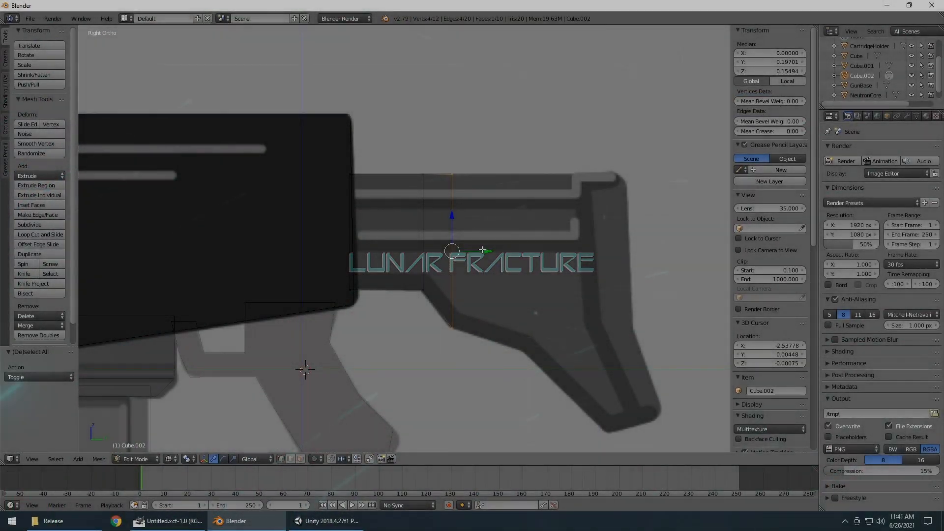
# Step: Extrude the rear face 0.096 further back and lower its bottom edge onto the stock's sloping underside
pyautogui.press('e')
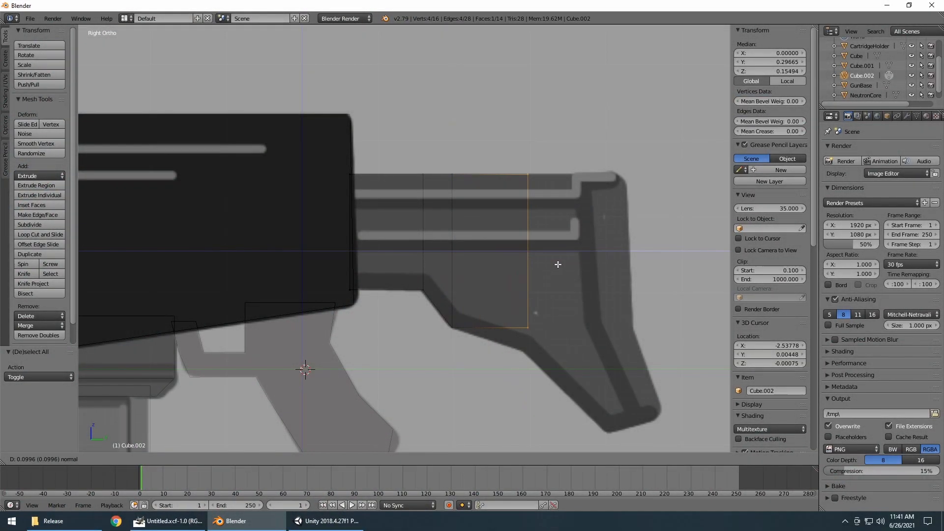
pyautogui.click(555, 266)
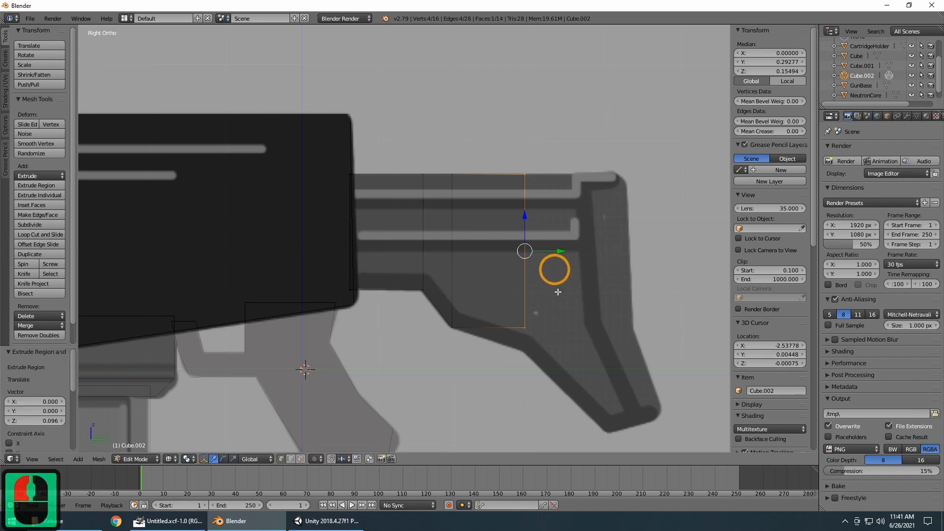
pyautogui.rightClick(552, 347)
pyautogui.press('a')
pyautogui.press('b')
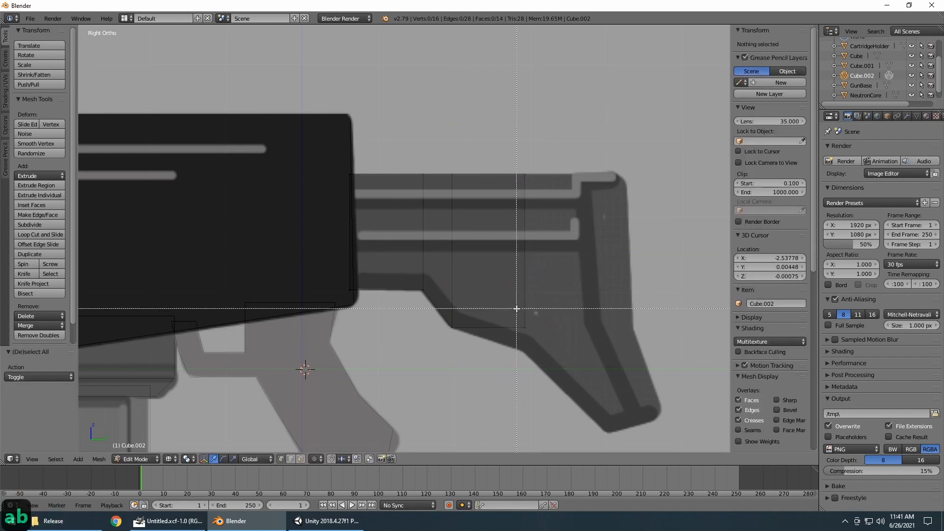
pyautogui.moveTo(512, 306); pyautogui.dragTo(550, 364)
pyautogui.moveTo(525, 294); pyautogui.dragTo(522, 321)
# Step: Extrude the stock's rear face 0.106 backwards to line up with the lowest corner of the butt
pyautogui.press('a')
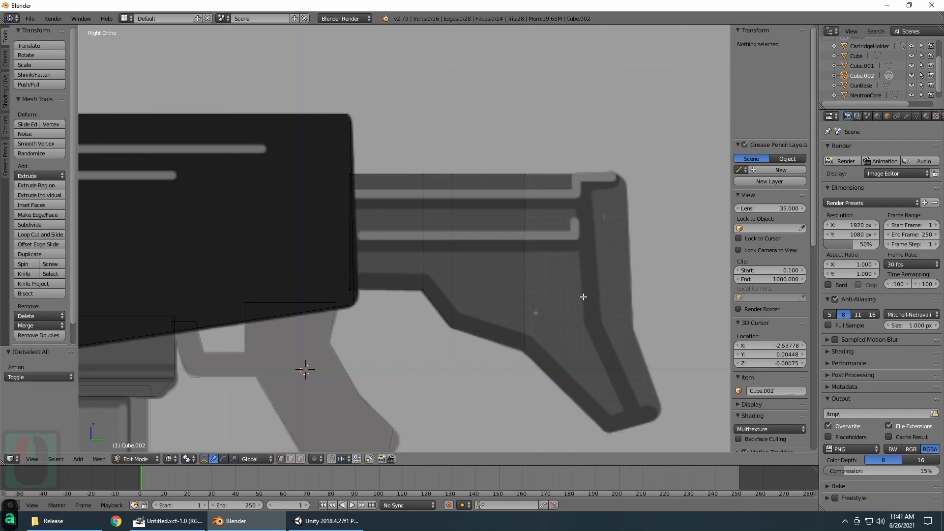
pyautogui.press('b')
pyautogui.moveTo(514, 148); pyautogui.dragTo(558, 385)
pyautogui.press('e')
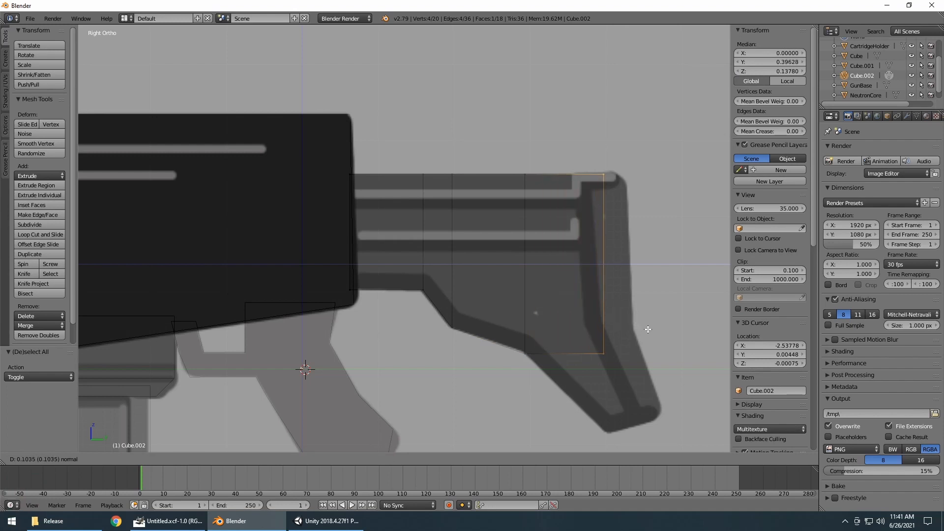
pyautogui.click(648, 330)
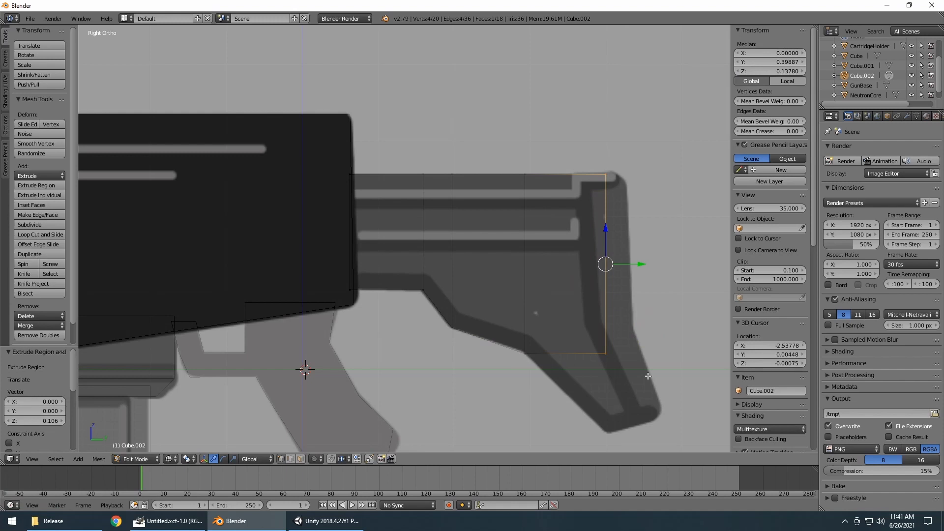
# Step: Move the bottom edge of the new rear face down 0.099 along Z to the tip of the butt
pyautogui.press('a')
pyautogui.press('b')
pyautogui.moveTo(593, 333); pyautogui.dragTo(634, 400)
pyautogui.moveTo(605, 325); pyautogui.dragTo(601, 400)
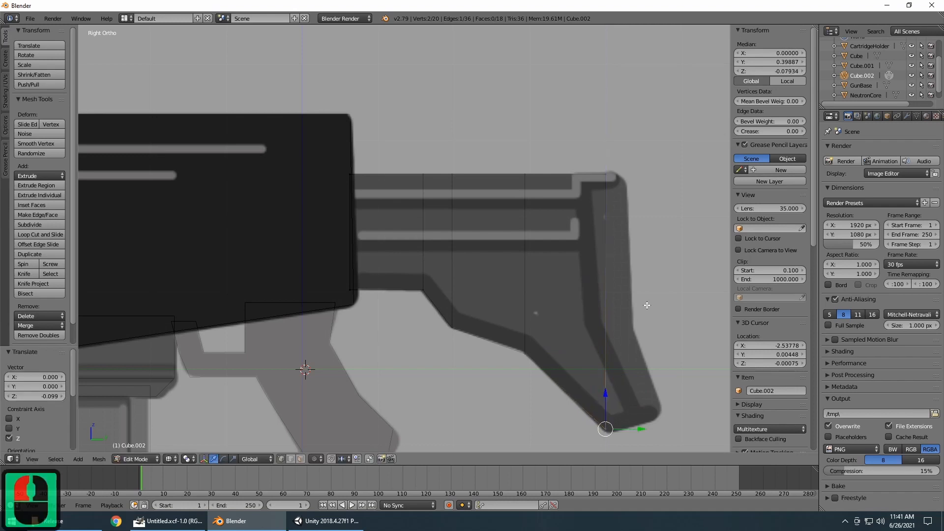
# Step: Extrude the full-height rear face 0.032 backwards to the back edge of the butt
pyautogui.press('a')
pyautogui.press('b')
pyautogui.moveTo(575, 149); pyautogui.dragTo(634, 407)
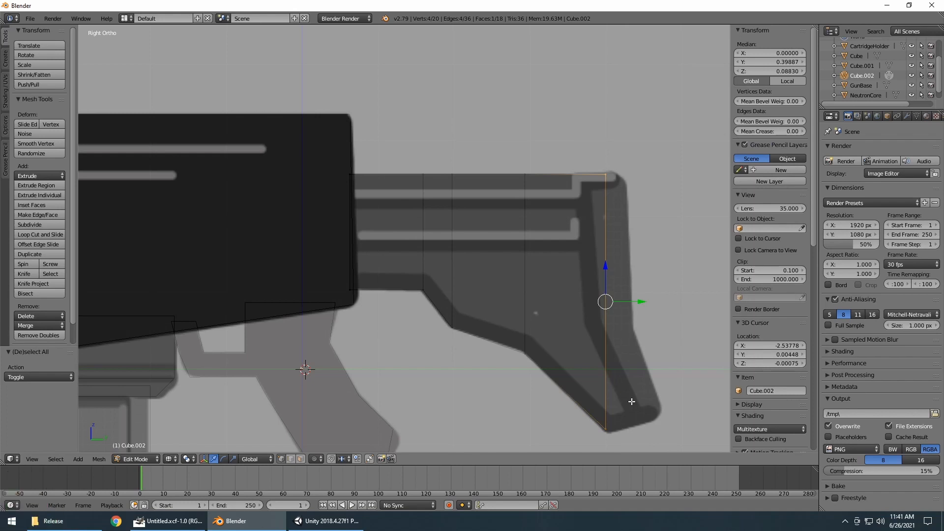
pyautogui.press('e')
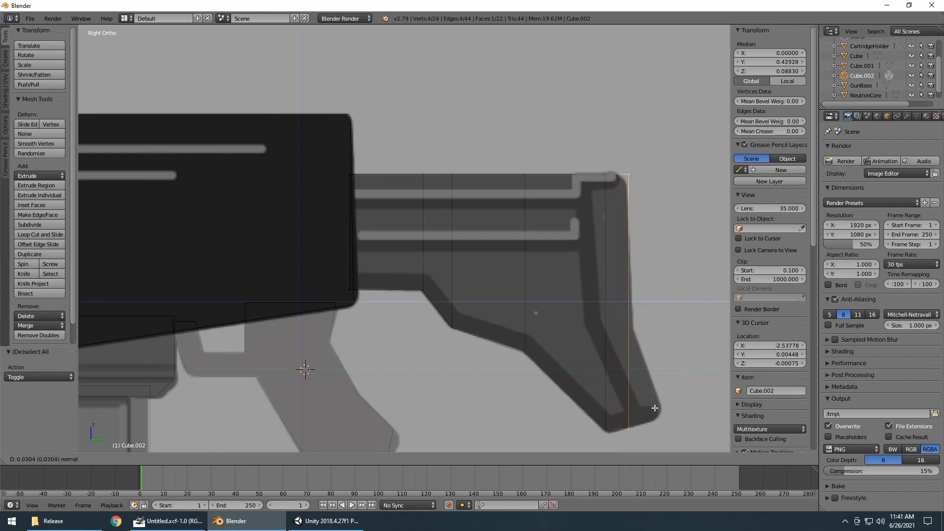
pyautogui.click(656, 408)
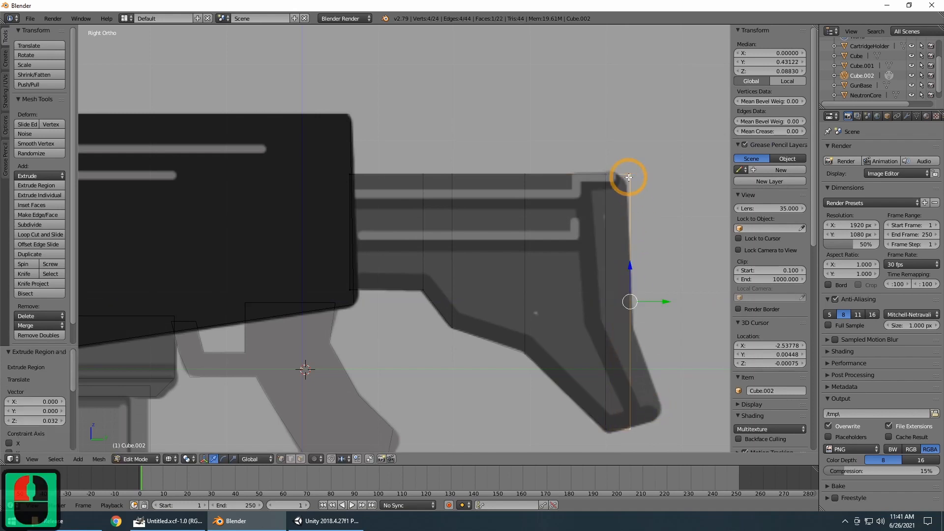
# Step: Lower the butt's top rear edge to Z about 0.237 and shift it -0.005 along Y to form the bevelled corner
pyautogui.press('a')
pyautogui.press('b')
pyautogui.moveTo(619, 163); pyautogui.dragTo(650, 206)
pyautogui.moveTo(629, 142); pyautogui.dragTo(627, 153)
pyautogui.moveTo(664, 189); pyautogui.dragTo(660, 188)
# Step: Add one lengthwise loop cut through the stock, slide it down to the bend in the butt's back edge, and display the model in wireframe
pyautogui.scroll(2, 638, 374)
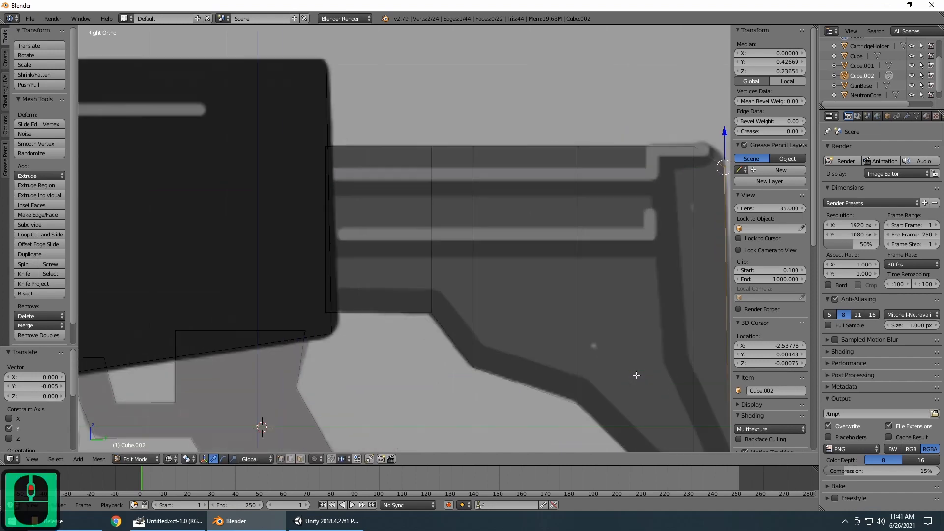
pyautogui.scroll(-2, 637, 374)
pyautogui.moveTo(587, 352); pyautogui.dragTo(555, 328, button='middle')
pyautogui.press('KP_3')
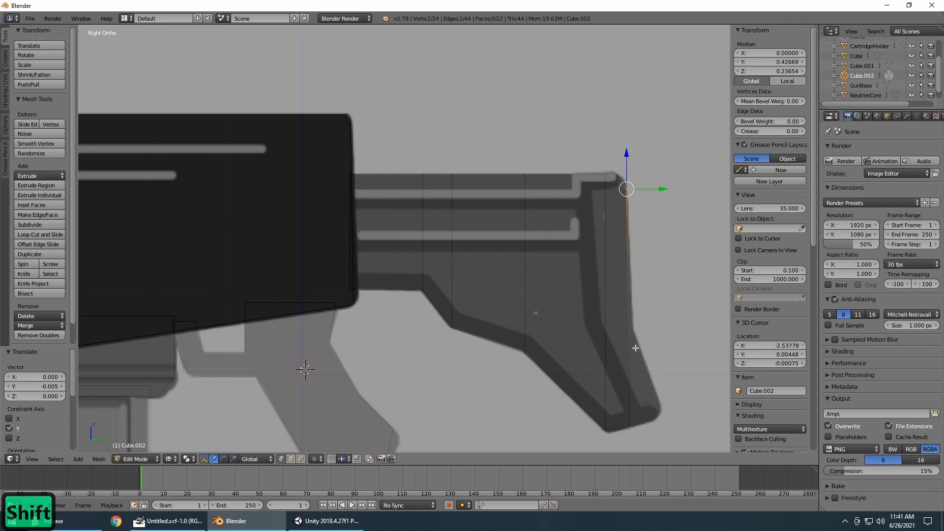
pyautogui.keyDown('shift'); pyautogui.moveTo(617, 337); pyautogui.dragTo(594, 256, button='middle'); pyautogui.keyUp('shift')
pyautogui.scroll(-2, 594, 257)
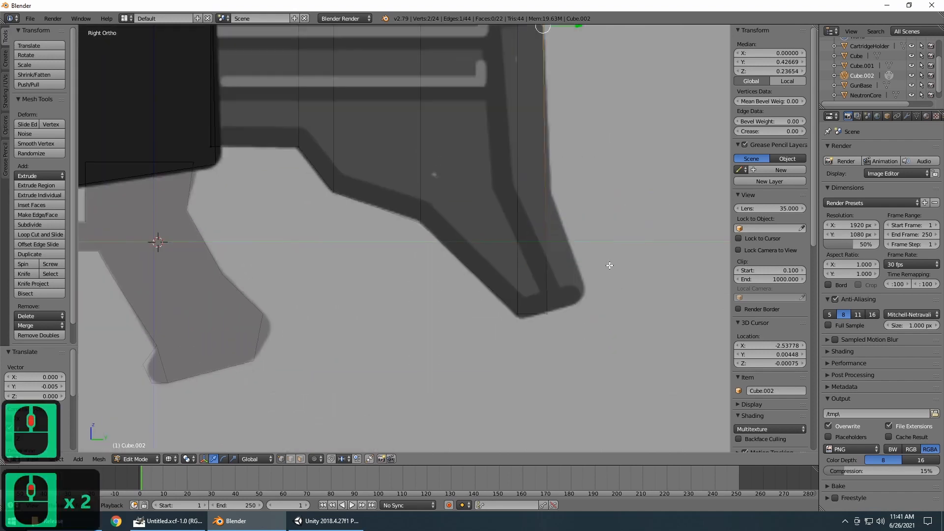
pyautogui.scroll(1, 536, 206)
pyautogui.scroll(1, 536, 206)
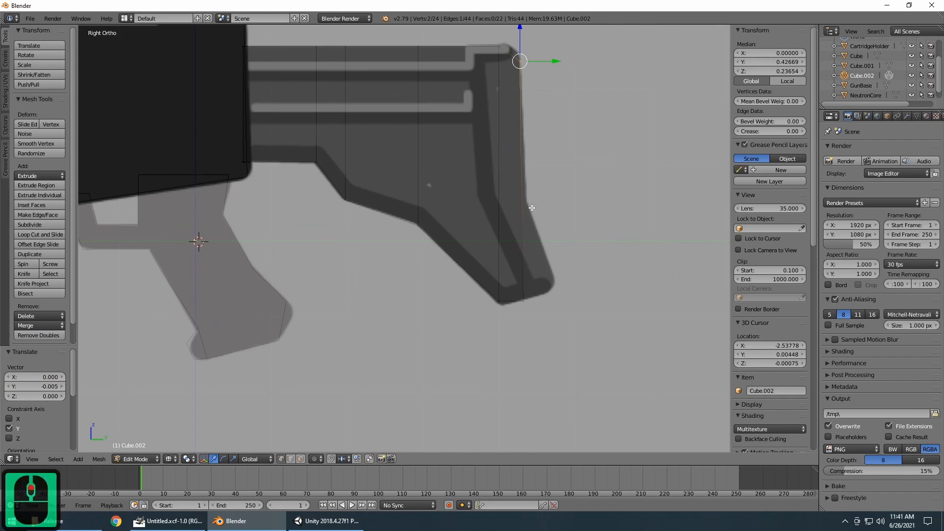
pyautogui.hotkey('ctrl', 'r')
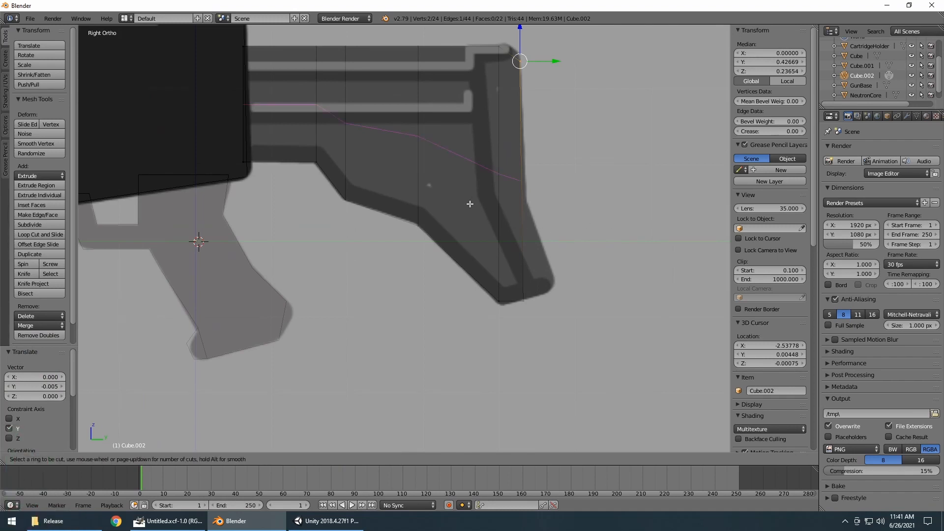
pyautogui.click(509, 200)
pyautogui.click(508, 221)
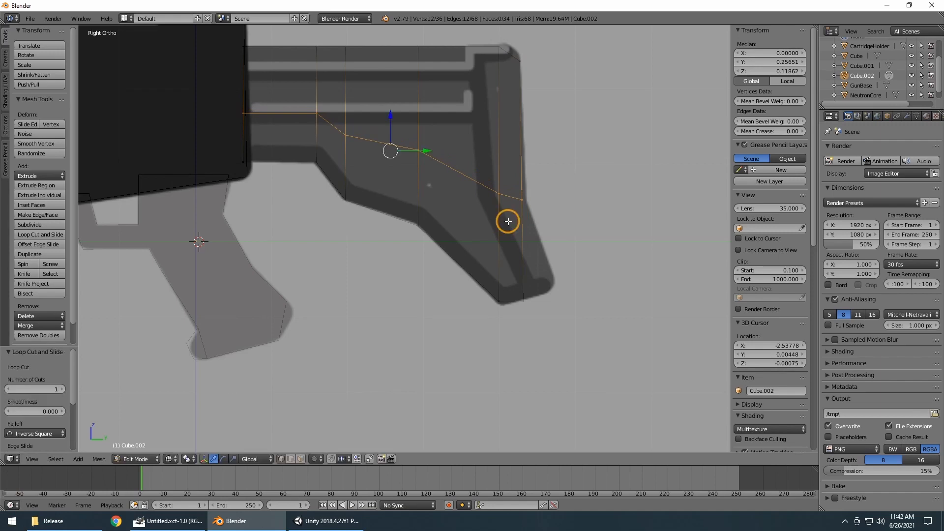
pyautogui.press('z')
pyautogui.moveTo(584, 280)
pyautogui.mouseDown(button='middle')
pyautogui.moveTo(579, 288)
pyautogui.moveTo(540, 287)
pyautogui.mouseUp(button='middle')
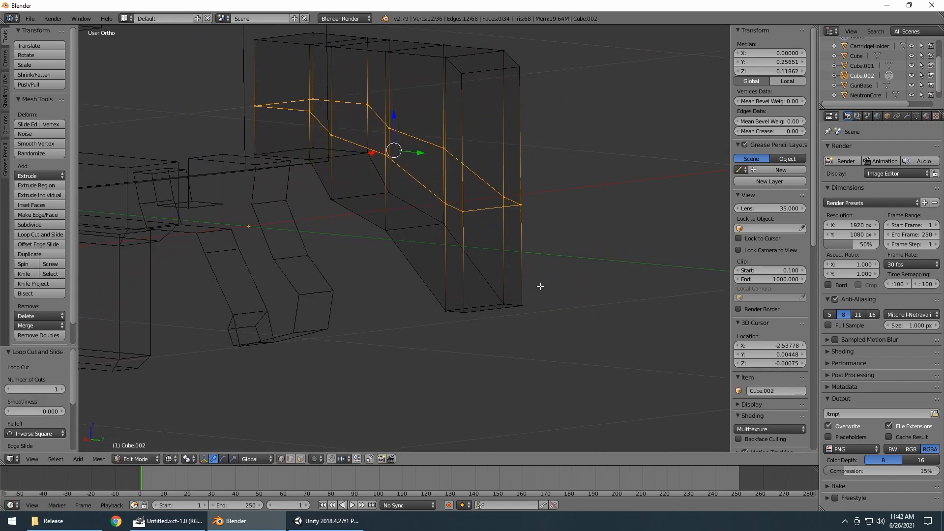
pyautogui.rightClick(462, 212)
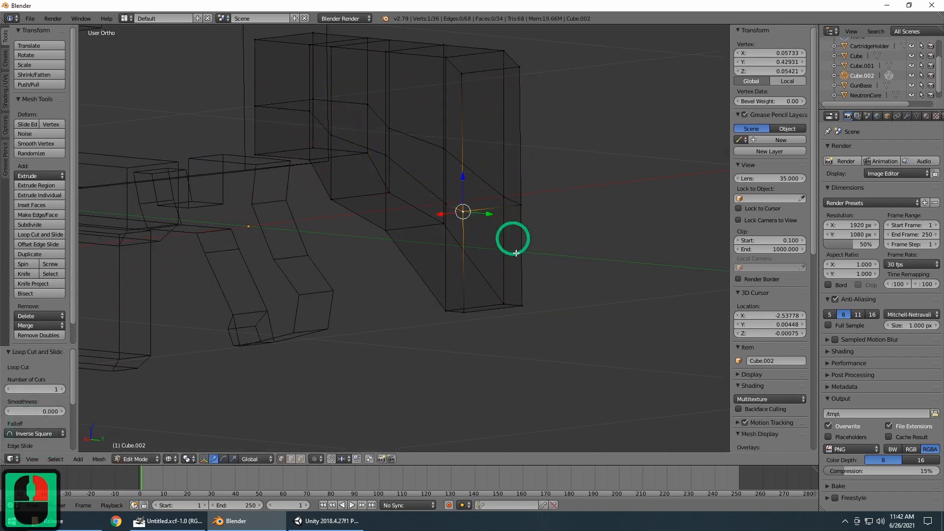
pyautogui.rightClick(514, 205)
pyautogui.keyDown('shift'); pyautogui.rightClick(465, 210); pyautogui.keyUp('shift')
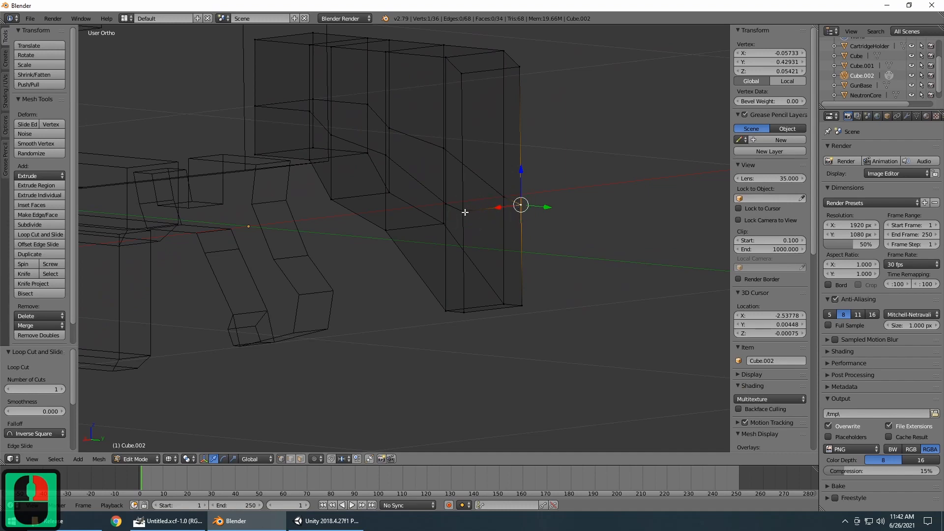
pyautogui.keyDown('shift'); pyautogui.rightClick(468, 312); pyautogui.keyUp('shift')
pyautogui.keyDown('shift'); pyautogui.rightClick(523, 307); pyautogui.keyUp('shift')
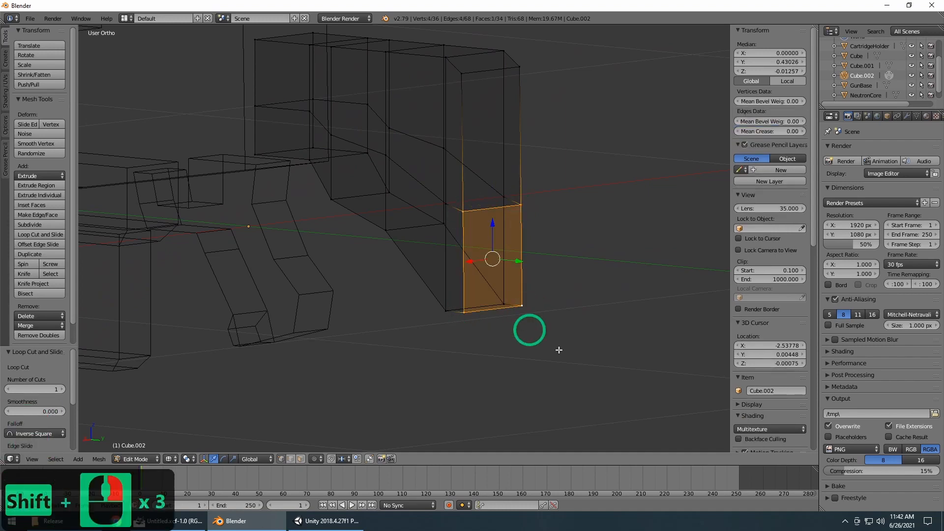
pyautogui.moveTo(558, 347); pyautogui.dragTo(591, 344, button='middle')
pyautogui.press('KP_3')
pyautogui.press('z')
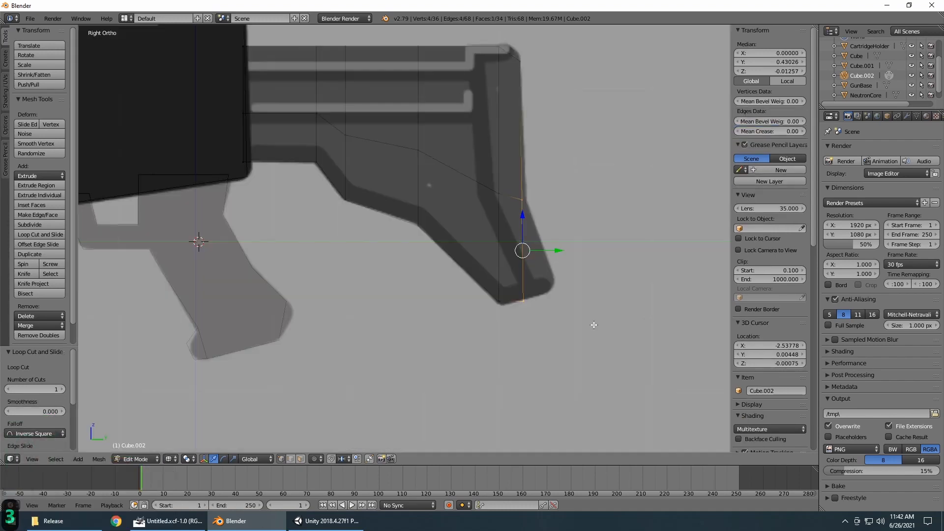
pyautogui.press('a')
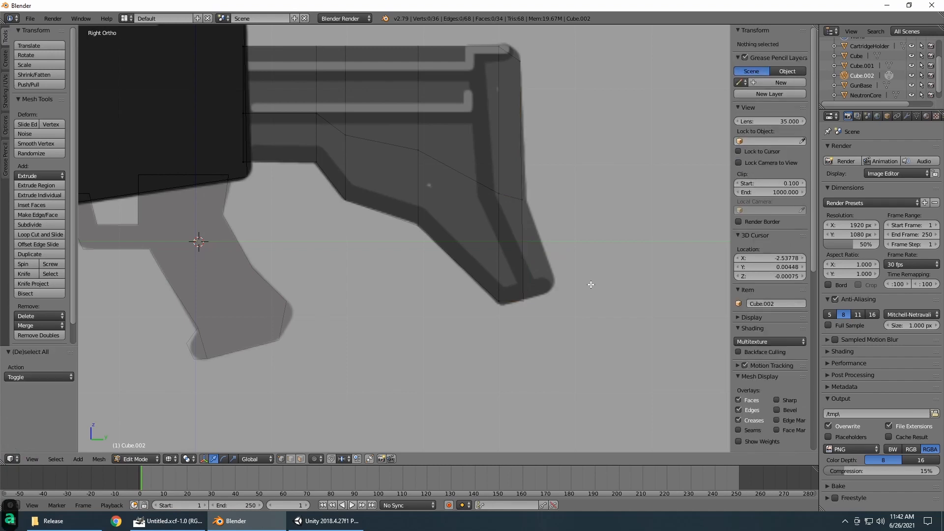
# Step: Extrude the lower rear face of the butt, below the loop cut, about 0.007 backwards
pyautogui.press('b')
pyautogui.moveTo(514, 179); pyautogui.dragTo(563, 326)
pyautogui.moveTo(565, 326); pyautogui.dragTo(540, 354, button='middle')
pyautogui.press('KP_3')
pyautogui.press('z')
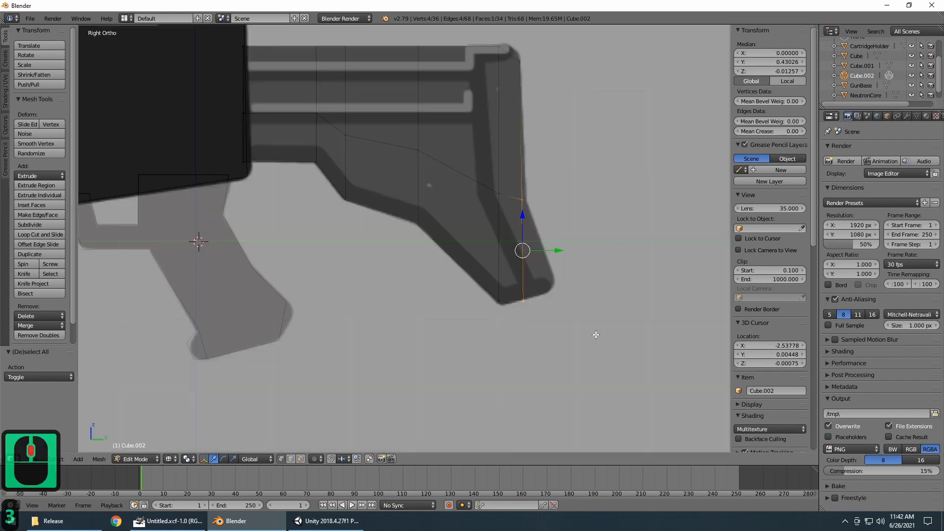
pyautogui.press('e')
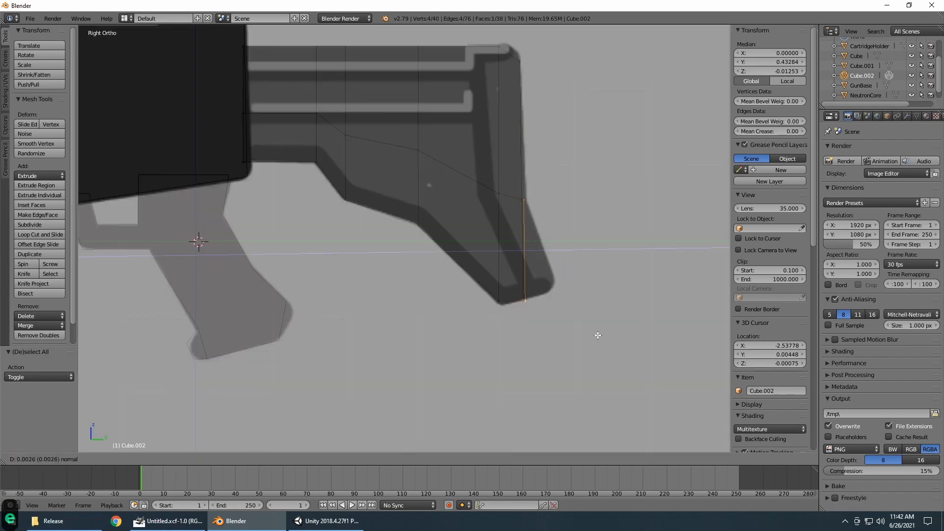
pyautogui.click(553, 317)
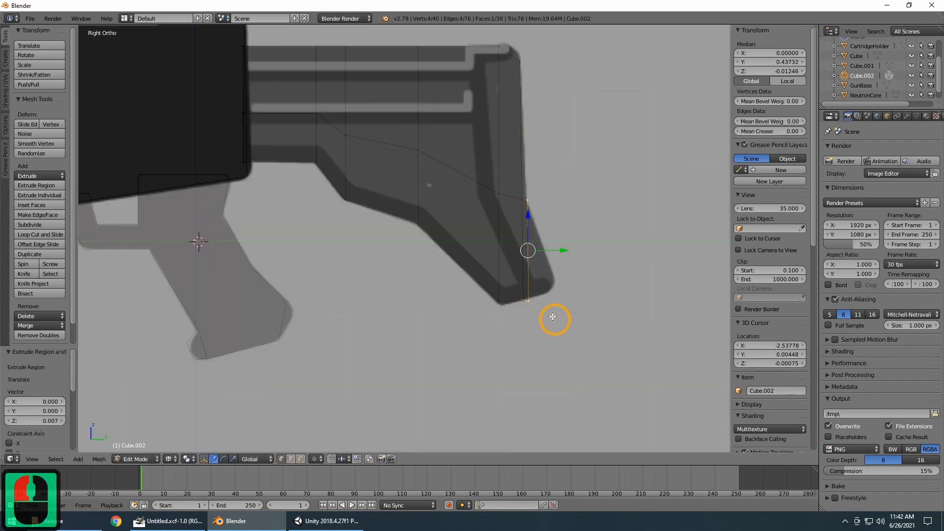
# Step: Move the bottom edge of the extruded face to the butt's rear tip, at Y about 0.472 and Z about -0.057
pyautogui.scroll(5, 569, 333)
pyautogui.scroll(-3, 569, 333)
pyautogui.scroll(4, 569, 332)
pyautogui.scroll(-4, 569, 332)
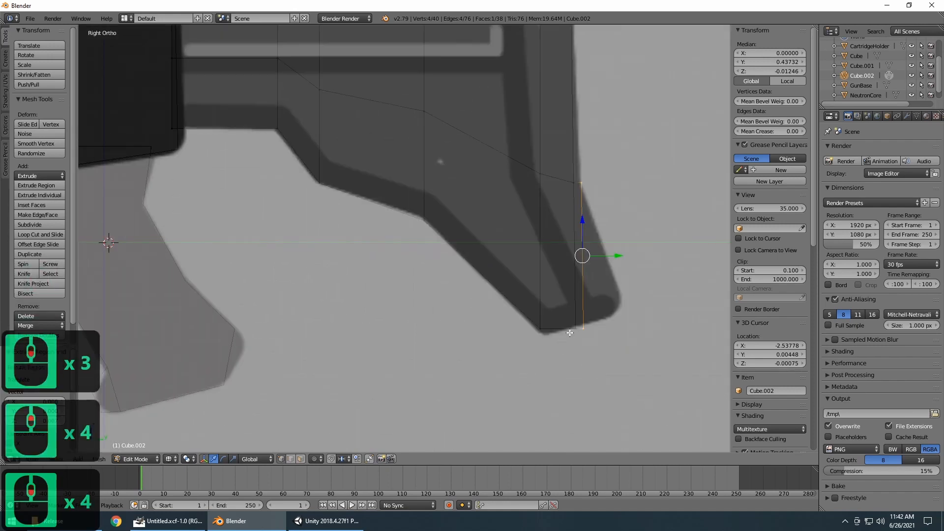
pyautogui.scroll(2, 566, 324)
pyautogui.keyDown('shift'); pyautogui.moveTo(567, 325); pyautogui.dragTo(356, 230, button='middle'); pyautogui.keyUp('shift')
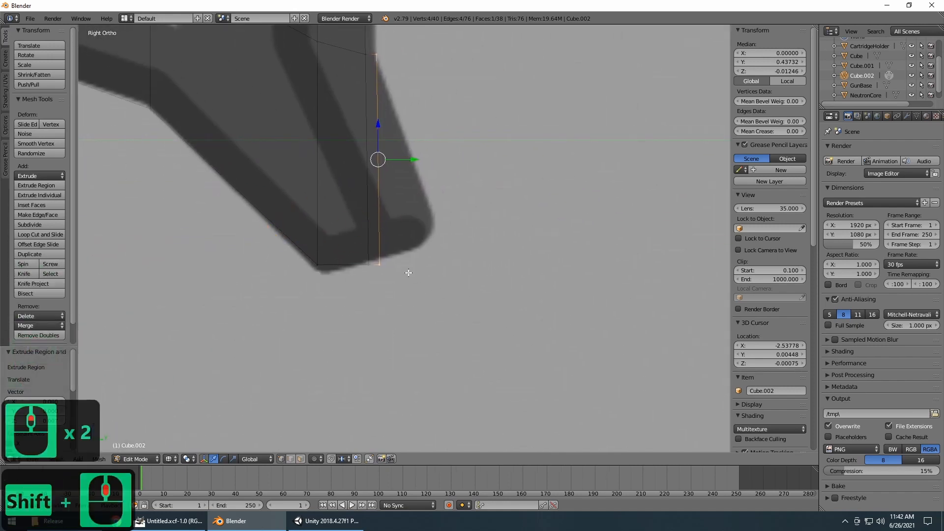
pyautogui.press('a')
pyautogui.press('b')
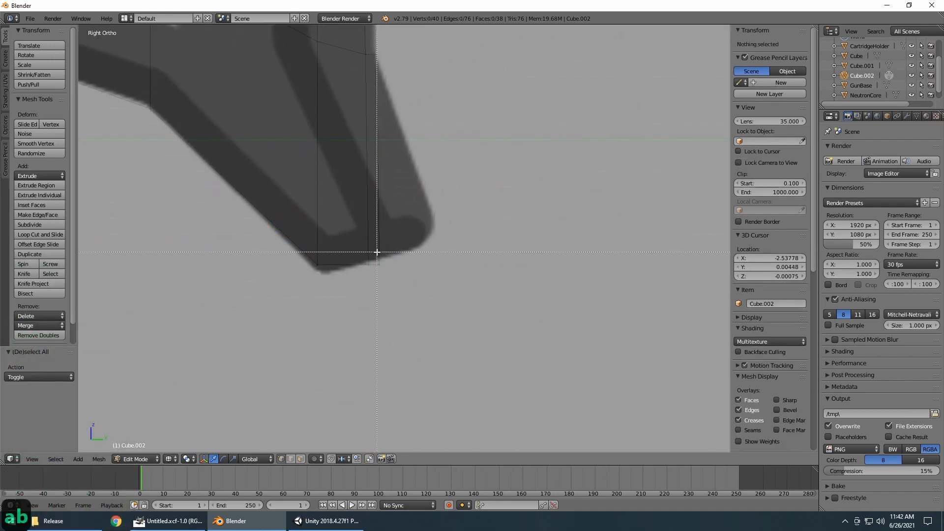
pyautogui.moveTo(375, 255); pyautogui.dragTo(432, 190)
pyautogui.scroll(-3, 431, 184)
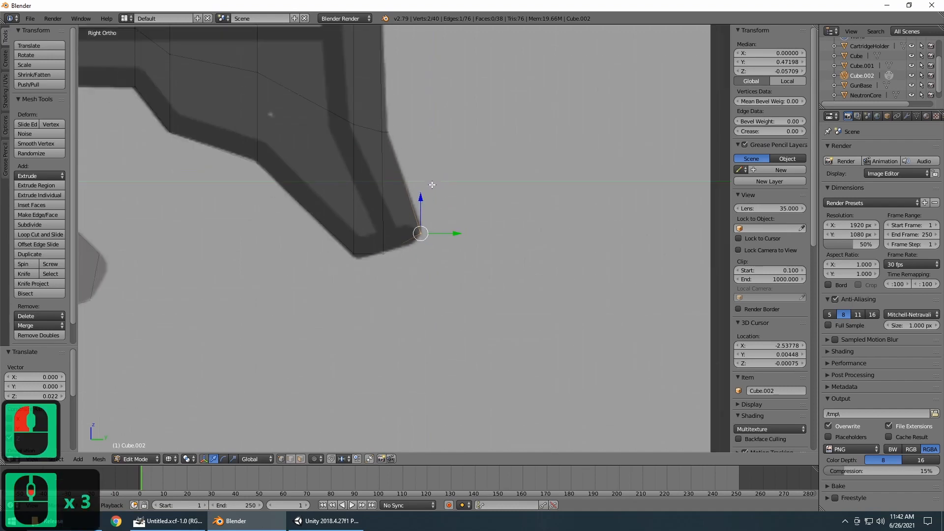
pyautogui.scroll(1, 423, 123)
pyautogui.scroll(2, 367, 101)
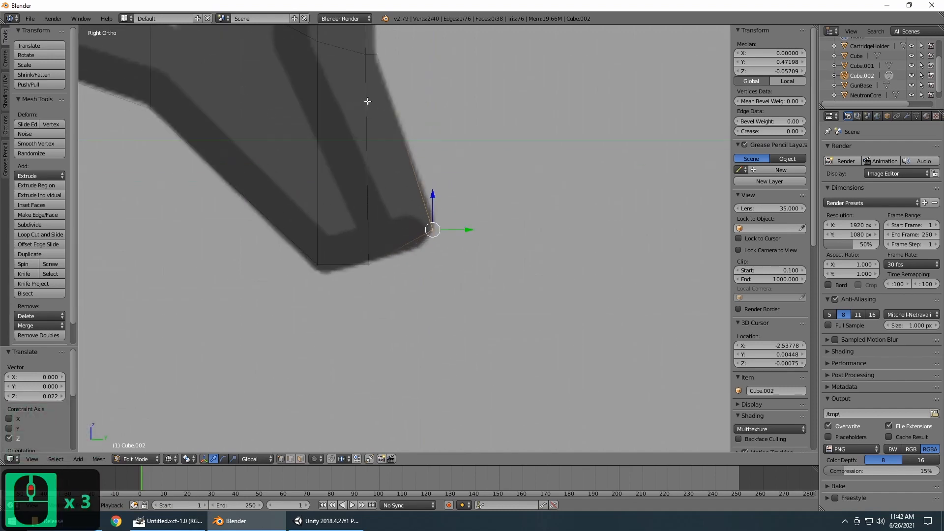
# Step: Move the top edge of the extruded face to the bend in the butt's back outline, at Y about 0.439 and Z about 0.046
pyautogui.rightClick(377, 54)
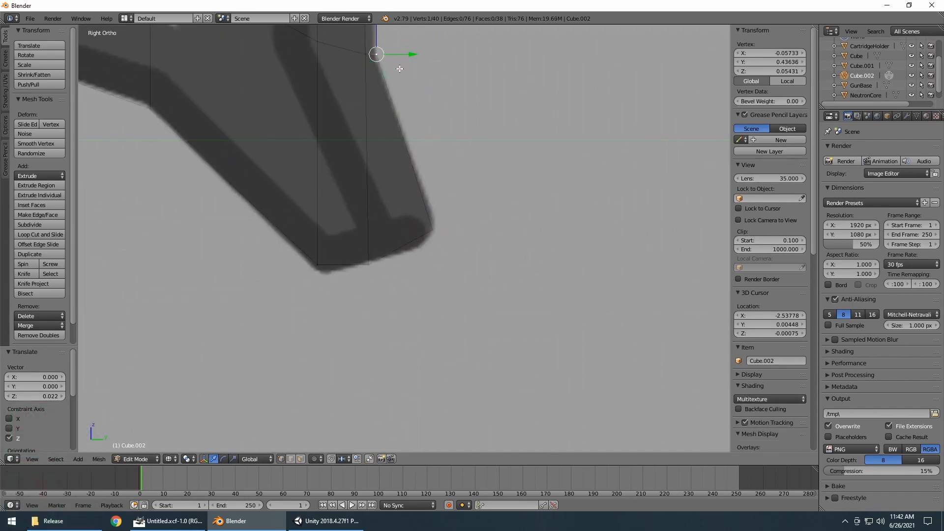
pyautogui.press('a')
pyautogui.press('b')
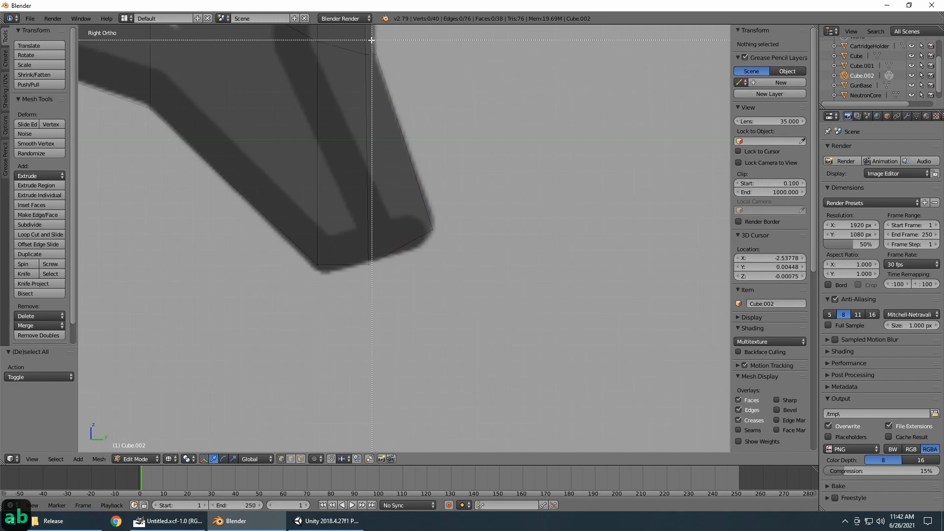
pyautogui.moveTo(371, 42); pyautogui.dragTo(405, 90)
pyautogui.moveTo(378, 29); pyautogui.dragTo(417, 67)
# Step: Rename the object Cube.002 as Stock
pyautogui.scroll(-3, 448, 113)
pyautogui.moveTo(511, 159); pyautogui.dragTo(457, 206, button='middle')
pyautogui.scroll(-5, 457, 211)
pyautogui.press('KP_3')
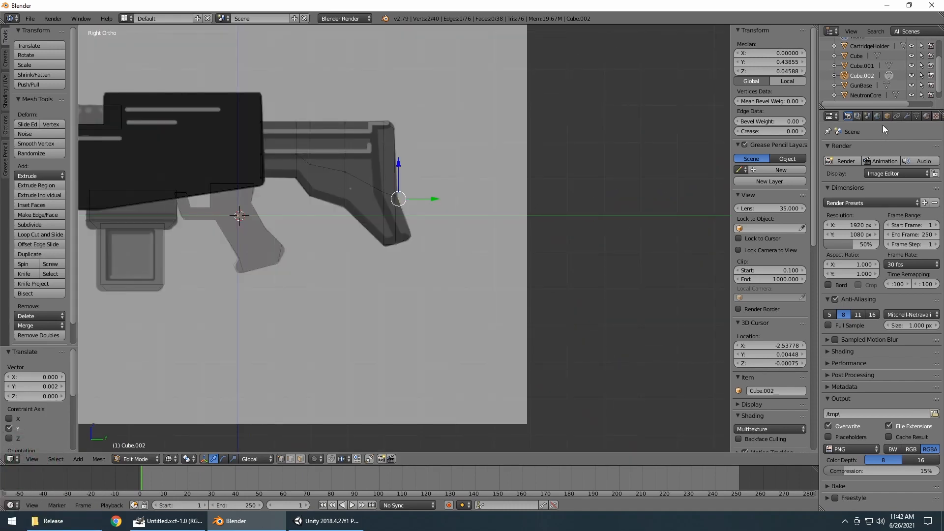
pyautogui.doubleClick(860, 76)
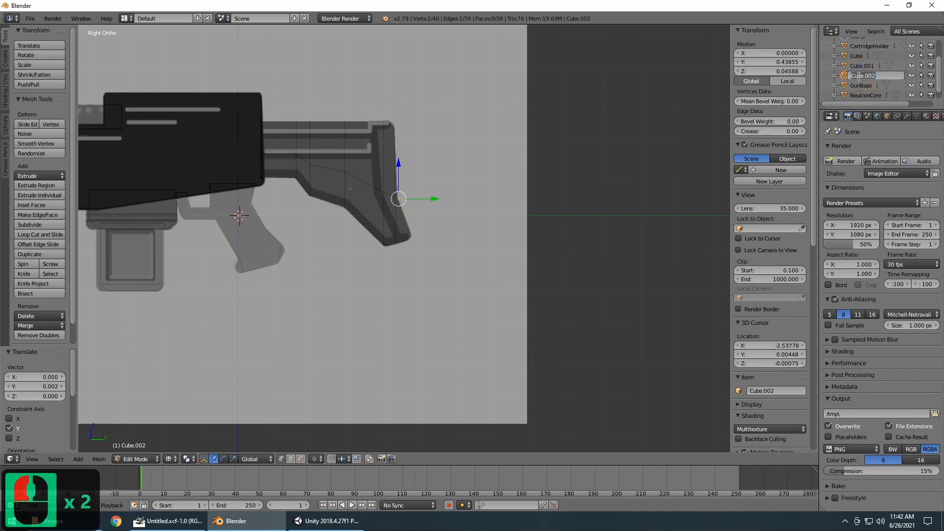
pyautogui.write('Stock')
pyautogui.press('Return')
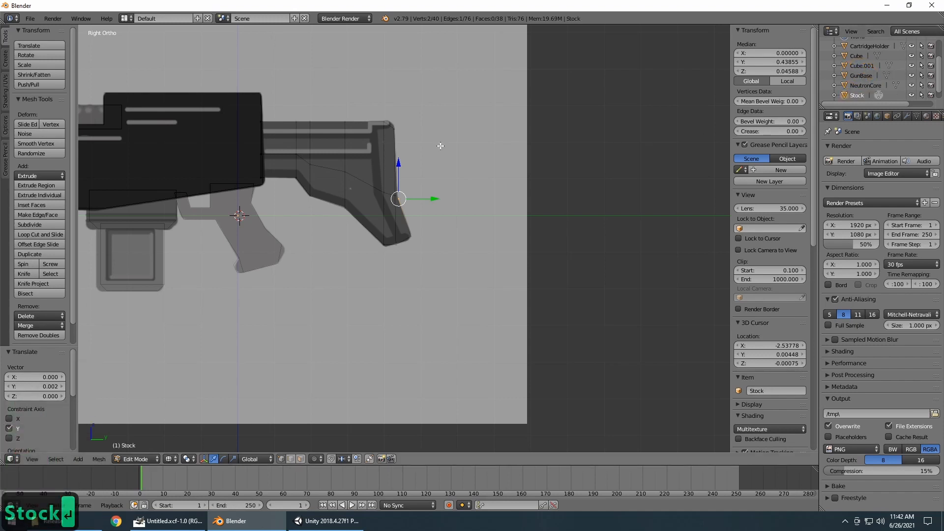
# Step: Return to Object Mode and display the whole gun in solid shading
pyautogui.scroll(-6, 440, 145)
pyautogui.scroll(2, 421, 152)
pyautogui.press('Tab')
pyautogui.scroll(1, 349, 232)
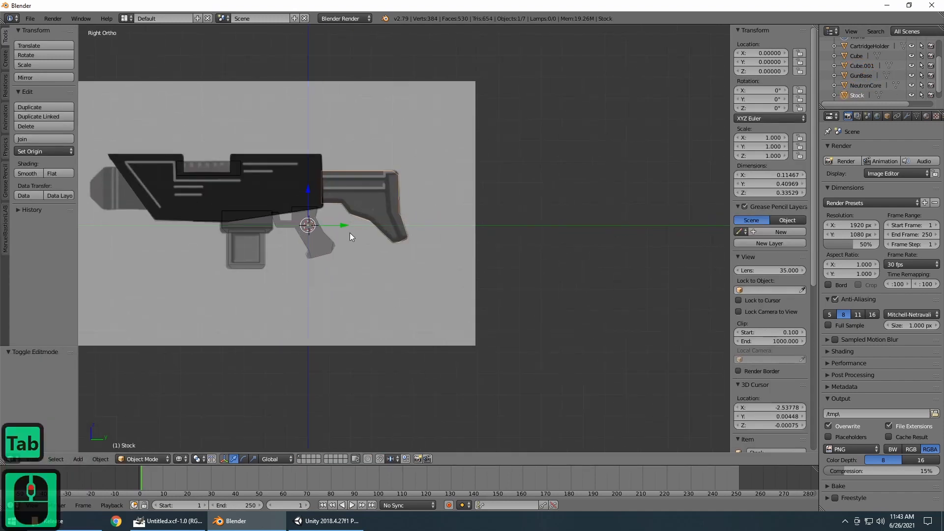
pyautogui.moveTo(614, 218)
pyautogui.mouseDown(button='middle')
pyautogui.moveTo(532, 268)
pyautogui.moveTo(551, 254)
pyautogui.mouseUp(button='middle')
pyautogui.press('z')
pyautogui.moveTo(394, 294)
pyautogui.mouseDown(button='middle')
pyautogui.moveTo(458, 241)
pyautogui.moveTo(623, 257)
pyautogui.moveTo(571, 293)
pyautogui.moveTo(445, 295)
pyautogui.moveTo(417, 267)
pyautogui.mouseUp(button='middle')
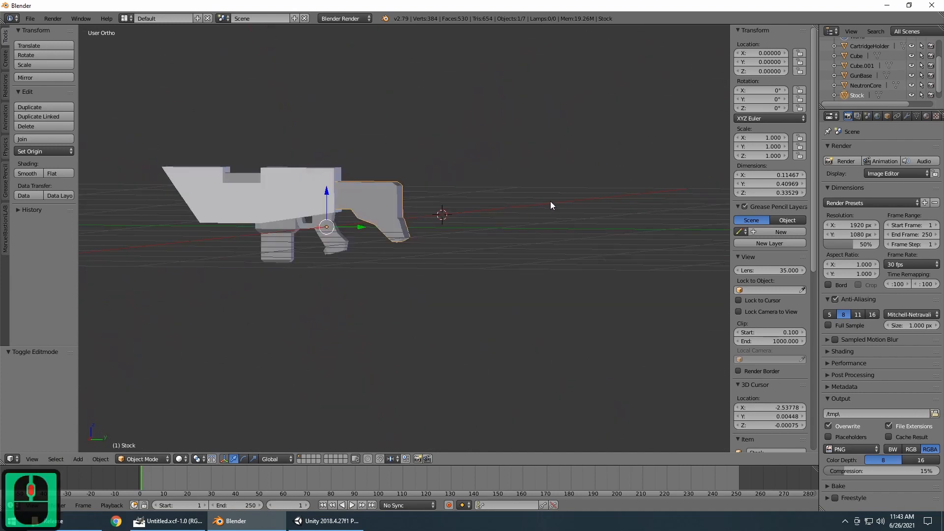
# Step: Rename the grip object Cube.001 as Handle
pyautogui.click(861, 65)
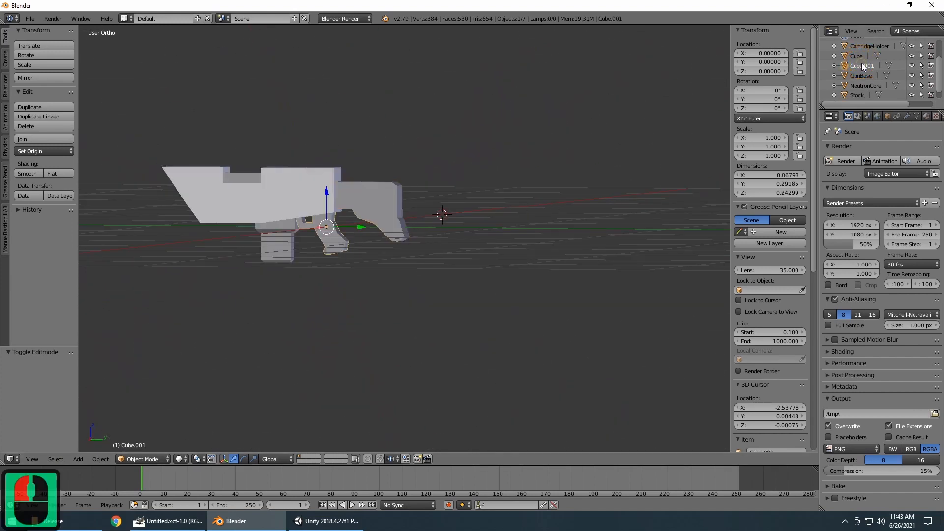
pyautogui.doubleClick(861, 65)
pyautogui.write('Handl')
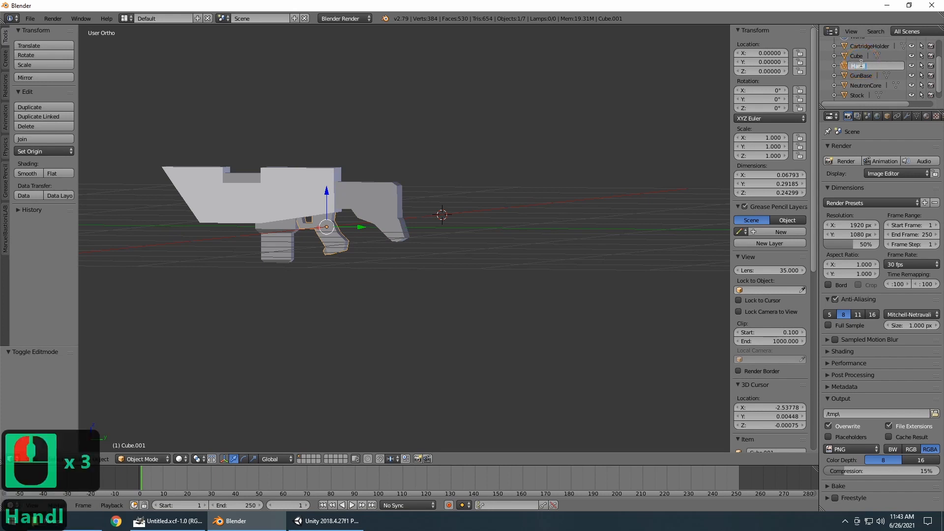
pyautogui.write('e')
pyautogui.press('Return')
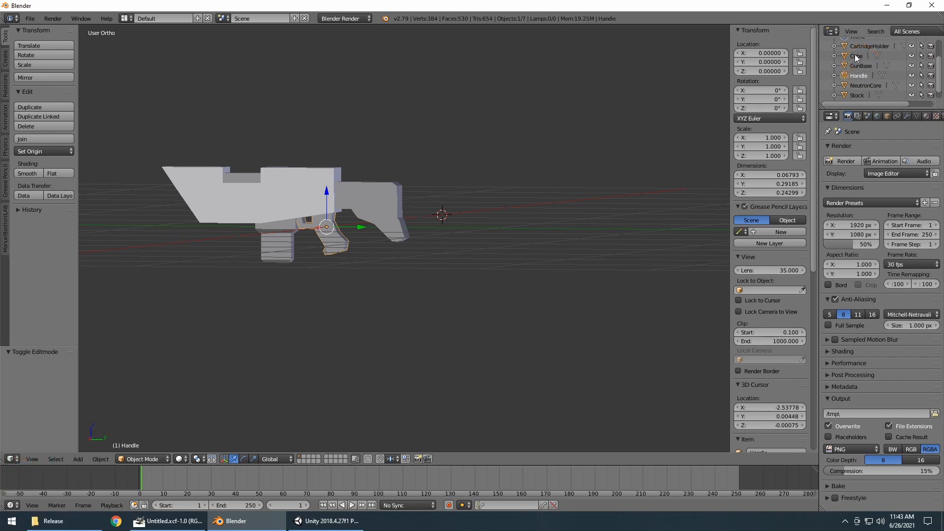
# Step: Rename the magazine object Cube as Cartridge
pyautogui.doubleClick(856, 56)
pyautogui.write('Carti')
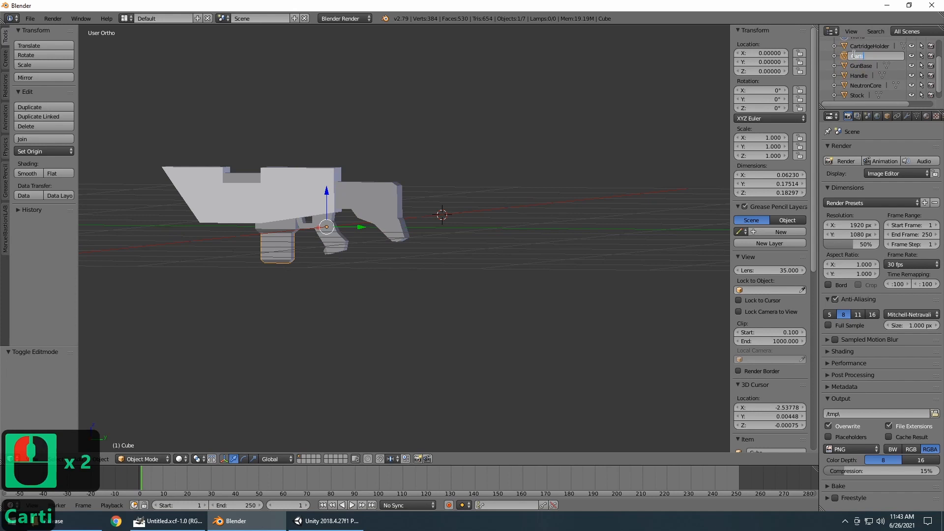
pyautogui.press('BackSpace')
pyautogui.write('ridge')
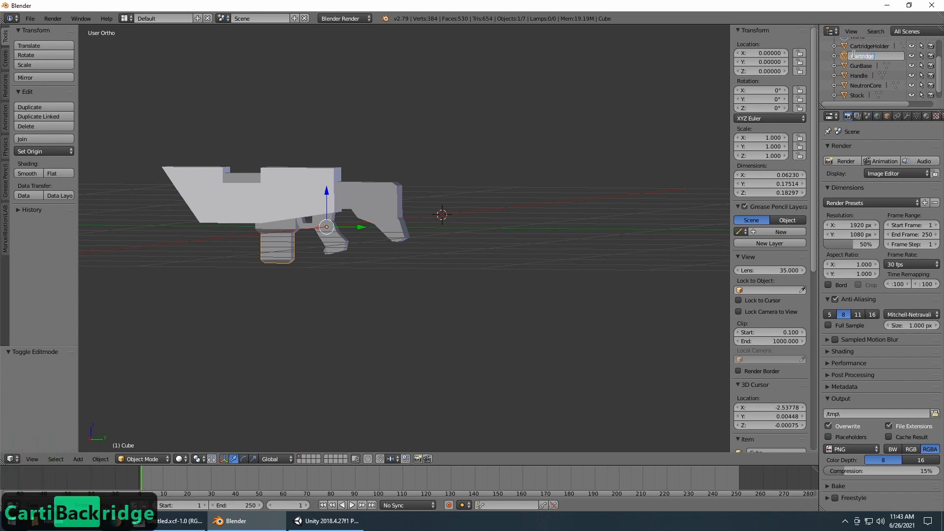
pyautogui.press('Return')
# Step: Examine the modelled parts against the side-view reference image, from the stock to the muzzle
pyautogui.scroll(4, 314, 288)
pyautogui.scroll(-3, 314, 288)
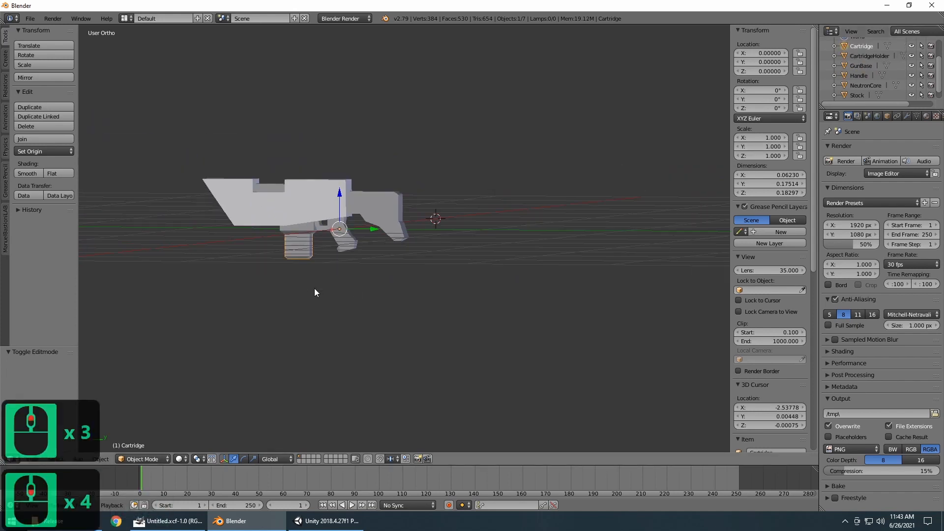
pyautogui.scroll(5, 314, 288)
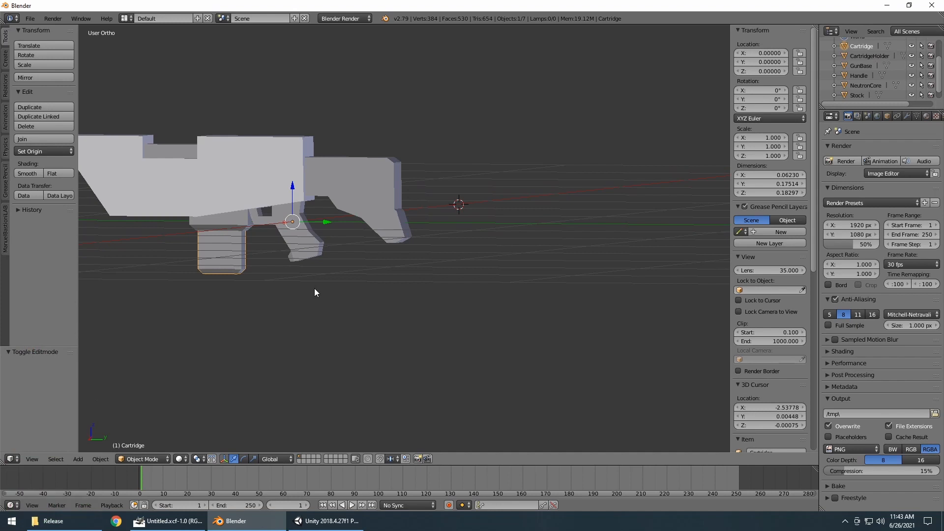
pyautogui.press('KP_3')
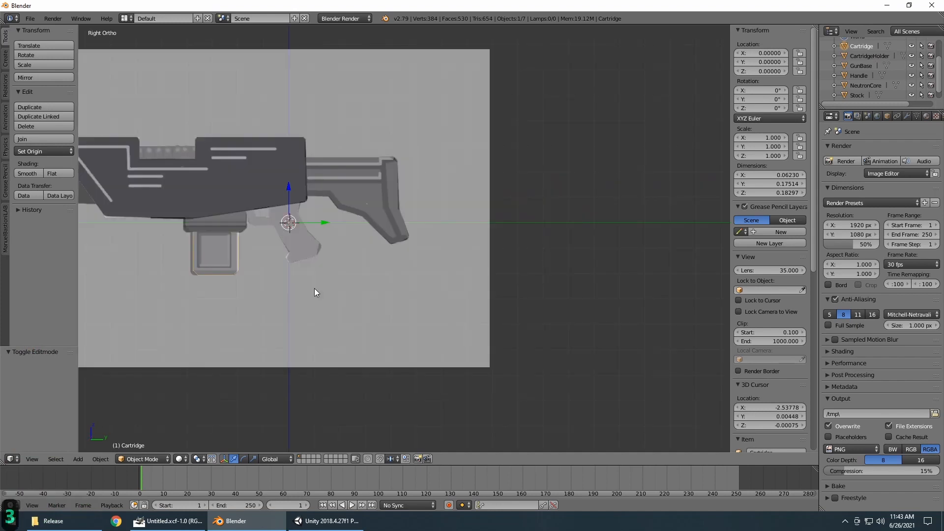
pyautogui.scroll(-4, 314, 291)
pyautogui.scroll(5, 315, 292)
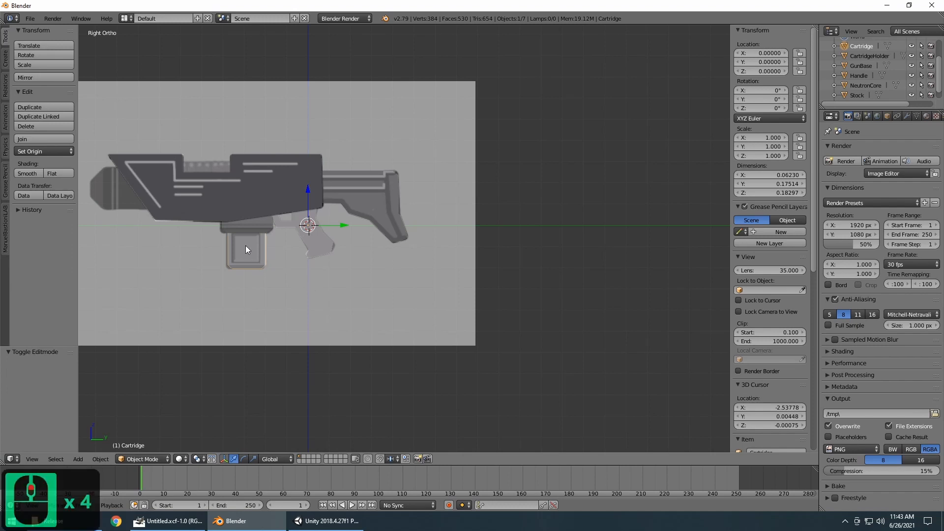
pyautogui.keyDown('shift'); pyautogui.moveTo(247, 250); pyautogui.dragTo(455, 293, button='middle'); pyautogui.keyUp('shift')
pyautogui.scroll(4, 446, 294)
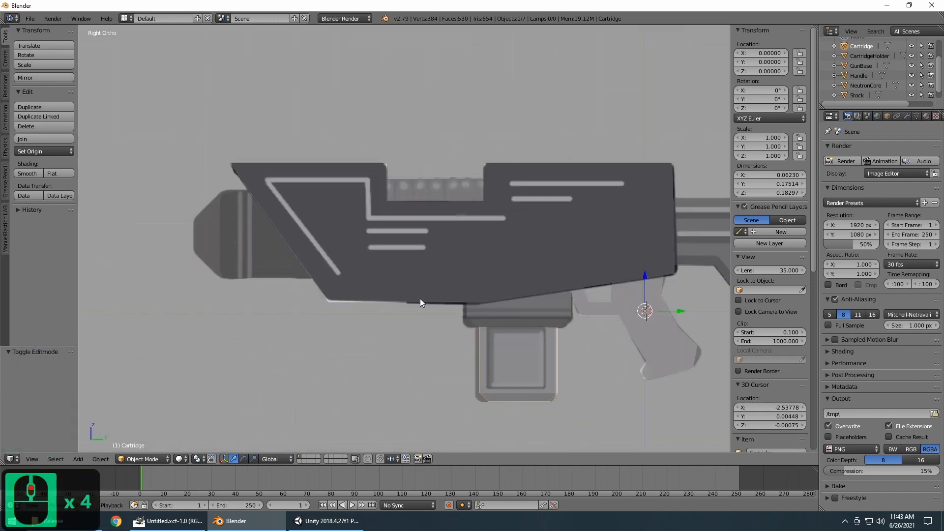
pyautogui.scroll(-6, 321, 205)
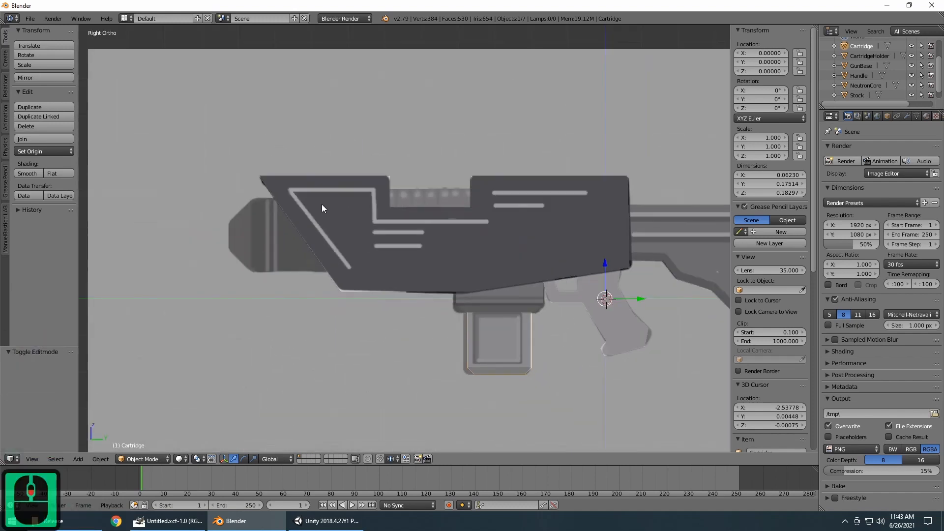
# Step: Add a cylinder mesh with 32 vertices, radius 1 and depth 2 at the 3D cursor
pyautogui.moveTo(323, 205); pyautogui.dragTo(341, 214, button='middle')
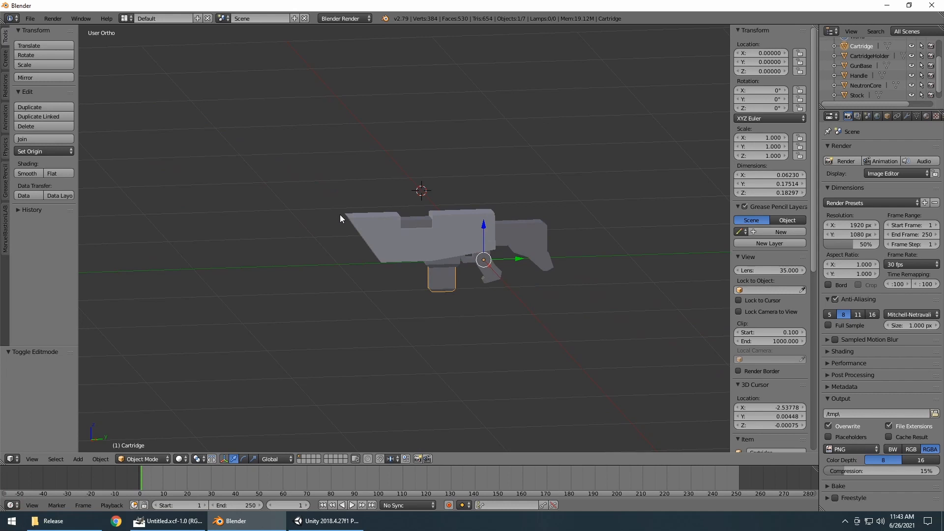
pyautogui.moveTo(341, 214); pyautogui.dragTo(417, 240, button='middle')
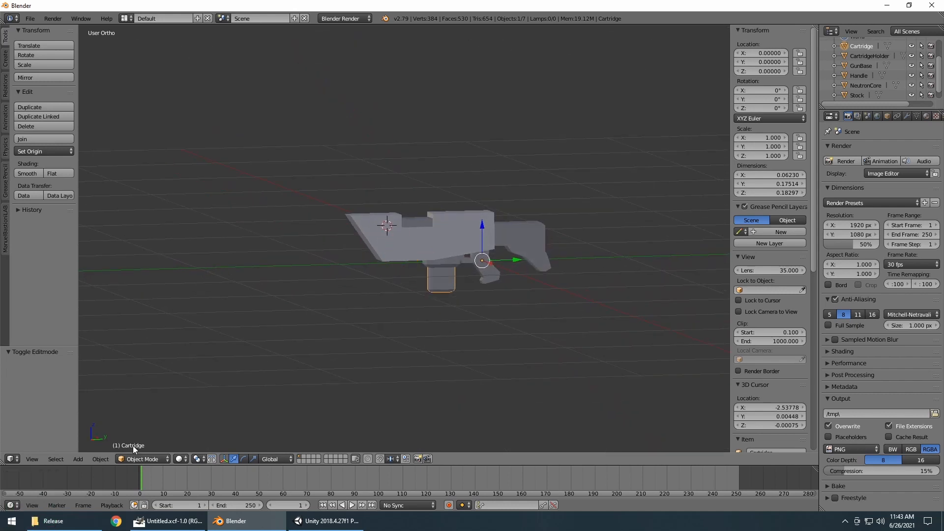
pyautogui.click(76, 459)
pyautogui.moveTo(92, 446)
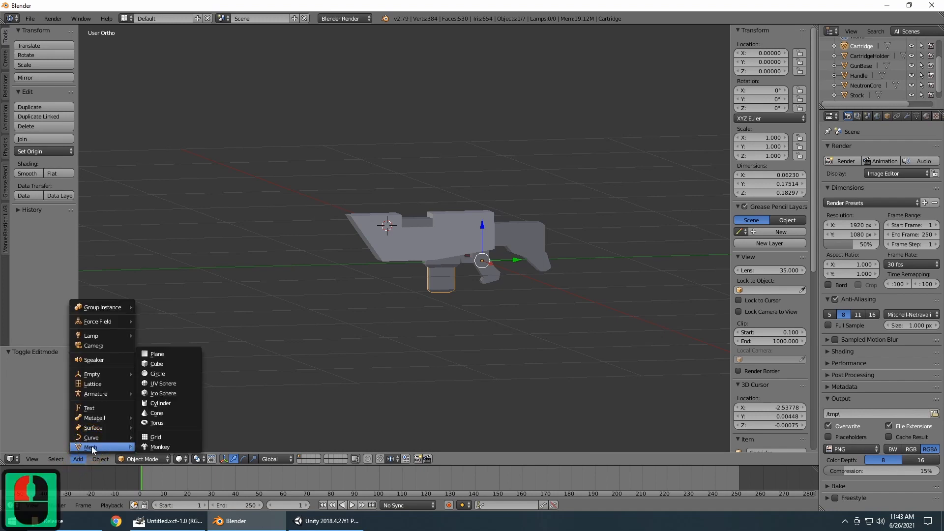
pyautogui.click(161, 400)
pyautogui.scroll(-3, 340, 300)
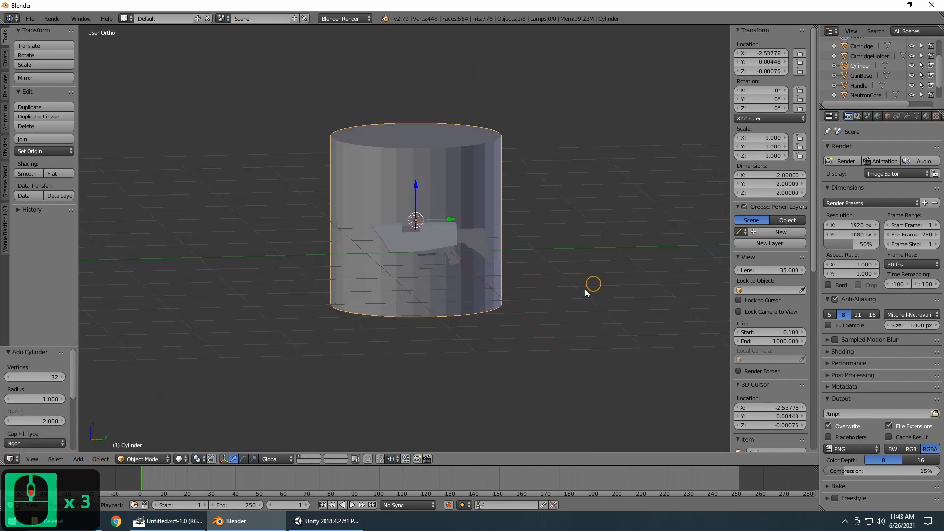
# Step: Reduce the new cylinder to 12 vertices
pyautogui.moveTo(585, 288); pyautogui.dragTo(562, 302, button='middle')
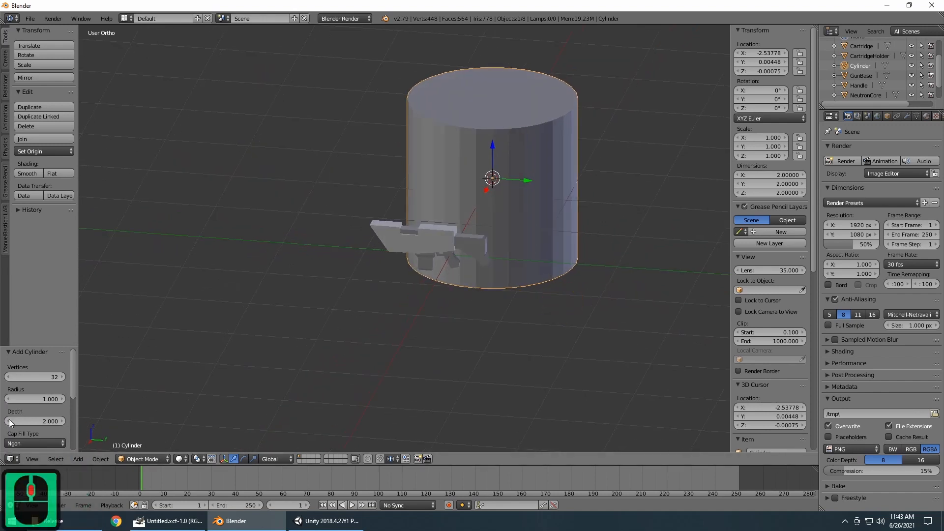
pyautogui.click(34, 379)
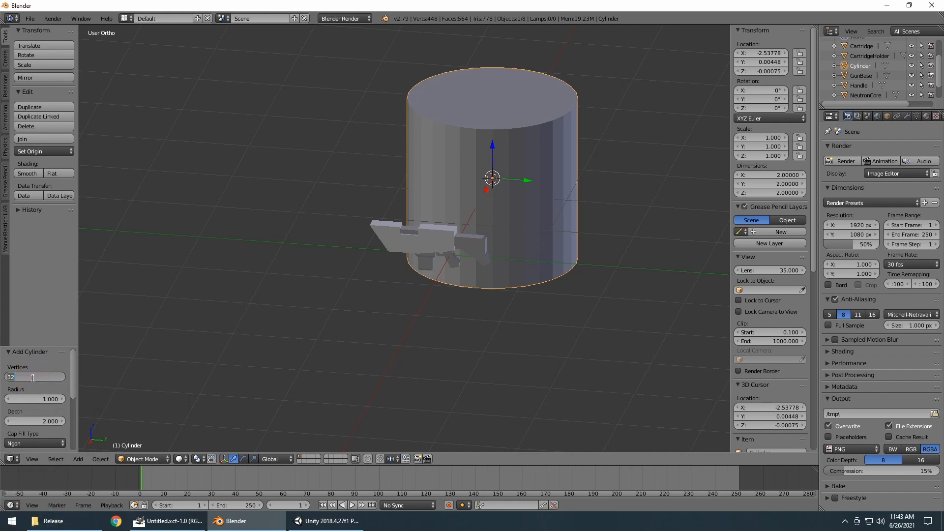
pyautogui.write('12')
pyautogui.press('Return')
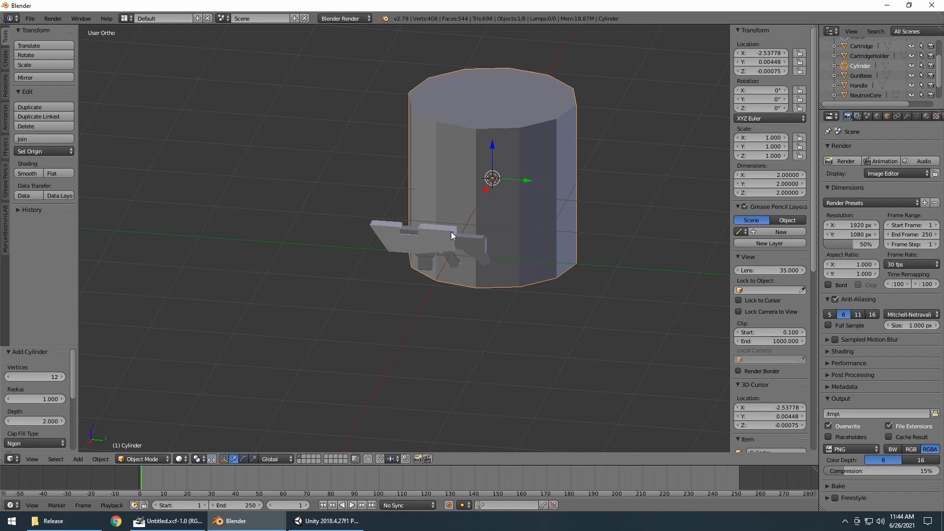
# Step: Place the cylinder at the world origin by setting its X, Y and Z location to 0
pyautogui.click(765, 55)
pyautogui.write('0')
pyautogui.press('Tab')
pyautogui.write('0')
pyautogui.press('Tab')
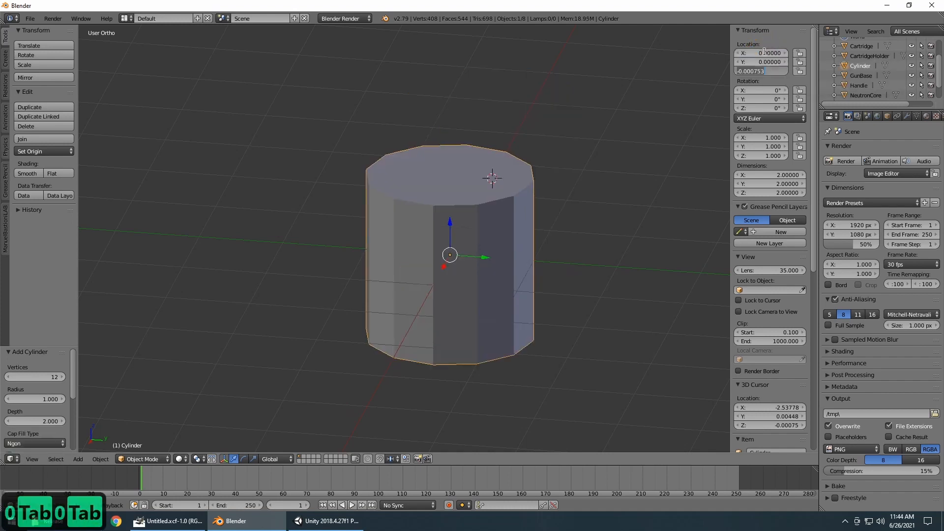
pyautogui.write('0')
pyautogui.press('Return')
# Step: Rotate the cylinder's whole mesh 90° about the global X axis in Edit Mode so it lies along the barrel direction
pyautogui.moveTo(430, 344); pyautogui.dragTo(471, 335, button='middle')
pyautogui.press('Tab')
pyautogui.moveTo(588, 317); pyautogui.dragTo(623, 293, button='middle')
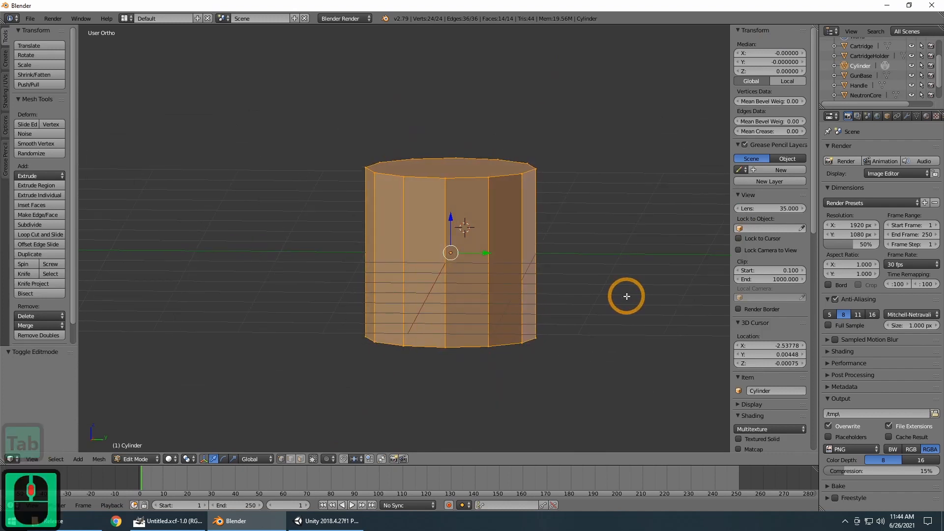
pyautogui.press('z')
pyautogui.scroll(2, 626, 296)
pyautogui.press('KP_3')
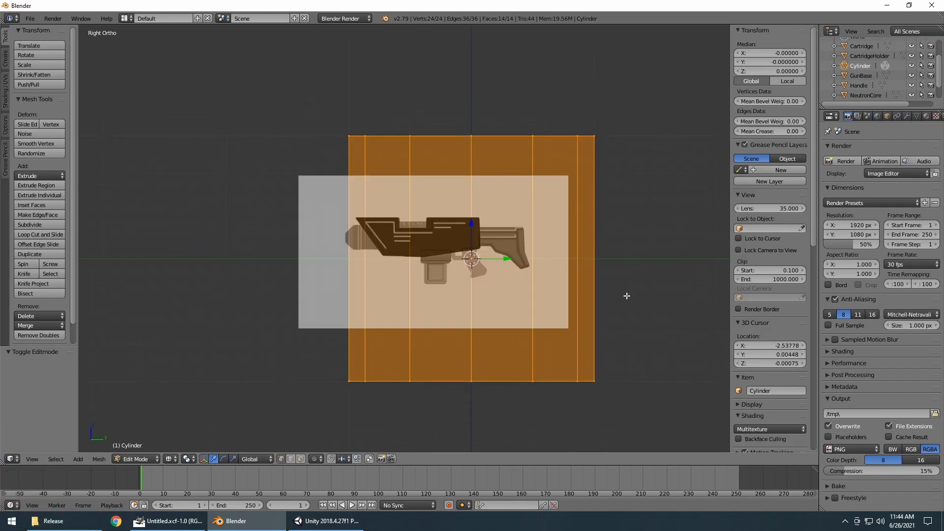
pyautogui.press('r')
pyautogui.press('x')
pyautogui.press('9')
pyautogui.press('0')
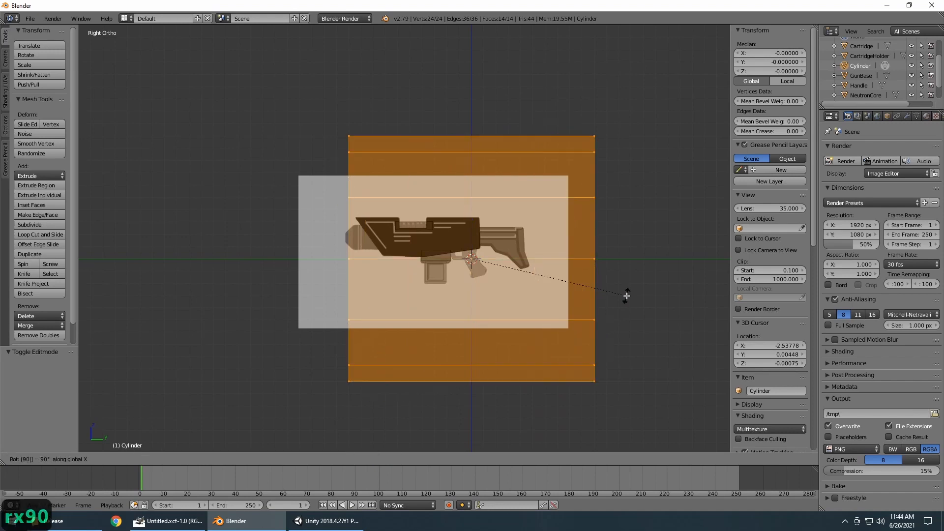
pyautogui.press('Return')
pyautogui.moveTo(626, 295); pyautogui.dragTo(567, 299, button='middle')
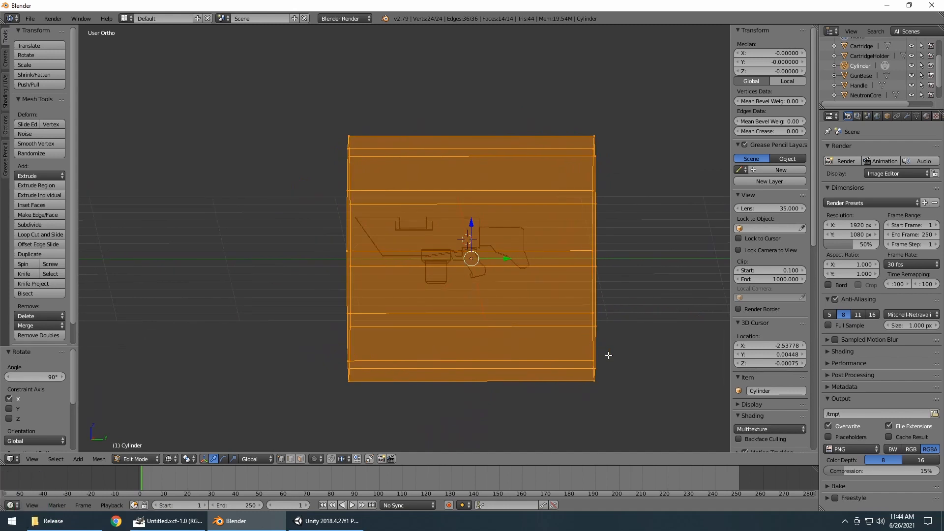
# Step: Scale the cylinder mesh by about 0.106 and move it about -0.841 in Y and 0.176 in Z onto the reference muzzle
pyautogui.press('KP_3')
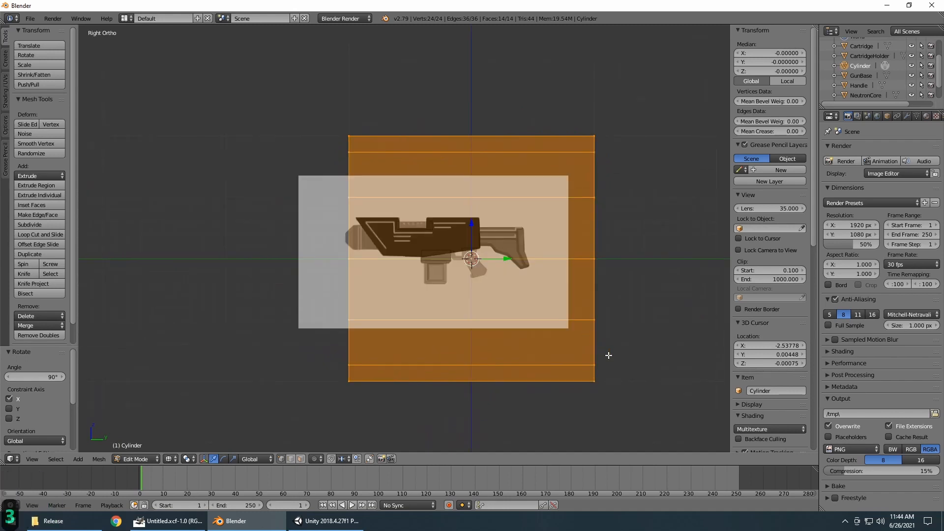
pyautogui.press('s')
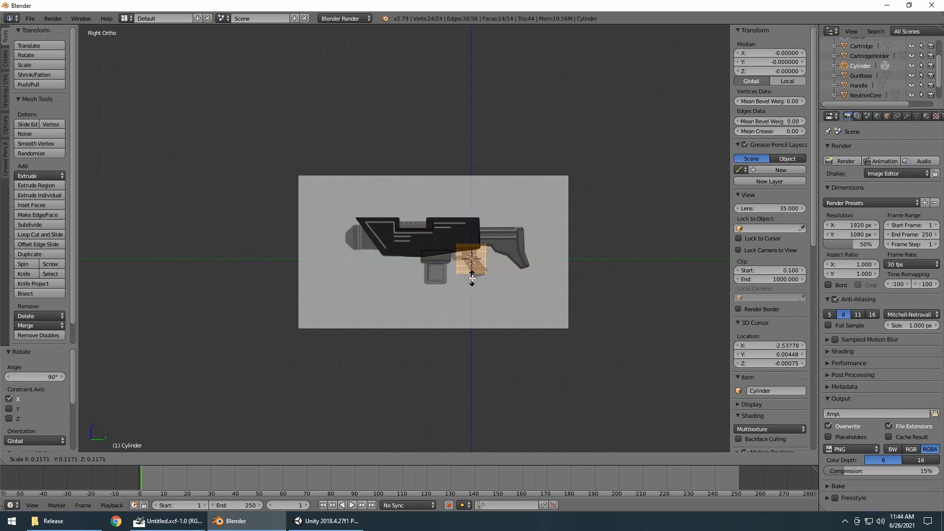
pyautogui.click(472, 277)
pyautogui.press('g')
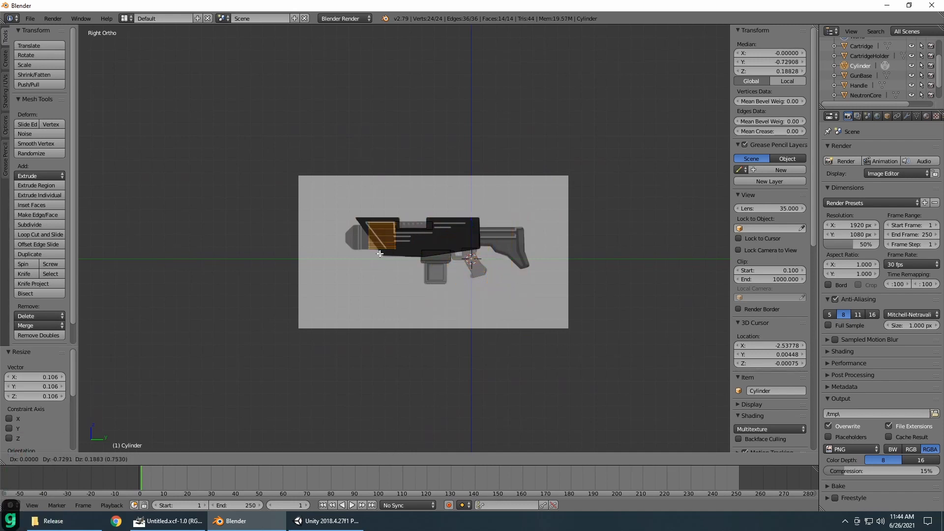
pyautogui.click(365, 257)
# Step: Shrink the muzzle cylinder by about 0.953 and again by about 0.722 so it fits within the gun body's width
pyautogui.scroll(3, 365, 257)
pyautogui.scroll(6, 365, 257)
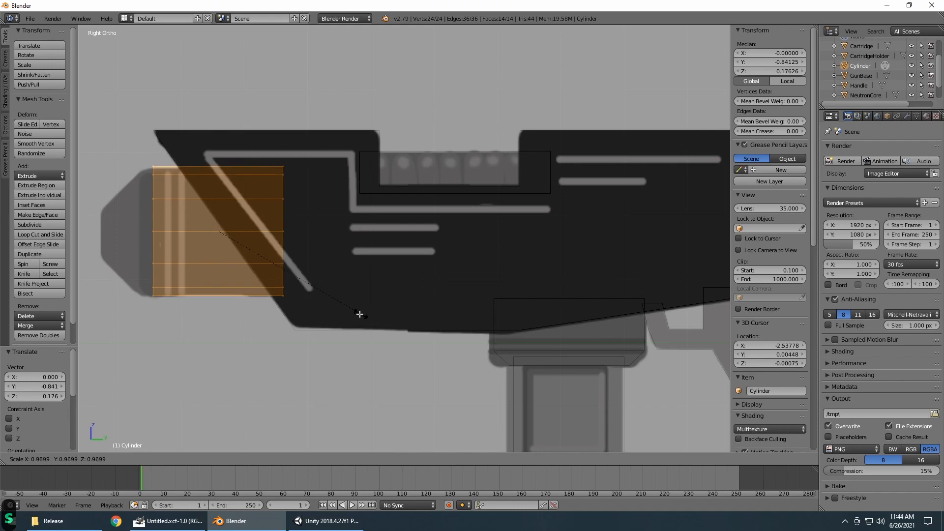
pyautogui.click(358, 313)
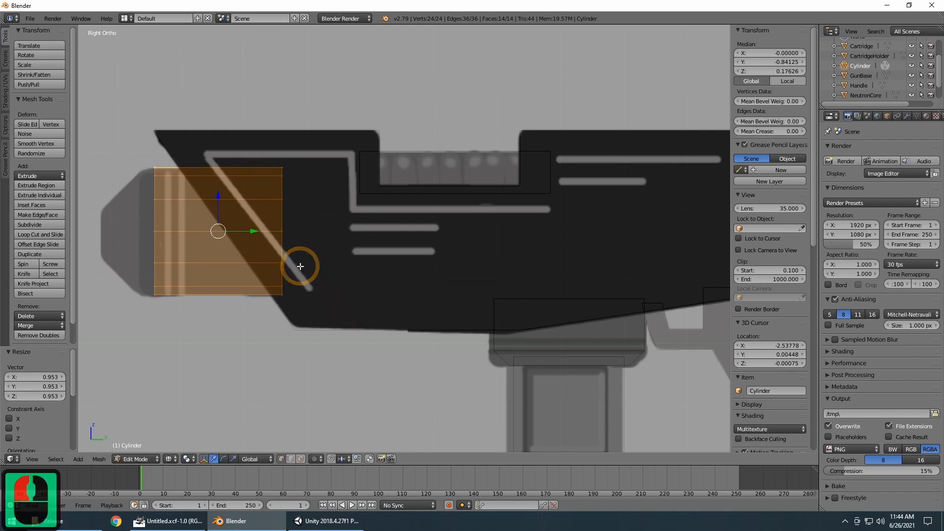
pyautogui.scroll(-4, 300, 266)
pyautogui.moveTo(302, 270)
pyautogui.mouseDown(button='middle')
pyautogui.moveTo(290, 276)
pyautogui.moveTo(354, 310)
pyautogui.moveTo(383, 304)
pyautogui.moveTo(305, 268)
pyautogui.moveTo(280, 270)
pyautogui.moveTo(295, 289)
pyautogui.moveTo(337, 272)
pyautogui.moveTo(316, 290)
pyautogui.moveTo(341, 295)
pyautogui.moveTo(304, 296)
pyautogui.moveTo(344, 318)
pyautogui.moveTo(472, 320)
pyautogui.moveTo(496, 330)
pyautogui.moveTo(512, 354)
pyautogui.moveTo(526, 305)
pyautogui.moveTo(607, 320)
pyautogui.moveTo(557, 332)
pyautogui.mouseUp(button='middle')
pyautogui.press('z')
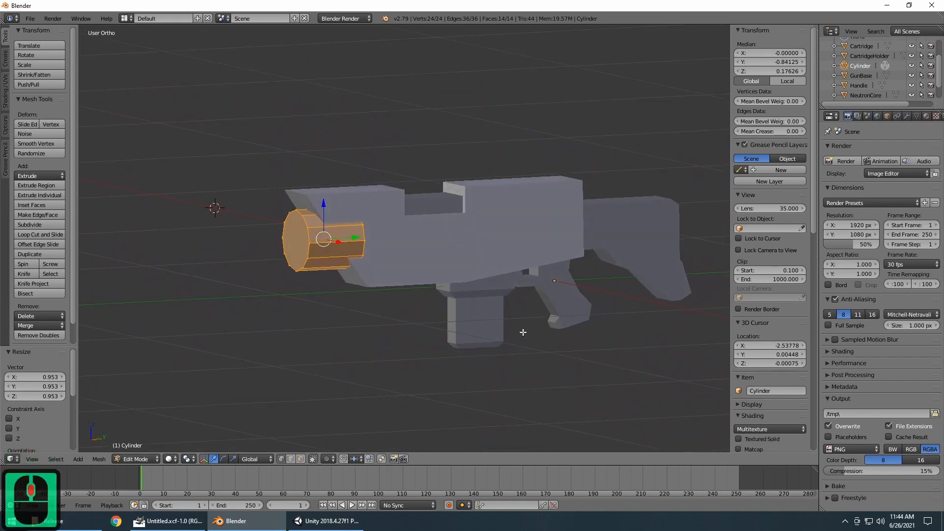
pyautogui.press('s')
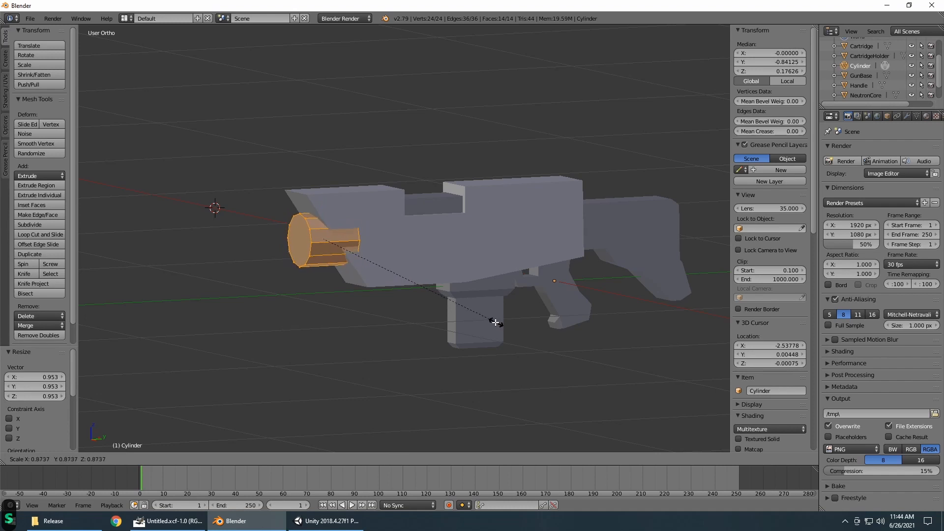
pyautogui.click(464, 313)
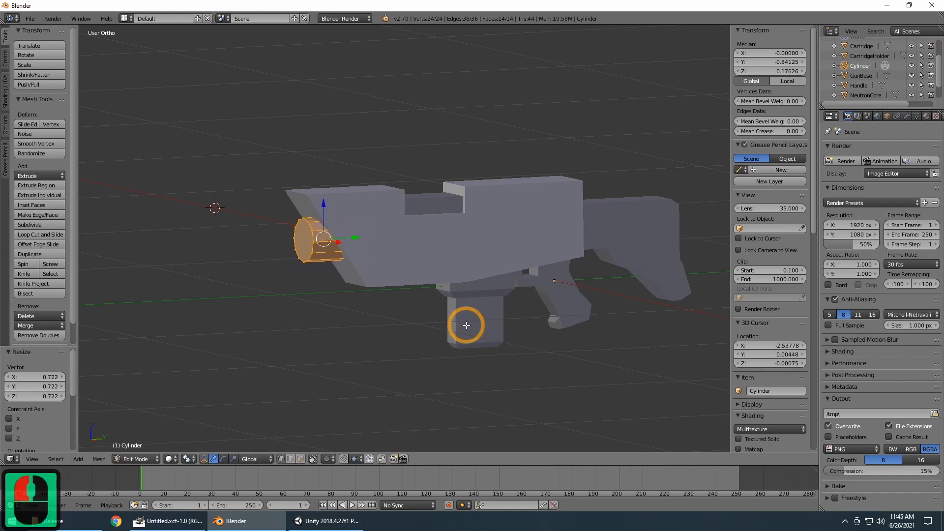
# Step: Examine the resized cylinder's height and position against the muzzle in the side-view reference image
pyautogui.press('KP_3')
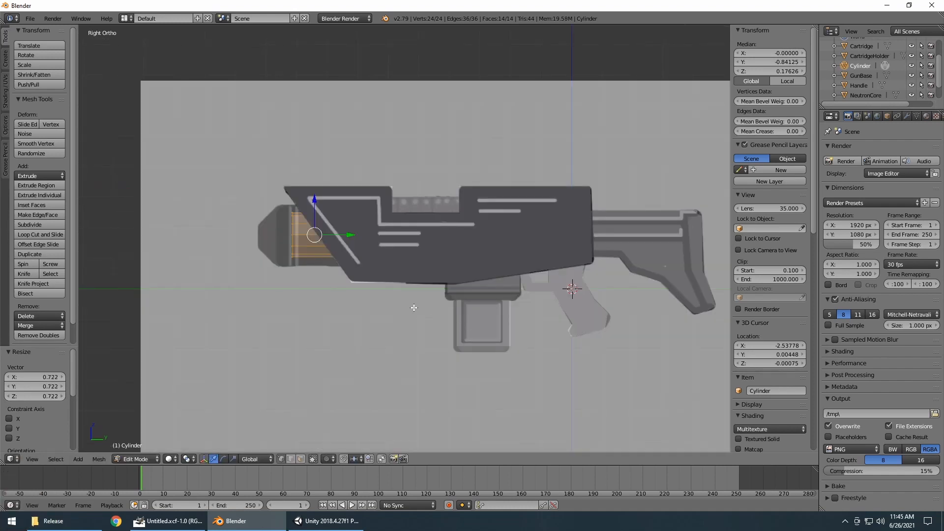
pyautogui.scroll(7, 334, 310)
pyautogui.moveTo(277, 323); pyautogui.dragTo(467, 219, button='middle')
pyautogui.scroll(-4, 541, 304)
pyautogui.moveTo(531, 305); pyautogui.dragTo(441, 288, button='middle')
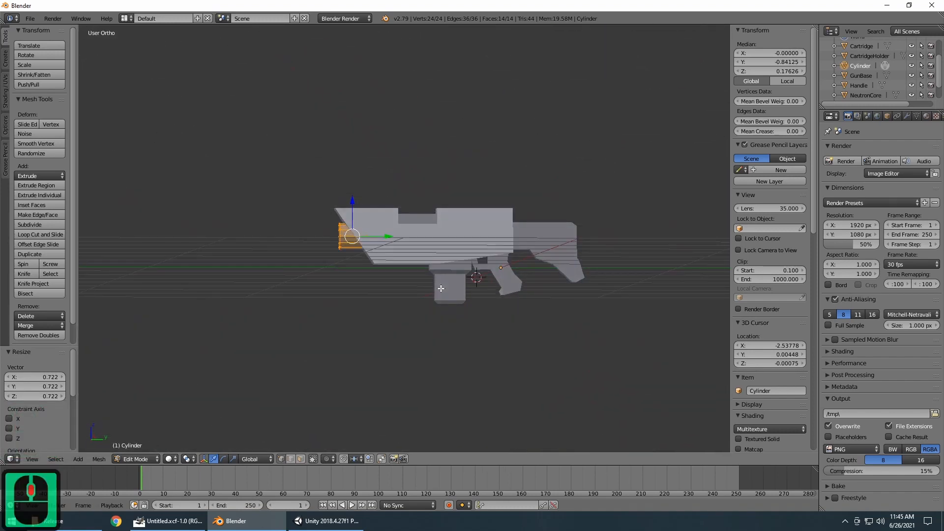
pyautogui.press('KP_3')
pyautogui.scroll(5, 263, 260)
pyautogui.scroll(3, 263, 260)
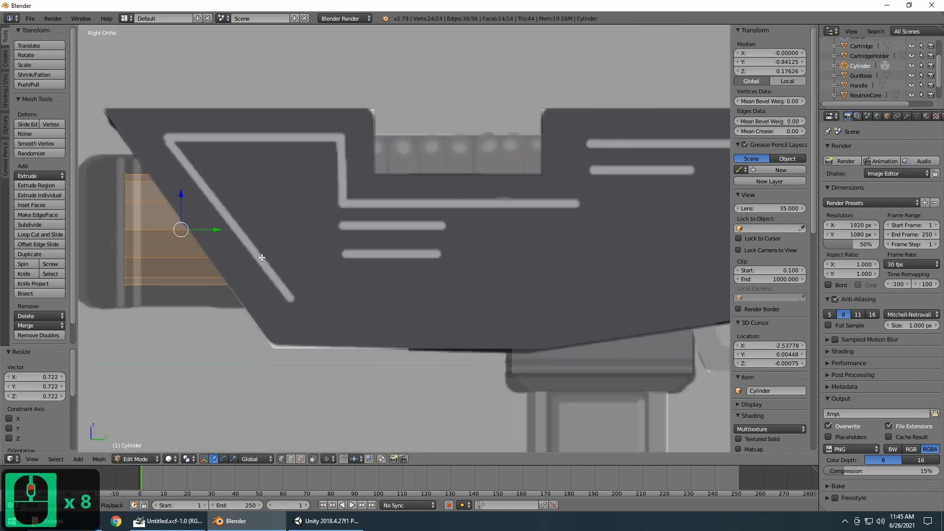
pyautogui.scroll(-1, 263, 260)
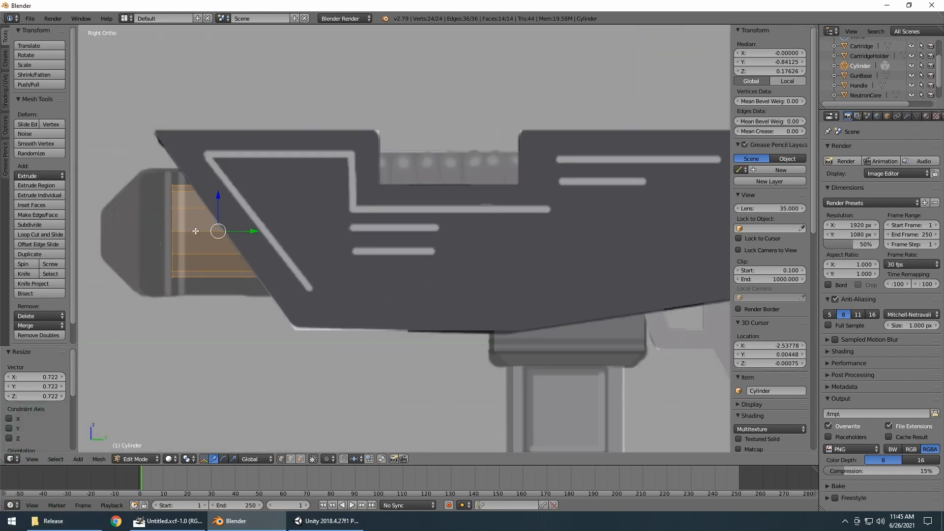
# Step: Extend the cylinder forward by moving its front ring of vertices about -0.052 along Y
pyautogui.press('z')
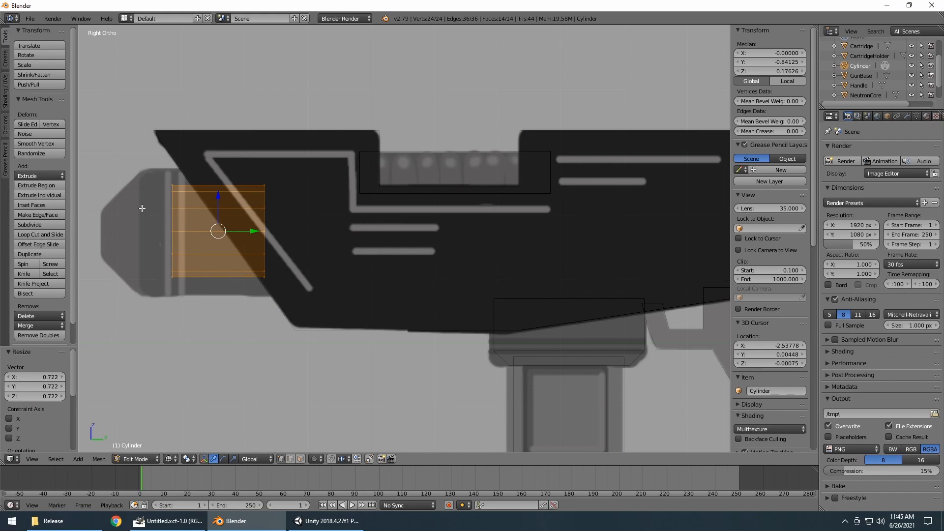
pyautogui.press('a')
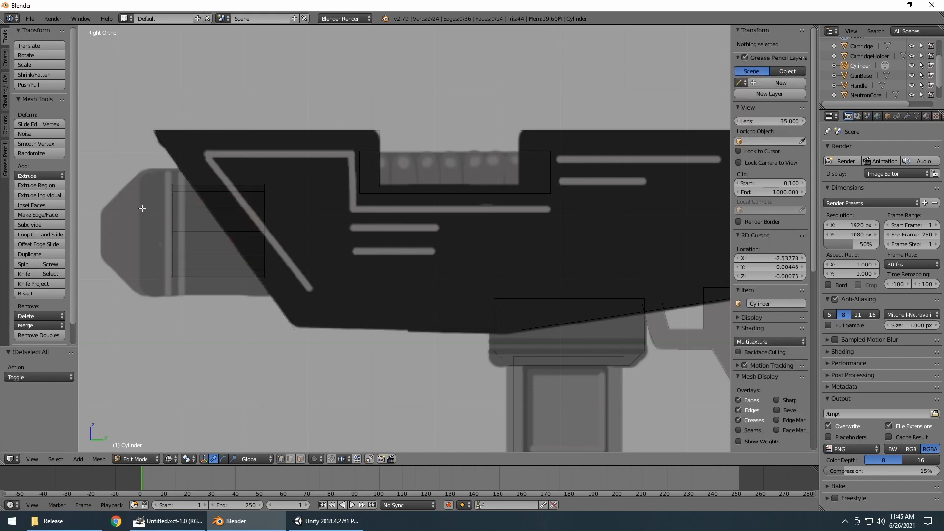
pyautogui.press('b')
pyautogui.moveTo(139, 163); pyautogui.dragTo(189, 323)
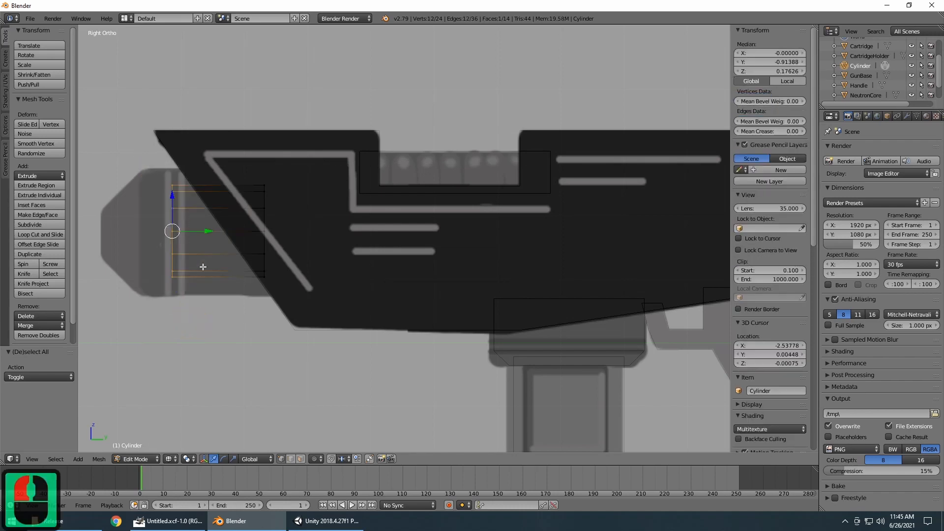
pyautogui.moveTo(204, 231); pyautogui.dragTo(175, 235)
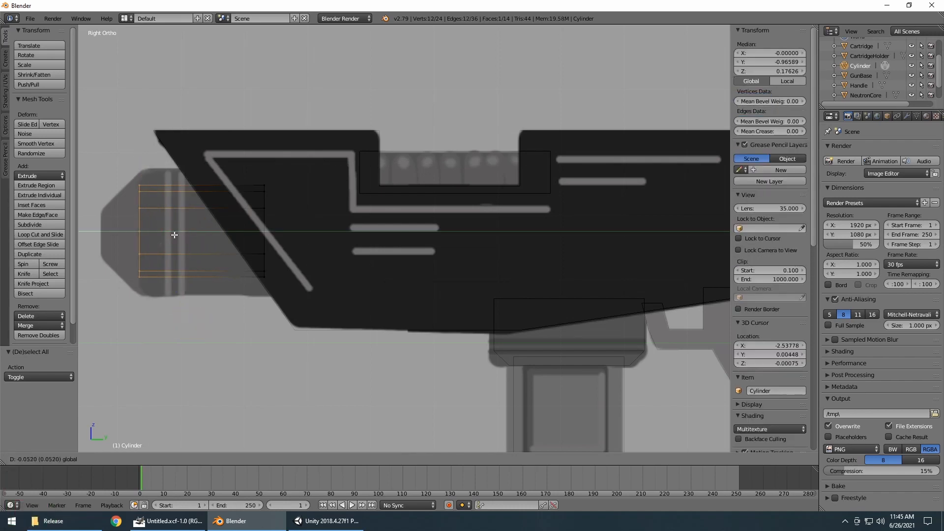
pyautogui.click(175, 235)
# Step: Select the muzzle cylinder's front and rear cap faces in face selection mode, and clear the selection
pyautogui.scroll(-5, 173, 232)
pyautogui.moveTo(172, 231); pyautogui.dragTo(381, 300, button='middle')
pyautogui.scroll(8, 337, 305)
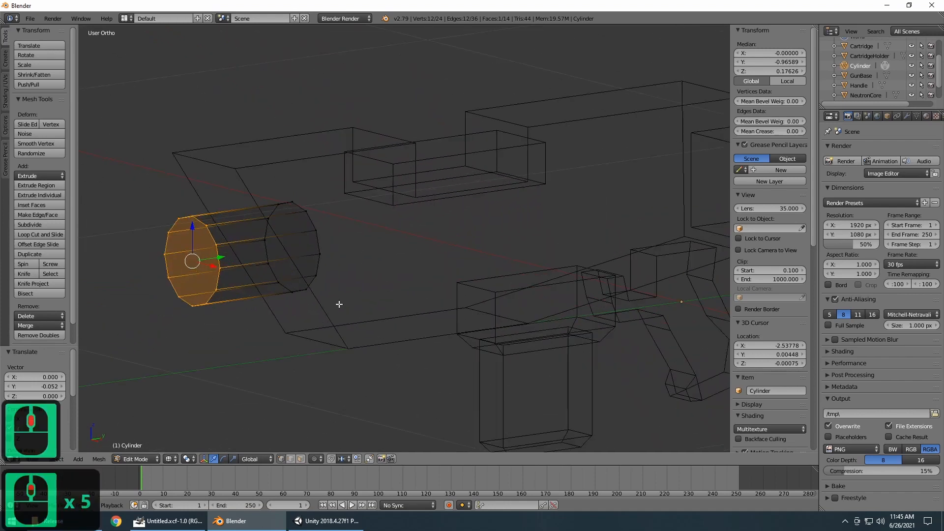
pyautogui.scroll(-3, 163, 259)
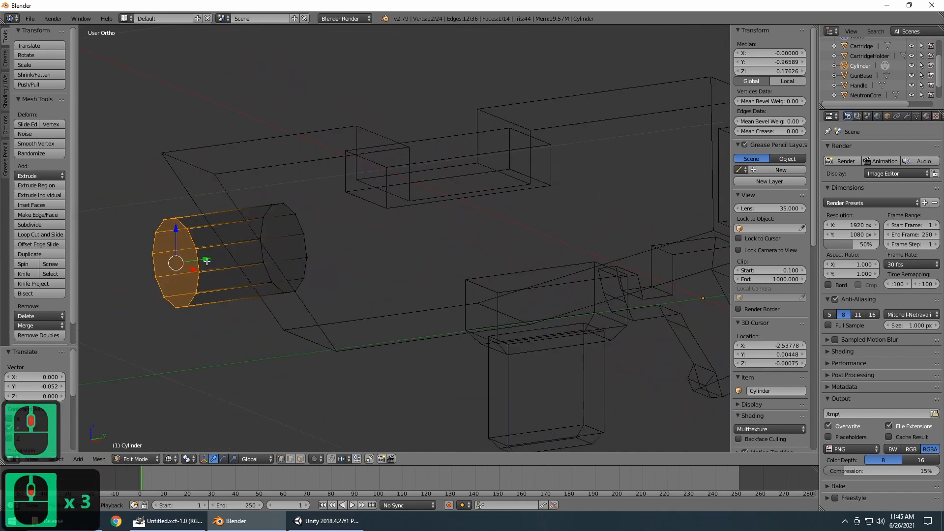
pyautogui.click(301, 459)
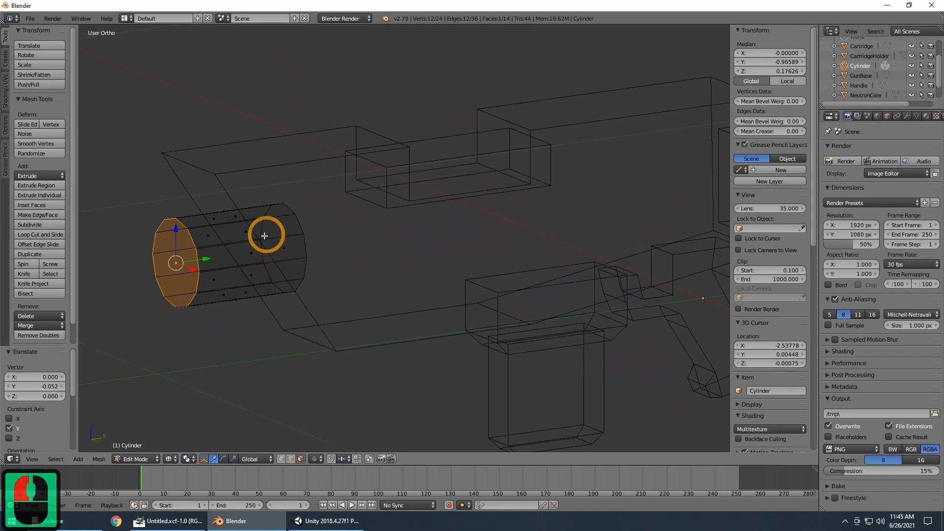
pyautogui.rightClick(254, 257)
pyautogui.moveTo(273, 300); pyautogui.dragTo(366, 290, button='middle')
pyautogui.rightClick(219, 264)
pyautogui.rightClick(210, 256)
pyautogui.rightClick(281, 249)
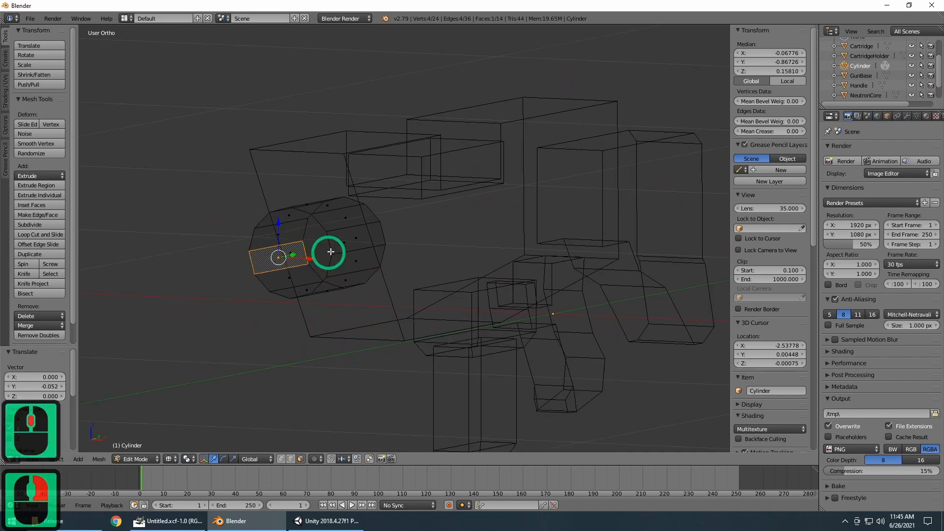
pyautogui.rightClick(295, 256)
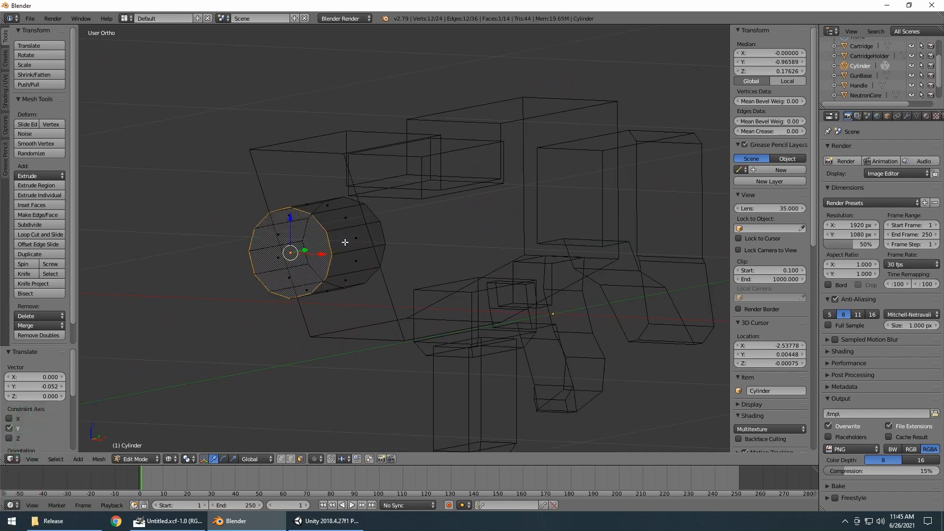
pyautogui.keyDown('shift'); pyautogui.rightClick(346, 242); pyautogui.keyUp('shift')
pyautogui.moveTo(302, 249); pyautogui.dragTo(421, 303, button='middle')
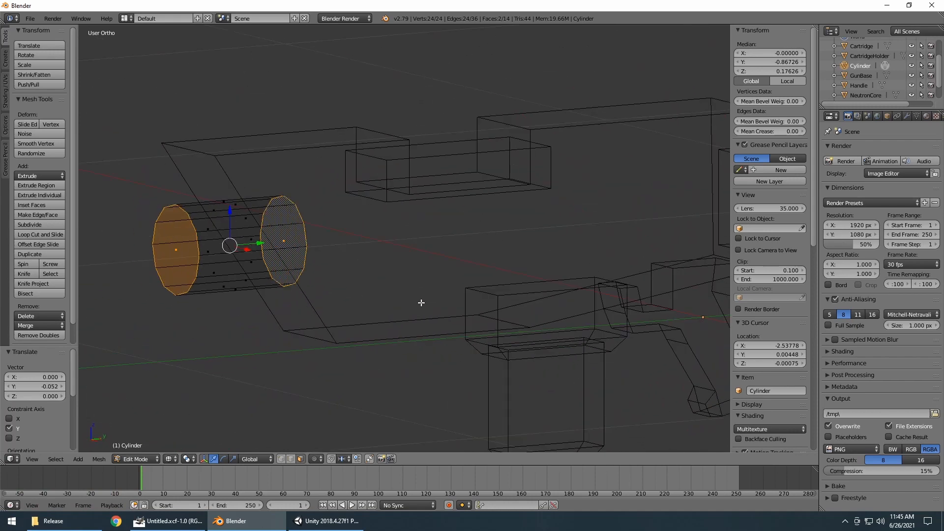
pyautogui.scroll(3, 202, 320)
pyautogui.scroll(-4, 202, 320)
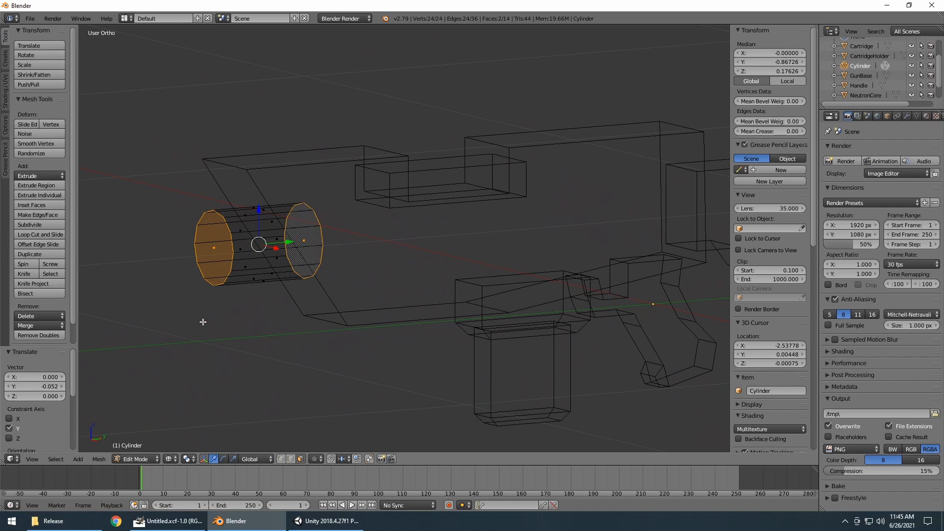
pyautogui.press('a')
pyautogui.moveTo(361, 321); pyautogui.dragTo(298, 332, button='middle')
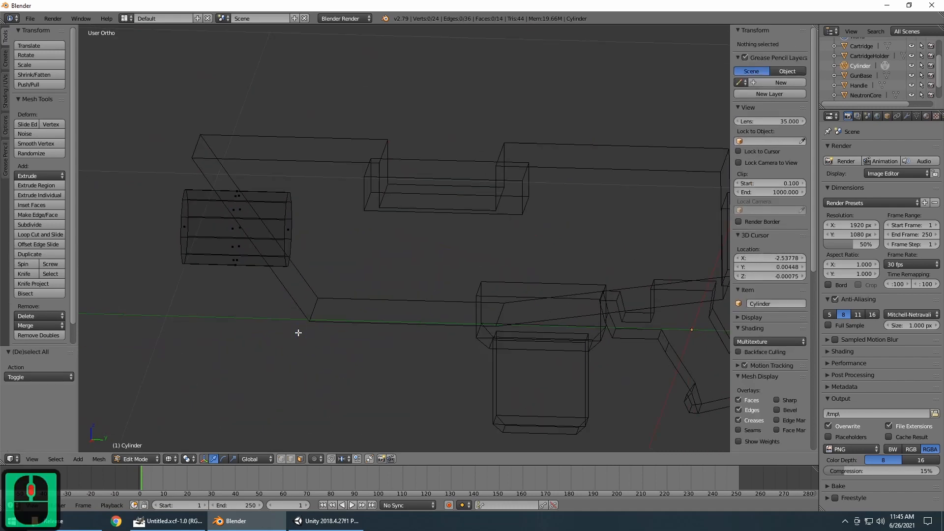
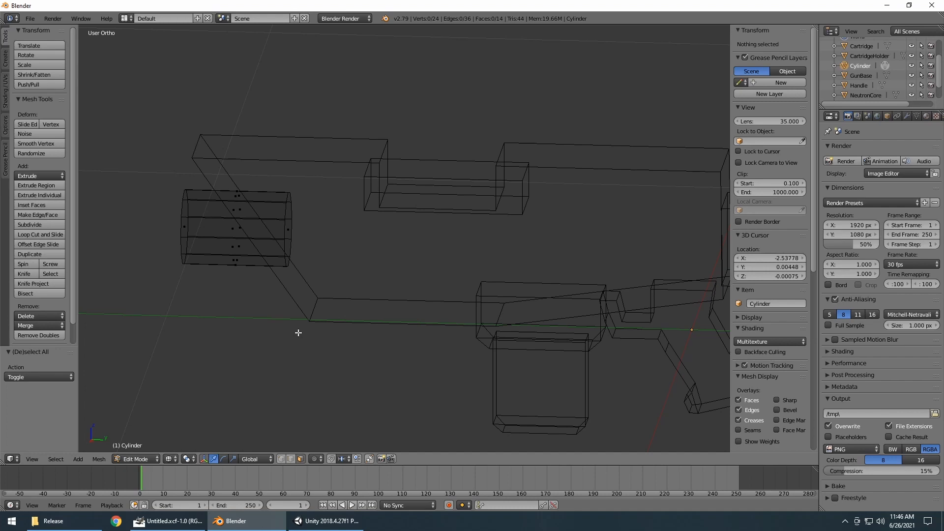
pyautogui.press('KP_3')
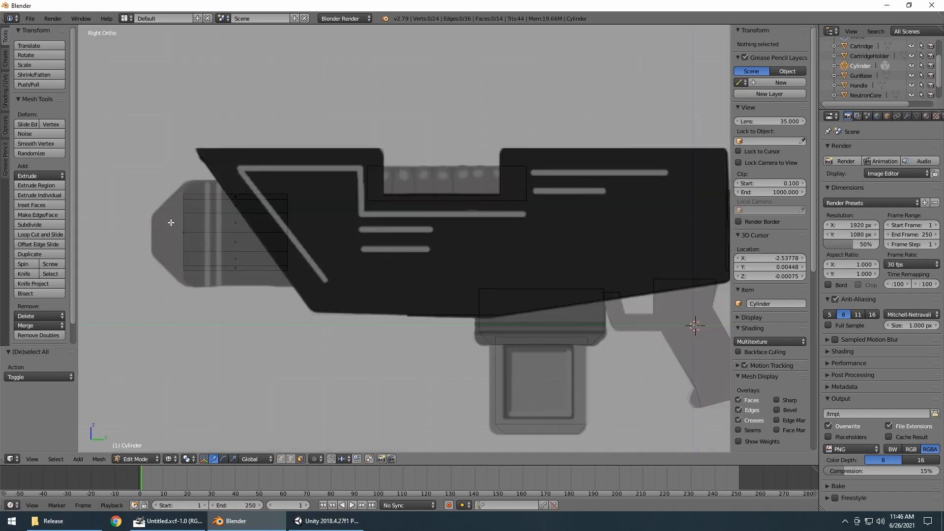
pyautogui.moveTo(178, 231); pyautogui.dragTo(207, 267, button='middle')
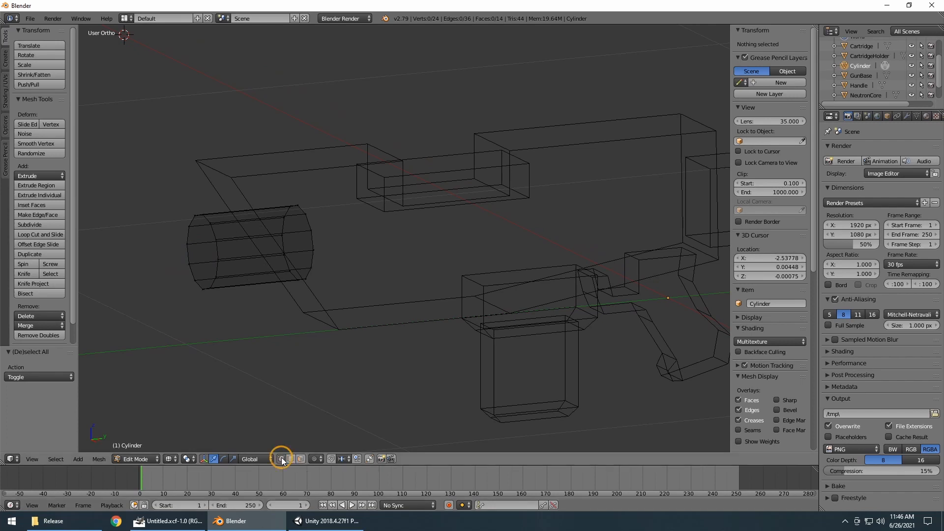
# Step: Select the muzzle cylinder's front ring of vertices and extrude it forward by about 0.051 to the tip in the reference image
pyautogui.moveTo(337, 344); pyautogui.dragTo(333, 367, button='middle')
pyautogui.press('3')
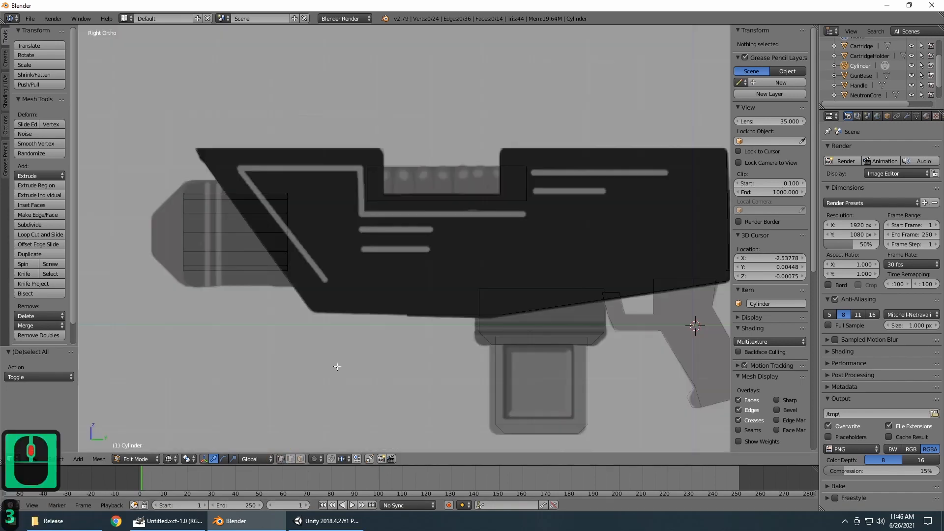
pyautogui.press('b')
pyautogui.moveTo(152, 161); pyautogui.dragTo(206, 283)
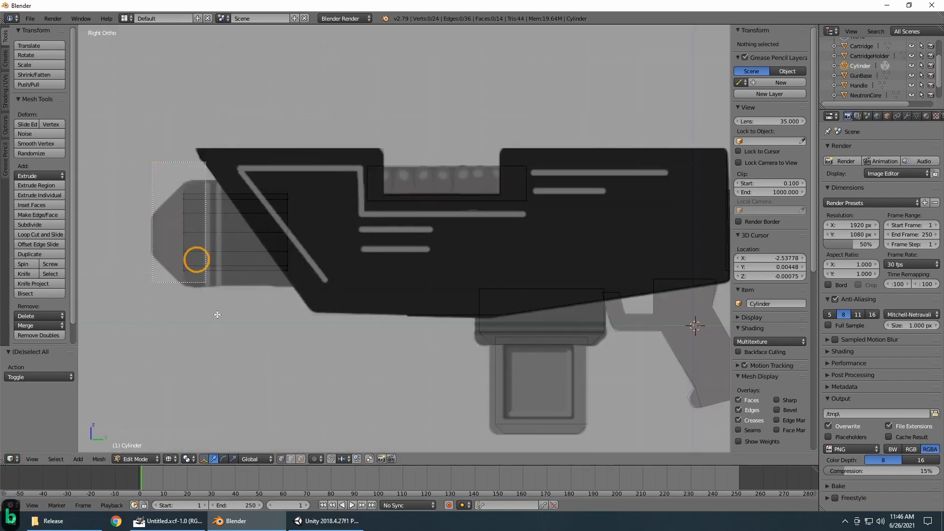
pyautogui.moveTo(218, 314); pyautogui.dragTo(217, 331)
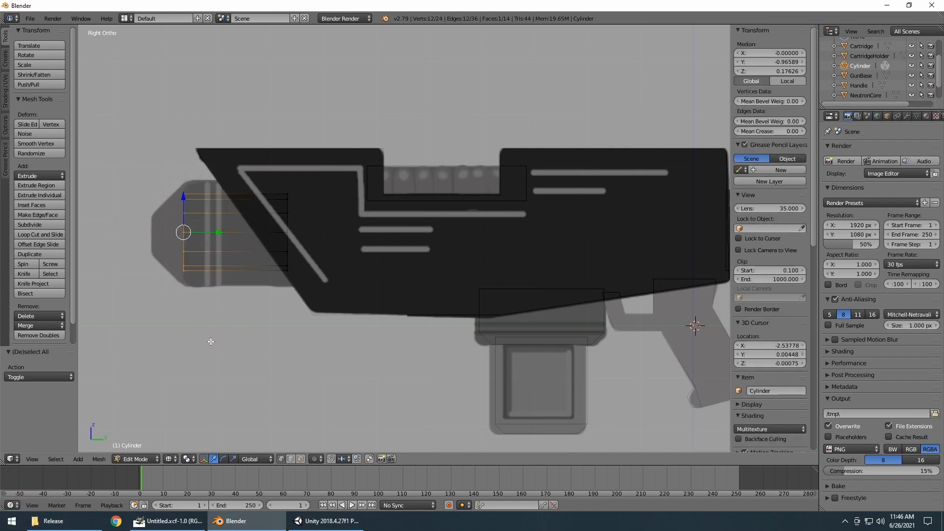
pyautogui.press('e')
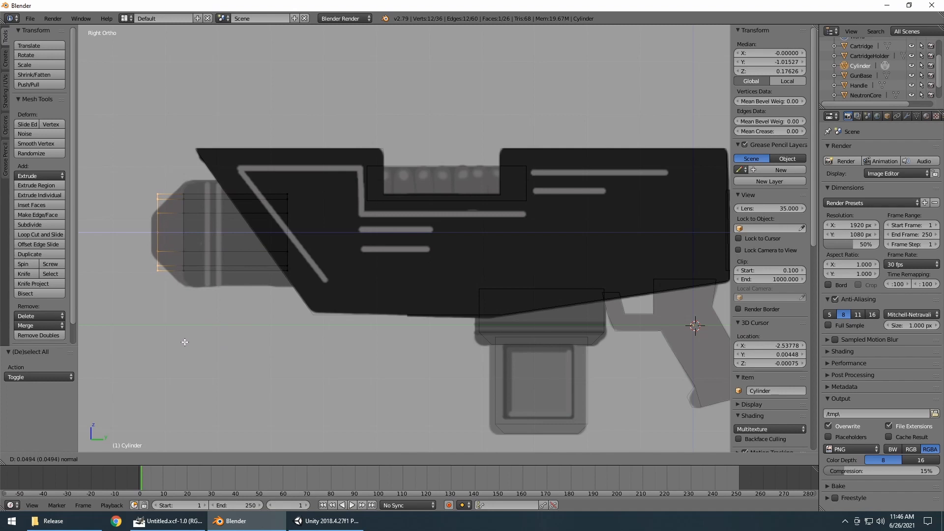
pyautogui.click(217, 343)
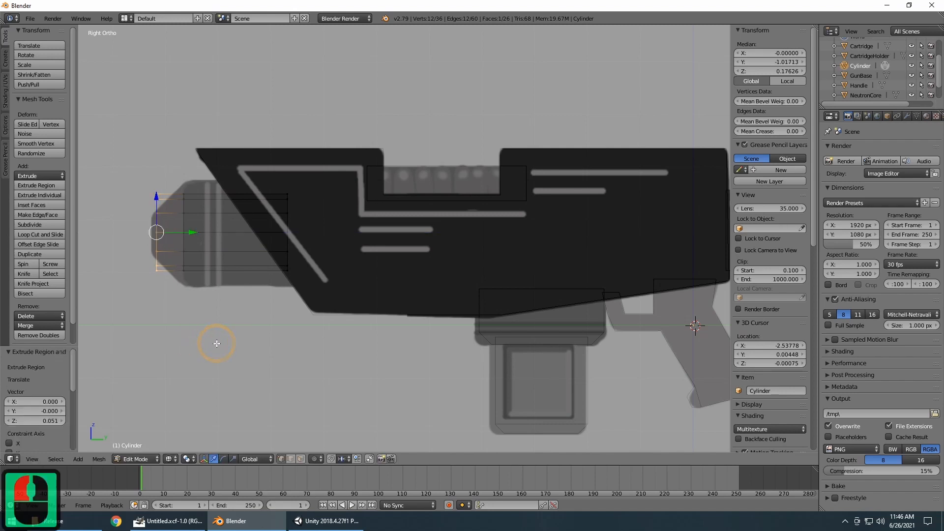
# Step: Scale the extruded front ring by 0.5 to taper the muzzle tip
pyautogui.write('s.5')
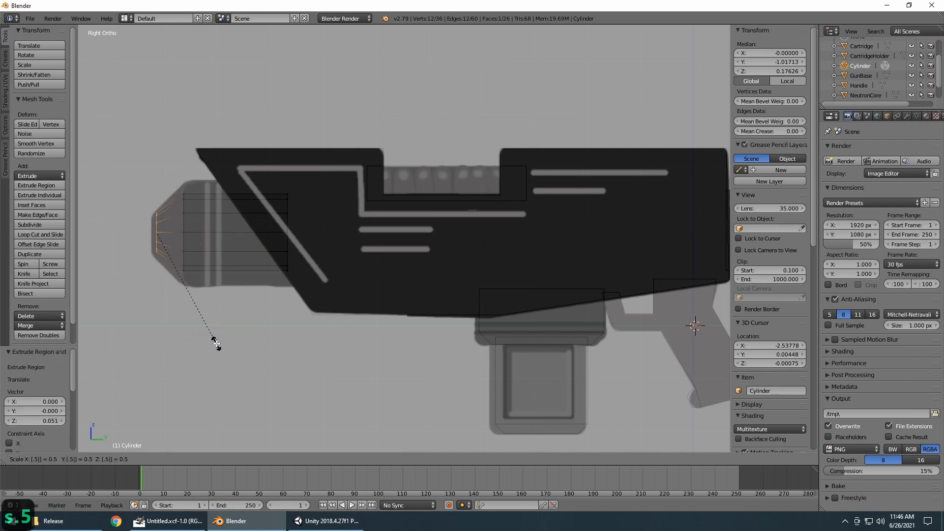
pyautogui.press('Return')
pyautogui.scroll(4, 91, 232)
pyautogui.scroll(-4, 94, 227)
pyautogui.moveTo(228, 253); pyautogui.dragTo(504, 314, button='middle')
pyautogui.press('KP_3')
pyautogui.scroll(4, 209, 264)
pyautogui.scroll(-3, 208, 263)
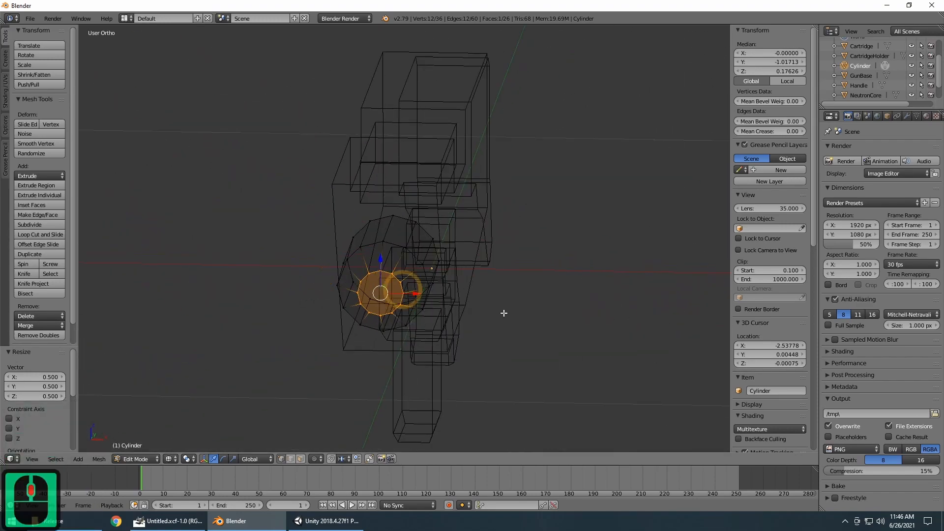
pyautogui.scroll(3, 517, 339)
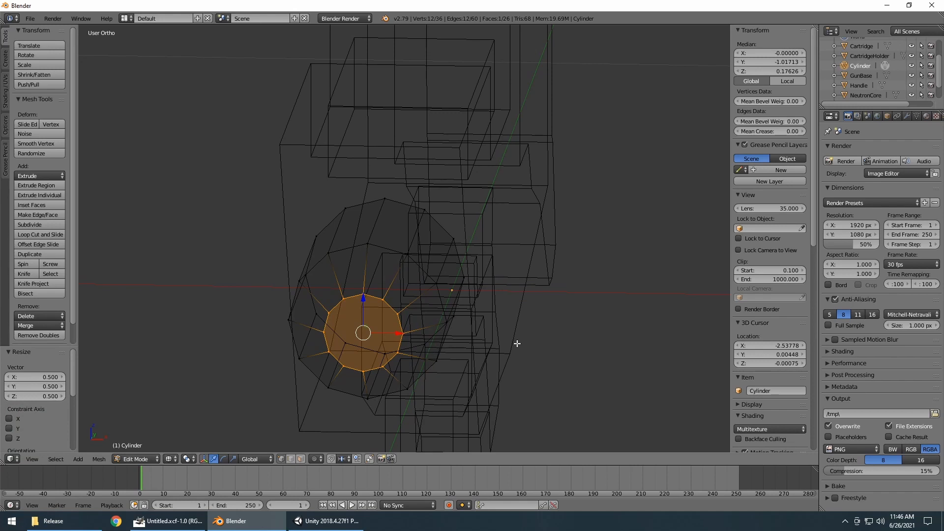
pyautogui.press('KP_1')
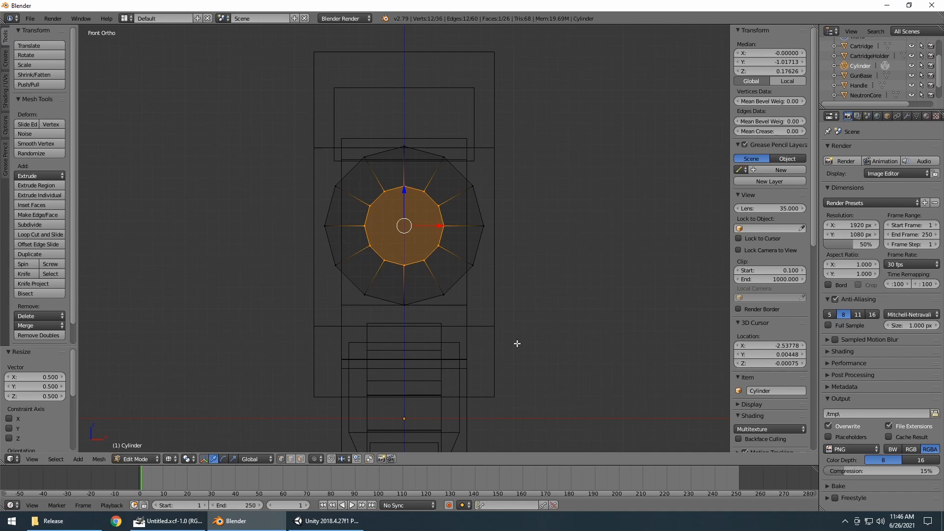
pyautogui.write('s.8')
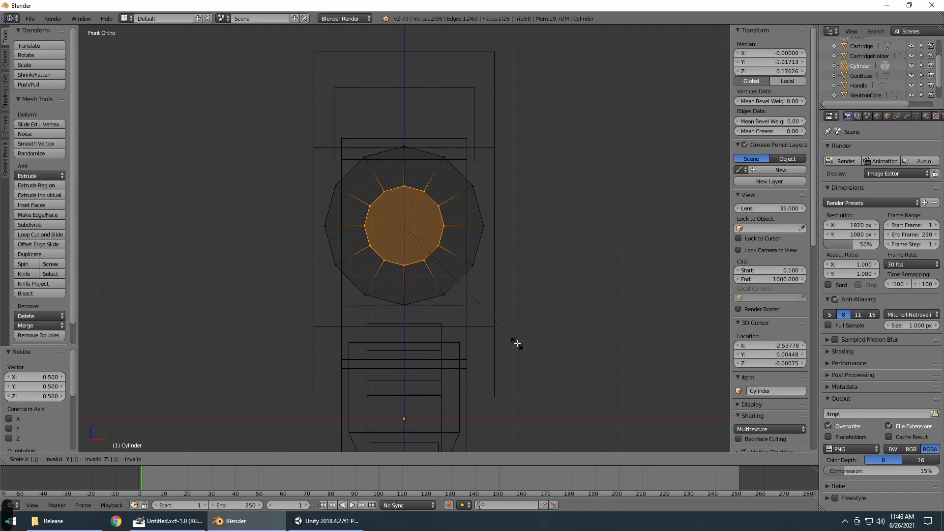
pyautogui.hotkey('ctrl', 'z')
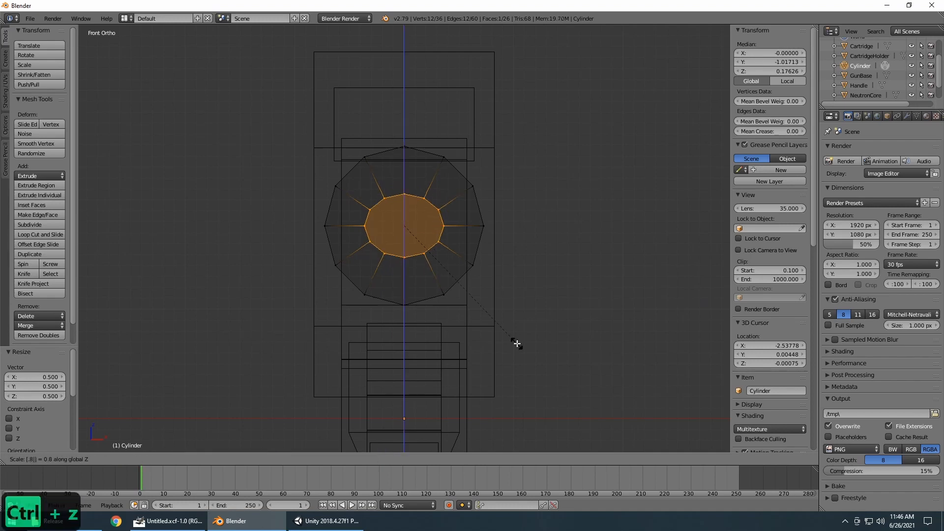
pyautogui.hotkey('ctrl', 'z')
pyautogui.rightClick(516, 343)
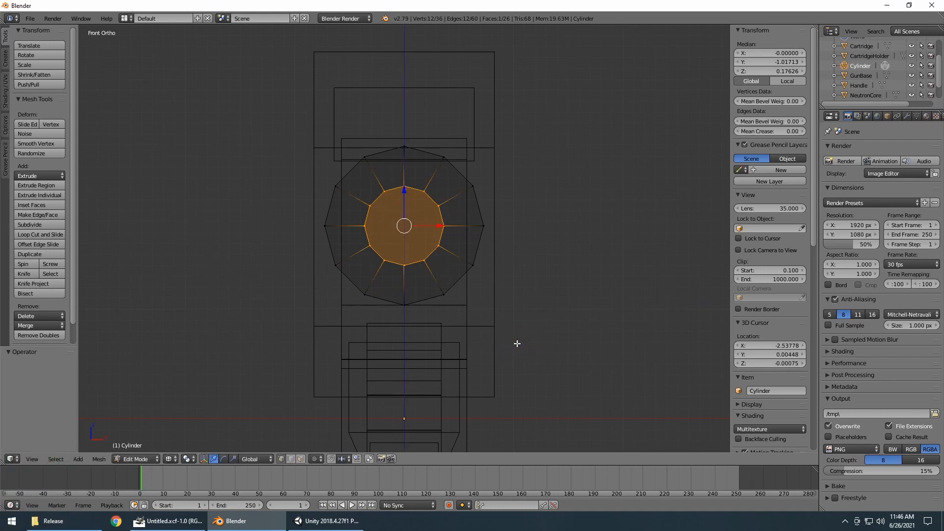
# Step: Extrude the muzzle's small front face forward by about 0.011
pyautogui.moveTo(517, 343); pyautogui.dragTo(468, 360, button='middle')
pyautogui.scroll(3, 374, 361)
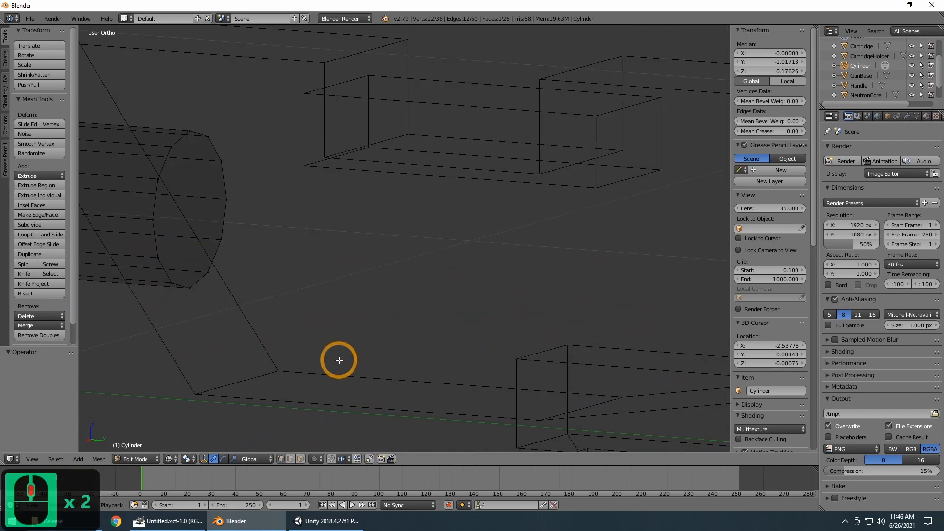
pyautogui.press('KP_3')
pyautogui.scroll(-5, 323, 363)
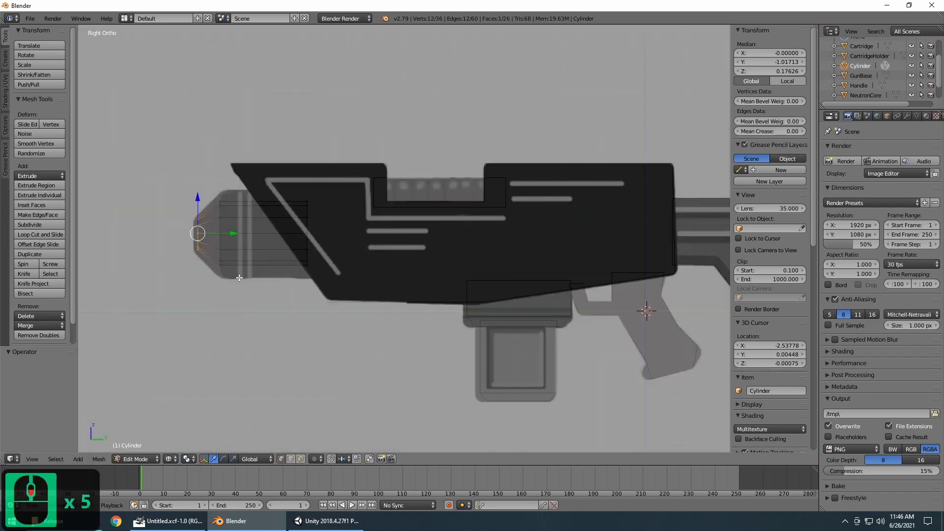
pyautogui.press('e')
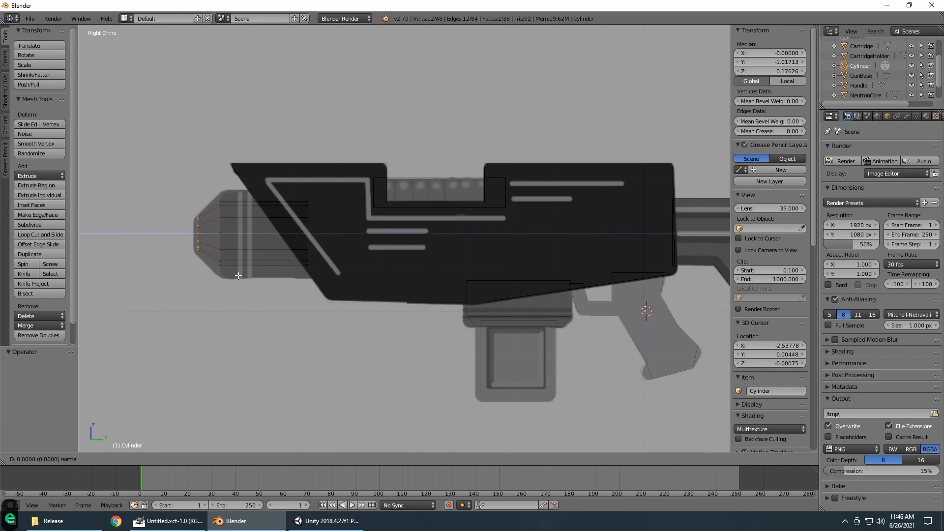
pyautogui.click(235, 276)
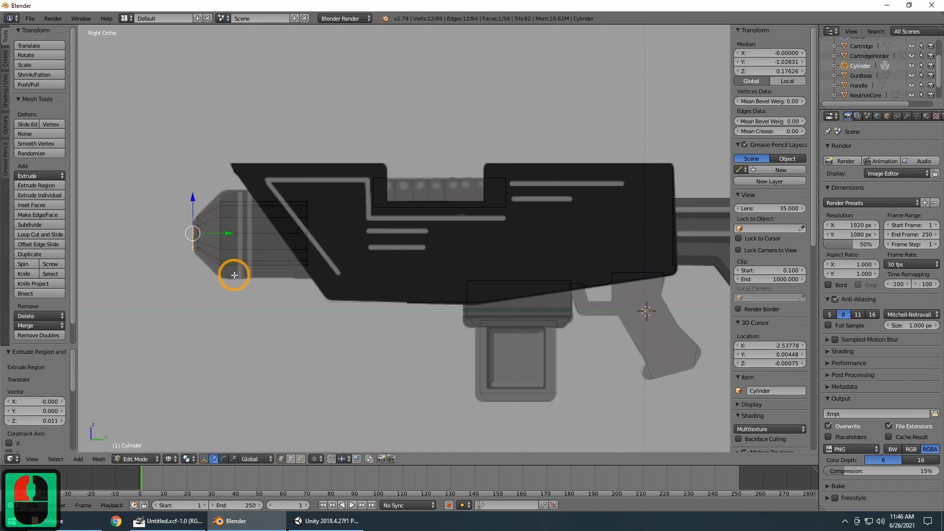
pyautogui.scroll(2, 234, 275)
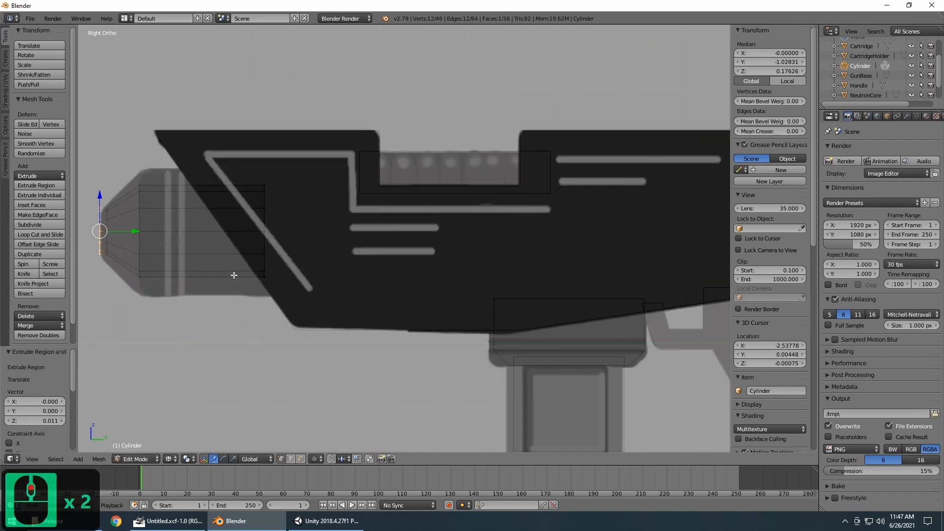
# Step: Scale the newly extruded front face of the muzzle by 0.8
pyautogui.press('KP_1')
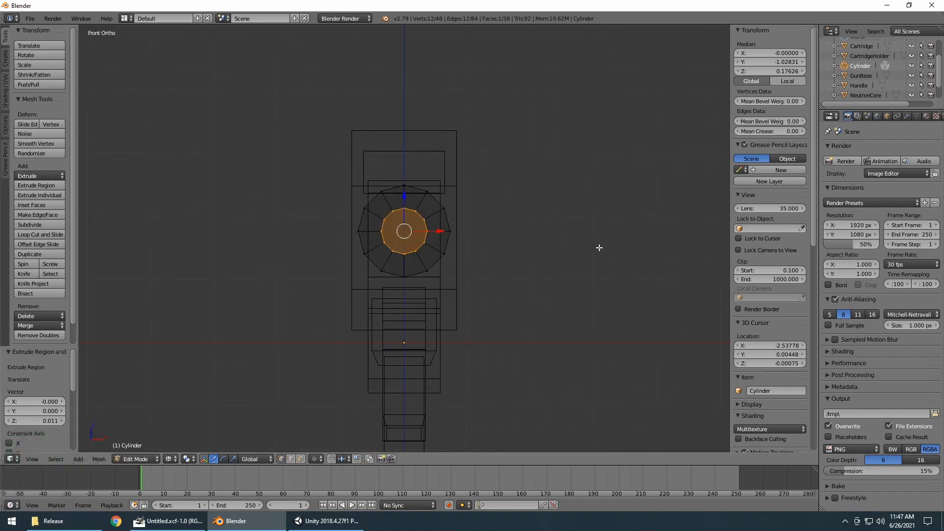
pyautogui.write('s.8')
pyautogui.press('Return')
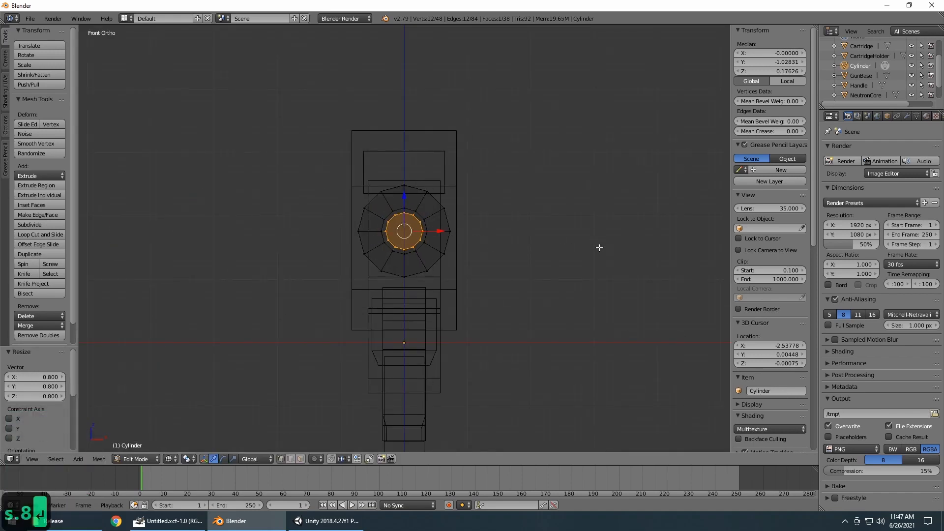
pyautogui.moveTo(599, 247); pyautogui.dragTo(451, 299, button='middle')
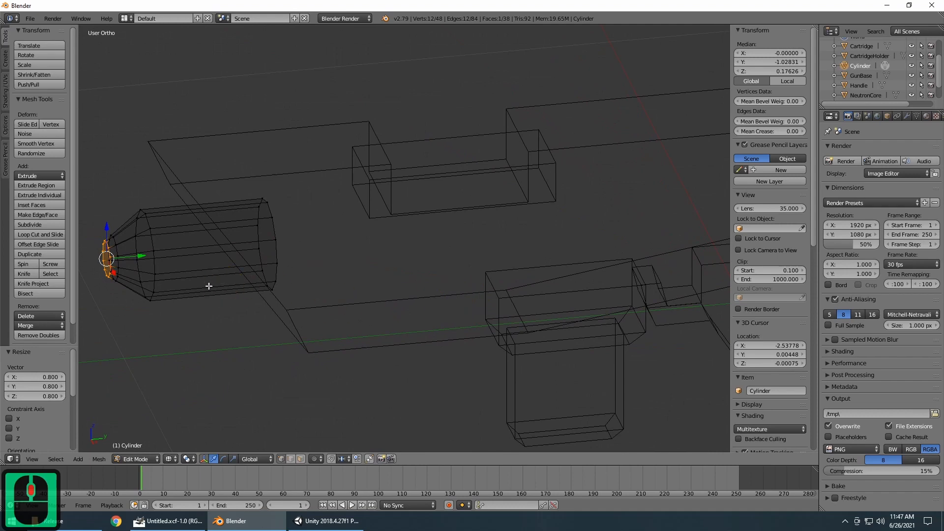
pyautogui.scroll(2, 209, 286)
pyautogui.scroll(-3, 209, 286)
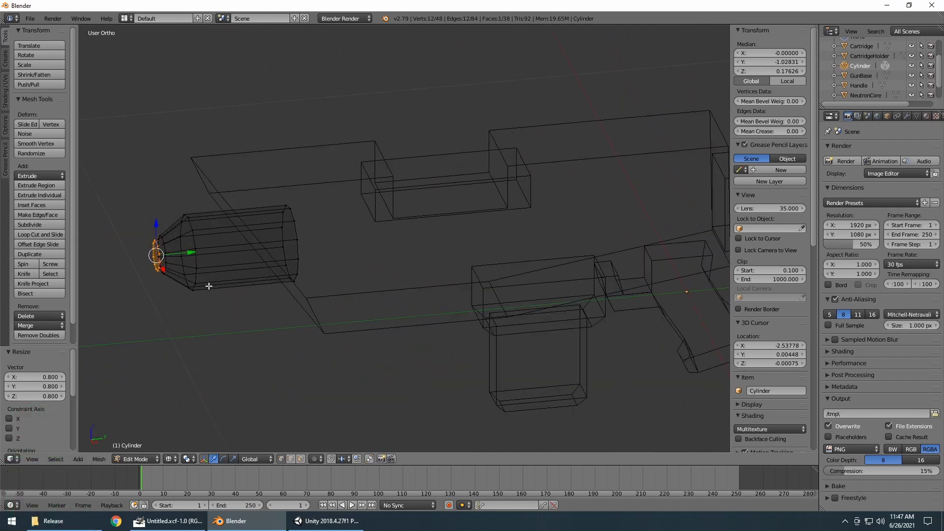
# Step: Select the two frontmost vertex rings of the muzzle and flatten them into one plane by scaling to 0 along Y
pyautogui.scroll(3, 208, 281)
pyautogui.moveTo(554, 270); pyautogui.dragTo(659, 270, button='middle')
pyautogui.press('KP_3')
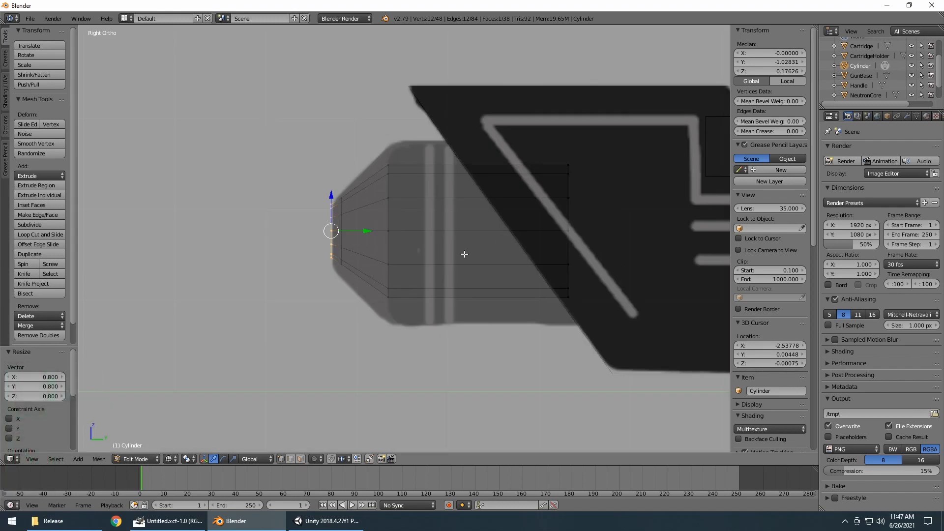
pyautogui.press('b')
pyautogui.moveTo(278, 158); pyautogui.dragTo(361, 354)
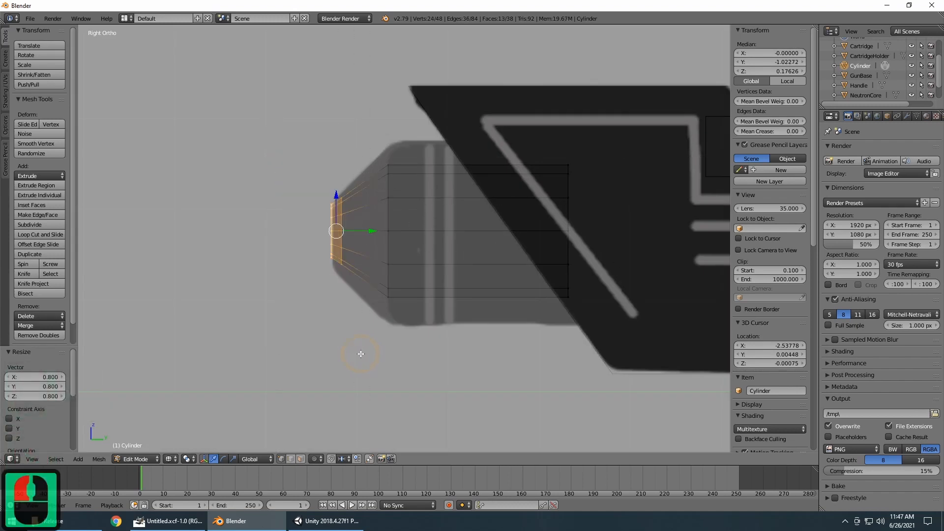
pyautogui.press('s')
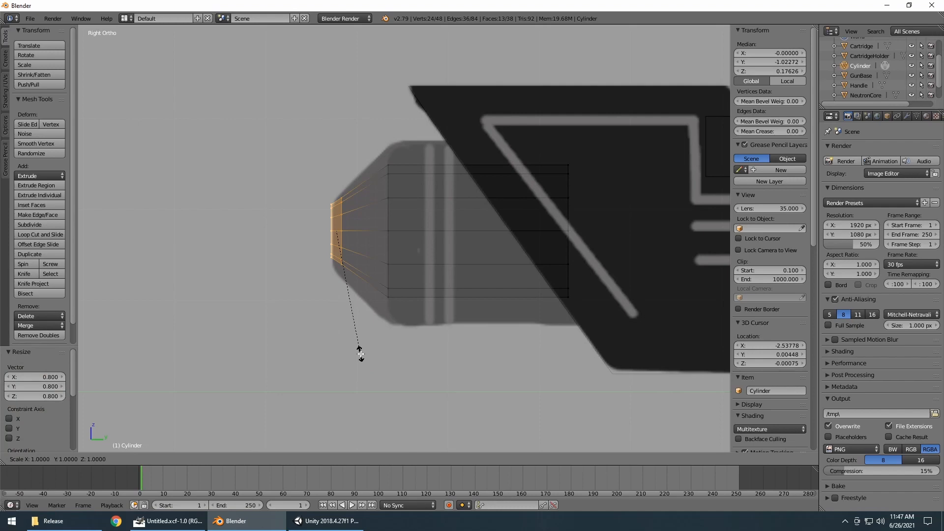
pyautogui.press('y')
pyautogui.press('0')
pyautogui.press('Return')
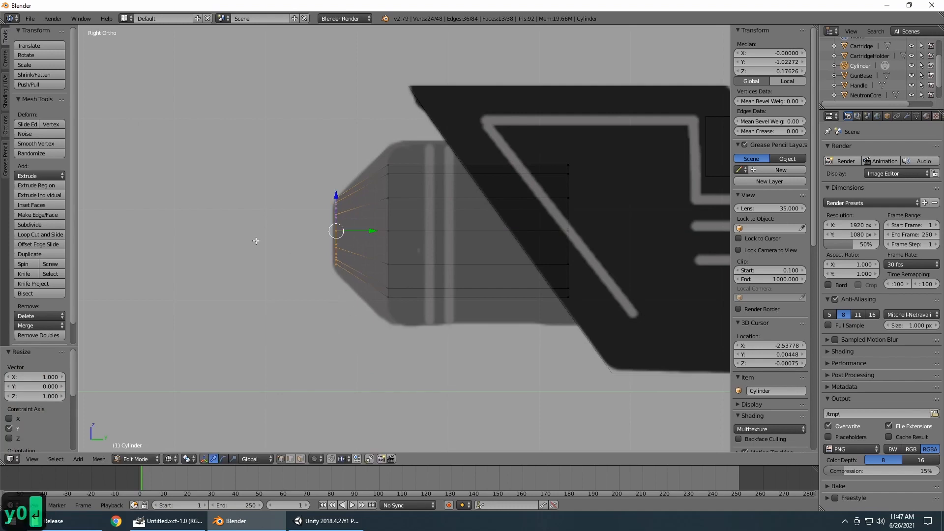
# Step: Select only the inner ring of vertices on the muzzle's flattened front face
pyautogui.moveTo(256, 240); pyautogui.dragTo(182, 226, button='middle')
pyautogui.press('KP_3')
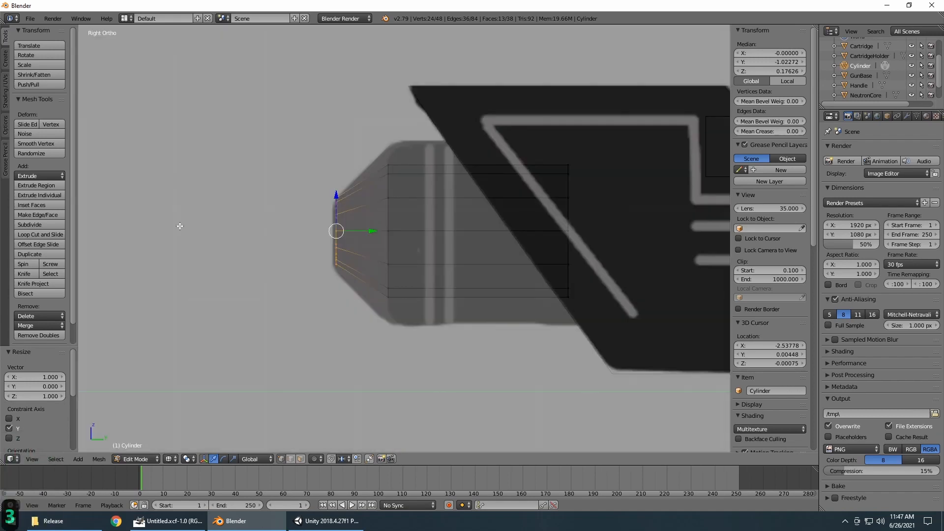
pyautogui.moveTo(321, 232); pyautogui.dragTo(310, 260, button='middle')
pyautogui.scroll(4, 375, 296)
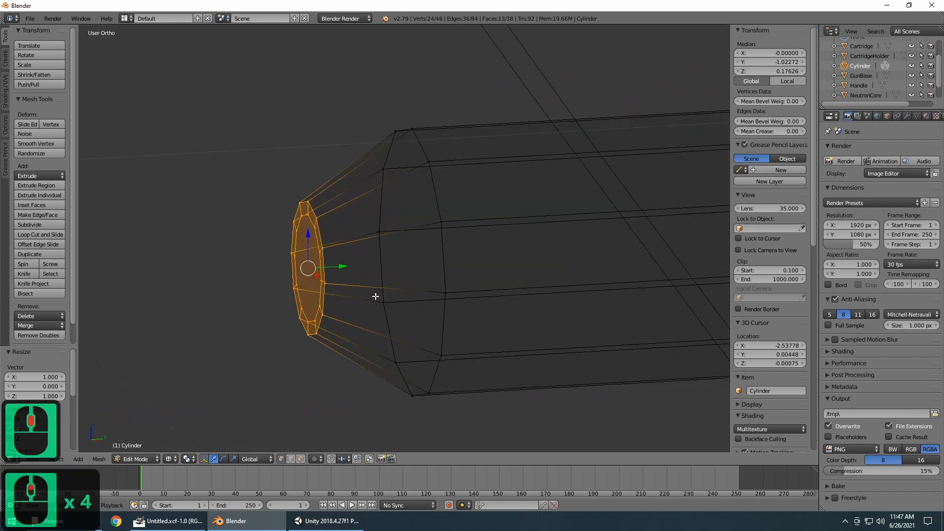
pyautogui.moveTo(375, 296); pyautogui.dragTo(489, 302, button='middle')
pyautogui.rightClick(441, 259)
pyautogui.press('KP_1')
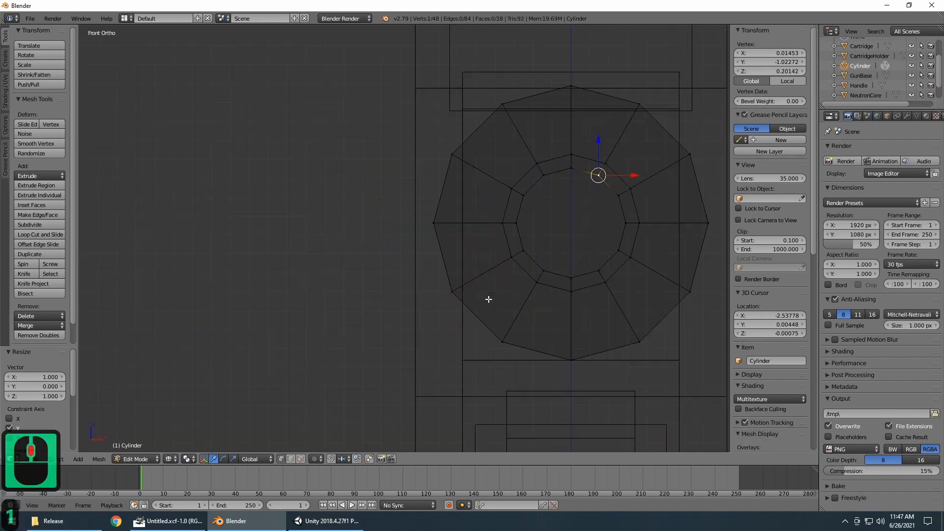
pyautogui.keyDown('alt'); pyautogui.click(619, 204); pyautogui.keyUp('alt')
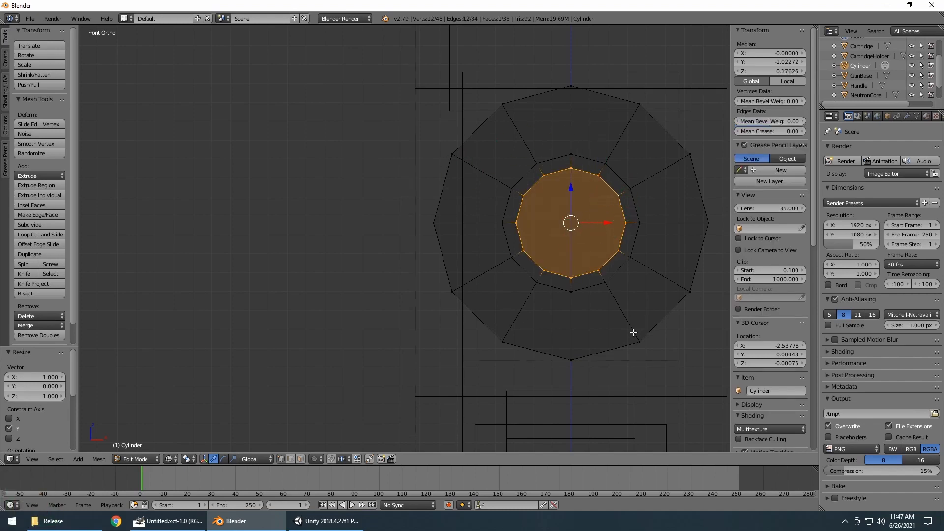
# Step: Extrude the inner front face of the muzzle forward by about 0.015
pyautogui.moveTo(616, 338); pyautogui.dragTo(542, 364, button='middle')
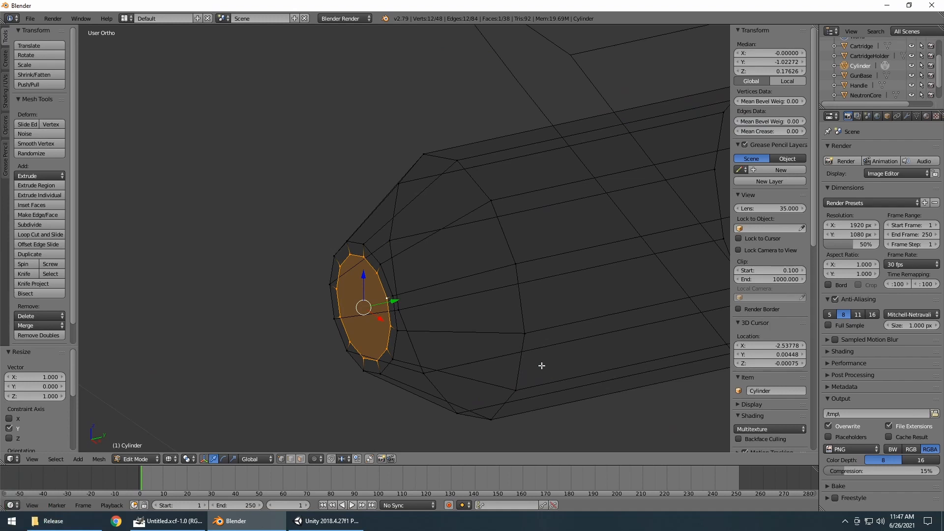
pyautogui.press('KP_3')
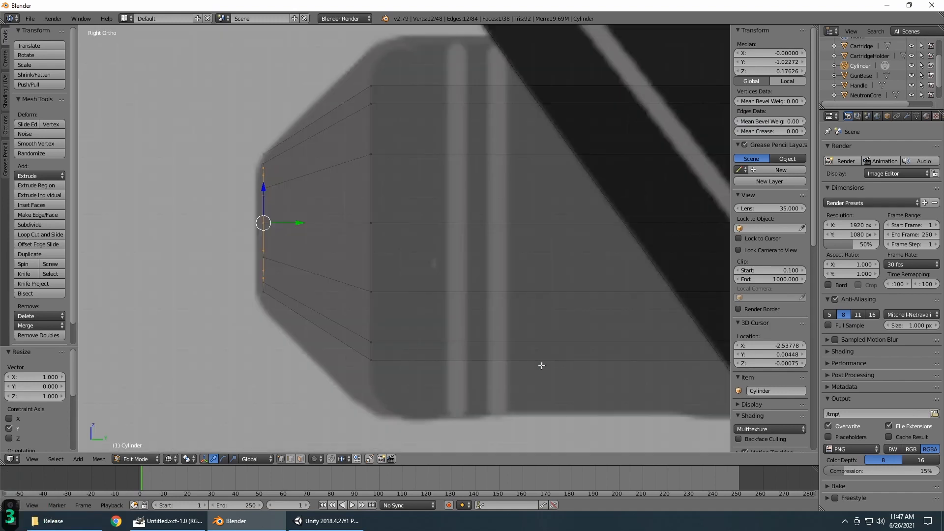
pyautogui.press('e')
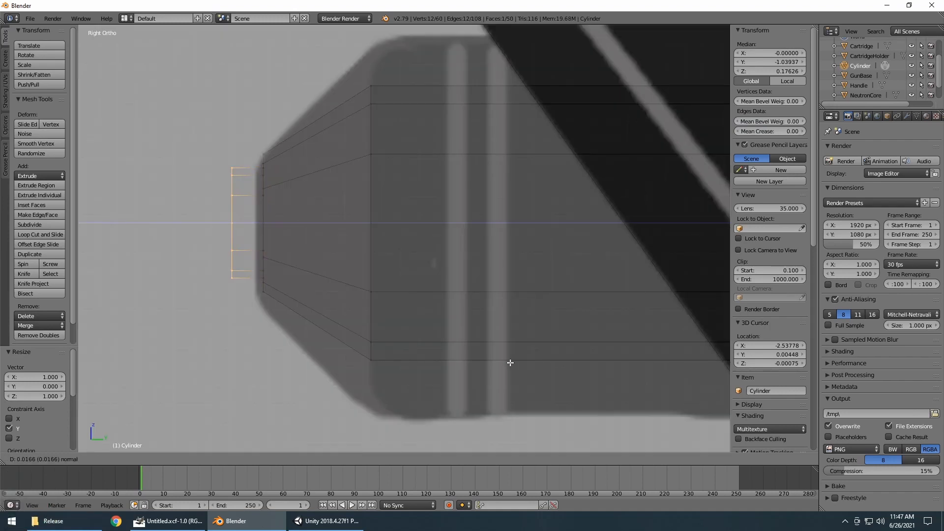
pyautogui.click(451, 356)
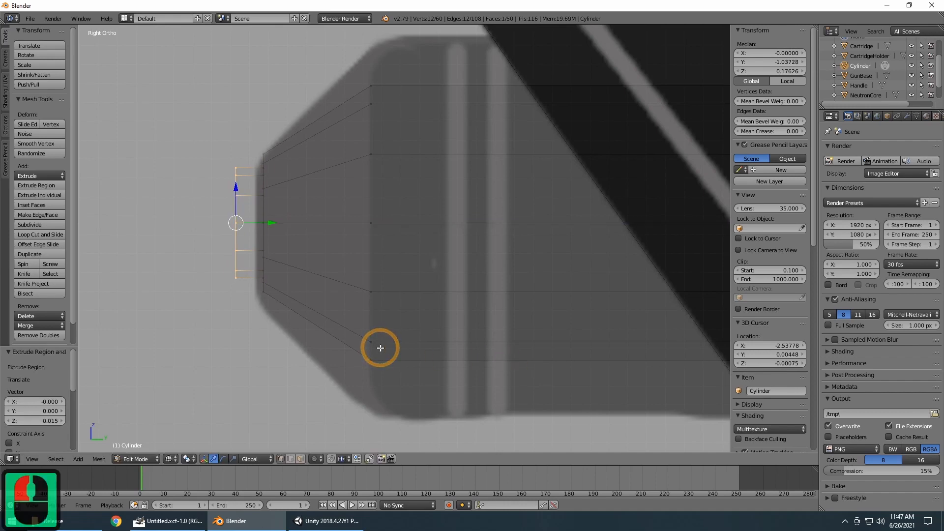
pyautogui.moveTo(364, 334); pyautogui.dragTo(435, 326, button='middle')
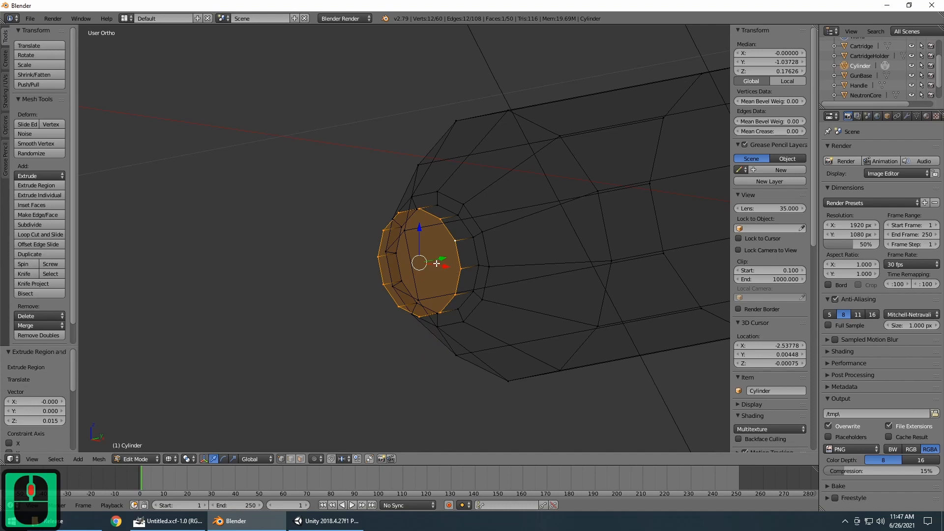
pyautogui.scroll(-6, 436, 266)
pyautogui.moveTo(436, 291); pyautogui.dragTo(386, 348, button='middle')
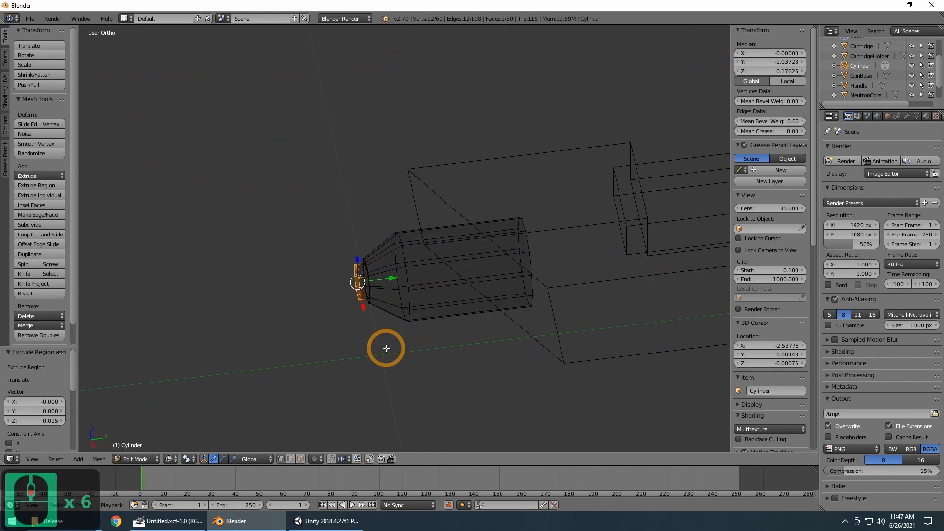
# Step: Move the extruded inner front face back inside the muzzle by about 0.237 in total along Y
pyautogui.moveTo(377, 278); pyautogui.dragTo(377, 278, button='middle')
pyautogui.moveTo(389, 279); pyautogui.dragTo(533, 270)
pyautogui.moveTo(327, 383); pyautogui.dragTo(526, 312, button='middle')
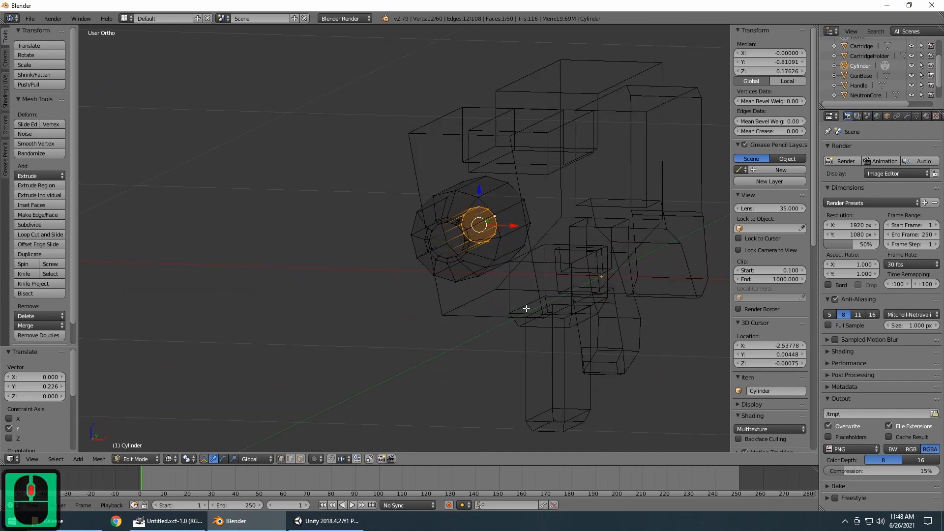
pyautogui.scroll(5, 581, 289)
pyautogui.moveTo(612, 291); pyautogui.dragTo(470, 218, button='middle')
pyautogui.moveTo(473, 228); pyautogui.dragTo(481, 225)
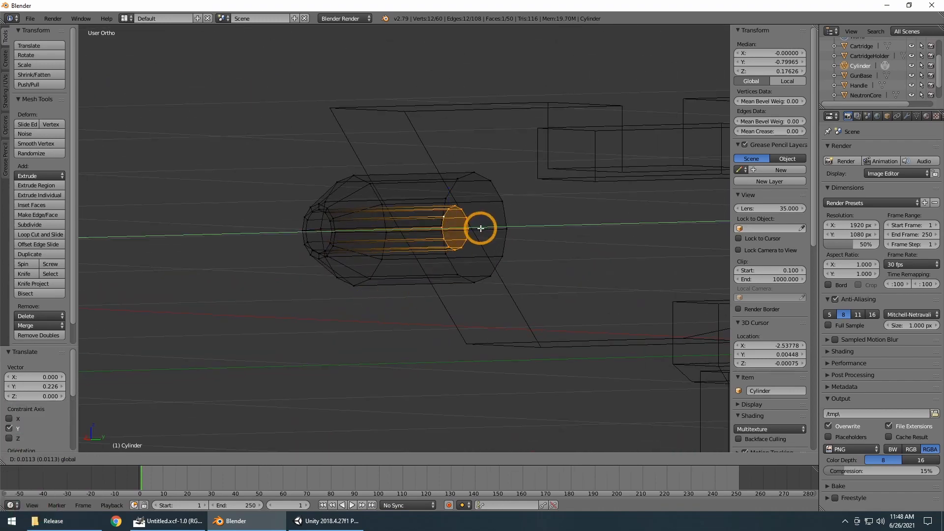
# Step: Switch to solid shading and inspect the hollowed muzzle and the whole rifle from the front and side
pyautogui.press('z')
pyautogui.moveTo(195, 298); pyautogui.dragTo(316, 296, button='middle')
pyautogui.scroll(-5, 316, 296)
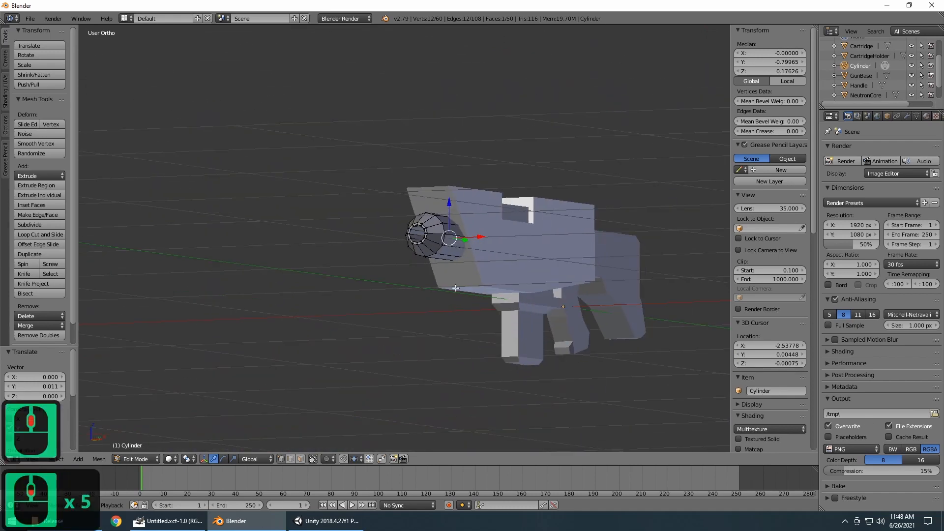
pyautogui.moveTo(573, 261); pyautogui.dragTo(430, 270, button='middle')
pyautogui.press('KP_3')
pyautogui.scroll(-4, 487, 278)
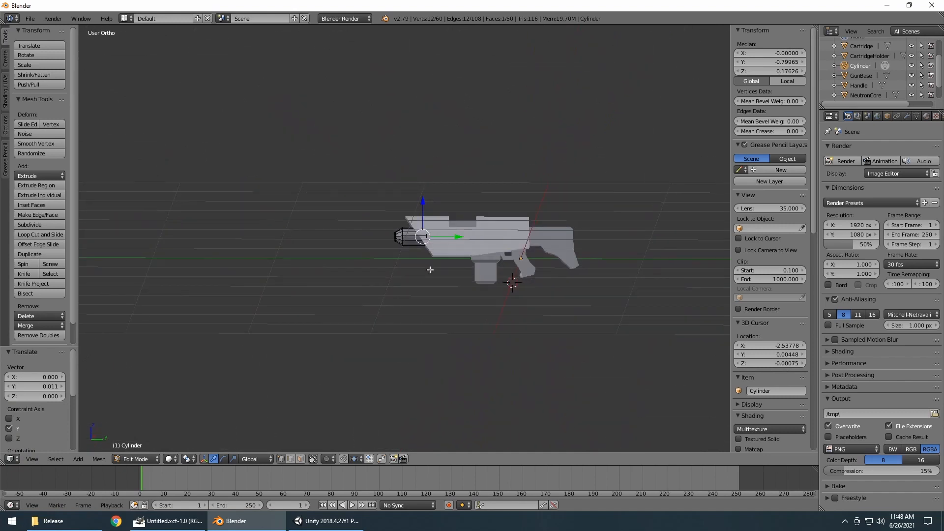
pyautogui.scroll(5, 520, 299)
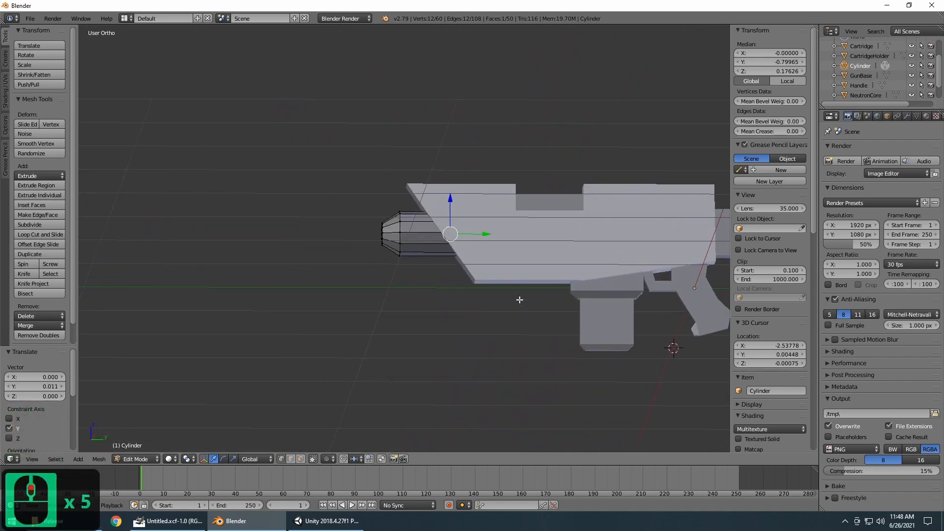
# Step: Rename the Cylinder object as Barrel
pyautogui.doubleClick(857, 66)
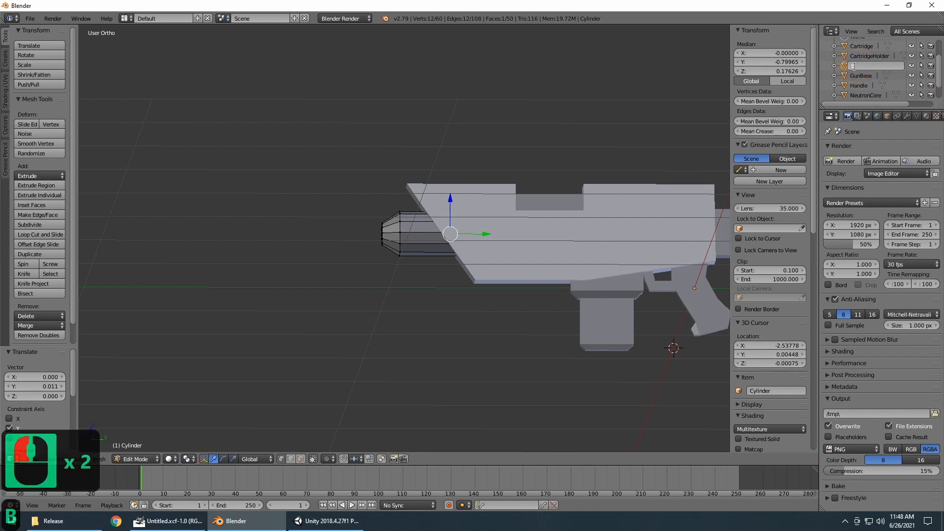
pyautogui.write('Barrel')
pyautogui.press('Return')
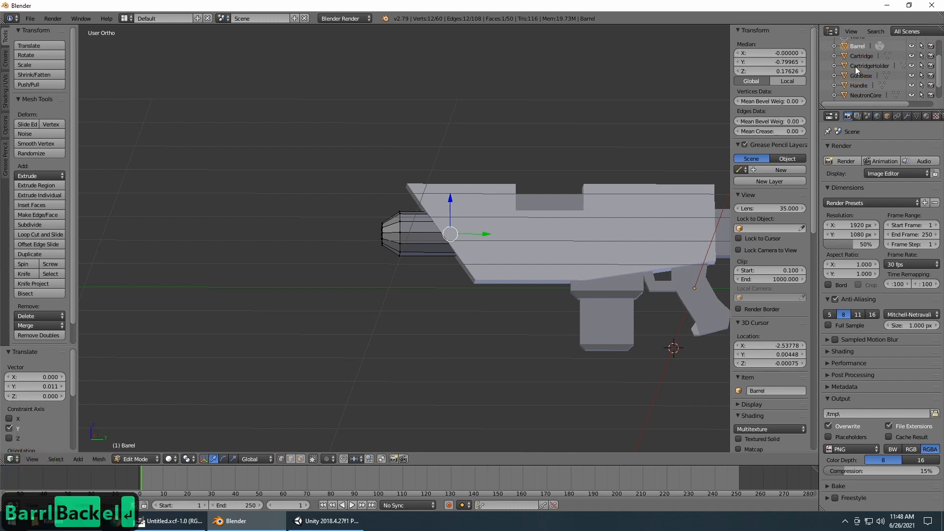
# Step: Enlarge the outliner until the full list of scene objects fits
pyautogui.scroll(-4, 624, 268)
pyautogui.moveTo(624, 267); pyautogui.dragTo(596, 329, button='middle')
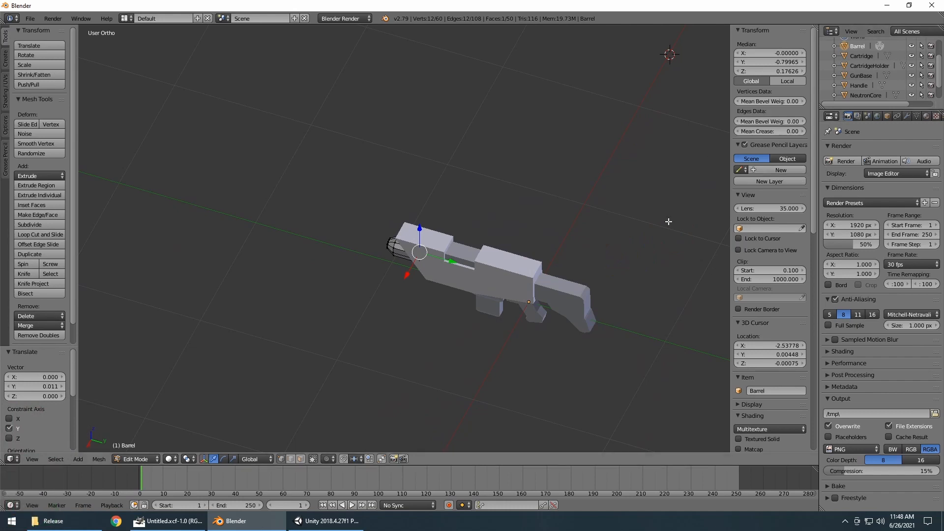
pyautogui.moveTo(551, 278); pyautogui.dragTo(575, 227, button='middle')
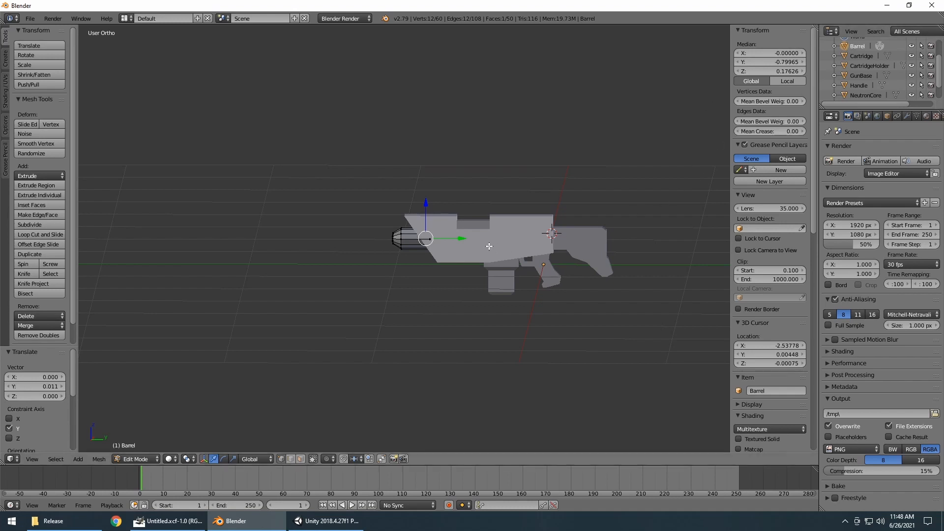
pyautogui.scroll(5, 888, 71)
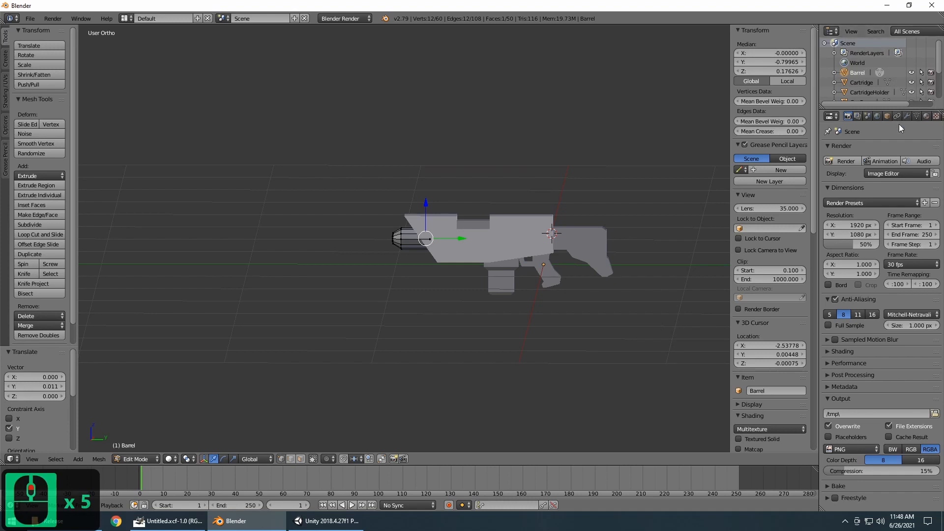
pyautogui.moveTo(889, 110); pyautogui.dragTo(877, 247)
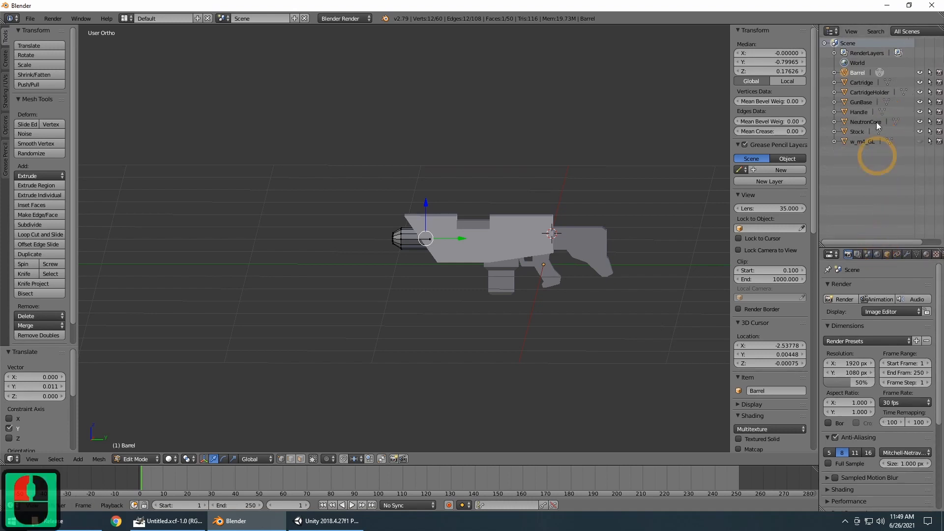
pyautogui.keyDown('ctrl'); pyautogui.click(863, 92); pyautogui.keyUp('ctrl')
pyautogui.keyDown('ctrl'); pyautogui.moveTo(844, 98); pyautogui.dragTo(857, 182); pyautogui.keyUp('ctrl')
pyautogui.press('Escape')
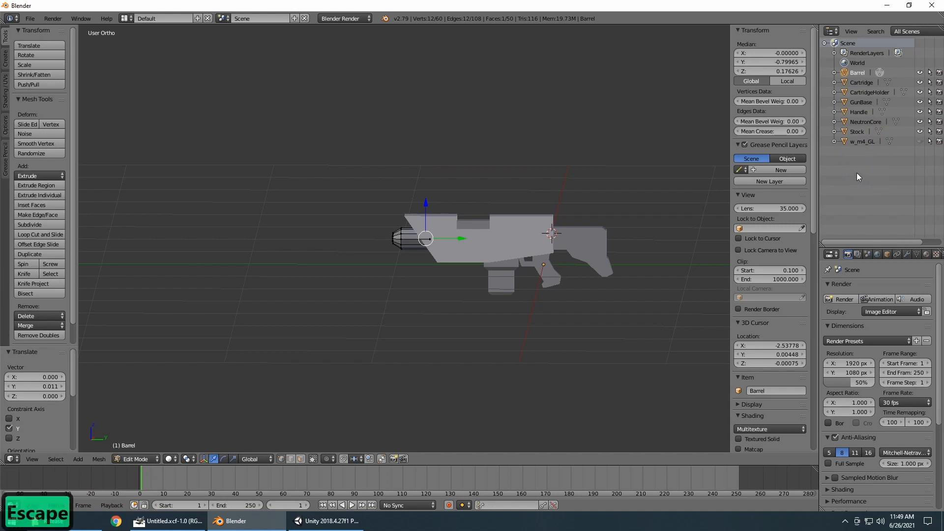
# Step: Select CartridgeHolder, Barrel, GunBase, Handle, NeutronCore and Stock together and join them into one object, leaving out the Cartridge
pyautogui.click(843, 93)
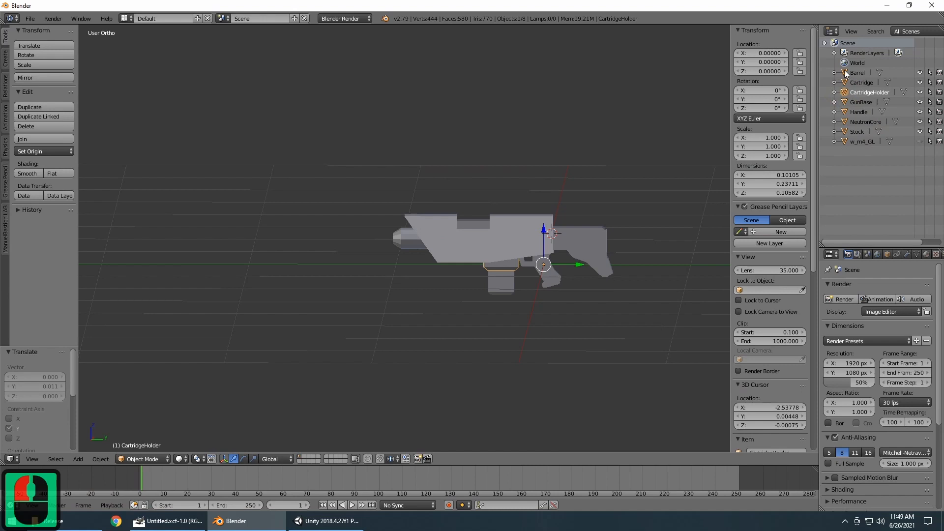
pyautogui.keyDown('shift'); pyautogui.click(845, 74); pyautogui.keyUp('shift')
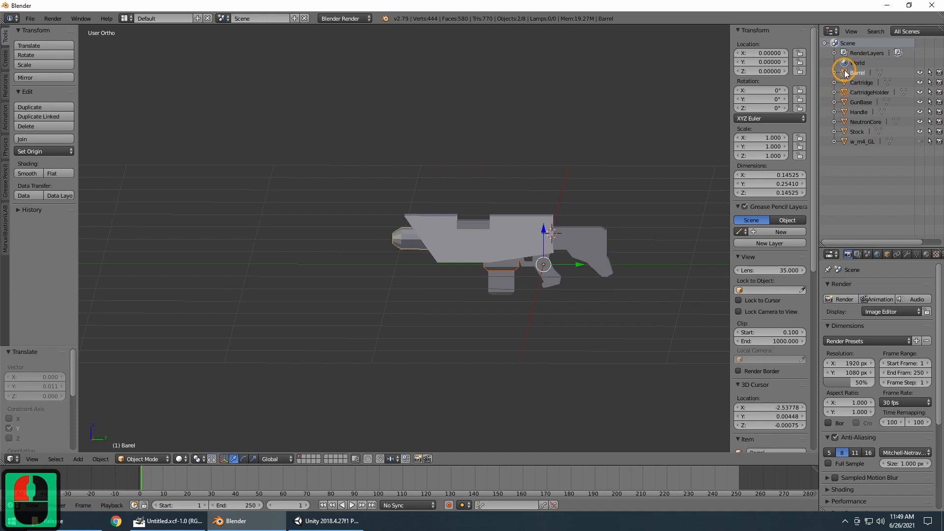
pyautogui.keyDown('shift'); pyautogui.click(845, 102); pyautogui.keyUp('shift')
pyautogui.keyDown('shift'); pyautogui.click(846, 112); pyautogui.keyUp('shift')
pyautogui.keyDown('shift'); pyautogui.click(845, 122); pyautogui.keyUp('shift')
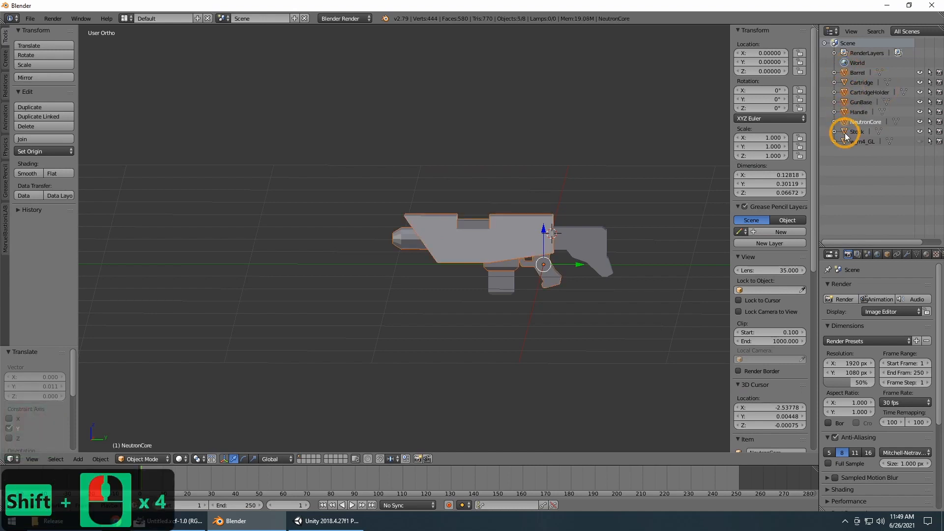
pyautogui.keyDown('shift'); pyautogui.click(846, 132); pyautogui.keyUp('shift')
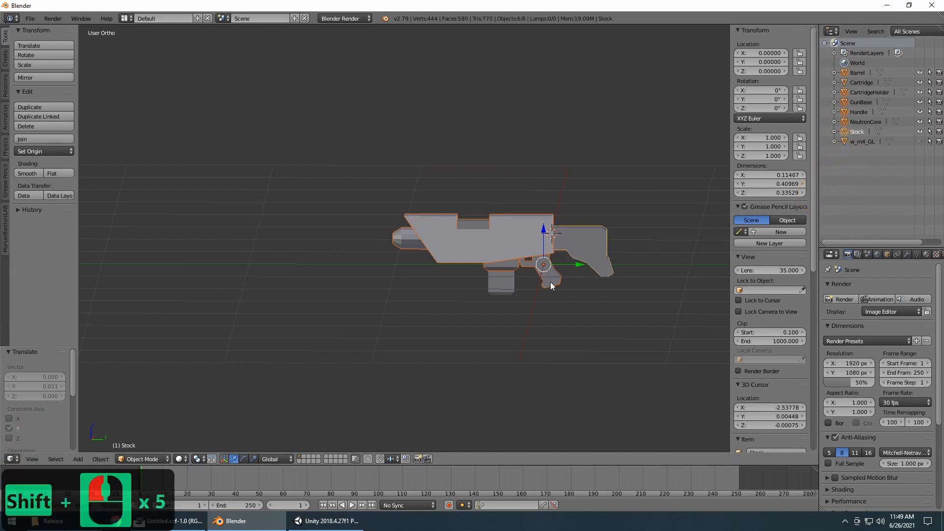
pyautogui.hotkey('ctrl', 'j')
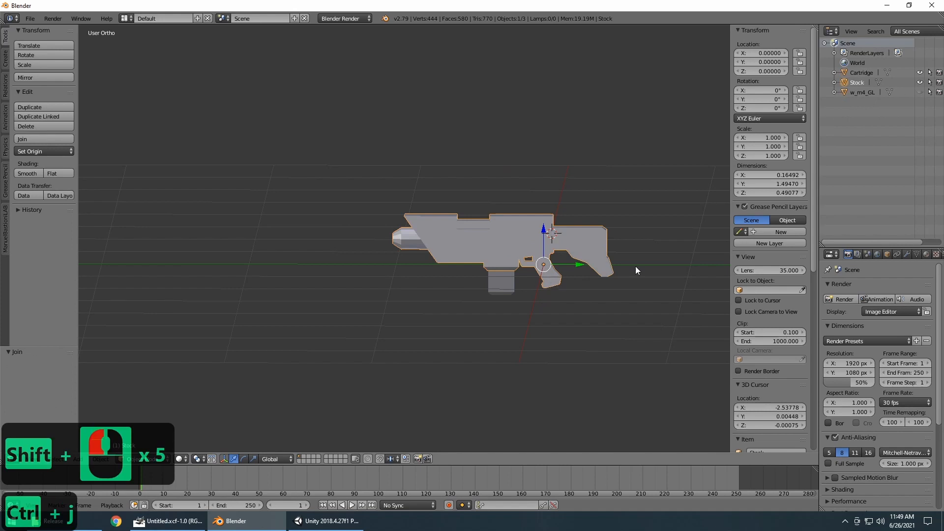
# Step: Rename the joined rifle object as NeturonBlaster
pyautogui.doubleClick(857, 82)
pyautogui.write('Netu')
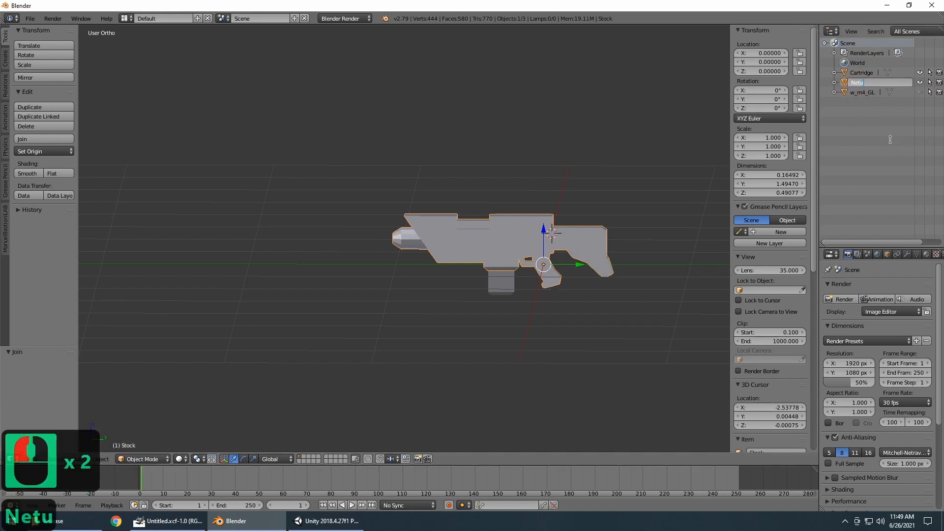
pyautogui.write('ronBlaster')
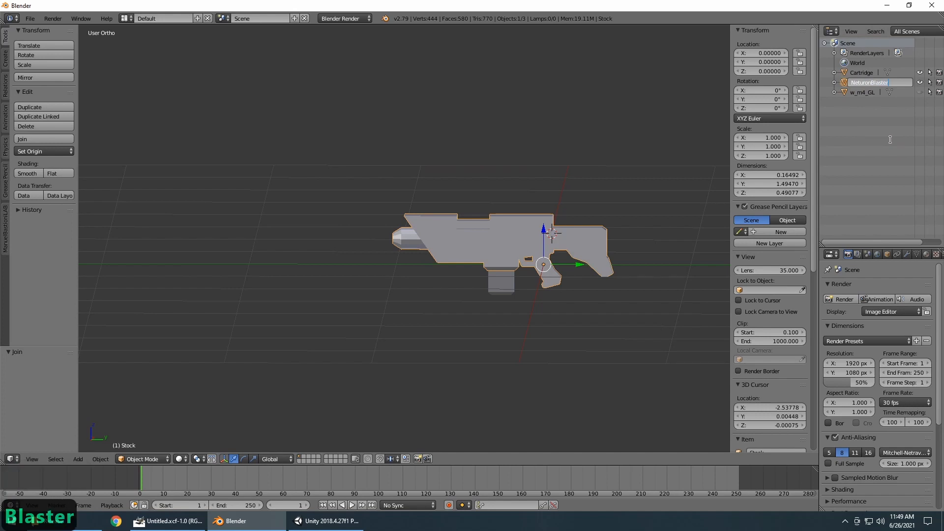
pyautogui.press('Return')
# Step: Enter Edit Mode on the joined blaster mesh and deselect all its geometry
pyautogui.moveTo(531, 252)
pyautogui.mouseDown(button='middle')
pyautogui.moveTo(537, 232)
pyautogui.moveTo(518, 250)
pyautogui.moveTo(534, 257)
pyautogui.mouseUp(button='middle')
pyautogui.scroll(5, 578, 258)
pyautogui.scroll(1, 578, 257)
pyautogui.scroll(-3, 578, 257)
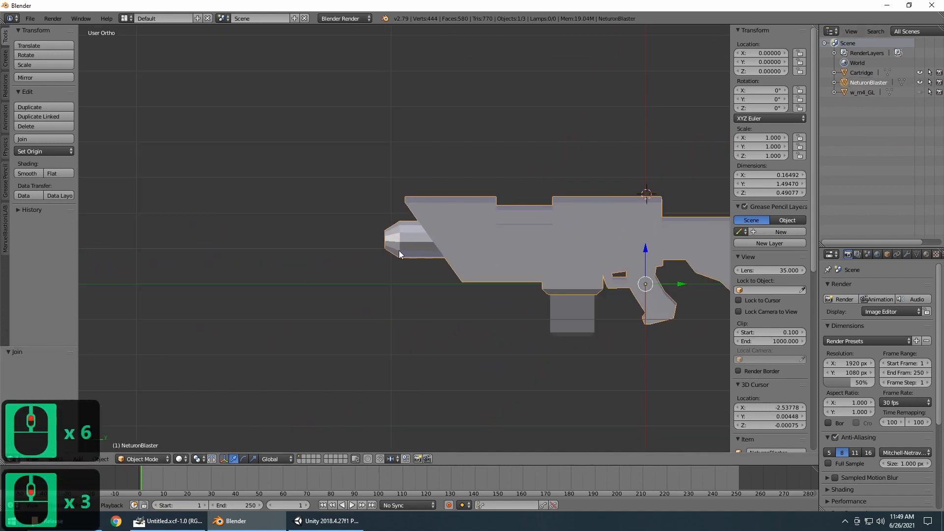
pyautogui.moveTo(417, 244); pyautogui.dragTo(452, 240, button='middle')
pyautogui.scroll(5, 442, 246)
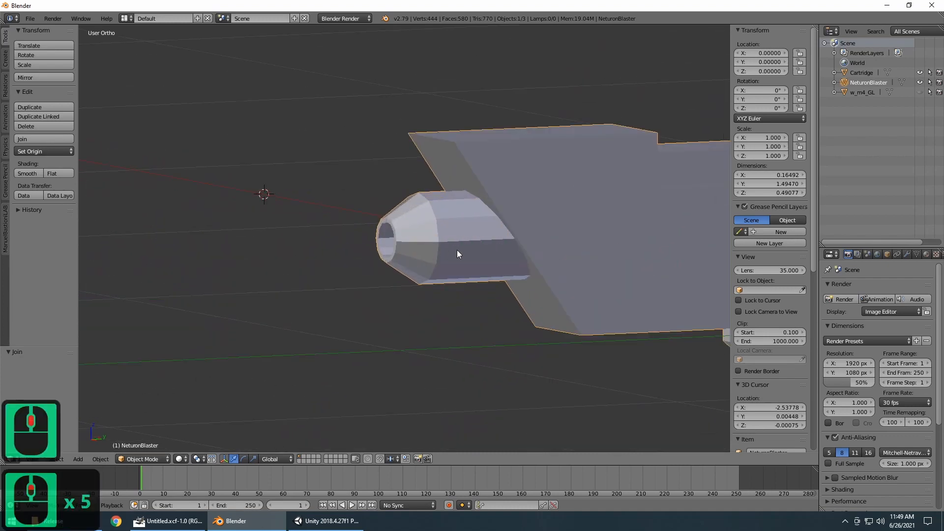
pyautogui.scroll(-2, 409, 240)
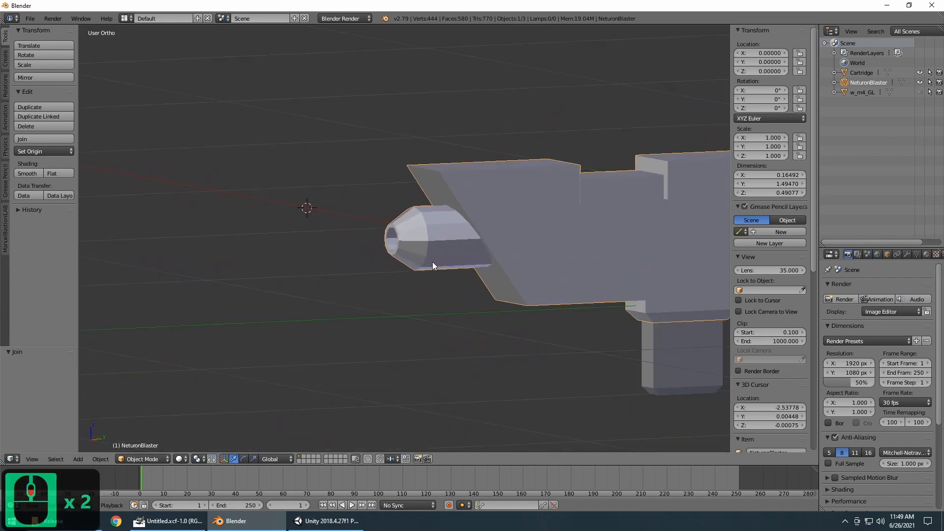
pyautogui.press('Tab')
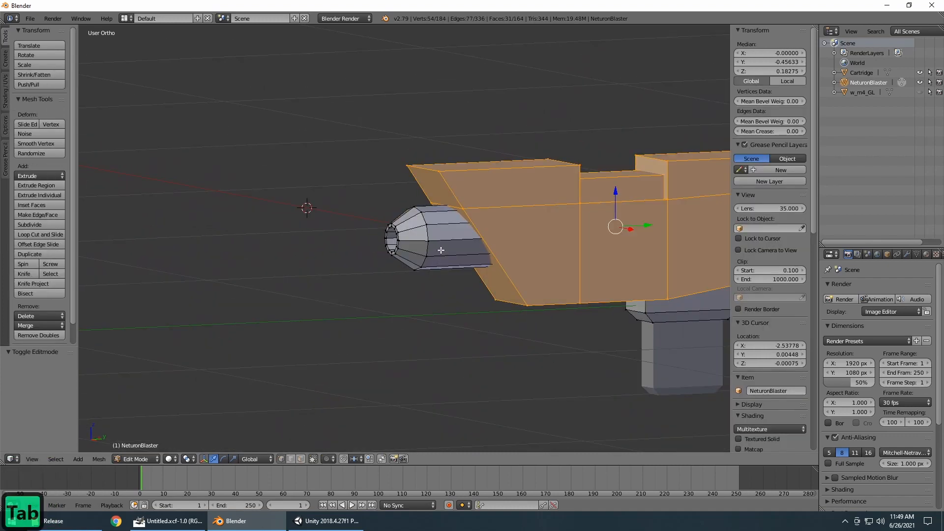
pyautogui.scroll(-5, 541, 246)
pyautogui.scroll(4, 567, 246)
pyautogui.press('a')
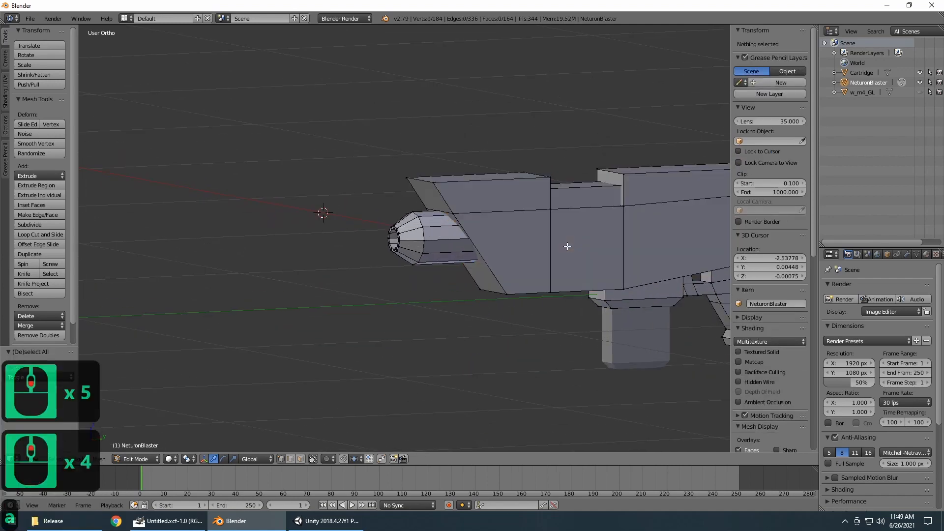
# Step: Select the entire barrel geometry in wireframe display, including the outer shell, tapered tip, front rings and inner bore
pyautogui.moveTo(543, 260)
pyautogui.mouseDown(button='middle')
pyautogui.moveTo(541, 270)
pyautogui.moveTo(613, 257)
pyautogui.moveTo(565, 270)
pyautogui.moveTo(514, 261)
pyautogui.moveTo(520, 243)
pyautogui.moveTo(504, 252)
pyautogui.mouseUp(button='middle')
pyautogui.press('z')
pyautogui.scroll(5, 534, 239)
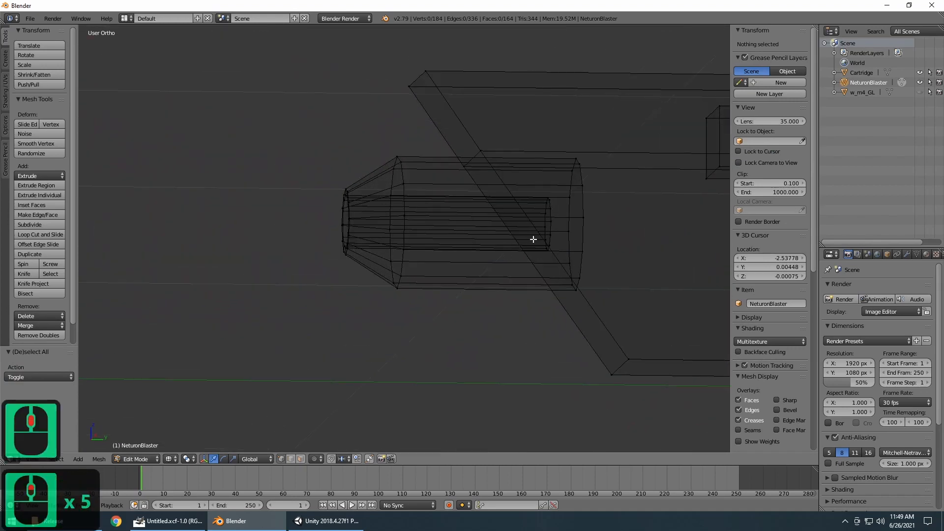
pyautogui.keyDown('alt'); pyautogui.rightClick(585, 197); pyautogui.keyUp('alt')
pyautogui.keyDown('alt'); pyautogui.keyDown('shift'); pyautogui.rightClick(391, 176); pyautogui.keyUp('shift'); pyautogui.keyUp('alt')
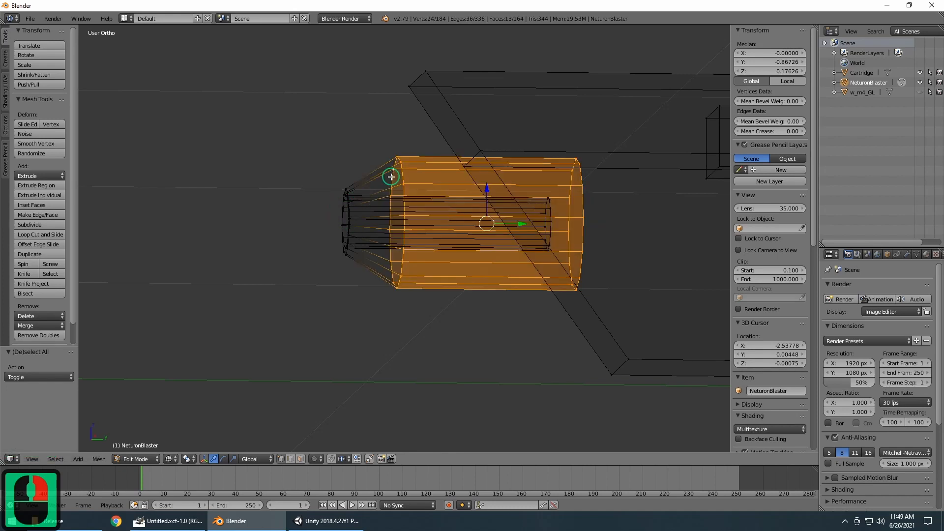
pyautogui.keyDown('alt'); pyautogui.keyDown('shift'); pyautogui.rightClick(350, 207); pyautogui.keyUp('shift'); pyautogui.keyUp('alt')
pyautogui.keyDown('alt'); pyautogui.keyDown('shift'); pyautogui.rightClick(348, 217); pyautogui.keyUp('shift'); pyautogui.keyUp('alt')
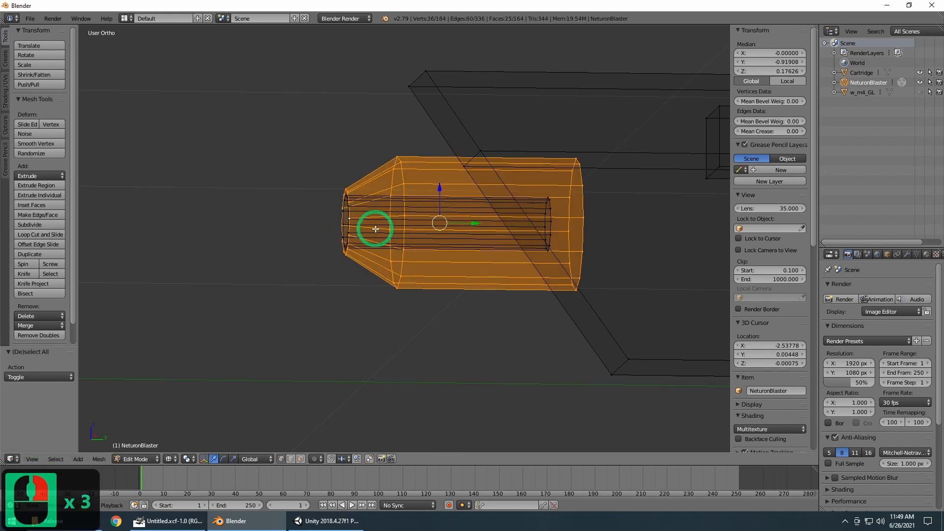
pyautogui.press('b')
pyautogui.moveTo(300, 174); pyautogui.dragTo(400, 297)
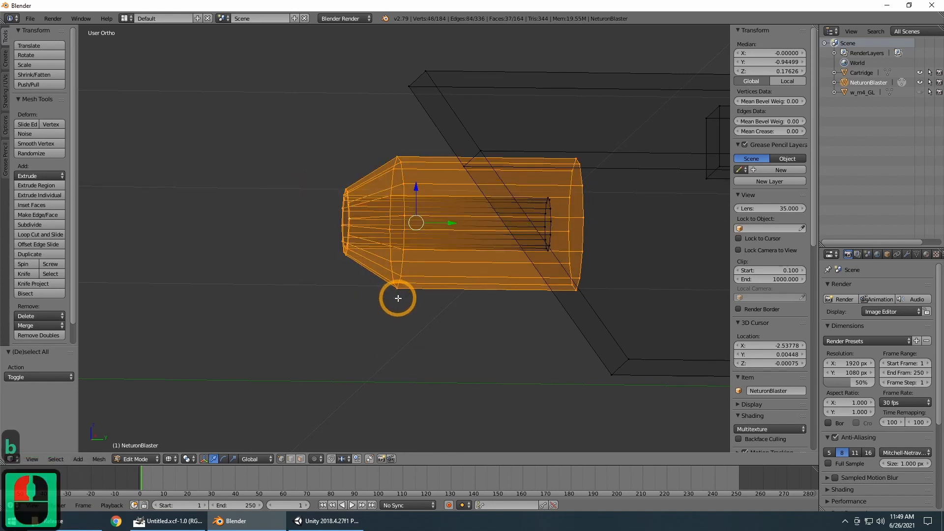
pyautogui.press('b')
pyautogui.moveTo(536, 197); pyautogui.dragTo(584, 282)
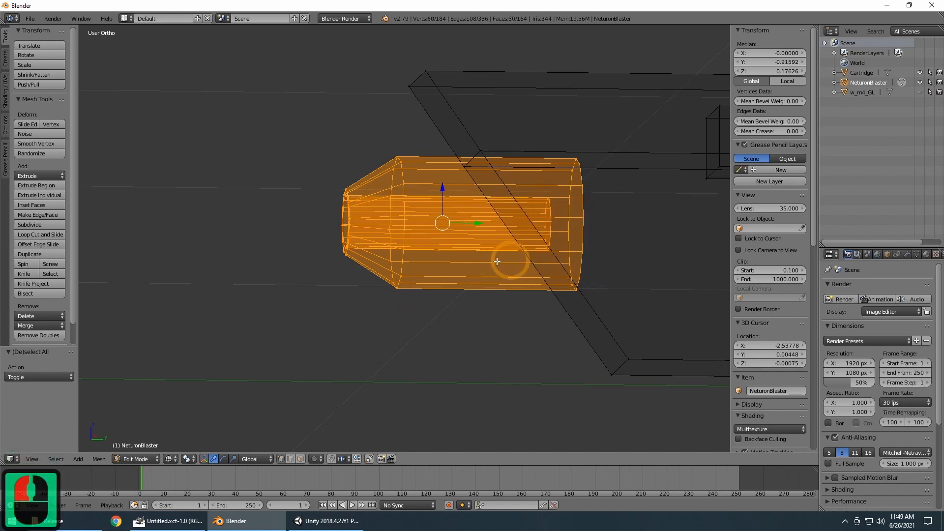
# Step: Apply smooth shading to the selected barrel's faces, edges and vertices
pyautogui.scroll(-5, 443, 280)
pyautogui.moveTo(442, 280); pyautogui.dragTo(382, 299, button='middle')
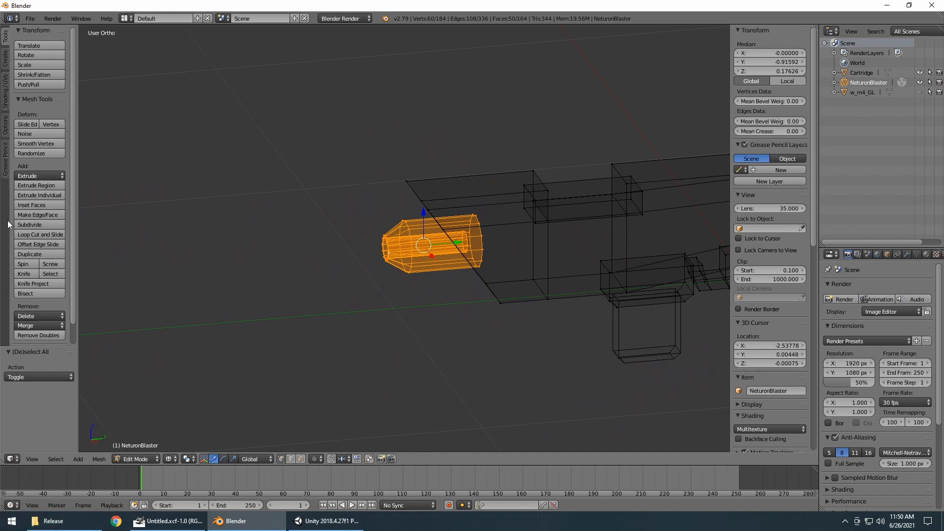
pyautogui.click(6, 96)
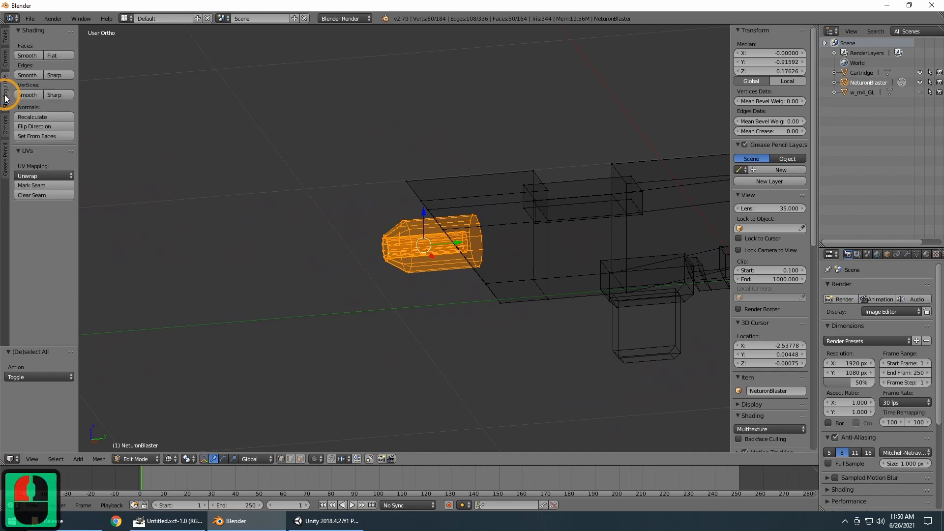
pyautogui.click(32, 75)
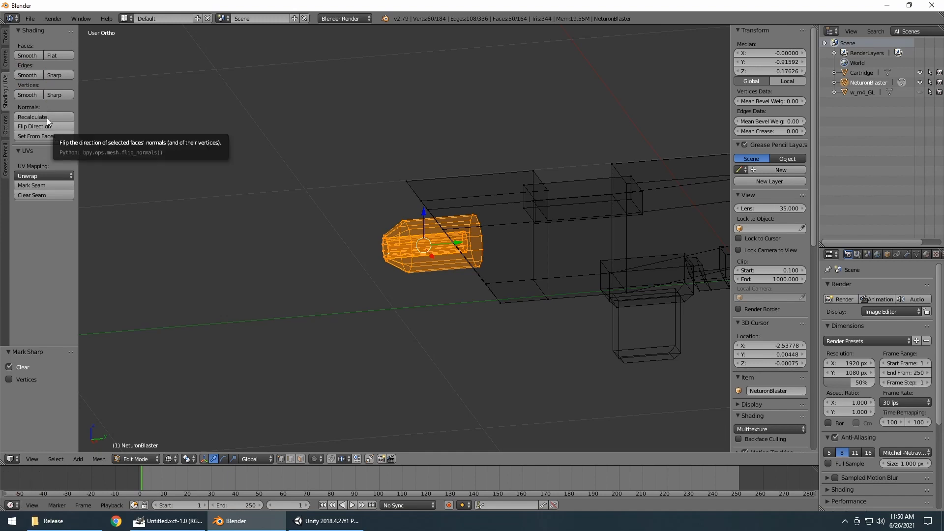
pyautogui.click(57, 54)
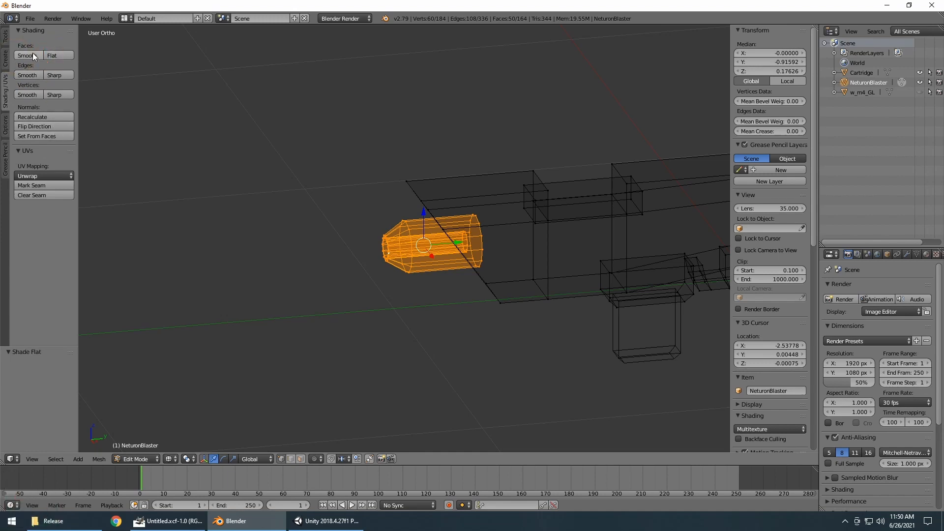
pyautogui.click(32, 54)
pyautogui.click(32, 76)
pyautogui.click(30, 95)
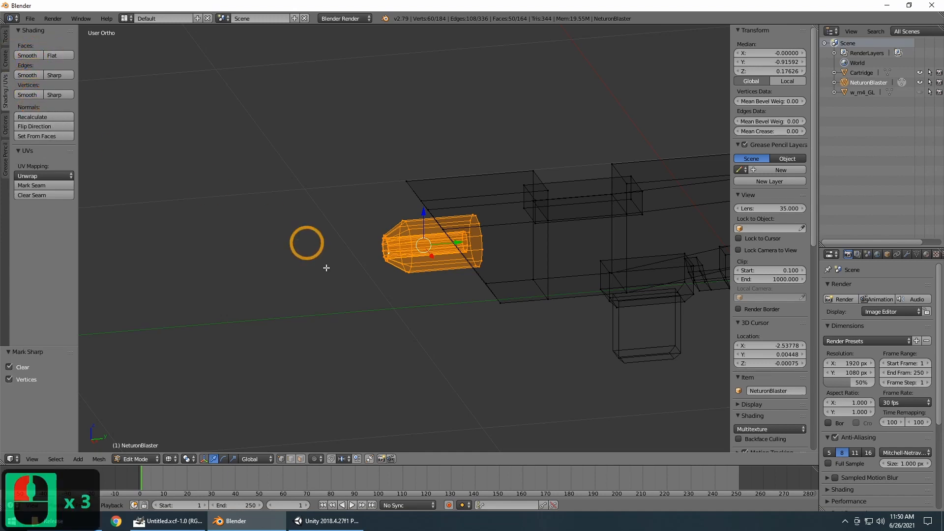
pyautogui.press('Tab')
pyautogui.press('Tab')
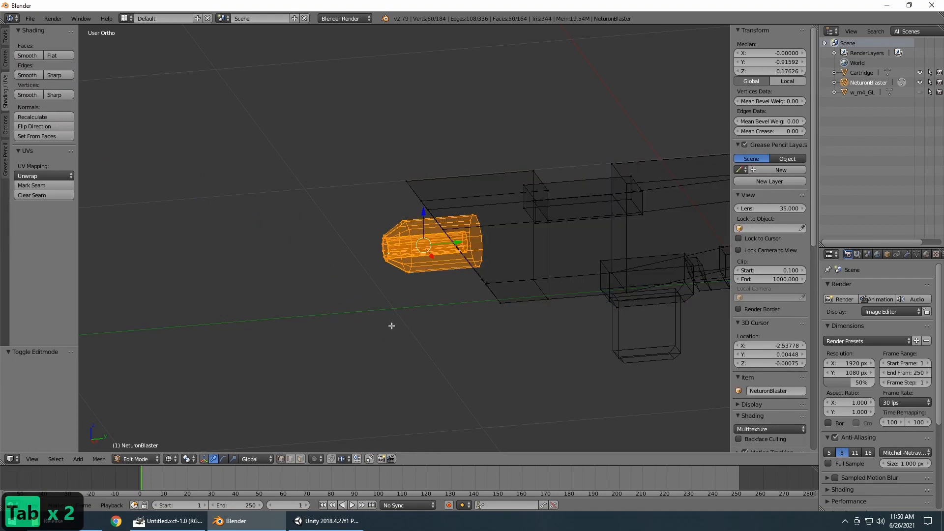
# Step: Mark the edge loop between the barrel's straight section and its tapered tip as sharp, and check the shading in Object Mode
pyautogui.press('z')
pyautogui.press('Tab')
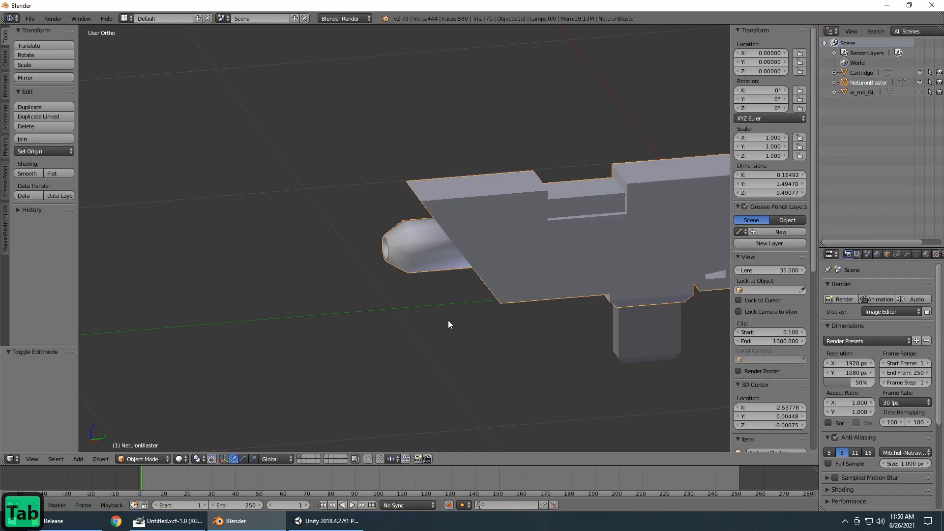
pyautogui.moveTo(448, 320)
pyautogui.mouseDown(button='middle')
pyautogui.moveTo(554, 300)
pyautogui.moveTo(510, 273)
pyautogui.moveTo(447, 293)
pyautogui.moveTo(466, 325)
pyautogui.moveTo(489, 331)
pyautogui.moveTo(461, 325)
pyautogui.moveTo(485, 318)
pyautogui.moveTo(500, 333)
pyautogui.moveTo(478, 364)
pyautogui.moveTo(459, 311)
pyautogui.mouseUp(button='middle')
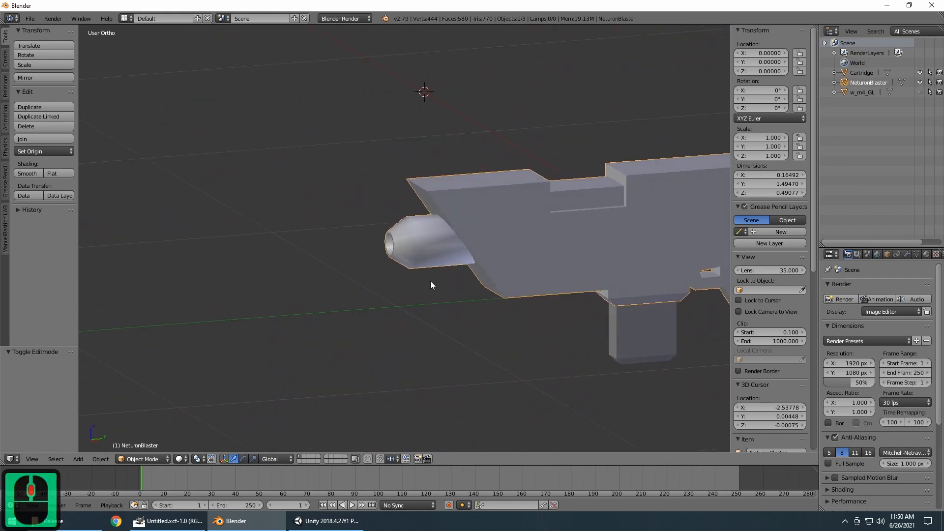
pyautogui.scroll(5, 429, 284)
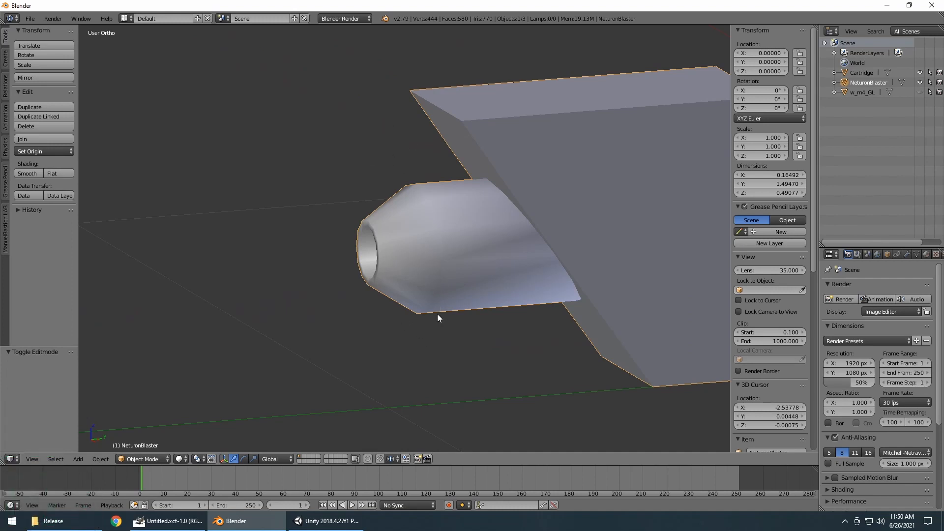
pyautogui.press('Tab')
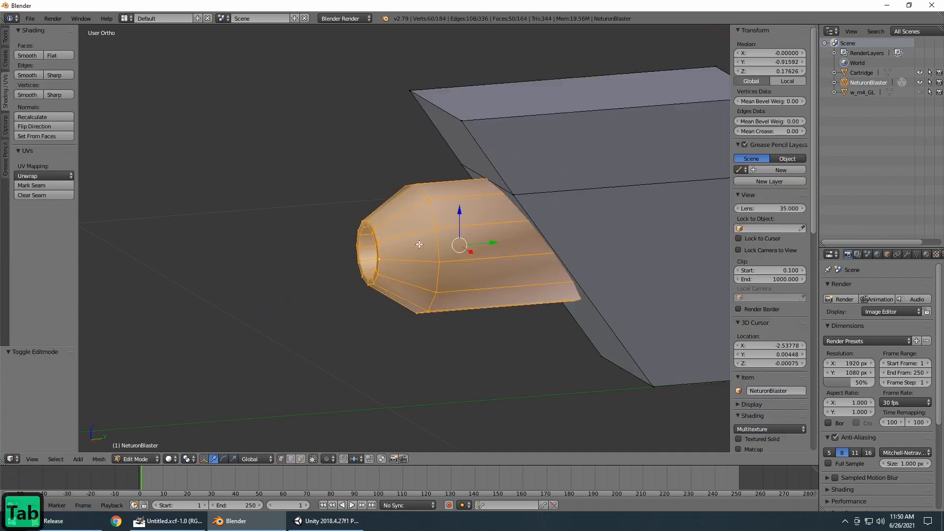
pyautogui.rightClick(433, 216)
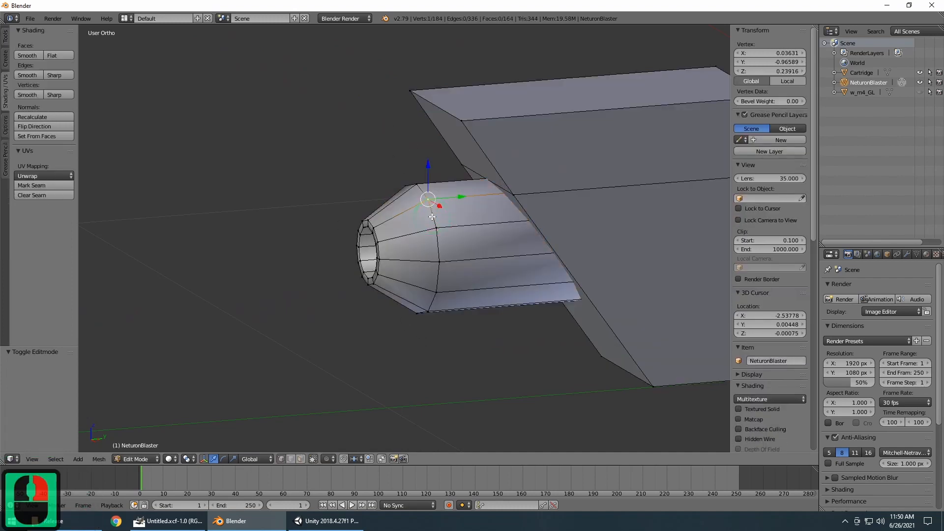
pyautogui.keyDown('alt'); pyautogui.rightClick(432, 217); pyautogui.keyUp('alt')
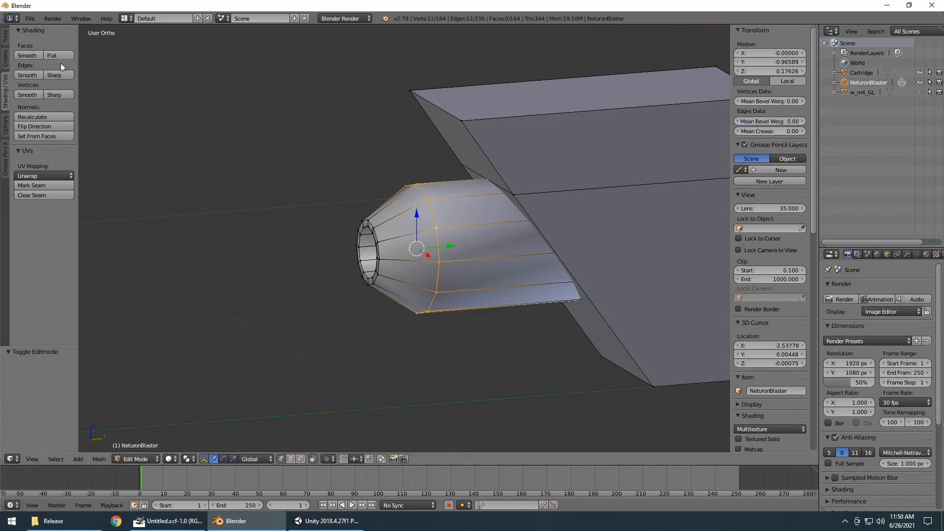
pyautogui.click(57, 75)
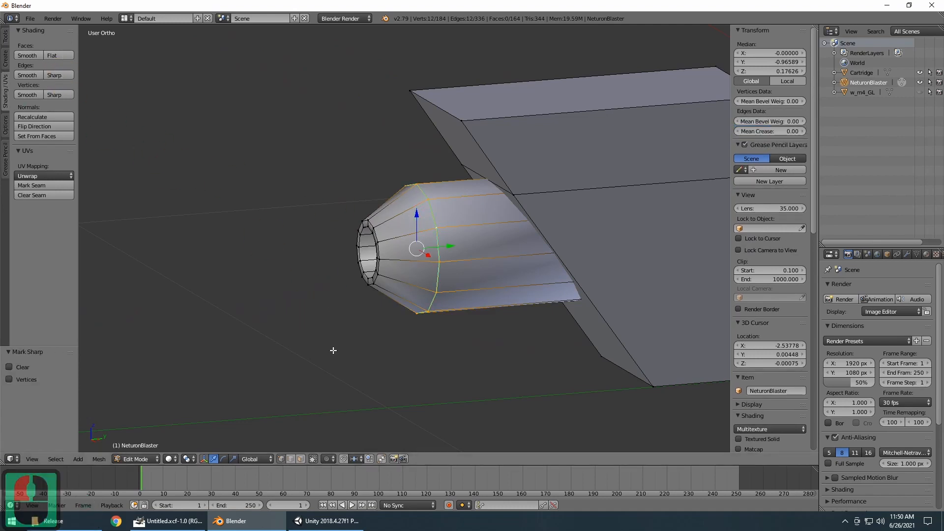
pyautogui.press('Tab')
pyautogui.scroll(-5, 366, 340)
pyautogui.moveTo(379, 349); pyautogui.dragTo(409, 314, button='middle')
pyautogui.press('Tab')
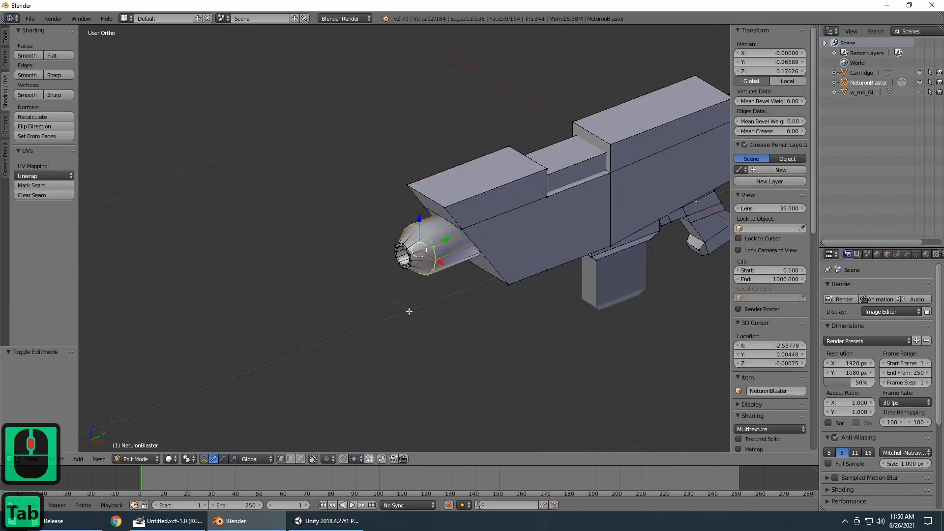
# Step: Mark the inner and outer edge rings of the barrel's muzzle as sharp, and return to Object Mode
pyautogui.scroll(5, 409, 314)
pyautogui.rightClick(403, 257)
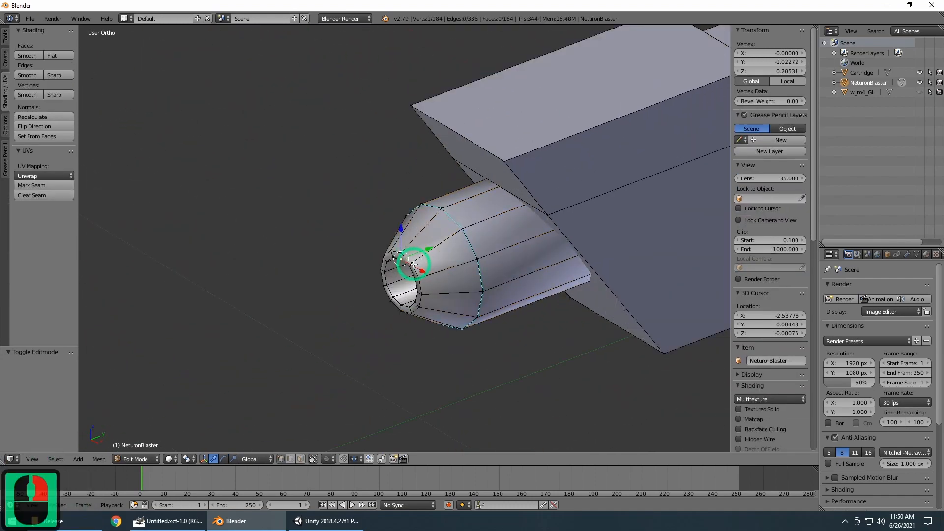
pyautogui.scroll(5, 417, 289)
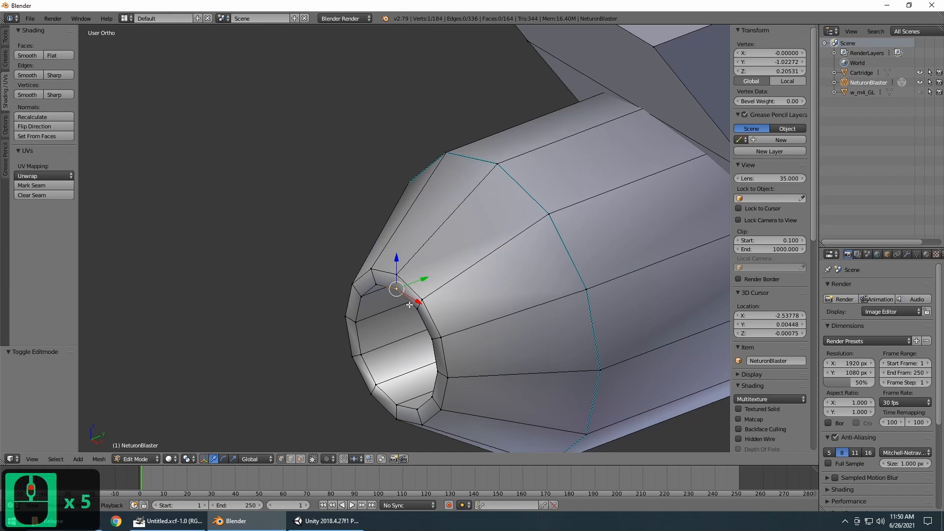
pyautogui.keyDown('alt'); pyautogui.rightClick(409, 304); pyautogui.keyUp('alt')
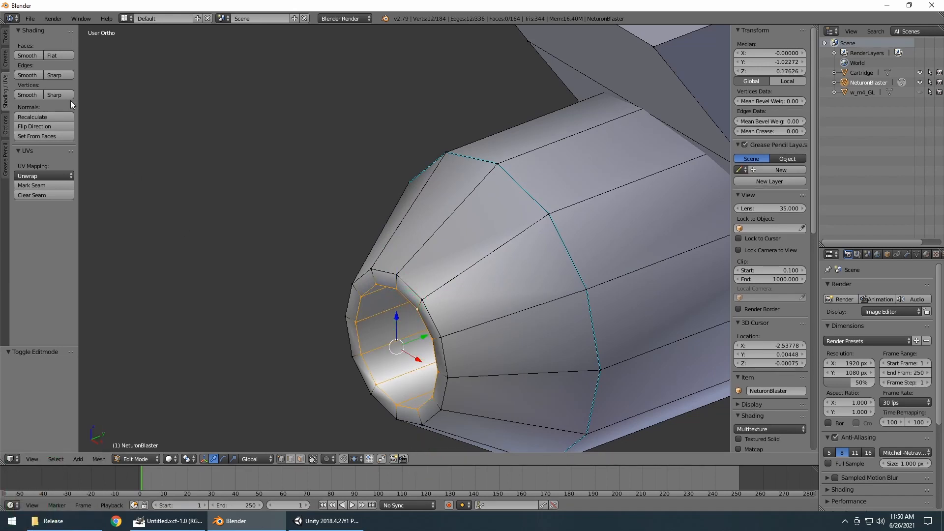
pyautogui.click(57, 74)
pyautogui.rightClick(415, 290)
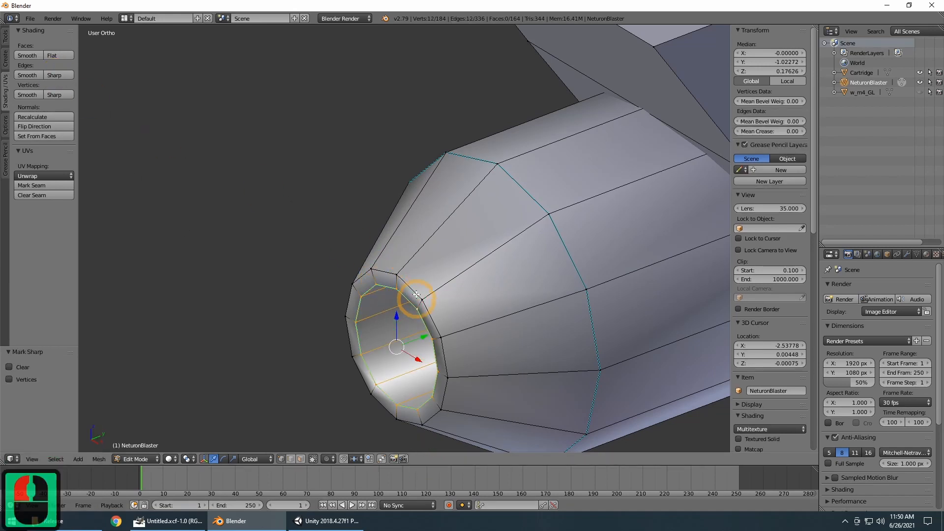
pyautogui.keyDown('alt'); pyautogui.rightClick(416, 290); pyautogui.keyUp('alt')
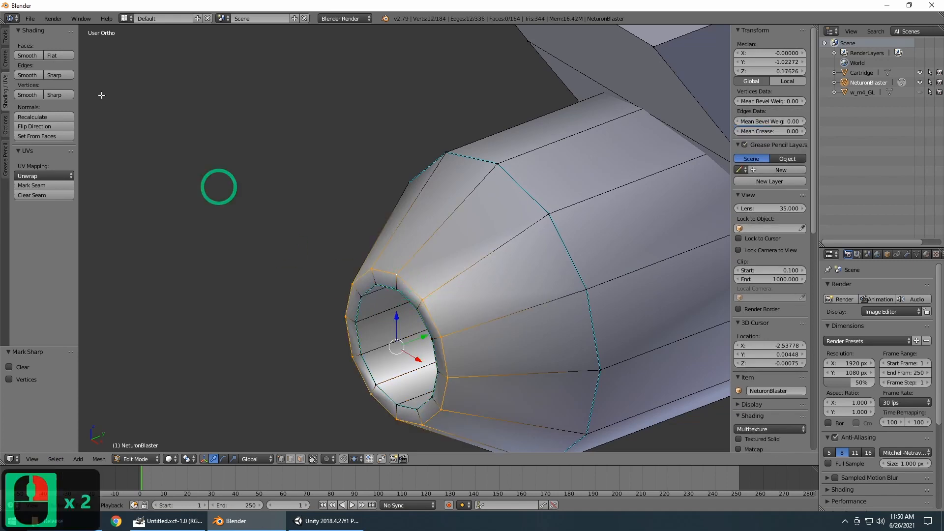
pyautogui.scroll(-7, 472, 211)
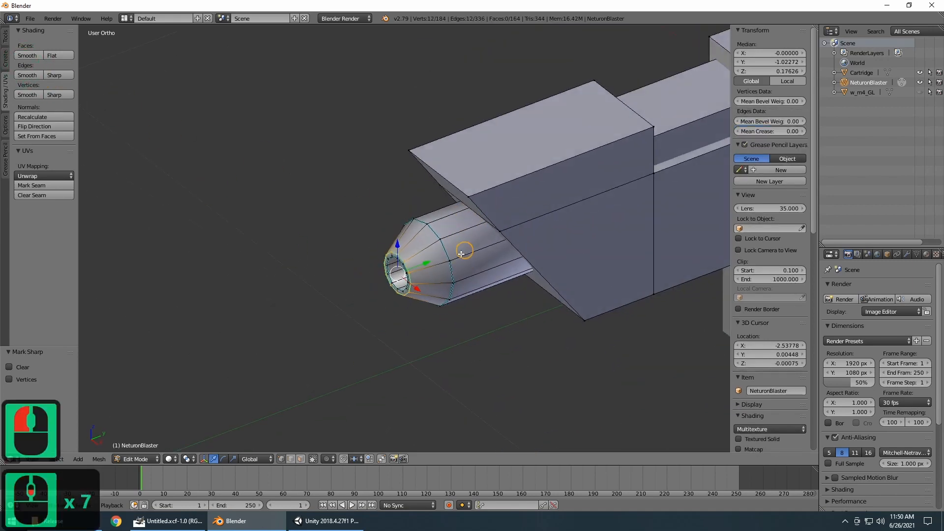
pyautogui.press('Tab')
# Step: Parent the Cartridge to the NeturonBlaster object with the Object (Keep Transform) option in the right side view
pyautogui.moveTo(552, 323); pyautogui.dragTo(505, 327, button='middle')
pyautogui.scroll(-5, 492, 300)
pyautogui.moveTo(476, 275); pyautogui.dragTo(482, 326, button='middle')
pyautogui.scroll(-2, 470, 241)
pyautogui.scroll(2, 471, 243)
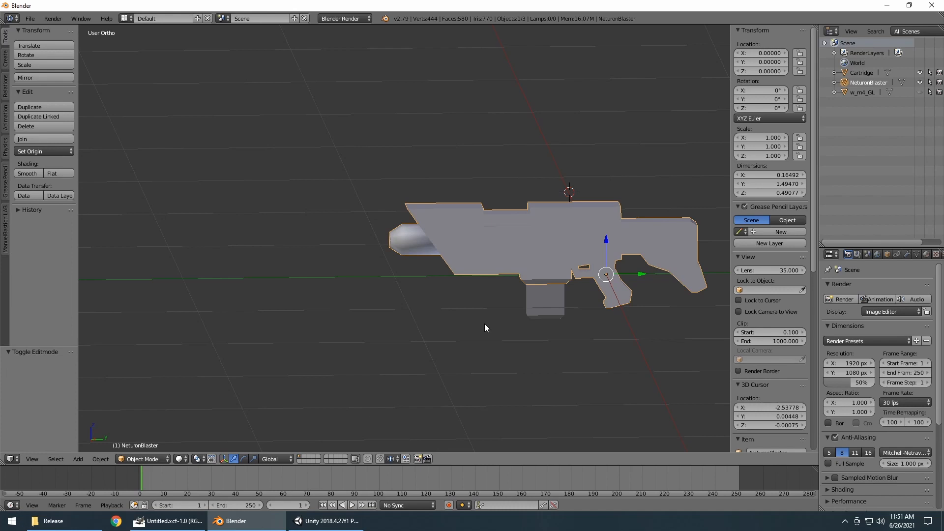
pyautogui.press('KP_3')
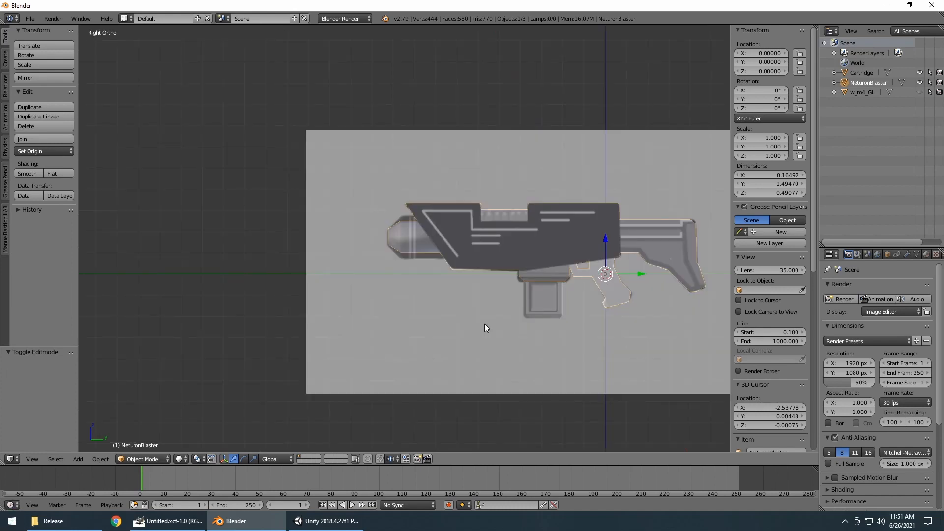
pyautogui.click(847, 72)
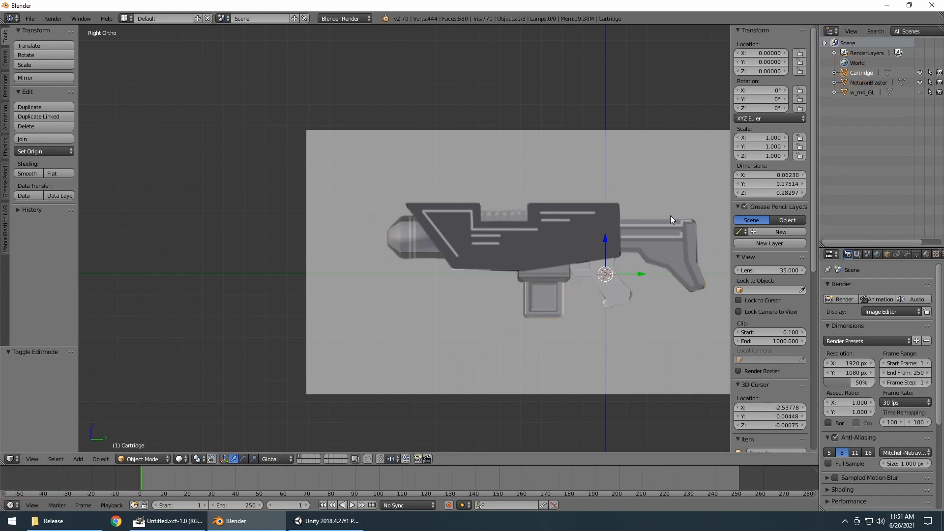
pyautogui.keyDown('shift'); pyautogui.click(577, 240); pyautogui.keyUp('shift')
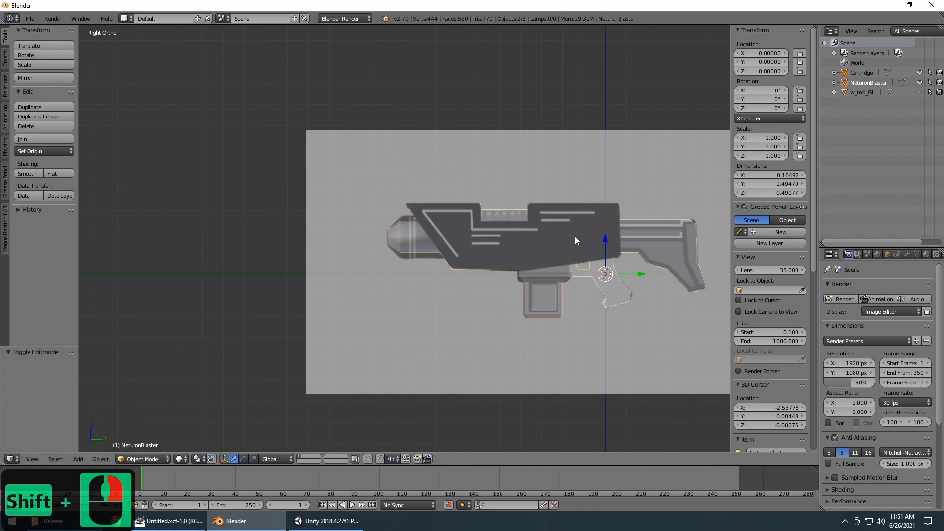
pyautogui.hotkey('ctrl', 'p')
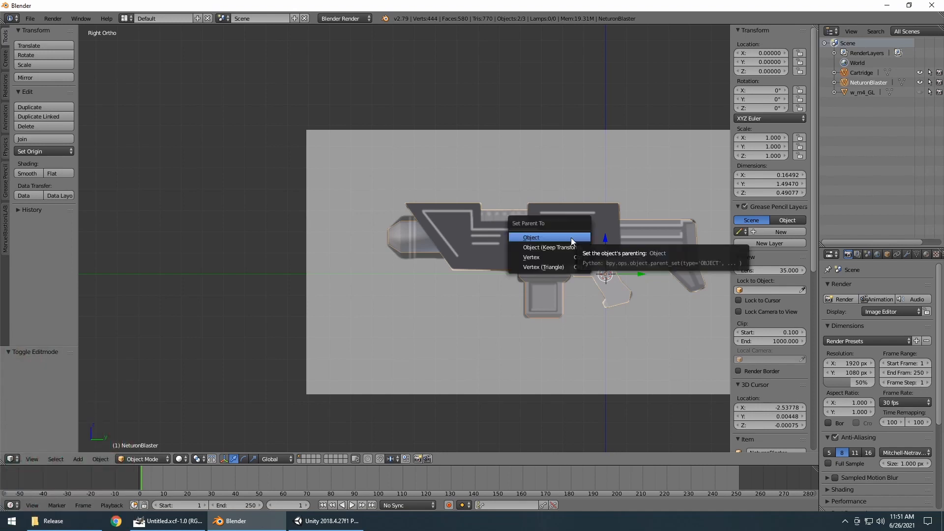
pyautogui.click(560, 249)
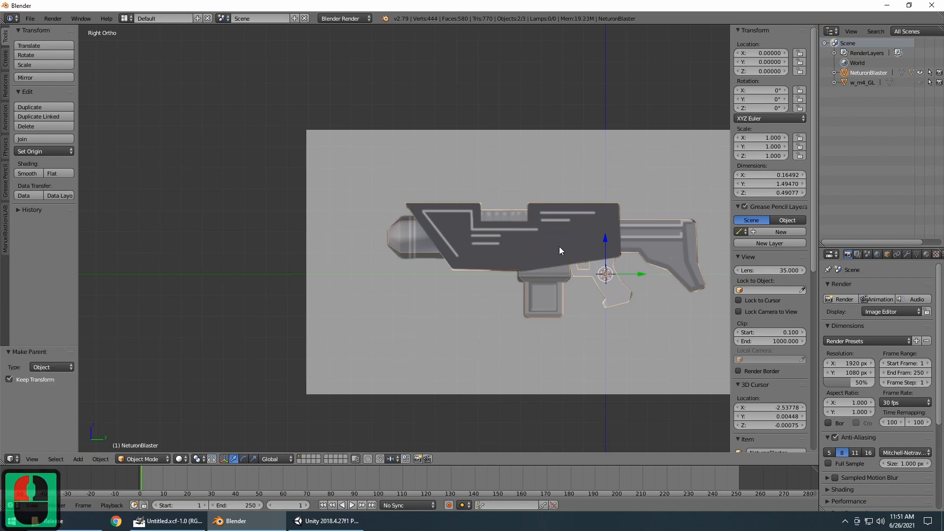
pyautogui.scroll(6, 563, 334)
pyautogui.scroll(-6, 562, 335)
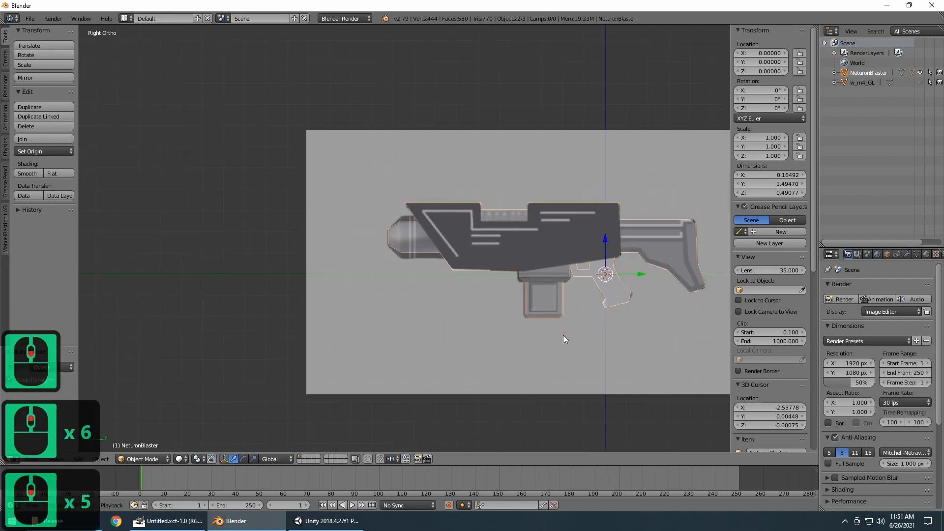
pyautogui.moveTo(563, 334); pyautogui.dragTo(573, 354, button='middle')
pyautogui.press('KP_3')
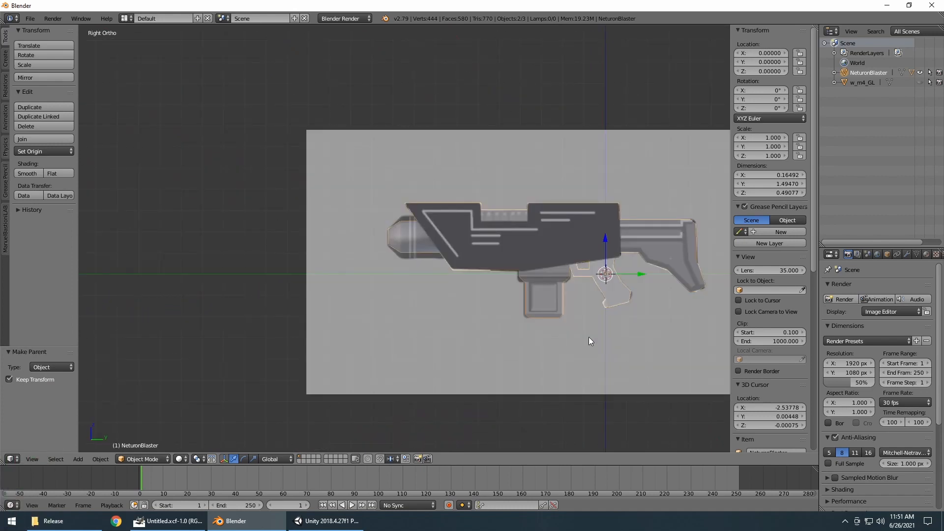
# Step: Start an FBX export and browse to the folder D:\GAMEDEV\LUNAR_FRACTURE_03\Assets\_MY_WEAPONS_
pyautogui.click(30, 18)
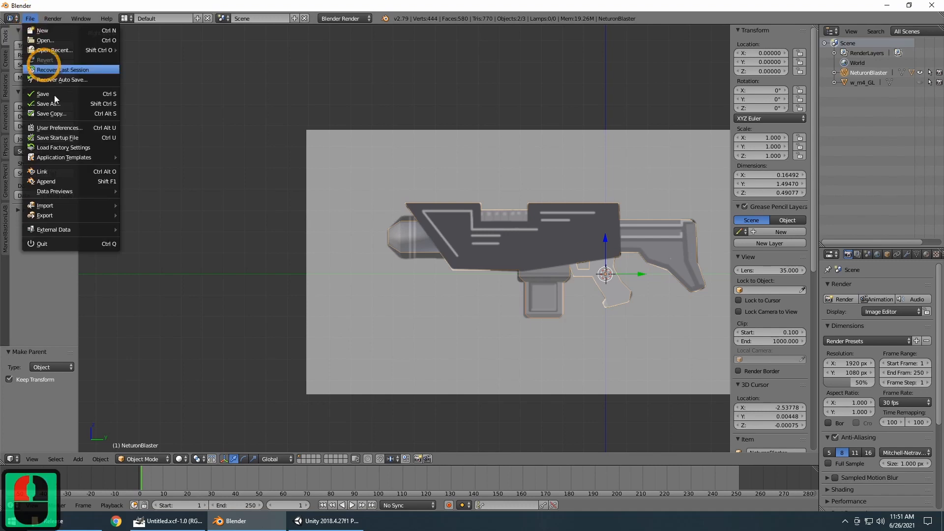
pyautogui.moveTo(65, 218)
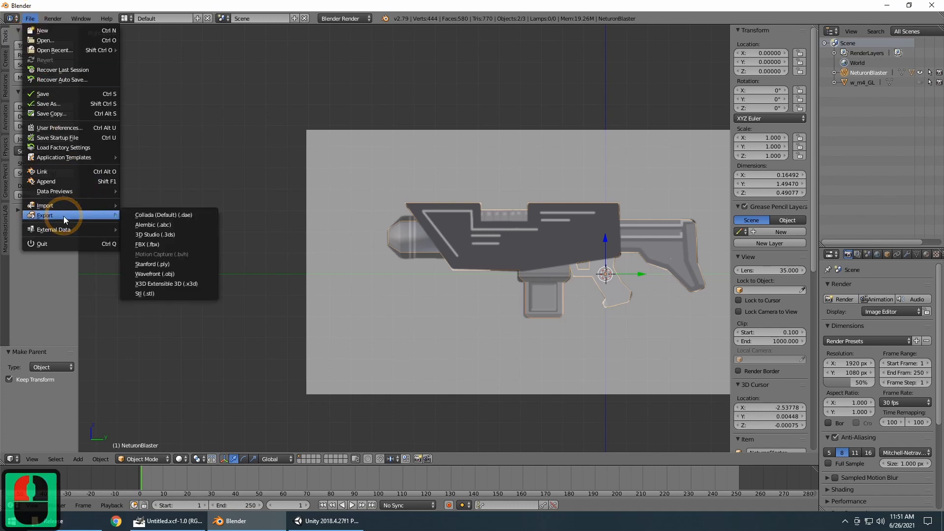
pyautogui.click(158, 244)
pyautogui.click(39, 70)
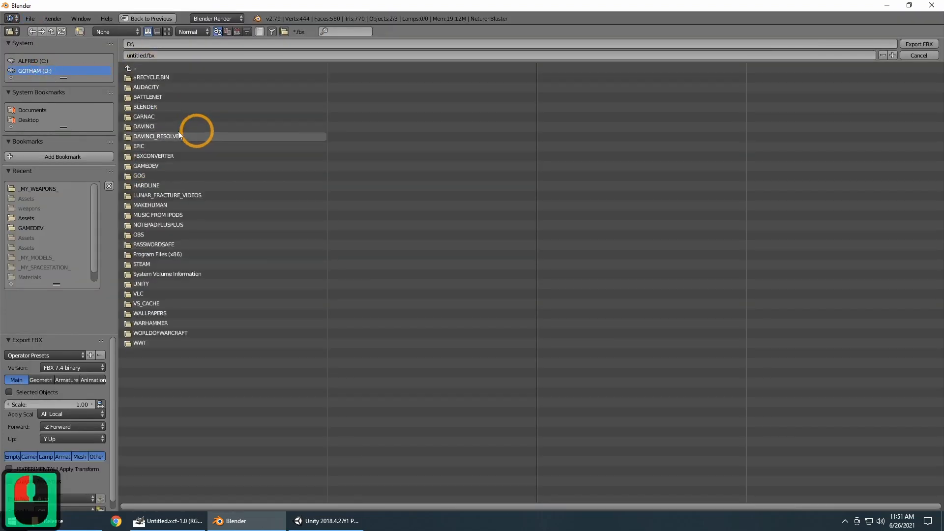
pyautogui.doubleClick(142, 162)
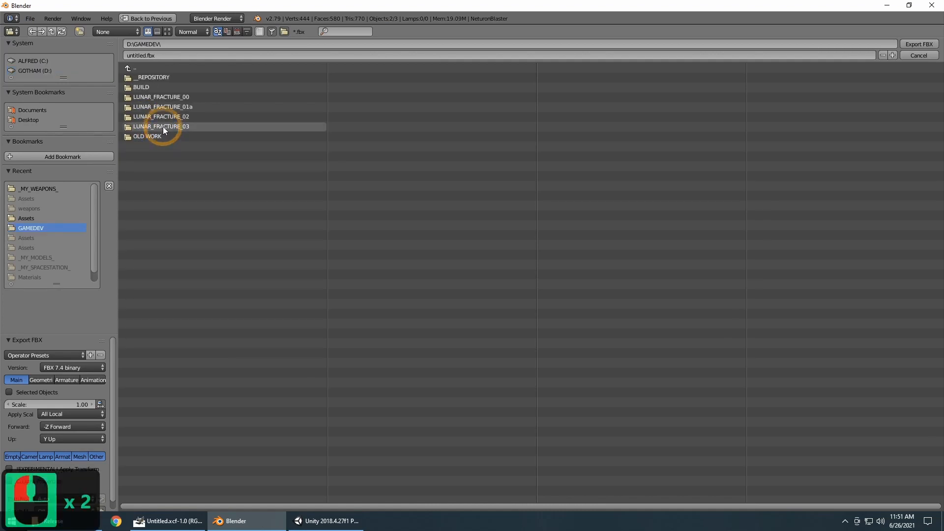
pyautogui.doubleClick(163, 126)
pyautogui.doubleClick(142, 78)
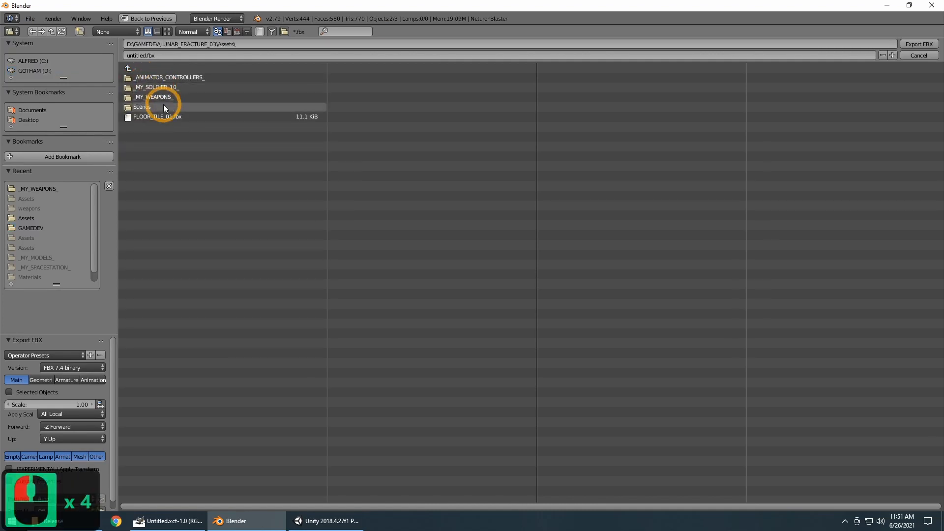
pyautogui.doubleClick(156, 97)
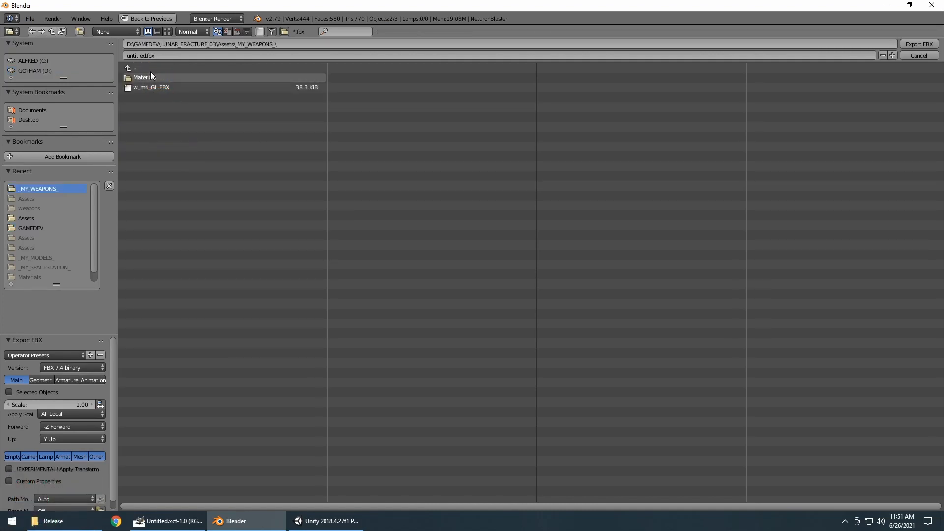
# Step: Name the export file NeutronBlaster.fbx and export it with the current FBX settings
pyautogui.doubleClick(138, 56)
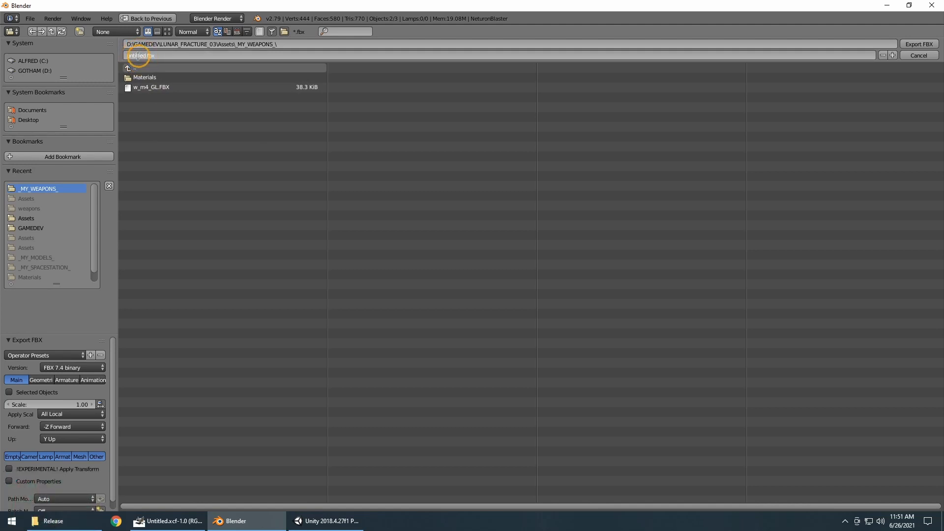
pyautogui.doubleClick(138, 55)
pyautogui.write('Net')
pyautogui.press('BackSpace')
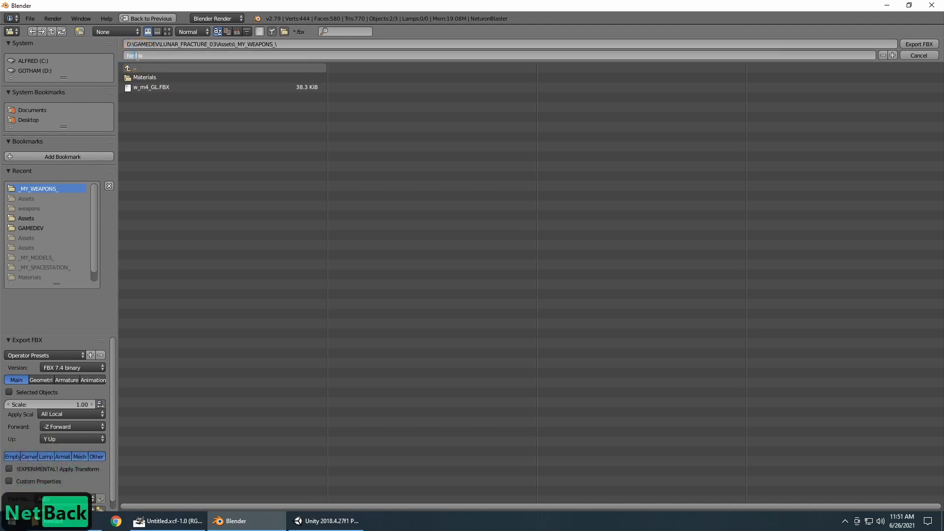
pyautogui.write('utronBlaster')
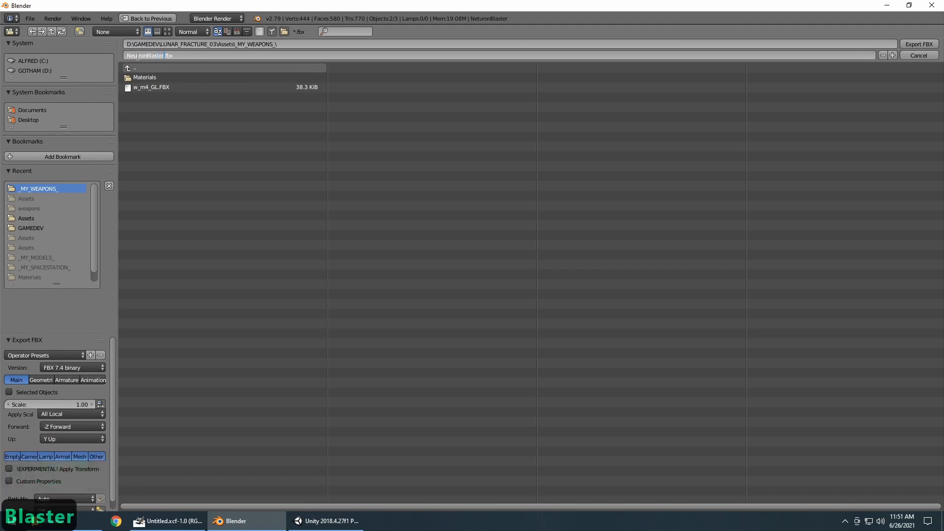
pyautogui.press('Return')
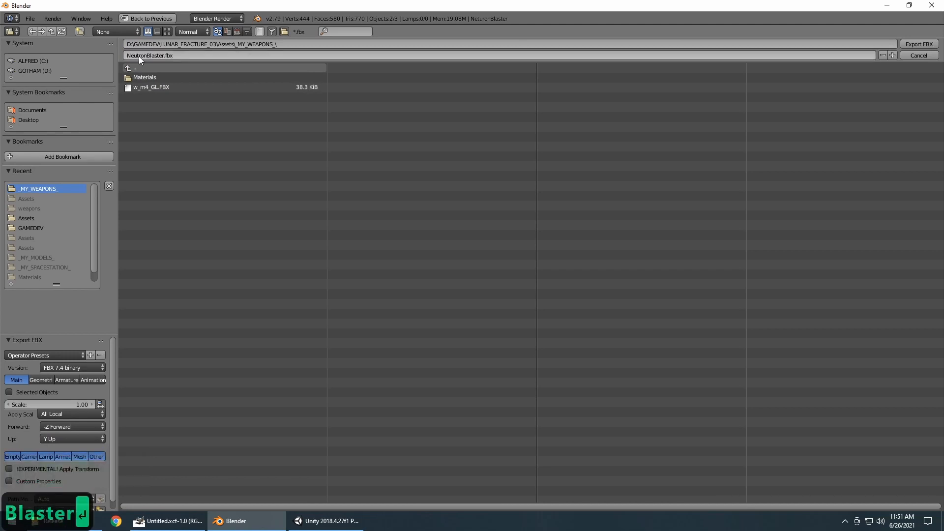
pyautogui.click(925, 45)
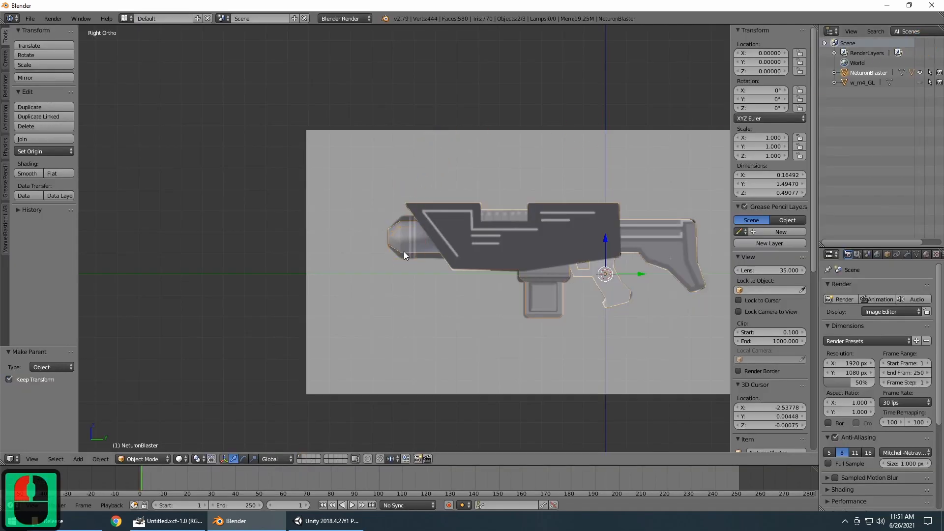
# Step: Switch to the Unity project LUNAR_FRACTURE_03 and open the _MY_WEAPONS_ asset folder
pyautogui.click(326, 521)
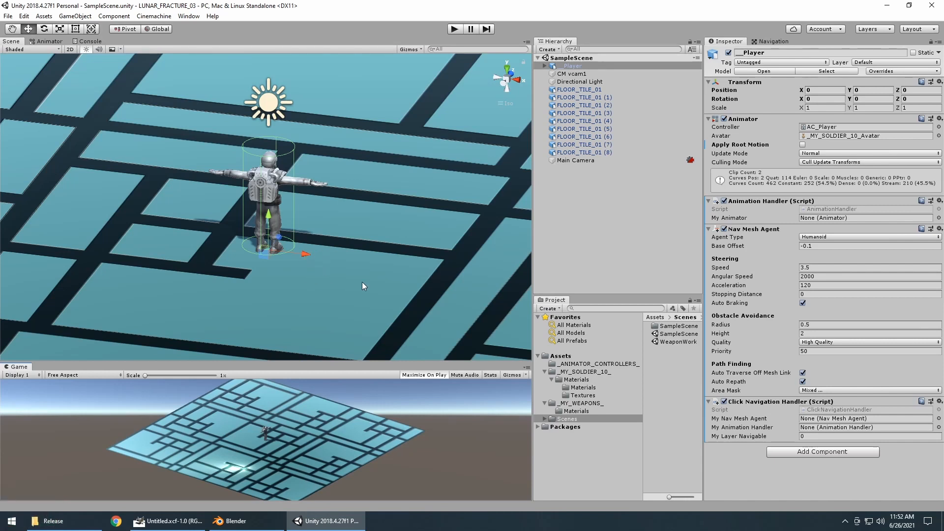
pyautogui.click(578, 406)
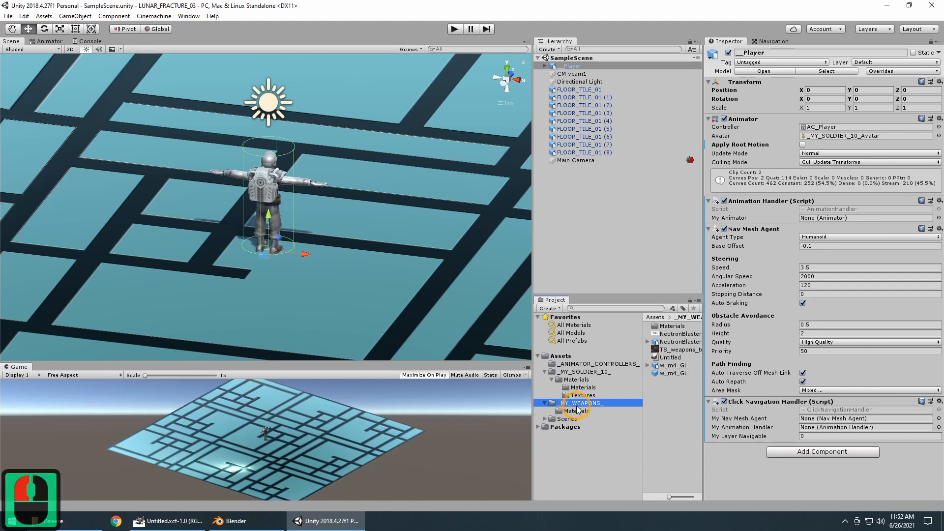
# Step: Place the NeutronBlaster model from the _MY_WEAPONS_ folder in the scene beside the player character
pyautogui.click(674, 343)
pyautogui.moveTo(723, 351); pyautogui.dragTo(783, 367)
pyautogui.moveTo(681, 342); pyautogui.dragTo(321, 237)
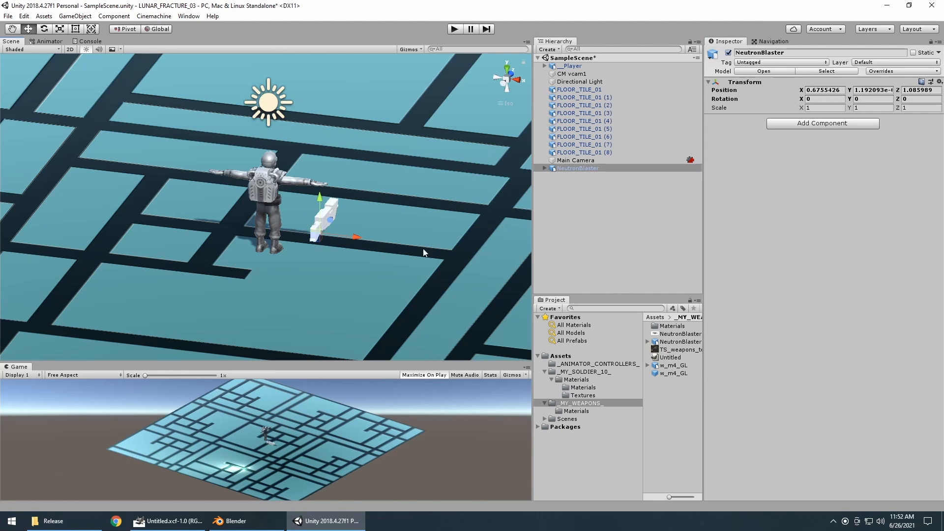
pyautogui.scroll(5, 423, 249)
pyautogui.moveTo(418, 249); pyautogui.dragTo(370, 240, button='middle')
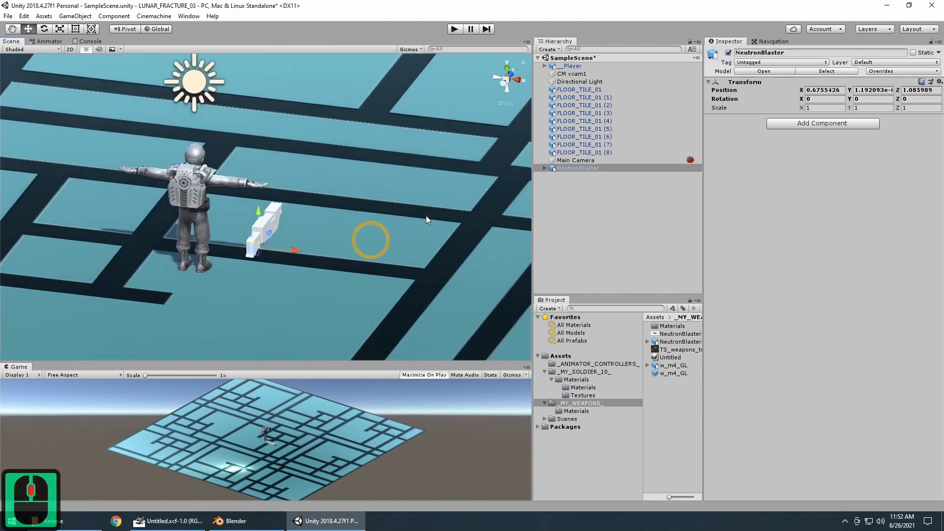
# Step: Expand the player's armature hierarchy through Hips, the spine bones, Clavicle_R, UpperArm_R and ForeArm_R down to Hand_R and its children
pyautogui.click(544, 66)
pyautogui.click(551, 74)
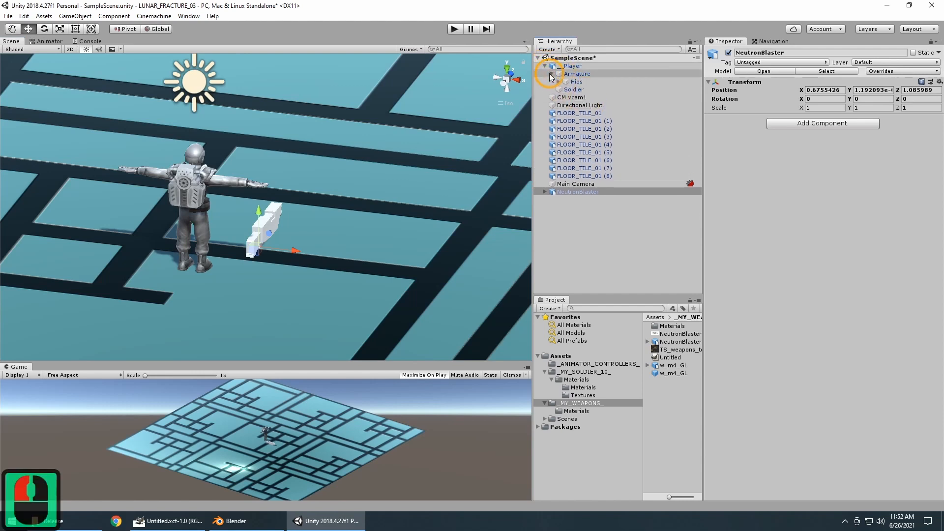
pyautogui.click(559, 81)
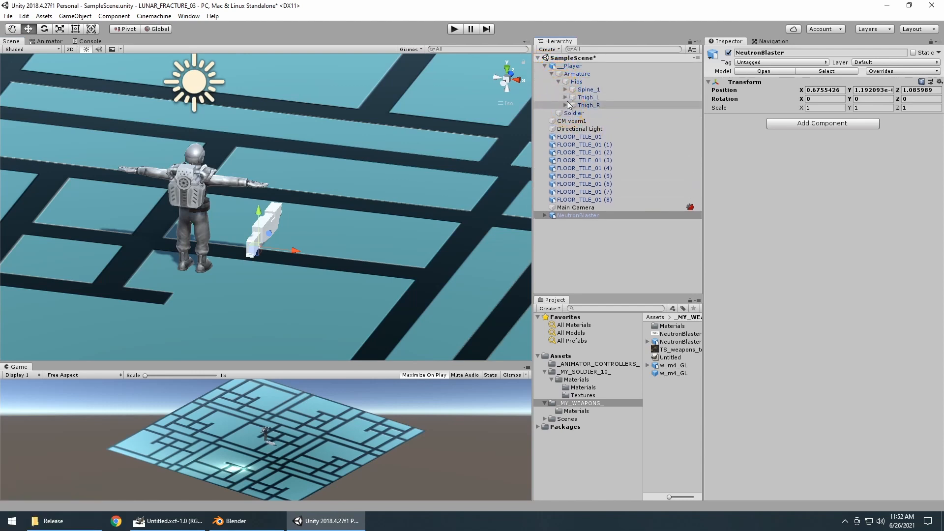
pyautogui.click(565, 90)
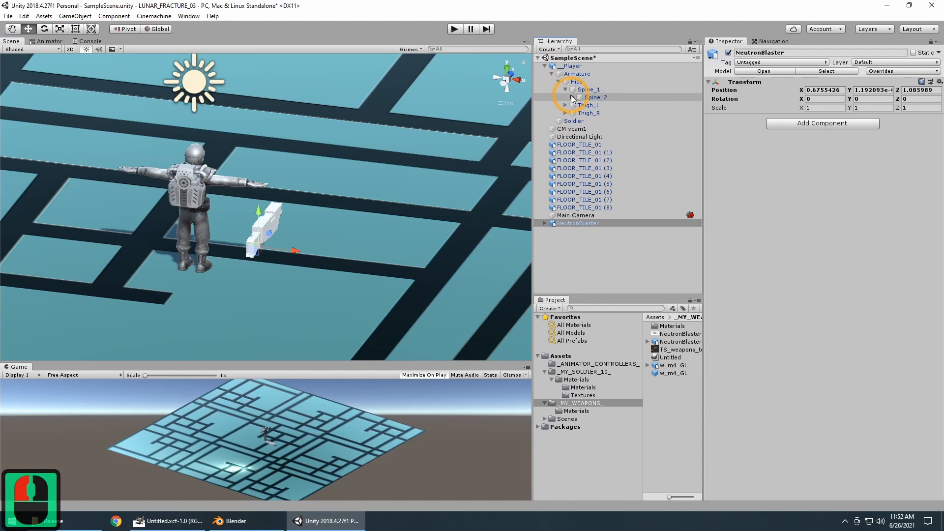
pyautogui.click(571, 96)
pyautogui.click(579, 105)
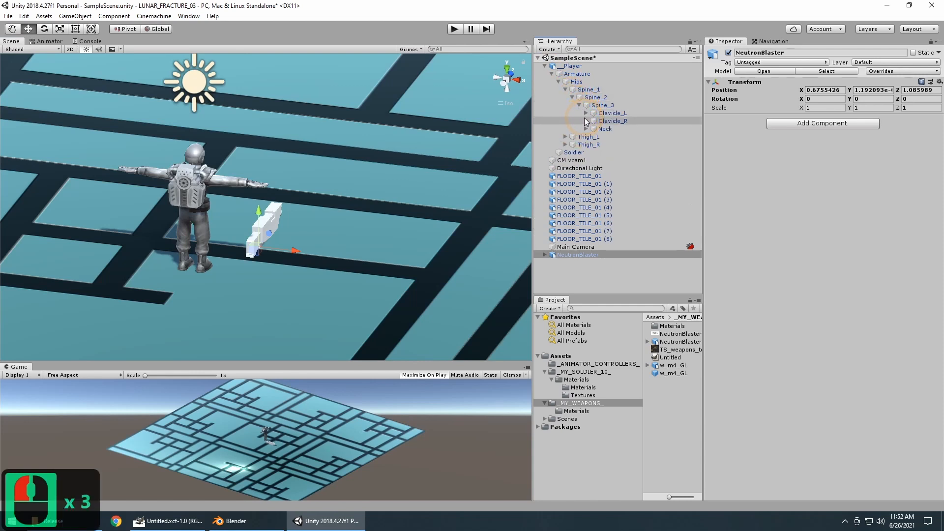
pyautogui.click(586, 120)
pyautogui.click(594, 128)
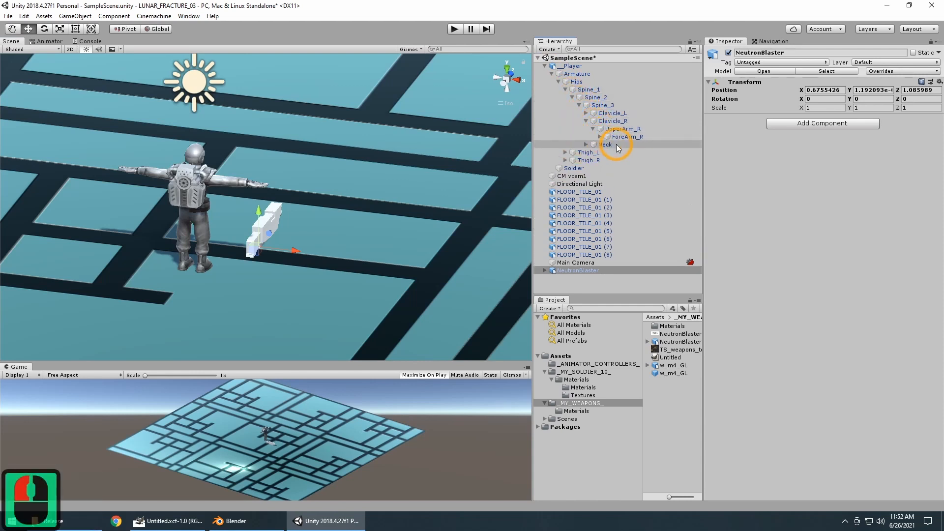
pyautogui.click(600, 137)
pyautogui.click(606, 144)
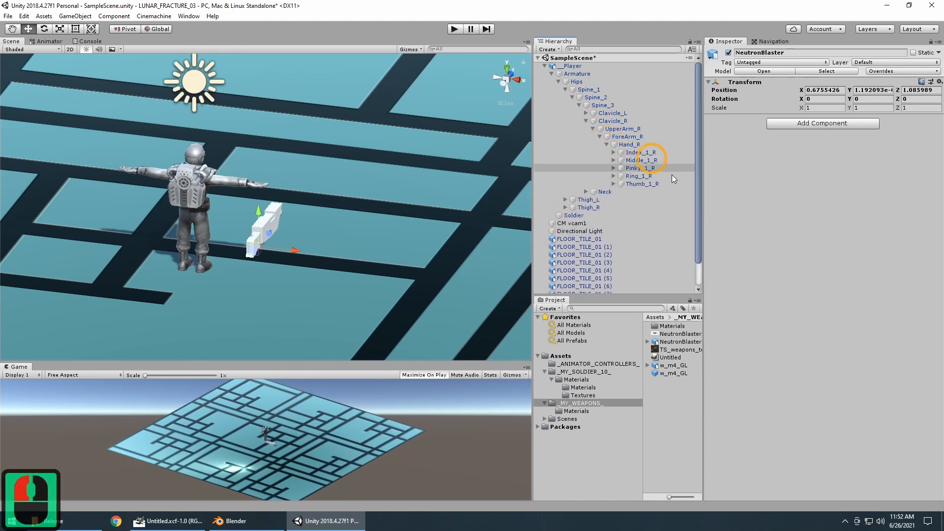
# Step: Create an empty child object under Hand_R and name it WeaponHolder
pyautogui.rightClick(629, 148)
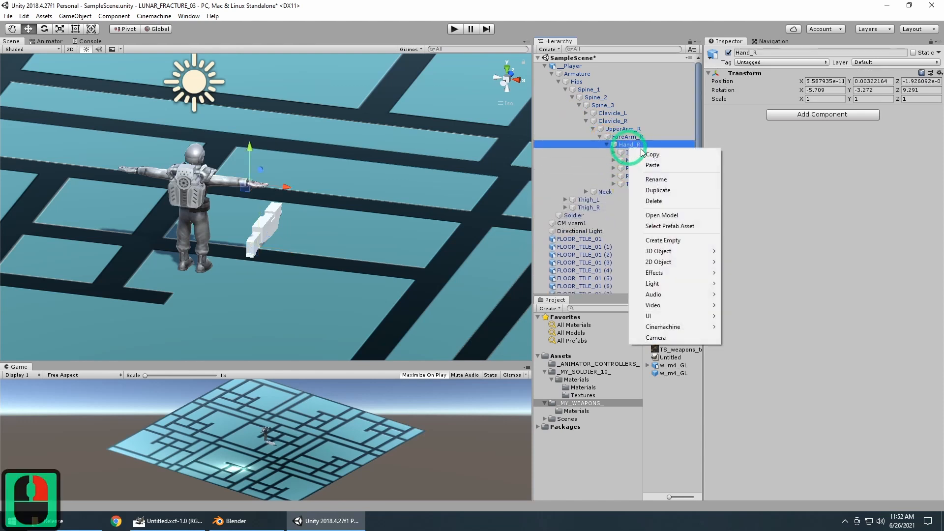
pyautogui.click(677, 240)
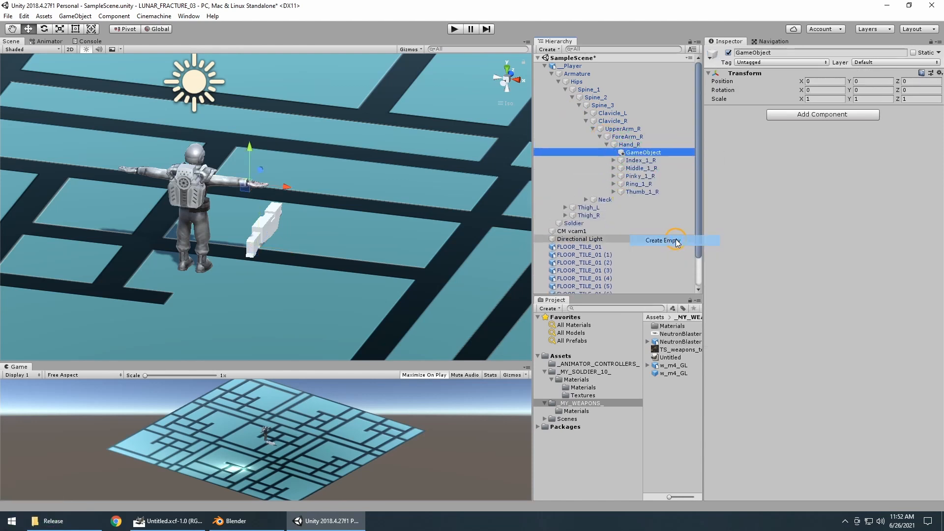
pyautogui.click(780, 52)
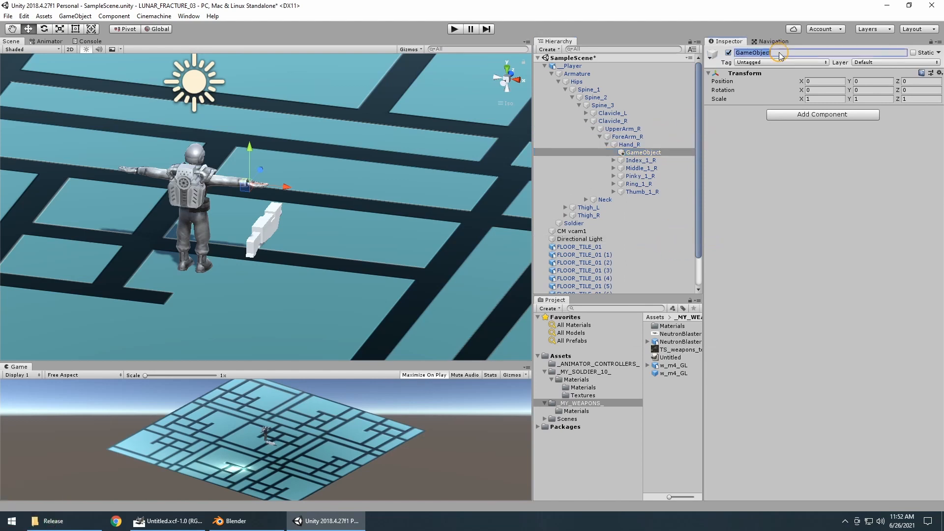
pyautogui.write('WeaponHolder')
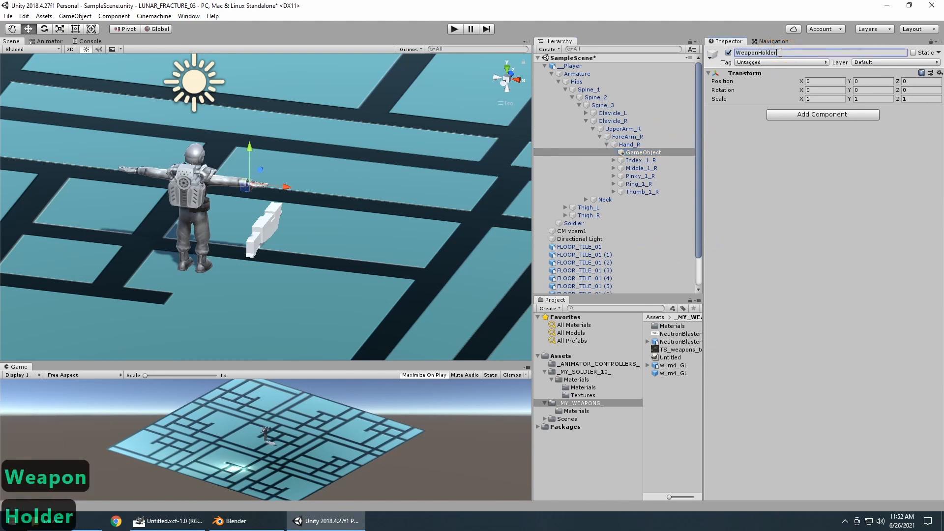
pyautogui.press('Return')
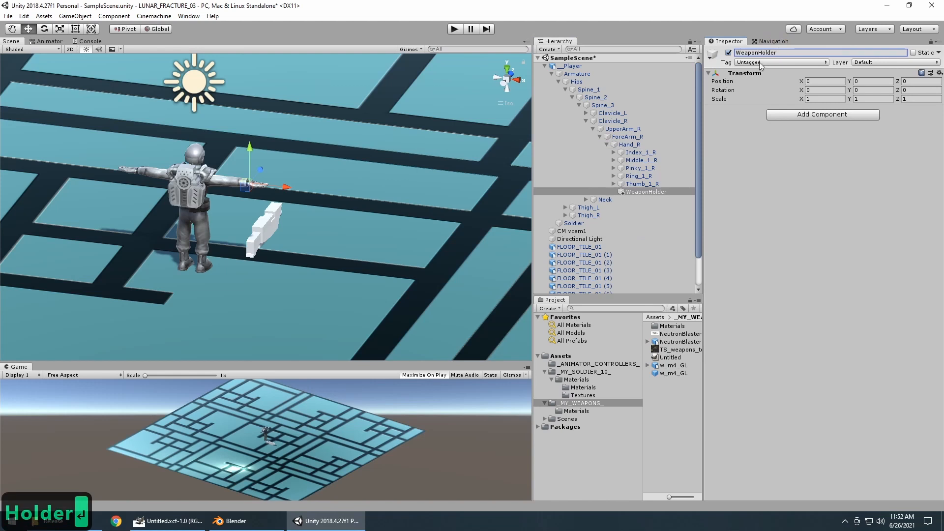
# Step: Make NeutronBlaster a child of WeaponHolder and set its position to 0, 0, 0
pyautogui.scroll(-8, 621, 194)
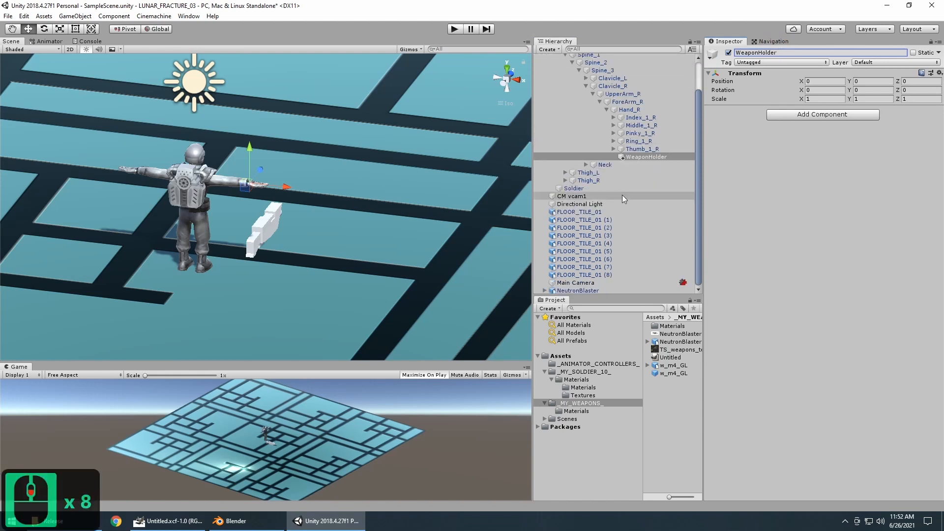
pyautogui.moveTo(577, 288); pyautogui.dragTo(636, 158)
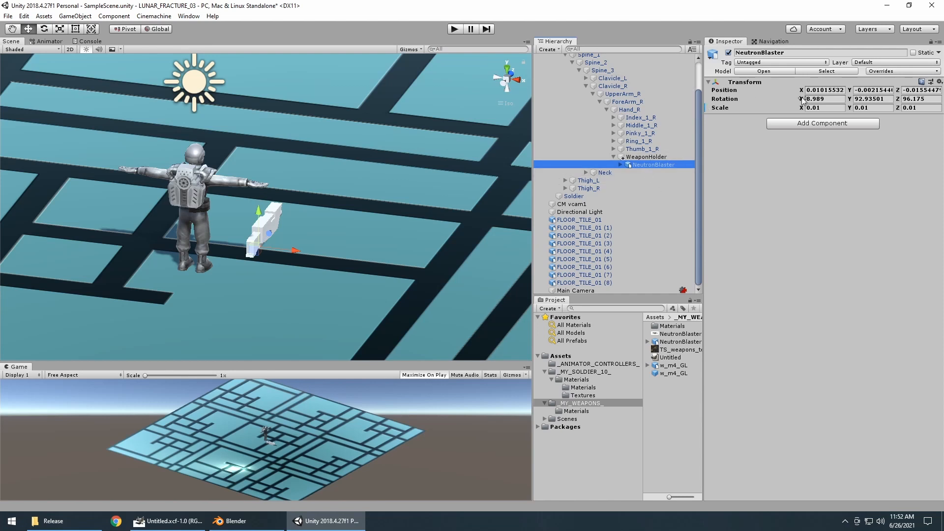
pyautogui.click(819, 91)
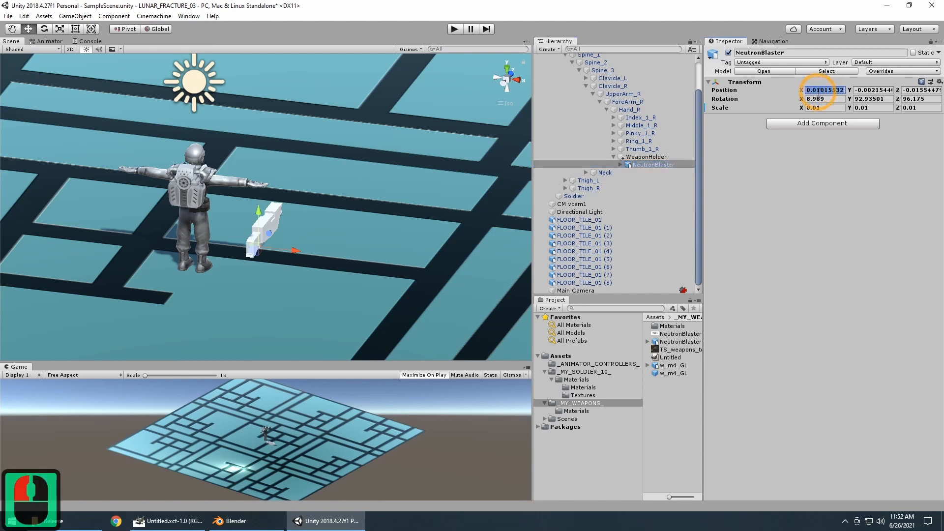
pyautogui.write('0')
pyautogui.press('Tab')
pyautogui.write('0')
pyautogui.press('Tab')
pyautogui.write('0')
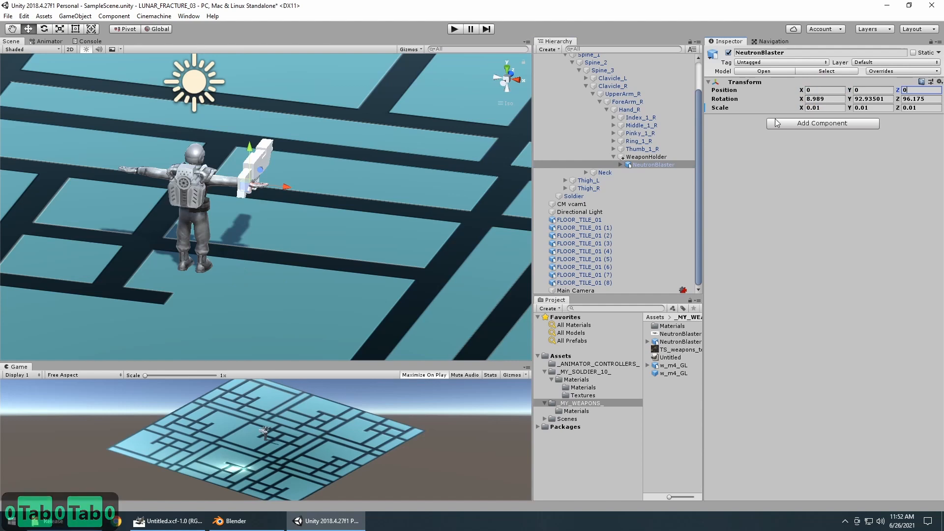
# Step: Select WeaponHolder, run the scene in play mode and pause it with the soldier in his animated pose
pyautogui.click(645, 157)
pyautogui.moveTo(380, 203); pyautogui.dragTo(244, 252)
pyautogui.keyDown('alt'); pyautogui.moveTo(288, 209); pyautogui.dragTo(90, 273); pyautogui.keyUp('alt')
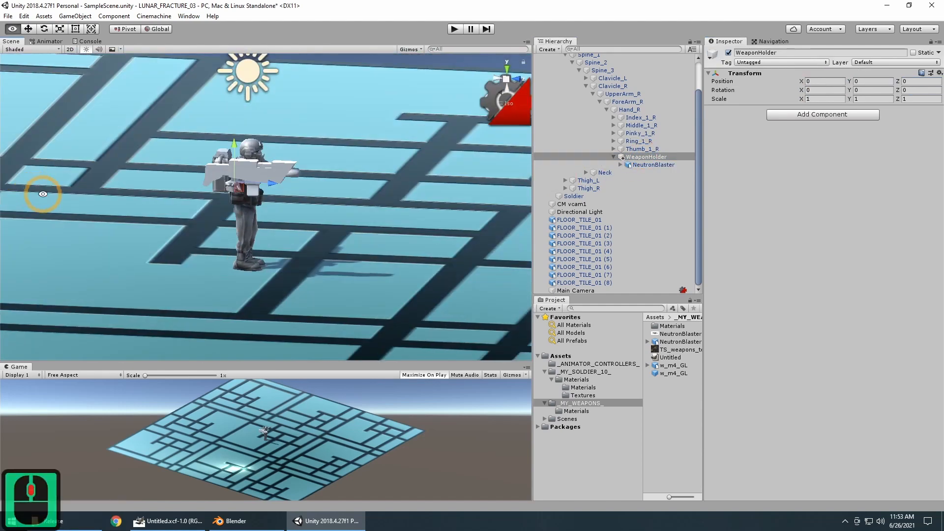
pyautogui.keyDown('alt'); pyautogui.scroll(16, 91, 273); pyautogui.keyUp('alt')
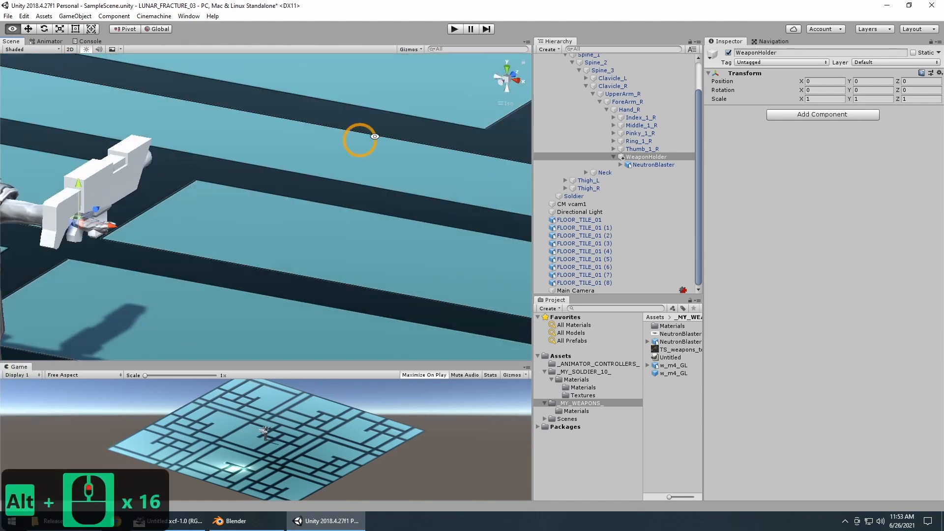
pyautogui.keyDown('alt'); pyautogui.moveTo(375, 136); pyautogui.dragTo(264, 188); pyautogui.keyUp('alt')
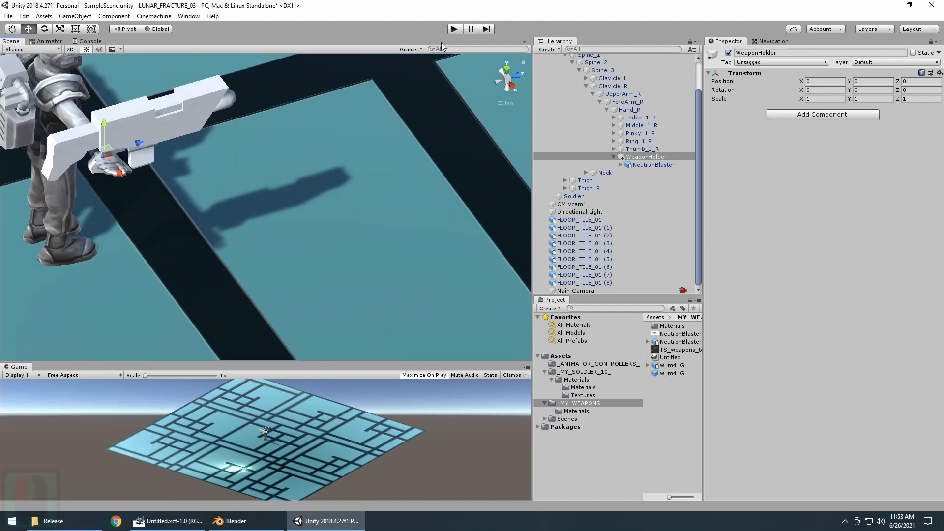
pyautogui.click(455, 29)
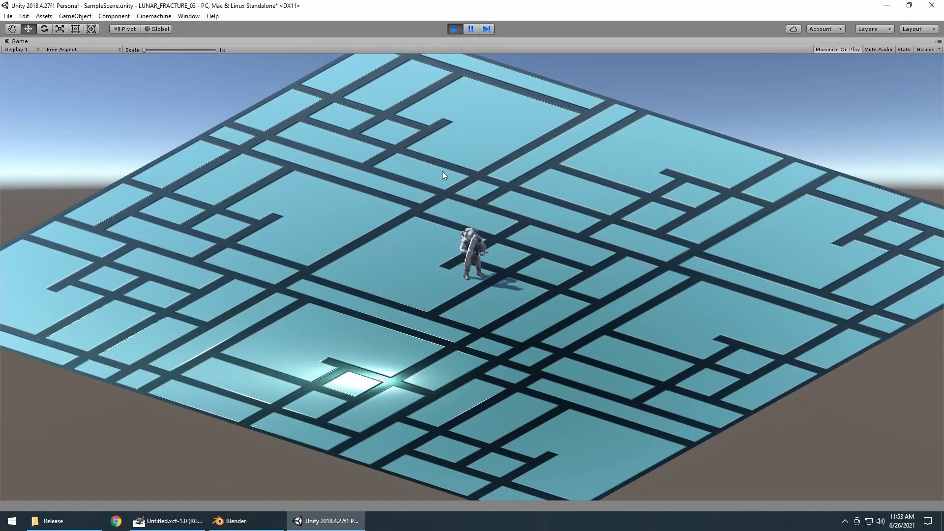
pyautogui.click(469, 29)
pyautogui.click(470, 29)
pyautogui.scroll(3, 231, 204)
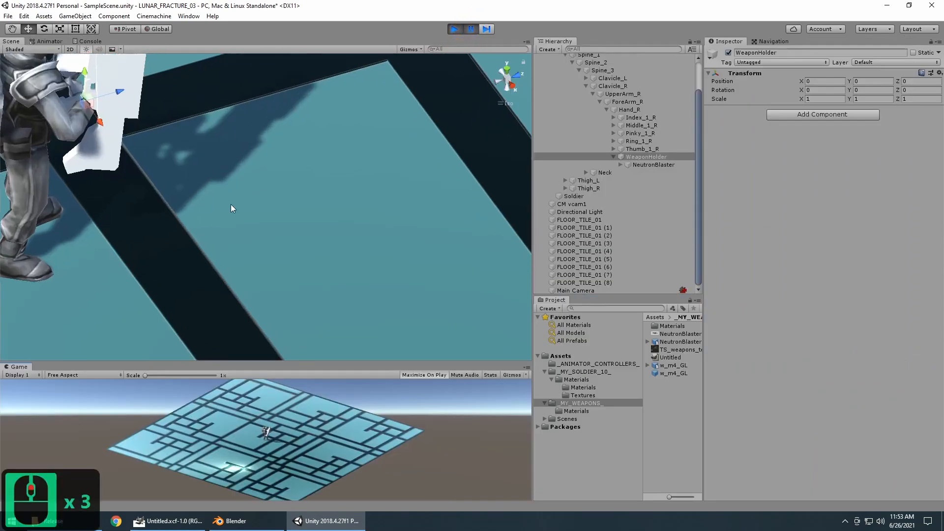
# Step: Rotate WeaponHolder in local orientation to about 163.33, -79.48, -64.04 so the blaster points forward from the soldier's hand
pyautogui.scroll(-4, 231, 204)
pyautogui.keyDown('alt'); pyautogui.moveTo(348, 181); pyautogui.dragTo(110, 225); pyautogui.keyUp('alt')
pyautogui.keyDown('alt'); pyautogui.scroll(7, 255, 257); pyautogui.keyUp('alt')
pyautogui.keyDown('alt'); pyautogui.moveTo(290, 314); pyautogui.dragTo(389, 310); pyautogui.keyUp('alt')
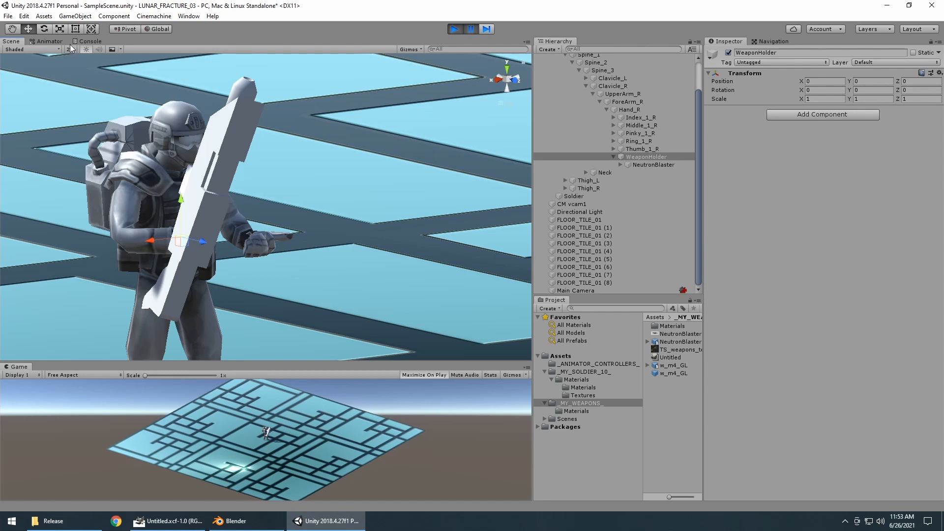
pyautogui.click(43, 29)
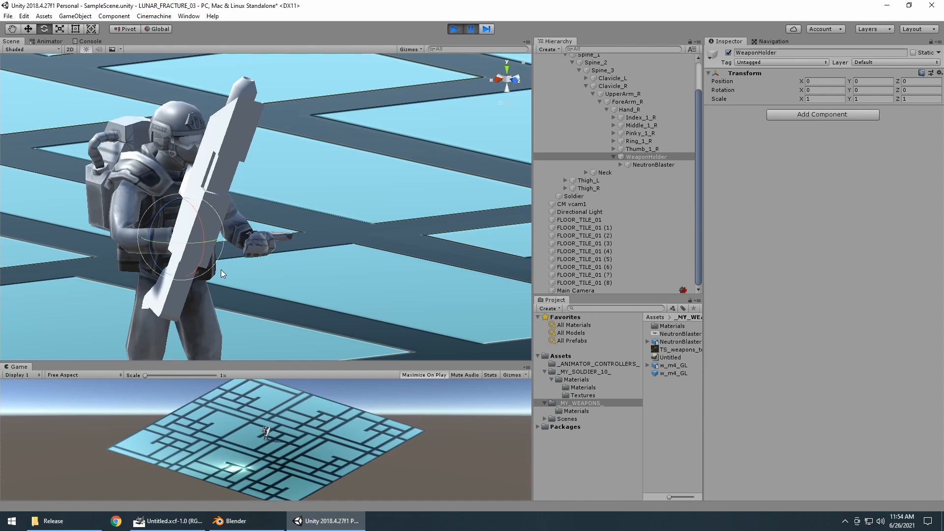
pyautogui.moveTo(234, 261); pyautogui.dragTo(336, 213, button='middle')
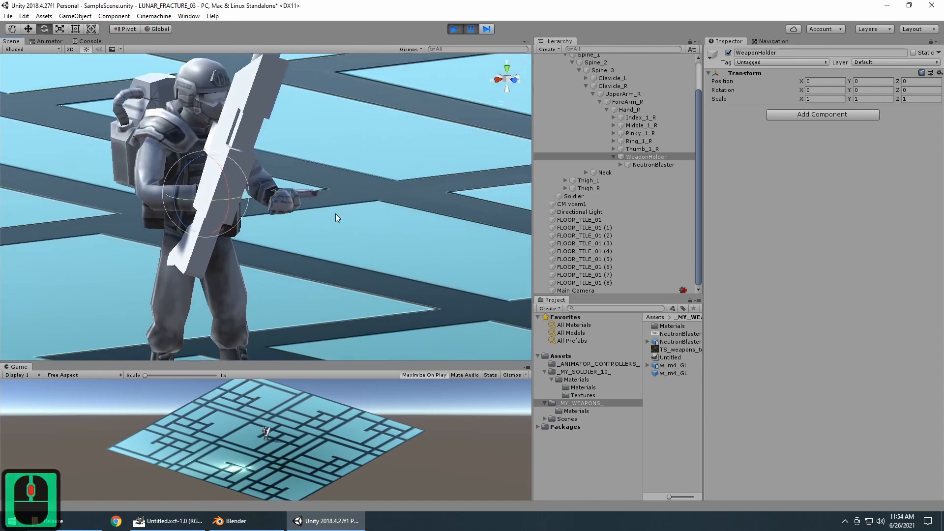
pyautogui.keyDown('alt'); pyautogui.moveTo(331, 204); pyautogui.dragTo(283, 215); pyautogui.keyUp('alt')
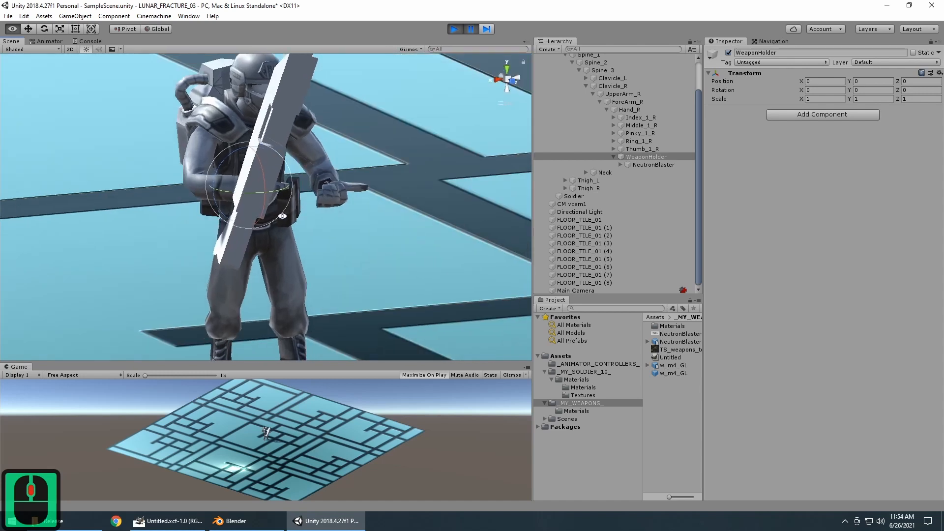
pyautogui.click(155, 29)
pyautogui.moveTo(398, 252); pyautogui.dragTo(435, 230)
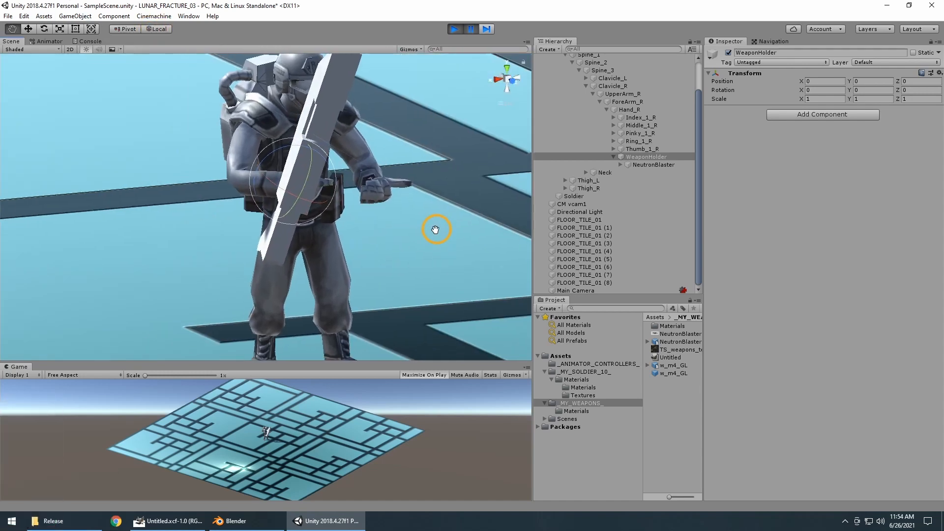
pyautogui.scroll(13, 381, 241)
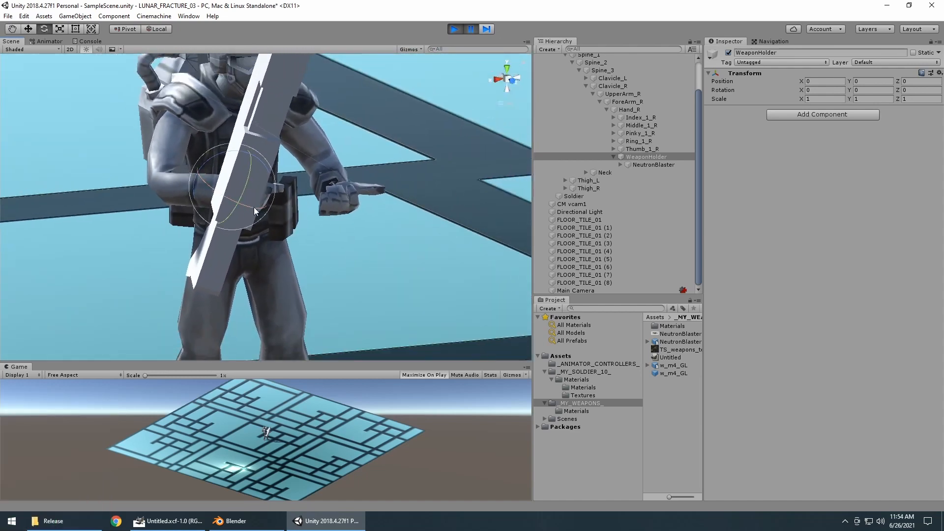
pyautogui.moveTo(254, 209); pyautogui.dragTo(291, 265)
pyautogui.keyDown('alt'); pyautogui.scroll(5, 285, 264); pyautogui.keyUp('alt')
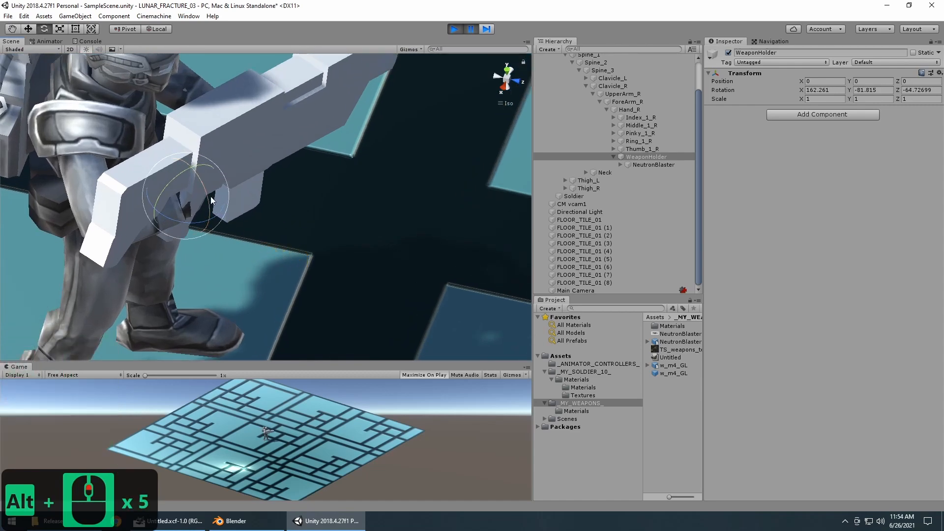
pyautogui.moveTo(211, 199)
pyautogui.mouseDown()
pyautogui.moveTo(200, 185)
pyautogui.moveTo(190, 206)
pyautogui.moveTo(199, 211)
pyautogui.moveTo(192, 204)
pyautogui.mouseUp()
# Step: Move WeaponHolder to about 0.00018, 0.00127, -0.00047 so the blaster's grip sits in the right hand
pyautogui.click(29, 33)
pyautogui.keyDown('alt'); pyautogui.moveTo(321, 206); pyautogui.dragTo(371, 280); pyautogui.keyUp('alt')
pyautogui.moveTo(228, 247)
pyautogui.mouseDown()
pyautogui.moveTo(234, 219)
pyautogui.moveTo(230, 230)
pyautogui.mouseUp()
pyautogui.moveTo(266, 273); pyautogui.dragTo(301, 307)
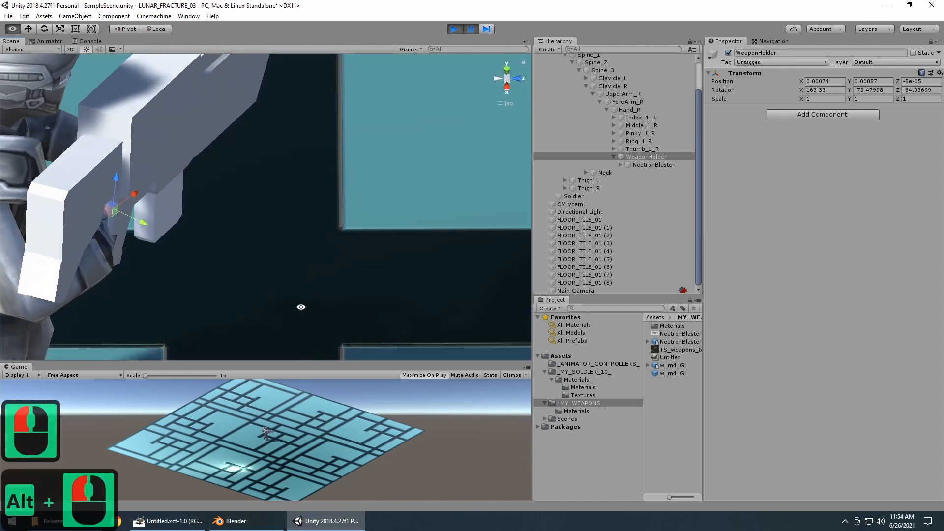
pyautogui.moveTo(147, 225); pyautogui.dragTo(128, 221)
pyautogui.keyDown('alt'); pyautogui.moveTo(178, 174); pyautogui.dragTo(264, 249); pyautogui.keyUp('alt')
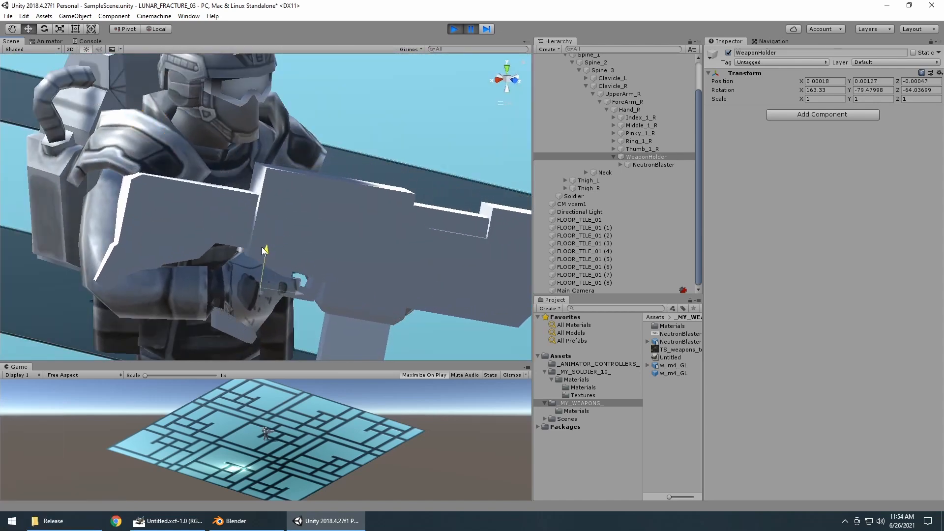
# Step: Examine the blaster's fit in the soldier's hands from the front, back and both sides
pyautogui.keyDown('alt'); pyautogui.moveTo(332, 278); pyautogui.dragTo(214, 159); pyautogui.keyUp('alt')
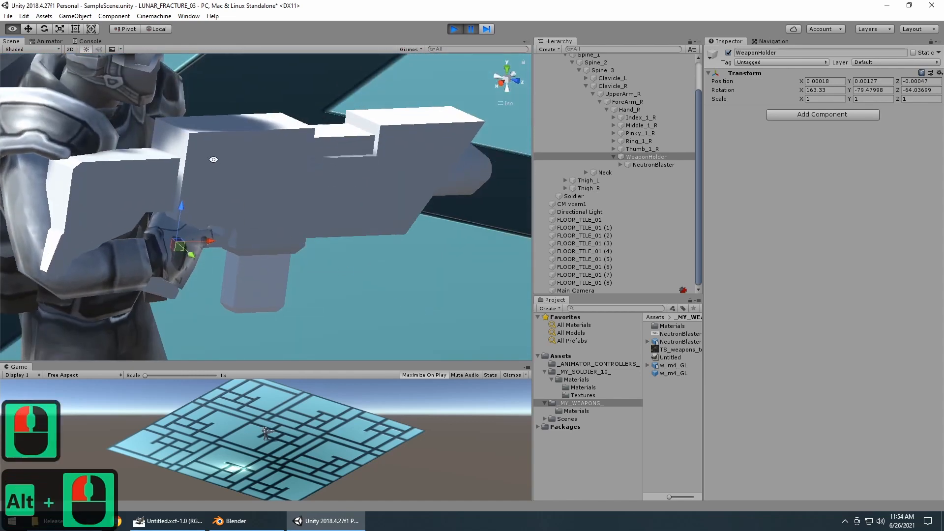
pyautogui.keyDown('alt'); pyautogui.moveTo(148, 116); pyautogui.dragTo(531, 141); pyautogui.keyUp('alt')
pyautogui.keyDown('alt'); pyautogui.scroll(16, 151, 292); pyautogui.keyUp('alt')
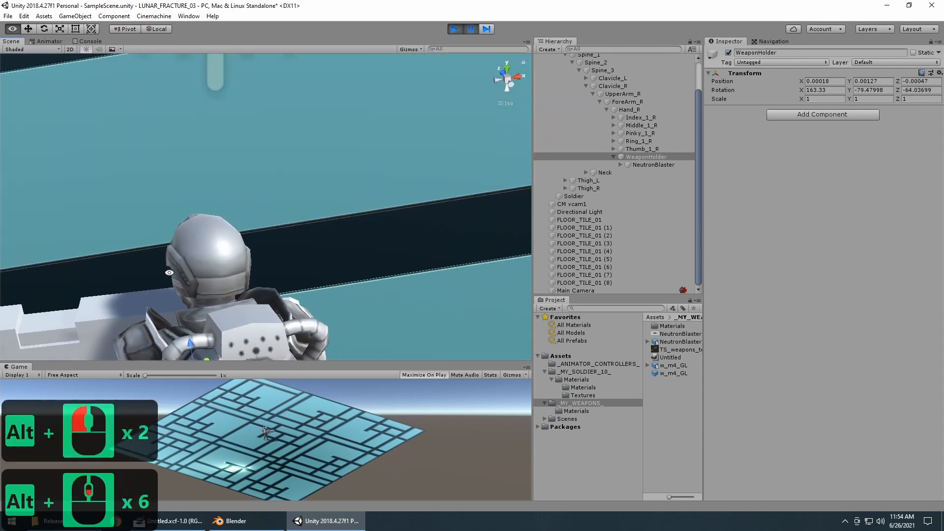
pyautogui.keyDown('alt'); pyautogui.moveTo(151, 292); pyautogui.dragTo(330, 79); pyautogui.keyUp('alt')
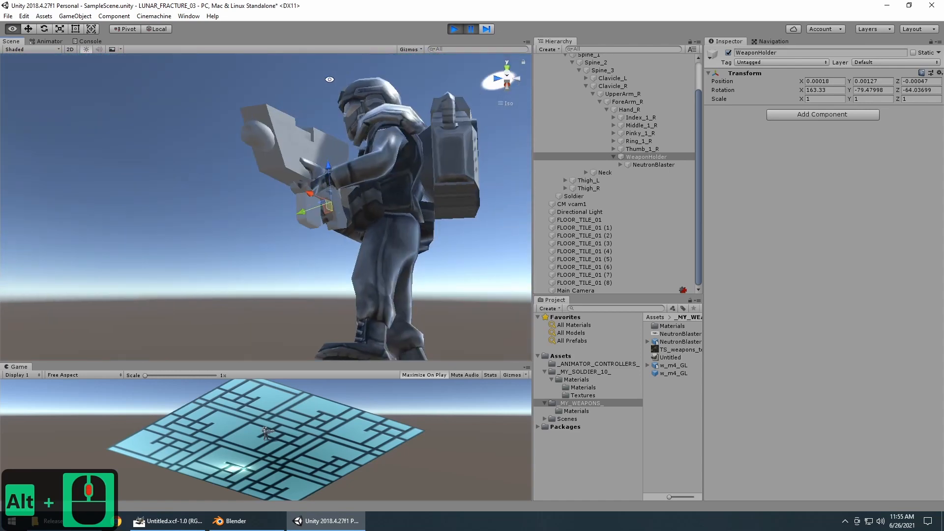
pyautogui.keyDown('alt'); pyautogui.moveTo(295, 118); pyautogui.dragTo(189, 239); pyautogui.keyUp('alt')
pyautogui.keyDown('alt'); pyautogui.click(265, 191); pyautogui.keyUp('alt')
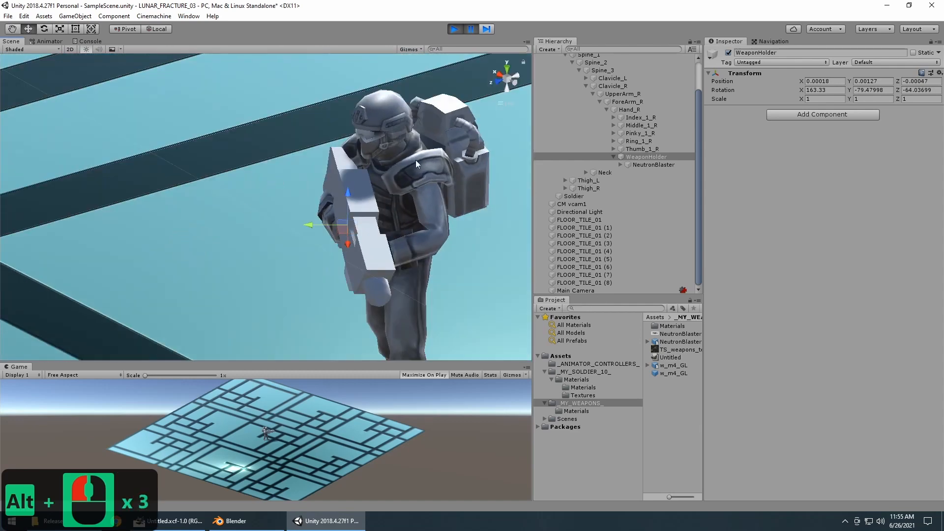
# Step: Copy WeaponHolder's play-mode Transform values, exit play mode, and paste those values onto WeaponHolder's Transform
pyautogui.click(939, 73)
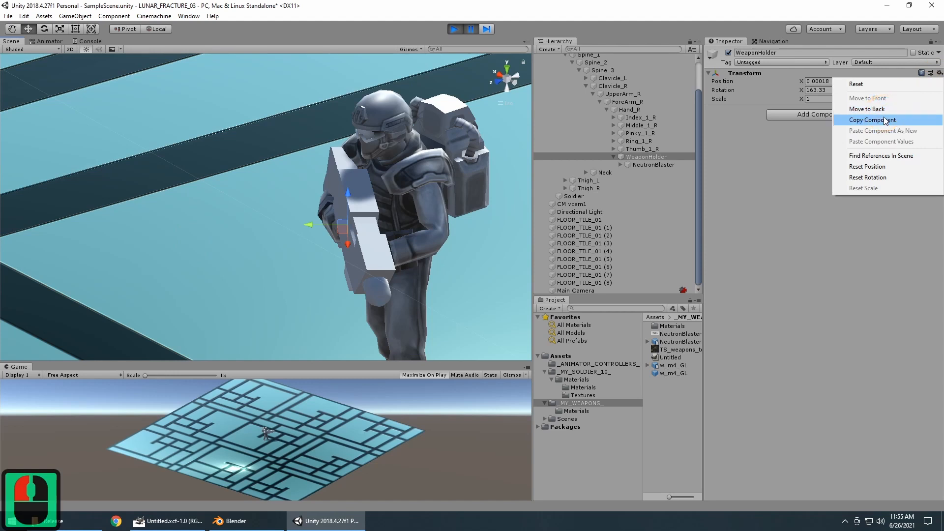
pyautogui.click(885, 120)
pyautogui.click(456, 29)
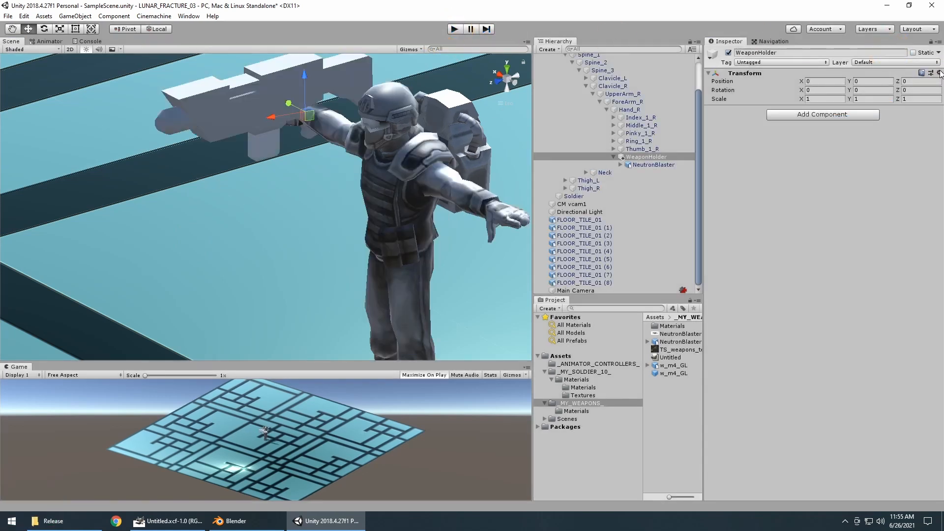
pyautogui.click(940, 73)
pyautogui.click(872, 143)
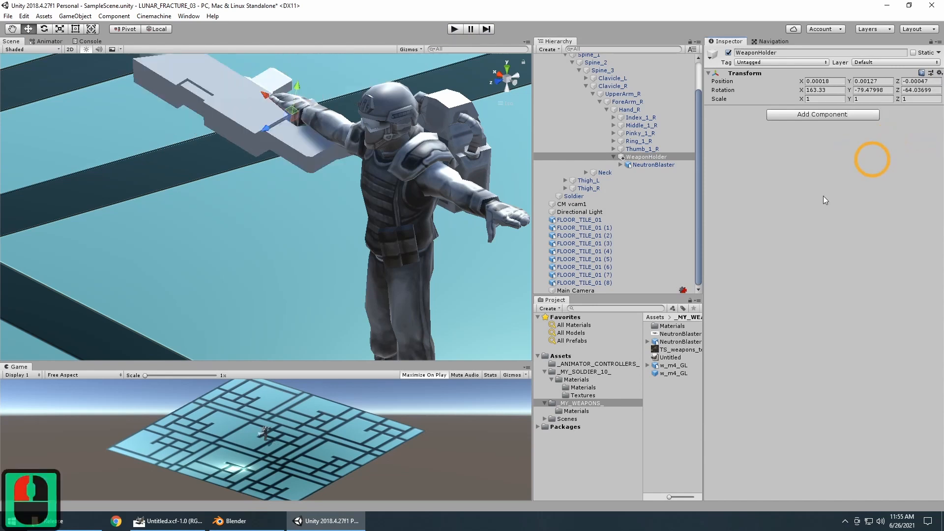
# Step: Run the scene, send the soldier running across the floor tiles with the blaster, and pause him mid-run
pyautogui.scroll(-10, 443, 147)
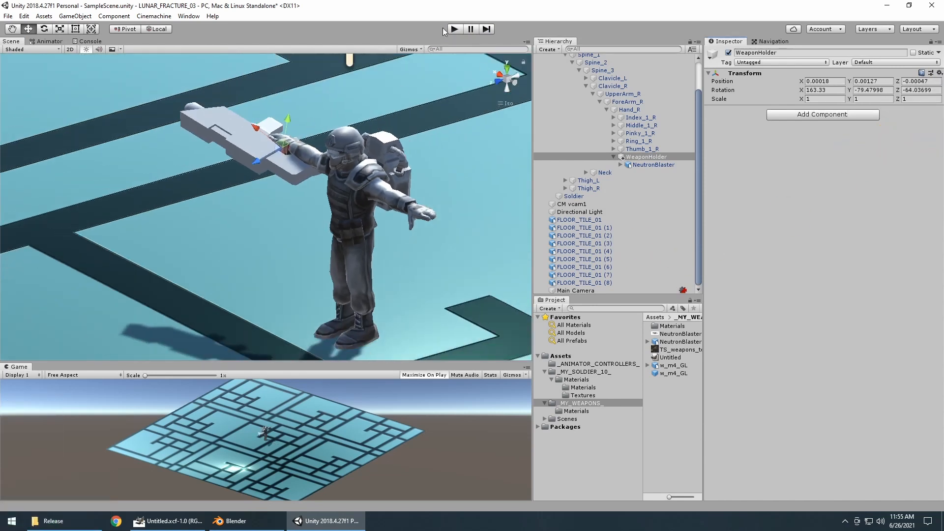
pyautogui.click(455, 29)
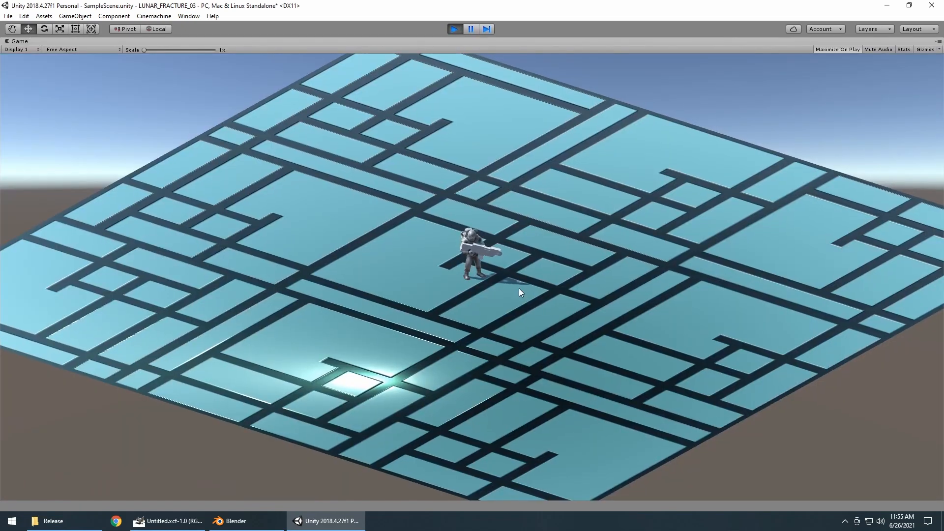
pyautogui.click(605, 271)
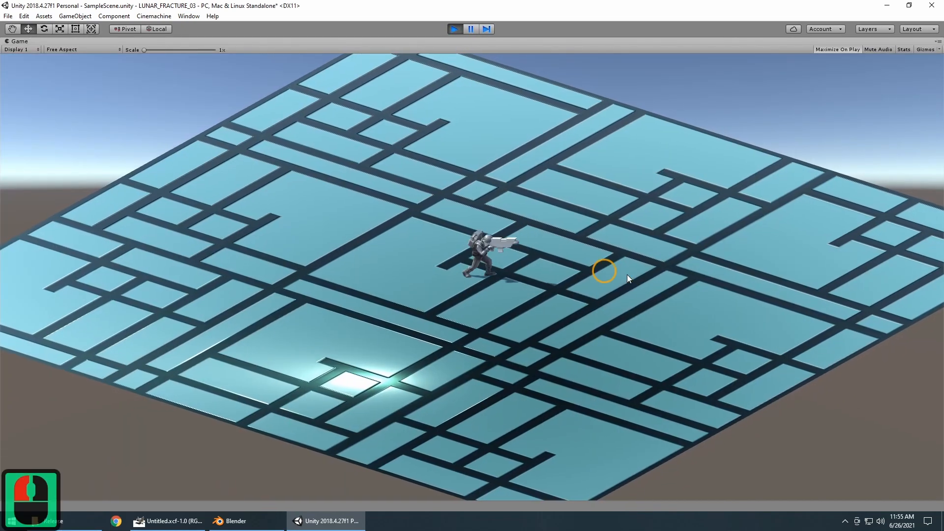
pyautogui.click(659, 280)
pyautogui.click(675, 286)
pyautogui.click(660, 285)
pyautogui.click(476, 56)
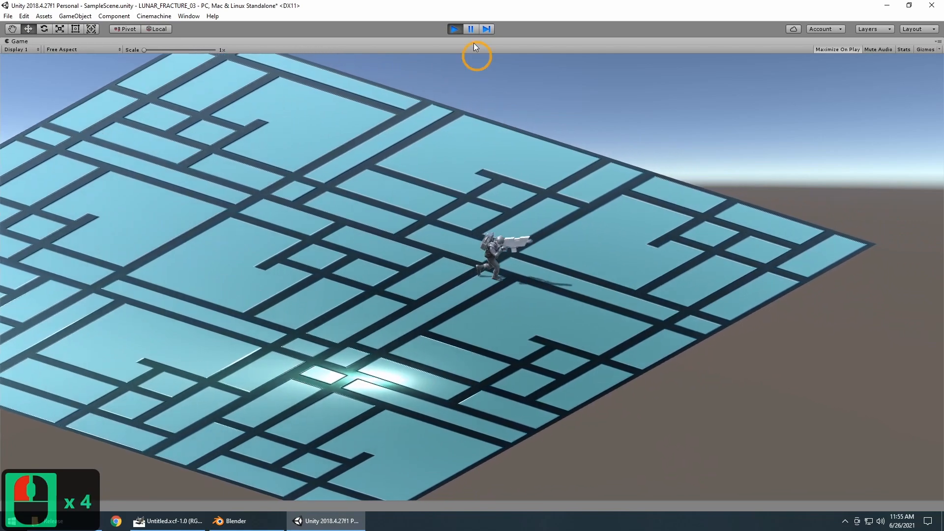
pyautogui.doubleClick(471, 28)
pyautogui.click(471, 28)
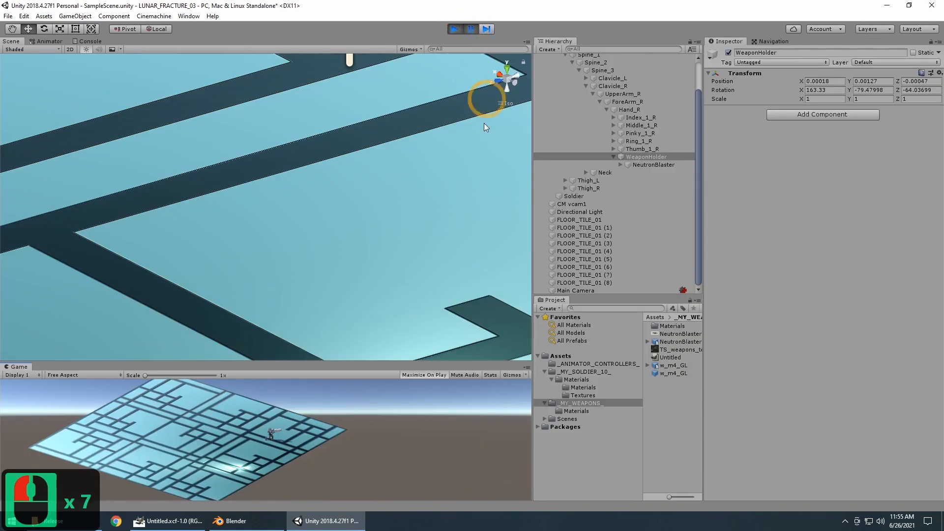
# Step: Try rotating WeaponHolder to 171.064, -83.26599, -64.87799 in the paused running pose to level the blaster, and inspect the fit
pyautogui.doubleClick(636, 156)
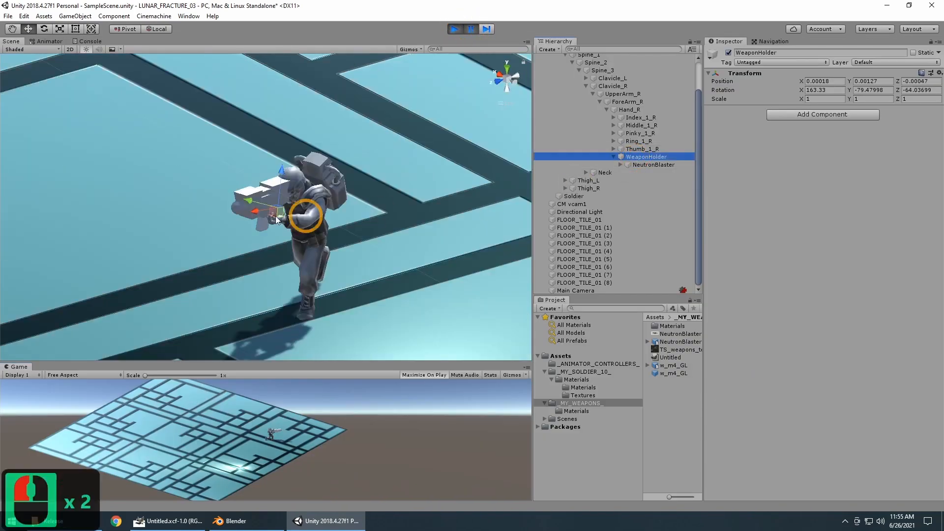
pyautogui.scroll(18, 276, 220)
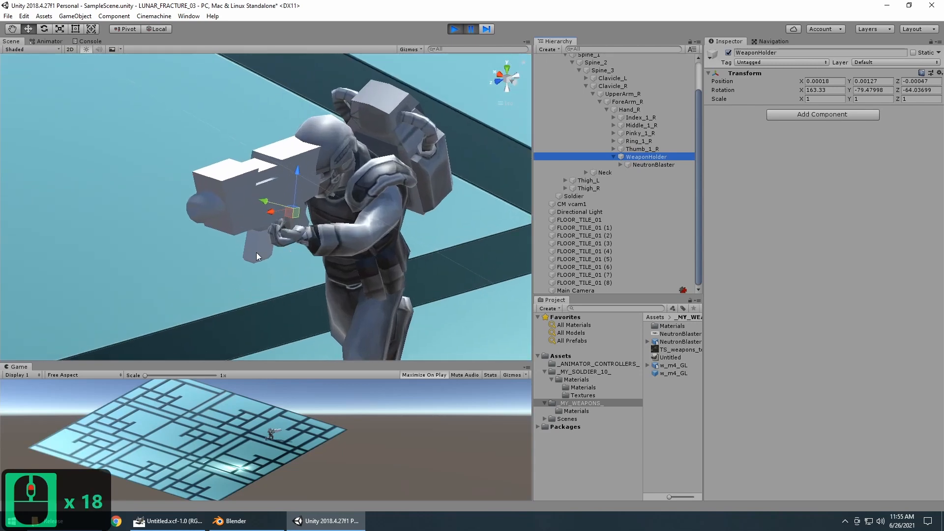
pyautogui.keyDown('alt'); pyautogui.moveTo(256, 252); pyautogui.dragTo(503, 144); pyautogui.keyUp('alt')
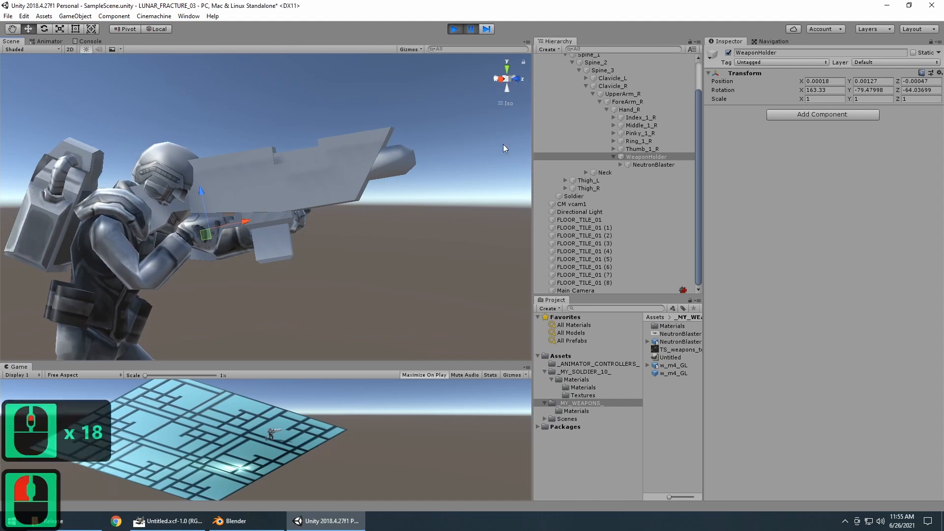
pyautogui.click(655, 158)
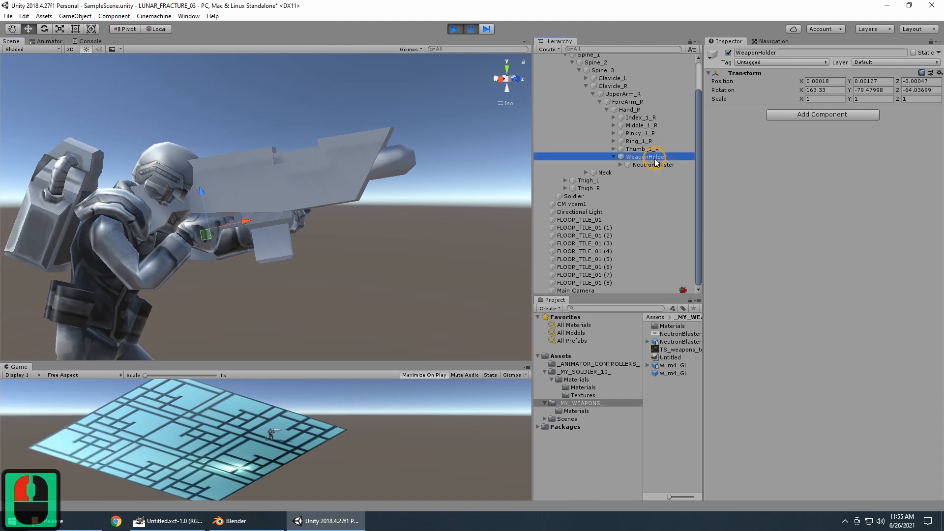
pyautogui.click(44, 29)
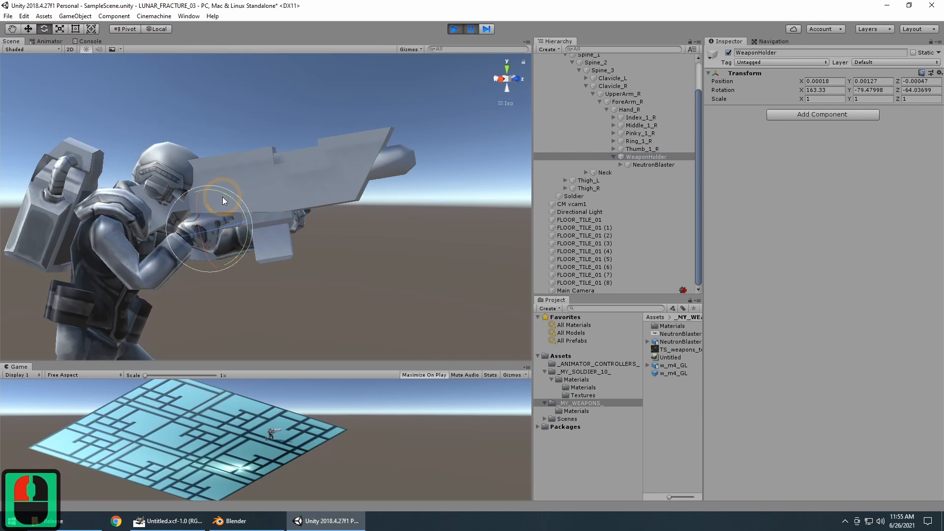
pyautogui.moveTo(229, 198); pyautogui.dragTo(414, 230)
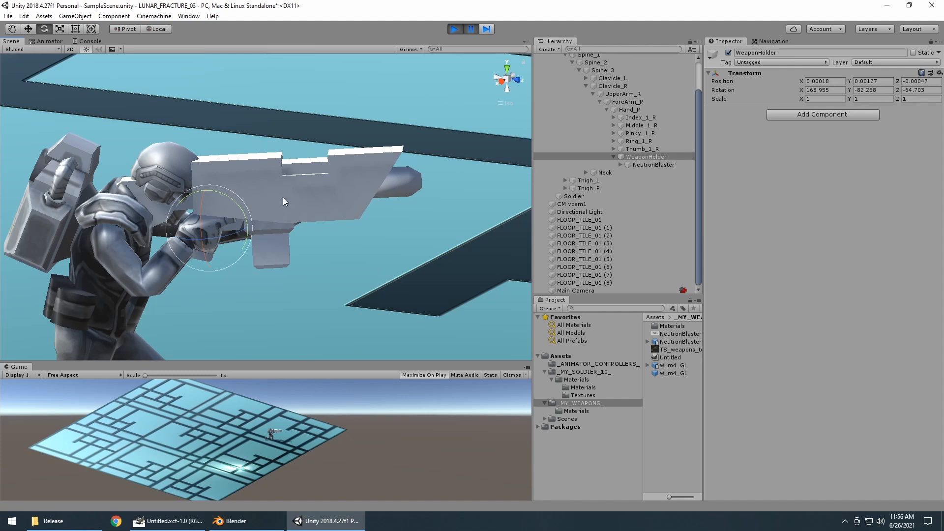
pyautogui.moveTo(236, 199); pyautogui.dragTo(242, 205)
pyautogui.keyDown('alt'); pyautogui.moveTo(370, 221); pyautogui.dragTo(316, 246); pyautogui.keyUp('alt')
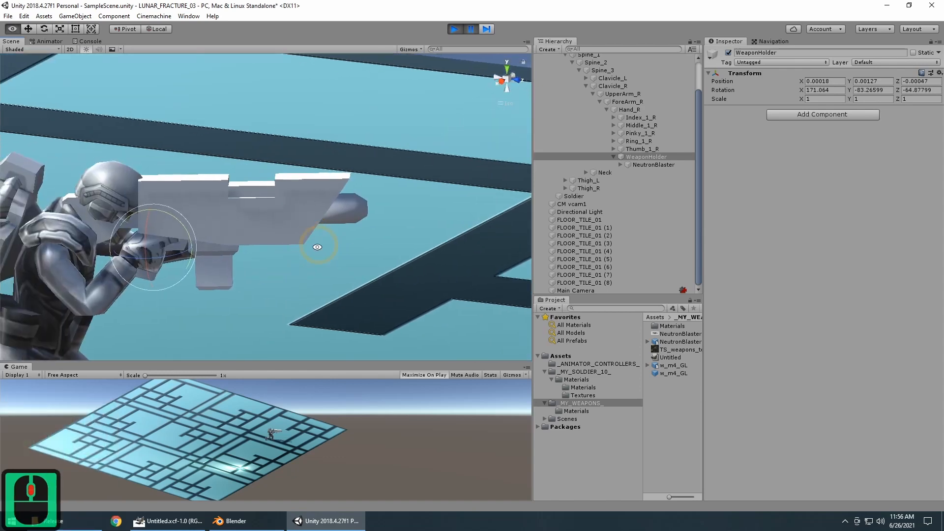
pyautogui.scroll(3, 159, 268)
pyautogui.keyDown('alt'); pyautogui.moveTo(159, 268); pyautogui.dragTo(369, 274); pyautogui.keyUp('alt')
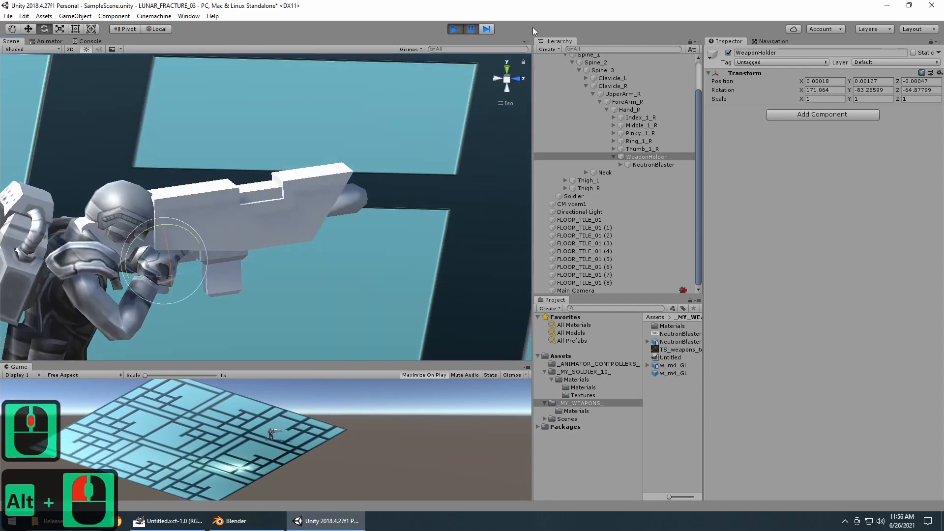
# Step: Resume play, direct the soldier to various spots on the floor to check how he carries the blaster, and exit play mode
pyautogui.click(473, 31)
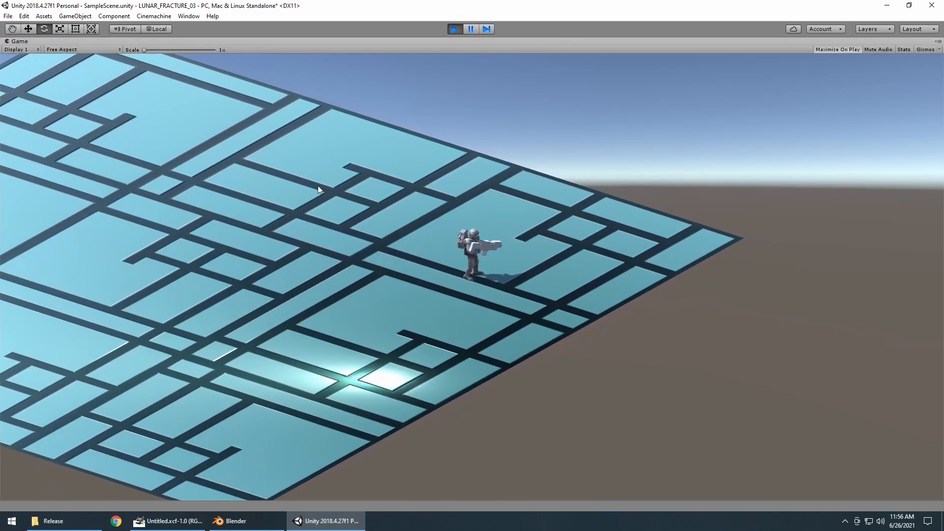
pyautogui.click(317, 178)
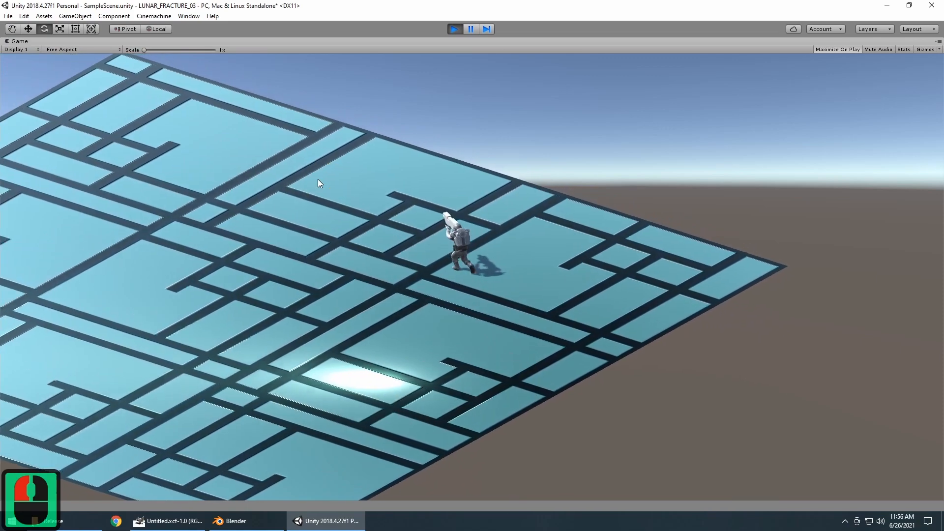
pyautogui.click(197, 281)
pyautogui.click(249, 307)
pyautogui.click(360, 339)
pyautogui.click(428, 359)
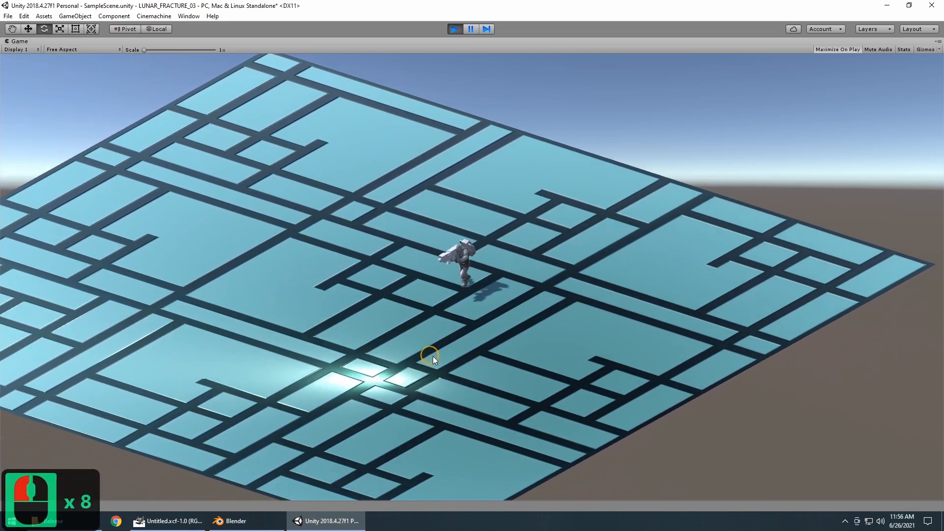
pyautogui.click(468, 376)
pyautogui.click(517, 388)
pyautogui.click(550, 392)
pyautogui.click(585, 369)
pyautogui.click(617, 347)
pyautogui.click(678, 278)
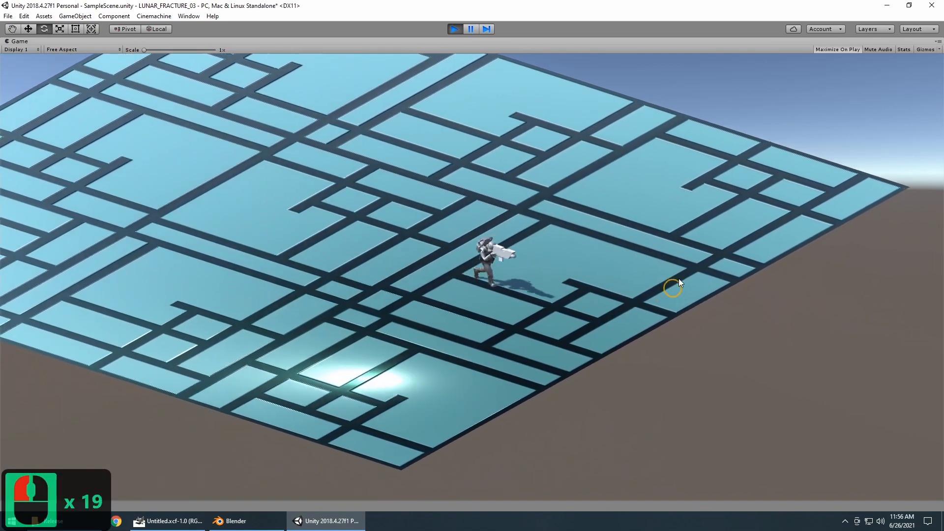
pyautogui.click(682, 261)
pyautogui.click(681, 255)
pyautogui.click(573, 184)
pyautogui.click(418, 150)
pyautogui.click(261, 146)
pyautogui.click(236, 172)
pyautogui.click(231, 217)
pyautogui.click(248, 235)
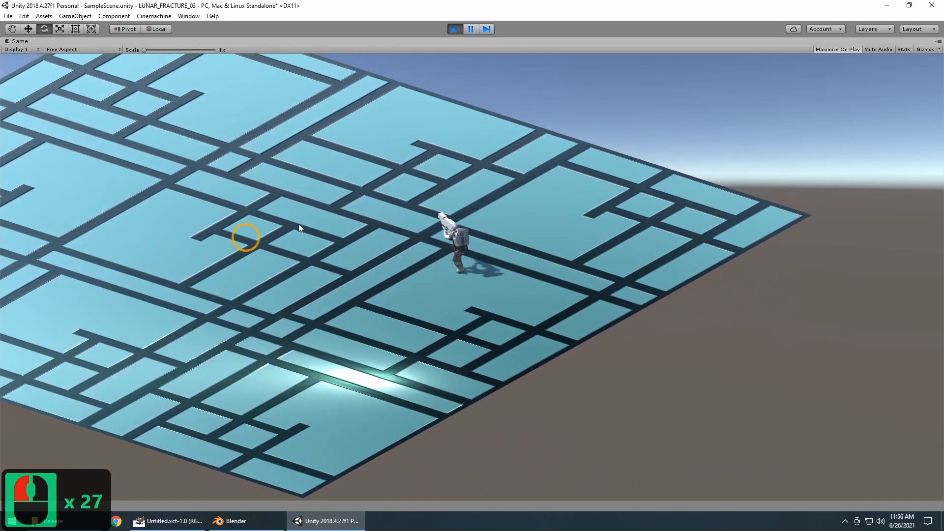
pyautogui.click(453, 22)
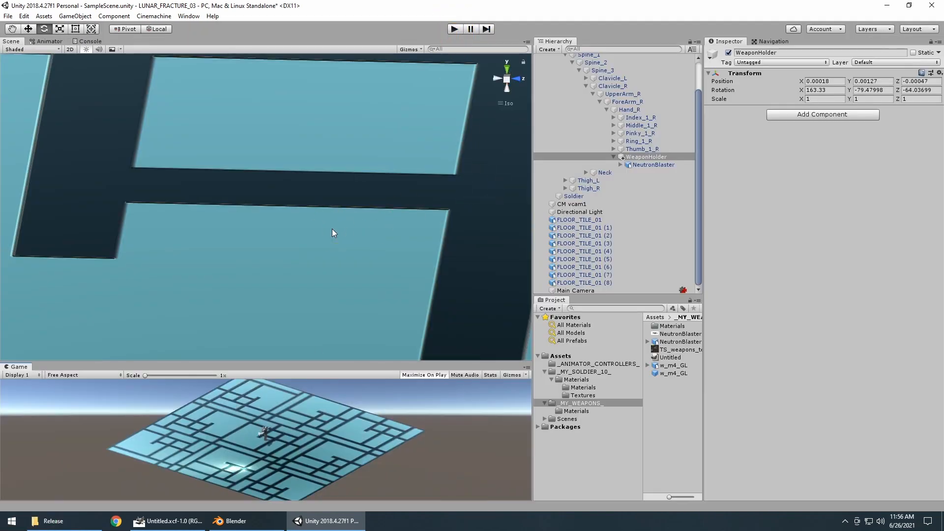
# Step: Switch to Blender and save the rifle model as NeutronBlaster.blend in D:\GAMEDEV\LUNAR_FRACTURE_03\Assets\_MY_WEAPONS_
pyautogui.click(231, 521)
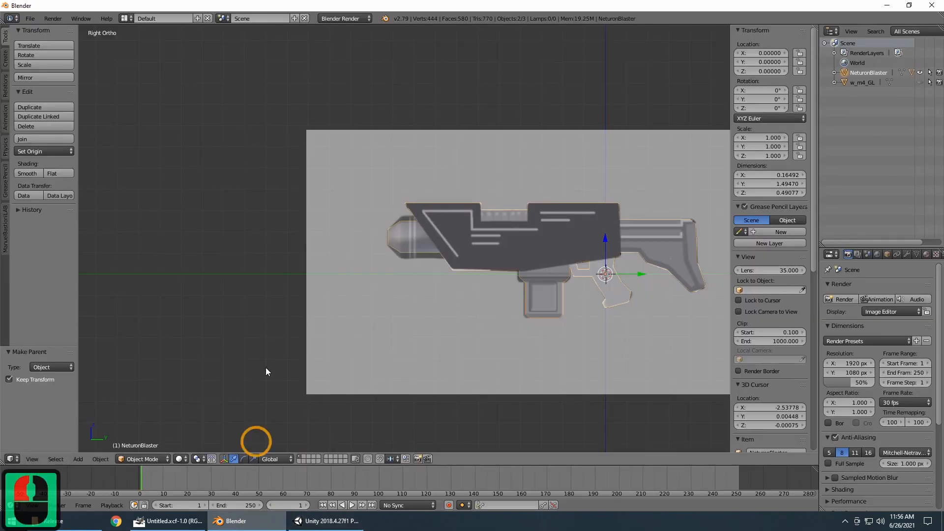
pyautogui.click(30, 18)
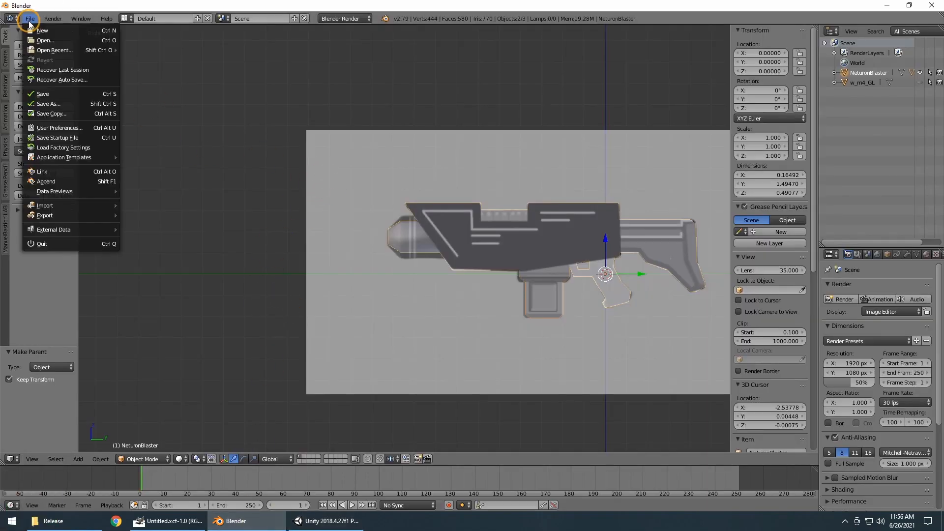
pyautogui.click(50, 104)
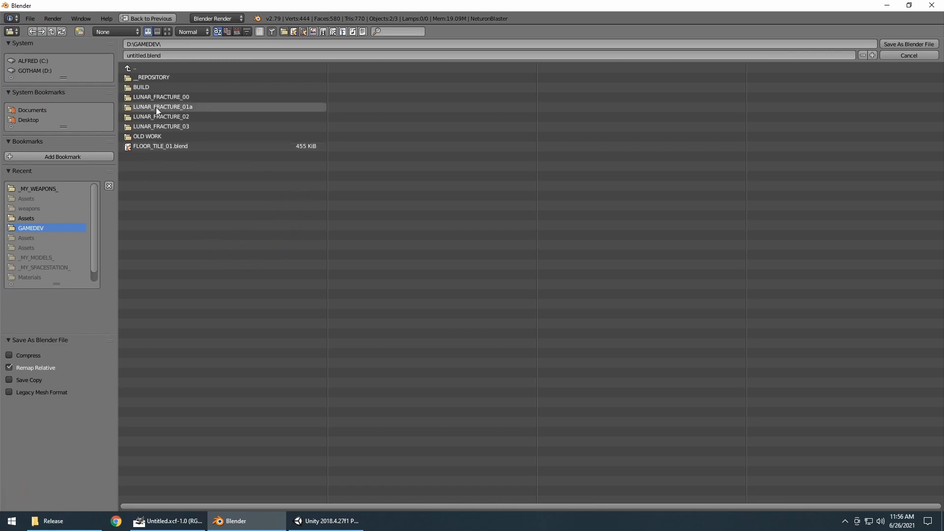
pyautogui.doubleClick(167, 124)
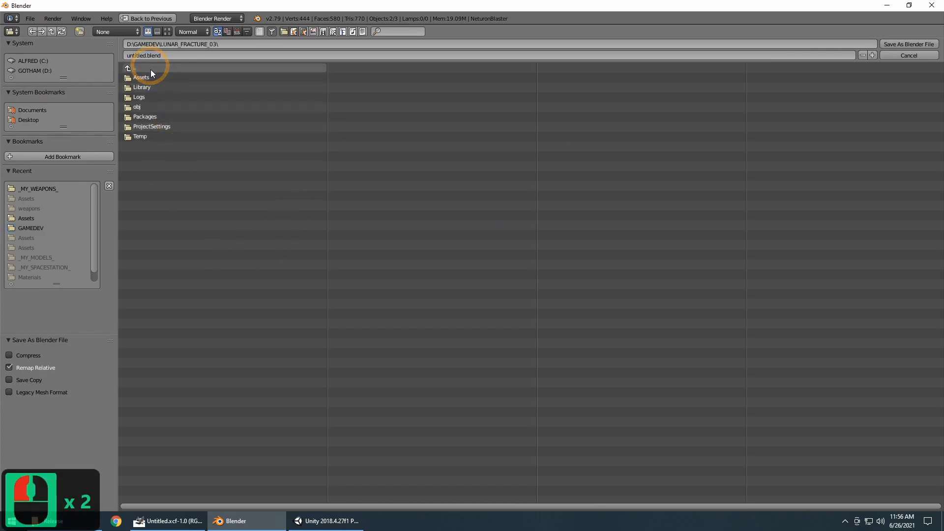
pyautogui.doubleClick(143, 76)
pyautogui.doubleClick(156, 97)
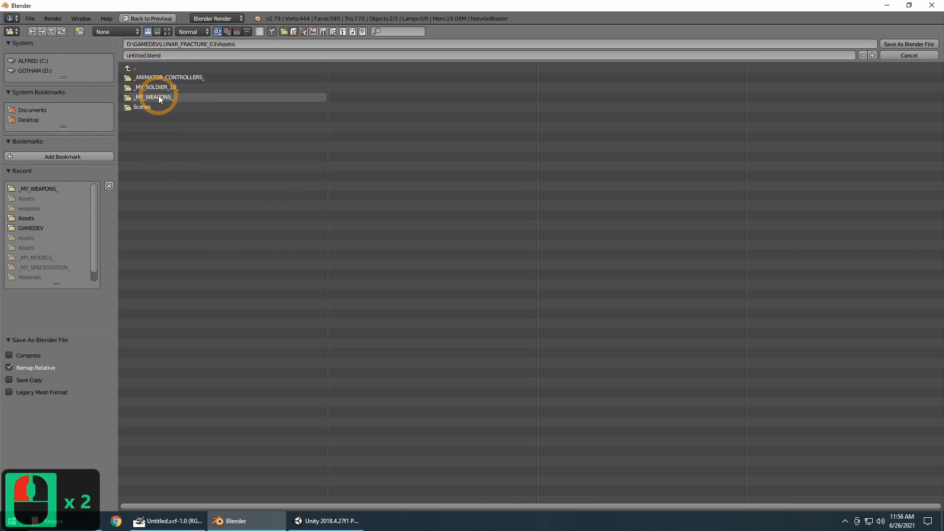
pyautogui.doubleClick(141, 56)
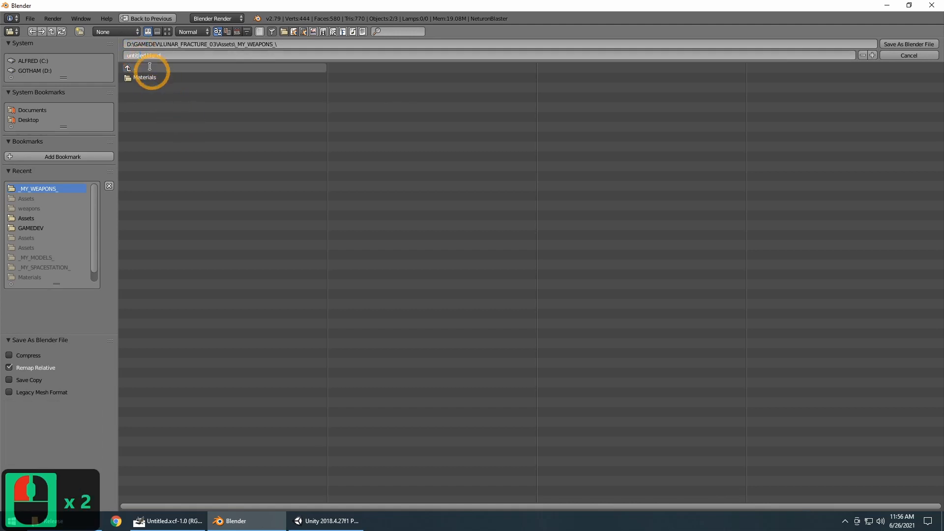
pyautogui.doubleClick(140, 55)
pyautogui.write('NeutronBlas')
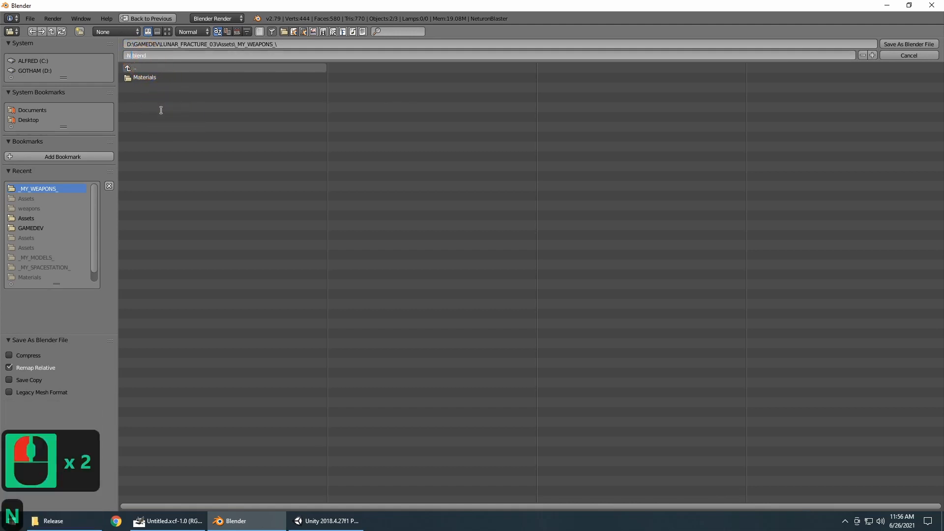
pyautogui.write('ter')
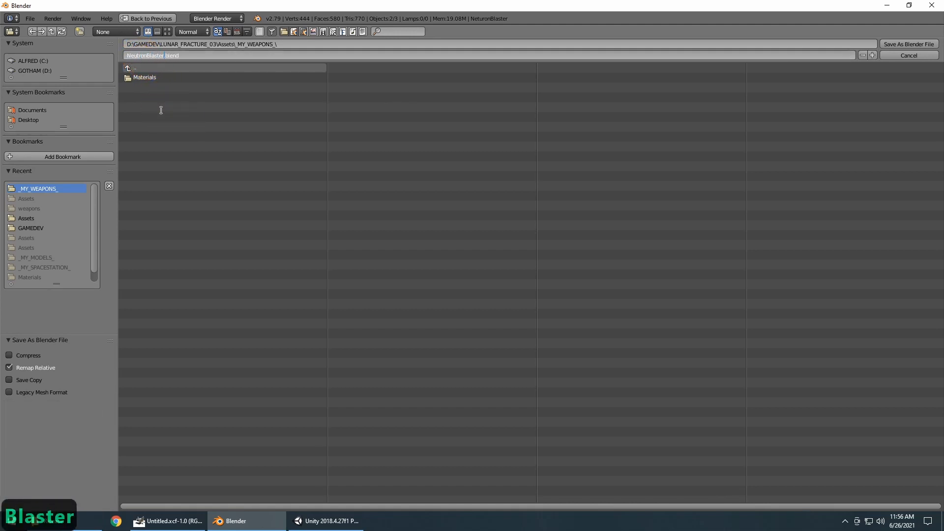
pyautogui.press('Return')
pyautogui.click(901, 44)
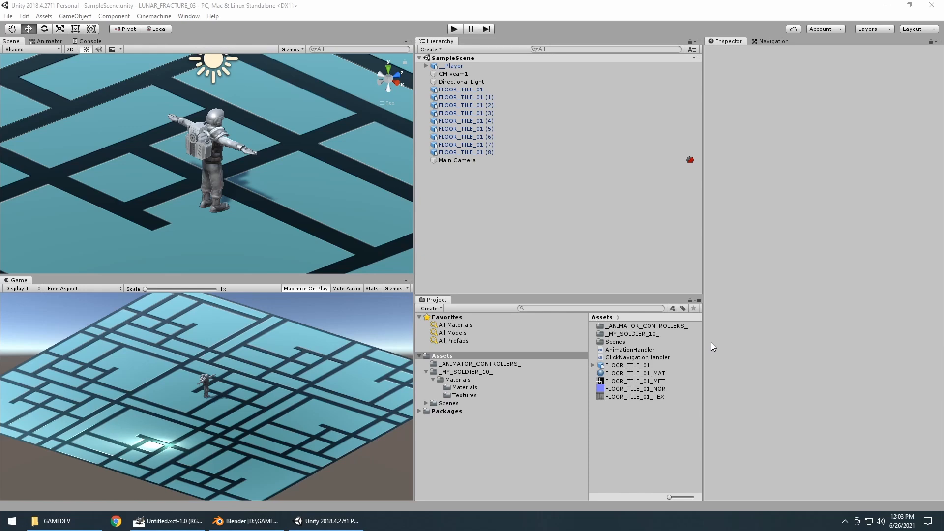
pyautogui.click(43, 16)
pyautogui.click(90, 113)
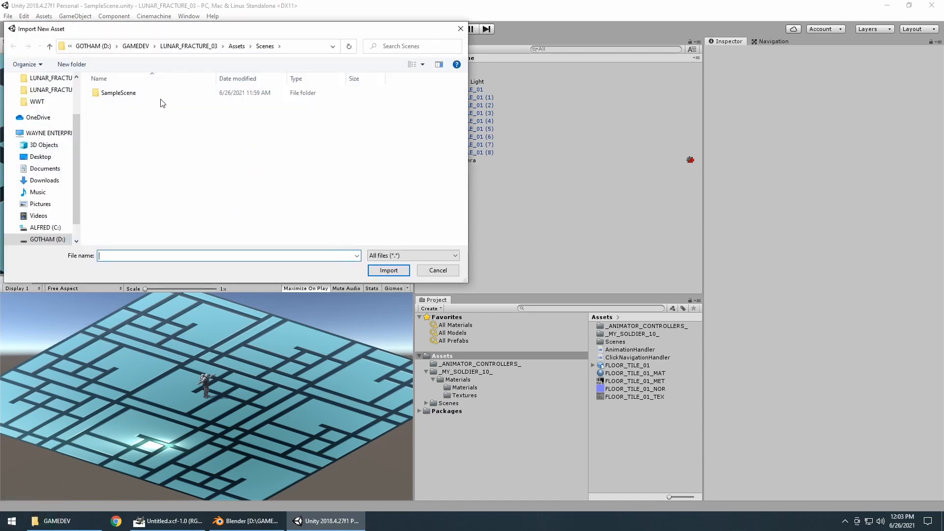
pyautogui.click(135, 45)
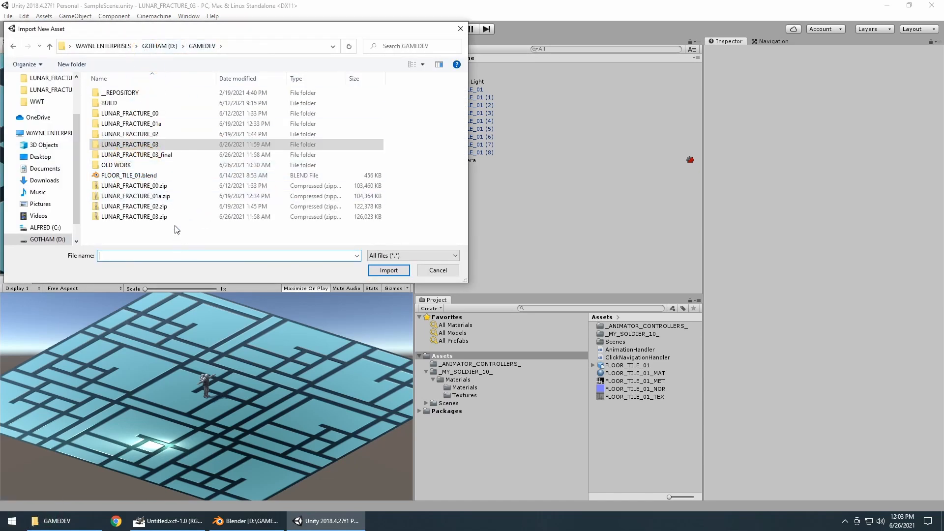
pyautogui.click(434, 272)
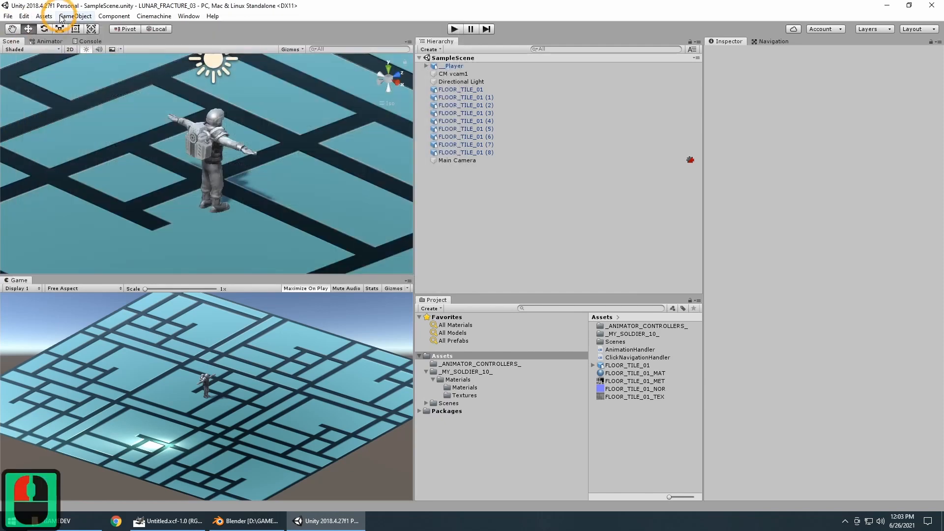
# Step: Import all contents of the custom package _MY_WEAPONS_.unitypackage from D:\GAMEDEV into the project
pyautogui.click(44, 16)
pyautogui.moveTo(93, 125)
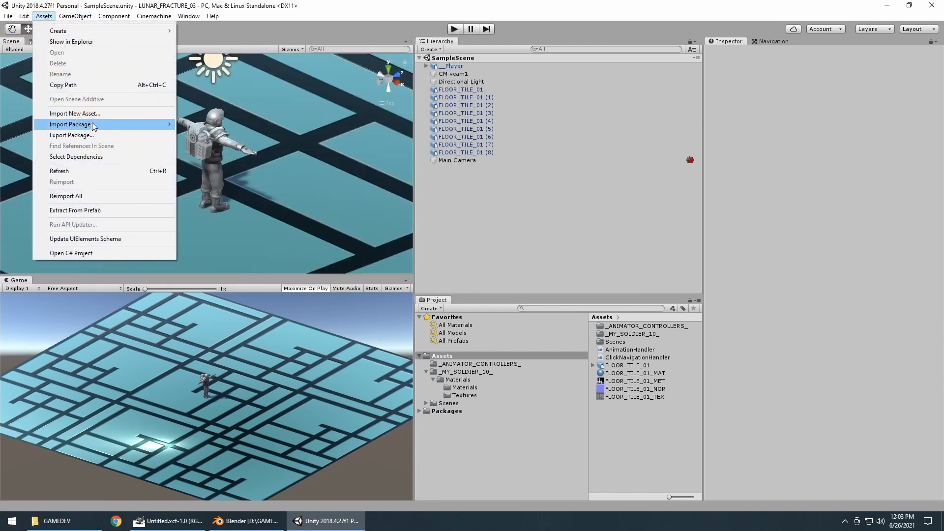
pyautogui.click(215, 124)
pyautogui.click(15, 47)
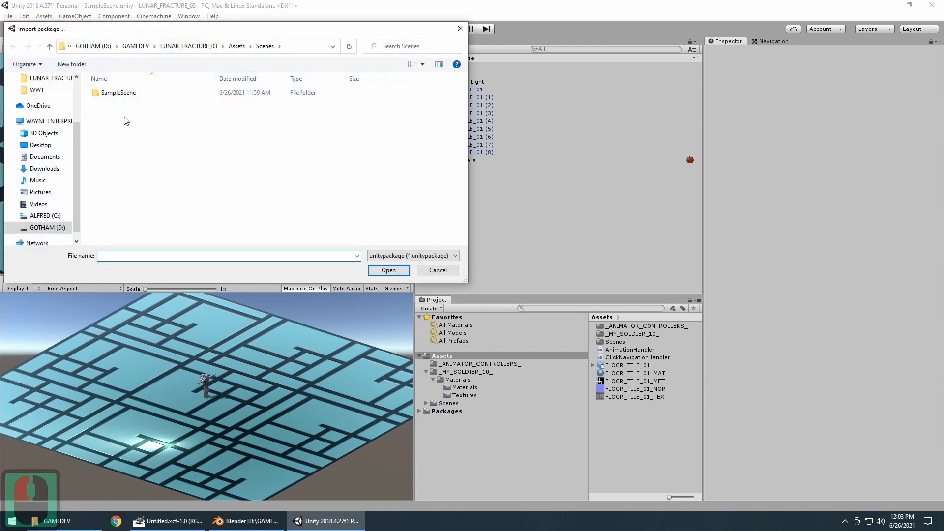
pyautogui.click(189, 46)
pyautogui.click(112, 205)
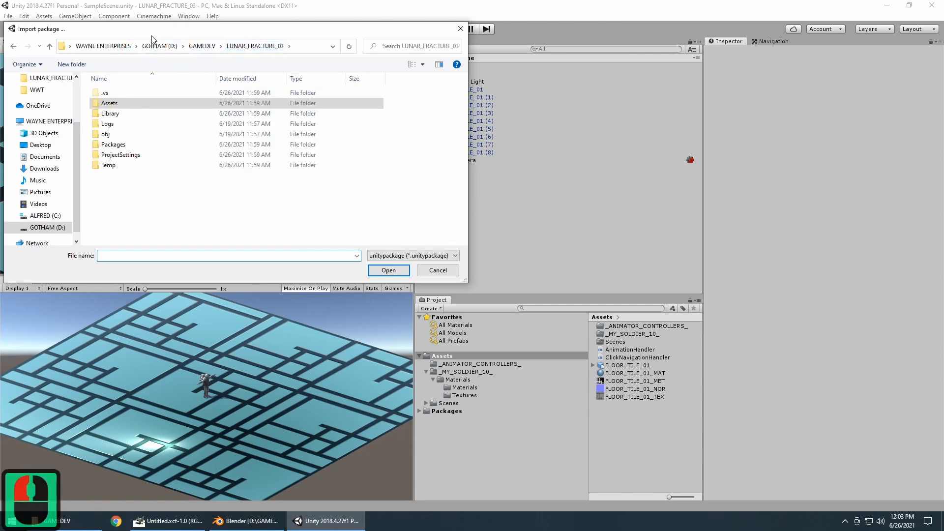
pyautogui.click(202, 46)
pyautogui.doubleClick(129, 174)
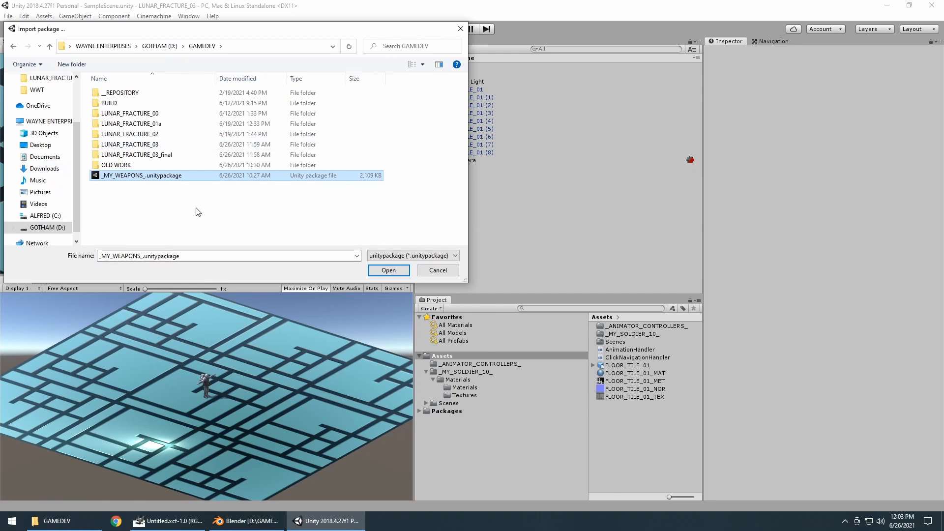
pyautogui.click(389, 270)
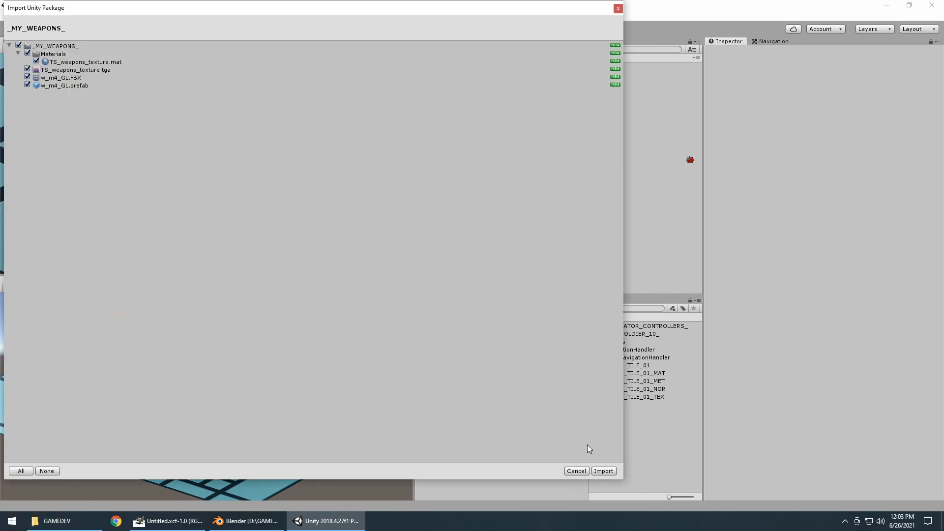
pyautogui.click(604, 471)
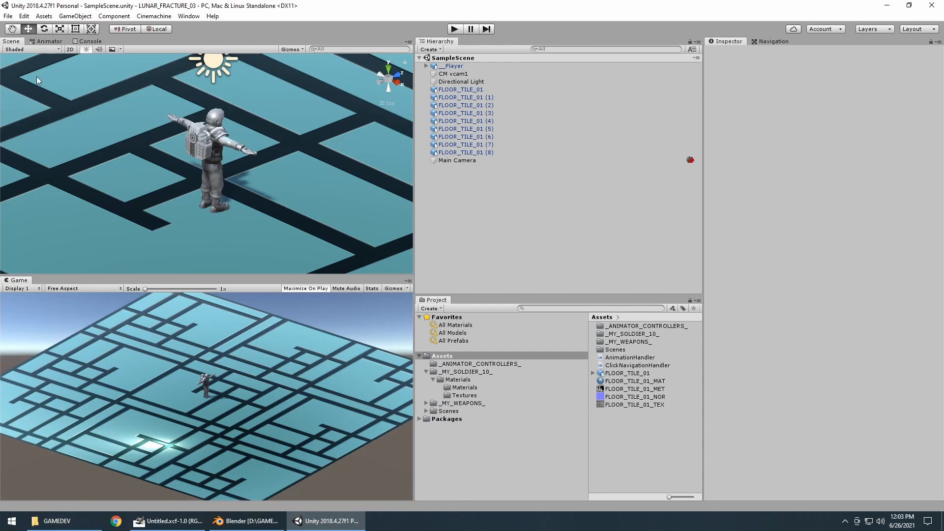
# Step: Create a new, untitled scene in place of SampleScene
pyautogui.click(8, 16)
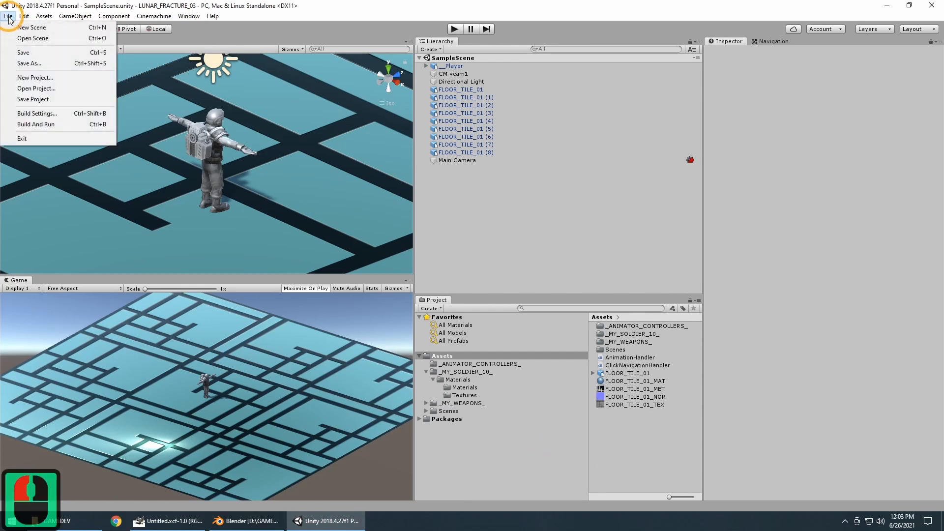
pyautogui.click(32, 27)
pyautogui.click(331, 269)
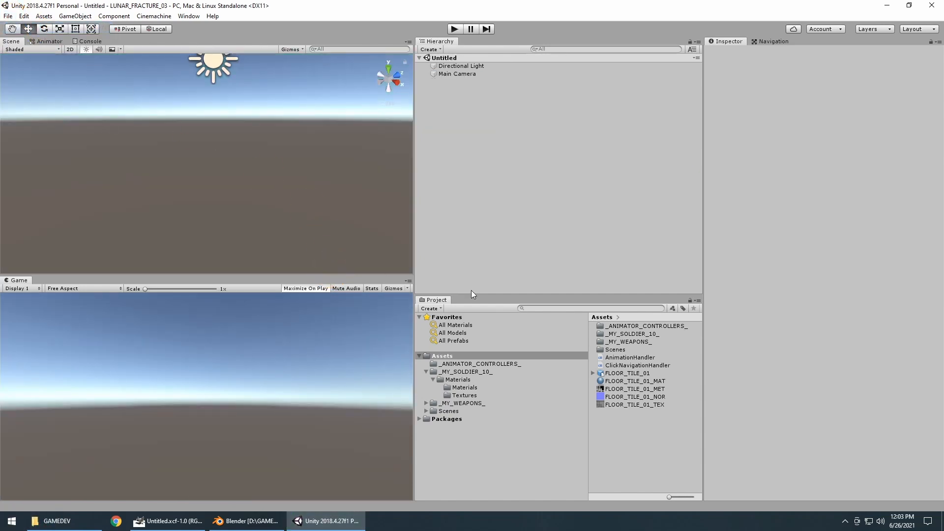
# Step: Open the _MY_WEAPONS_ asset folder and preview the w_m4_GL model and prefab
pyautogui.doubleClick(621, 341)
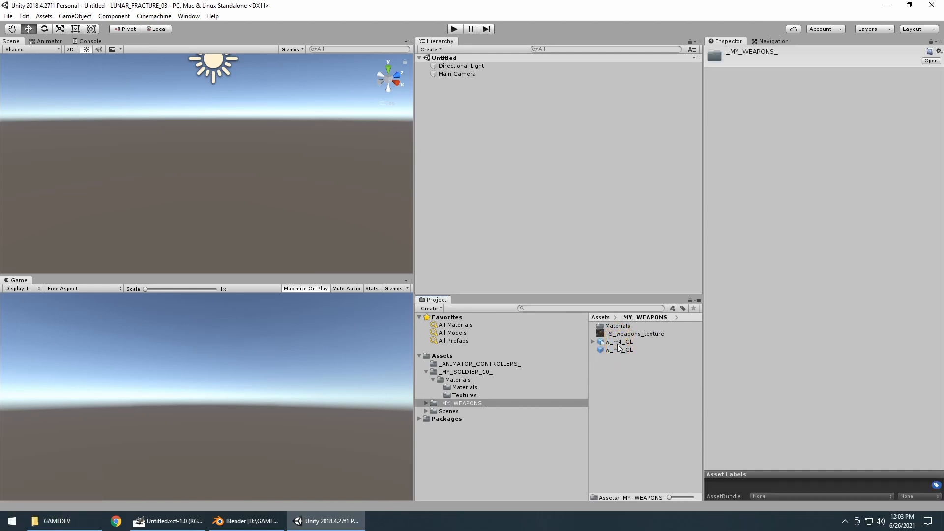
pyautogui.click(617, 344)
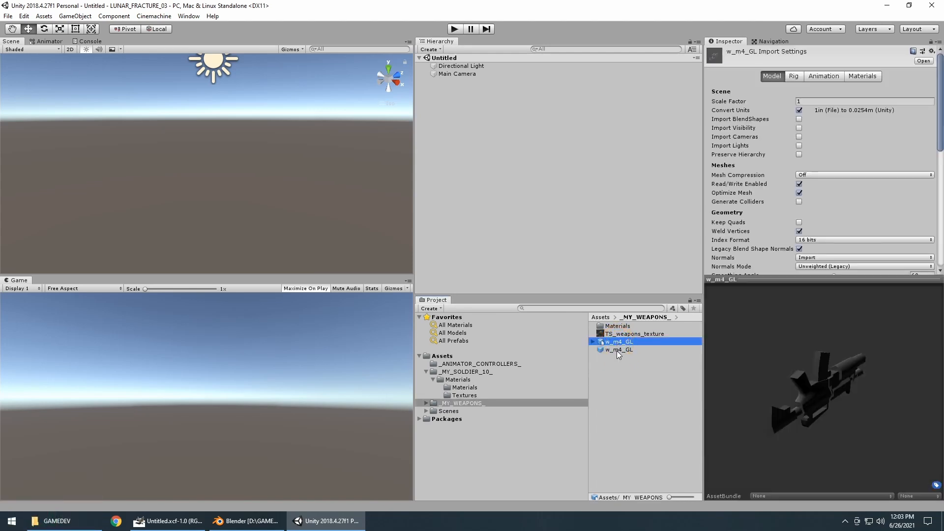
pyautogui.click(618, 350)
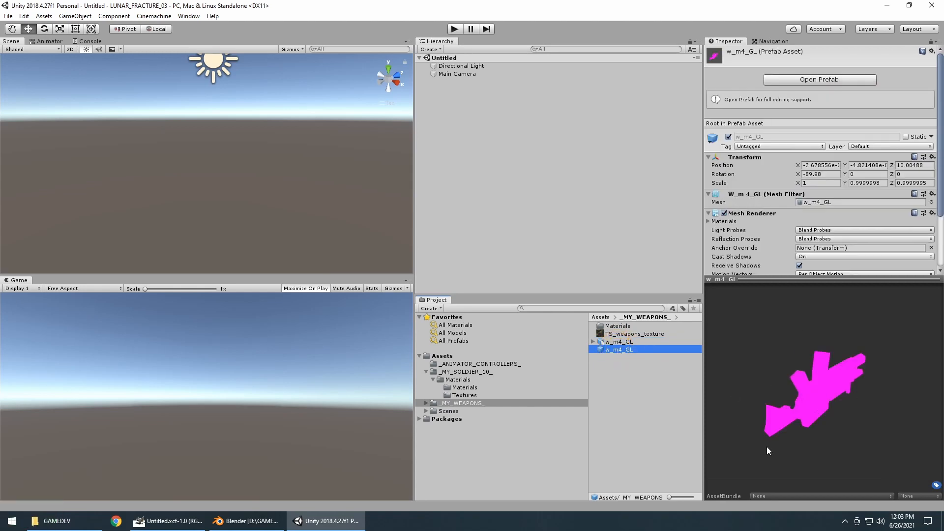
pyautogui.moveTo(836, 423); pyautogui.dragTo(777, 389)
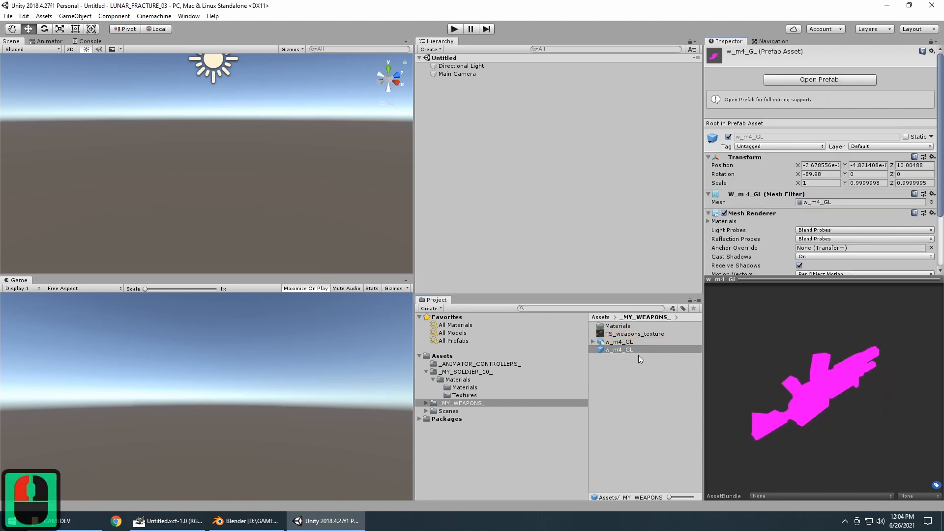
# Step: Place the w_m4_GL prefab in the empty scene and apply TS_weapons_texture to the rifle
pyautogui.moveTo(624, 350); pyautogui.dragTo(199, 184)
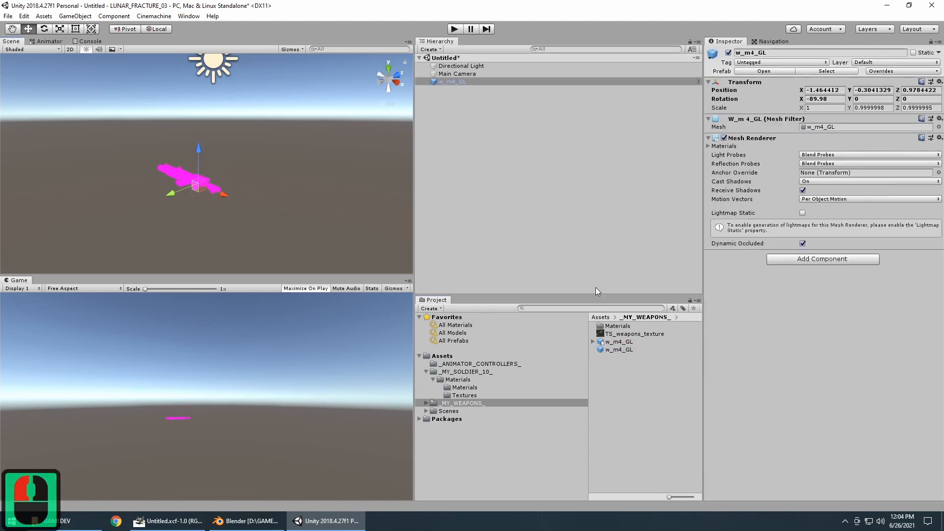
pyautogui.click(639, 334)
pyautogui.moveTo(639, 333); pyautogui.dragTo(291, 151)
pyautogui.scroll(7, 235, 189)
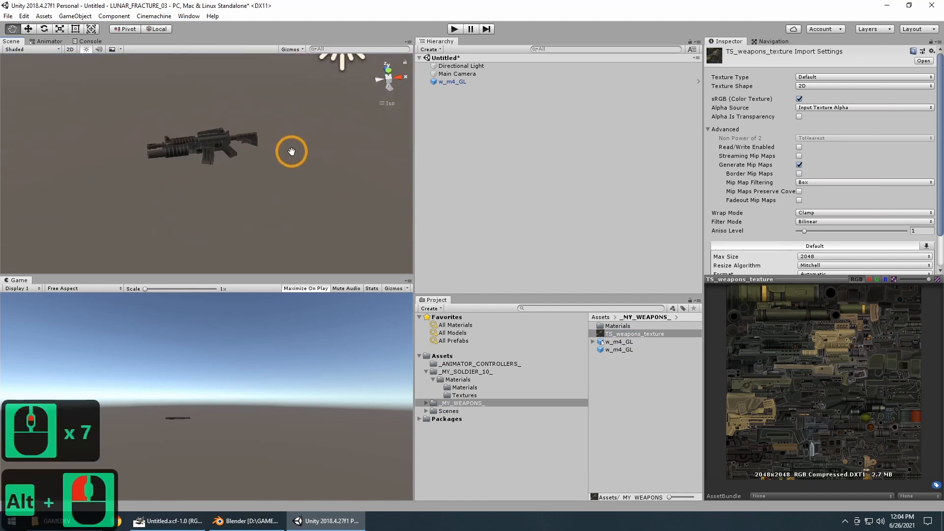
pyautogui.moveTo(292, 151); pyautogui.dragTo(287, 155, button='middle')
pyautogui.scroll(18, 209, 178)
pyautogui.scroll(-7, 169, 155)
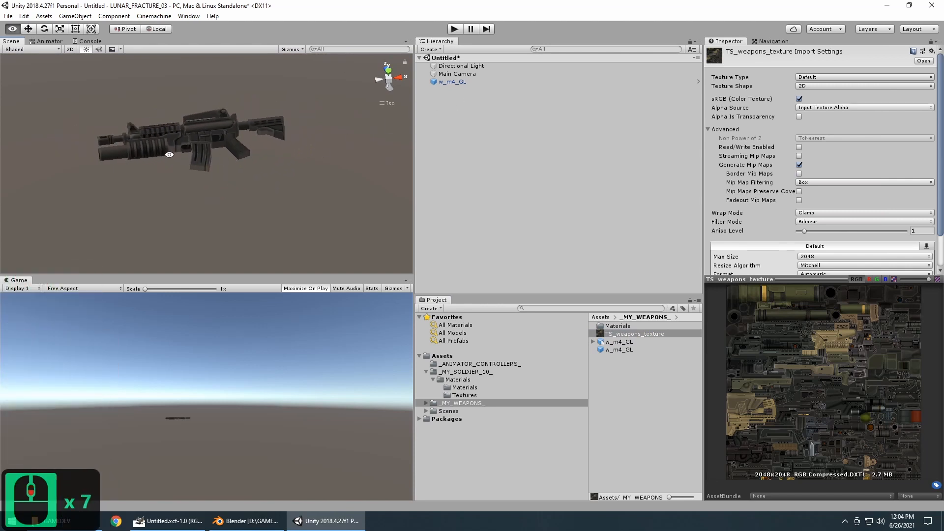
pyautogui.keyDown('alt'); pyautogui.moveTo(169, 154); pyautogui.dragTo(230, 220); pyautogui.keyUp('alt')
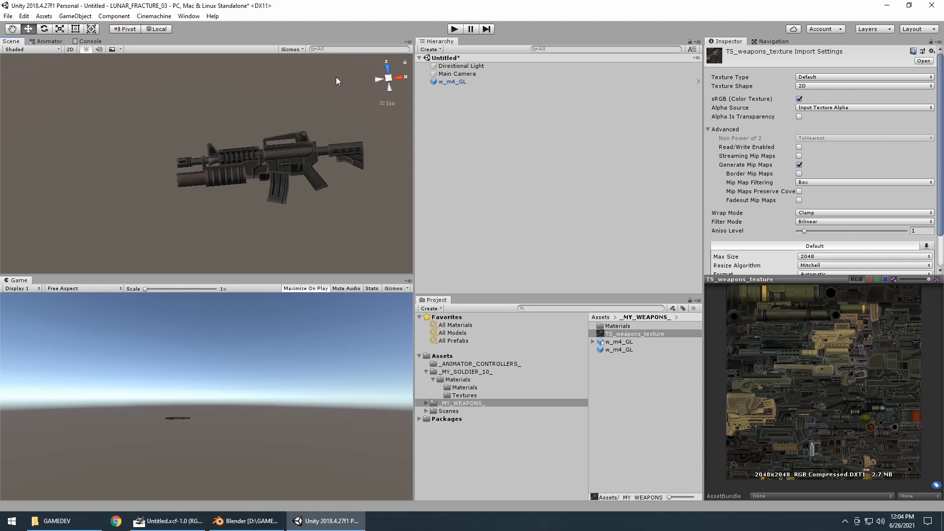
# Step: Switch the scene to the orthographic top view and frame the w_m4_GL rifle up close
pyautogui.click(401, 79)
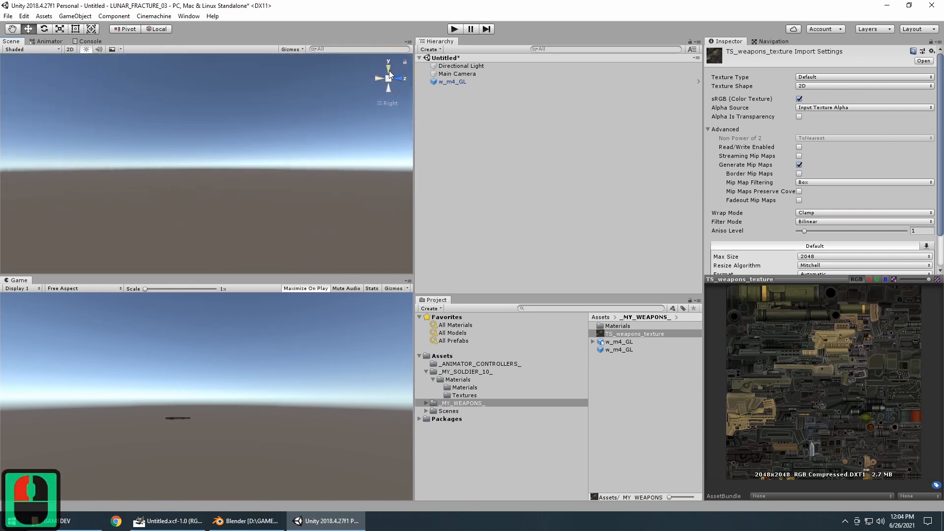
pyautogui.click(389, 72)
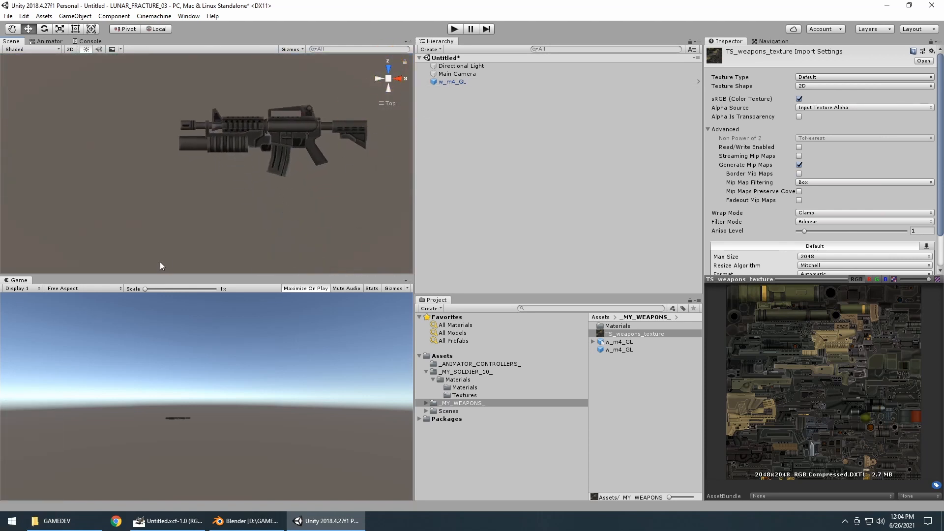
pyautogui.scroll(-15, 175, 214)
pyautogui.moveTo(139, 179); pyautogui.dragTo(267, 151, button='middle')
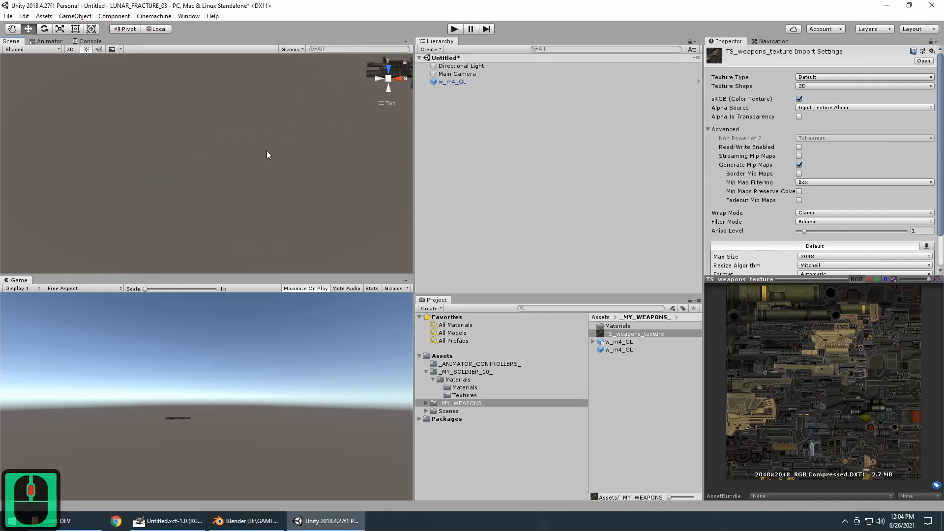
pyautogui.scroll(6, 261, 158)
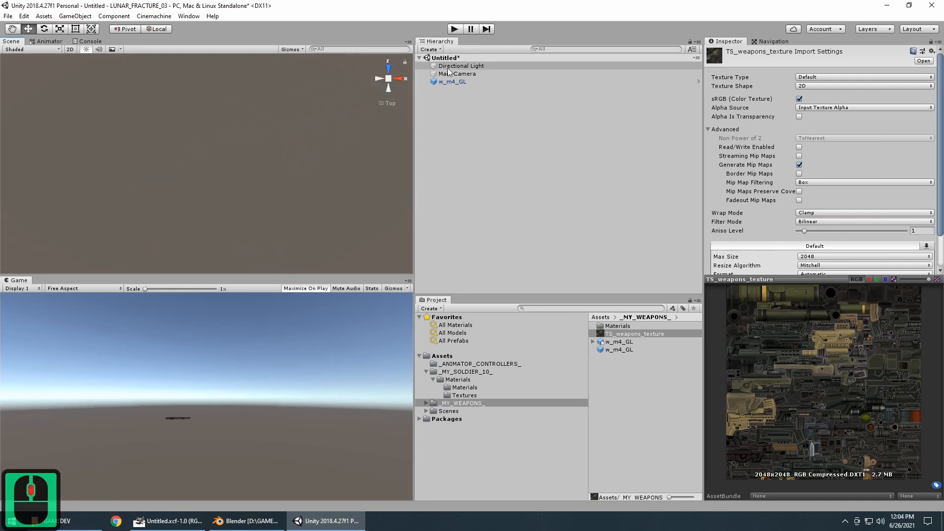
pyautogui.click(452, 81)
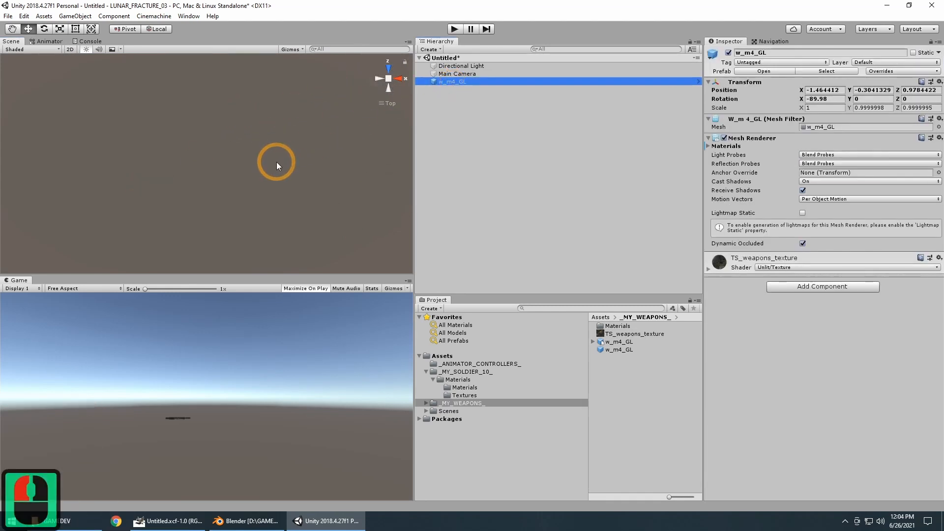
pyautogui.press('f')
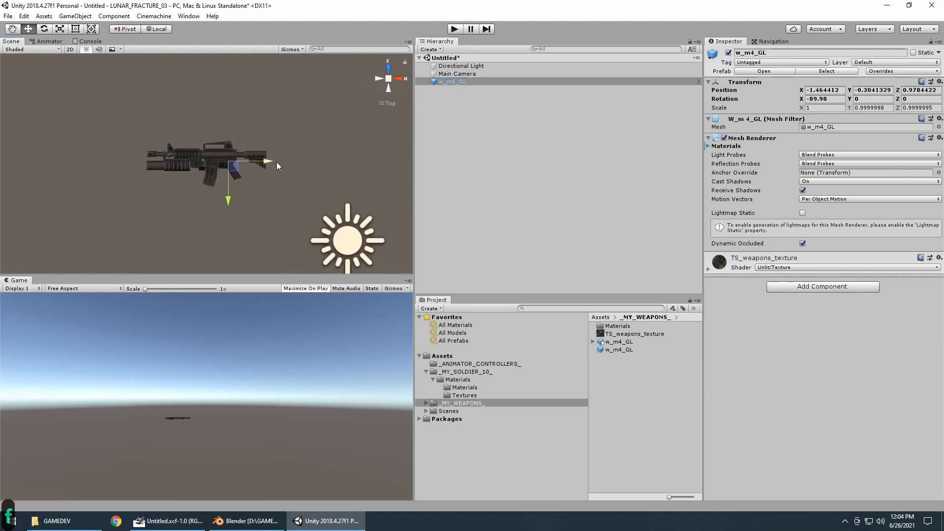
pyautogui.scroll(13, 276, 161)
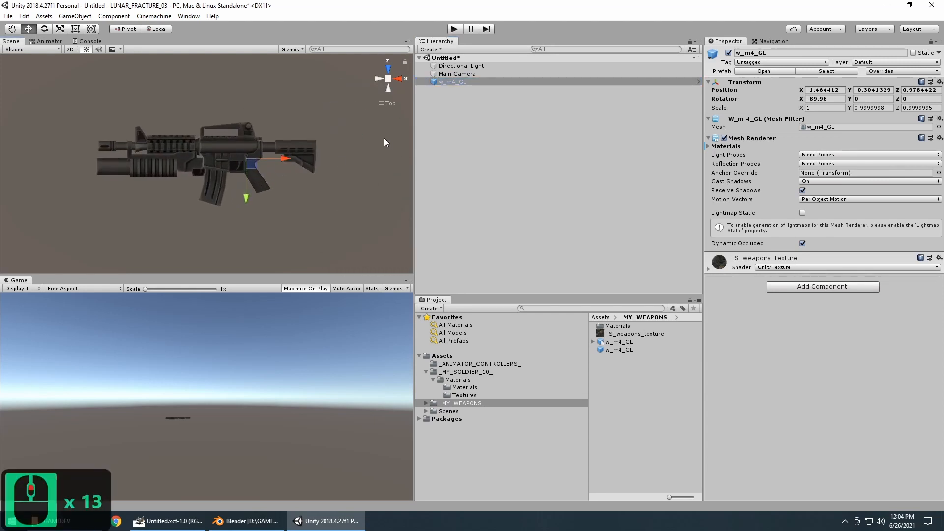
# Step: Add a 3D plane to the scene as a plain white backdrop behind the rifle
pyautogui.click(73, 17)
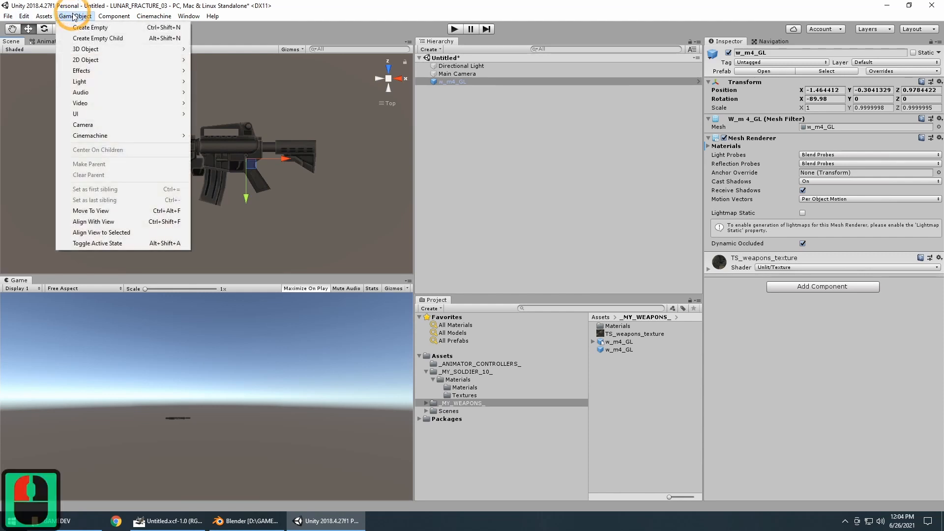
pyautogui.moveTo(94, 49)
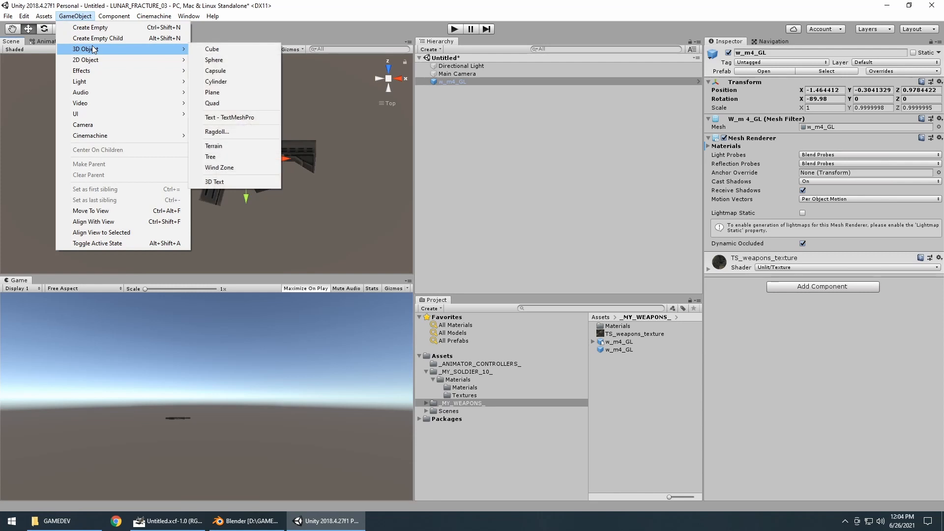
pyautogui.click(231, 94)
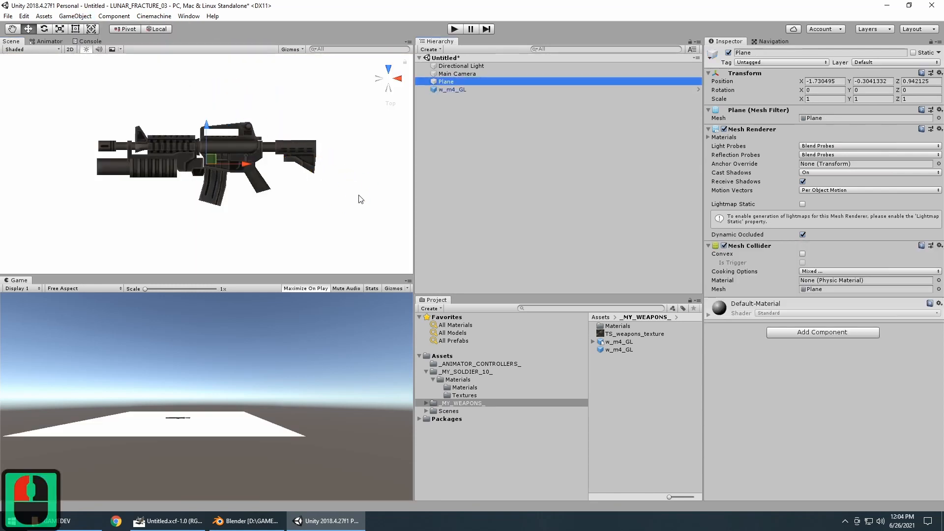
# Step: Select the Directional Light and enlarge the scene view so the rifle is shown larger against the white plane
pyautogui.click(489, 66)
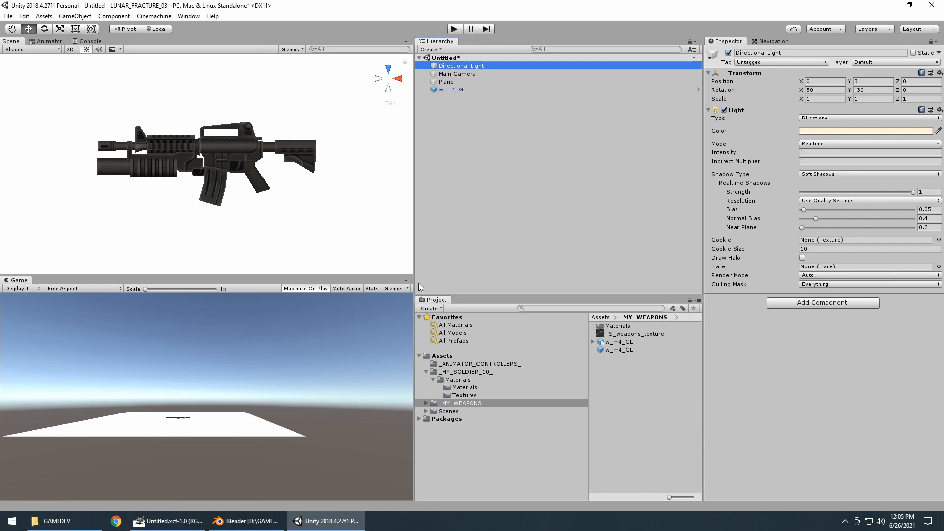
pyautogui.moveTo(414, 231); pyautogui.dragTo(676, 236)
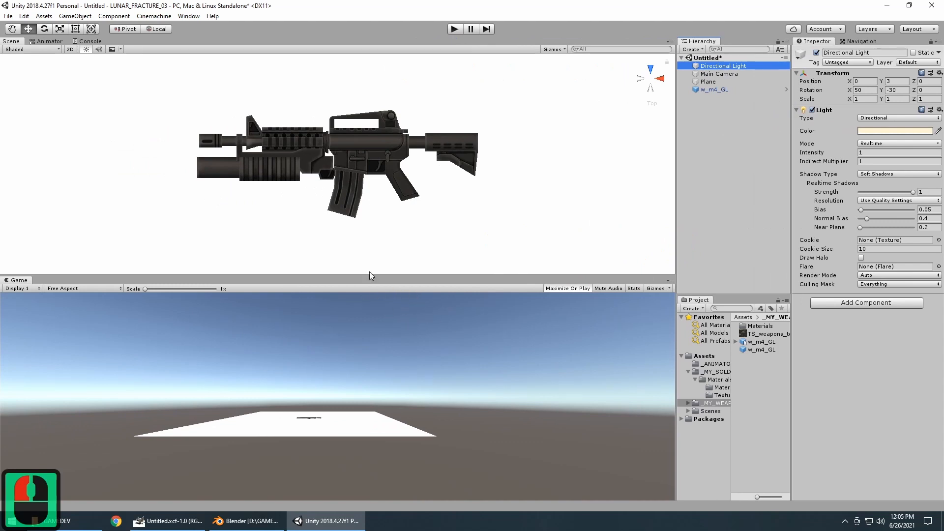
pyautogui.moveTo(370, 275); pyautogui.dragTo(365, 363)
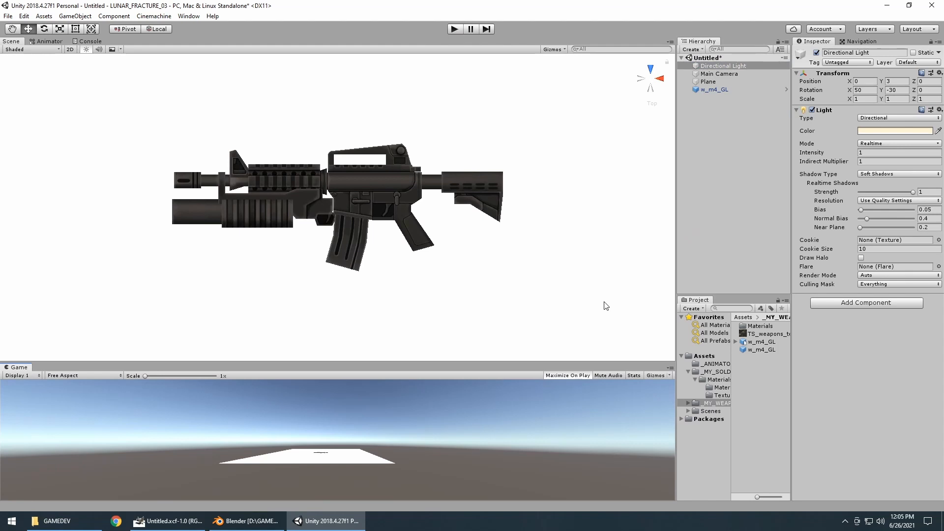
pyautogui.moveTo(676, 213); pyautogui.dragTo(638, 213)
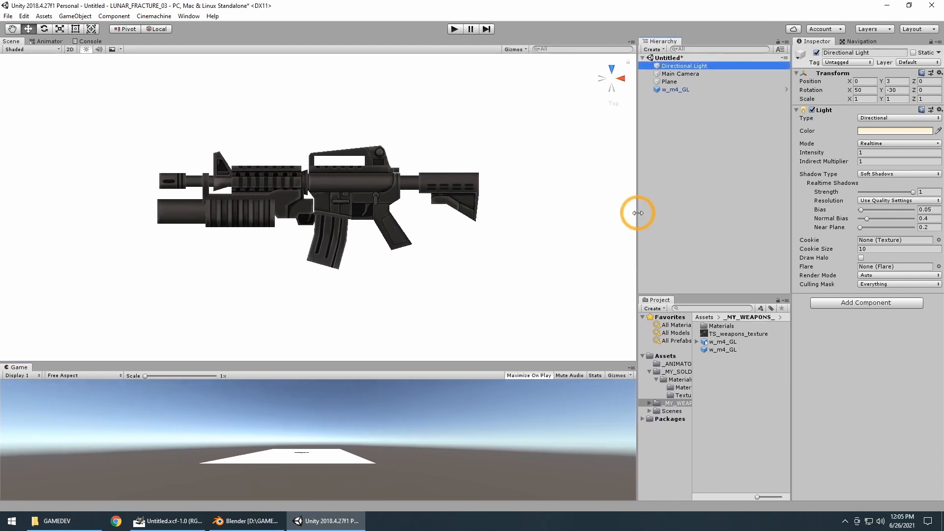